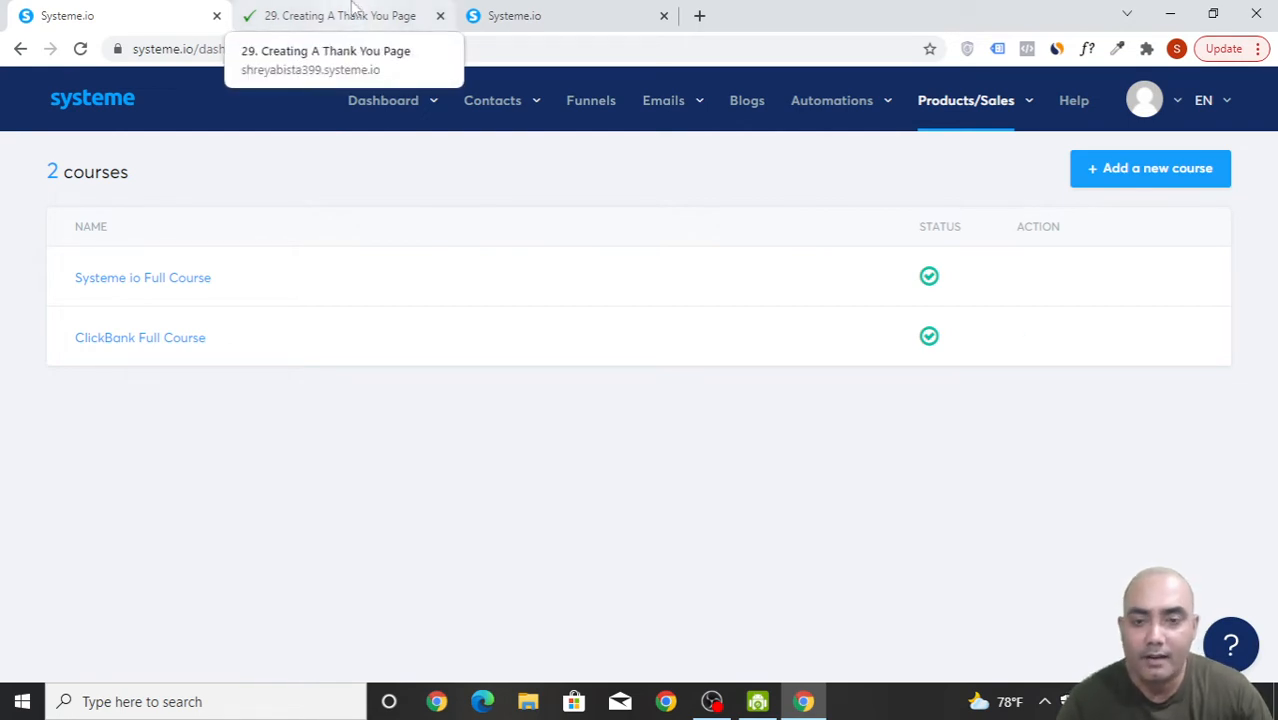
- Look through the example course's lesson outline and the Policy Pages funnel in the other tabs, returning to the courses list
click(352, 12)
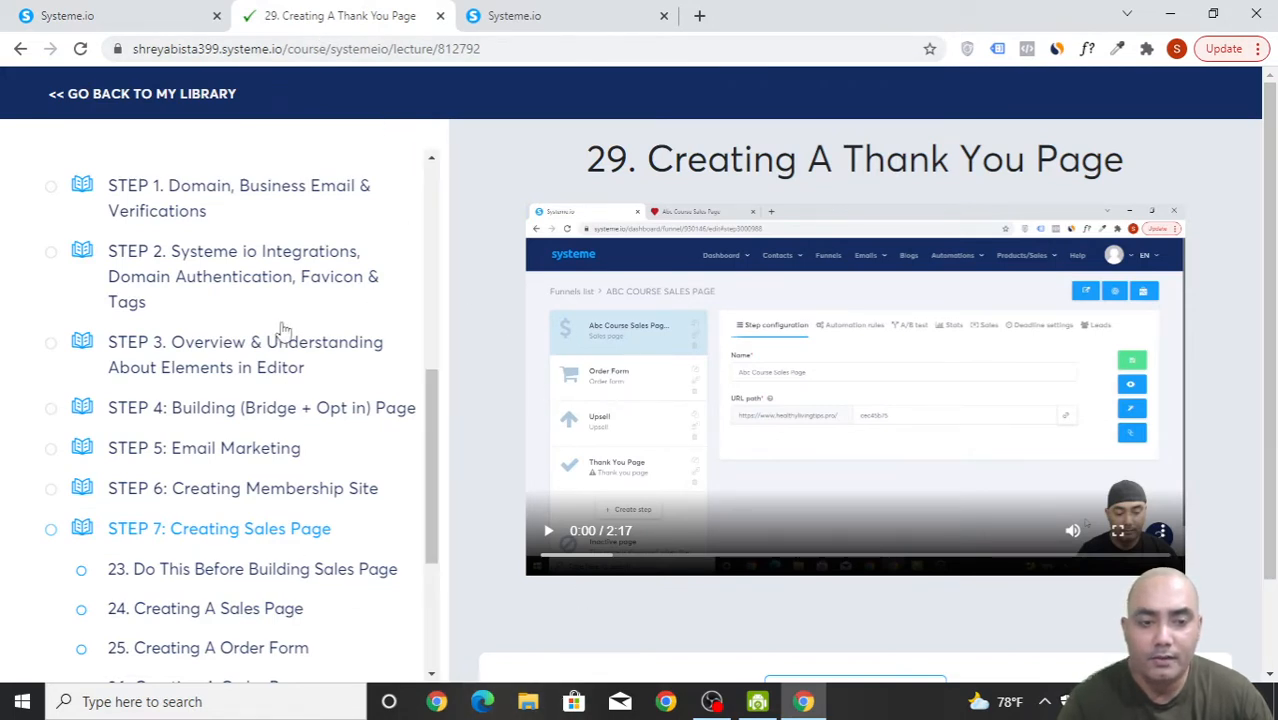
scroll(191, 505, down, 3)
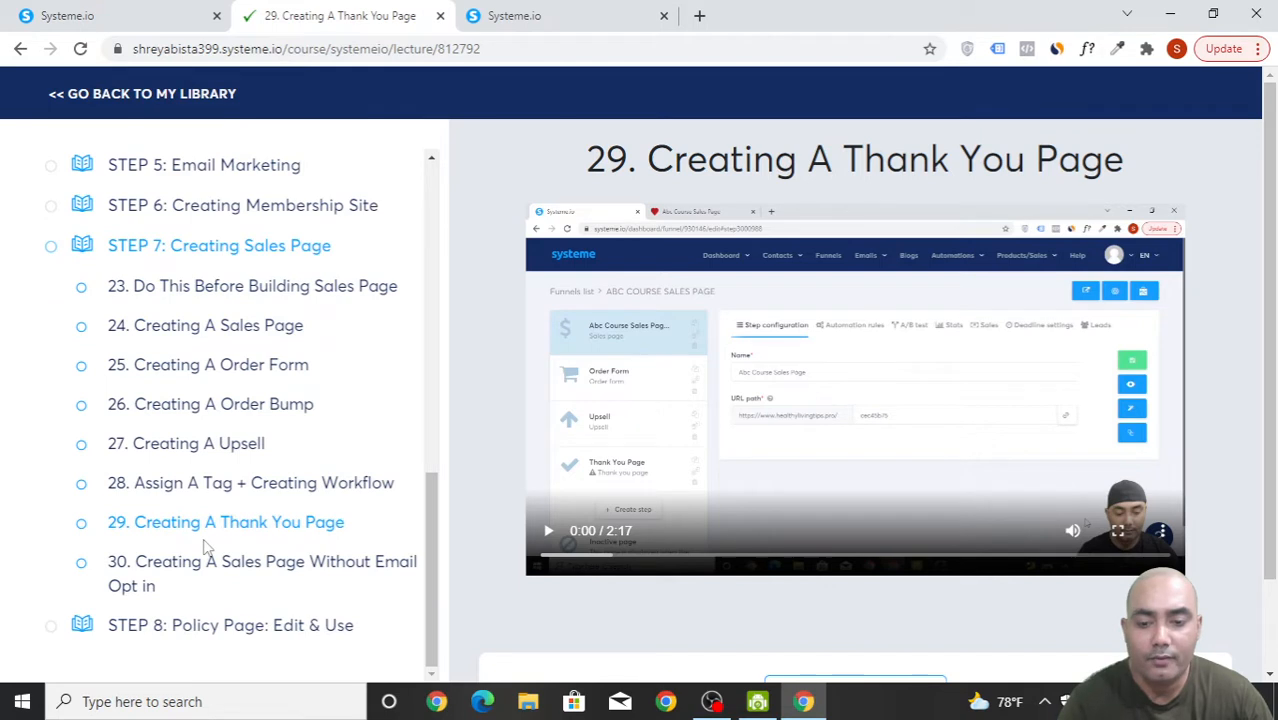
scroll(205, 545, up, 4)
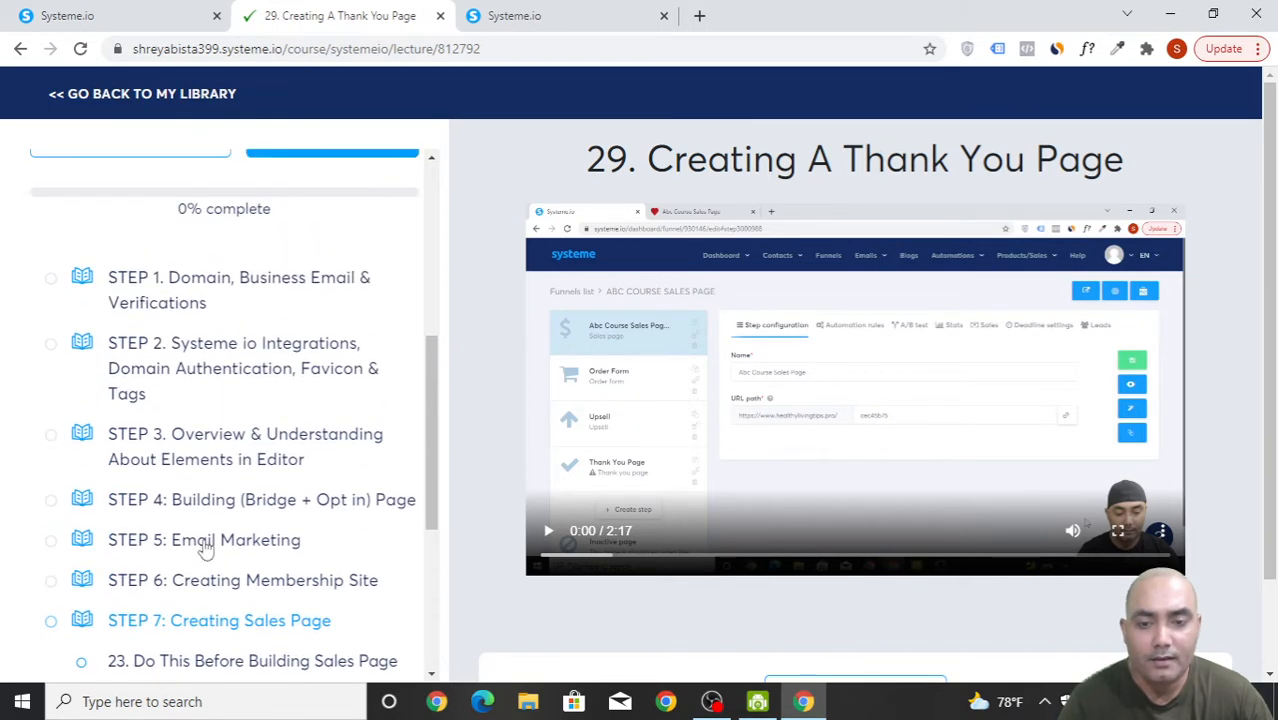
scroll(205, 548, down, 1)
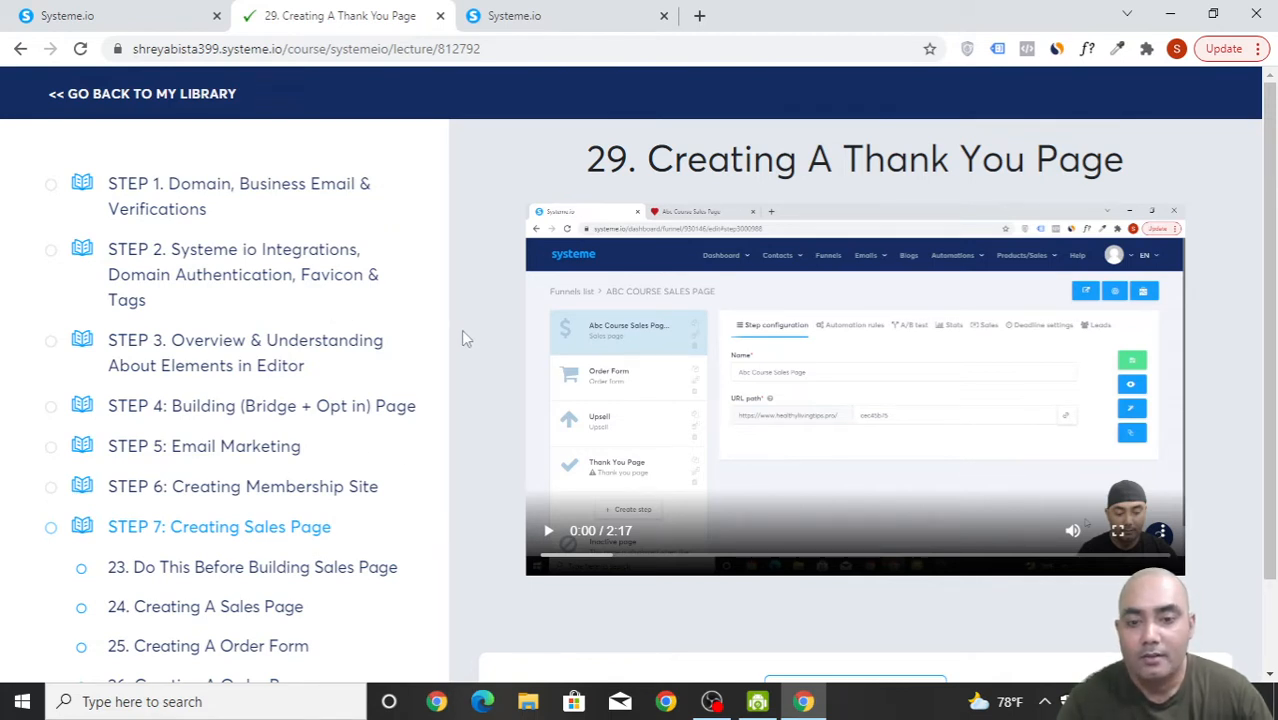
click(543, 16)
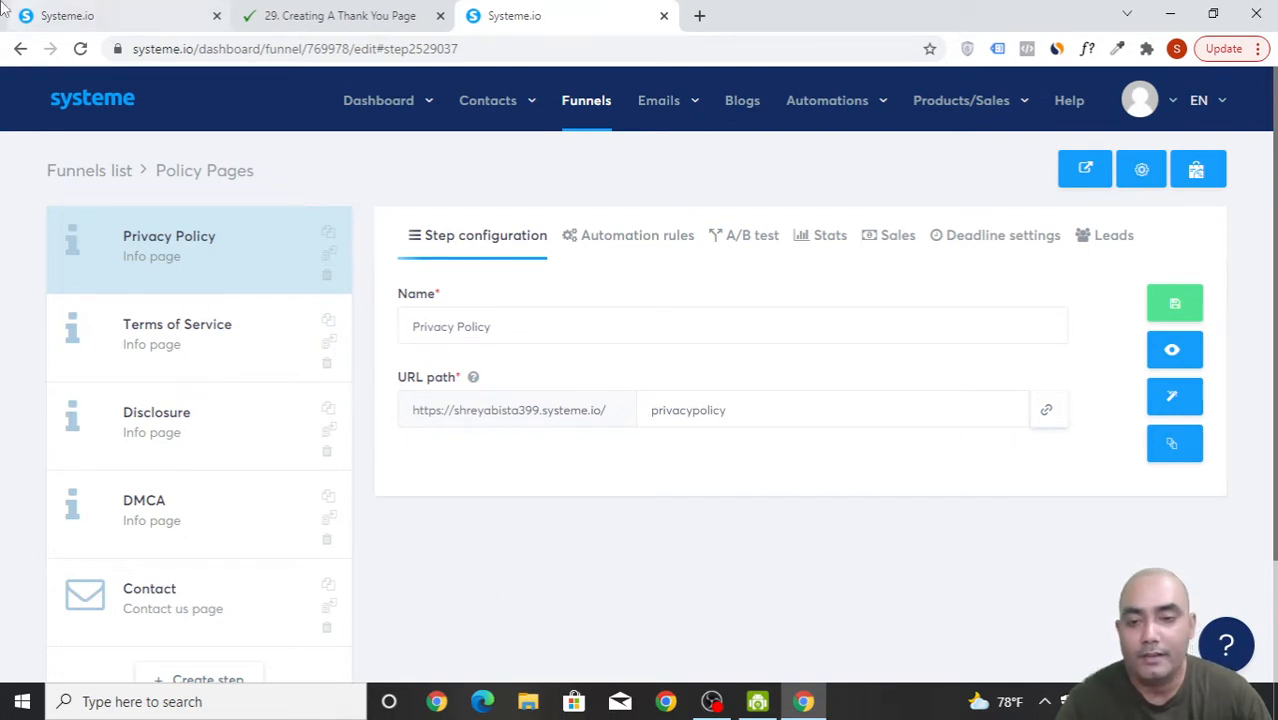
click(108, 12)
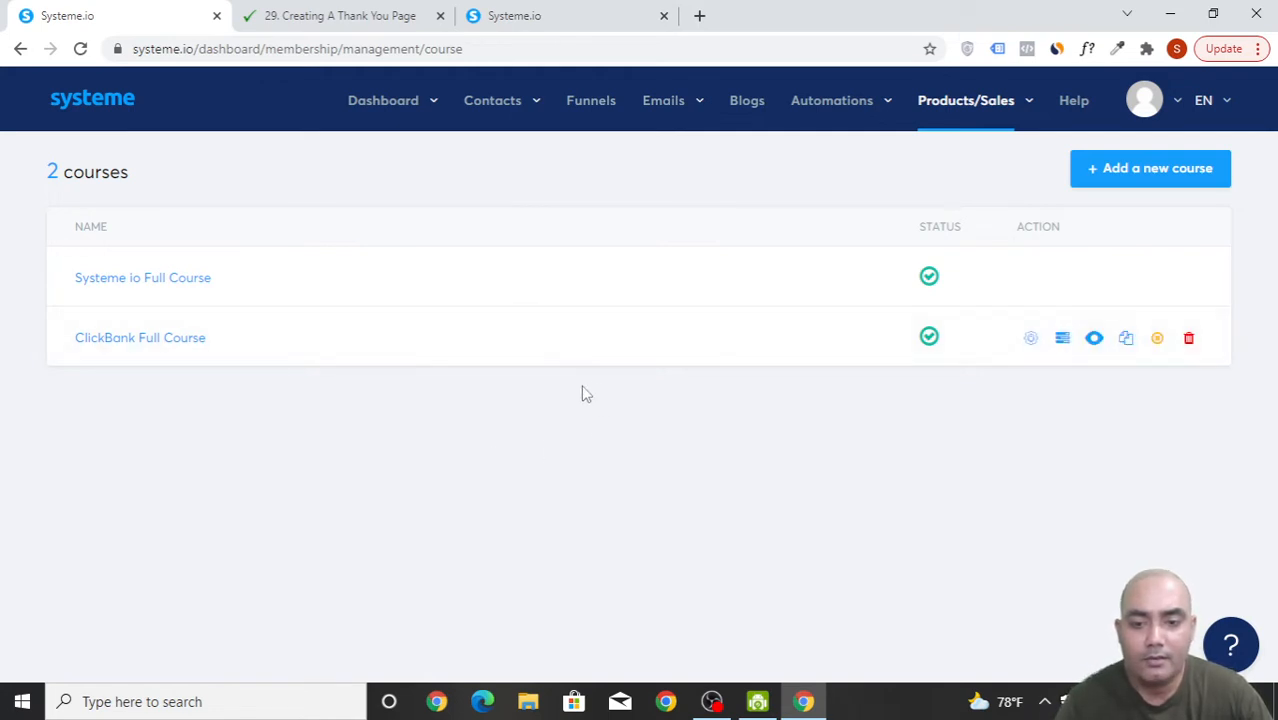
- Start a new course from the courses list and name it "My 1st Course", leaving the description empty
mouse_move(975, 110)
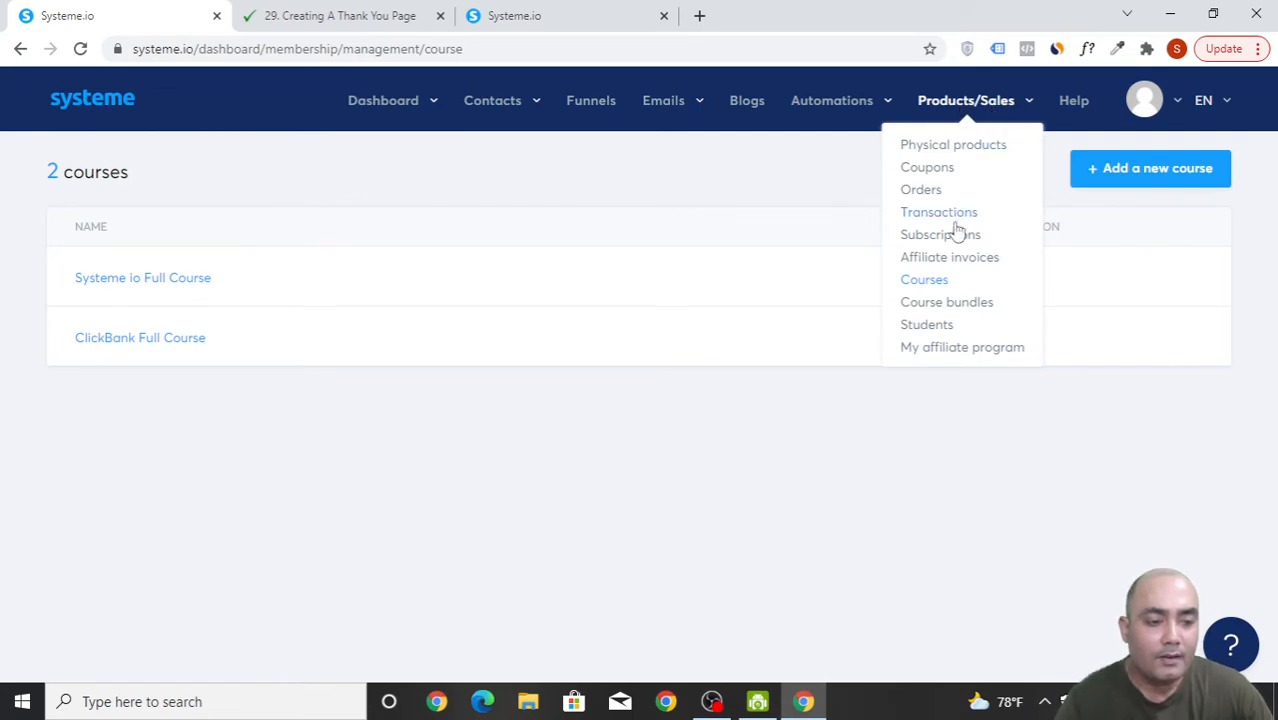
click(933, 289)
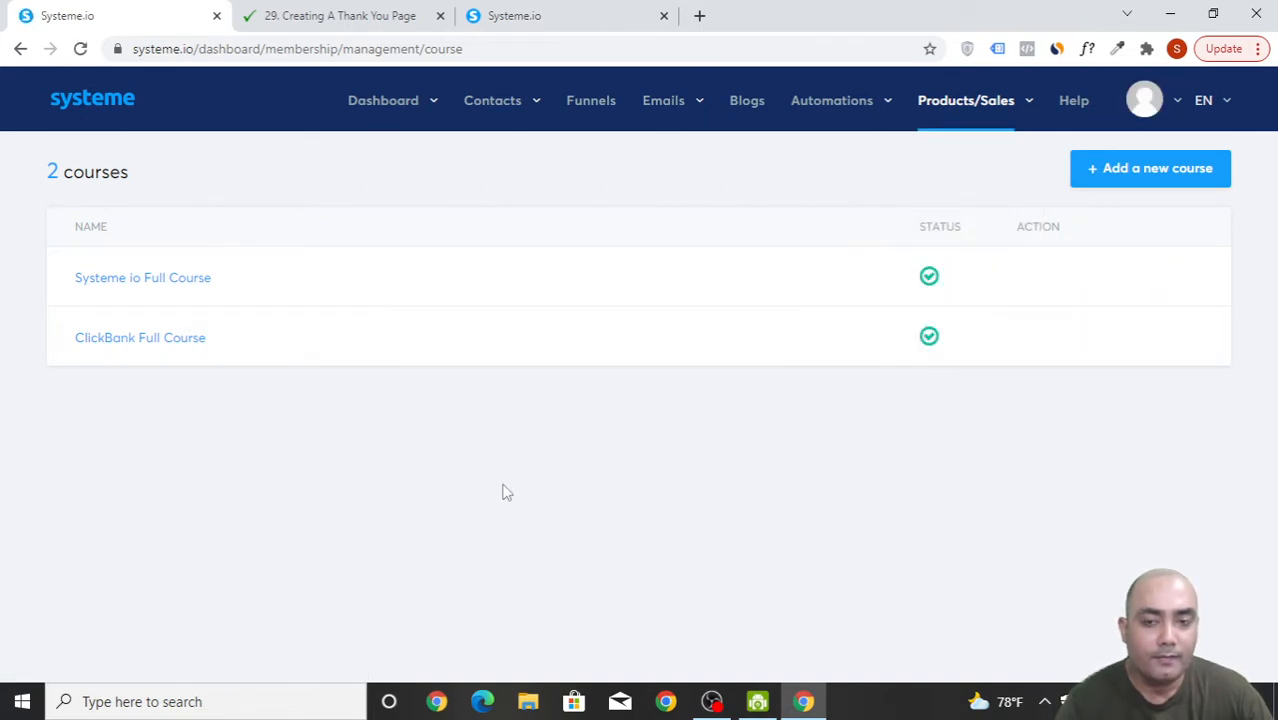
click(1177, 182)
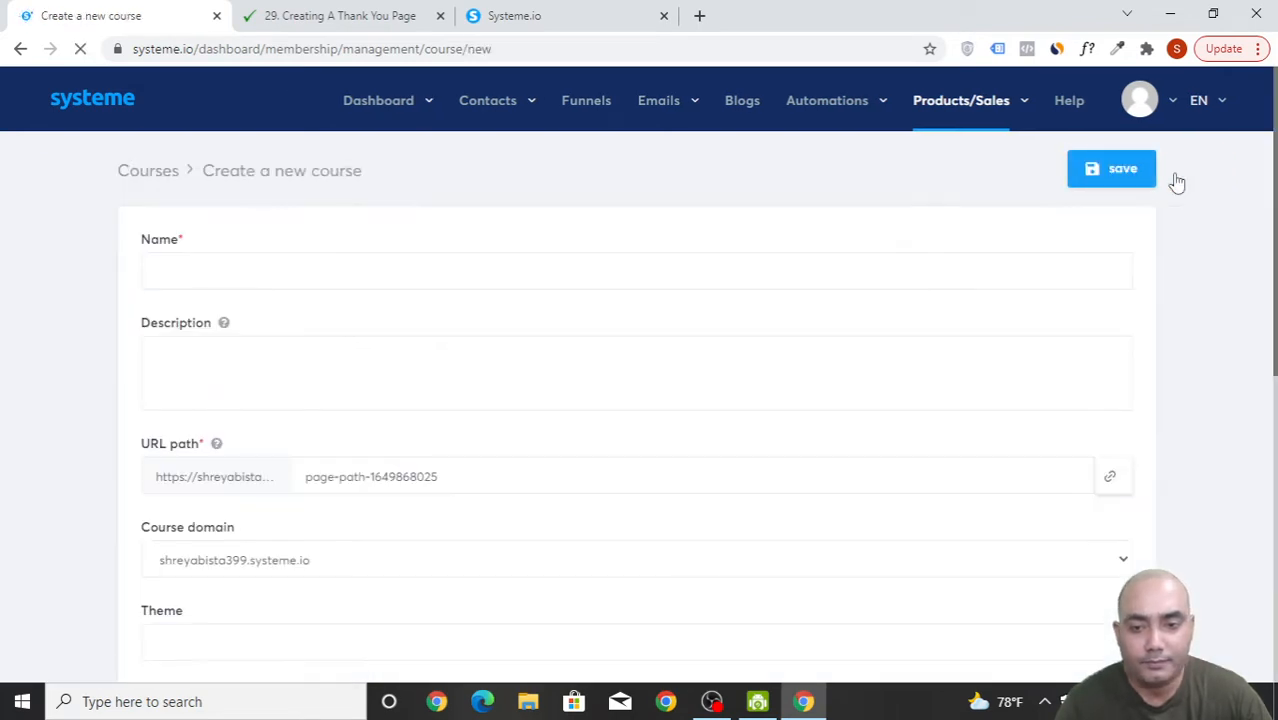
click(453, 267)
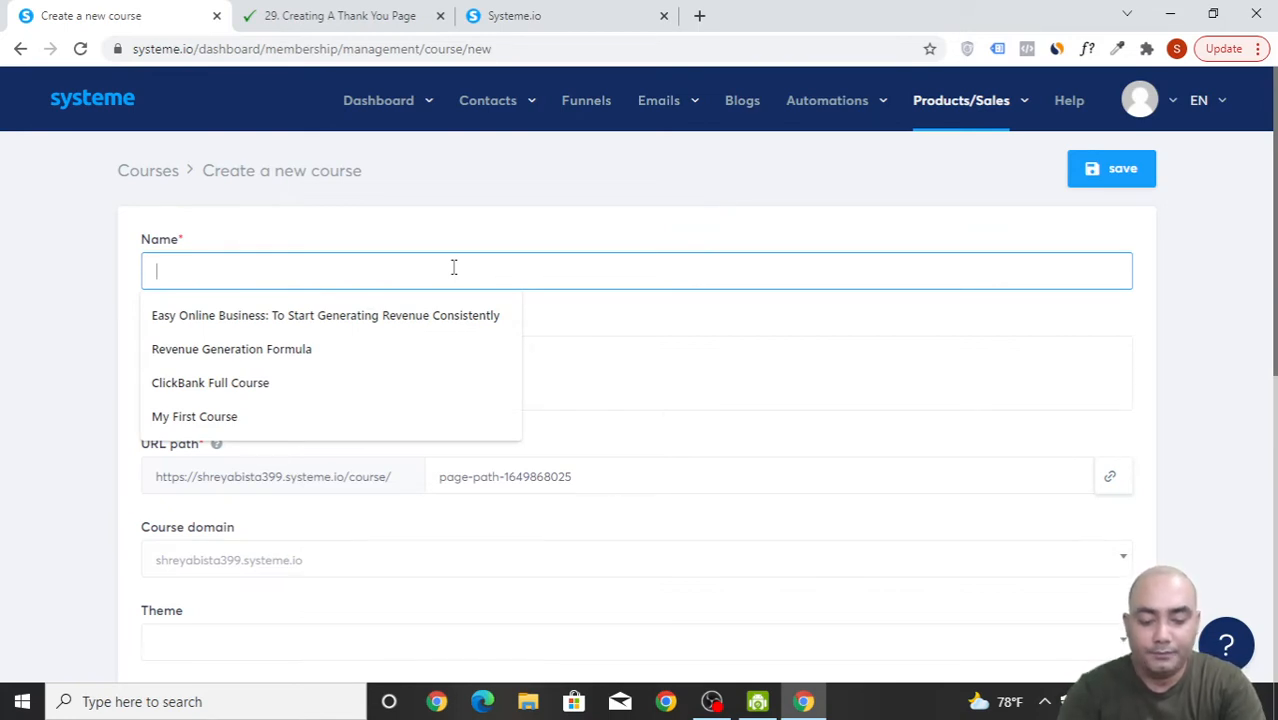
text(My)
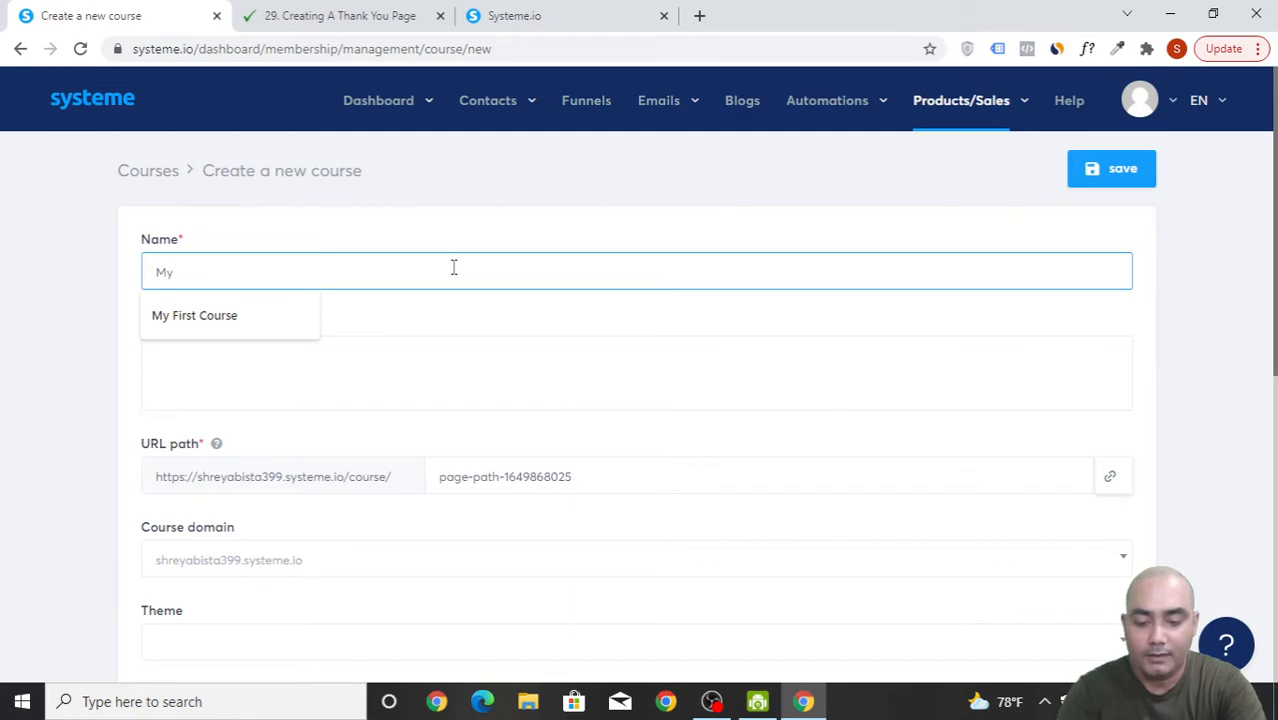
text( 1st Course)
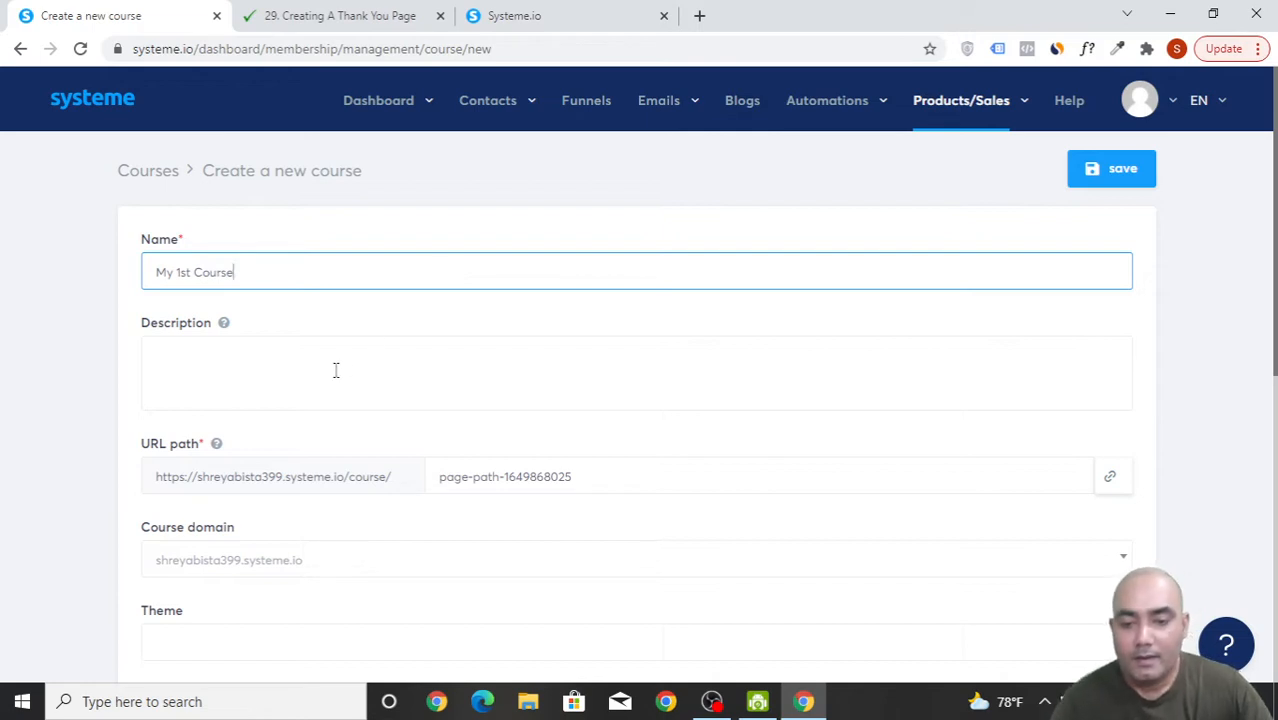
click(336, 370)
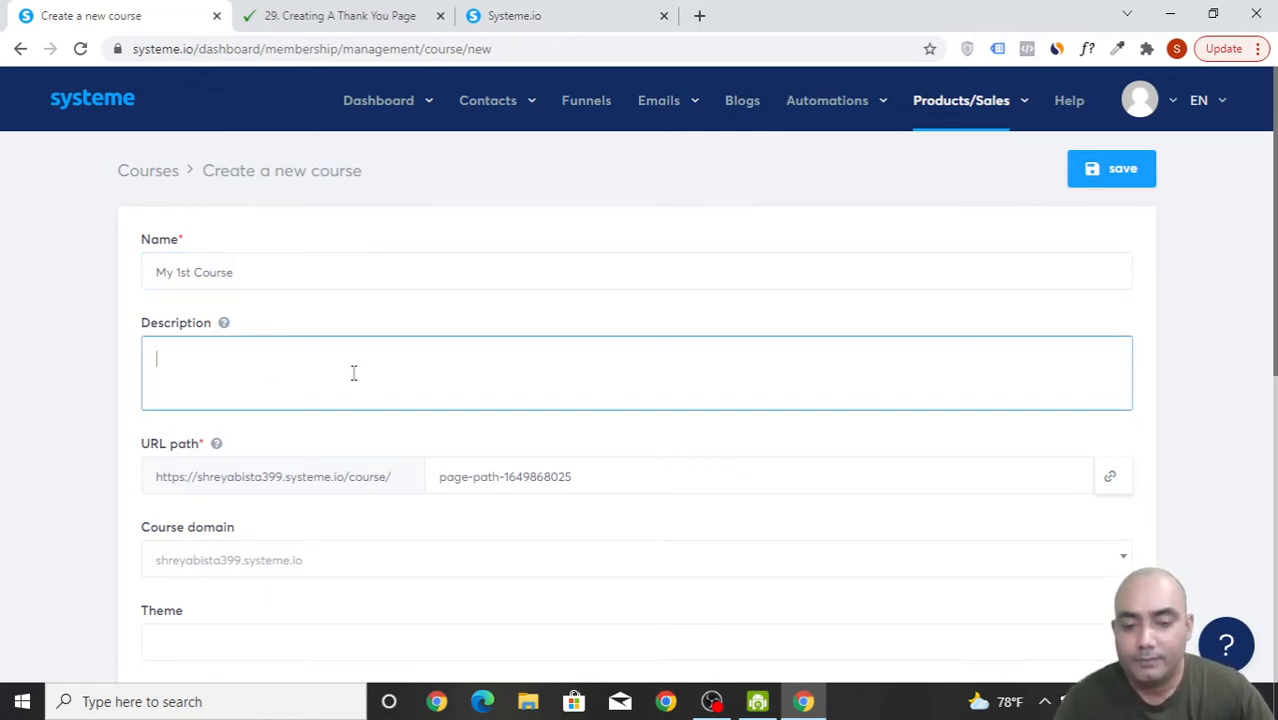
- Set the course domain to the custom subdomain starting with "official" and the URL path to my1stcourse
scroll(353, 373, down, 1)
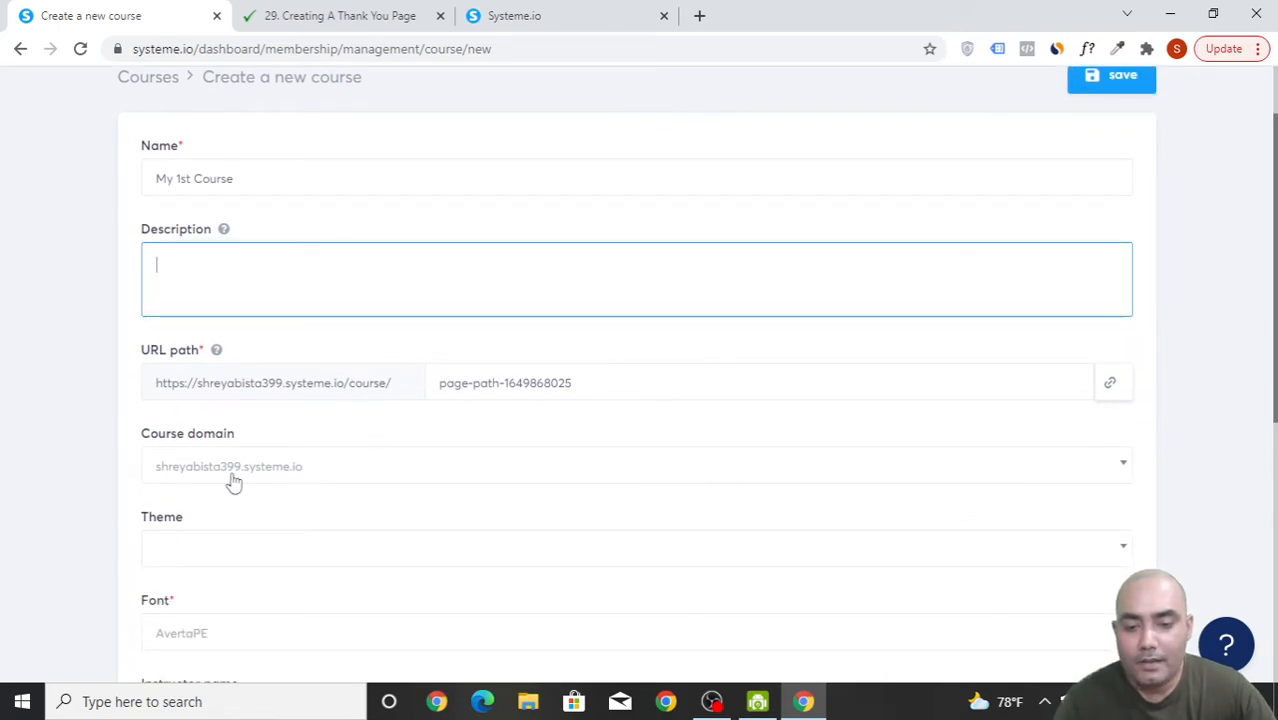
click(277, 472)
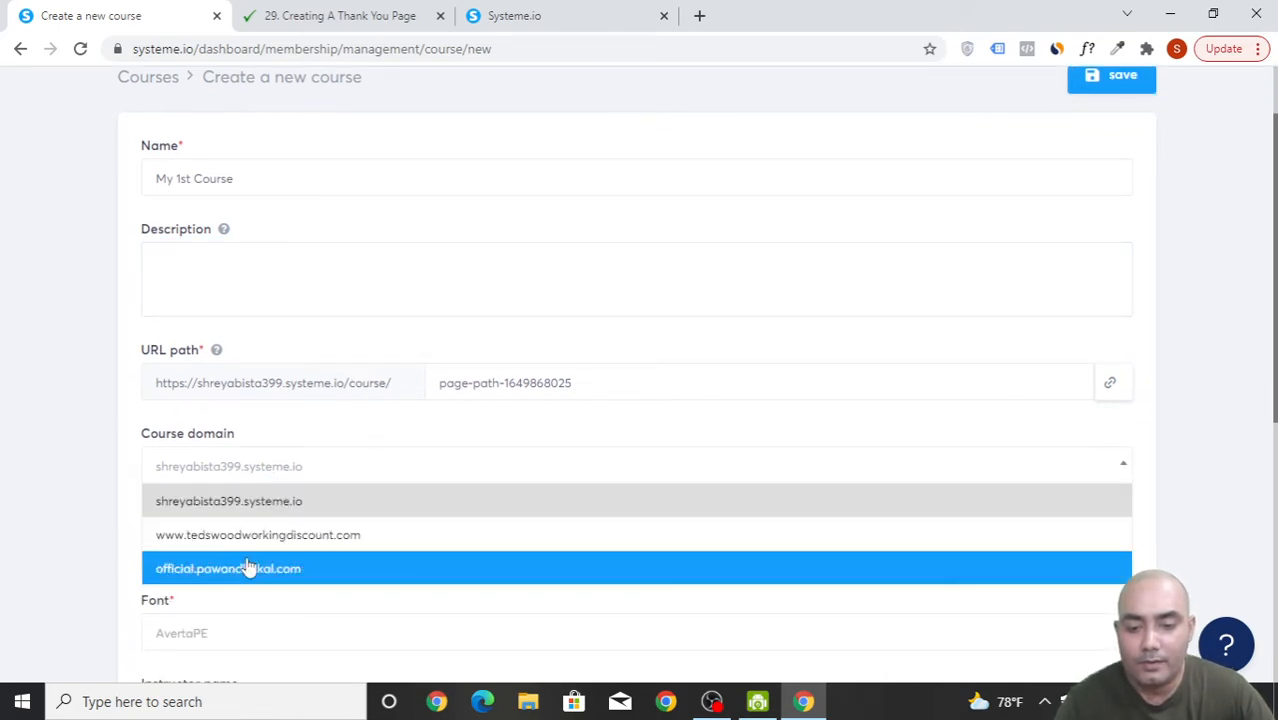
click(296, 570)
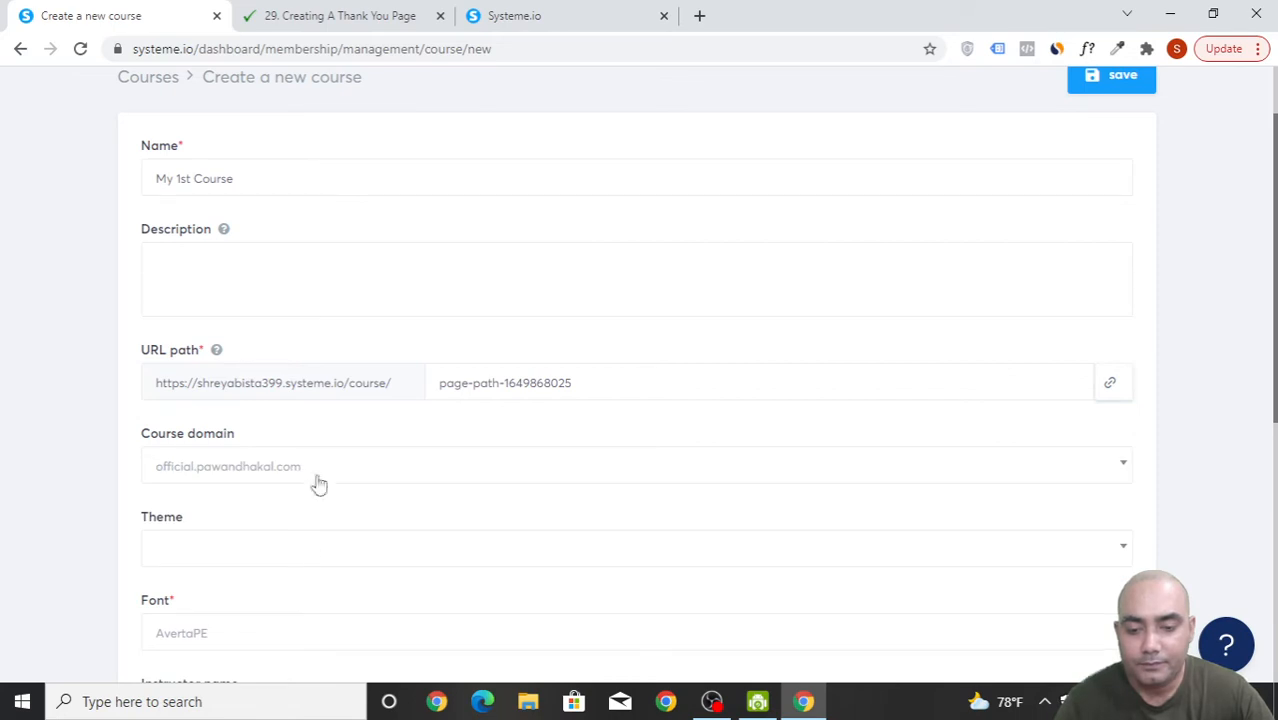
drag(615, 380, 432, 386)
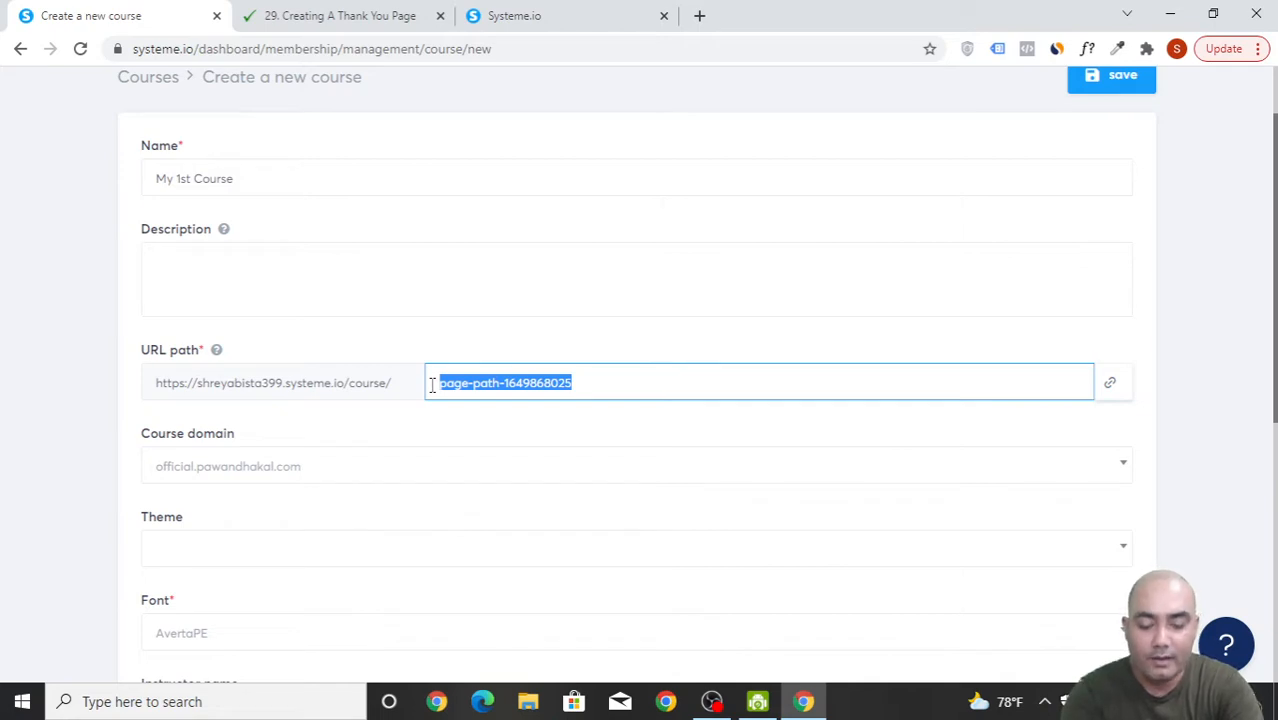
text(my)
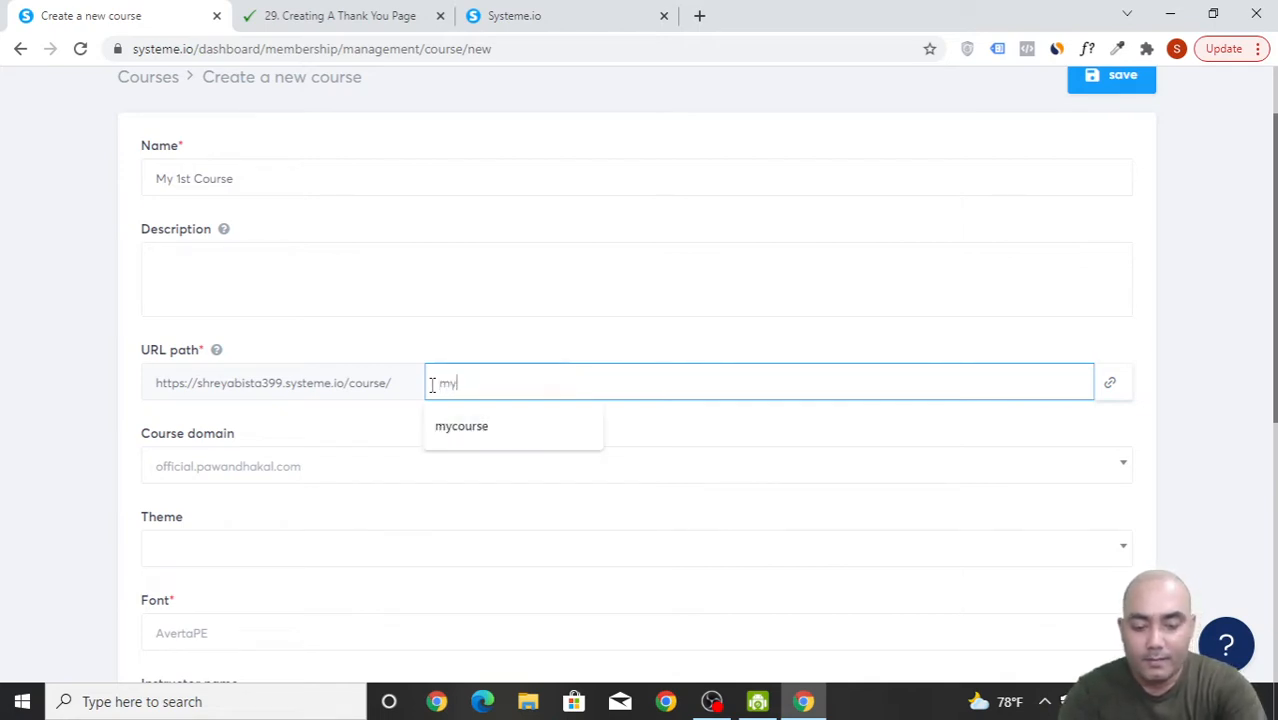
text(1stc)
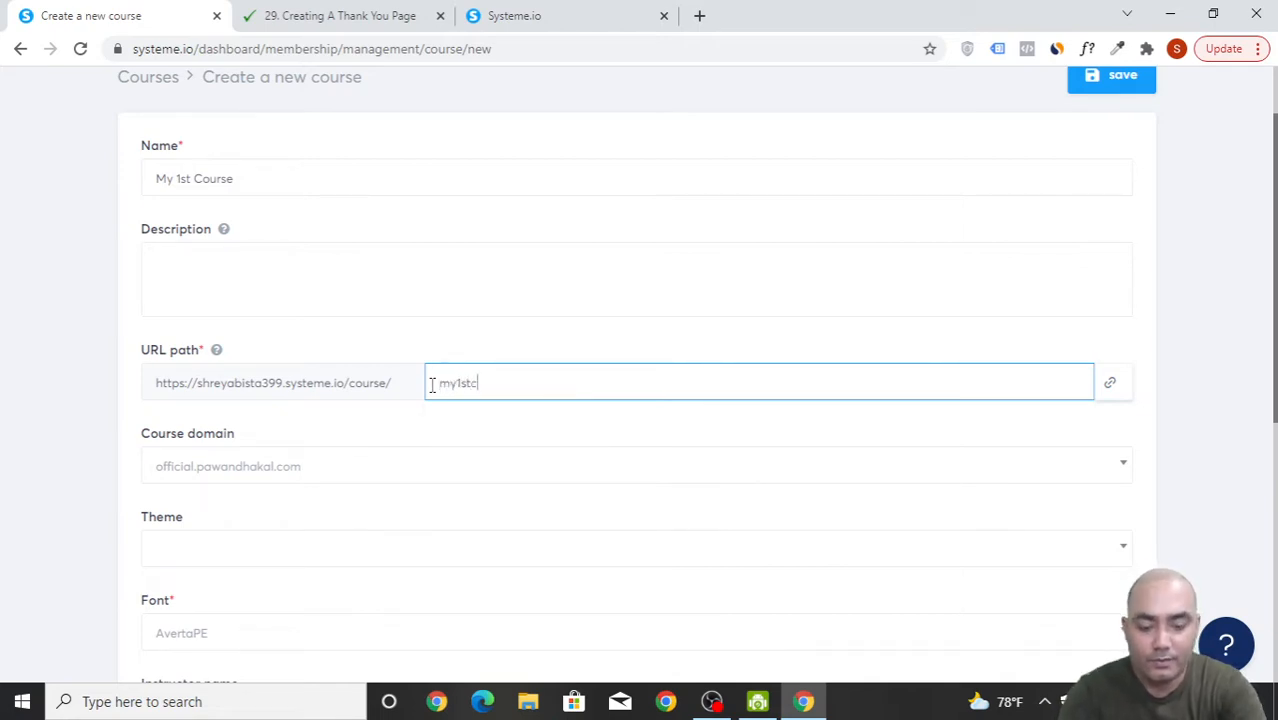
text(ourse)
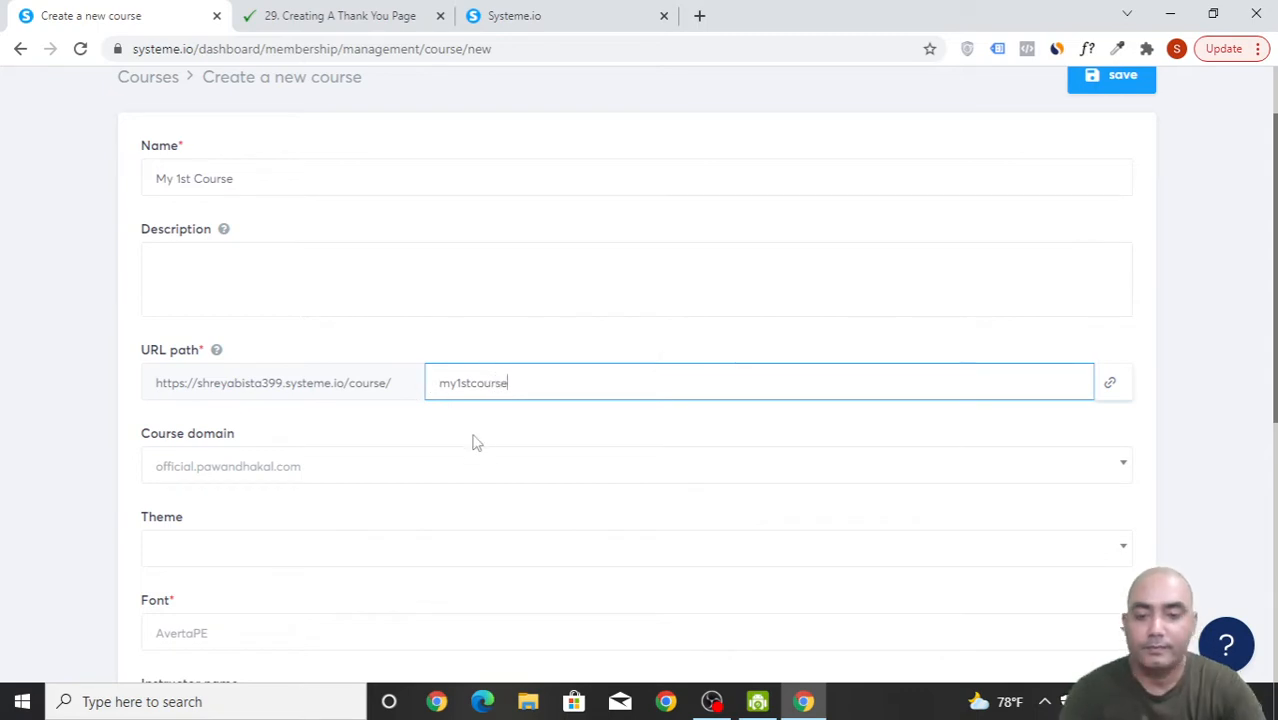
click(477, 443)
- Set the course theme to Purple
scroll(505, 436, down, 2)
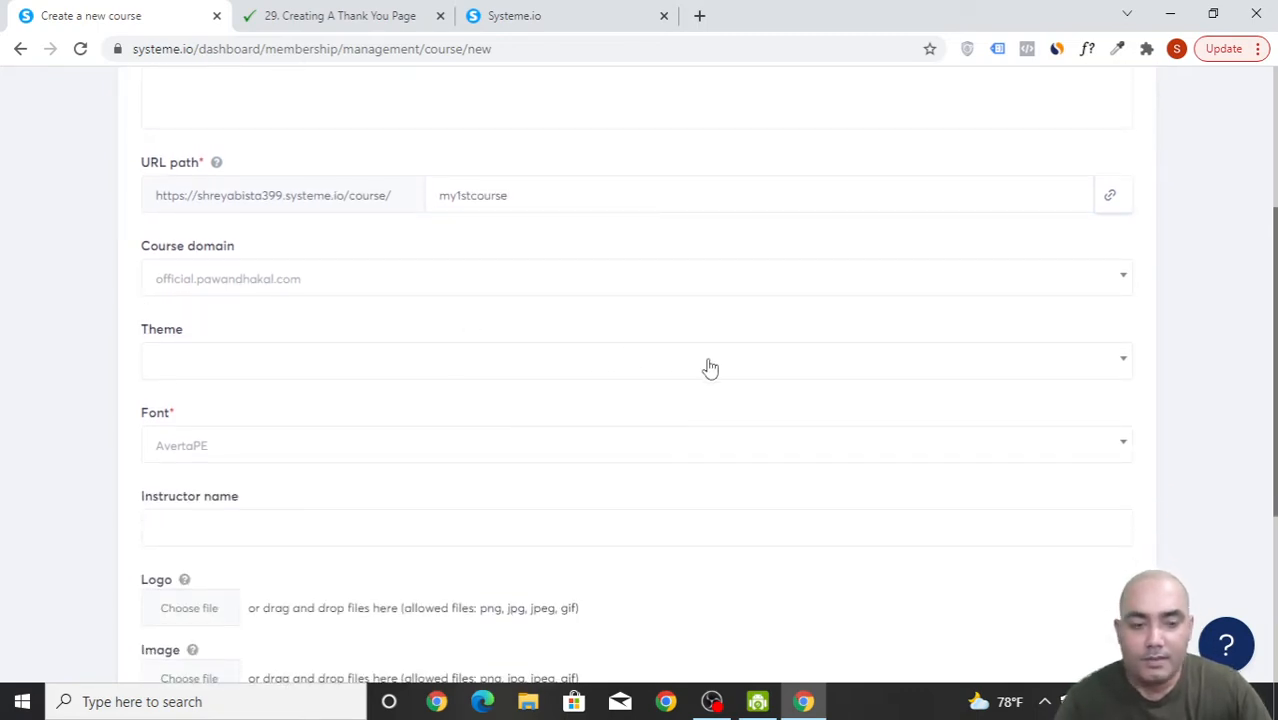
click(710, 368)
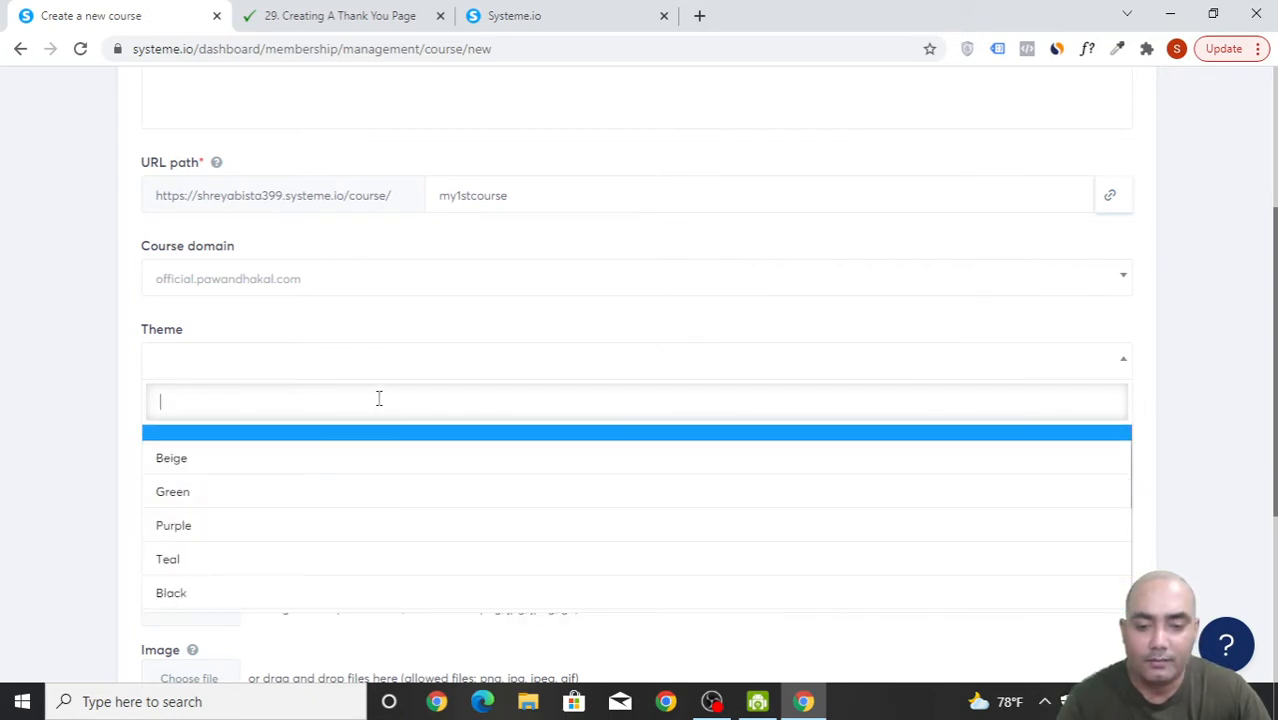
scroll(365, 510, down, 2)
scroll(366, 520, up, 2)
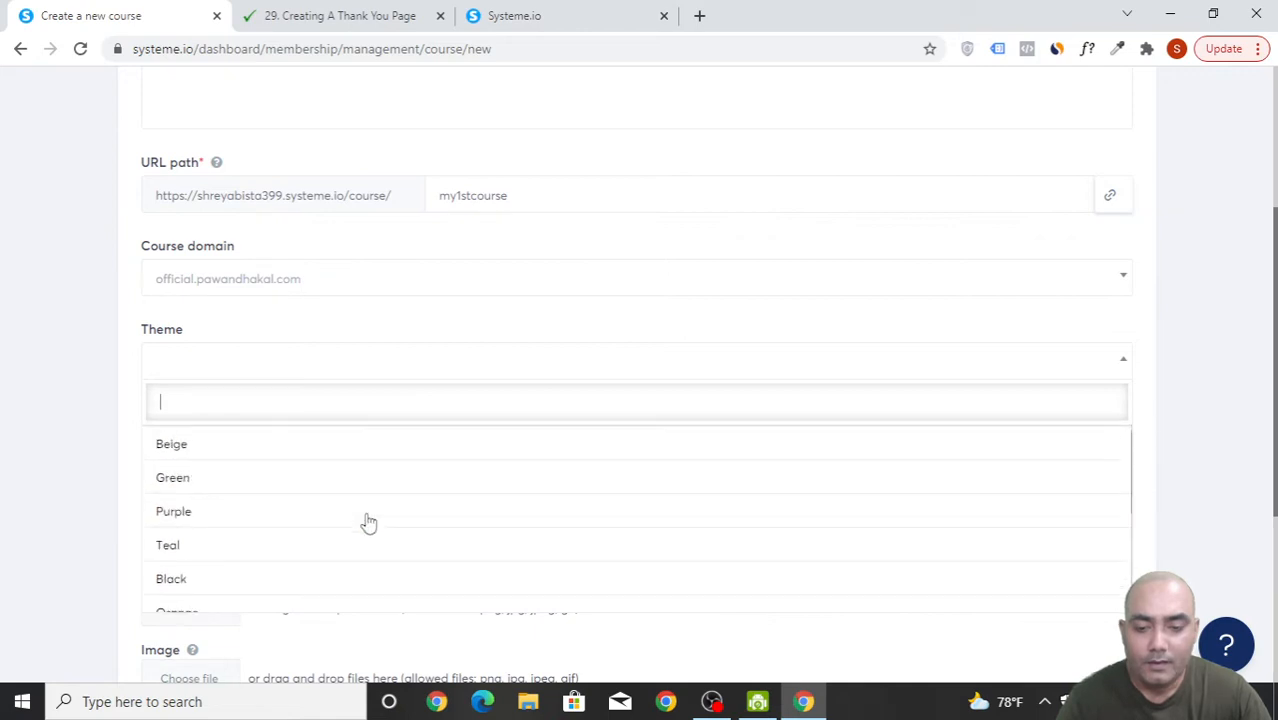
click(306, 527)
- Fill in the instructor's name using the saved suggestion and read the hint for the logo upload
scroll(422, 422, down, 2)
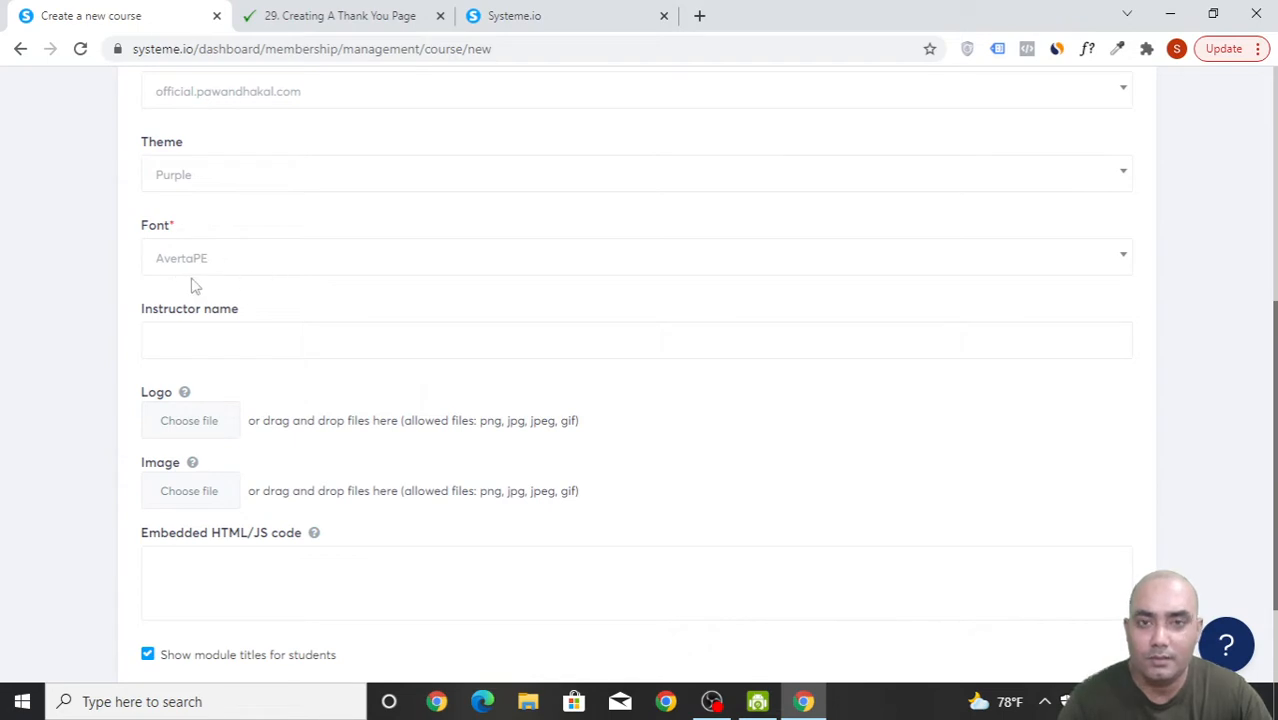
click(257, 341)
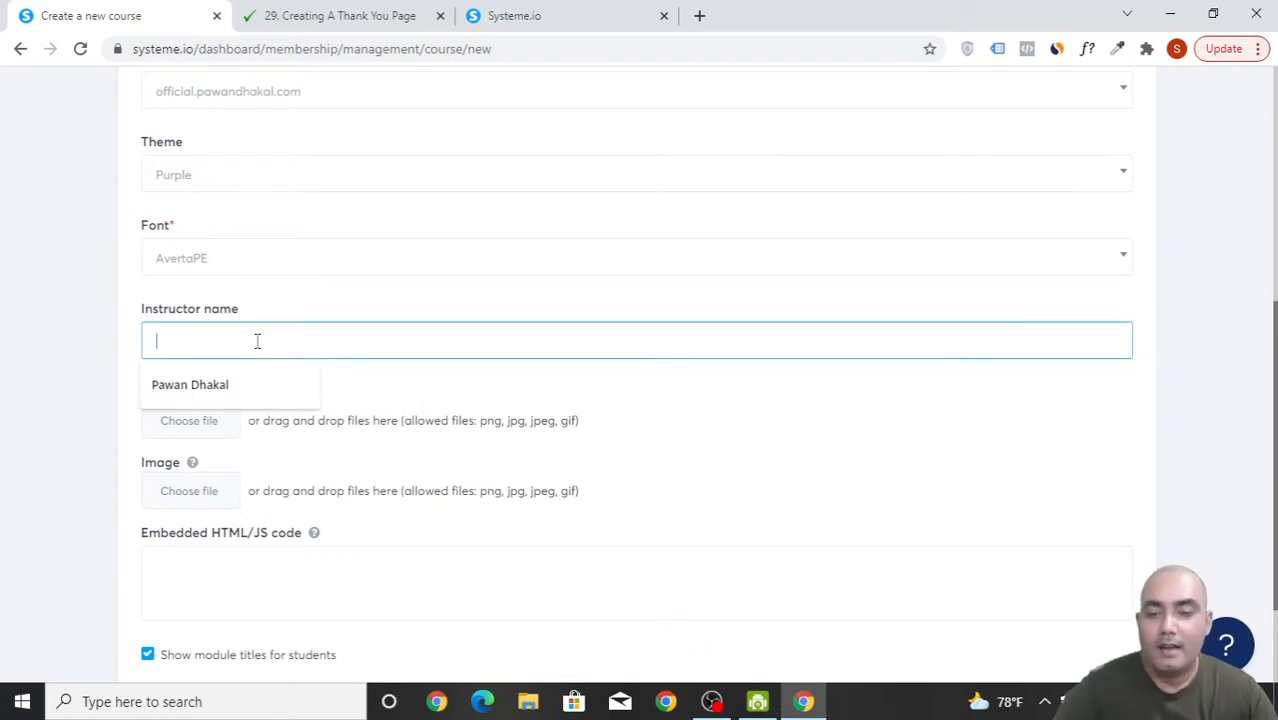
click(245, 390)
click(336, 294)
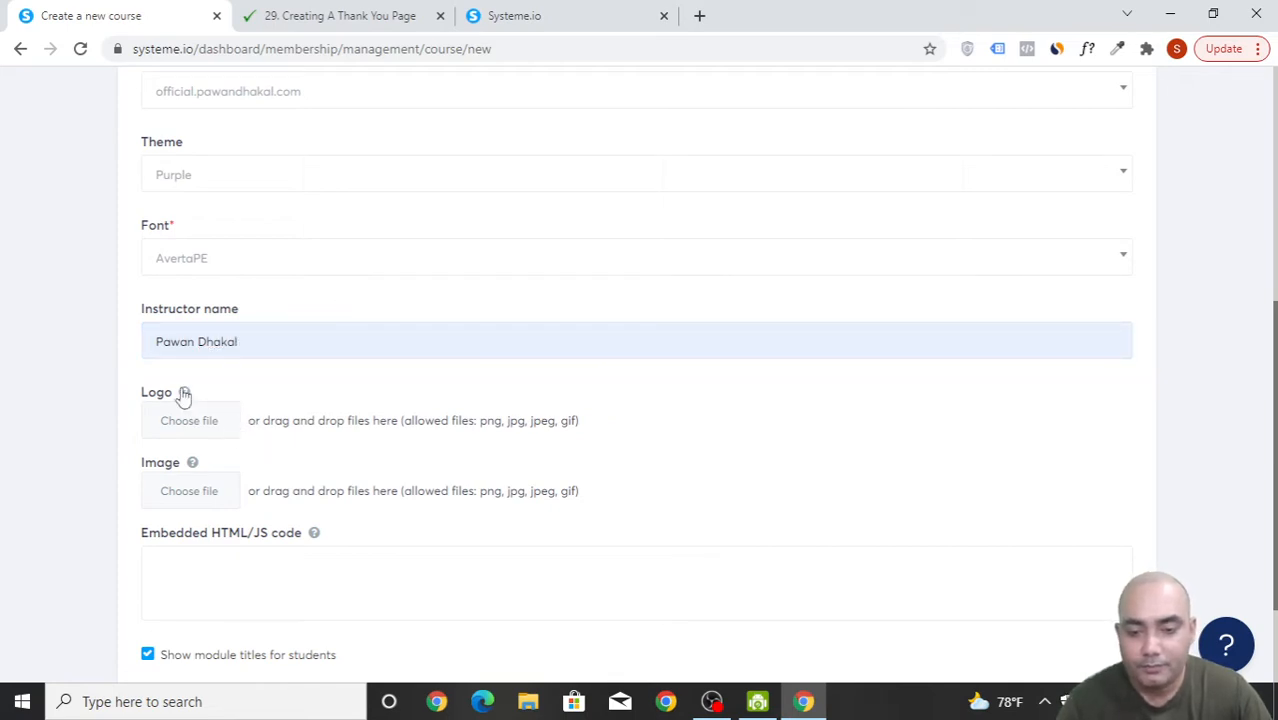
mouse_move(185, 394)
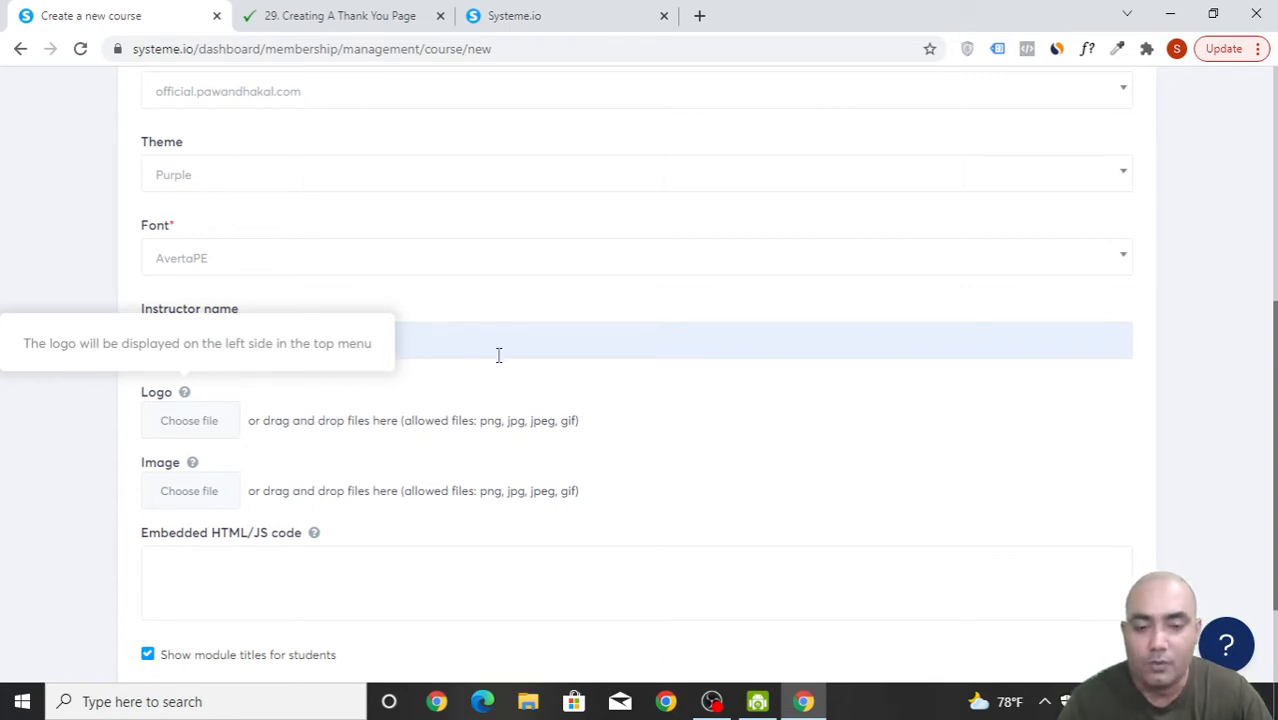
text(Pawan Dhakal)
- Open the student dashboard in a new tab to see how enrolled courses display their images, returning to the course form's upload fields
mouse_move(195, 465)
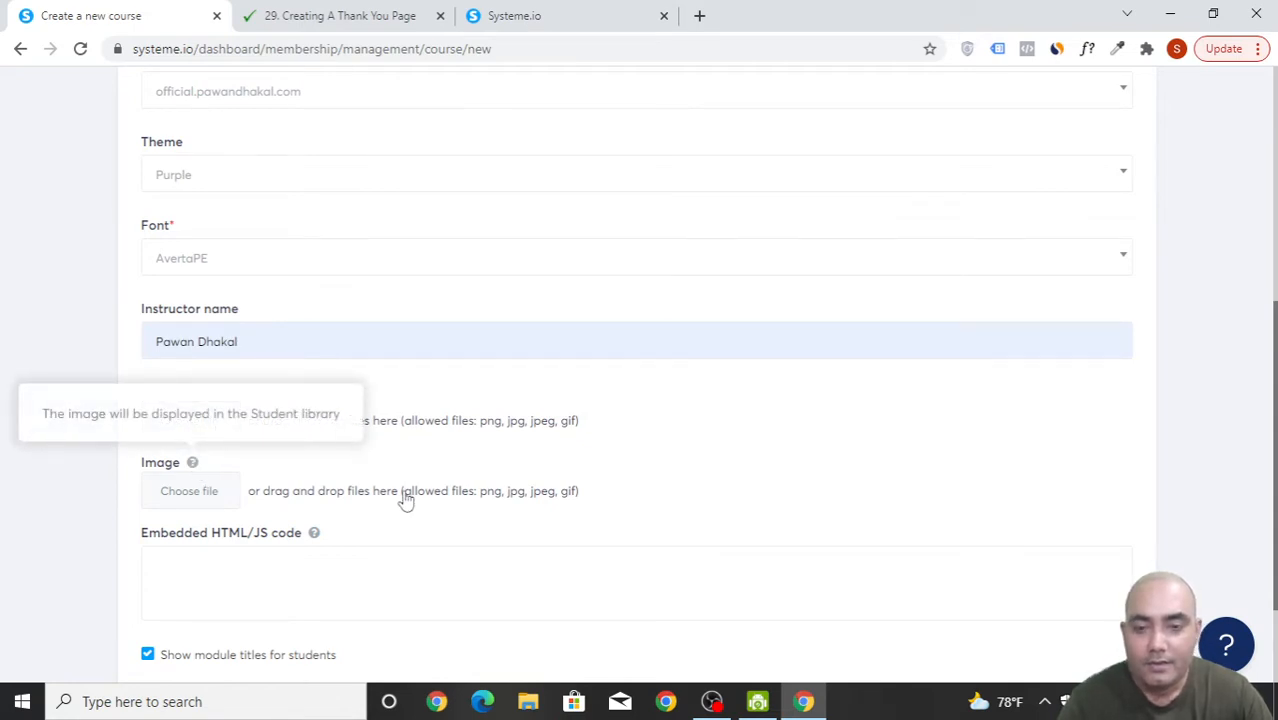
scroll(400, 490, up, 5)
mouse_move(403, 128)
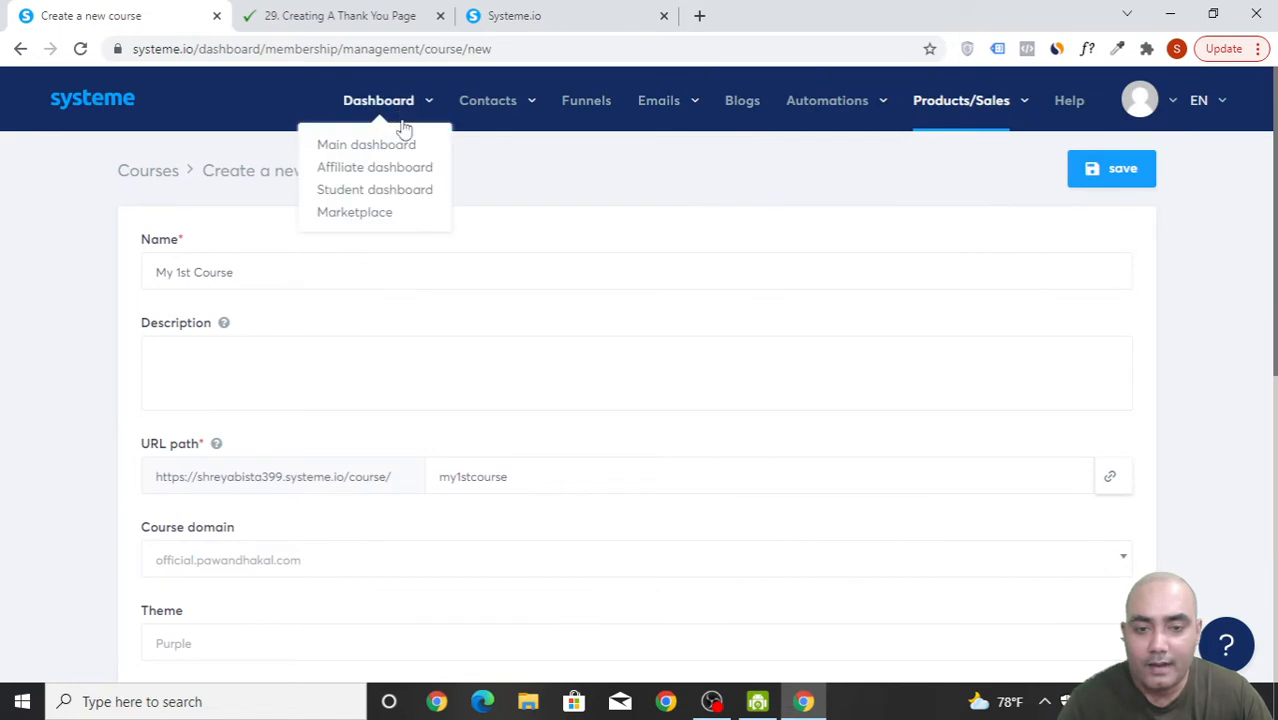
right_click(390, 200)
click(408, 207)
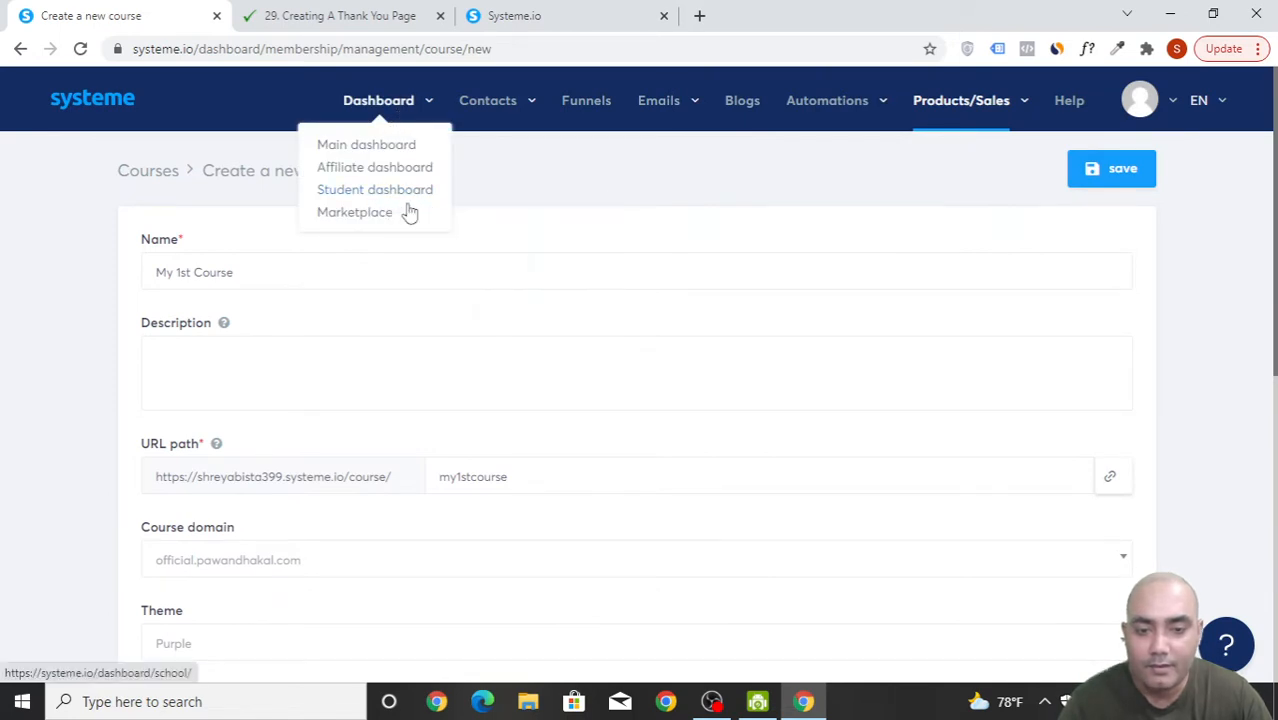
click(740, 15)
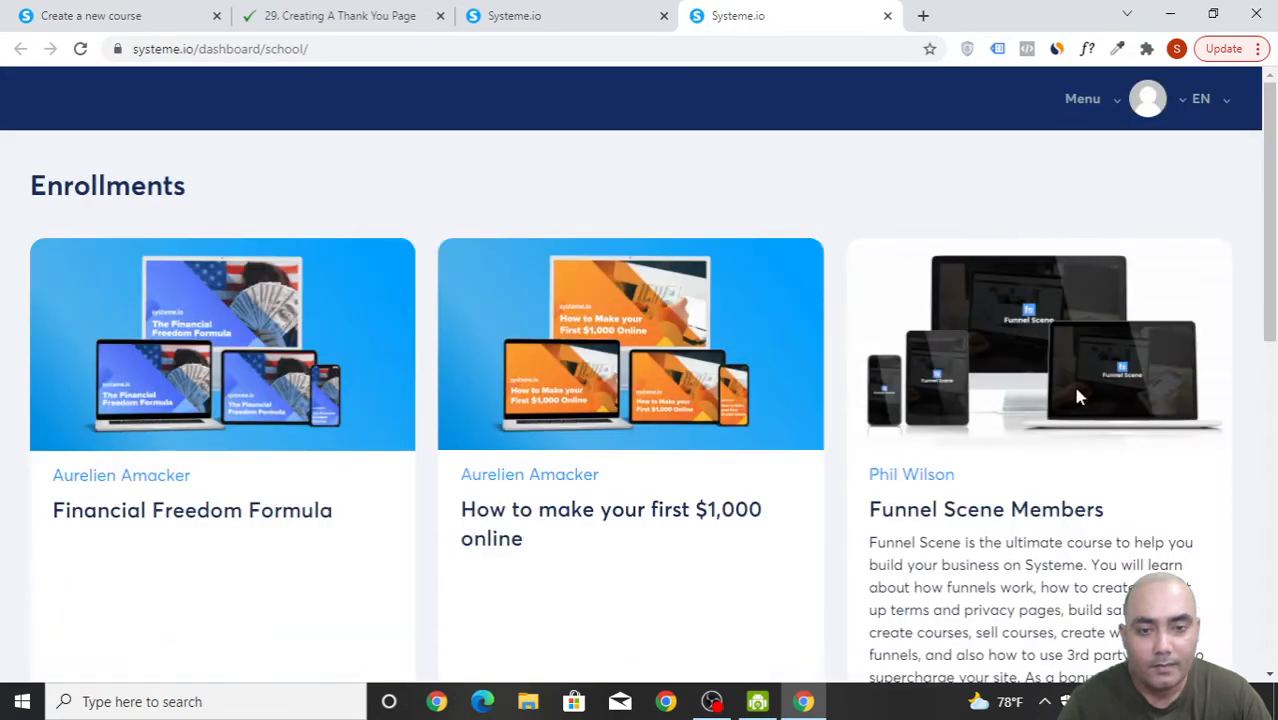
scroll(919, 597, down, 1)
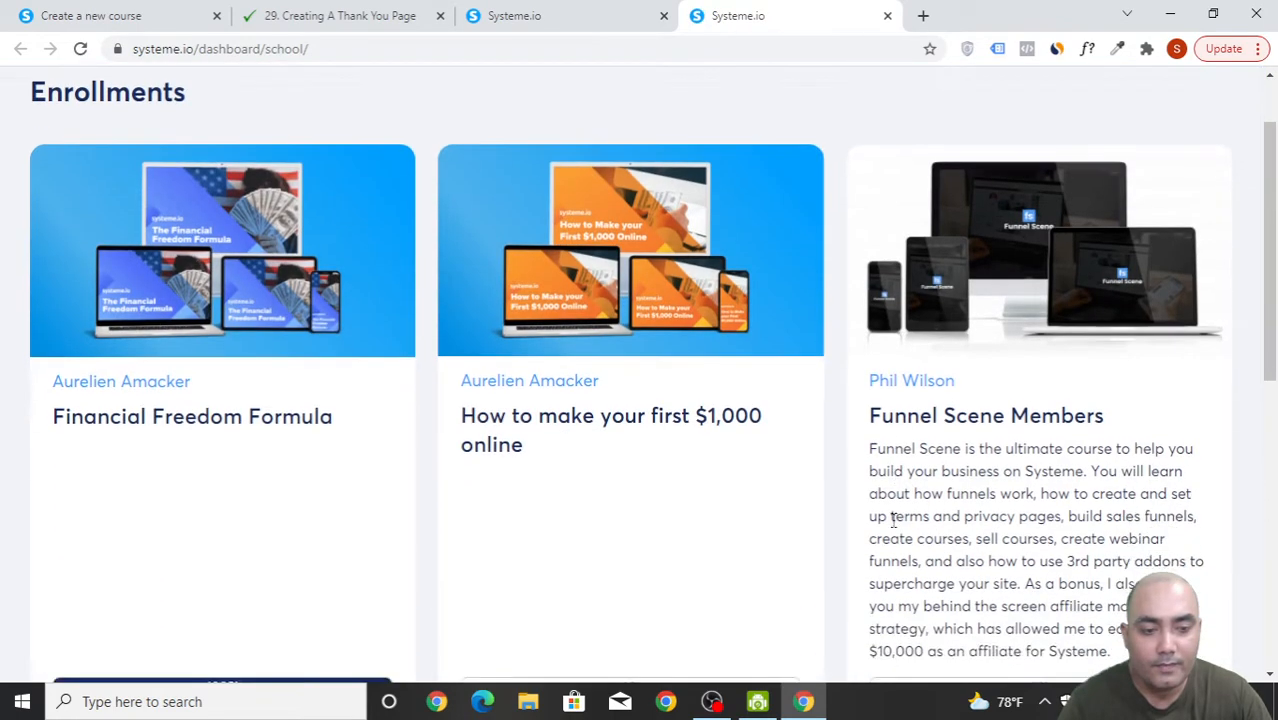
scroll(817, 463, up, 1)
click(90, 15)
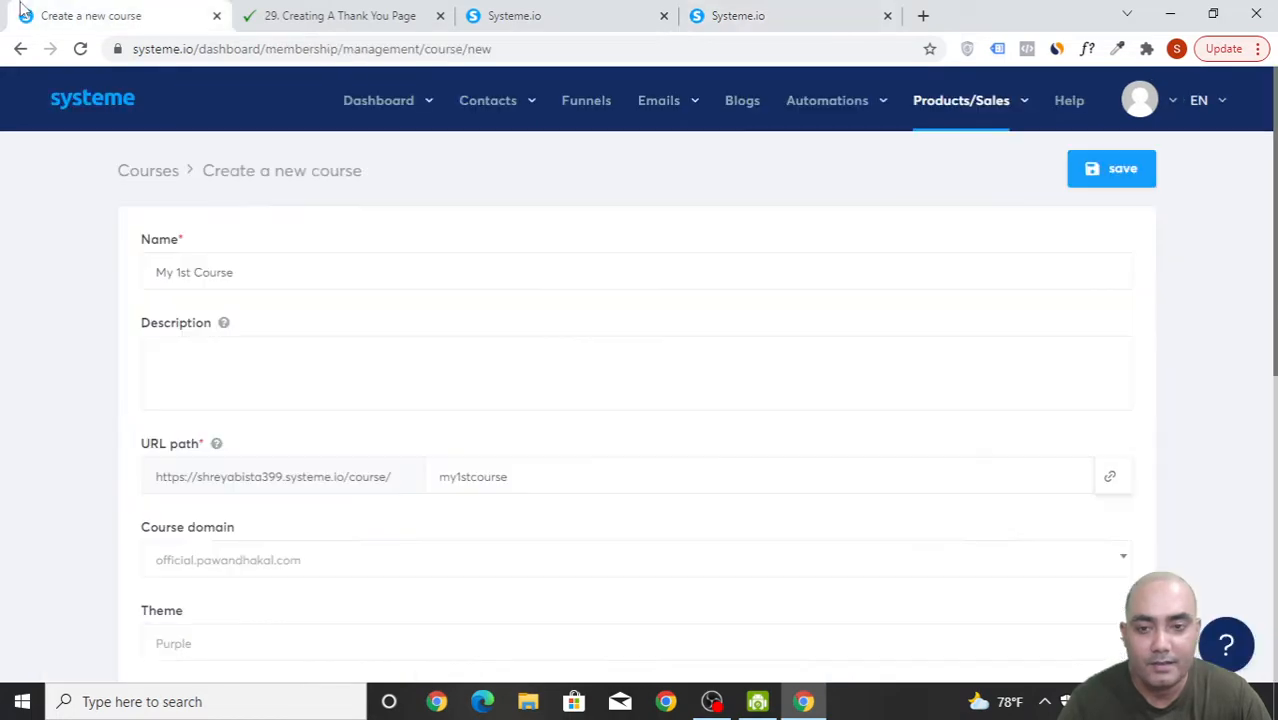
scroll(228, 600, down, 3)
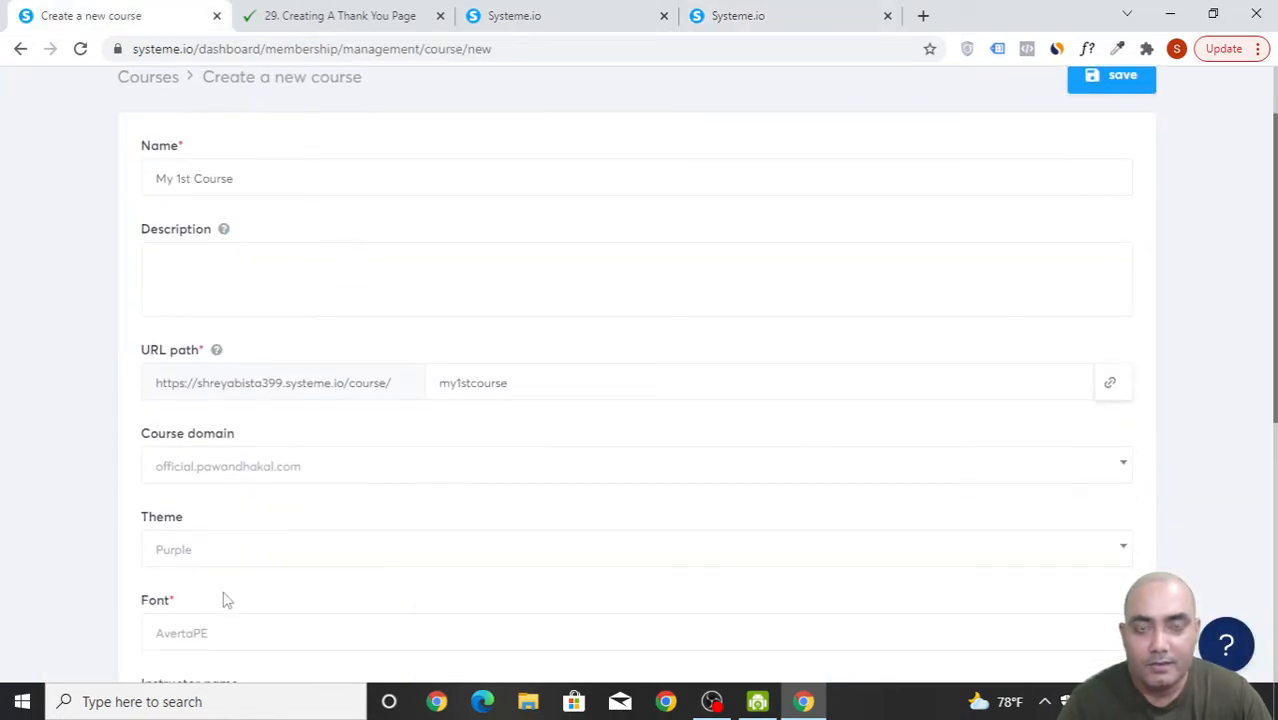
scroll(240, 607, down, 2)
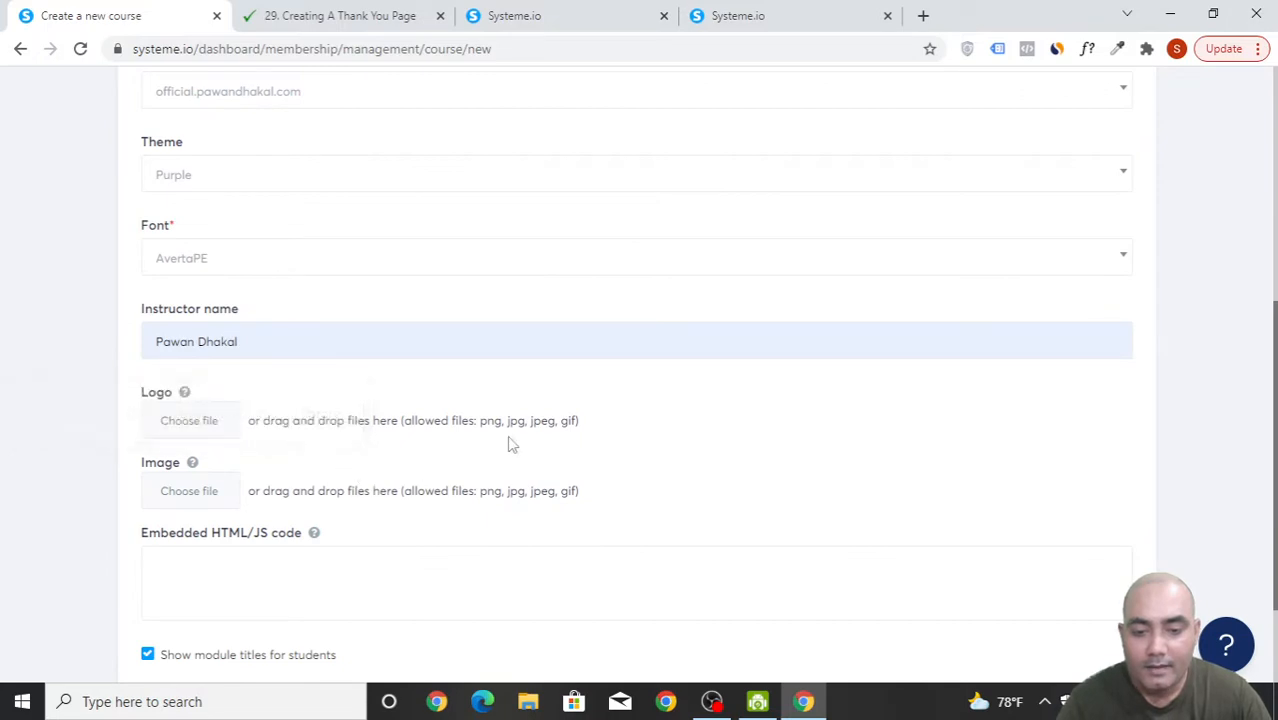
- Save the new course and preview its student-facing page in a new tab
scroll(203, 489, down, 2)
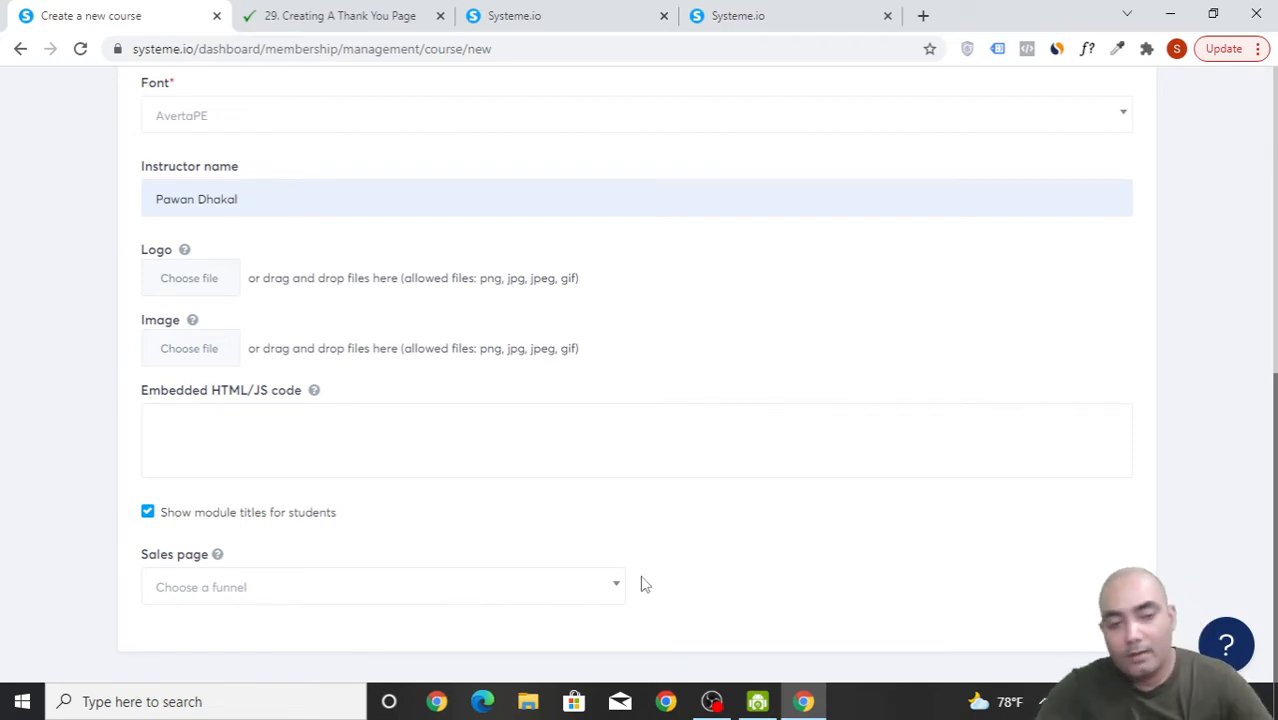
scroll(620, 595, up, 6)
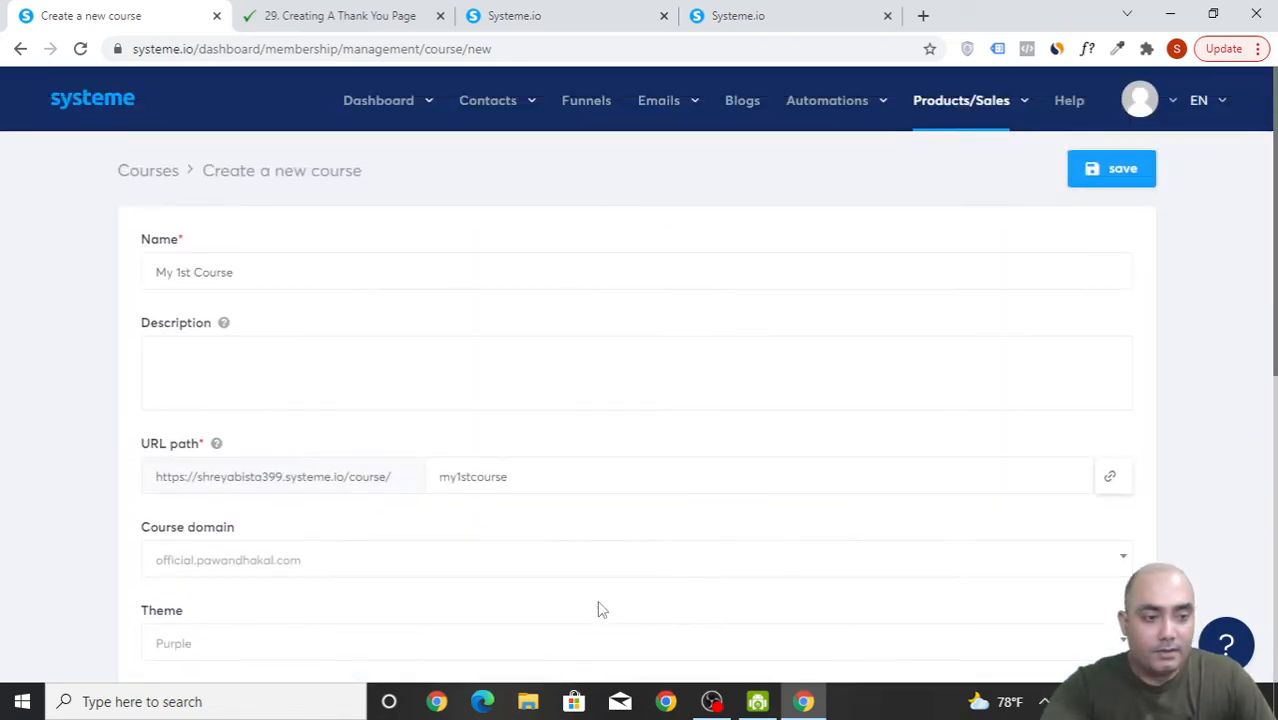
click(1148, 174)
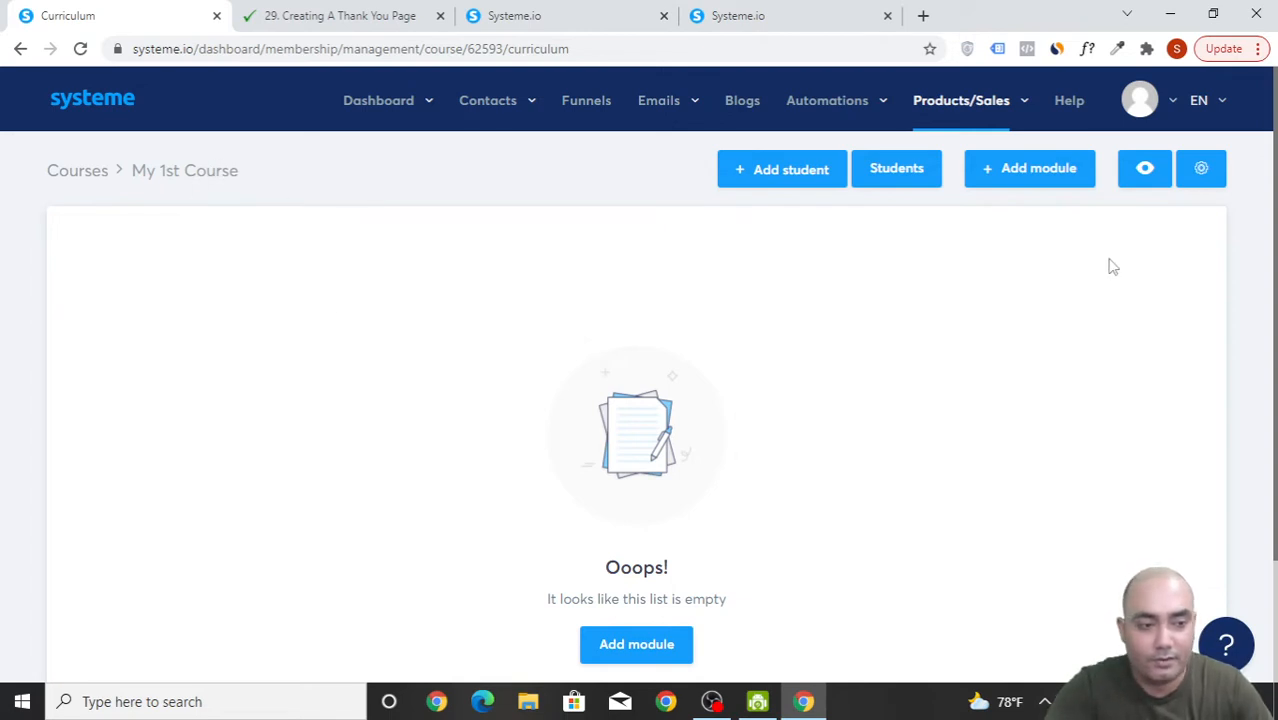
click(1160, 181)
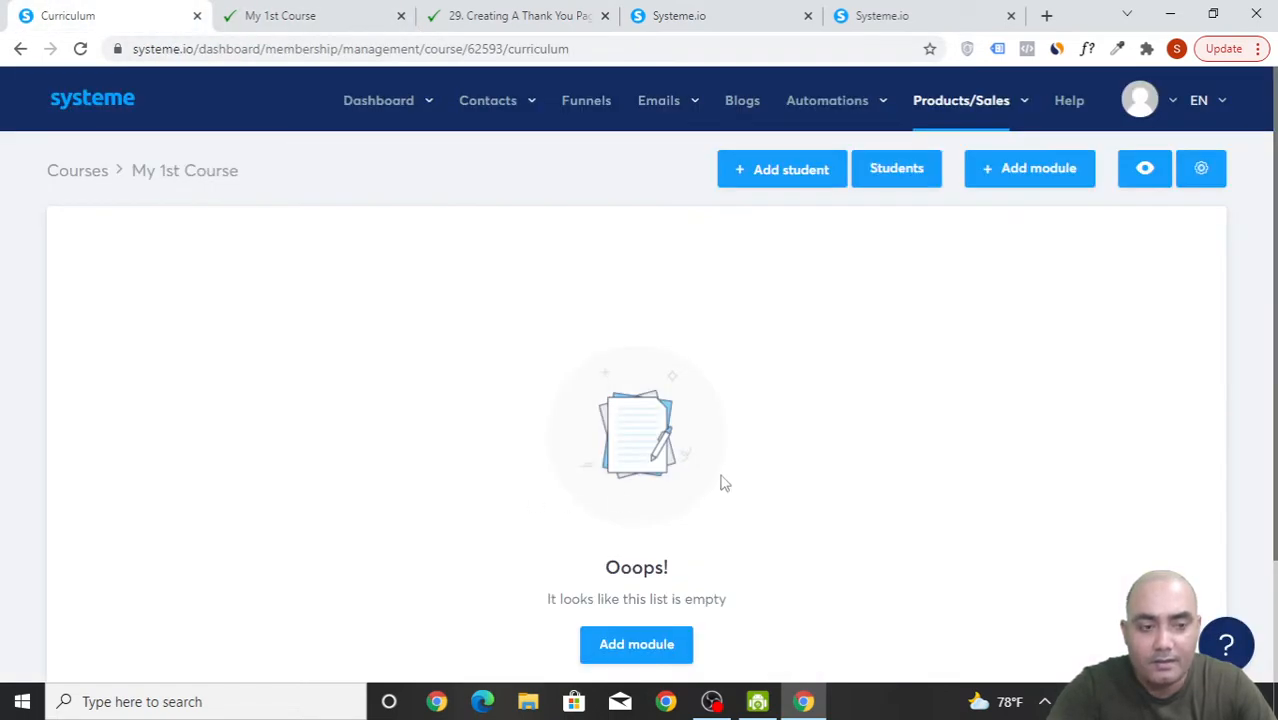
- Reopen the course settings, change the theme to Intense purple, and save the course
scroll(882, 466, down, 1)
scroll(899, 488, up, 1)
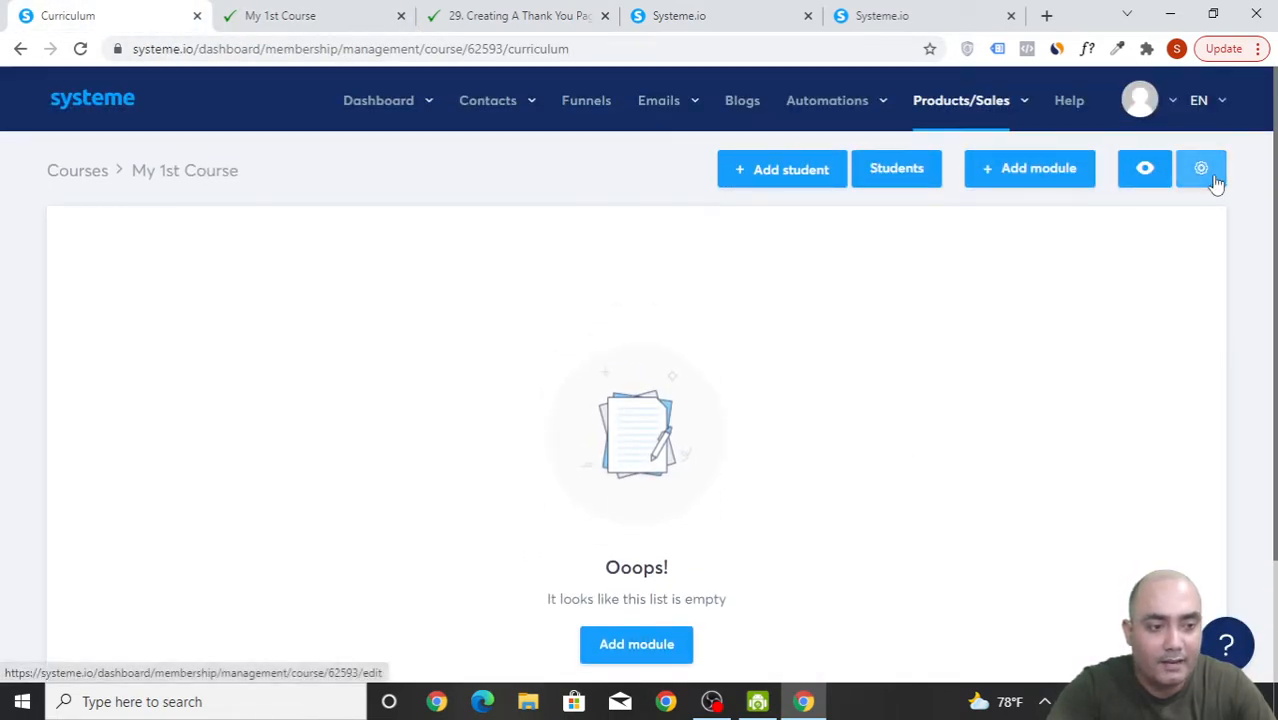
click(1203, 170)
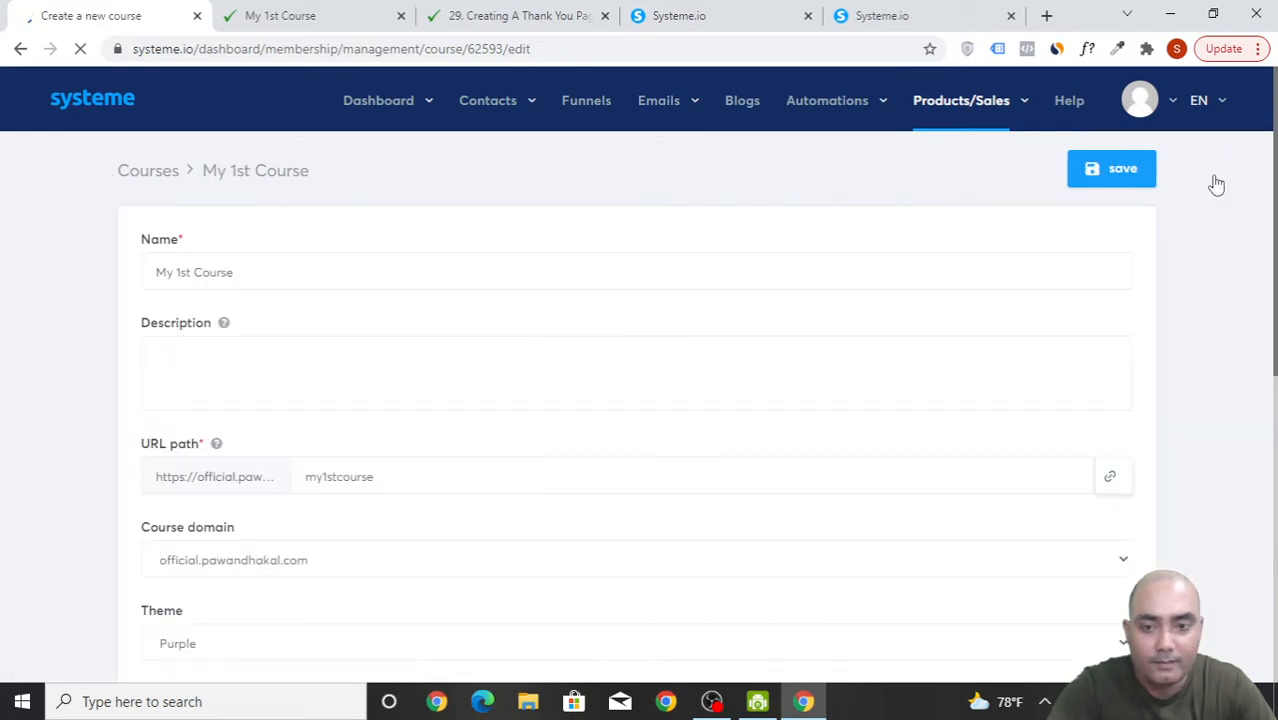
scroll(286, 391, down, 3)
click(219, 366)
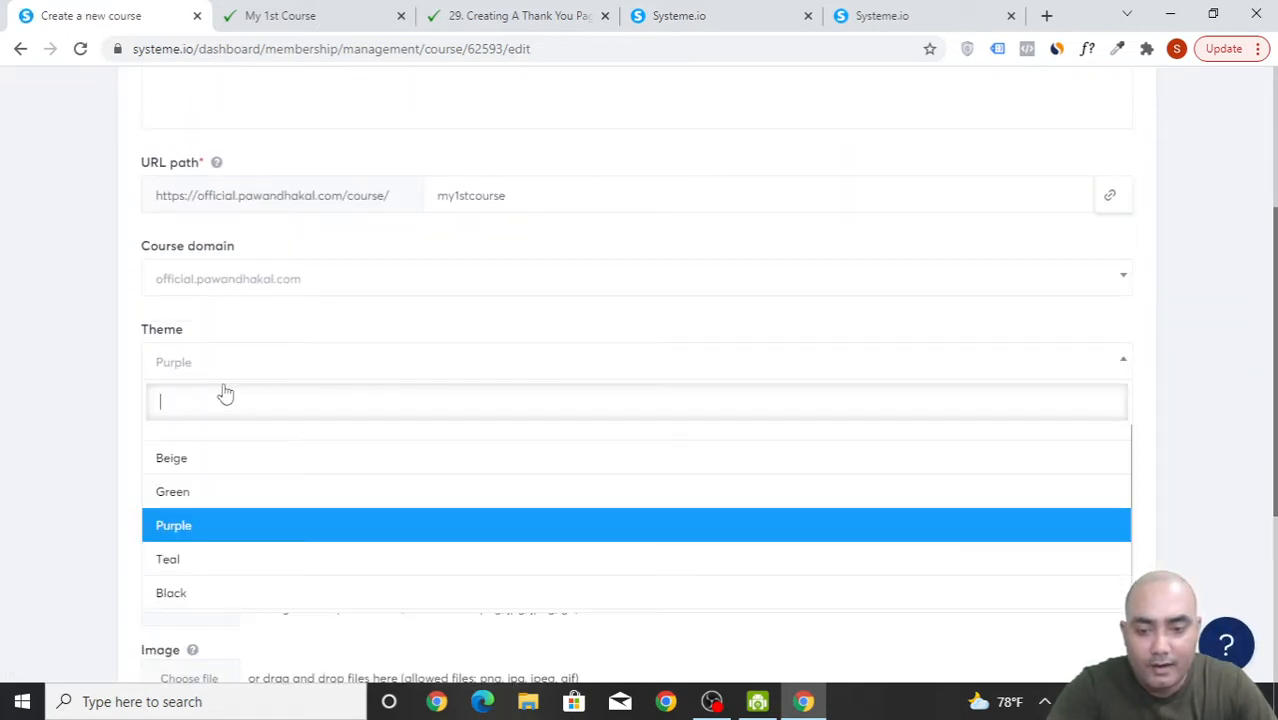
scroll(257, 556, down, 2)
scroll(267, 578, down, 1)
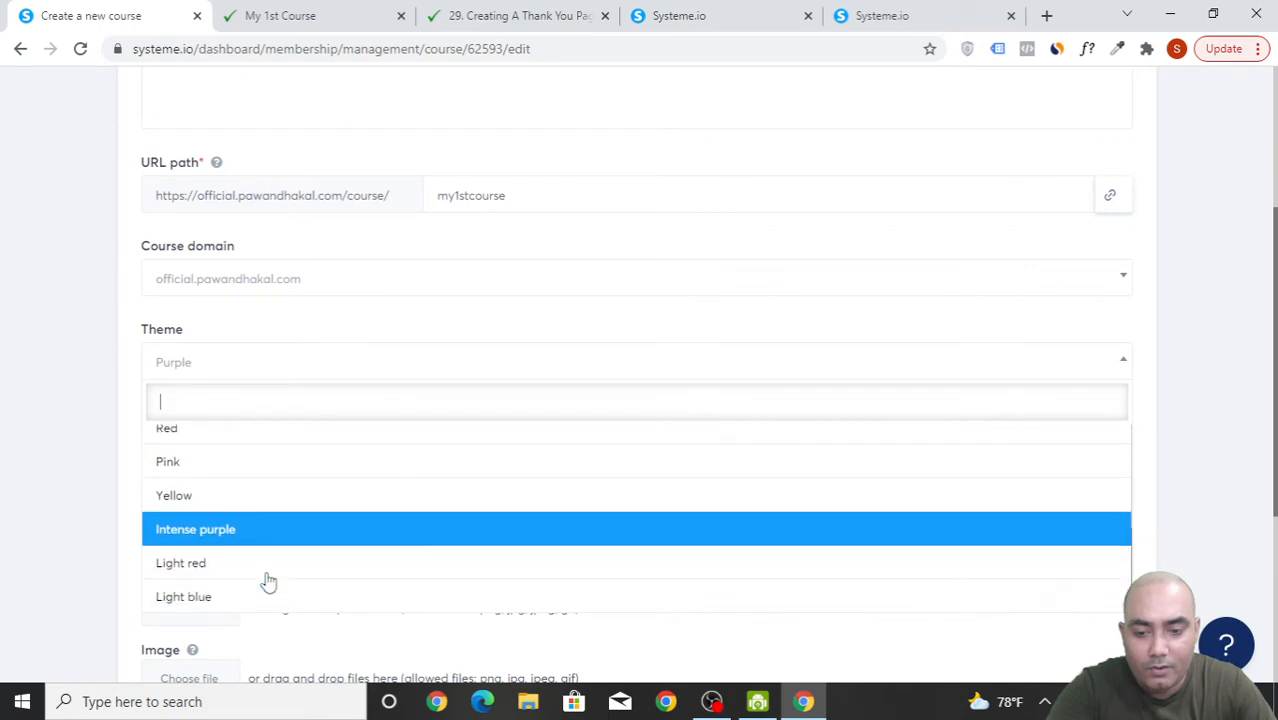
click(268, 530)
scroll(946, 430, down, 3)
scroll(946, 435, up, 5)
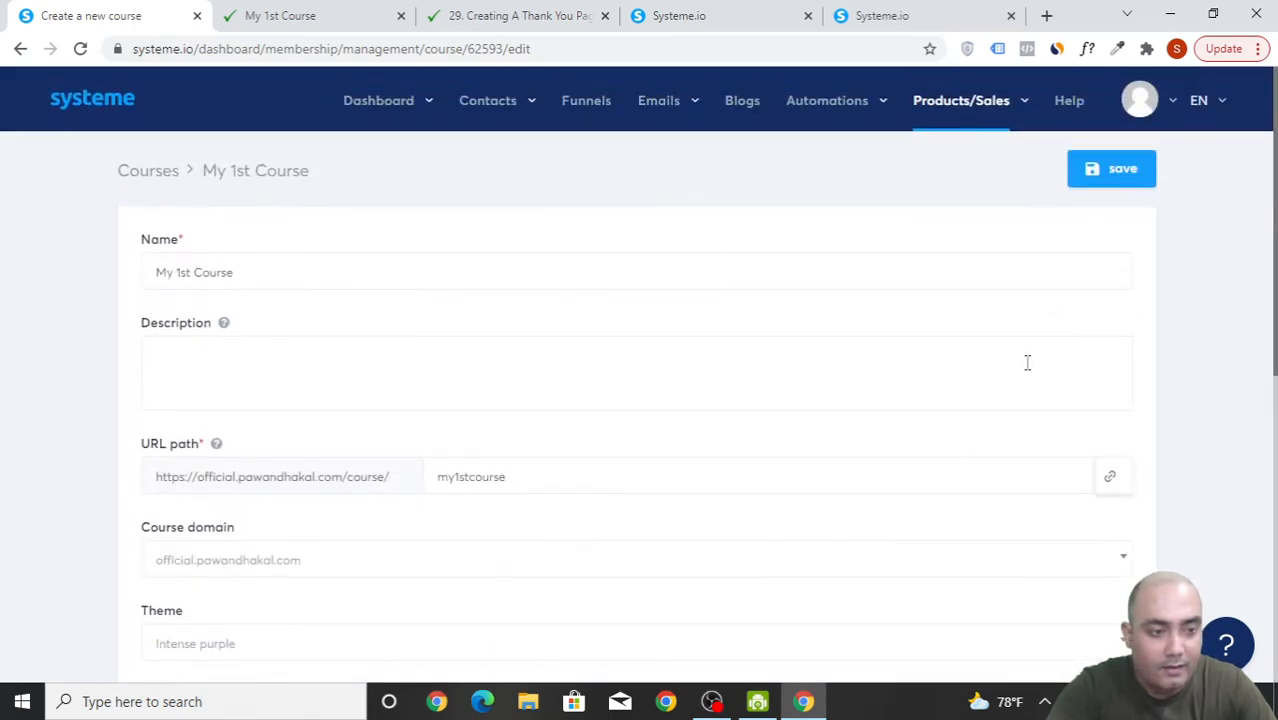
click(1118, 170)
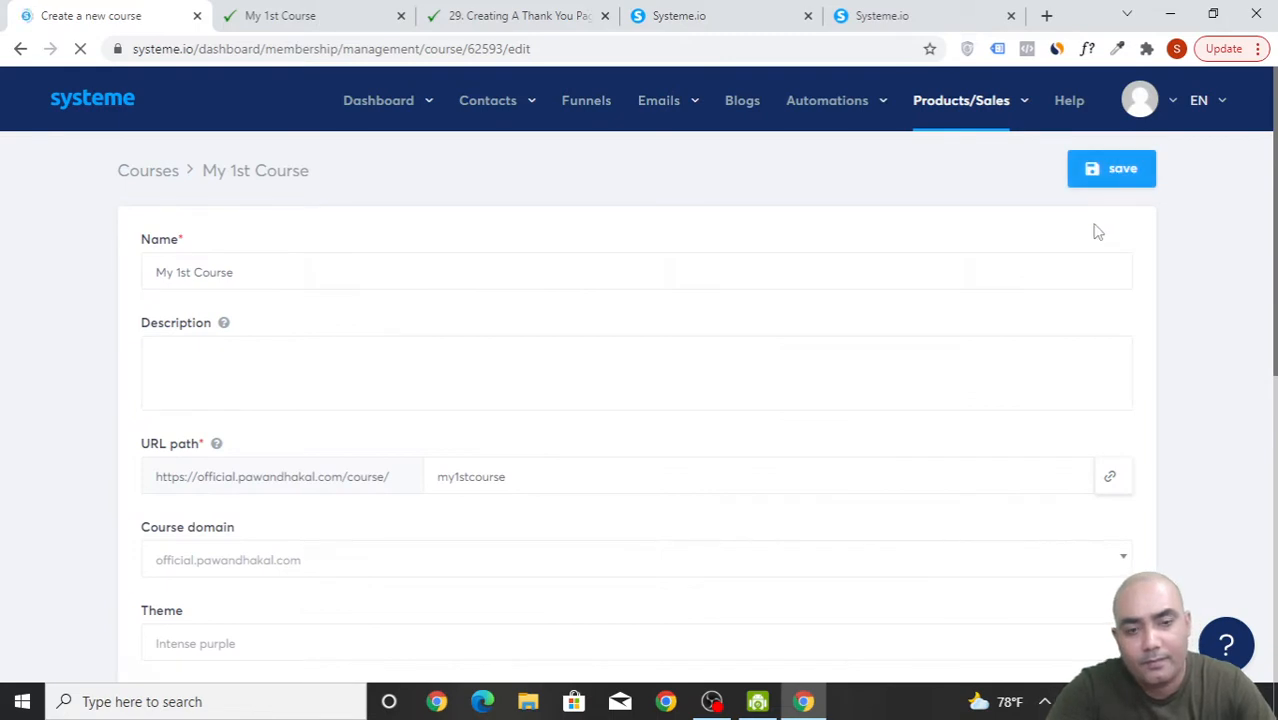
- Preview the course with the updated theme, close the outdated preview, and return to the curriculum
click(1150, 168)
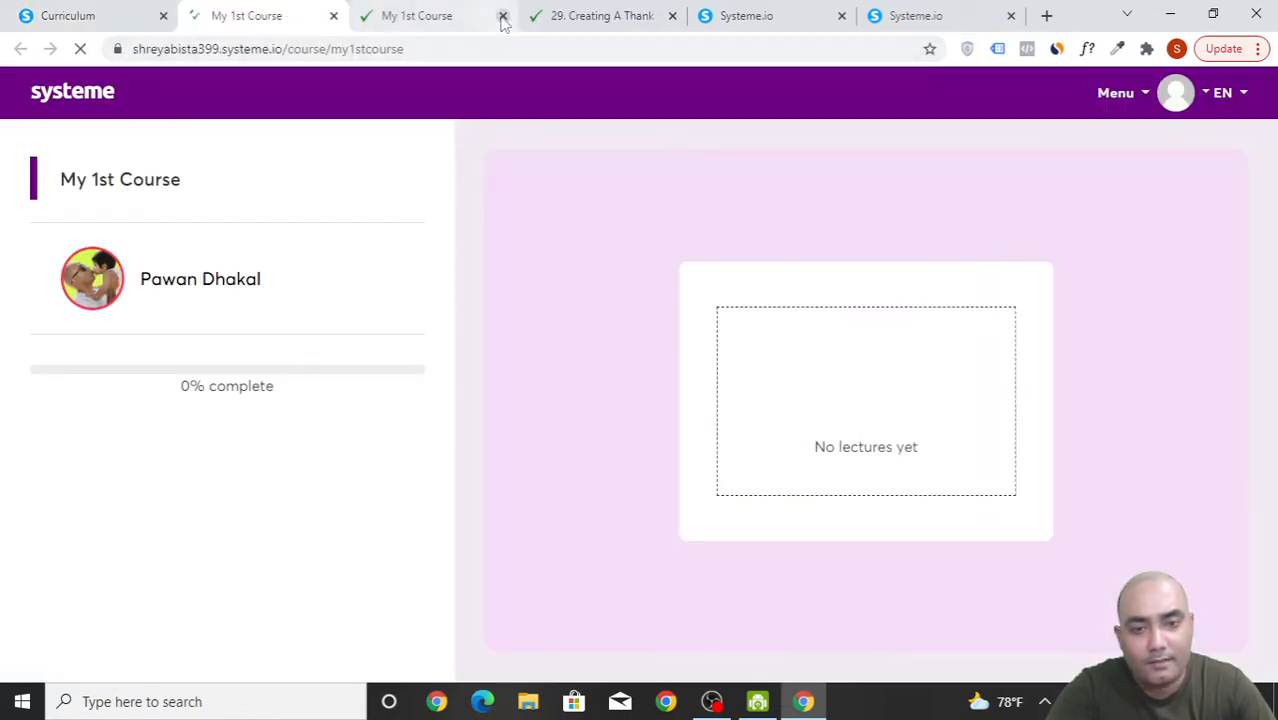
click(503, 15)
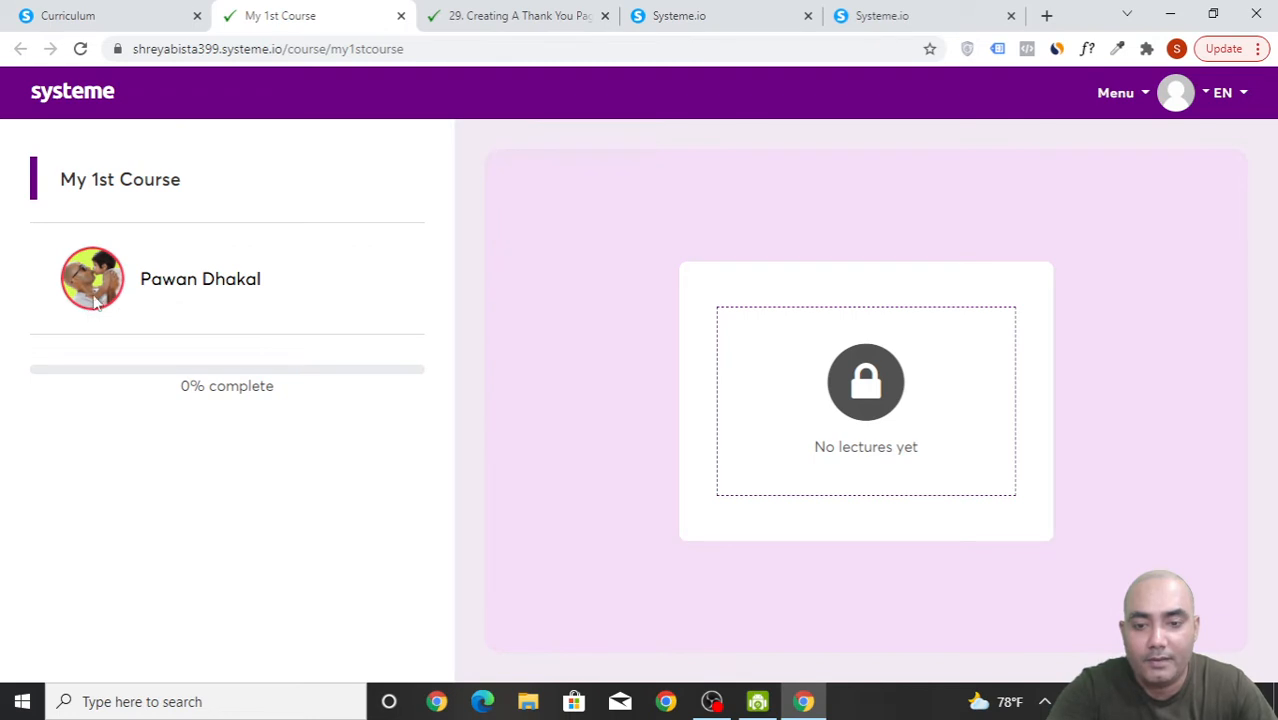
click(100, 15)
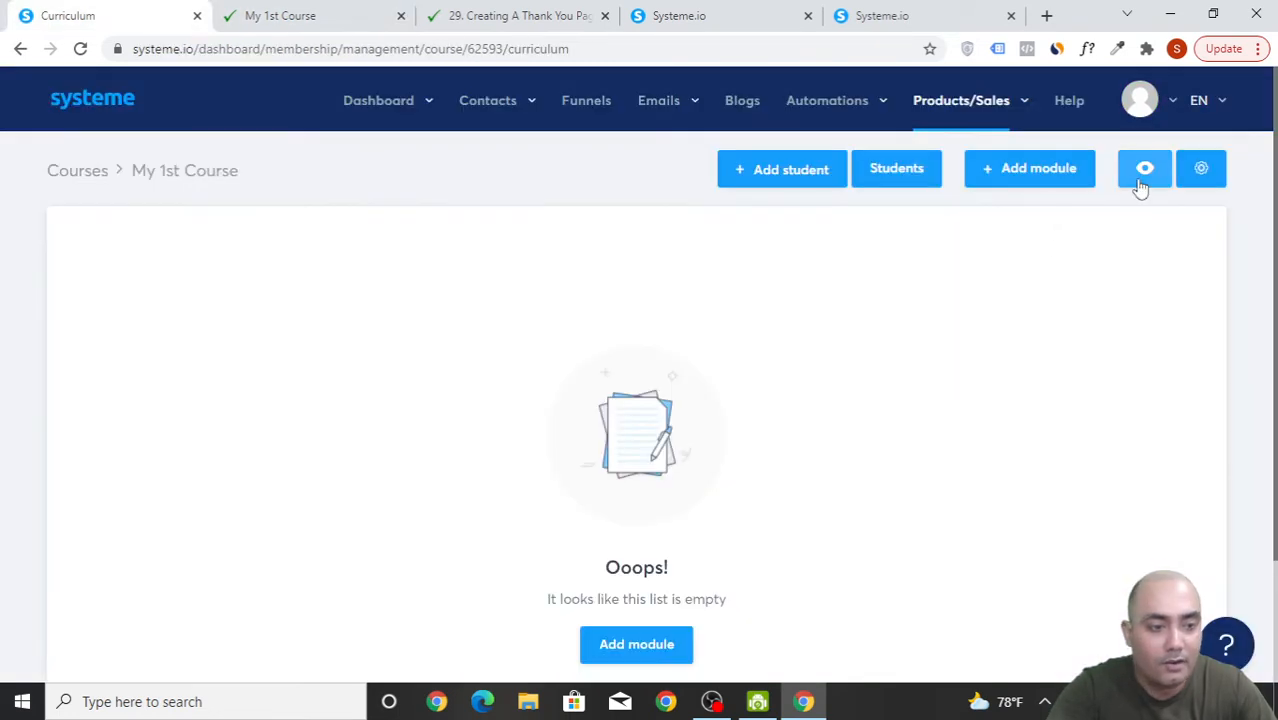
- Compare the instructor, logo and image settings with the course preview, close the preview, and save the settings to return to the curriculum
click(1214, 176)
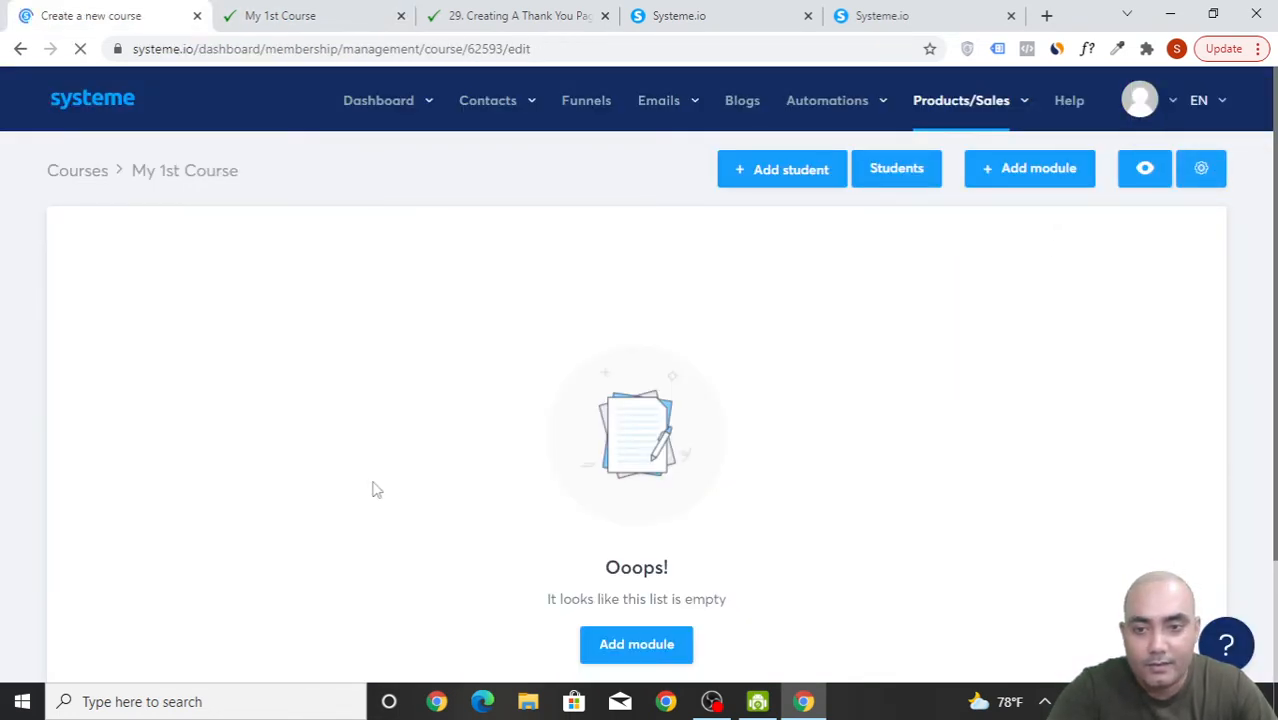
scroll(377, 491, down, 5)
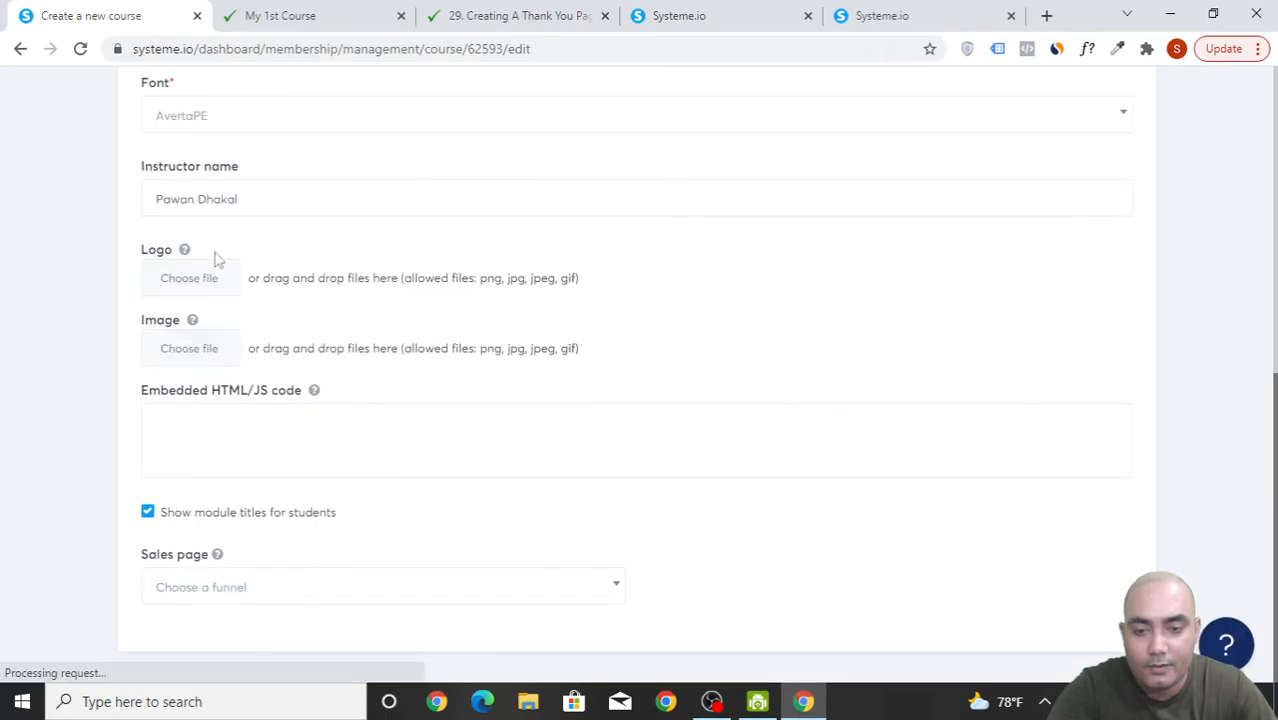
click(285, 15)
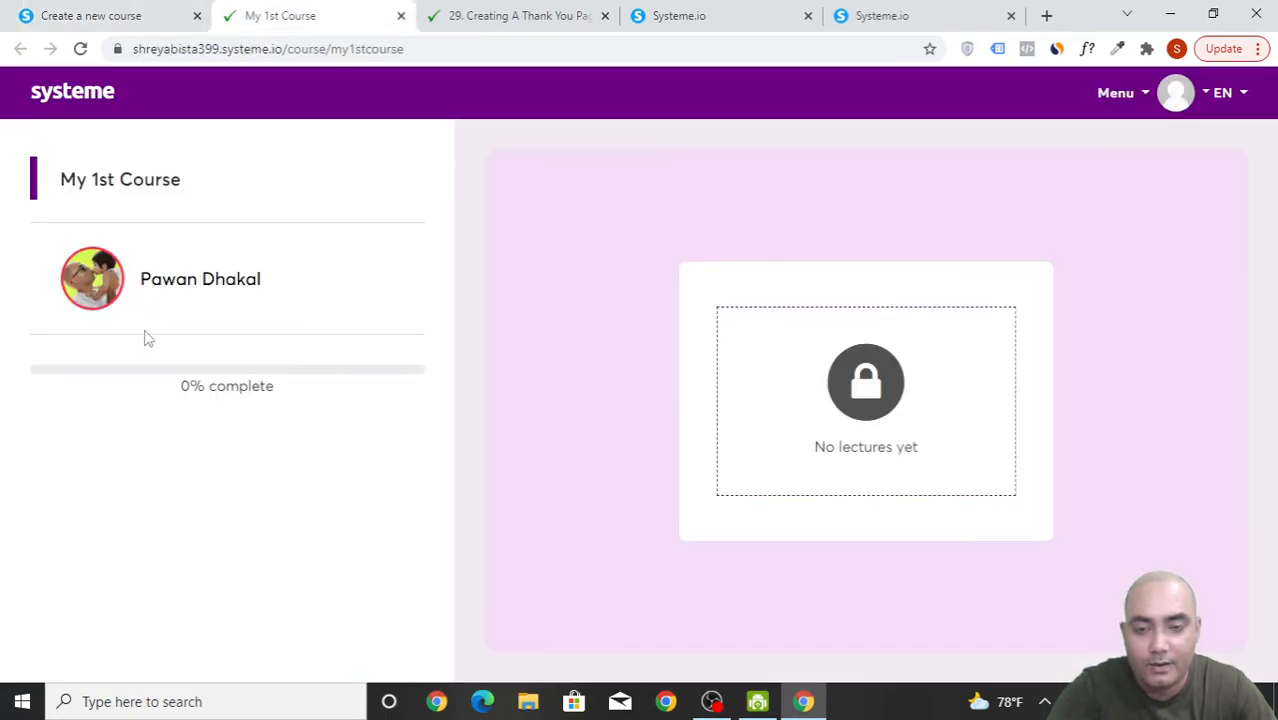
click(401, 16)
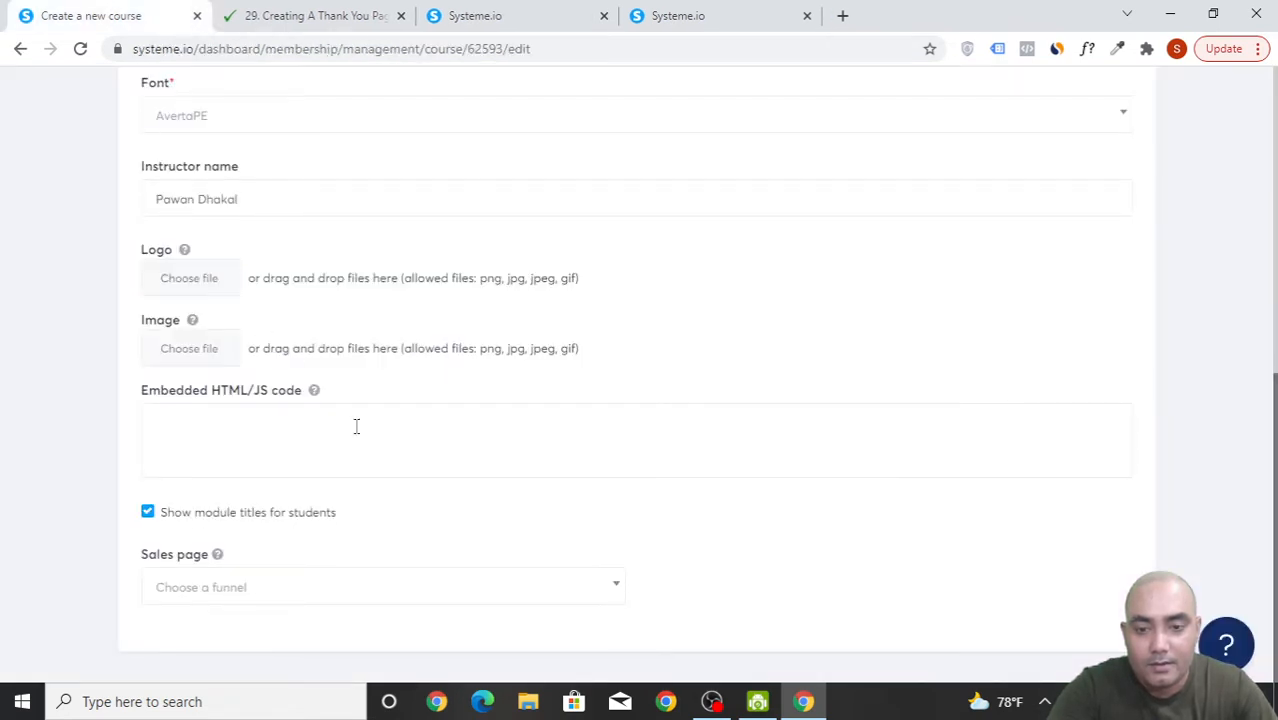
scroll(856, 436, up, 6)
click(1138, 176)
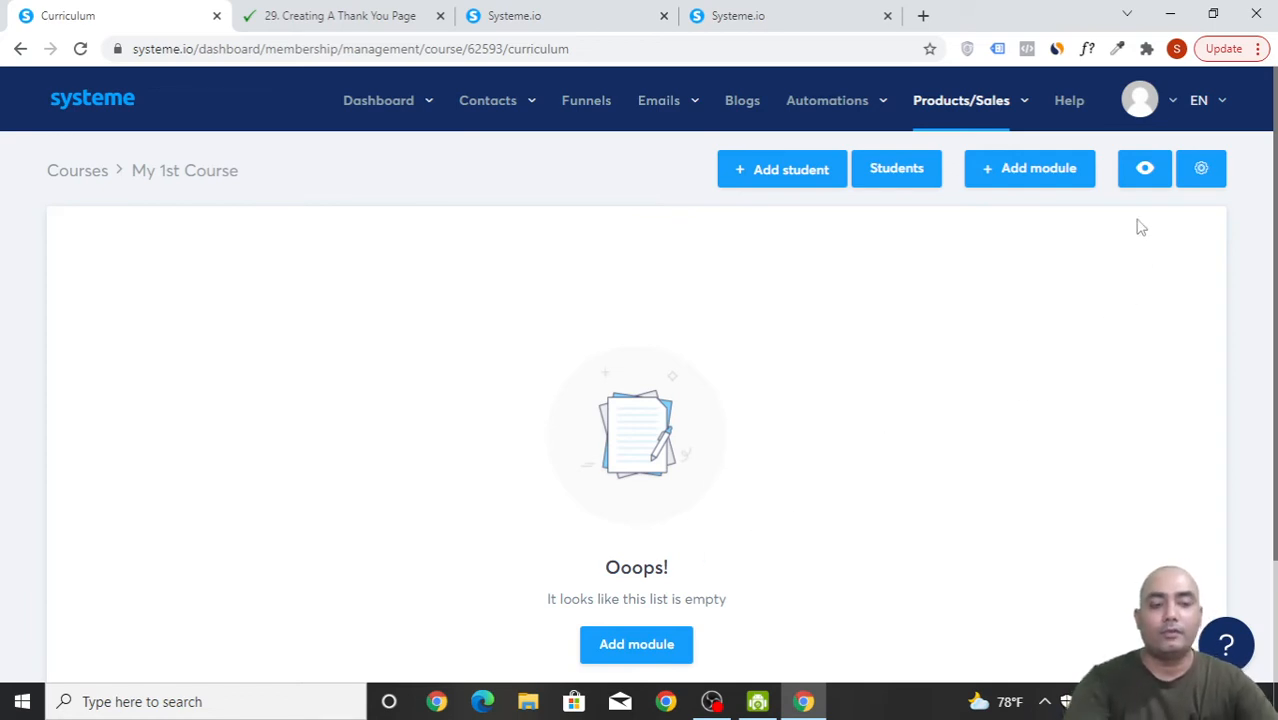
- Create a module named "STEP 1: DOMAIN", using the existing course's module list as a naming reference
click(1038, 170)
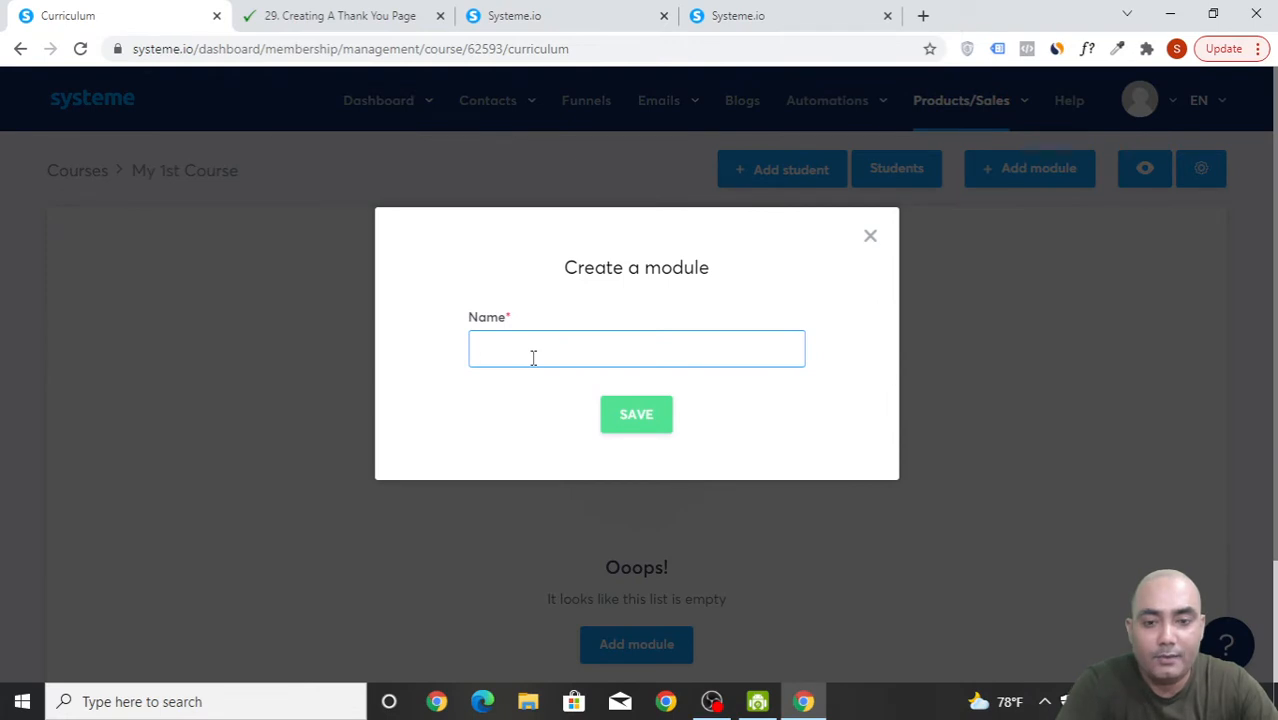
click(320, 16)
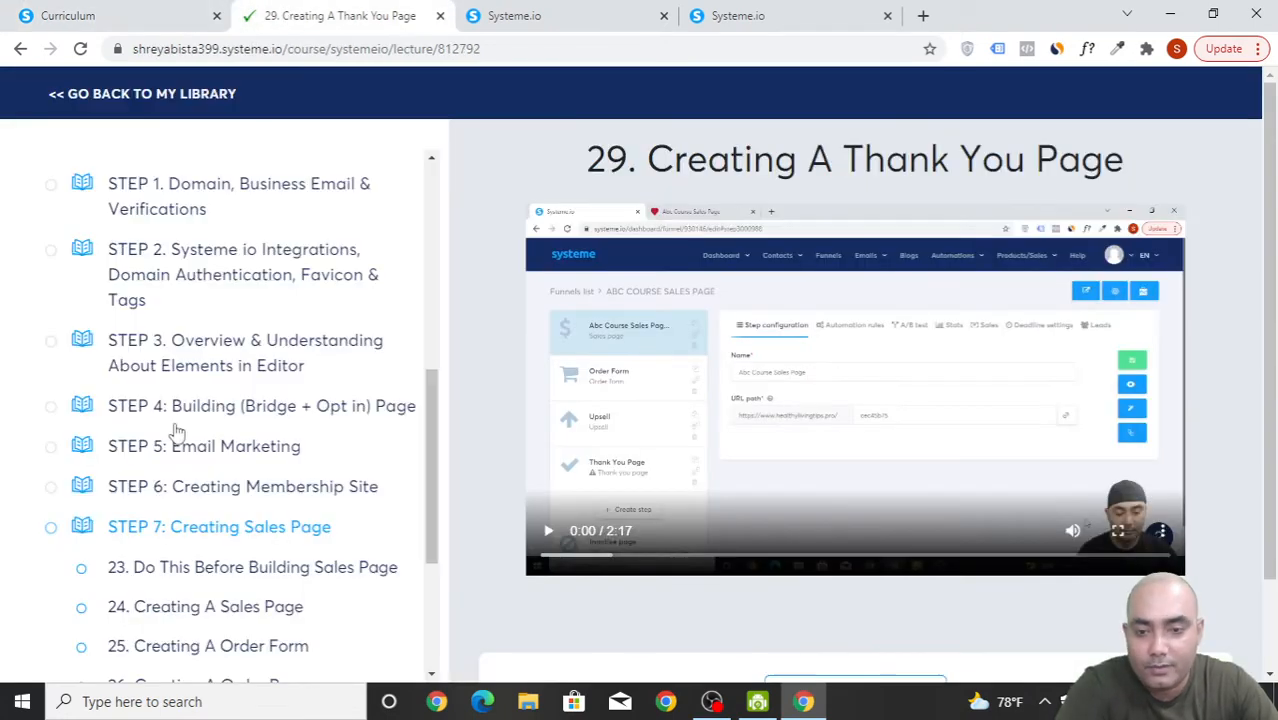
click(219, 210)
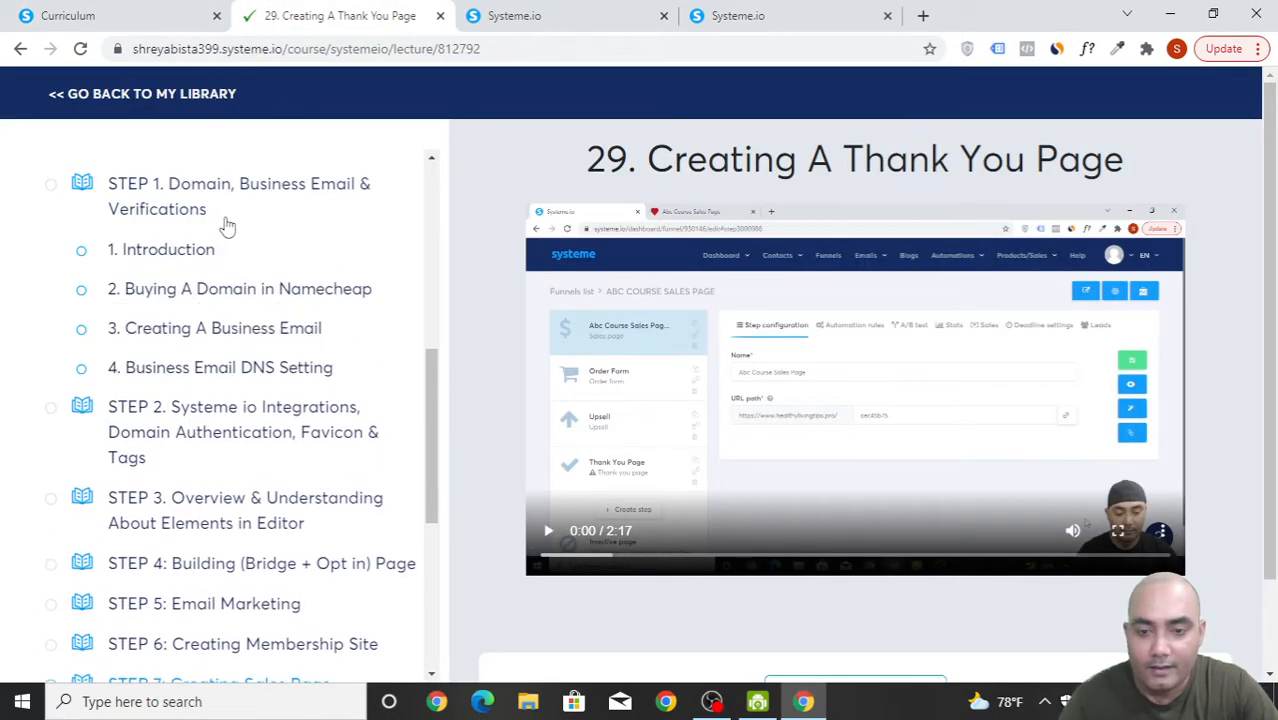
click(273, 207)
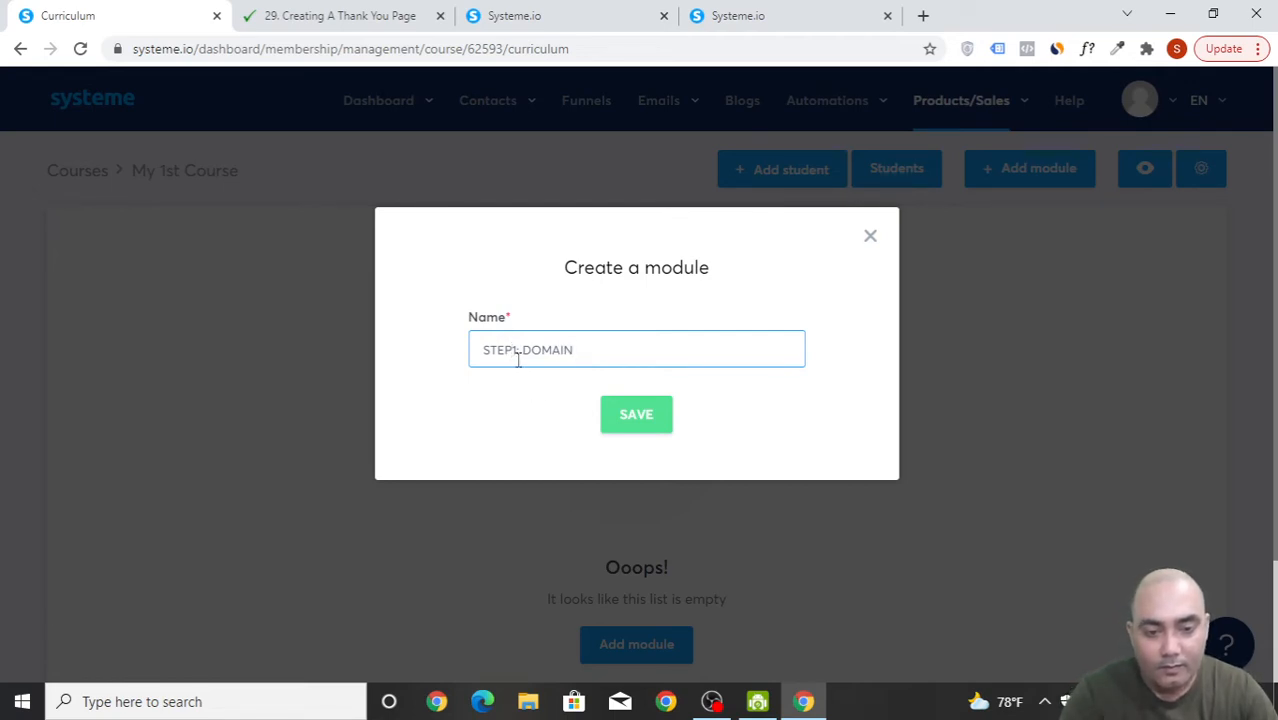
click(632, 414)
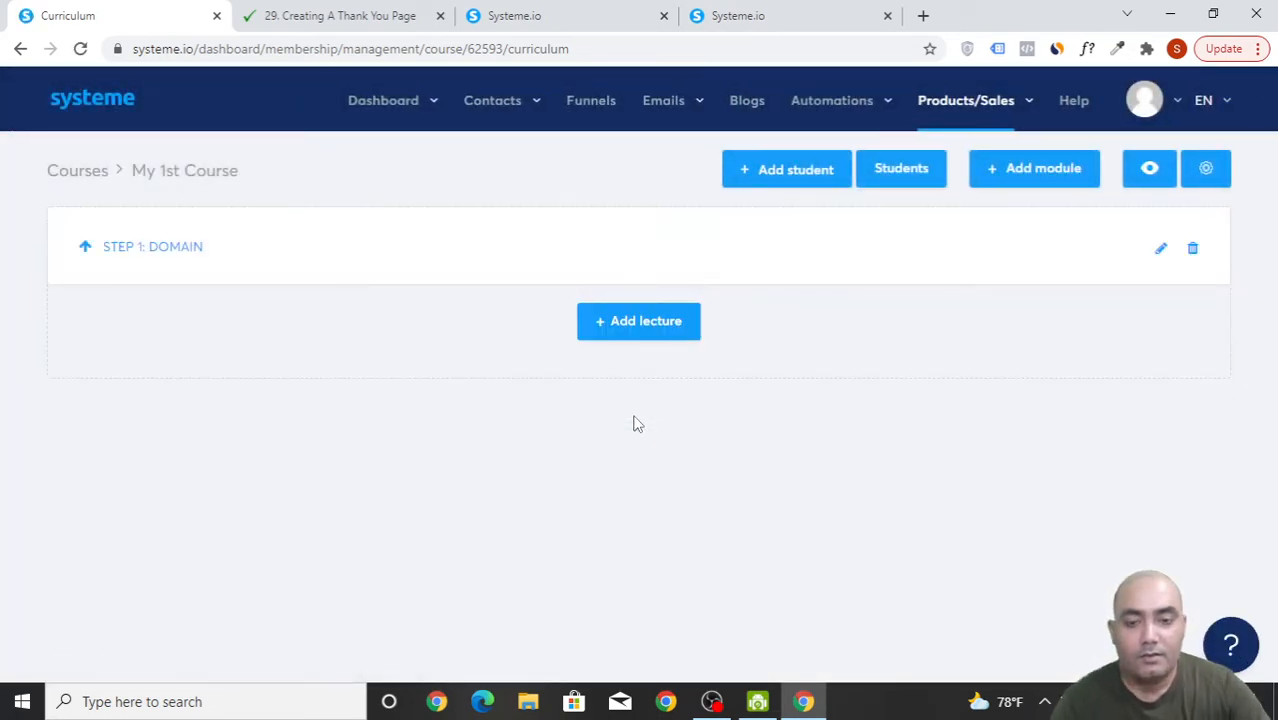
- Start a lecture in the STEP 1: DOMAIN module and name it "1. Introduction", following the existing course's lecture naming
click(680, 326)
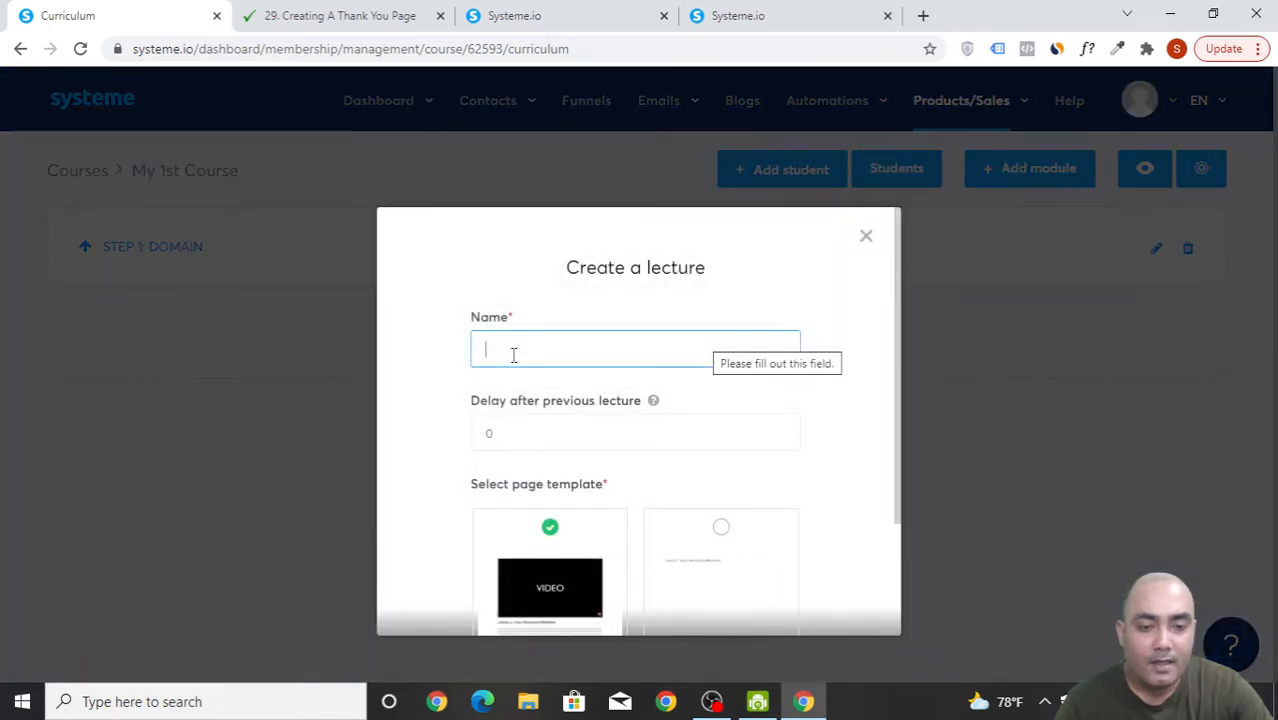
click(340, 15)
click(177, 208)
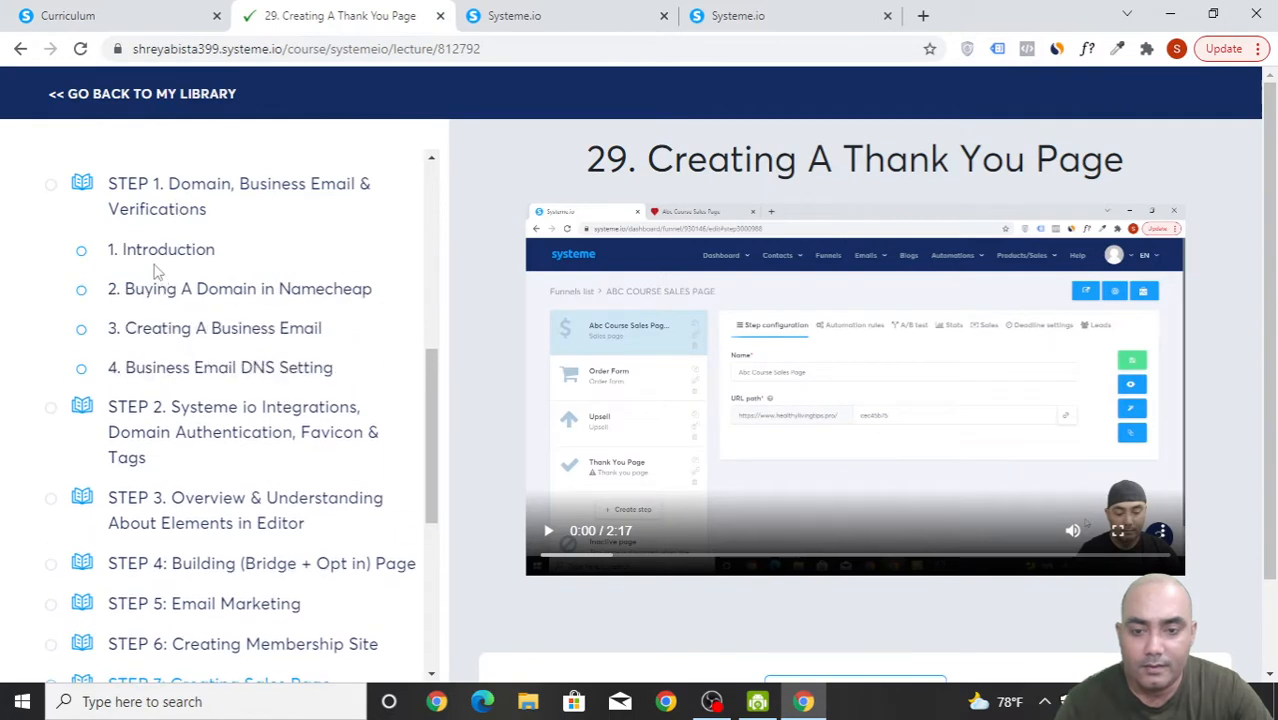
click(118, 10)
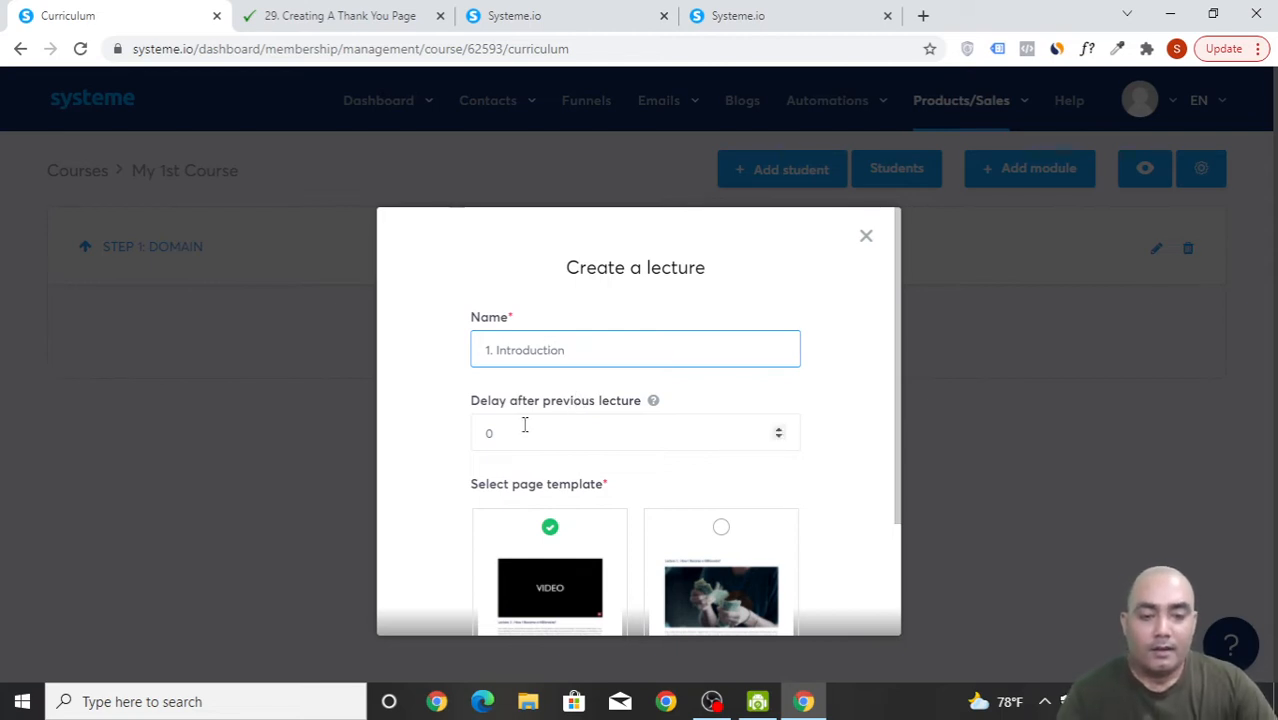
- Try a delay of 1 after the previous lecture and check the delay hint and page template options
scroll(524, 425, down, 1)
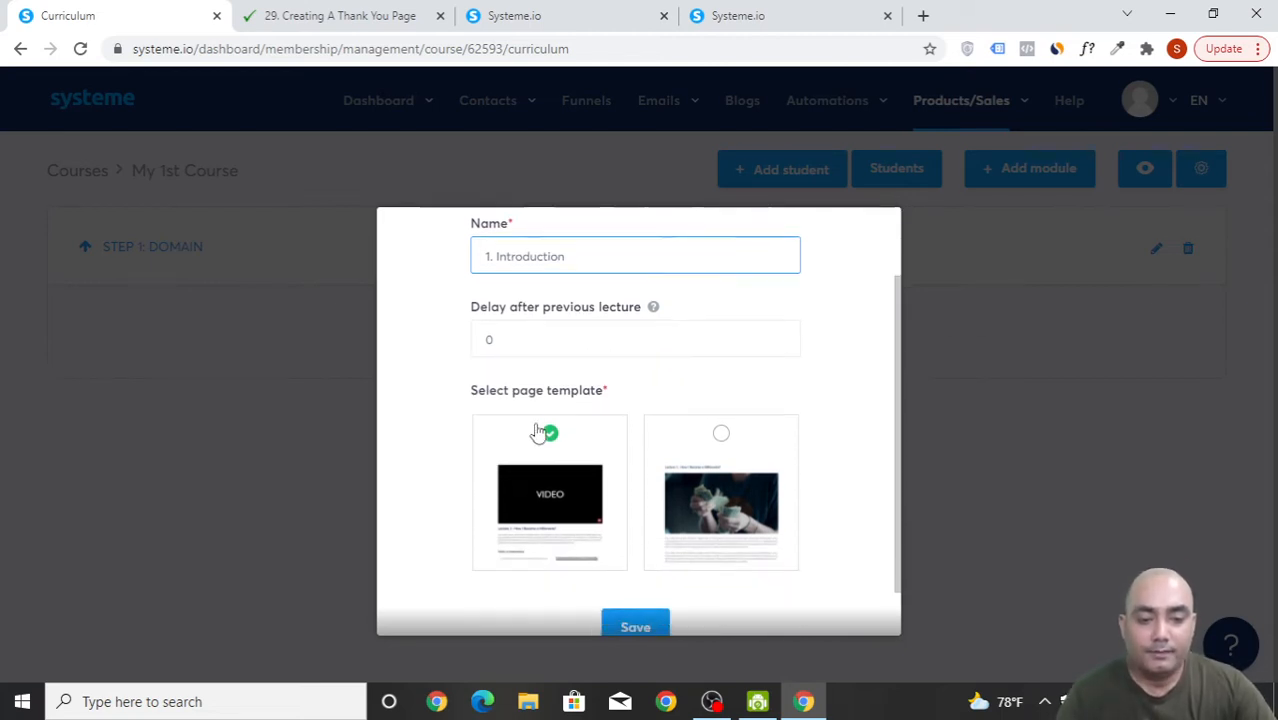
click(679, 352)
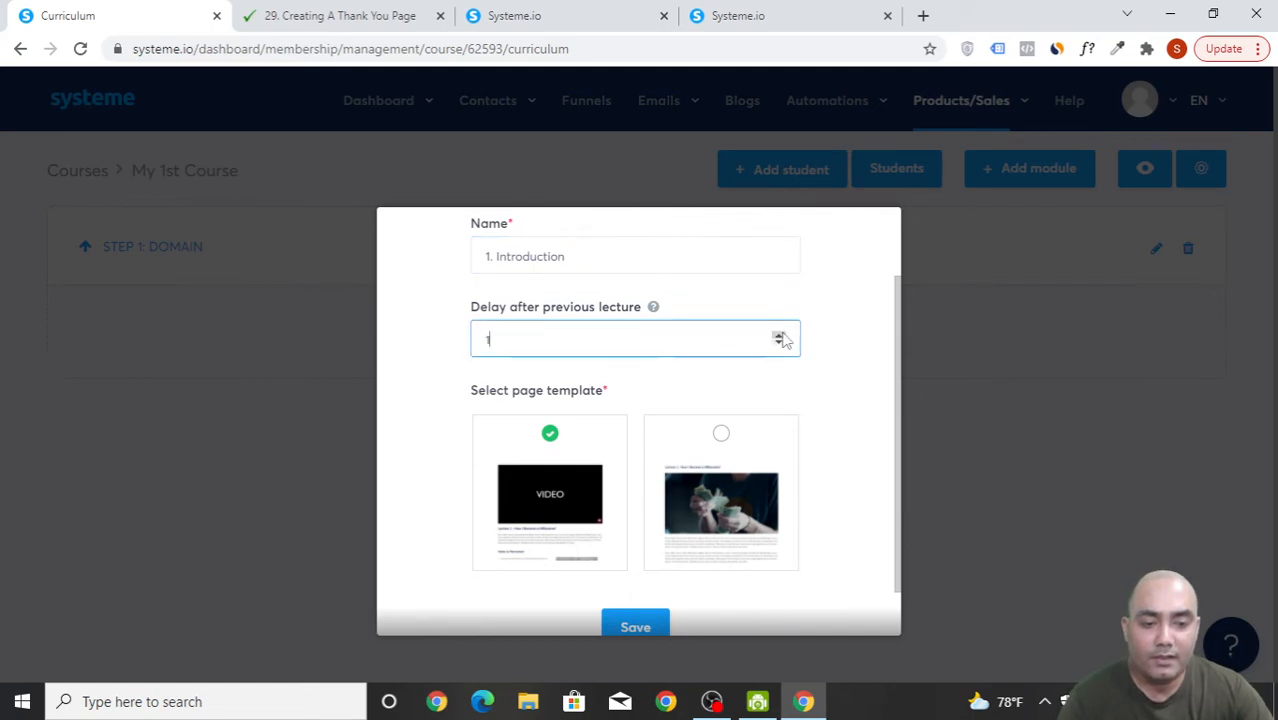
click(653, 308)
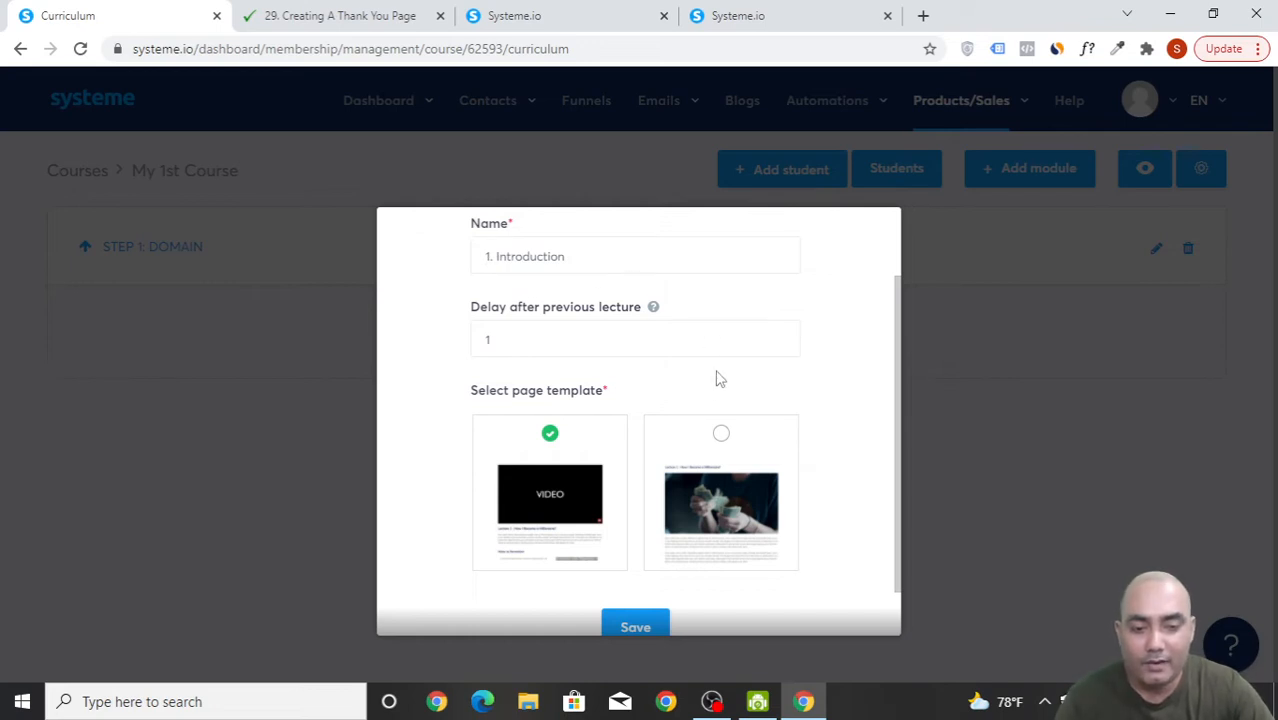
scroll(762, 408, down, 1)
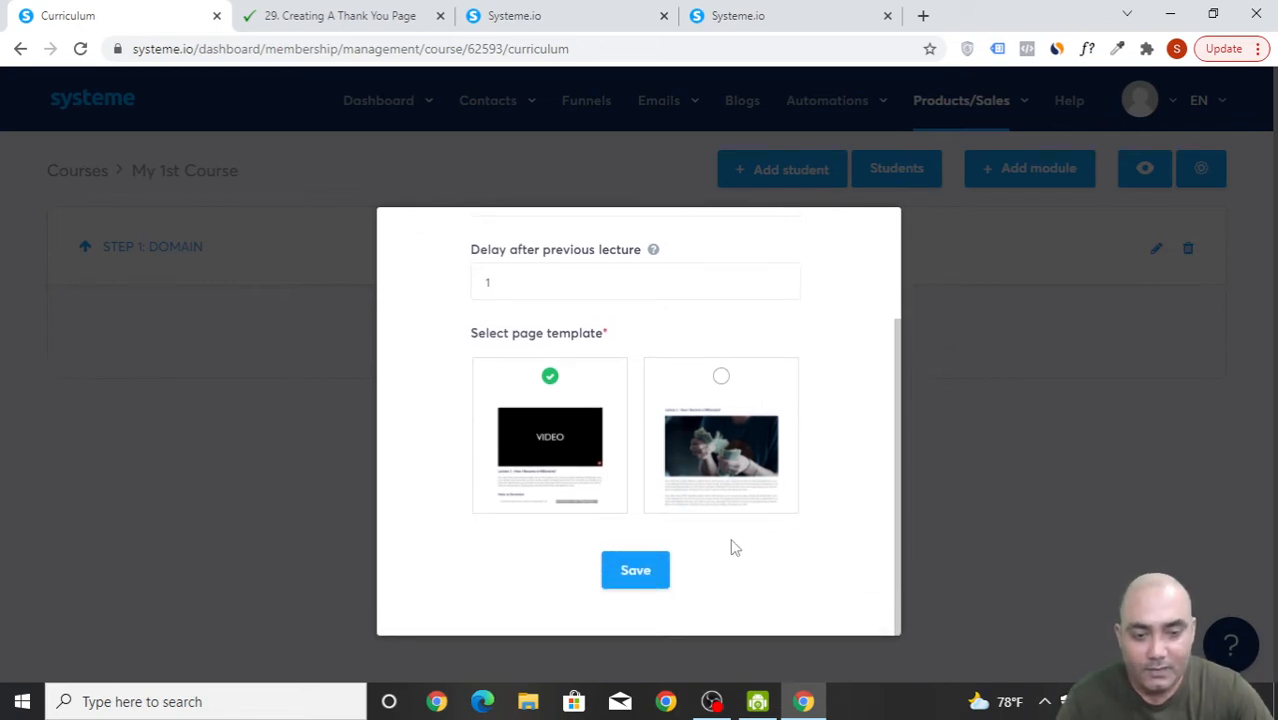
scroll(677, 432, up, 3)
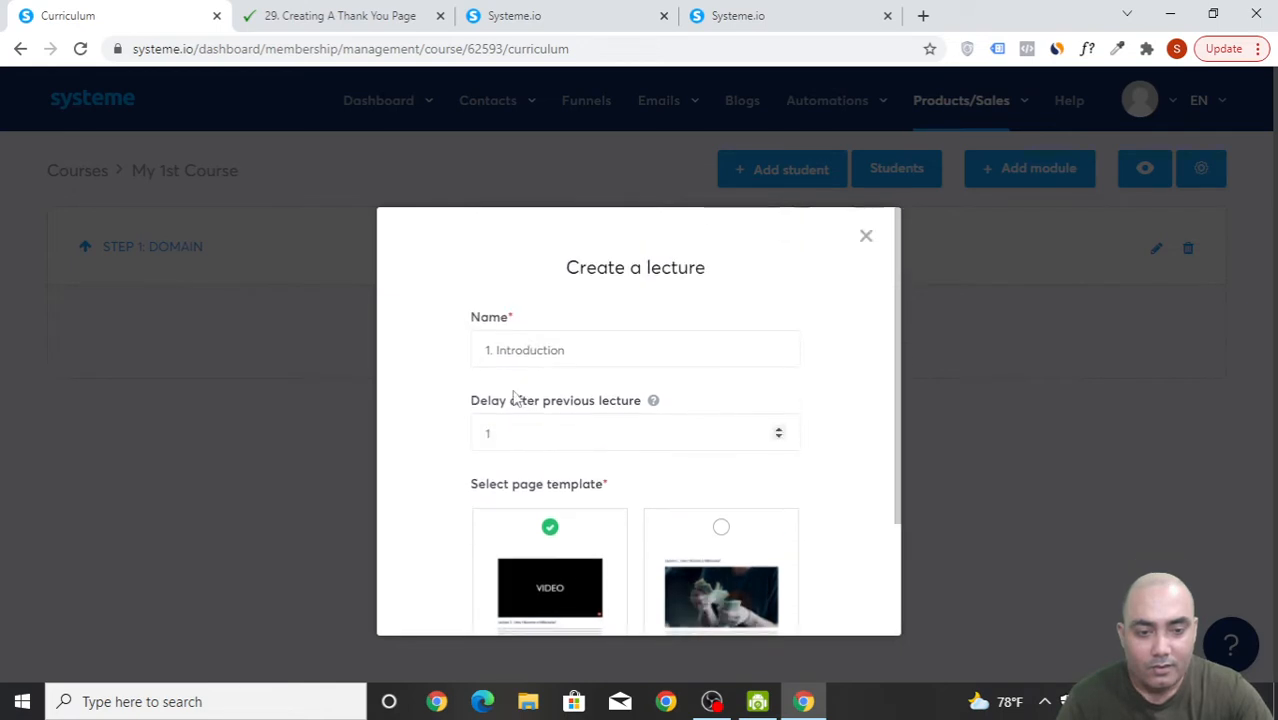
- Set the lecture delay to 0 and save the lecture with the video page template
click(779, 441)
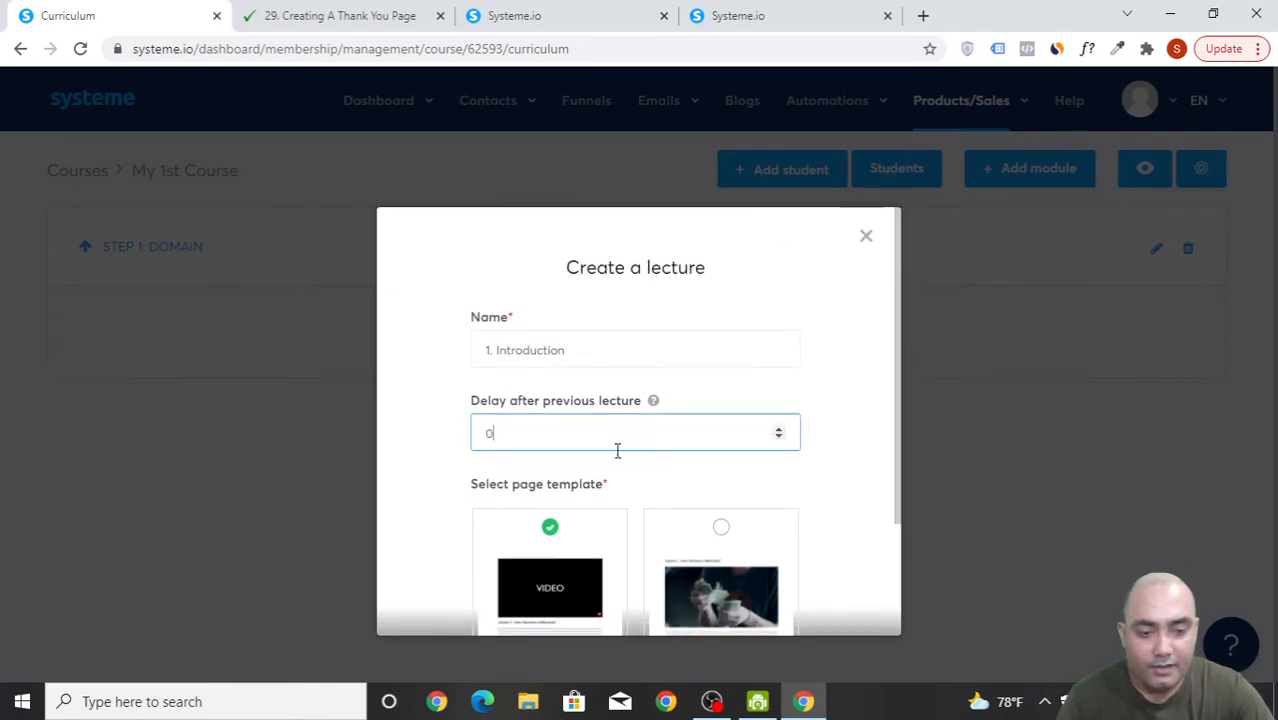
scroll(616, 448, down, 3)
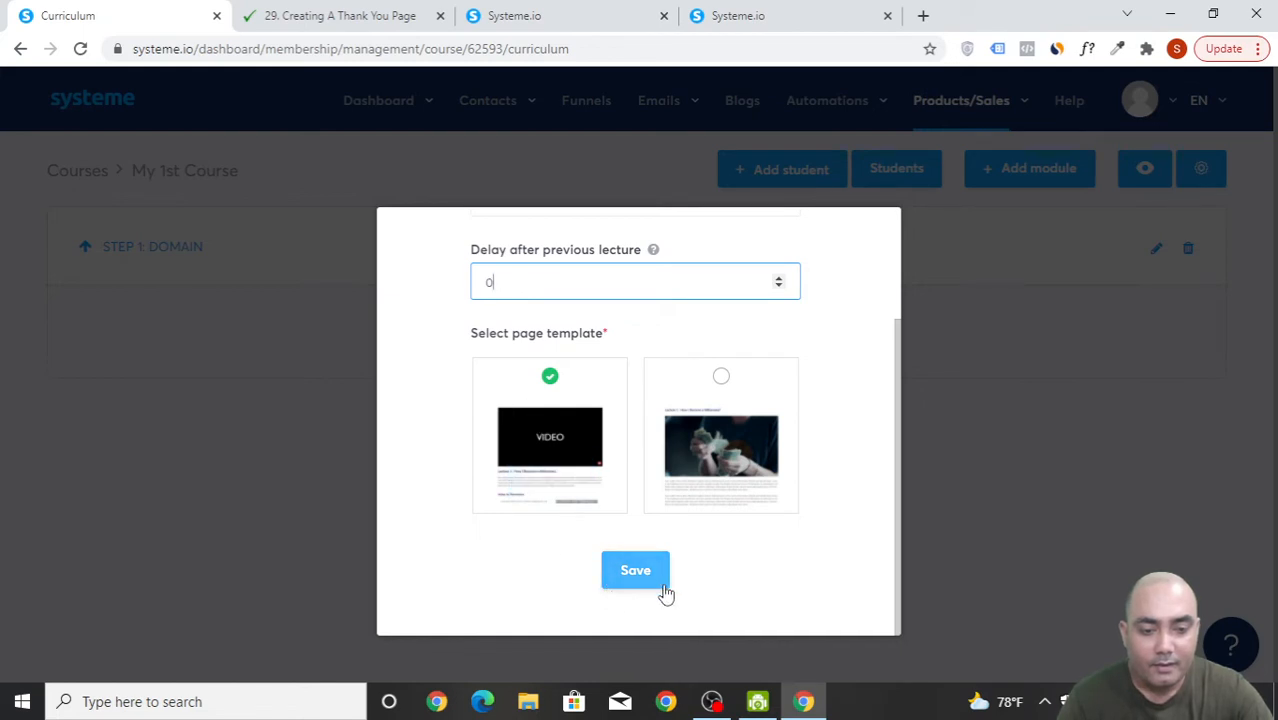
scroll(665, 575, up, 2)
scroll(680, 515, down, 2)
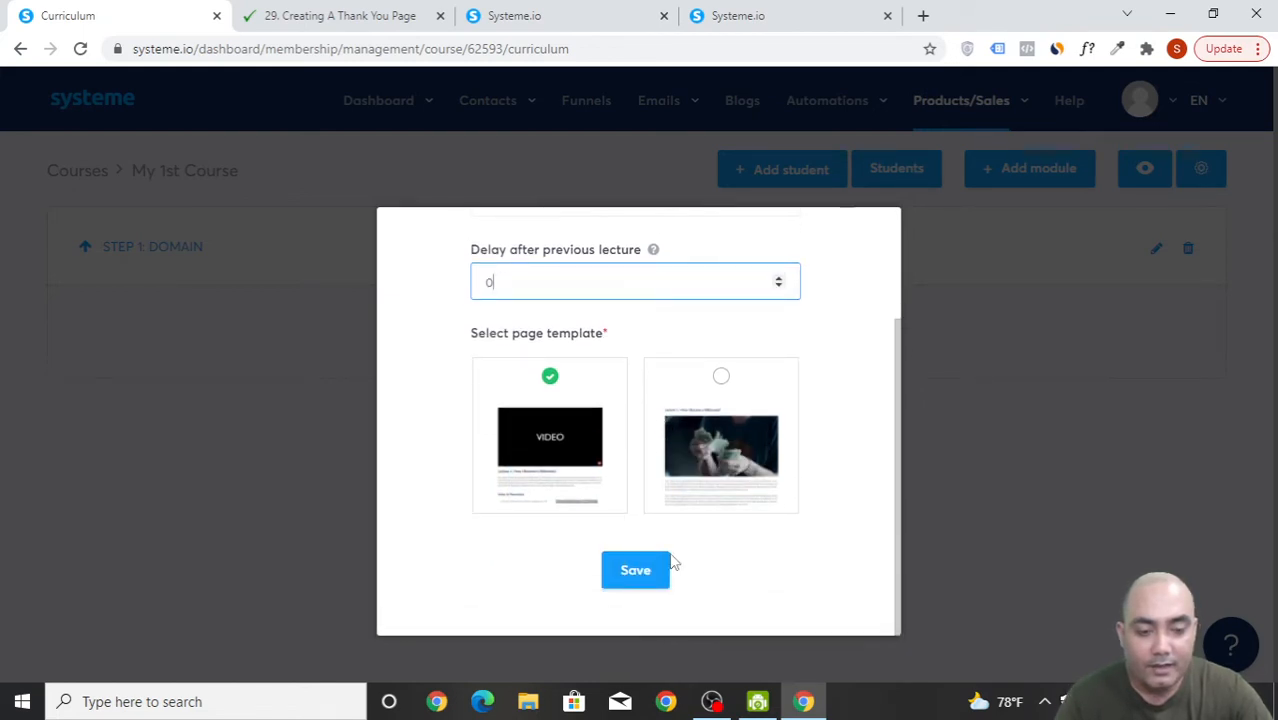
scroll(668, 587, up, 2)
scroll(660, 610, down, 2)
click(642, 572)
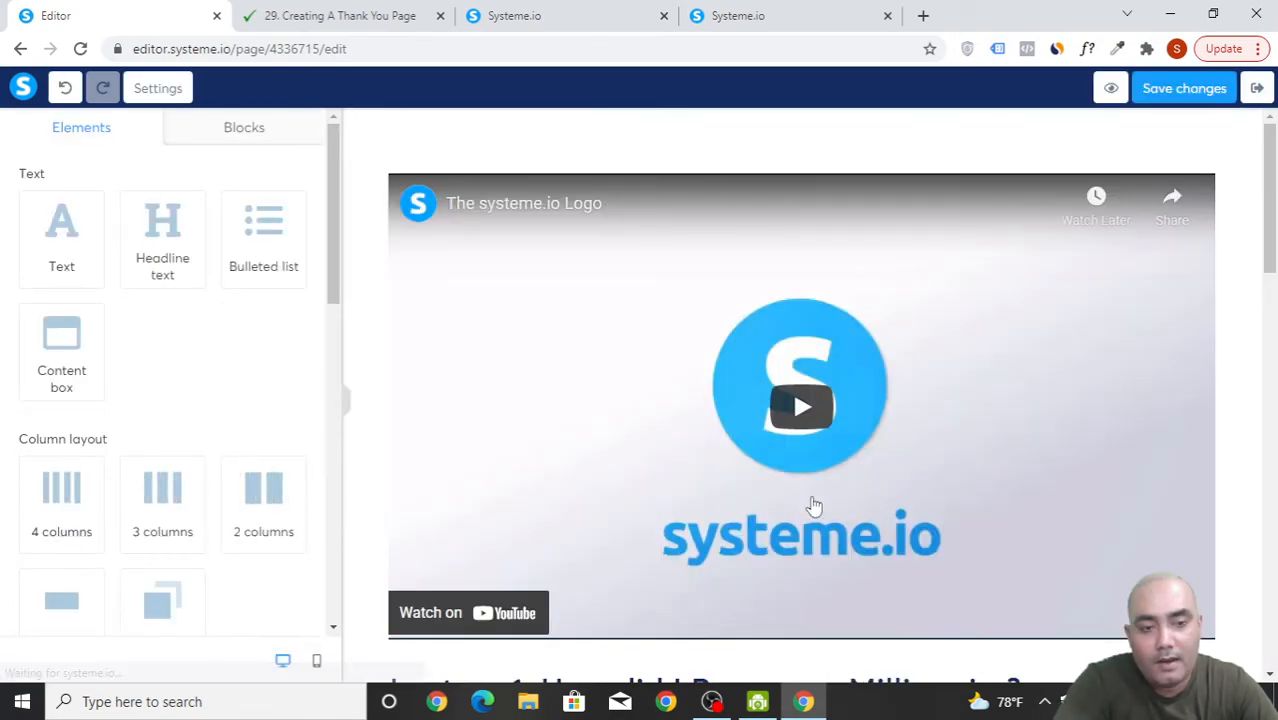
- Look through the template's sample lecture content and delete its entire section from the page
scroll(987, 522, down, 15)
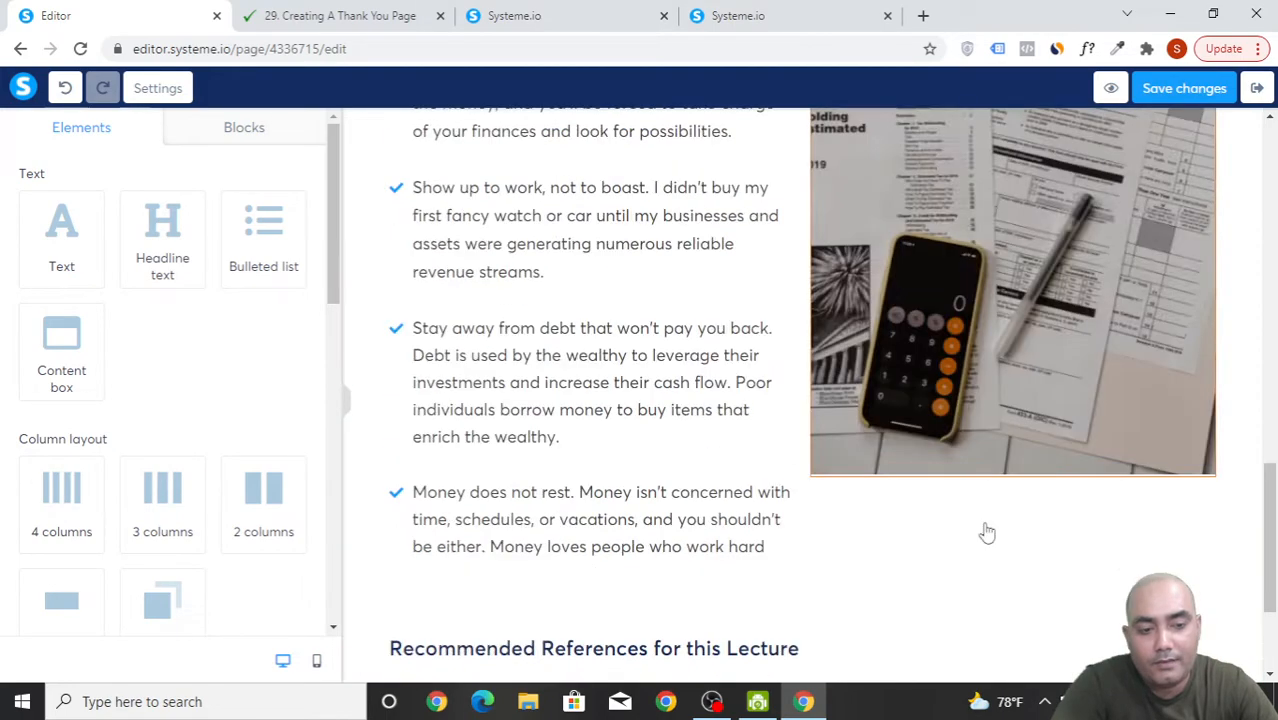
scroll(987, 532, up, 15)
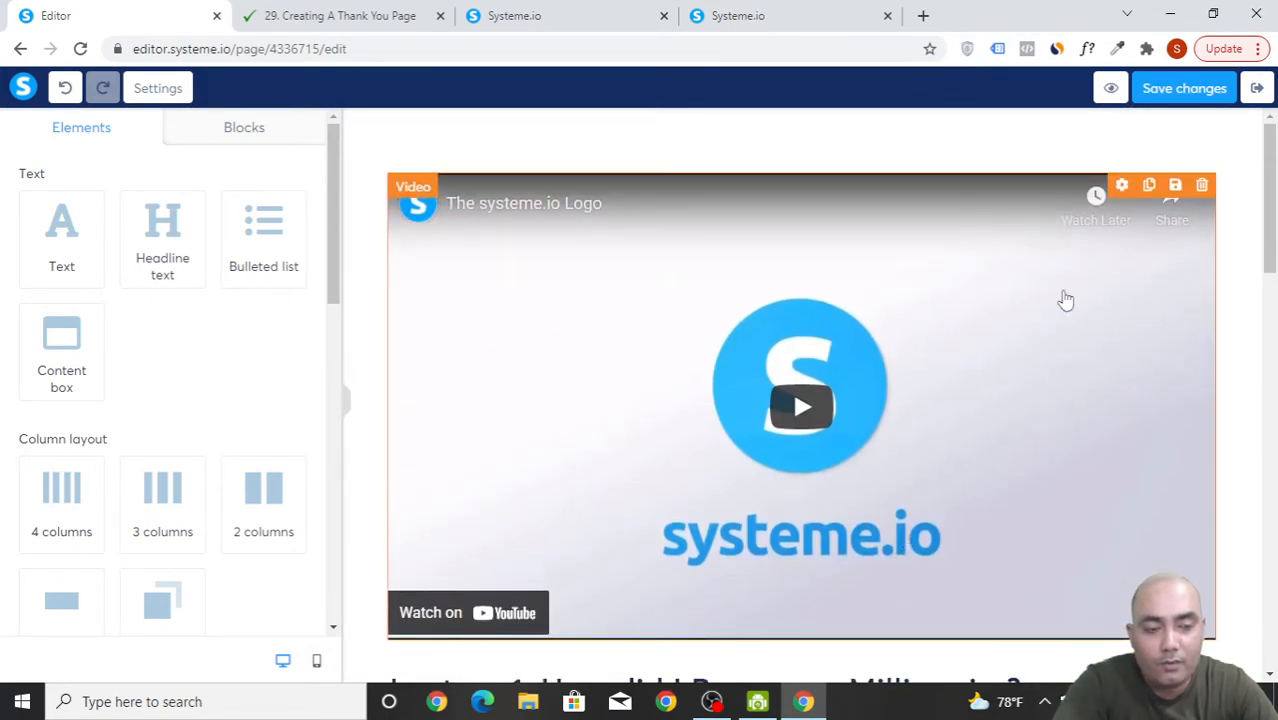
scroll(987, 330, down, 5)
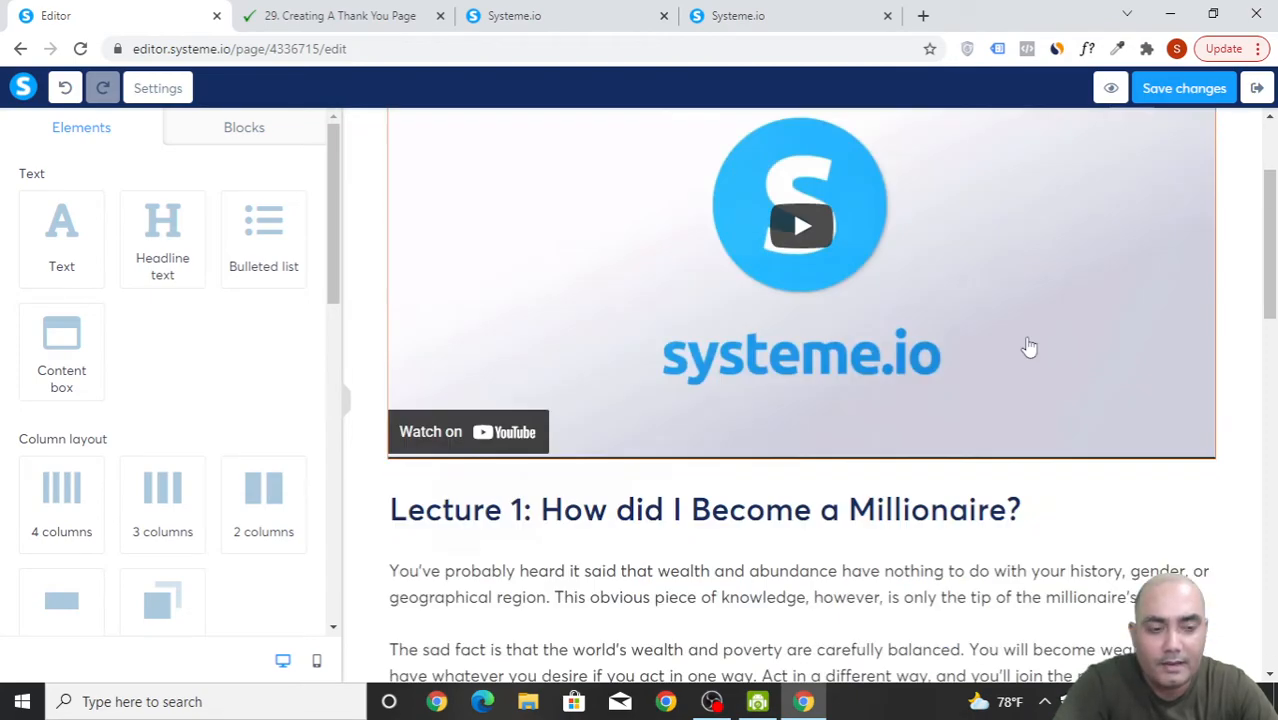
scroll(1063, 425, down, 7)
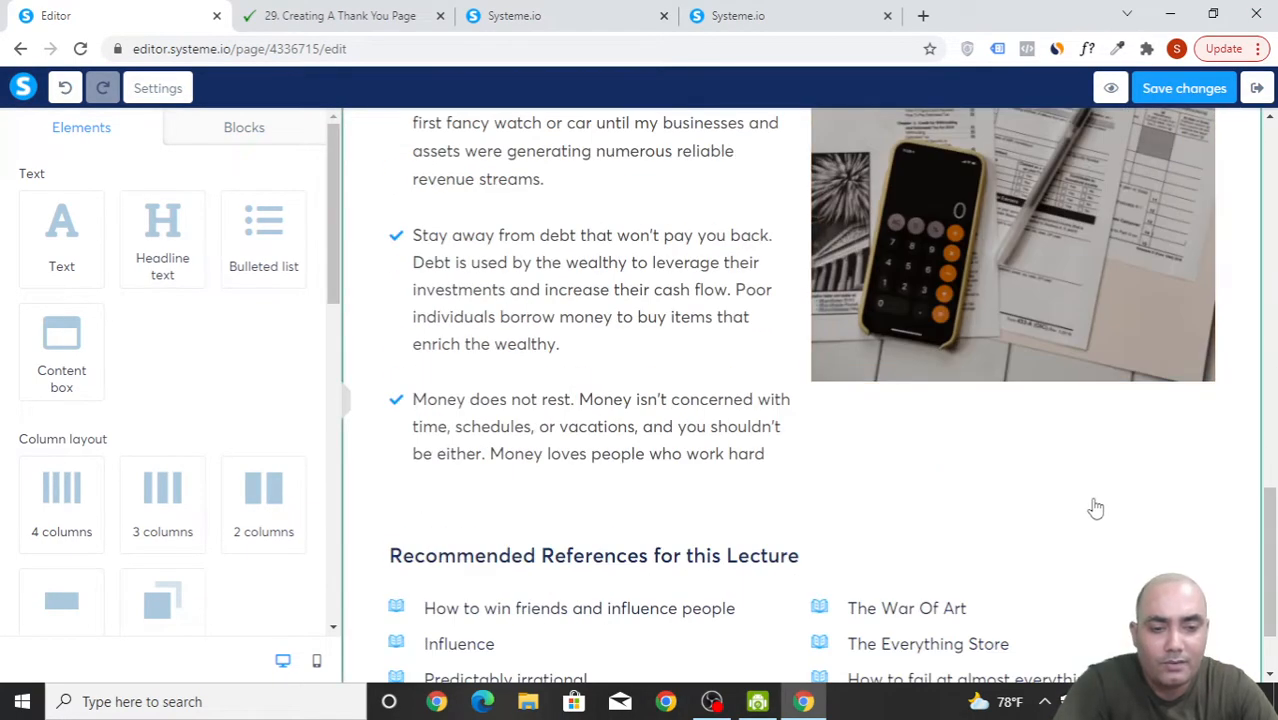
scroll(1100, 515, up, 5)
scroll(1100, 515, up, 7)
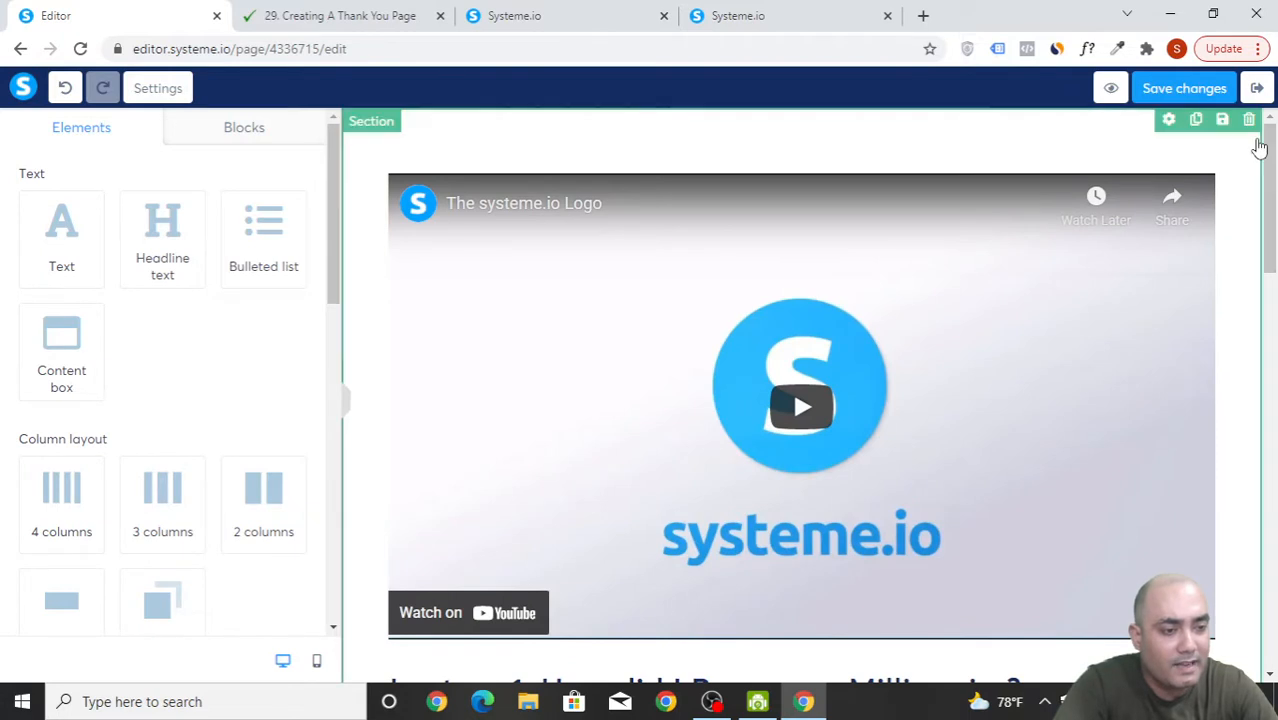
click(1249, 120)
click(740, 155)
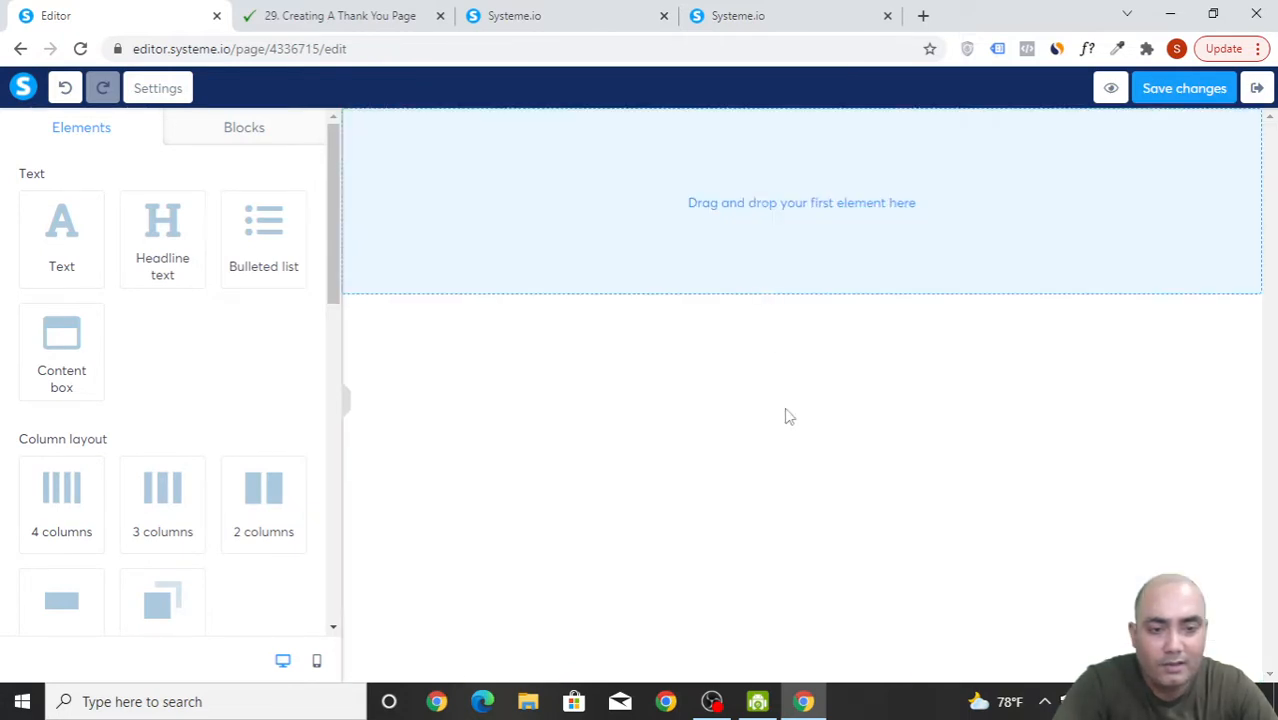
- Add a headline text element to the empty page and place a video element directly beneath it
drag(150, 258, 813, 200)
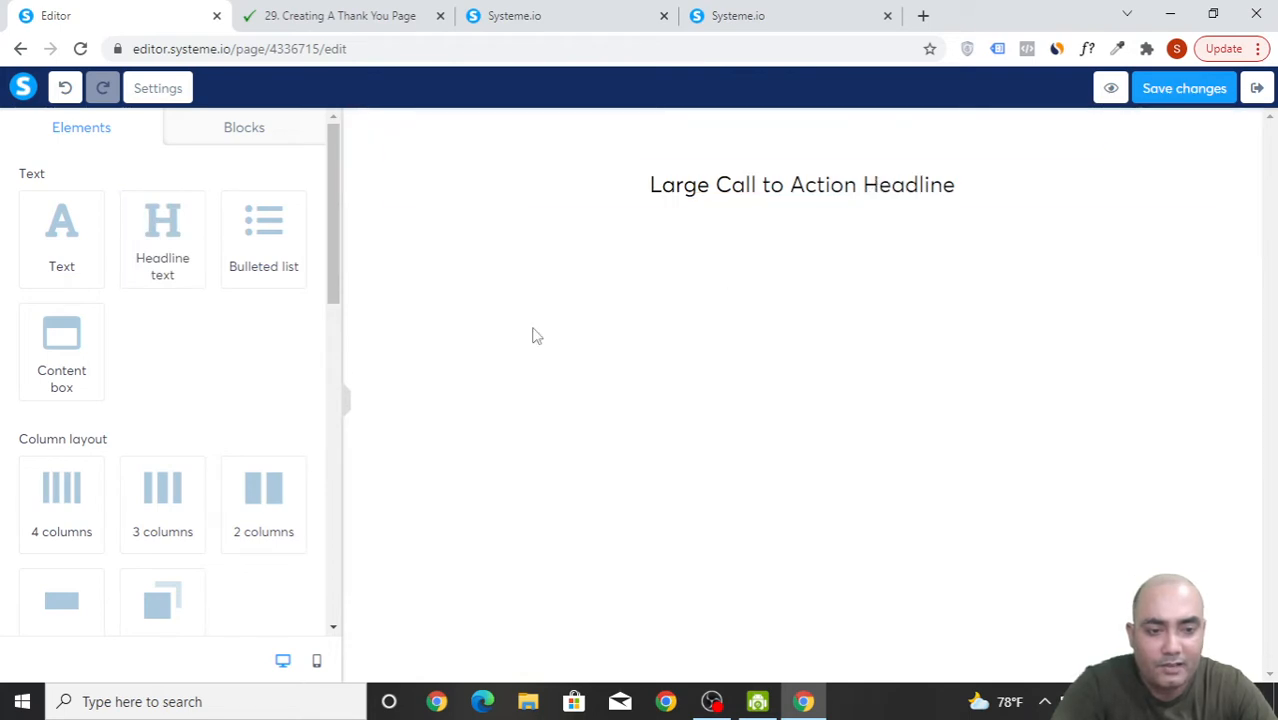
scroll(172, 445, down, 2)
scroll(172, 445, down, 3)
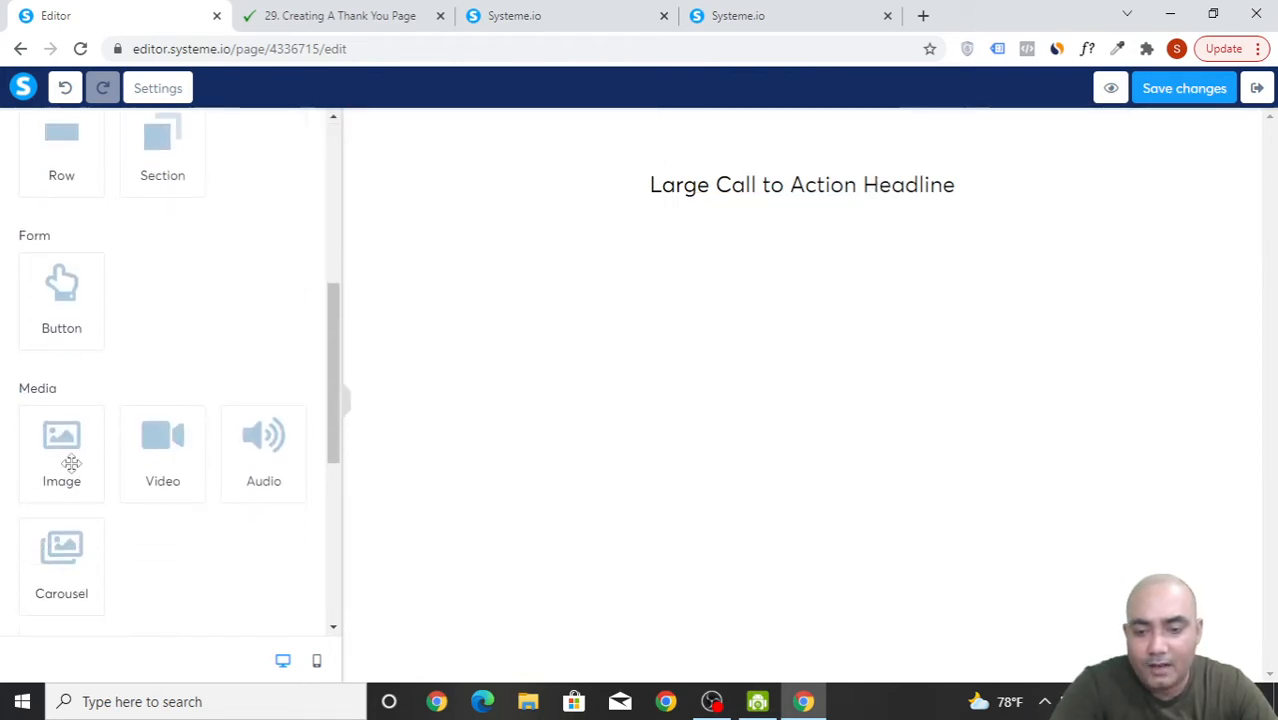
scroll(148, 485, down, 2)
scroll(145, 508, up, 7)
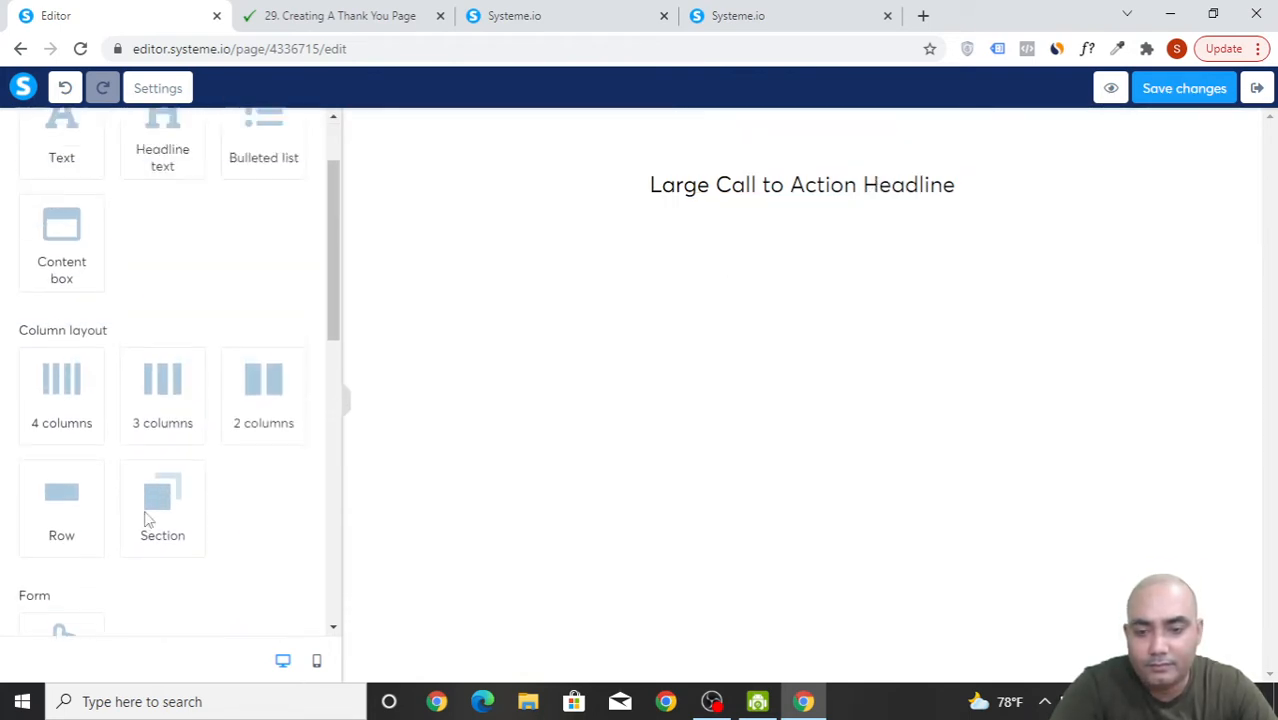
scroll(144, 514, down, 1)
scroll(144, 514, down, 5)
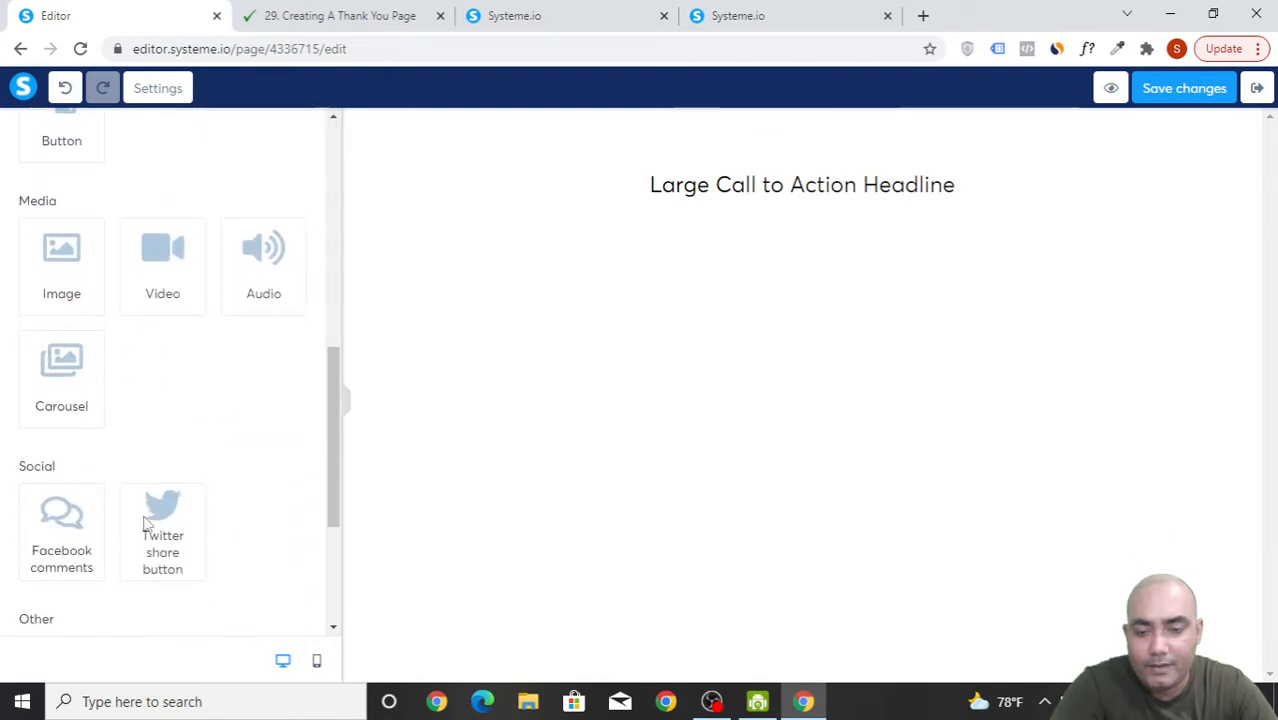
drag(196, 252, 788, 222)
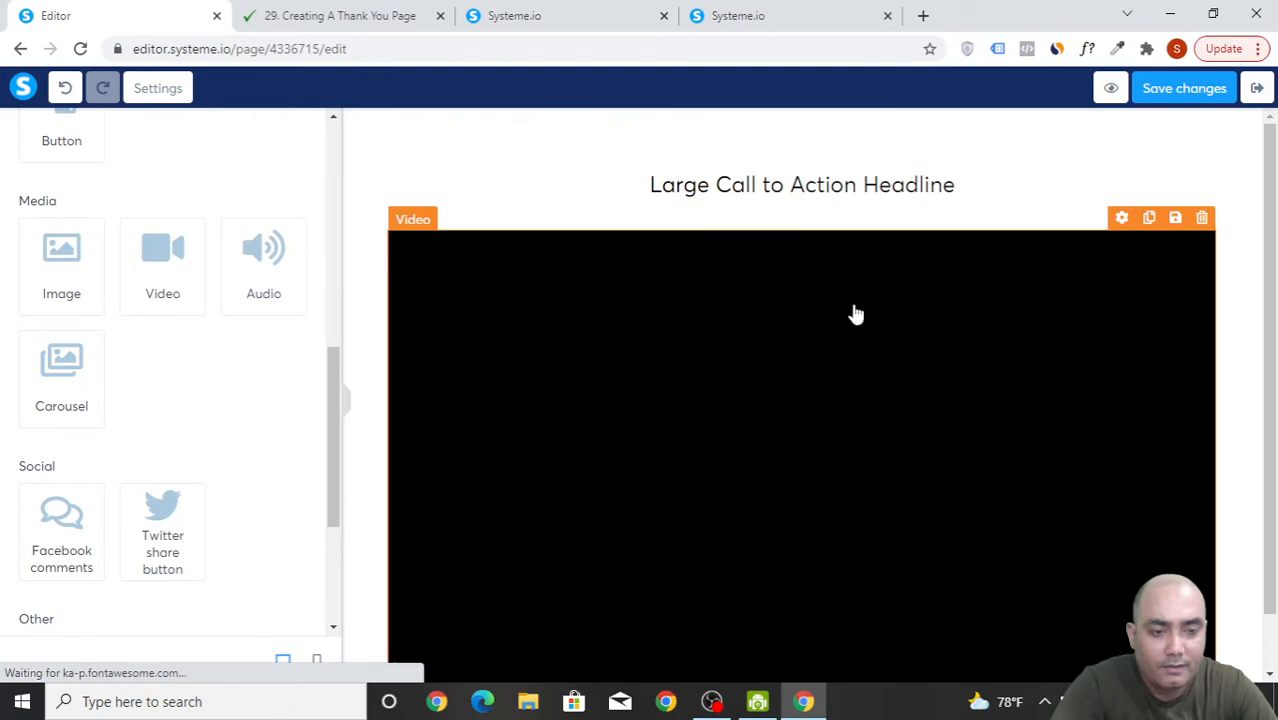
- Add a button below the video and insert a text element between the video and the button
scroll(815, 250, down, 1)
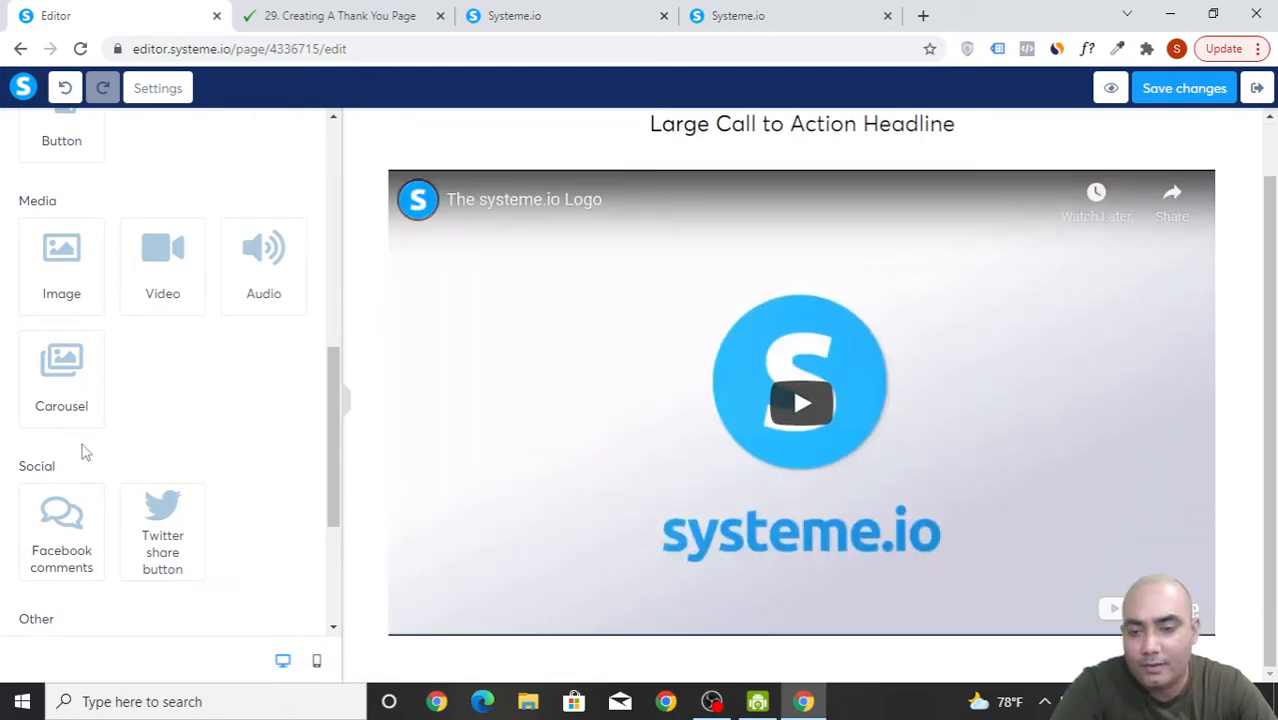
scroll(83, 448, down, 4)
scroll(170, 545, up, 5)
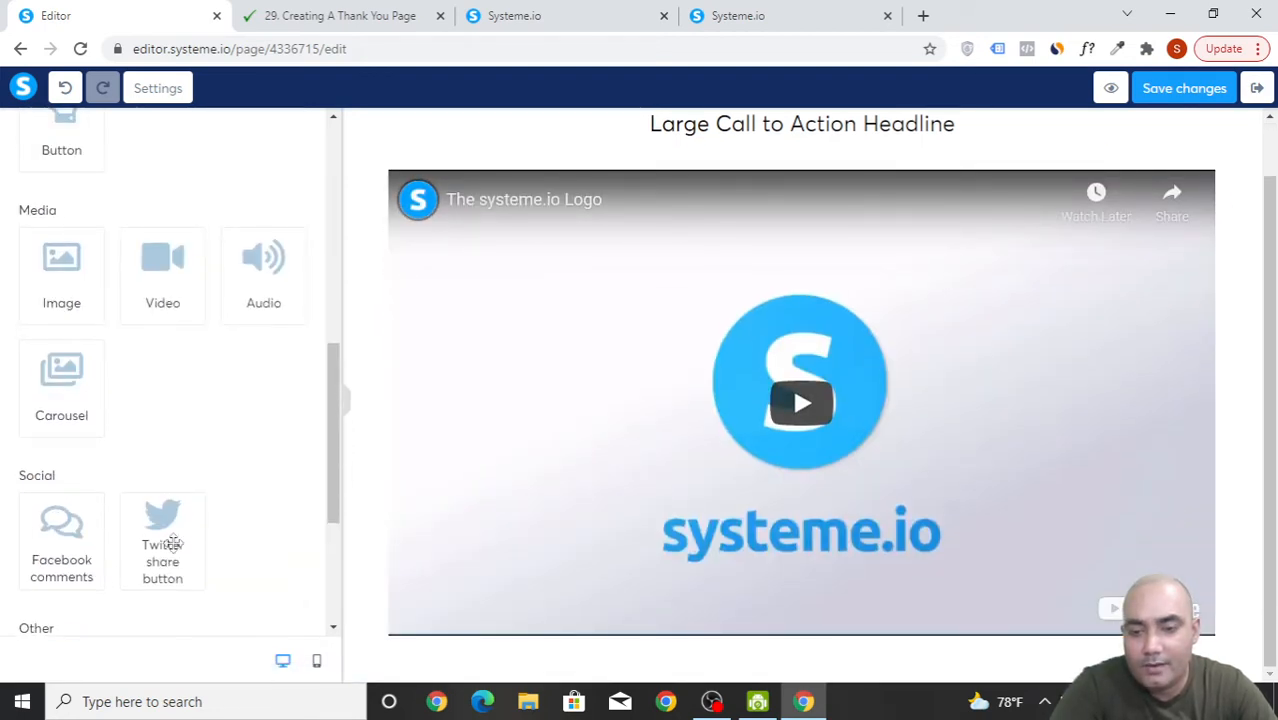
scroll(171, 548, up, 2)
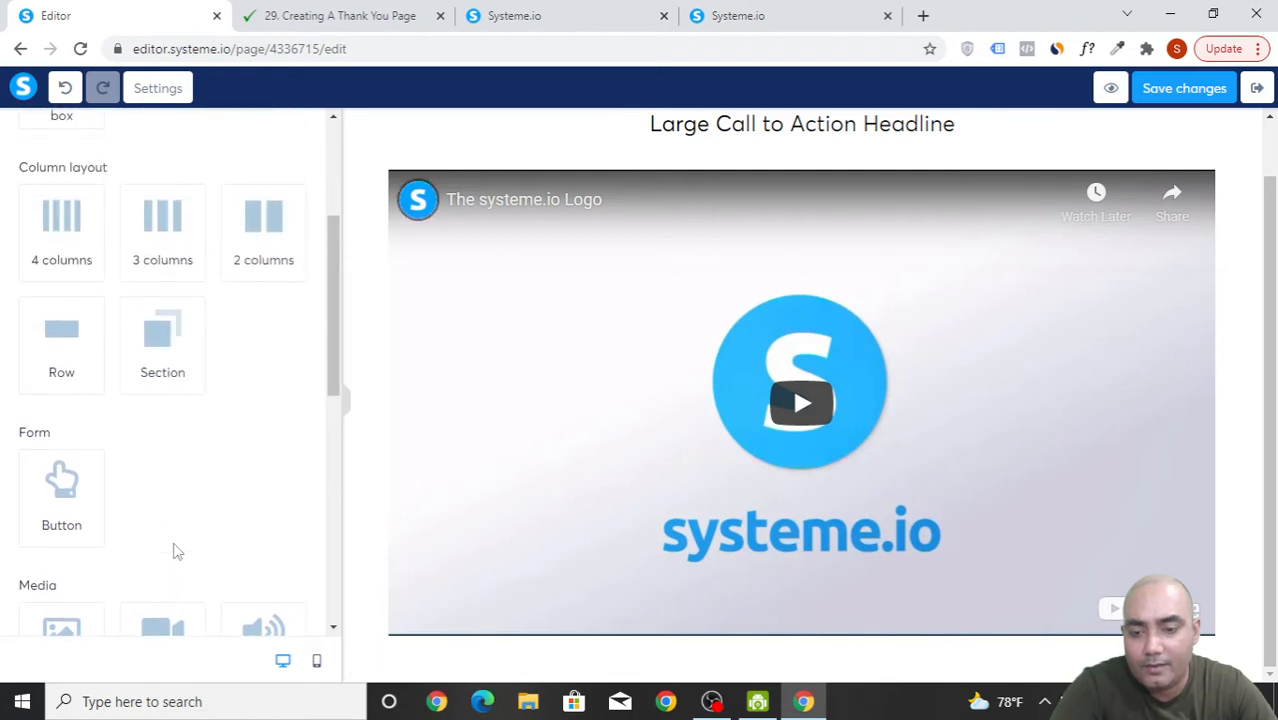
drag(57, 505, 806, 641)
scroll(806, 641, down, 2)
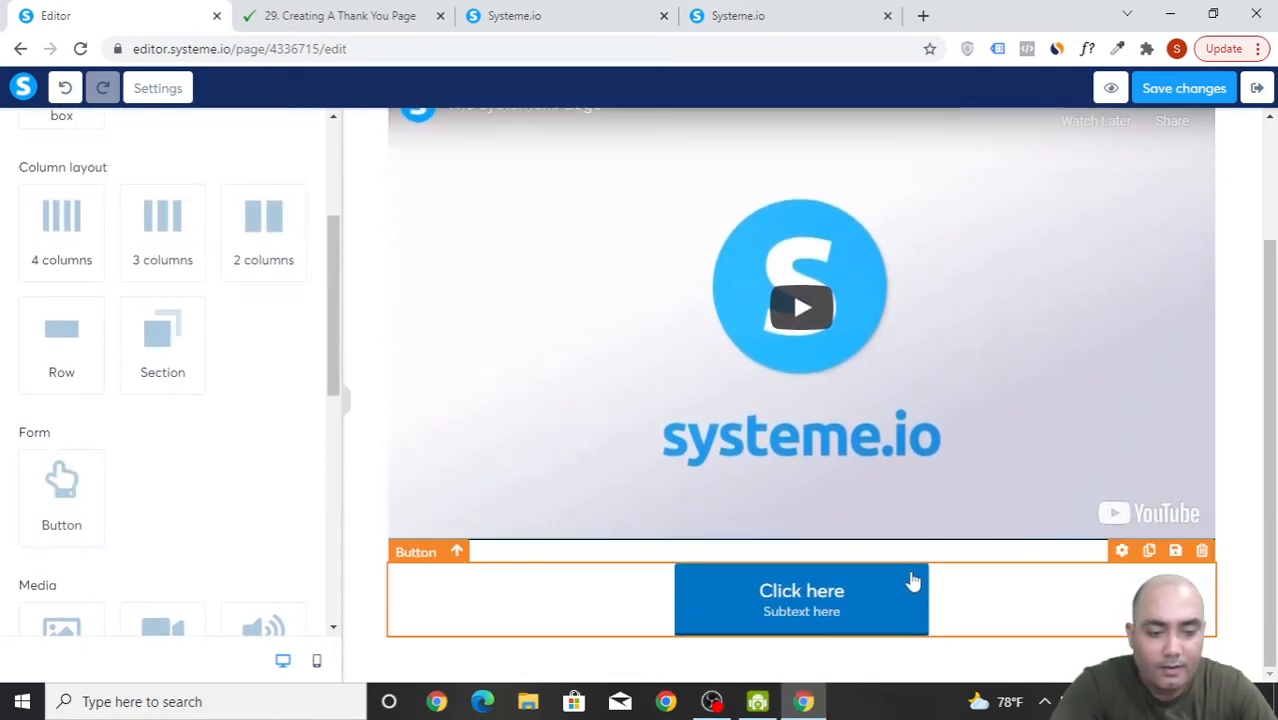
scroll(200, 508, up, 3)
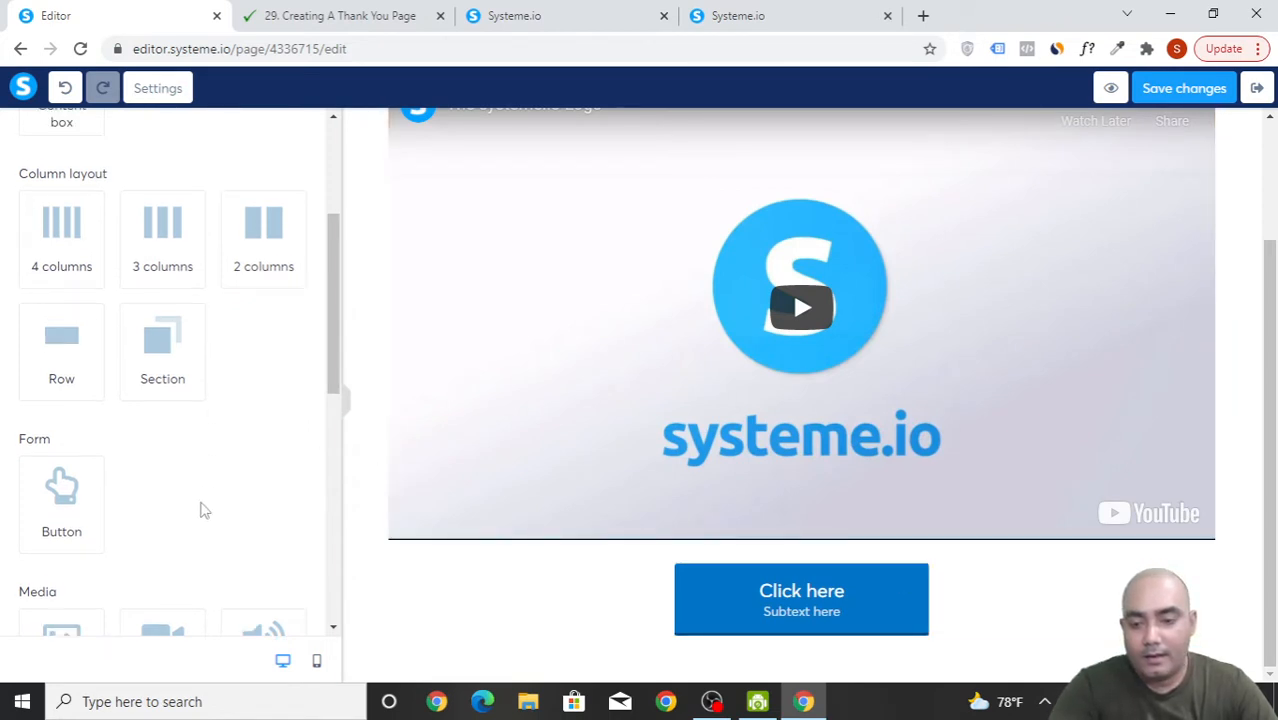
drag(52, 256, 876, 592)
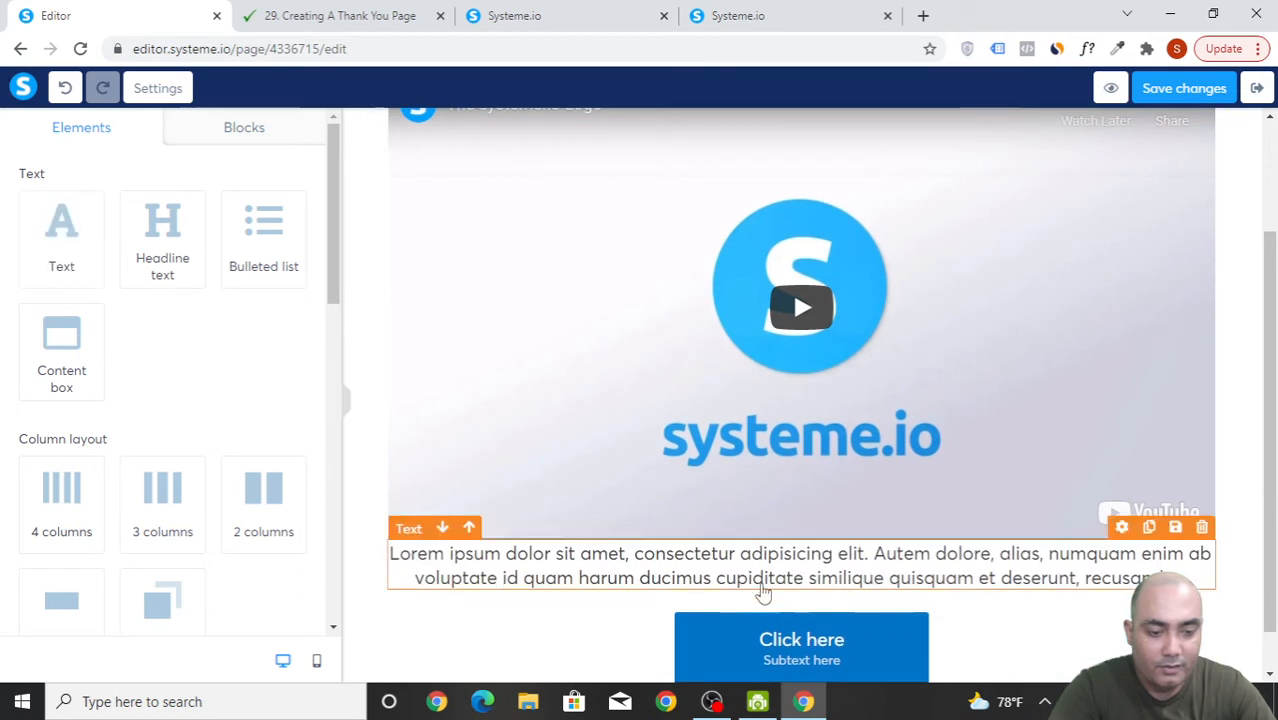
- Reduce the section's top padding to 10 and save the page changes
scroll(1027, 594, up, 3)
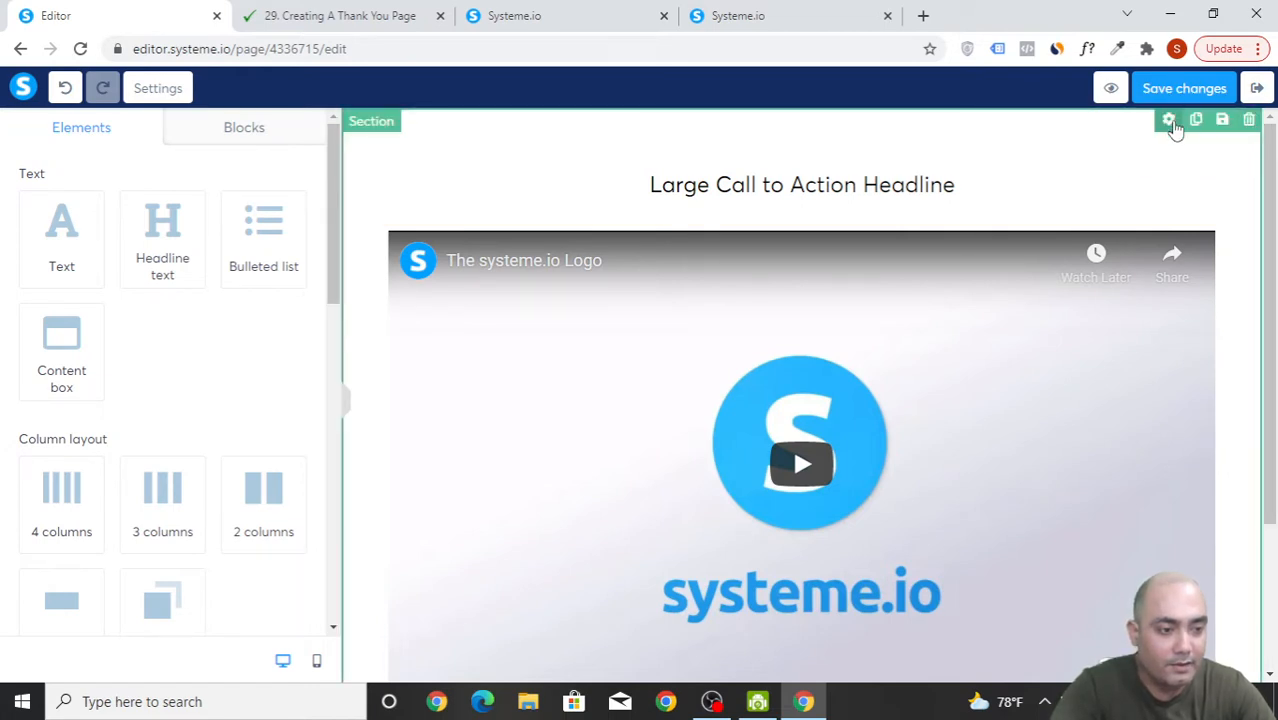
click(1169, 120)
scroll(216, 340, down, 6)
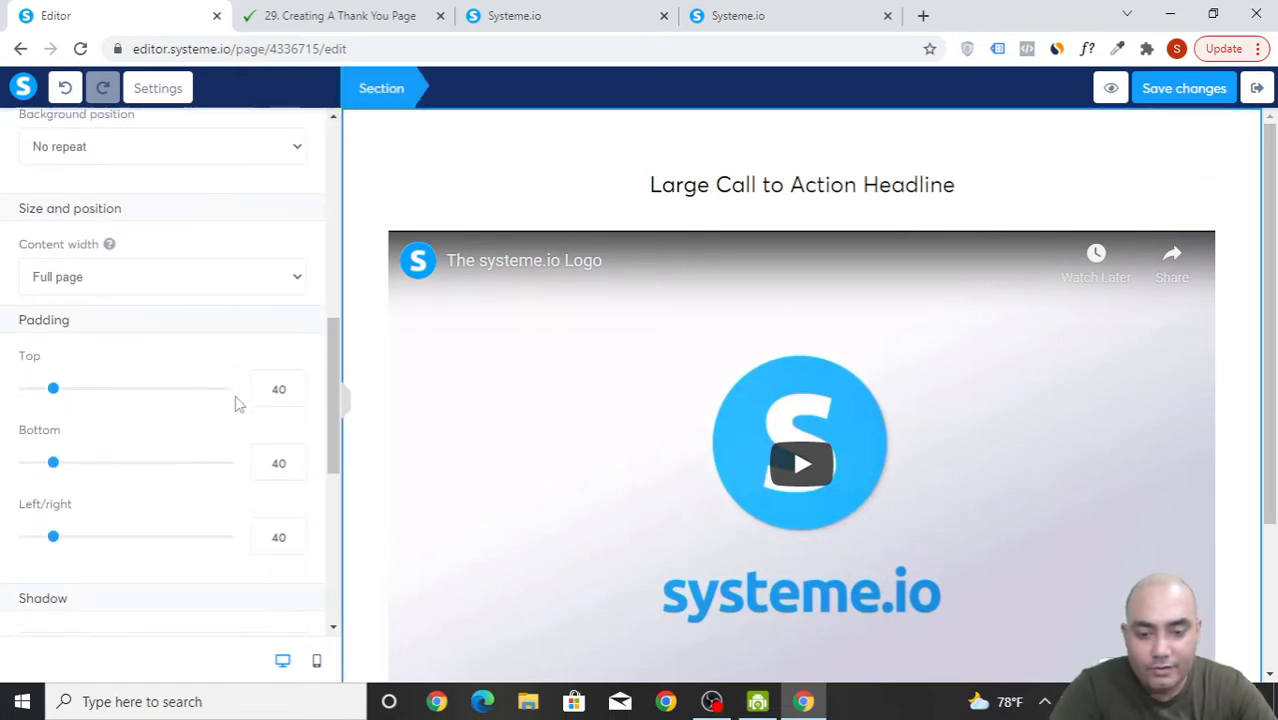
drag(56, 394, 38, 397)
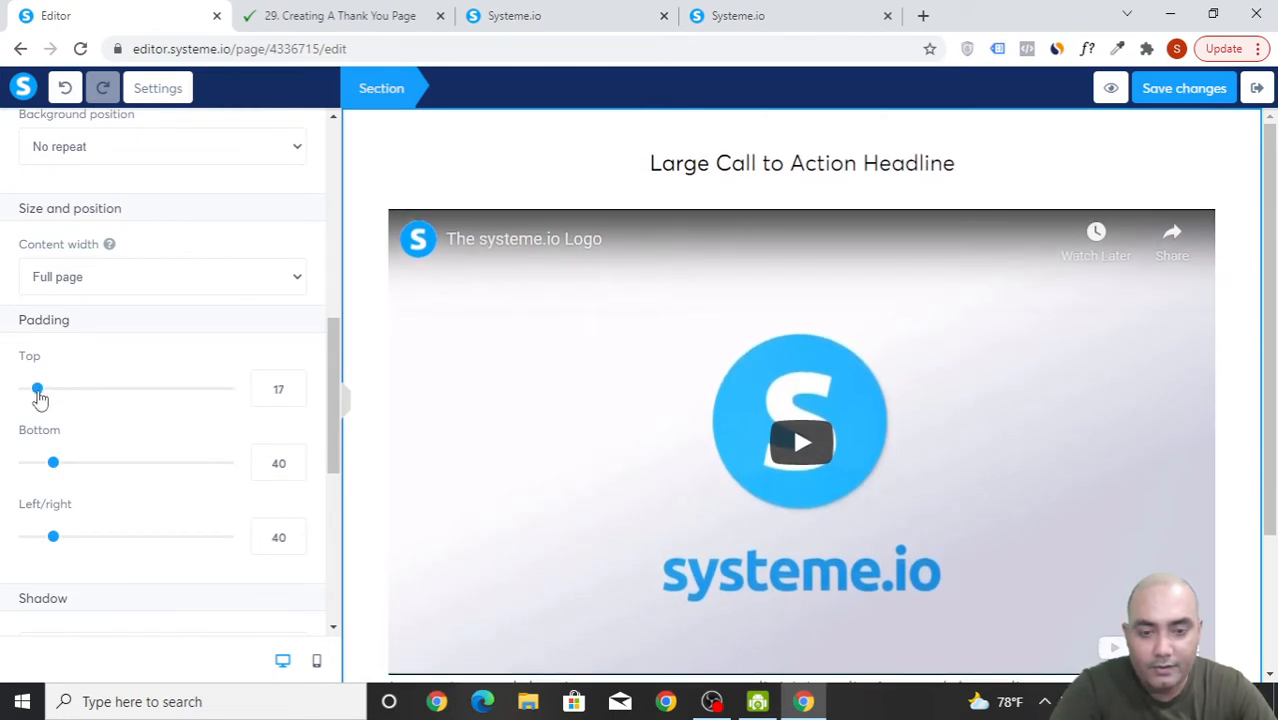
click(294, 394)
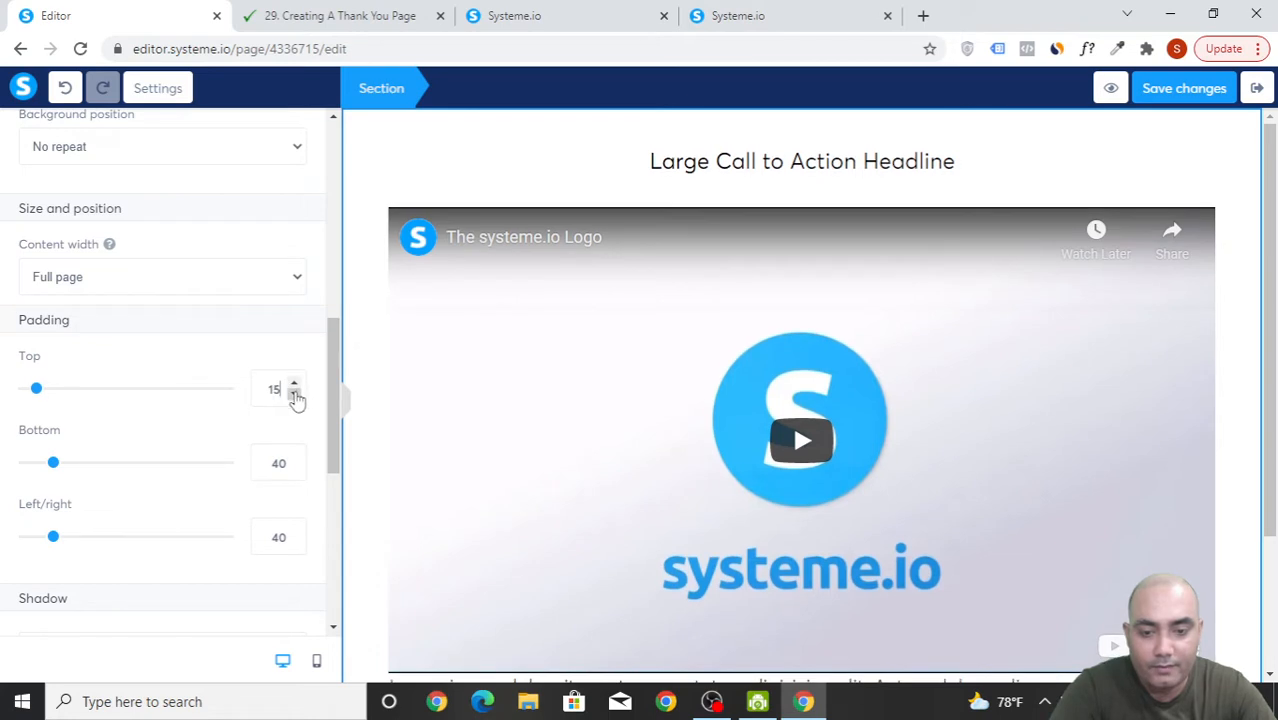
click(294, 394)
click(294, 394)
click(294, 393)
click(294, 385)
click(294, 385)
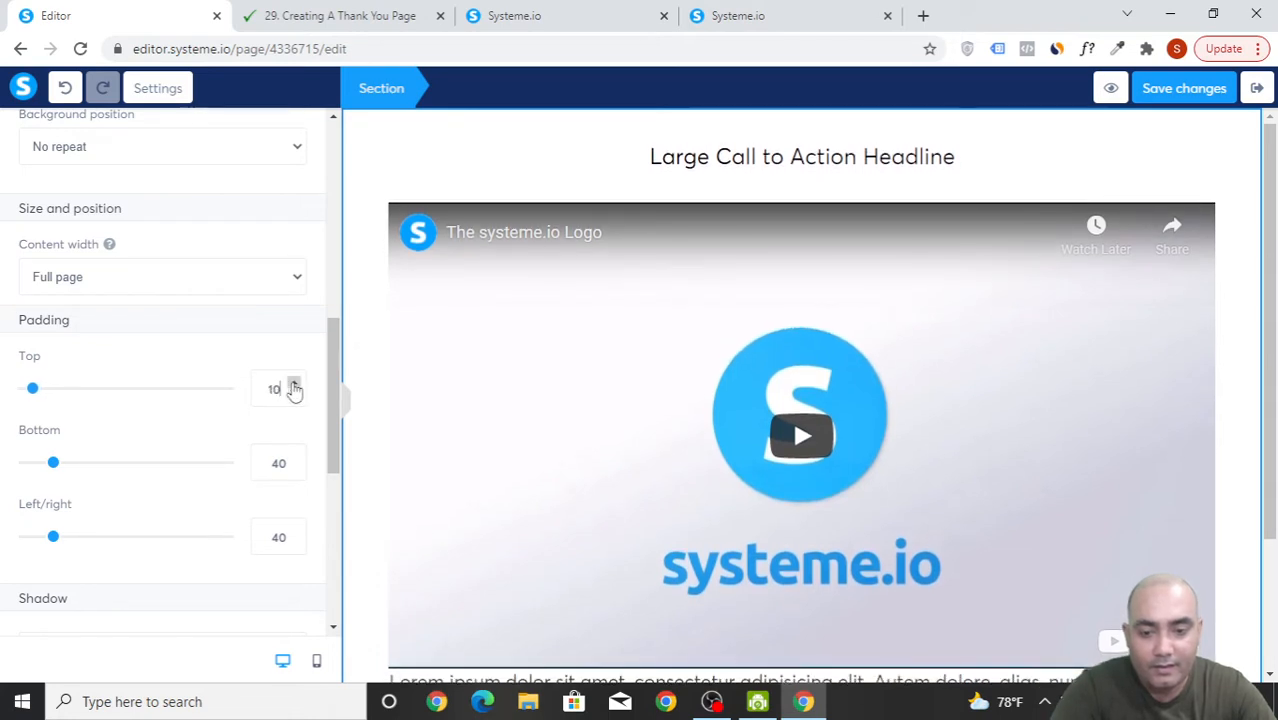
click(1185, 88)
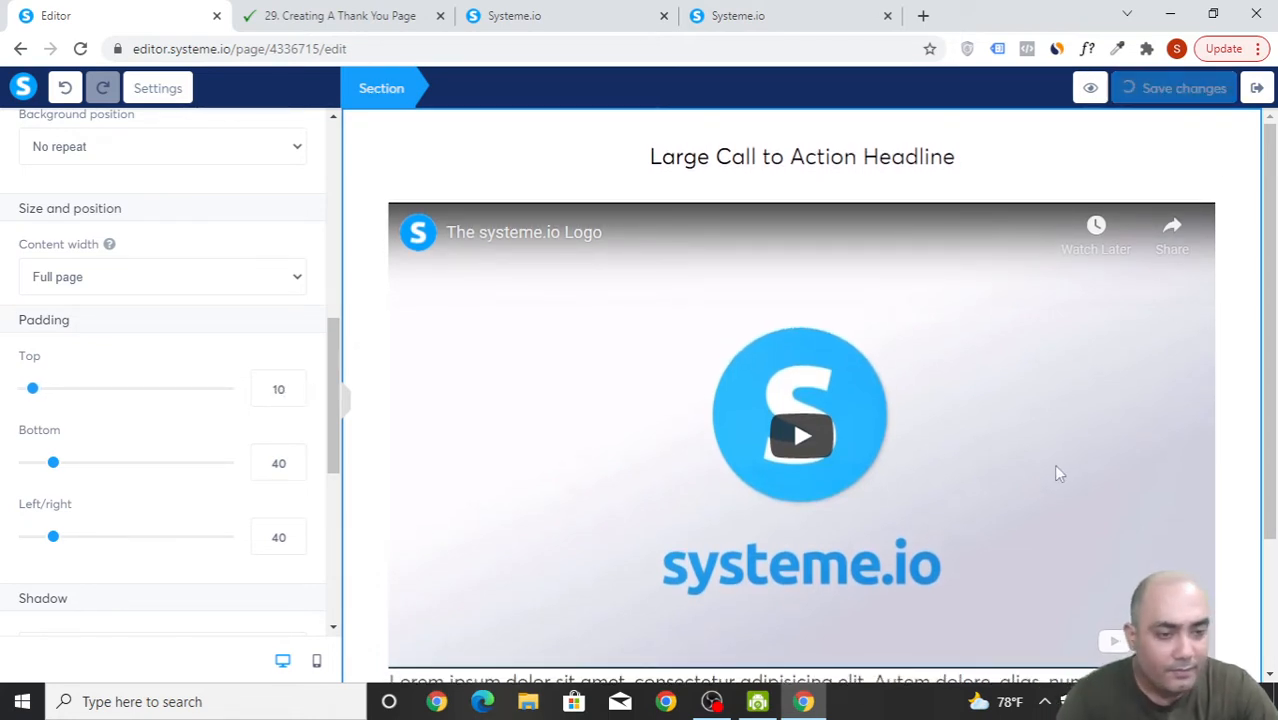
- Replace the headline's placeholder text above the video with "Title Here"
click(811, 170)
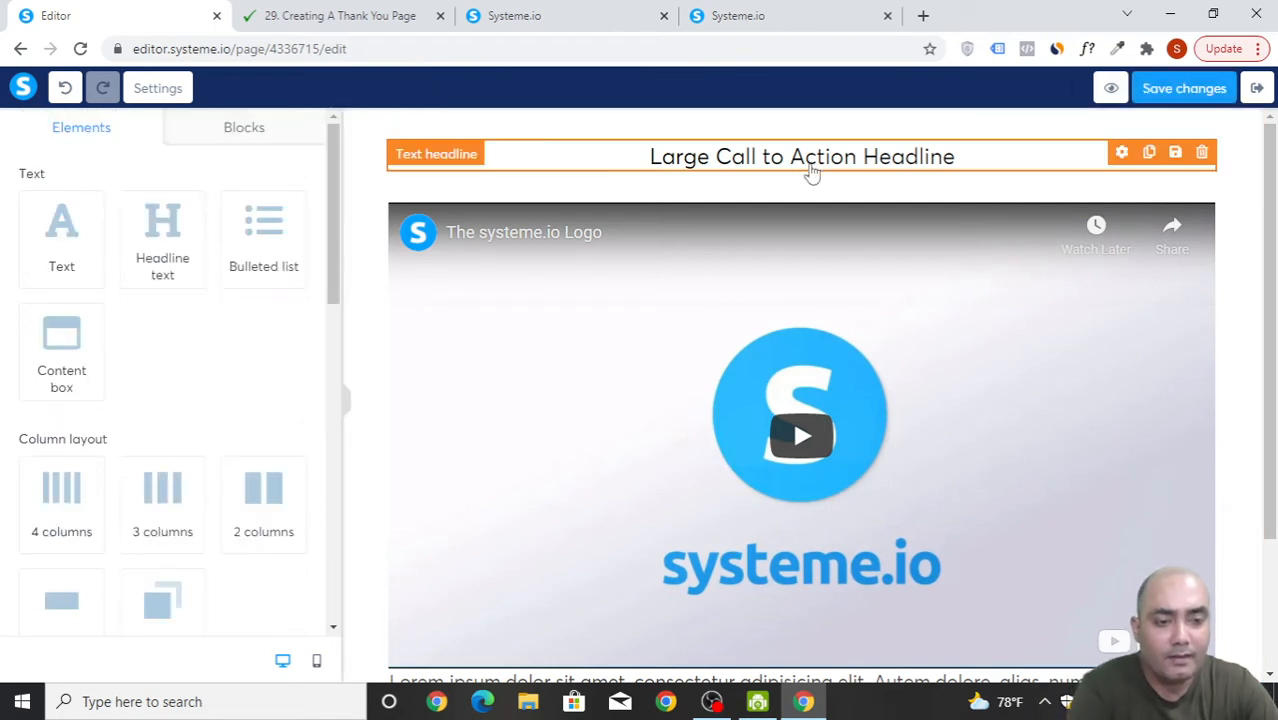
click(811, 170)
key(ctrl+a)
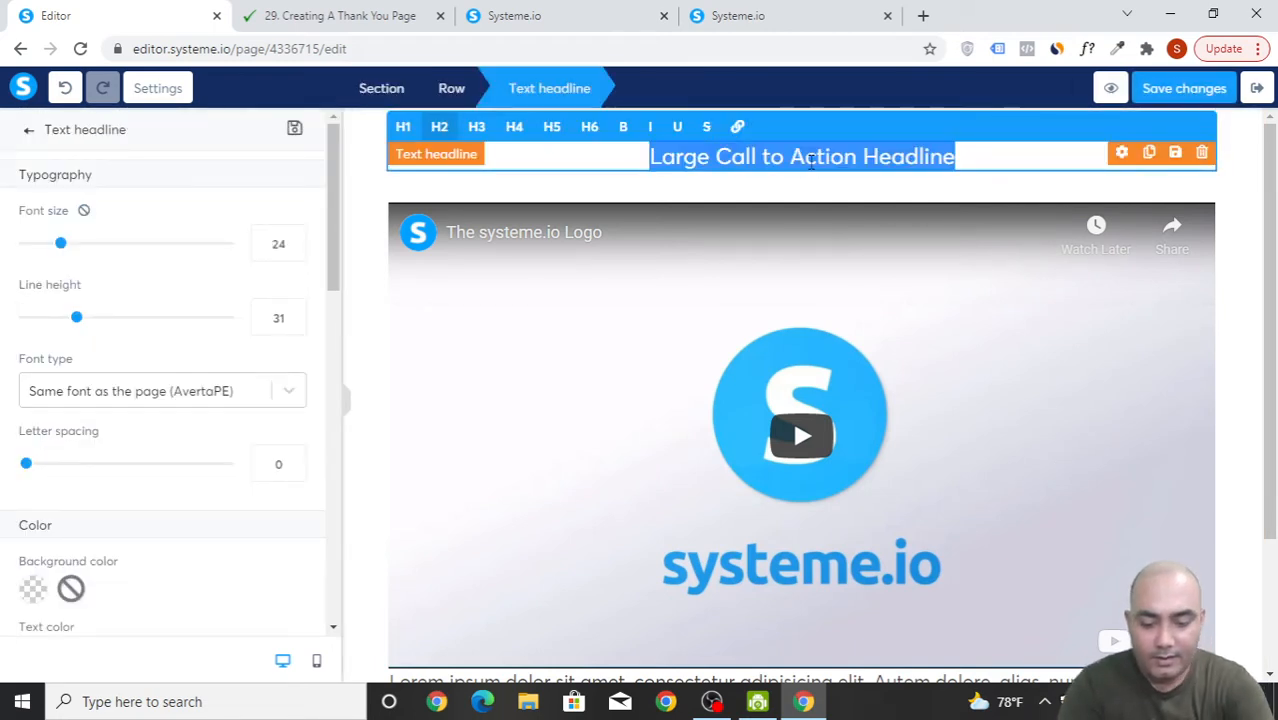
text(Title Here)
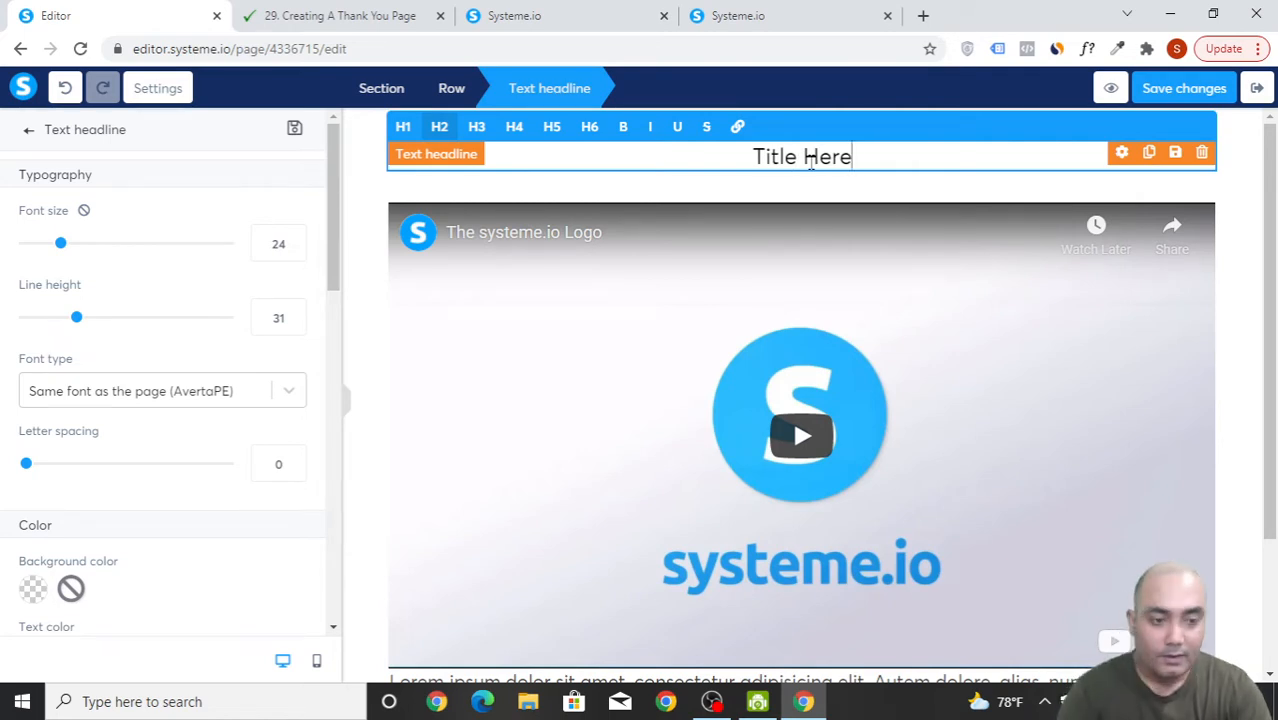
click(879, 334)
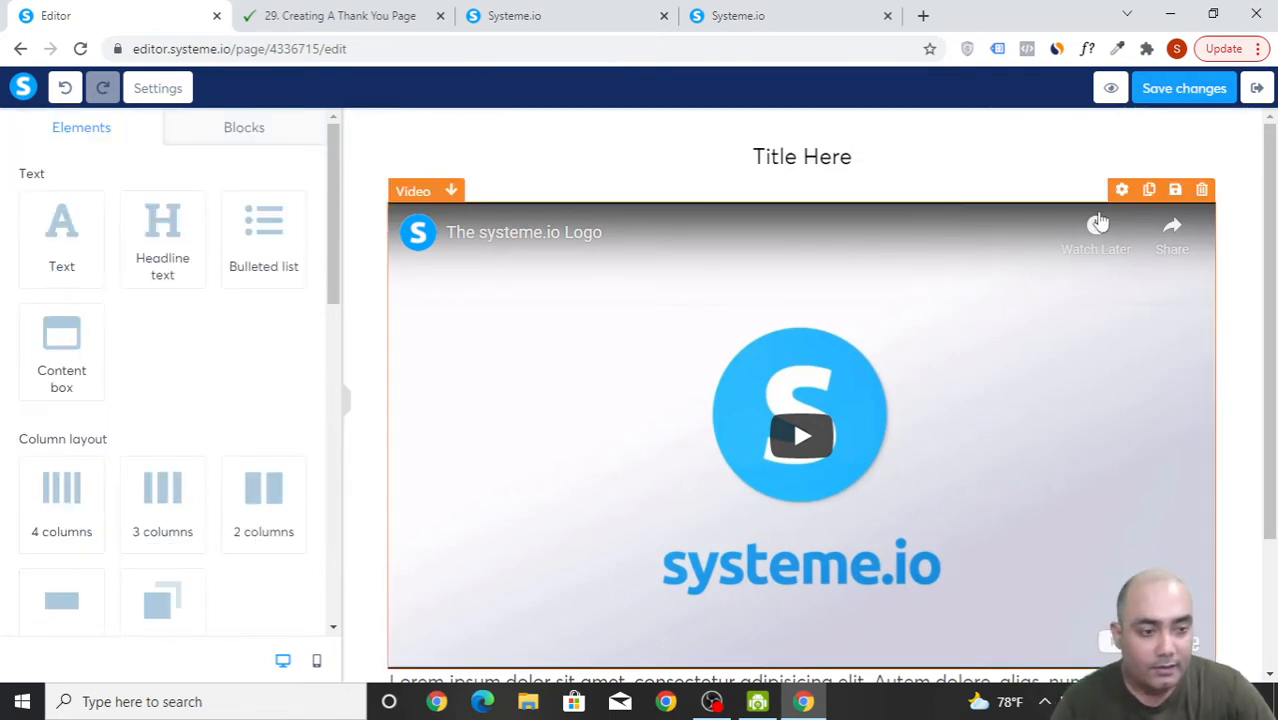
- Turn the video element's player controls on, save the page, and check its shadow and border settings
click(1122, 190)
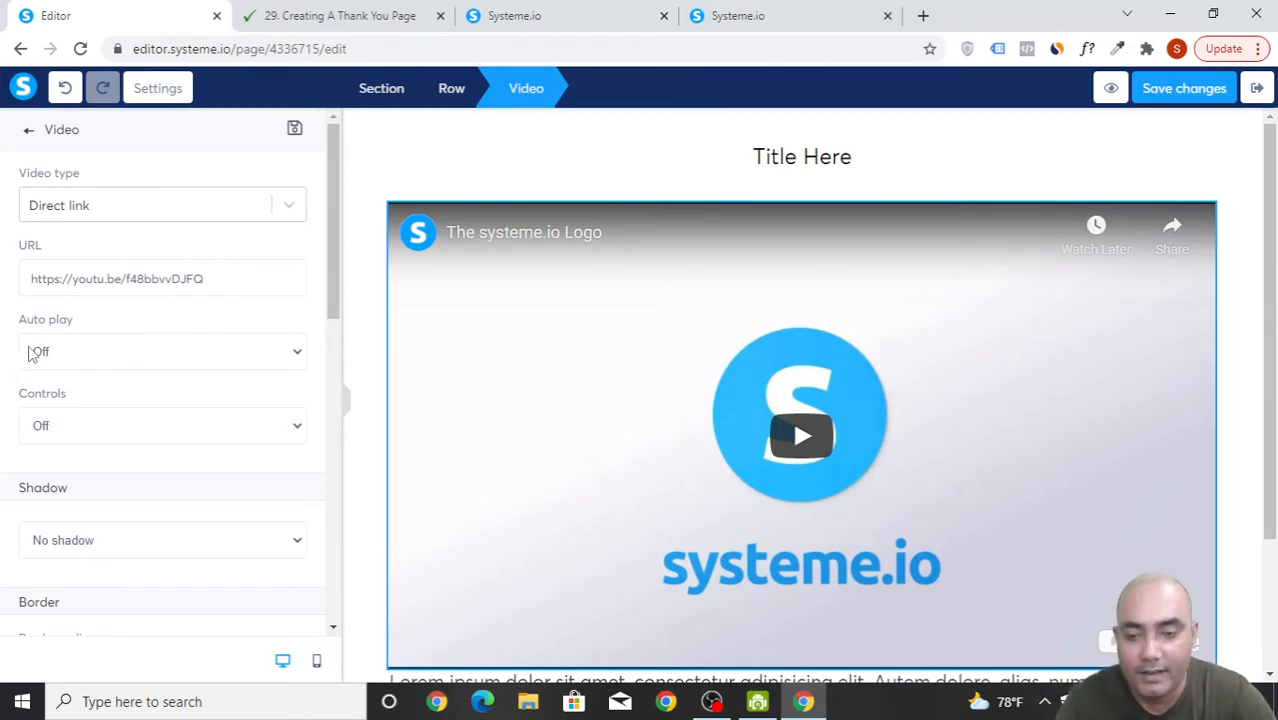
click(67, 356)
click(193, 317)
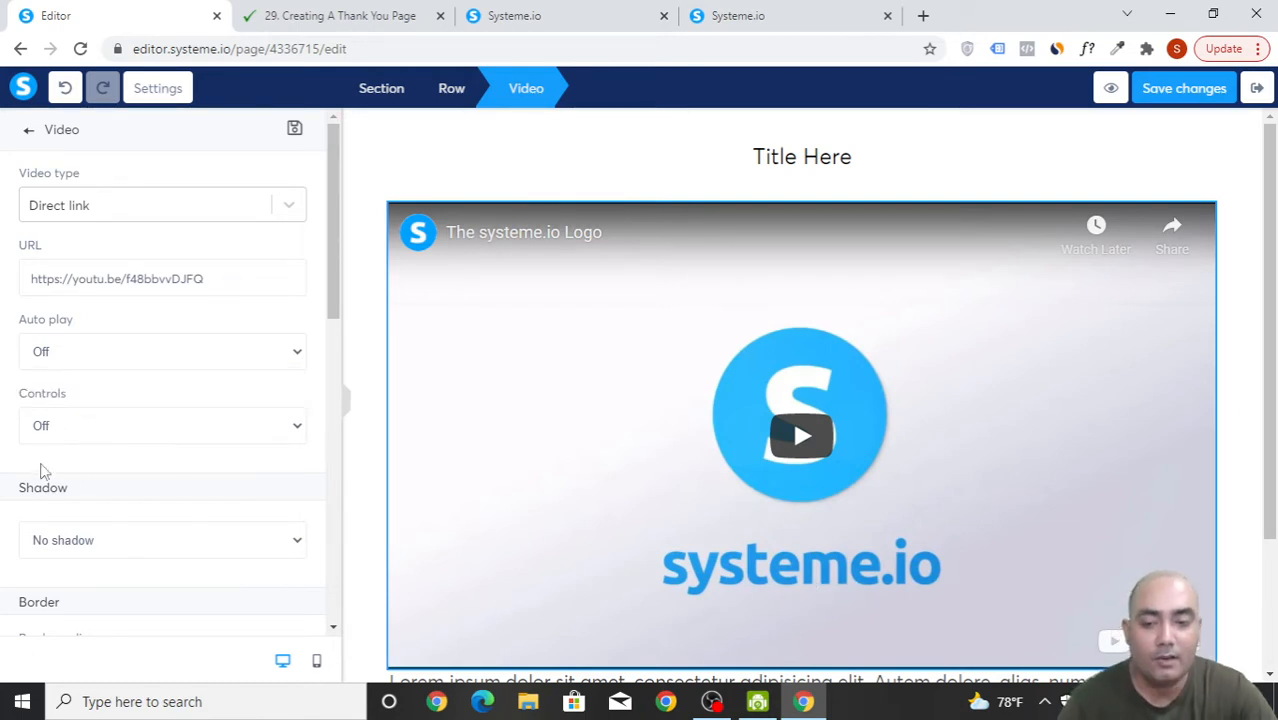
click(171, 425)
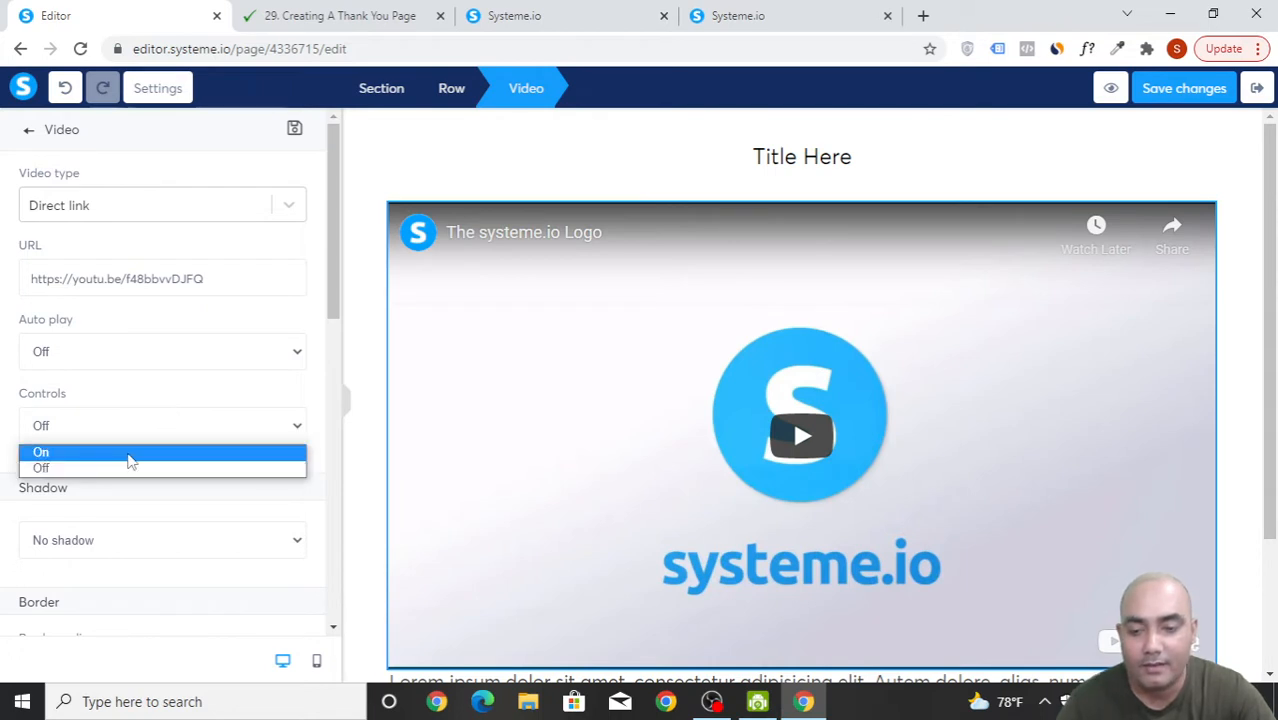
click(129, 455)
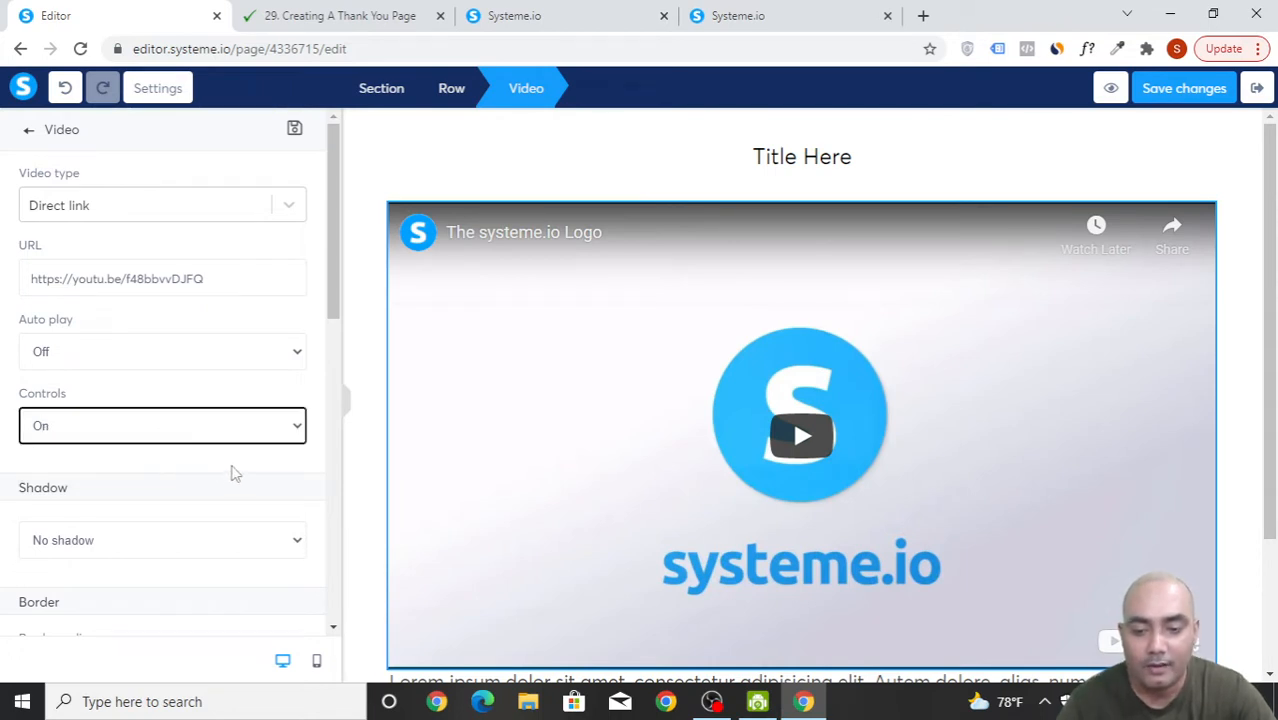
click(1155, 98)
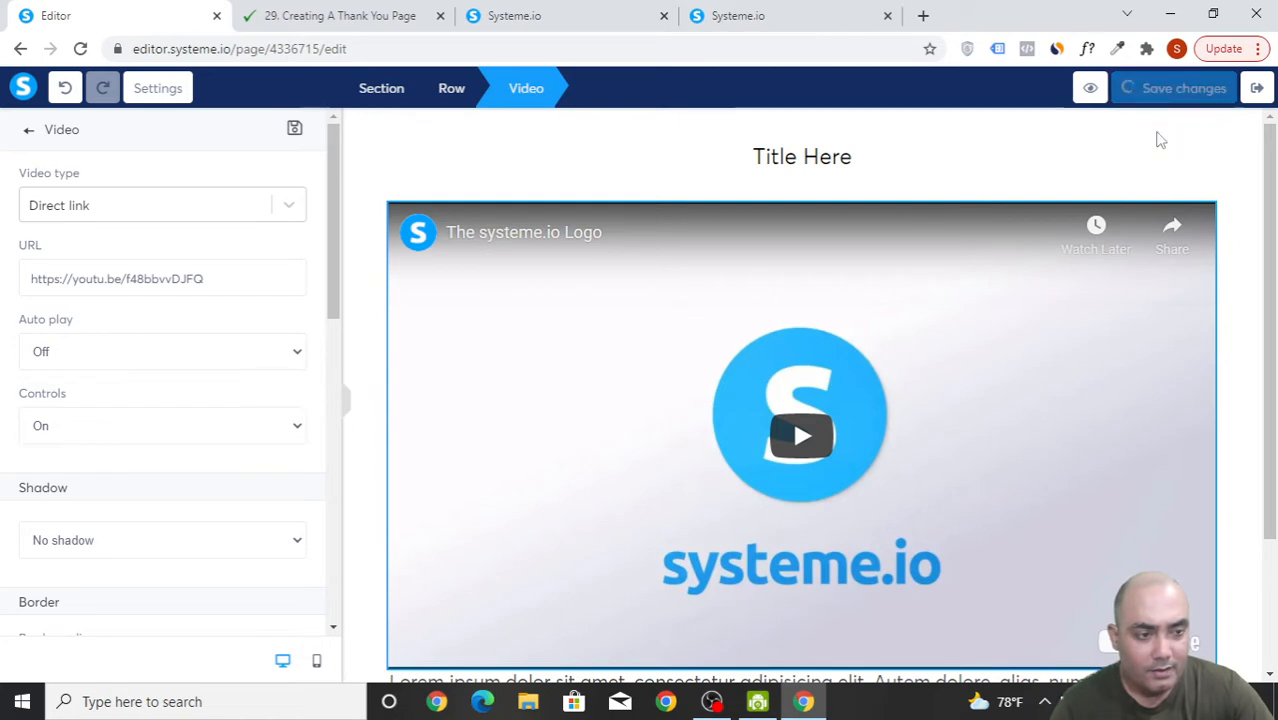
scroll(103, 386, down, 3)
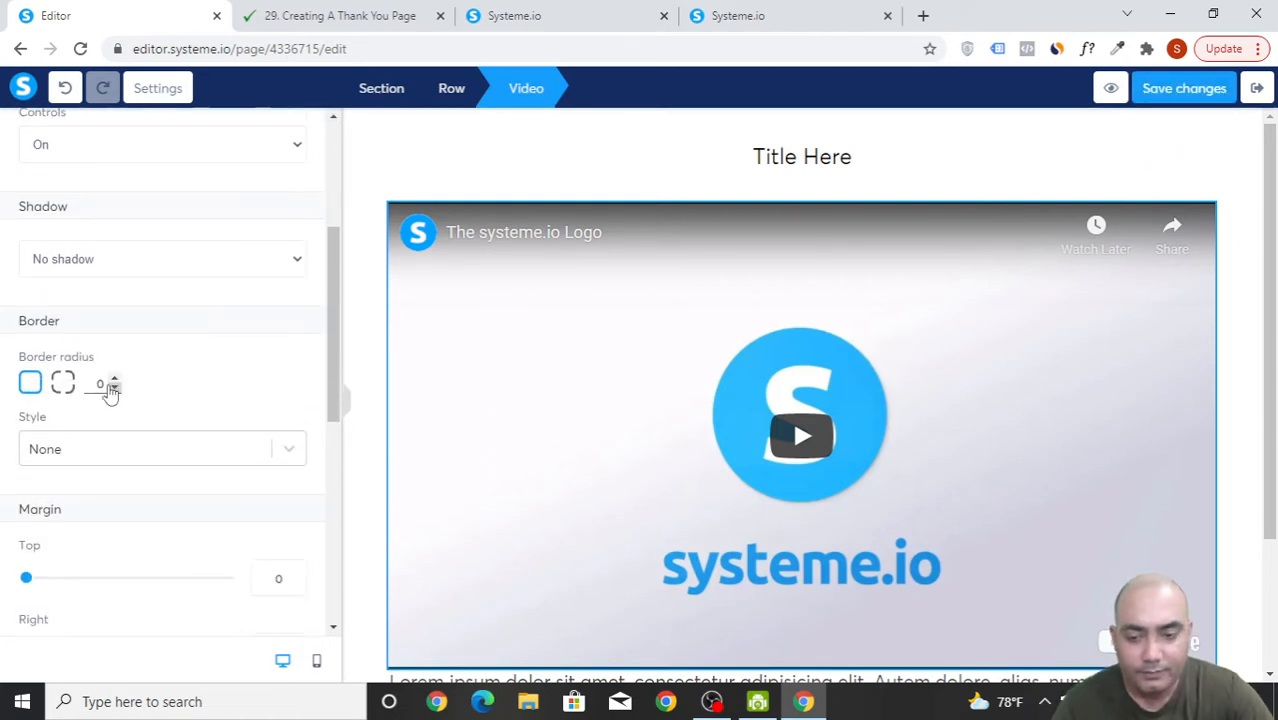
click(1030, 412)
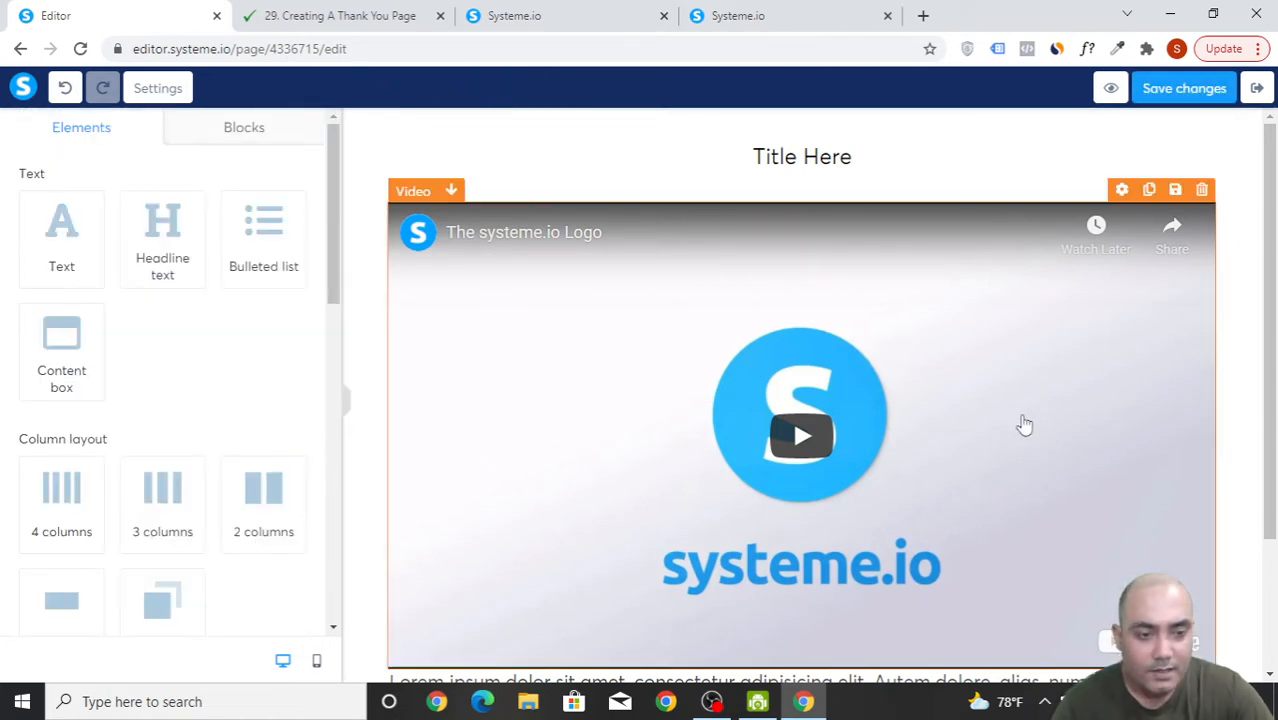
- Format the "Title Here" headline above the video as H1 and save the page changes
scroll(1024, 424, down, 1)
scroll(1024, 427, up, 1)
click(817, 168)
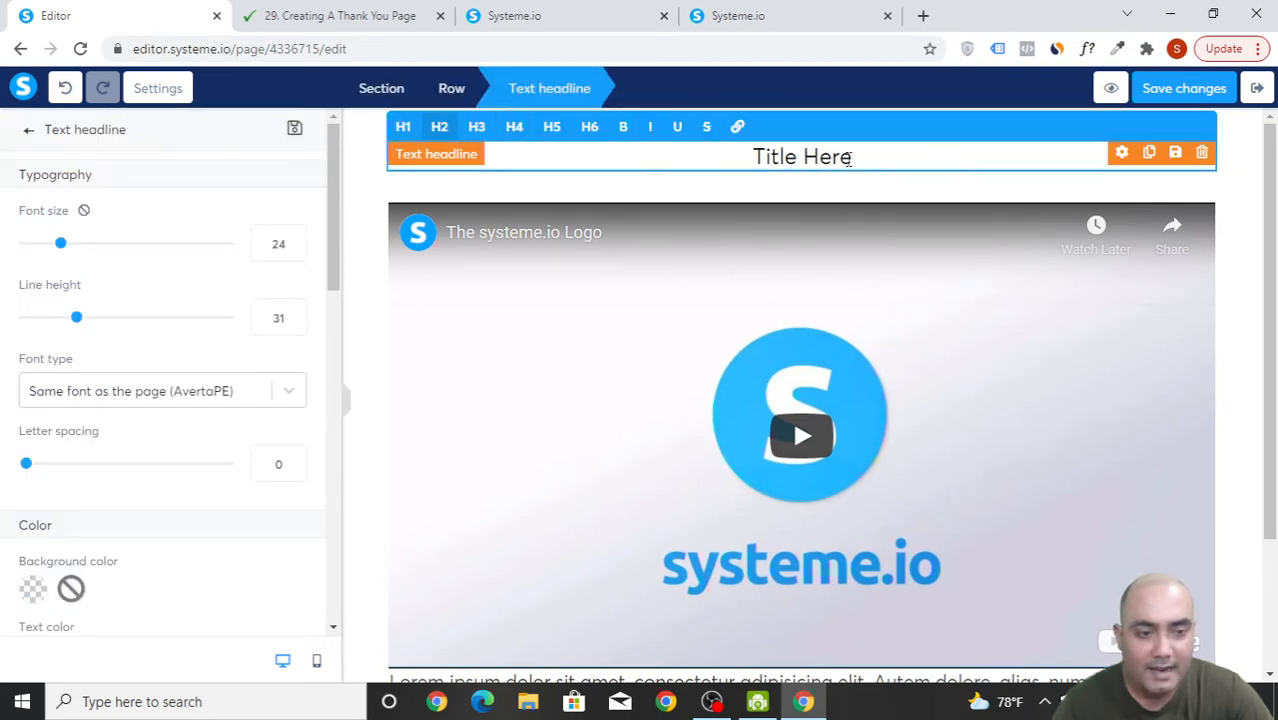
click(405, 127)
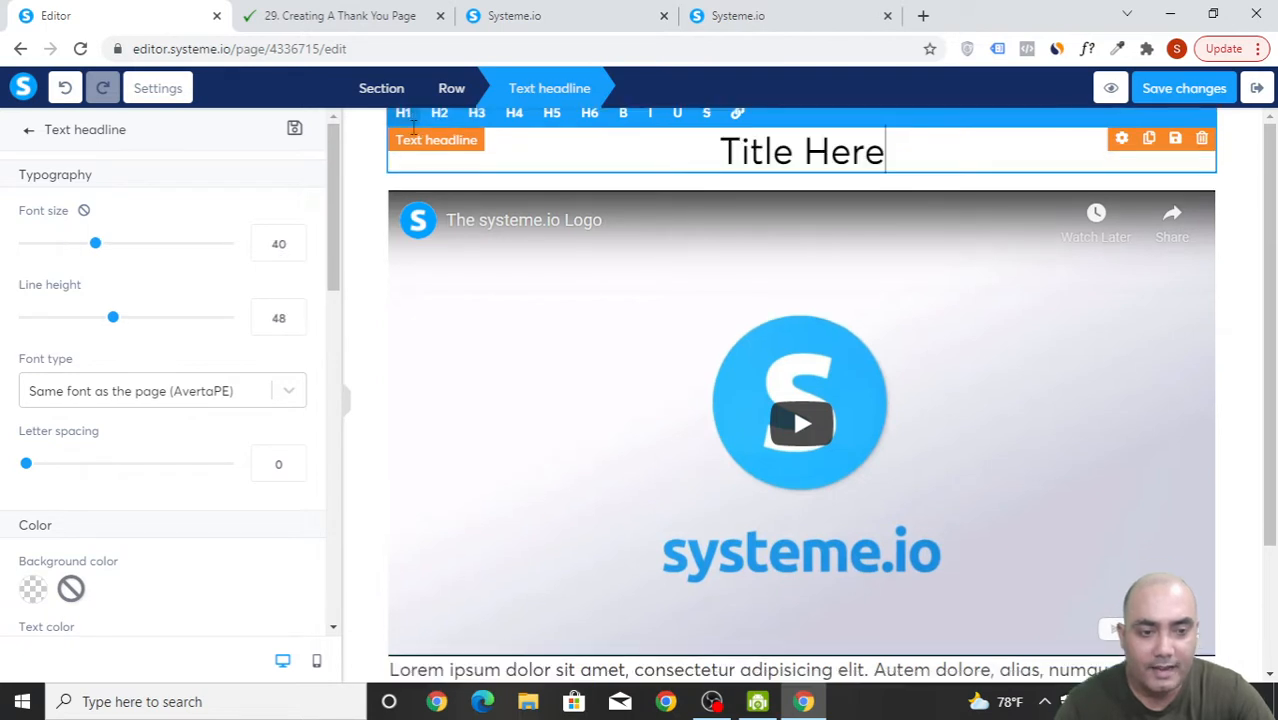
click(1184, 88)
- Set the top margin of the text element below the video to 10 and save the page changes
scroll(1036, 399, down, 3)
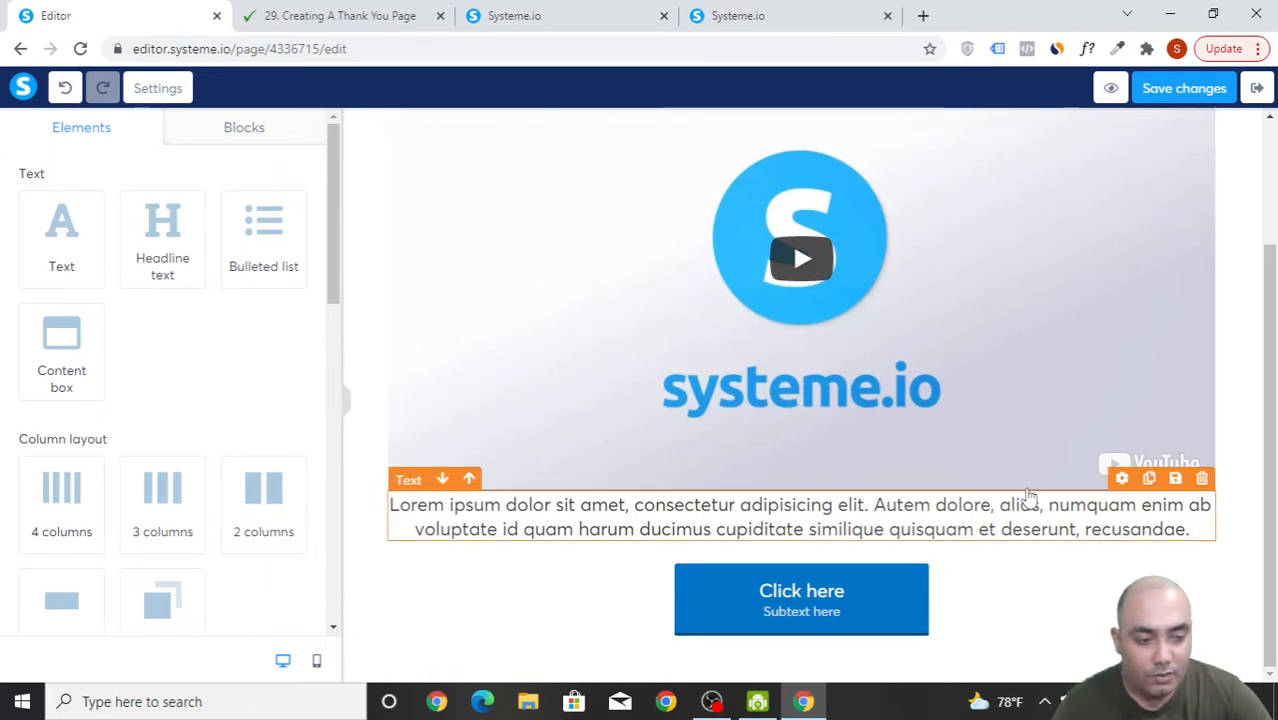
click(1133, 487)
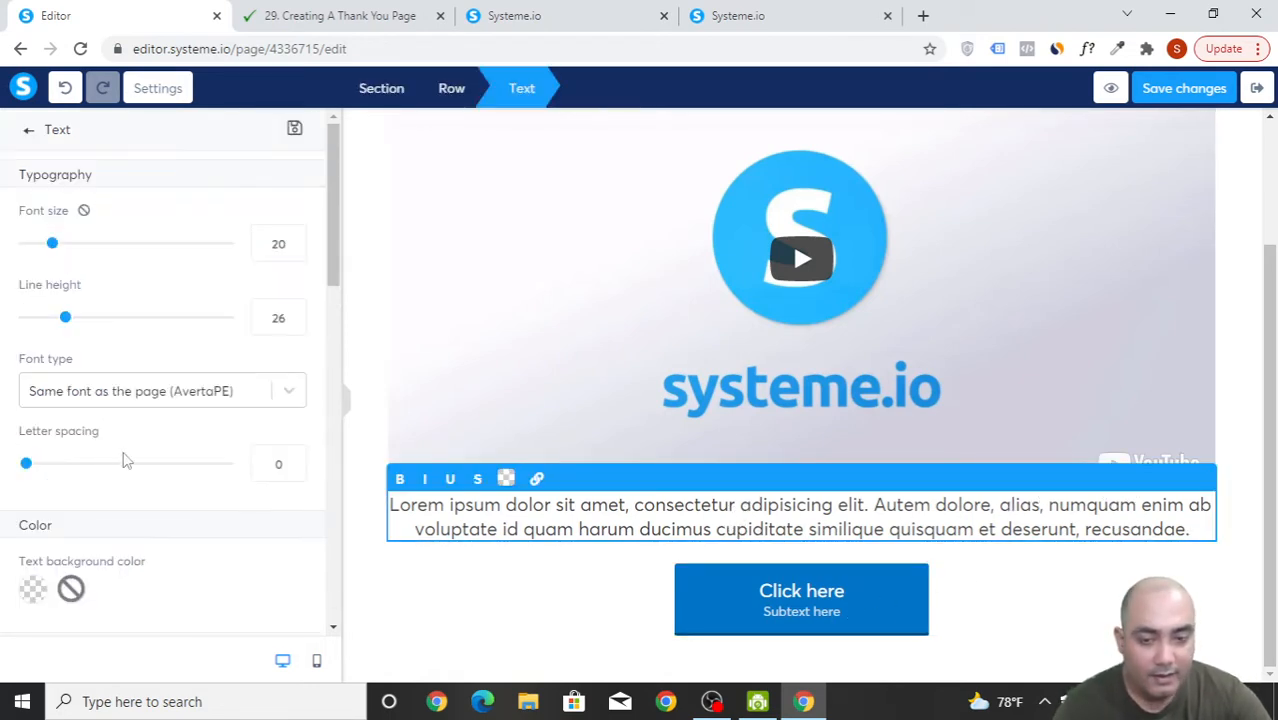
scroll(72, 368, down, 4)
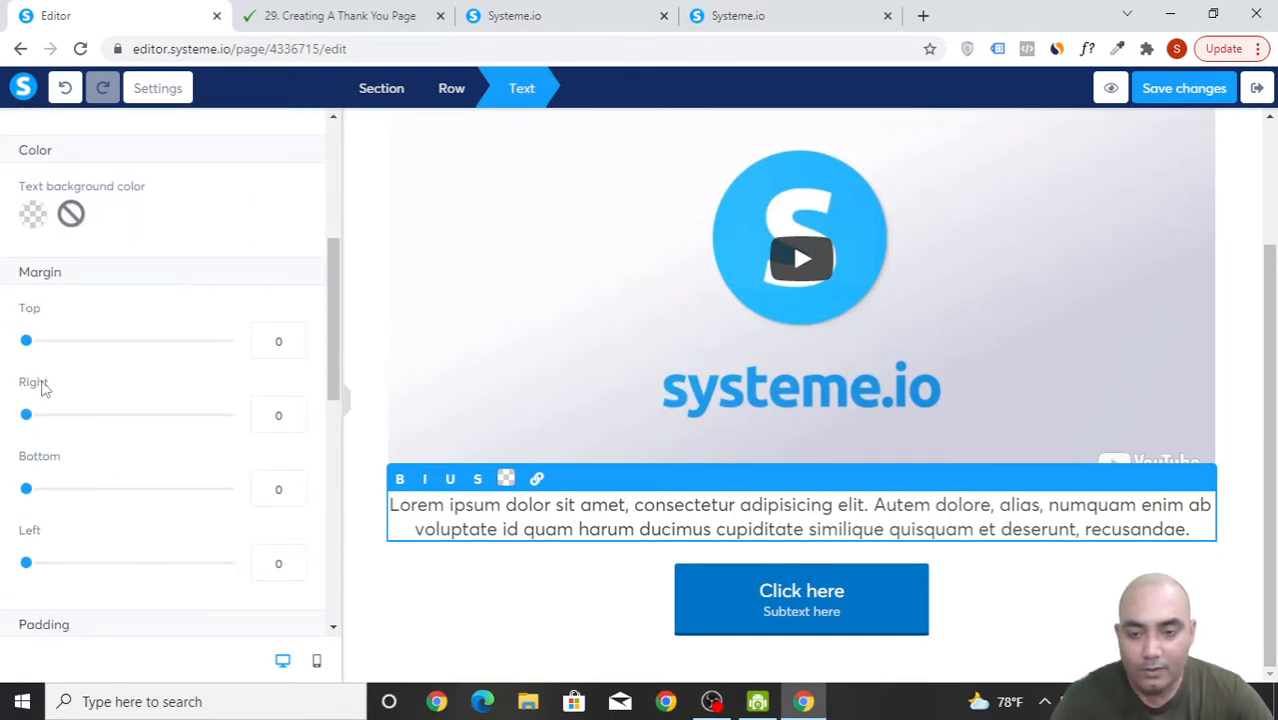
click(263, 344)
text(1)
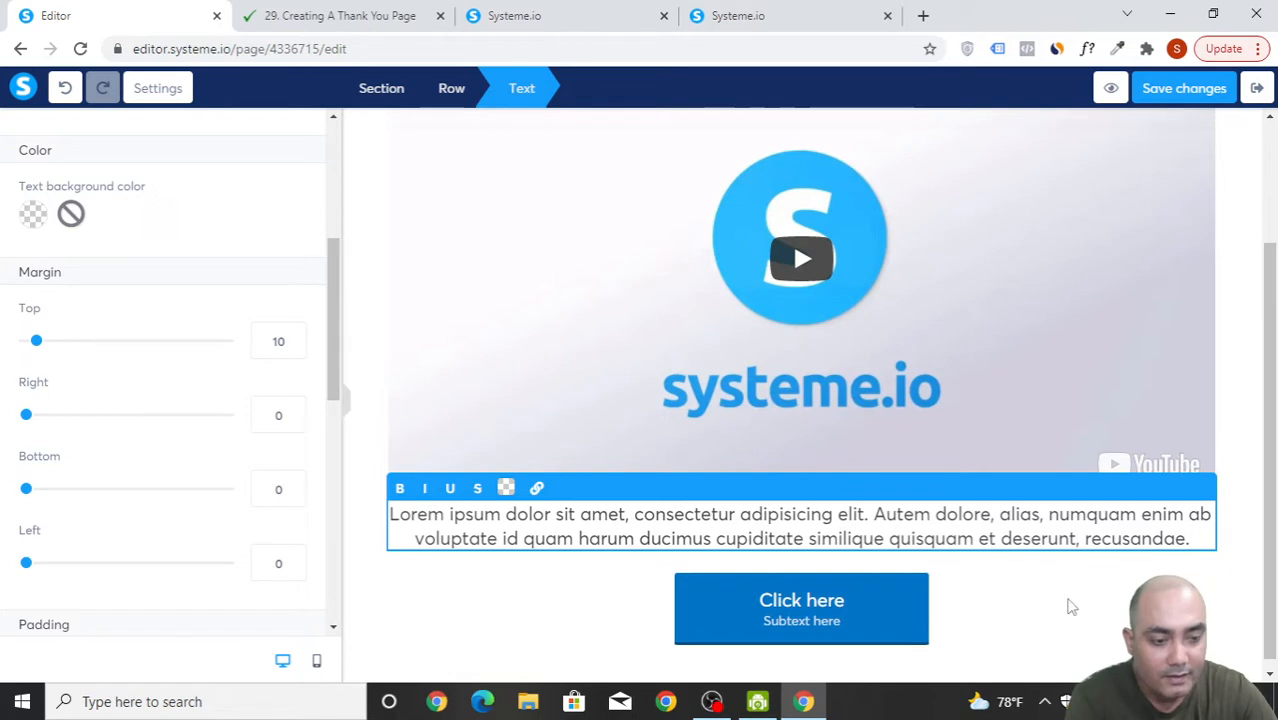
click(1070, 602)
click(1176, 100)
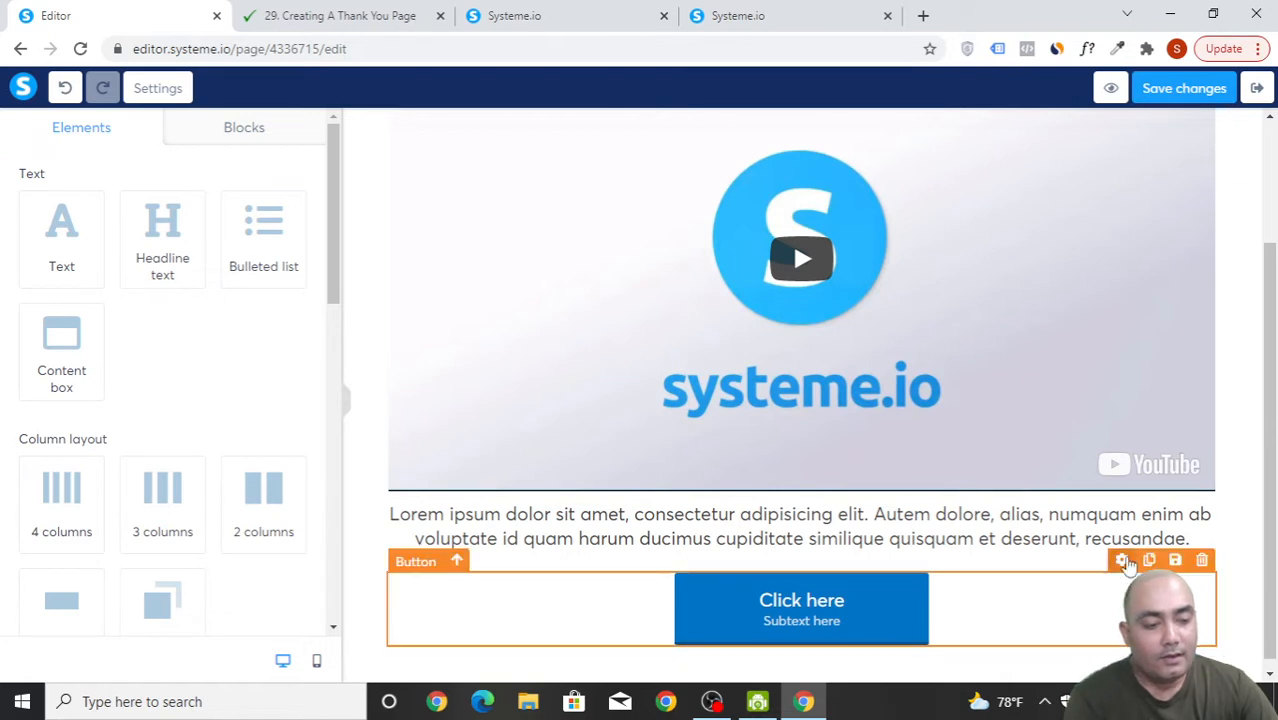
- Set the width of the button below the text to Fill width
click(1122, 561)
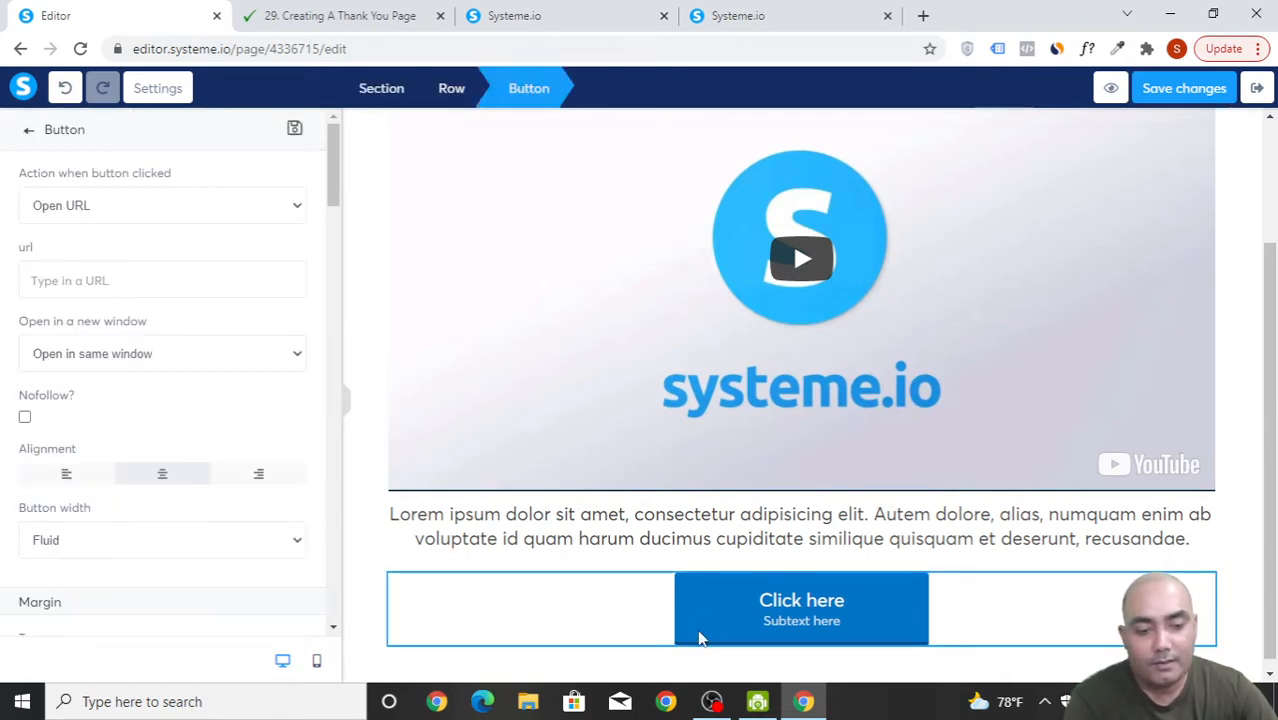
scroll(6, 445, down, 5)
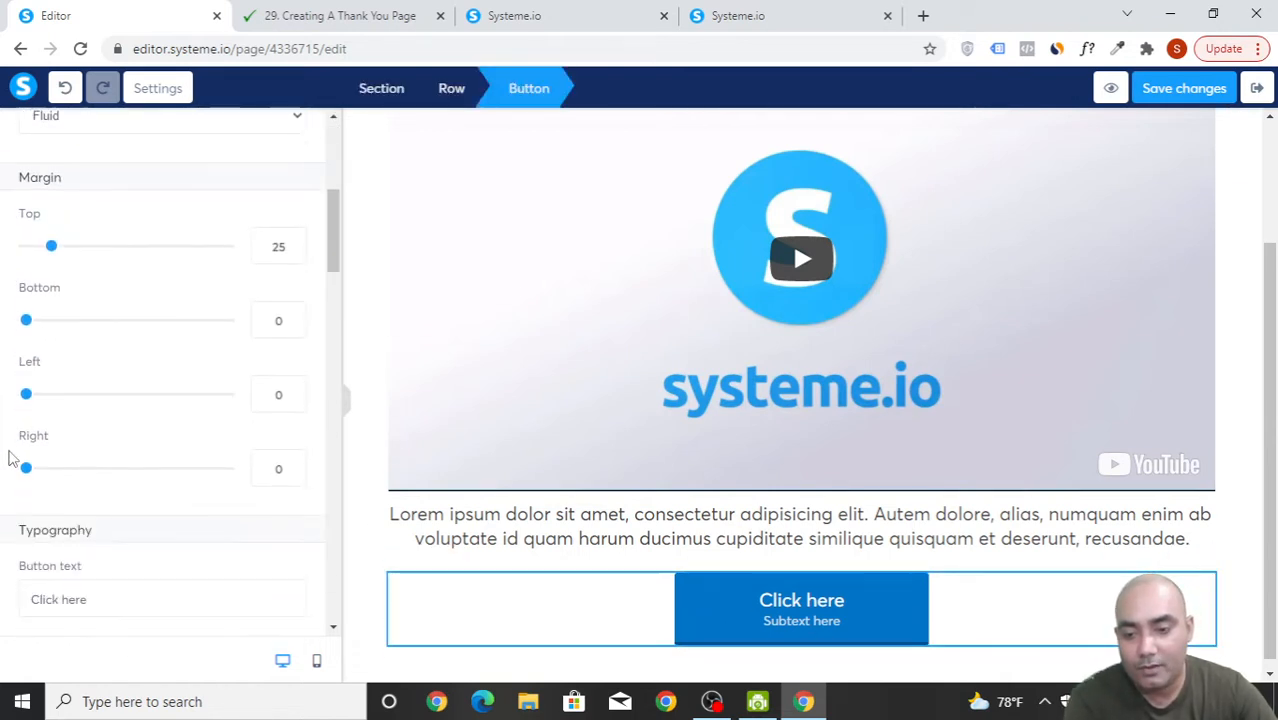
scroll(10, 458, up, 3)
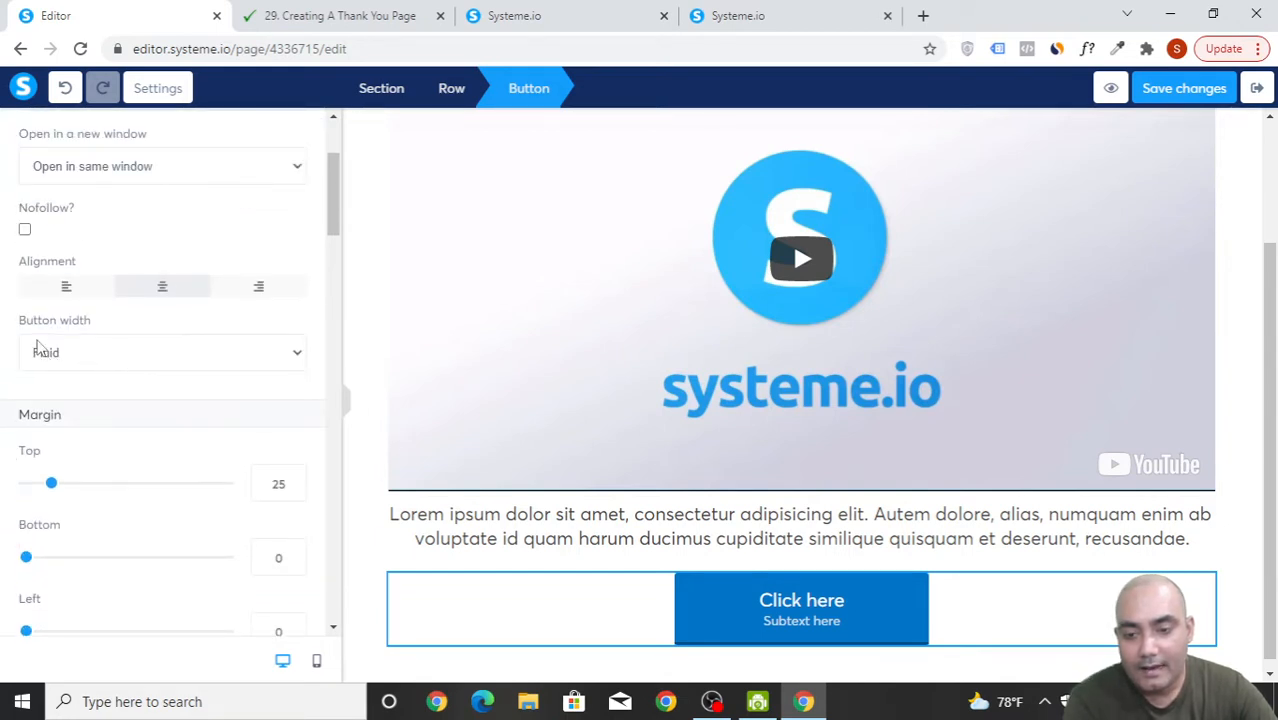
click(133, 358)
click(101, 394)
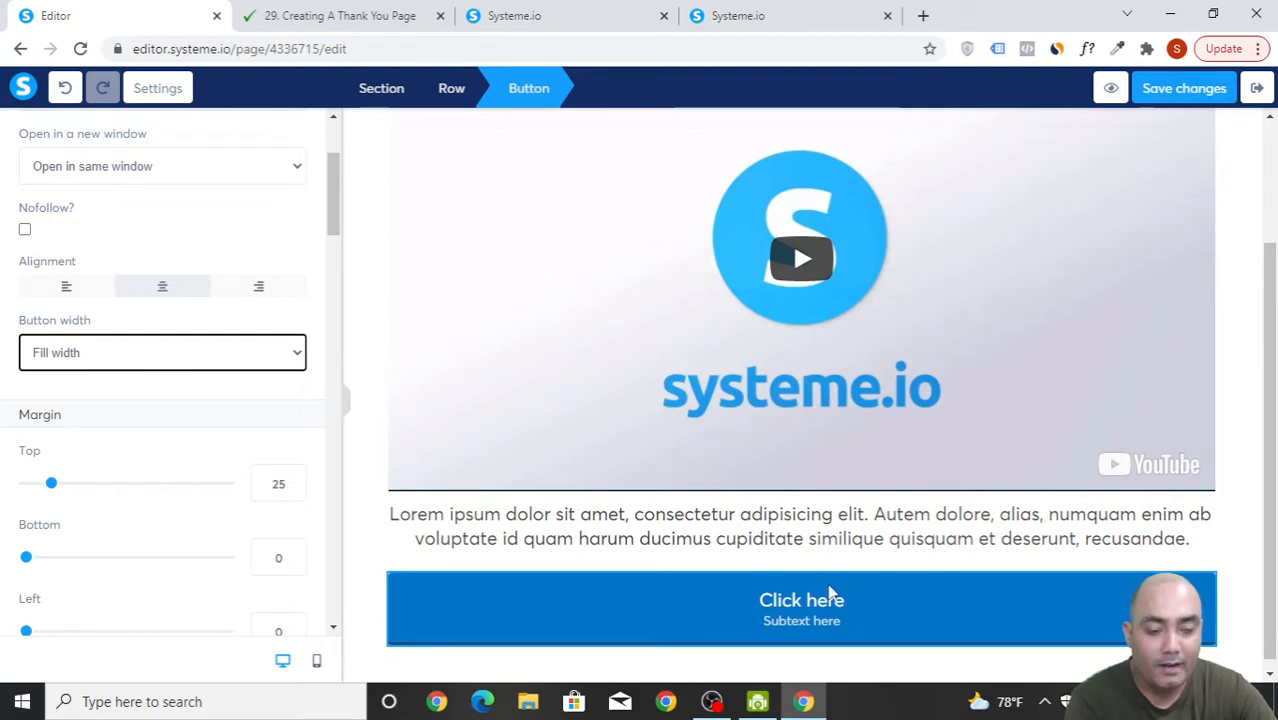
- Remove the button's subtext so that field is empty
scroll(182, 490, down, 5)
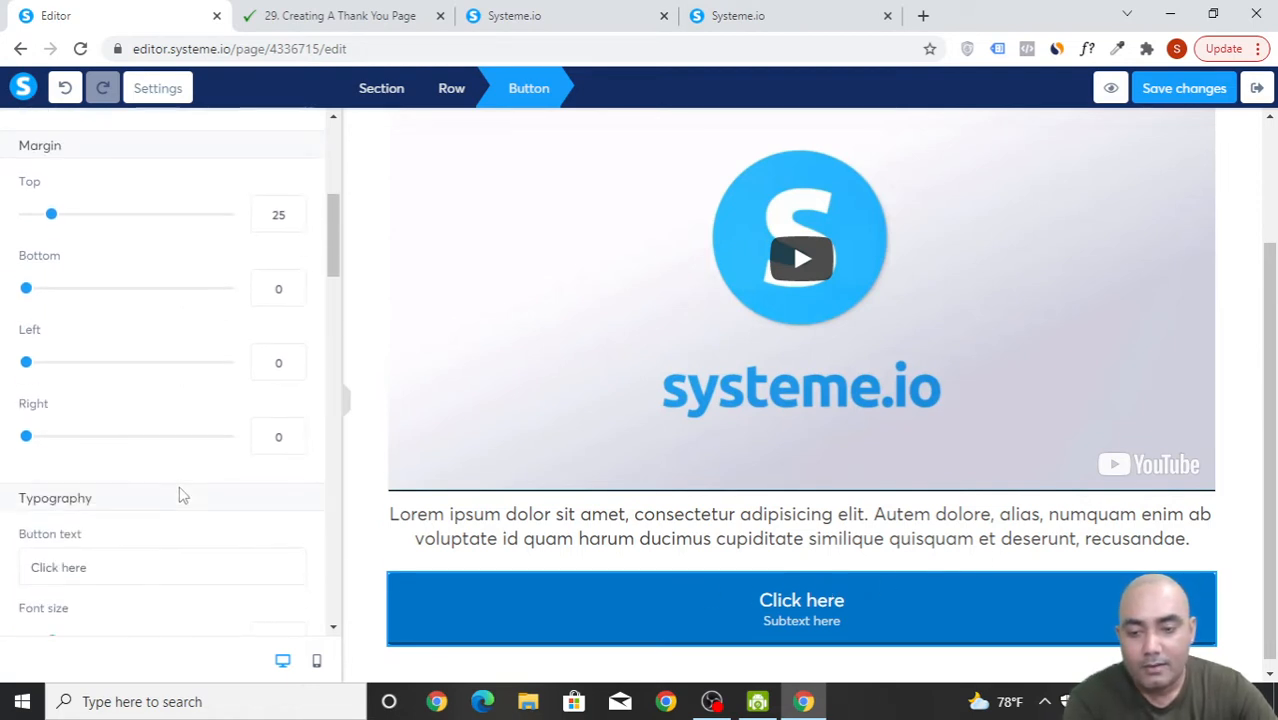
scroll(63, 523, down, 3)
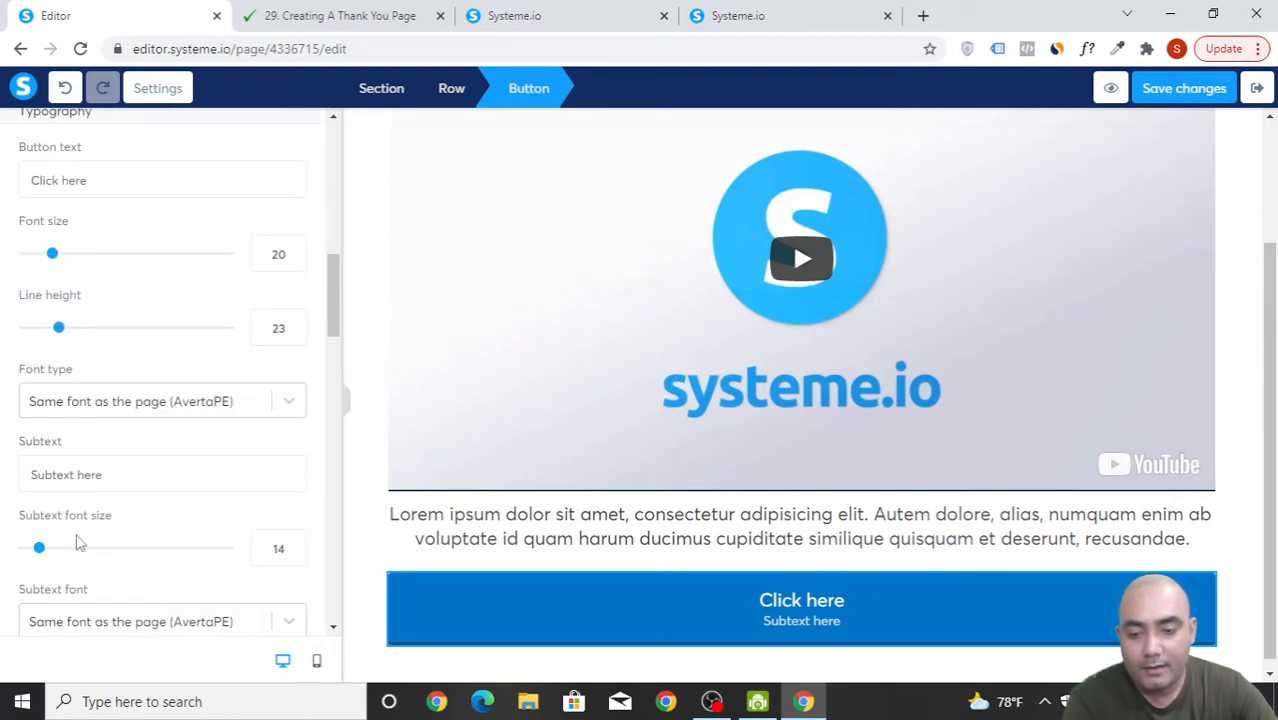
drag(103, 476, 3, 477)
key(BackSpace)
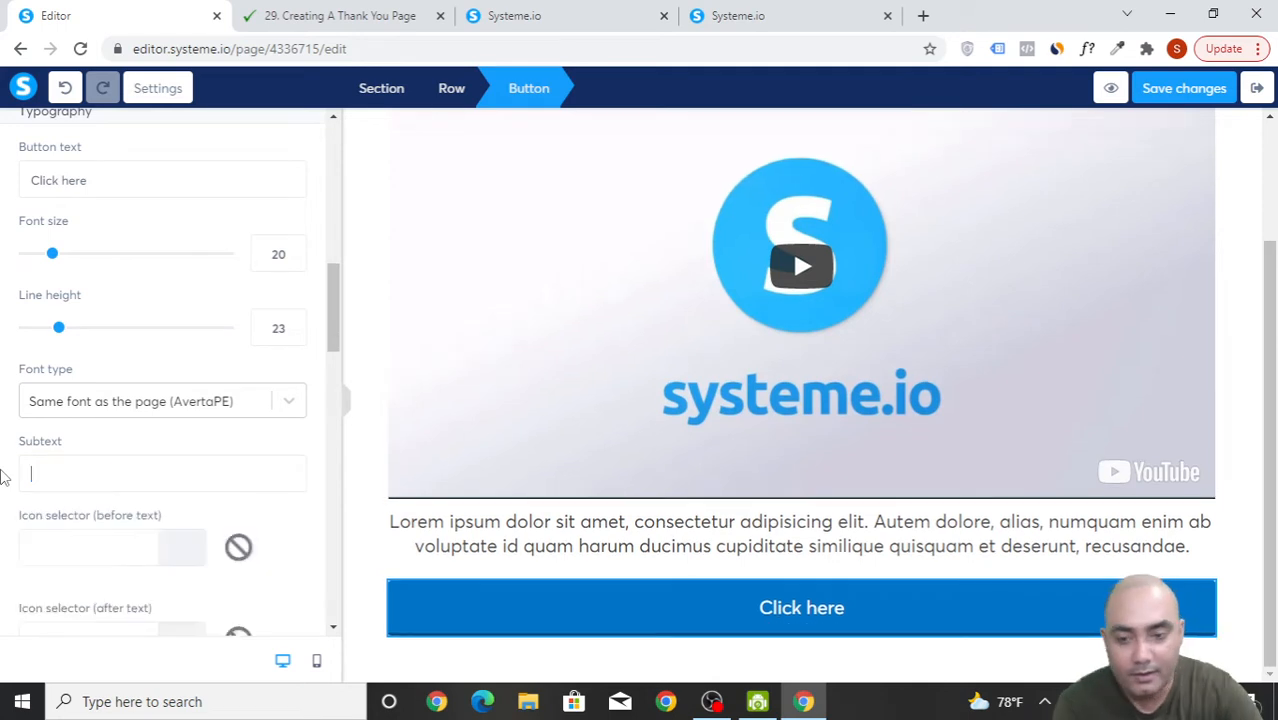
- Change the button text to "Click Here To Get Something", with every word capitalized
scroll(128, 437, up, 2)
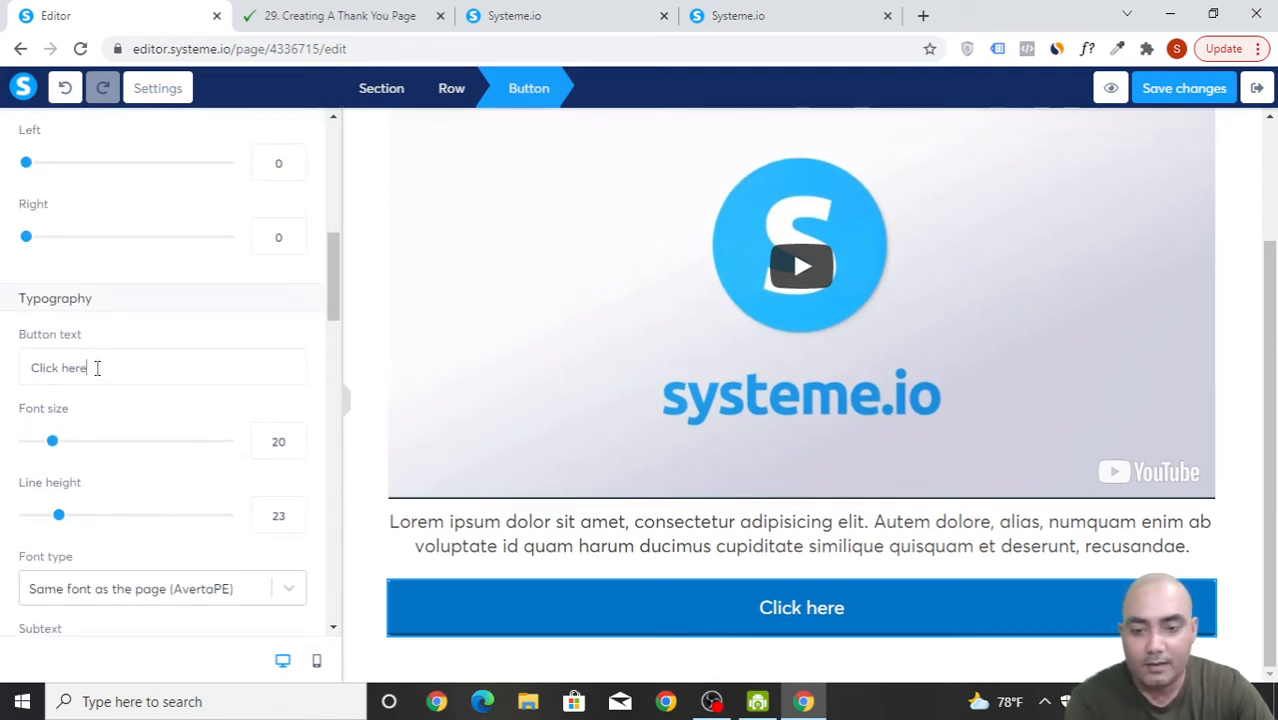
text(T)
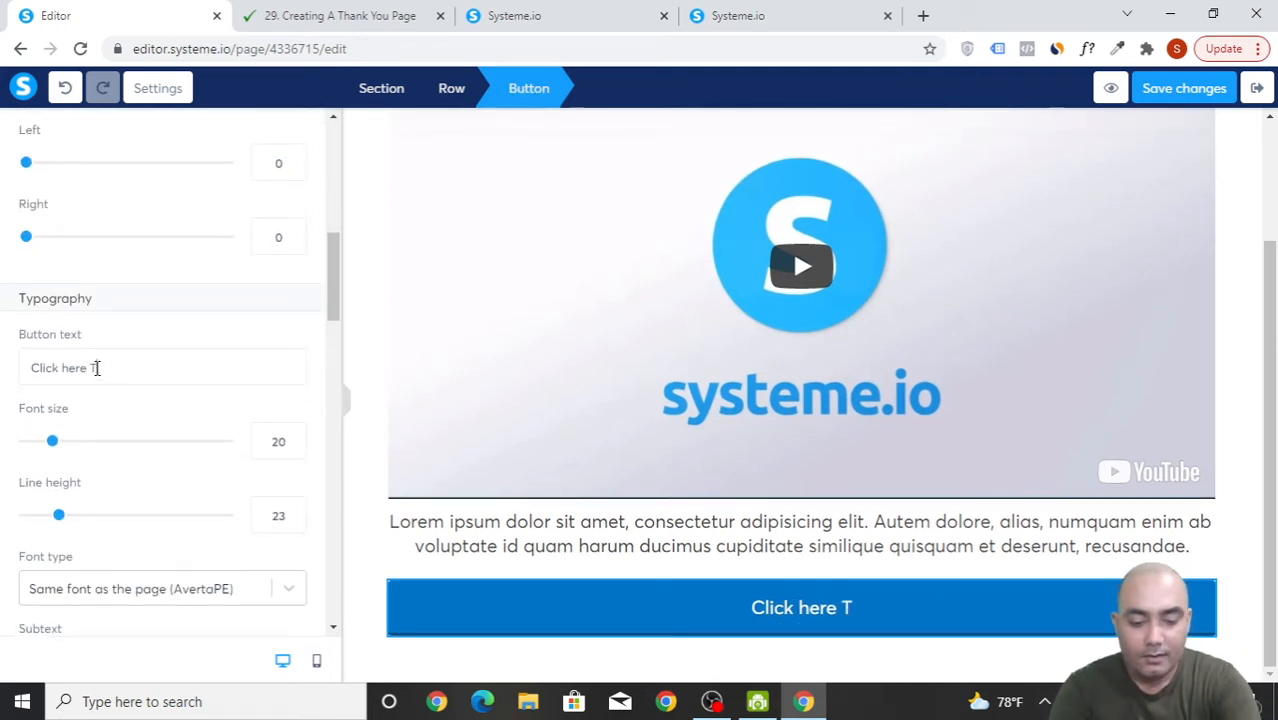
key(BackSpace)
key(BackSpace)
text(to get )
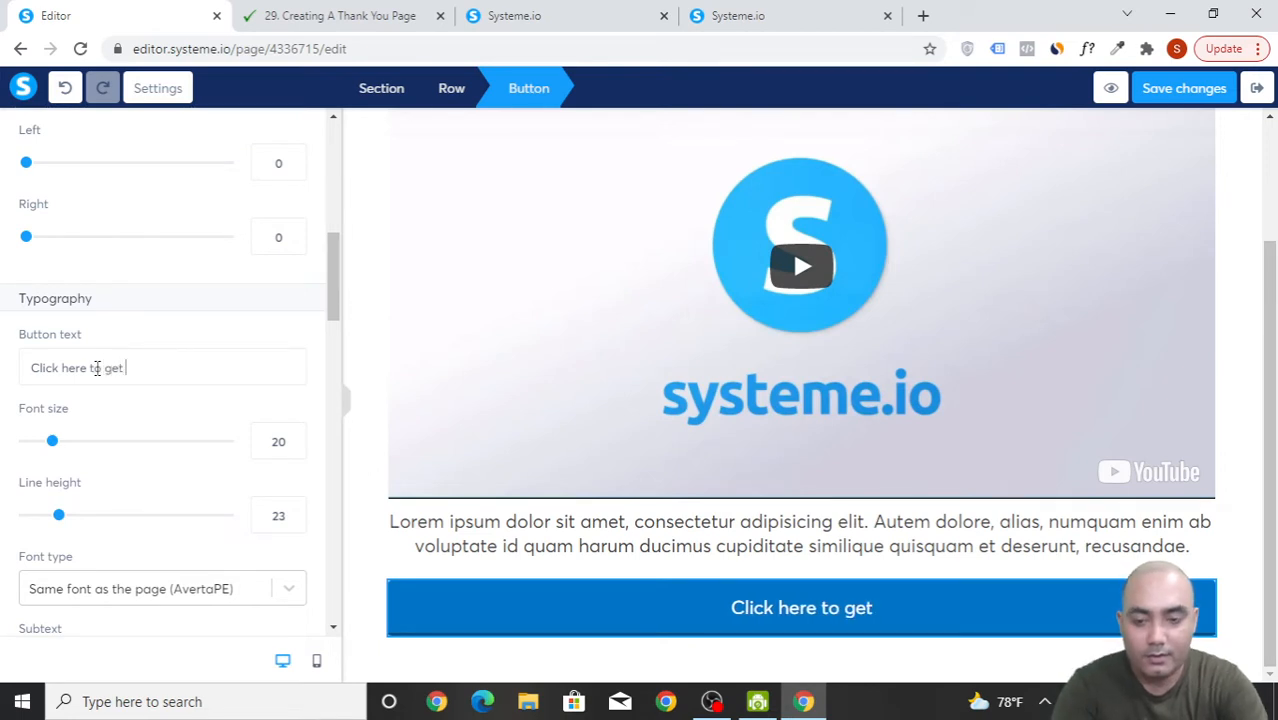
text(something)
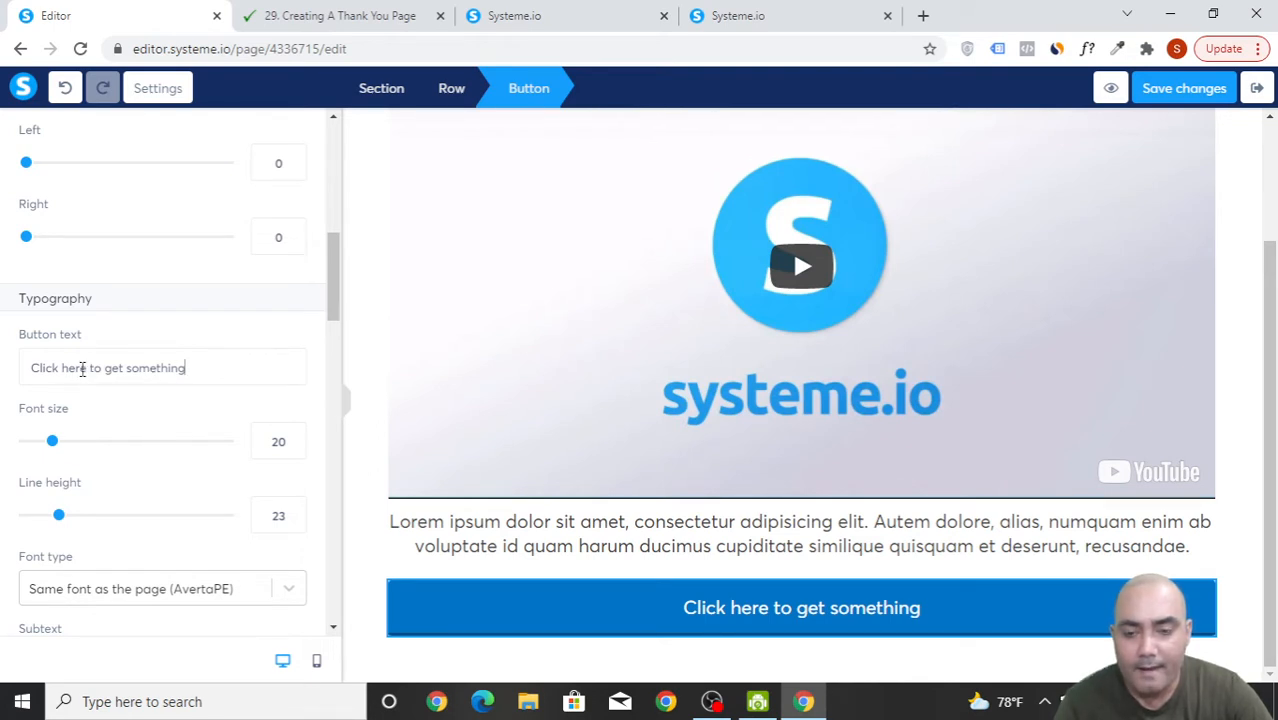
key(BackSpace)
text(H)
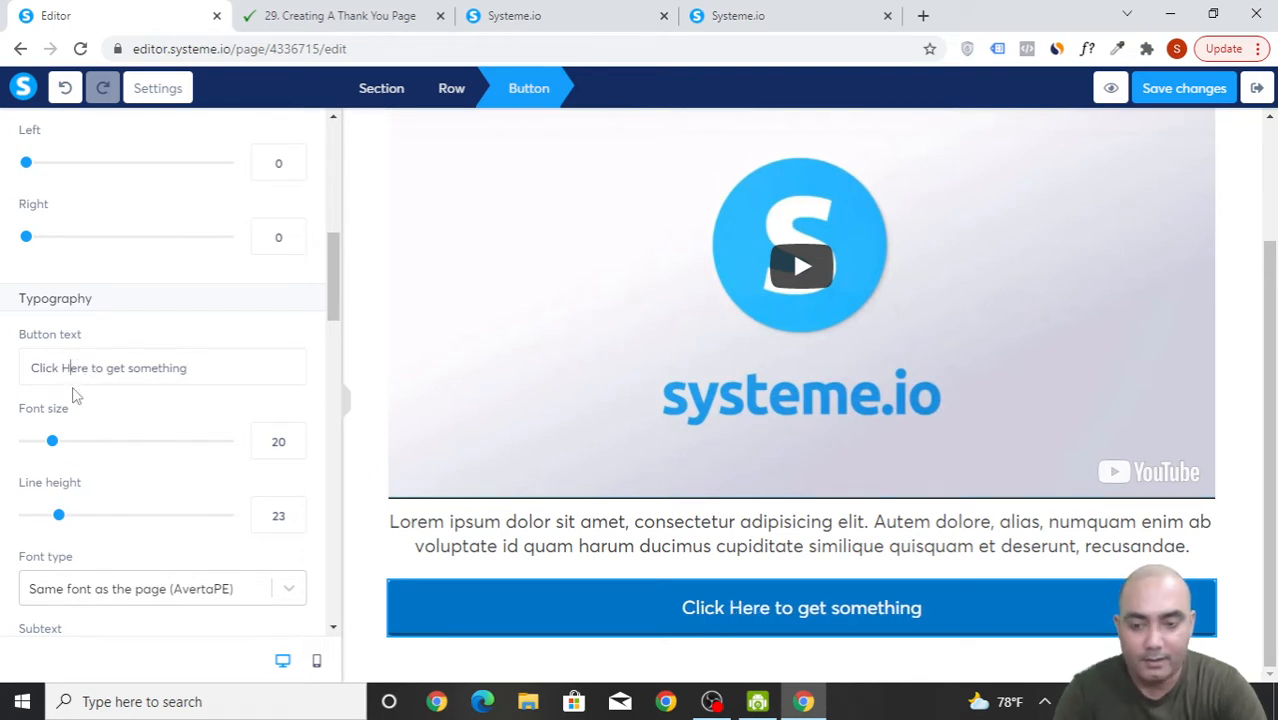
key(BackSpace)
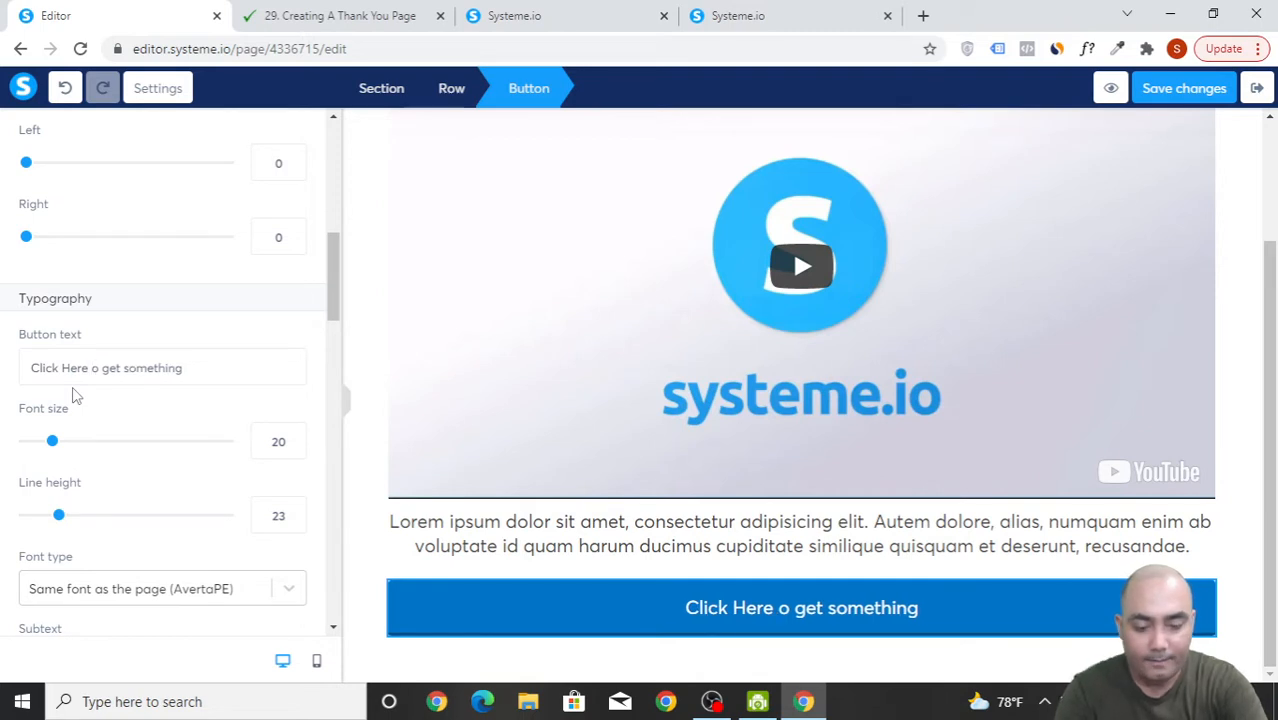
text(T)
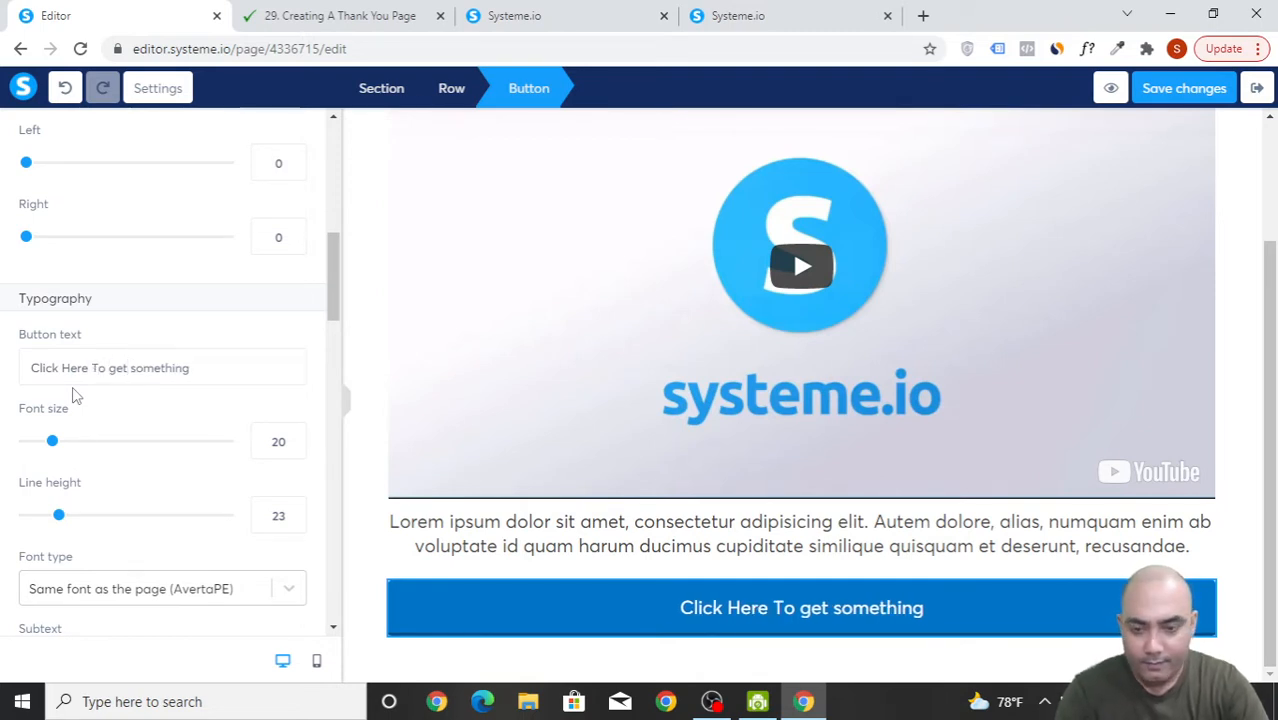
key(BackSpace)
text(G)
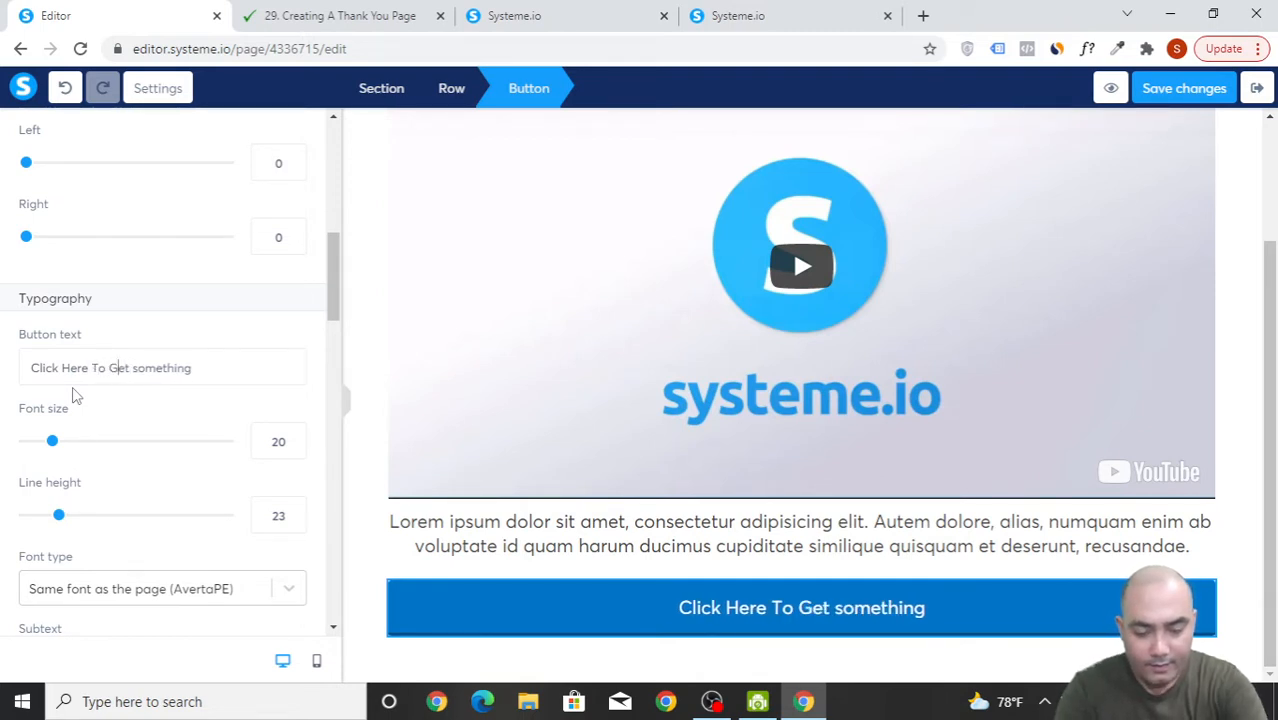
key(BackSpace)
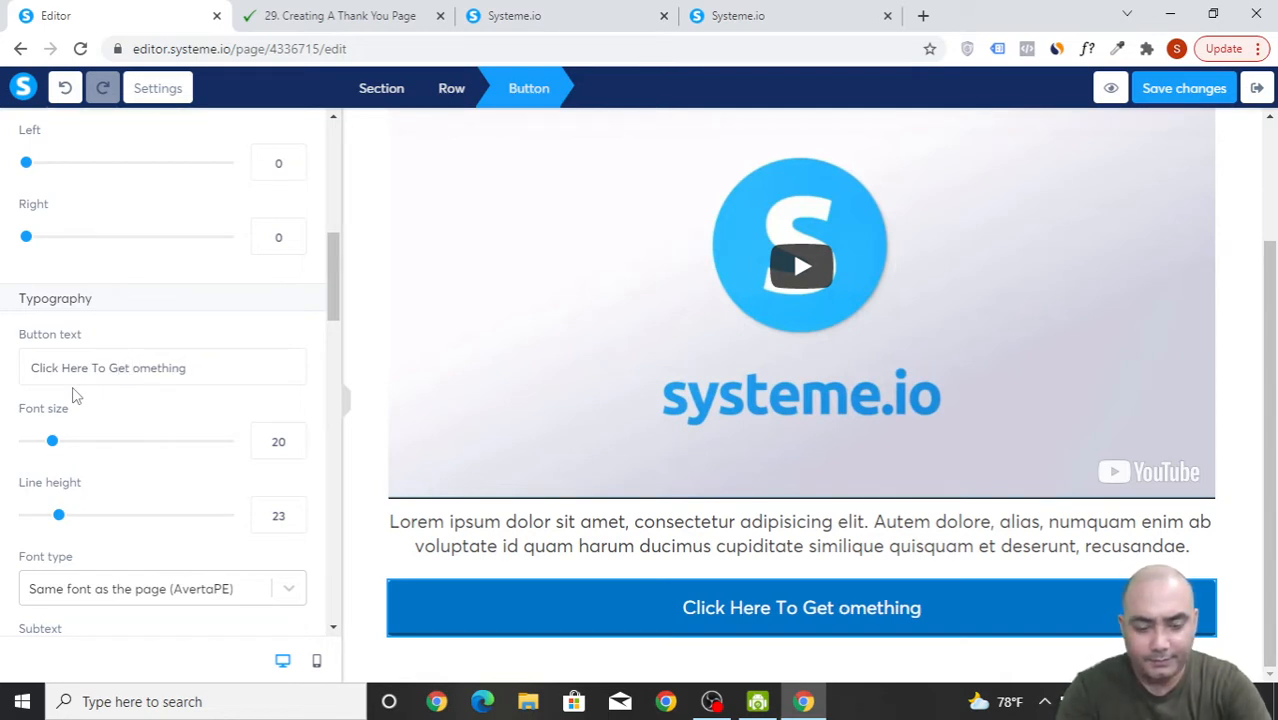
text(S)
- Add the angle-double-right icon after the button's text and save the page changes
scroll(113, 410, down, 4)
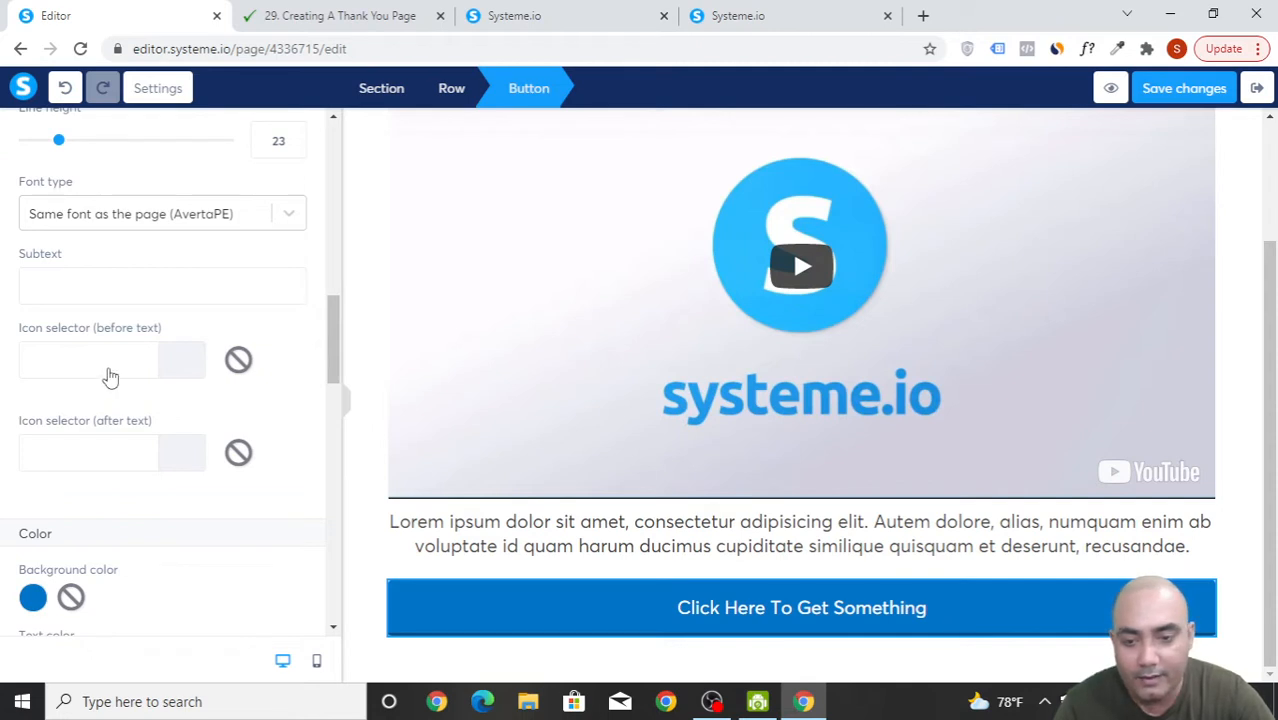
click(127, 456)
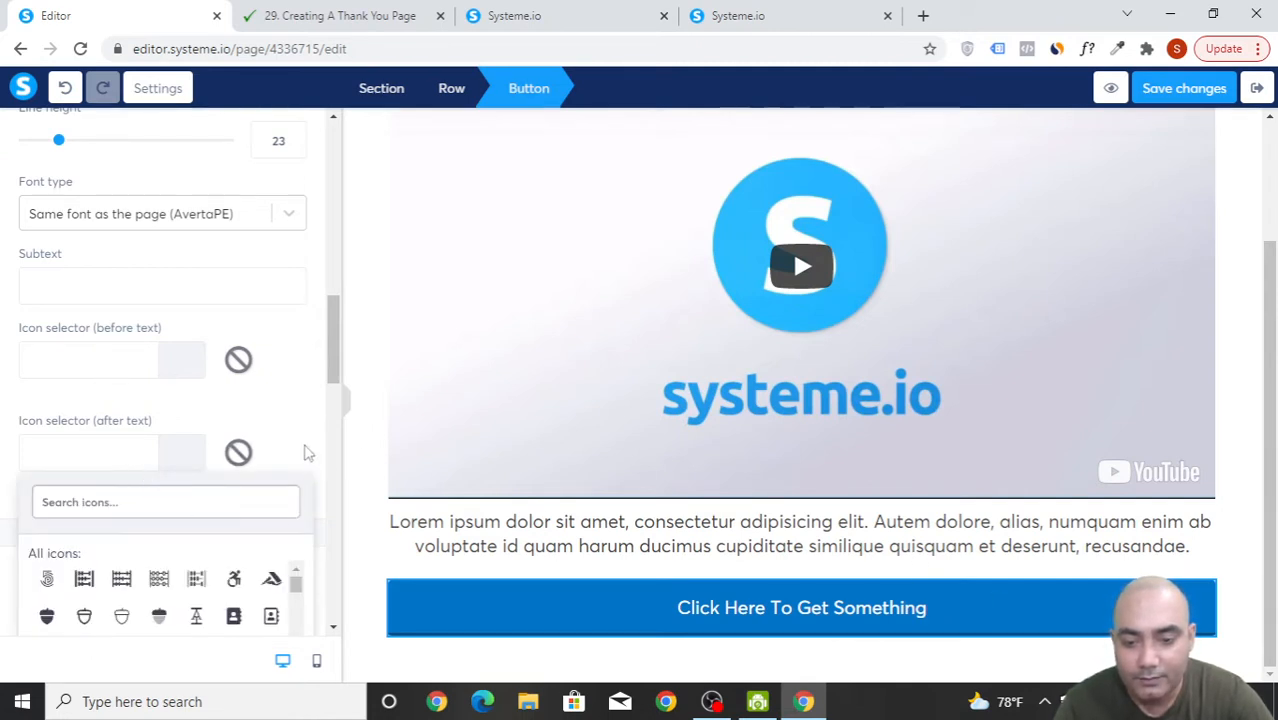
scroll(307, 453, down, 1)
scroll(263, 570, down, 5)
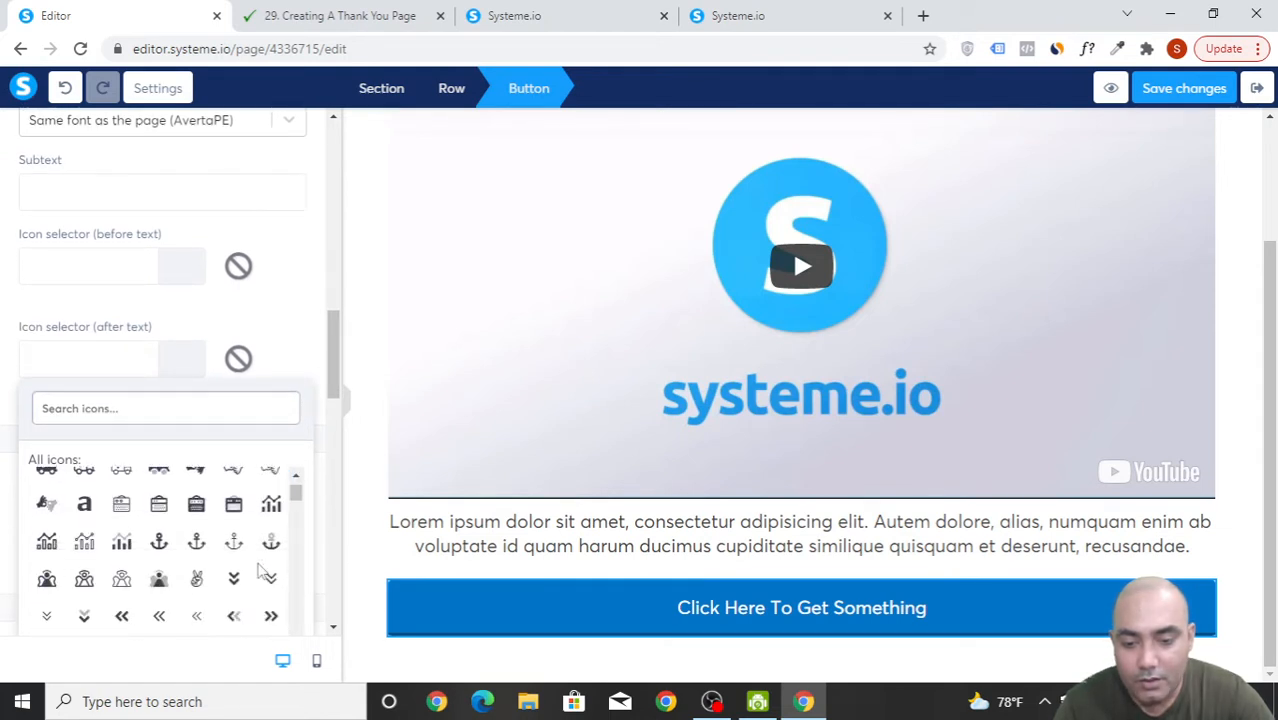
scroll(262, 570, down, 1)
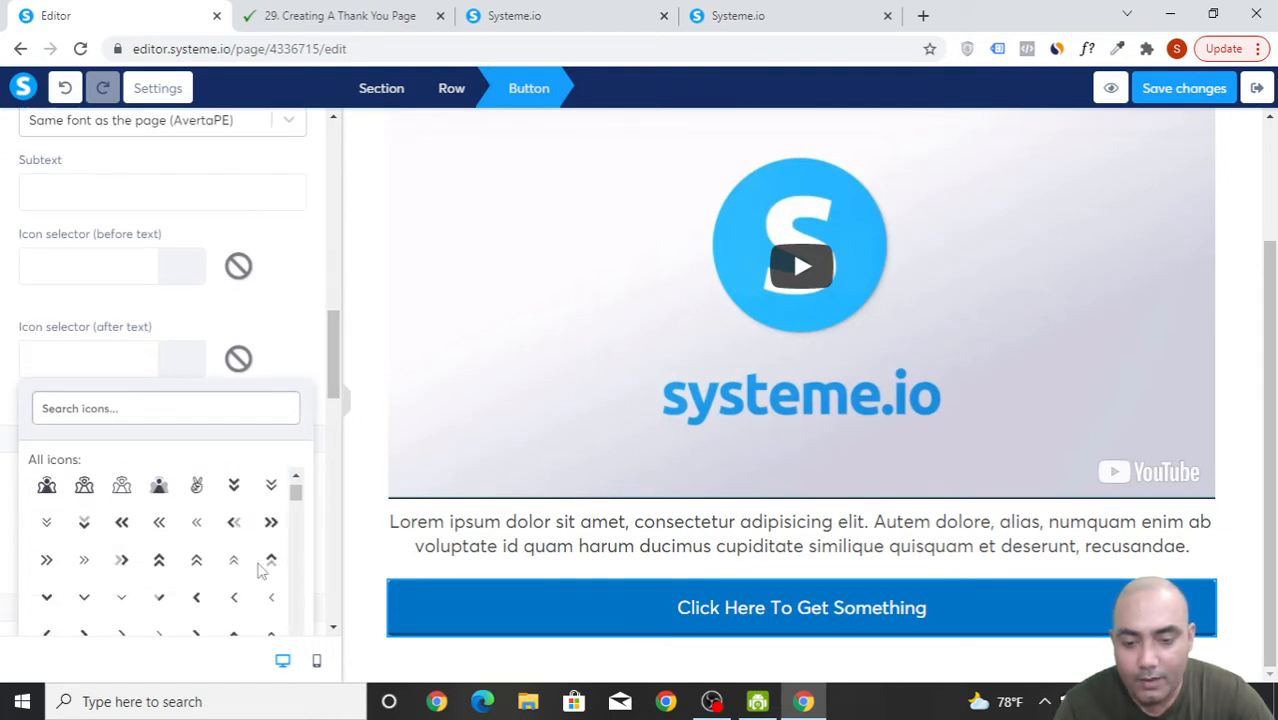
click(121, 562)
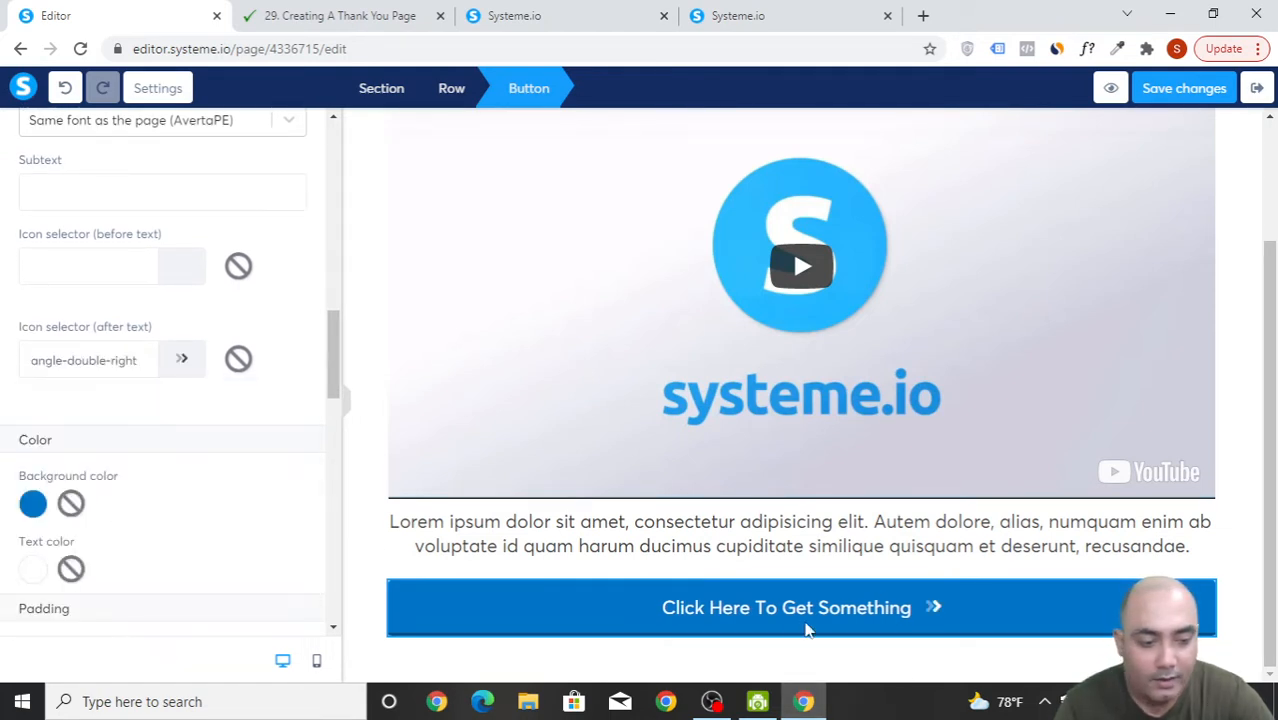
click(1185, 92)
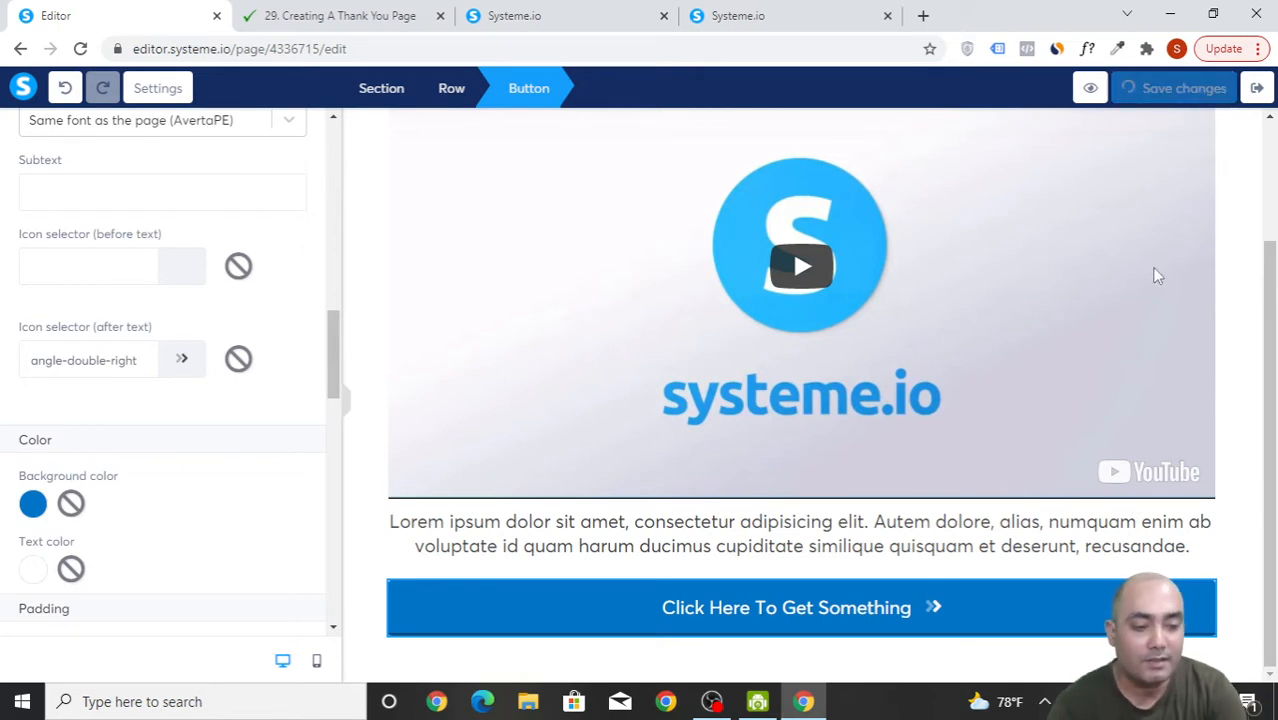
click(1244, 317)
- Insert an image element below the button
scroll(215, 430, down, 5)
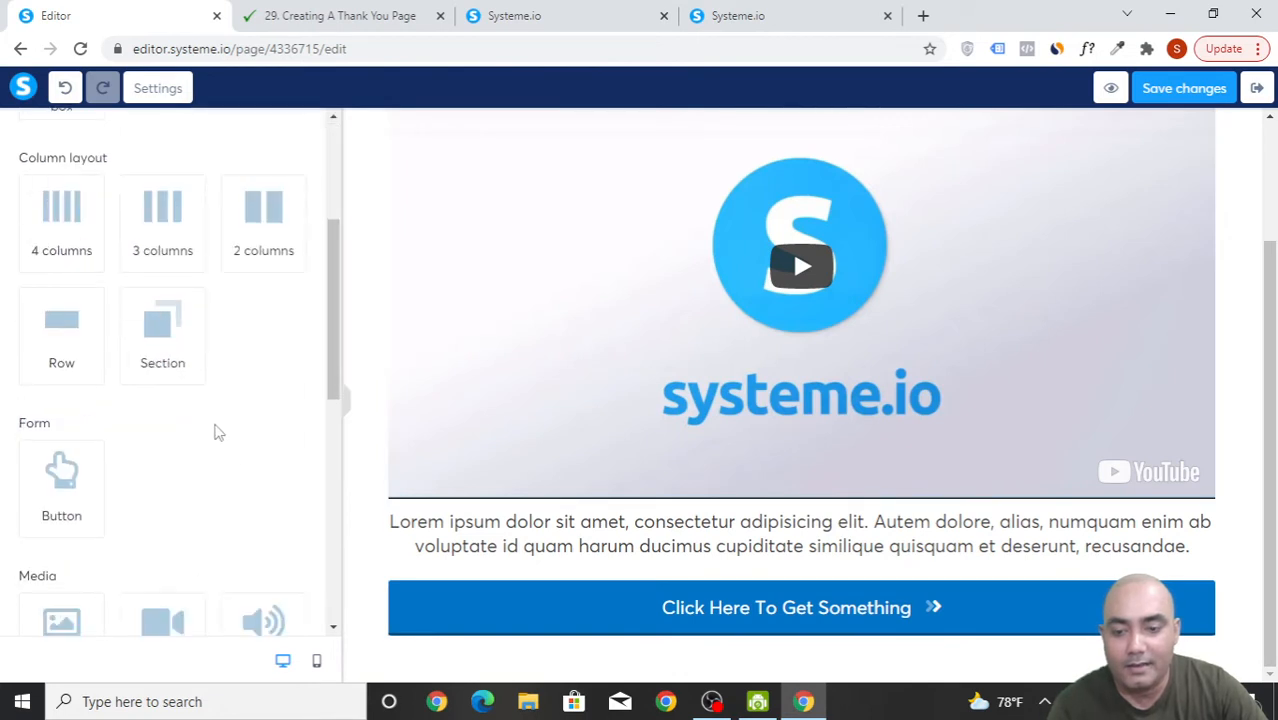
scroll(220, 450, up, 1)
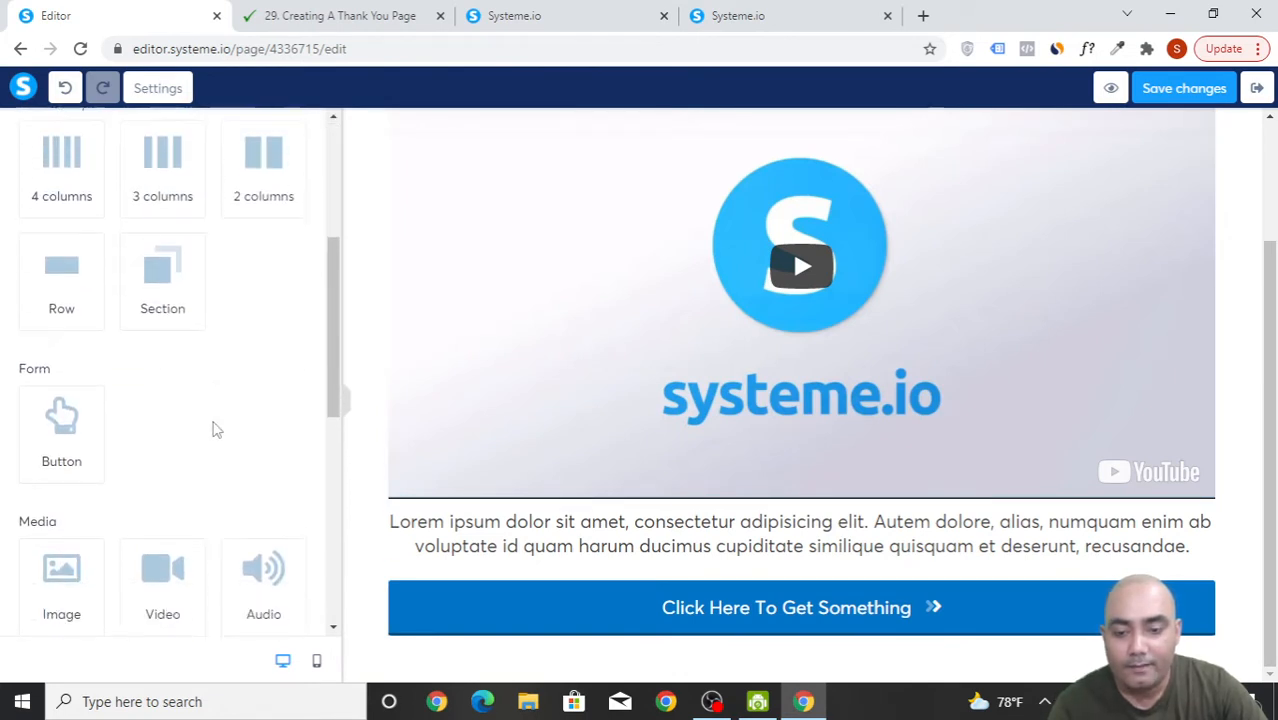
scroll(94, 462, down, 2)
drag(66, 452, 955, 606)
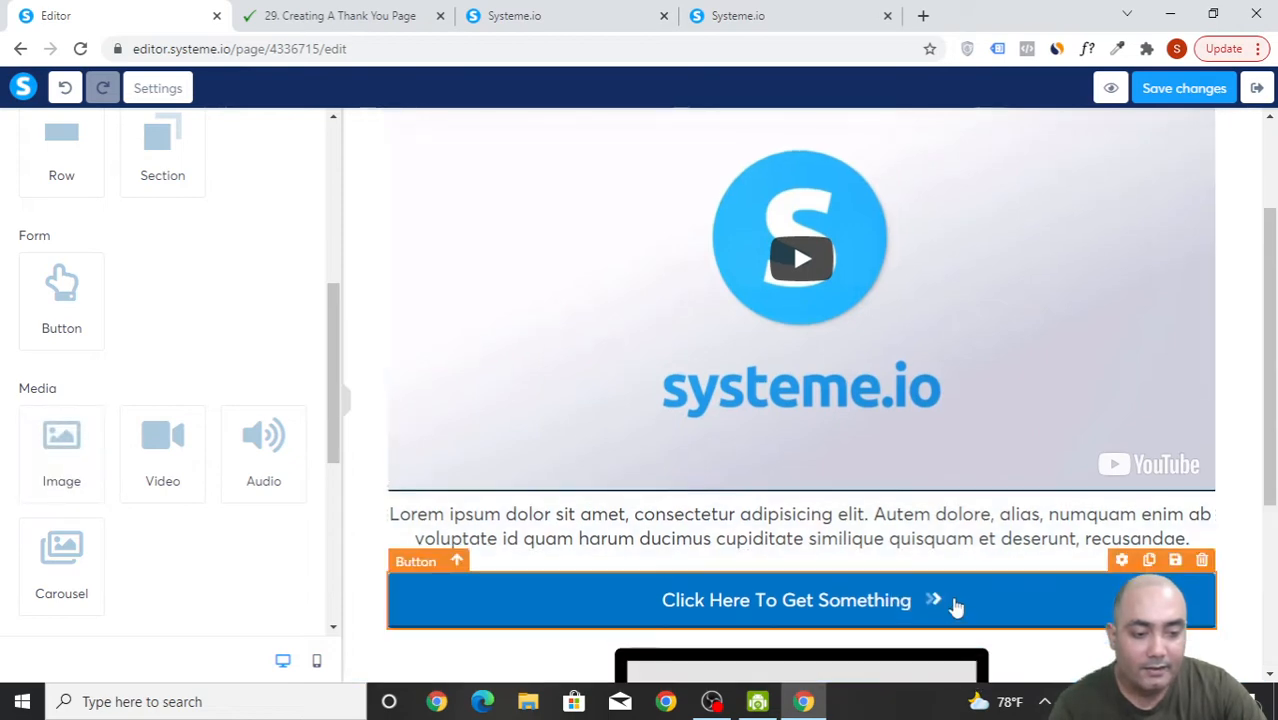
- Delete the image element below the button and the empty row that held it, confirming both deletions
click(1202, 322)
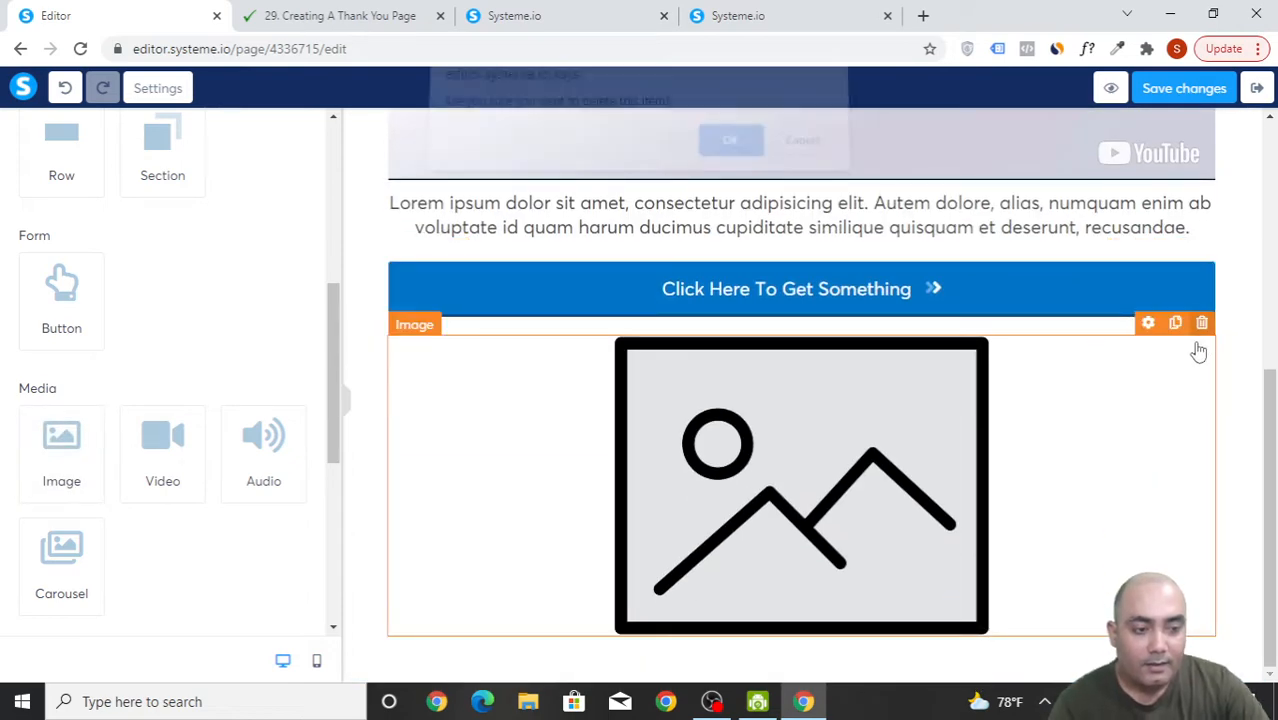
click(731, 155)
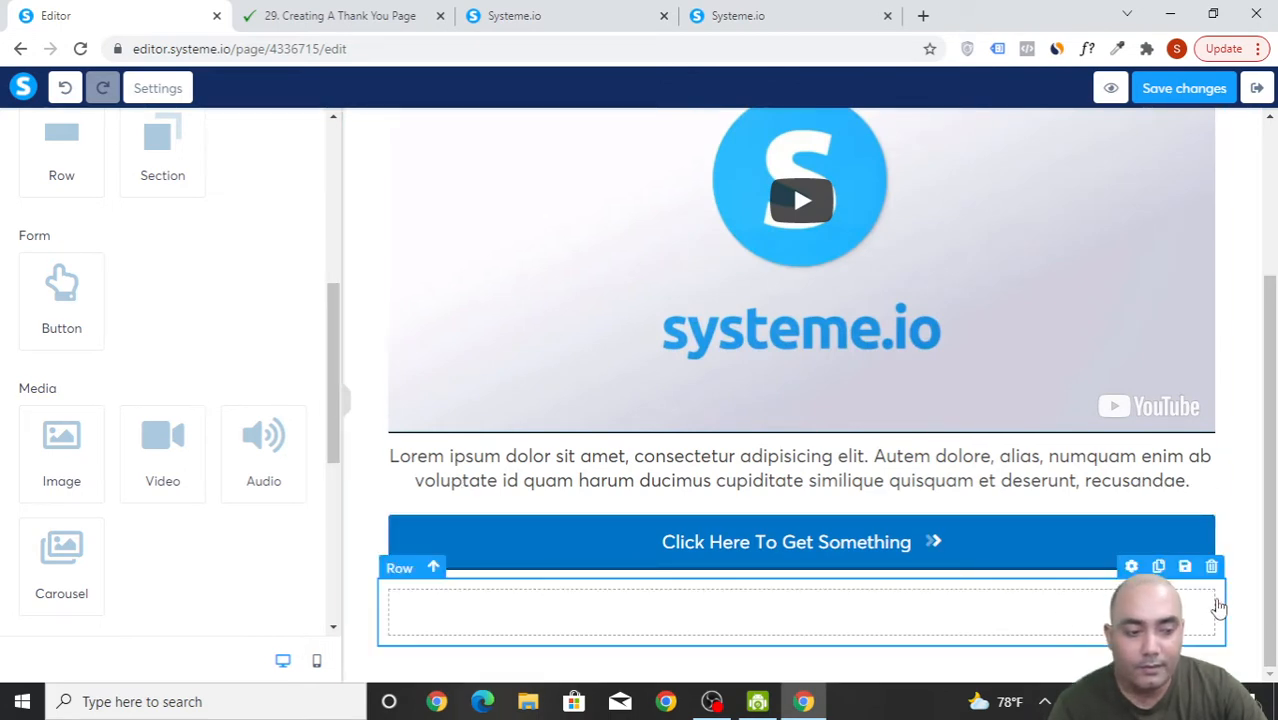
click(1211, 567)
click(730, 152)
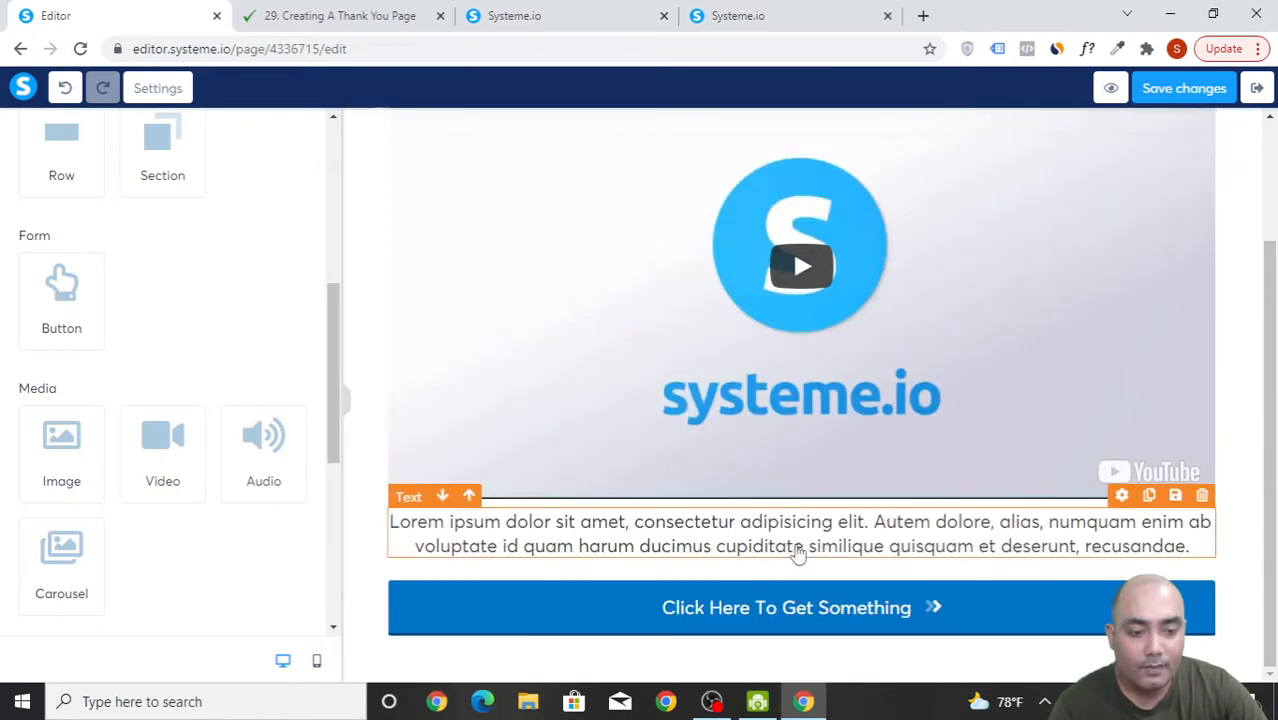
- Insert a two-column row below the "Click Here To Get Something" button
scroll(255, 538, up, 1)
scroll(255, 538, down, 2)
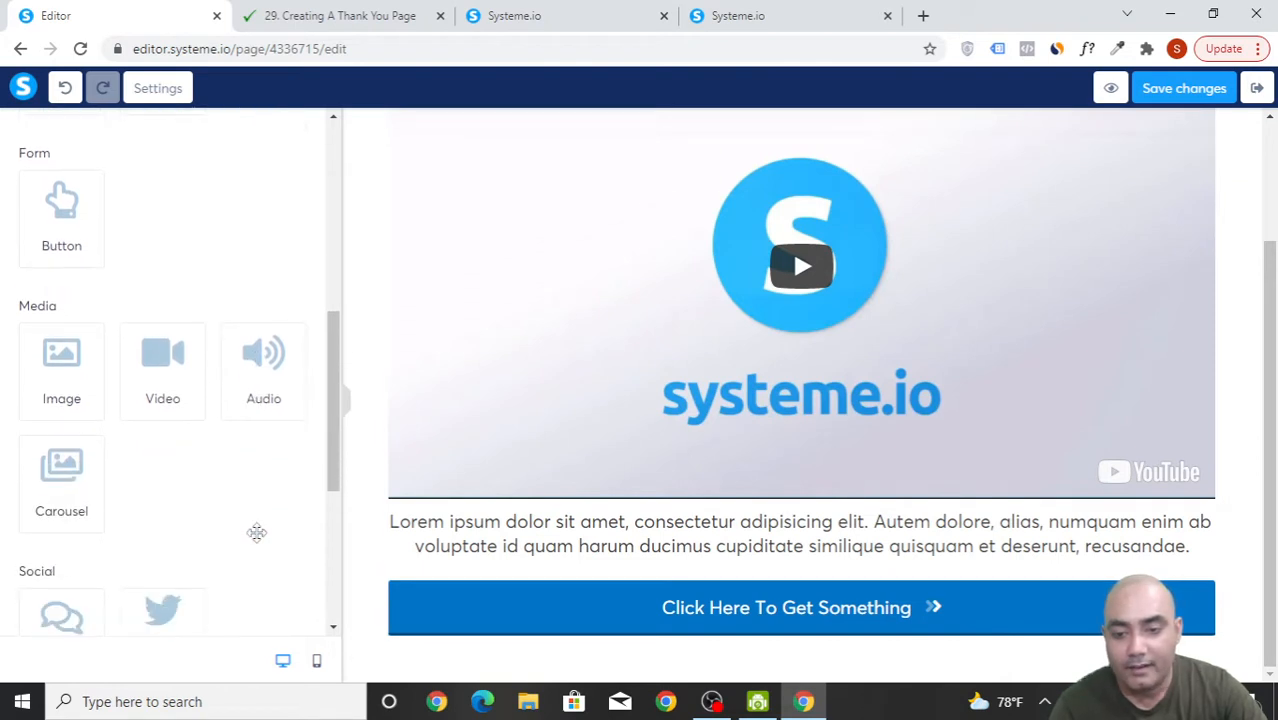
scroll(257, 532, up, 4)
scroll(250, 500, down, 1)
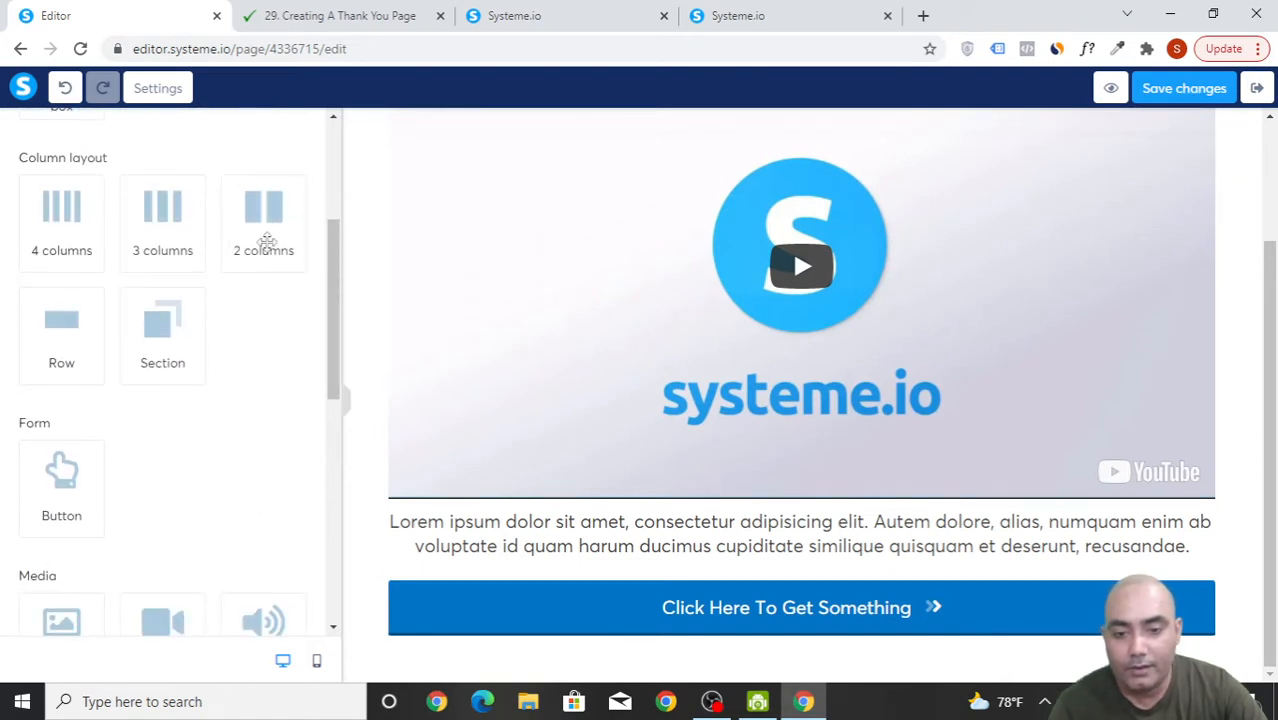
drag(264, 245, 819, 651)
scroll(60, 460, down, 2)
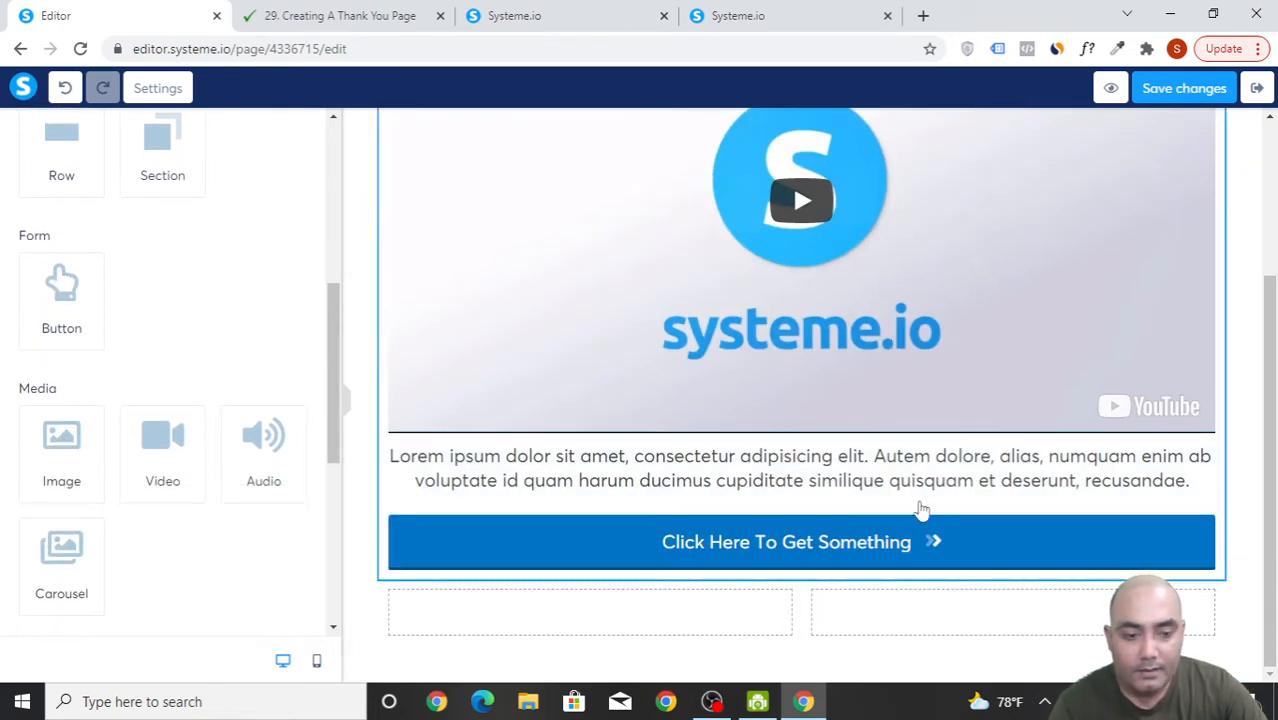
- Duplicate the "Click Here To Get Something" button twice and place one copy in each column of the new row
mouse_move(911, 537)
click(1150, 510)
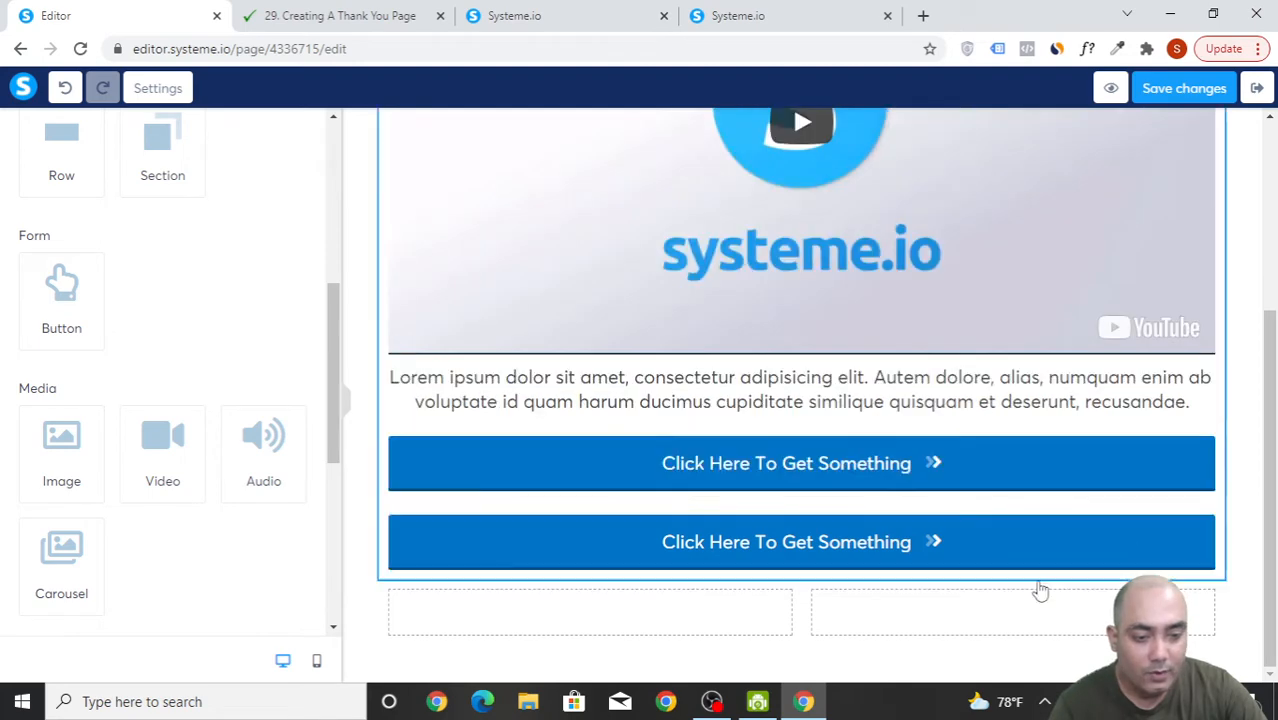
drag(813, 548, 667, 610)
mouse_move(1175, 508)
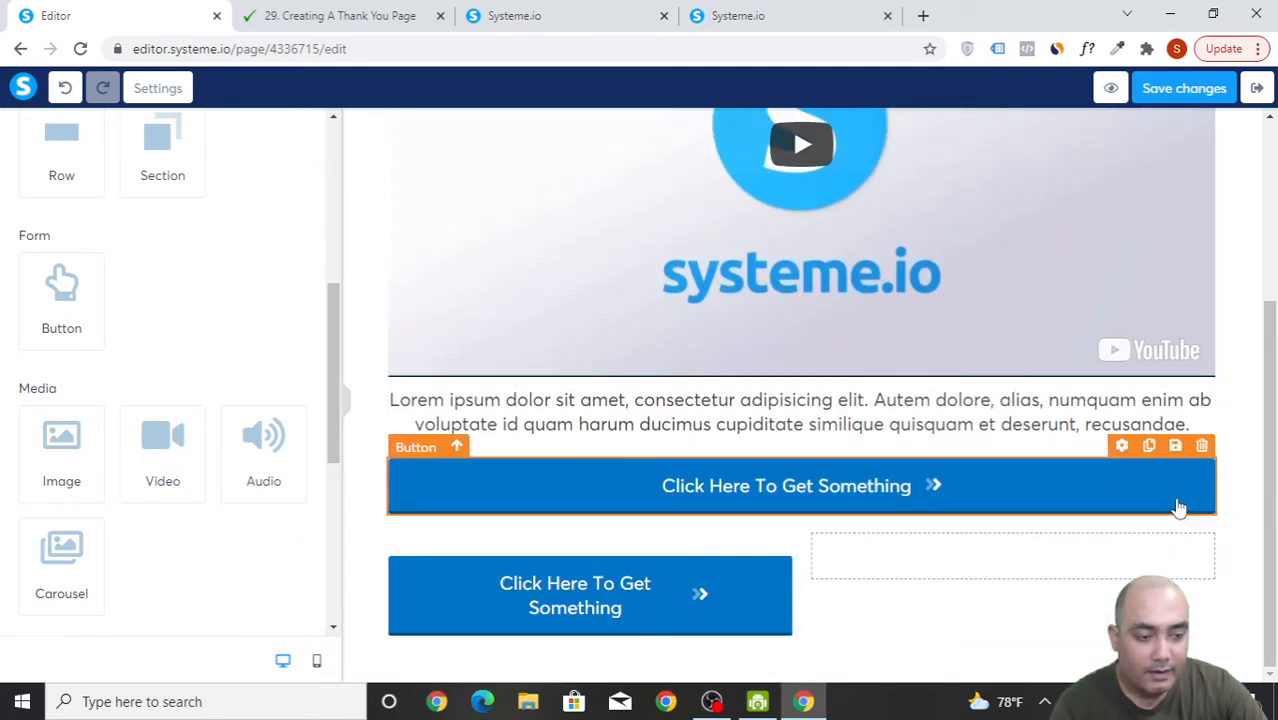
click(1149, 446)
drag(884, 491, 1066, 566)
mouse_move(1121, 496)
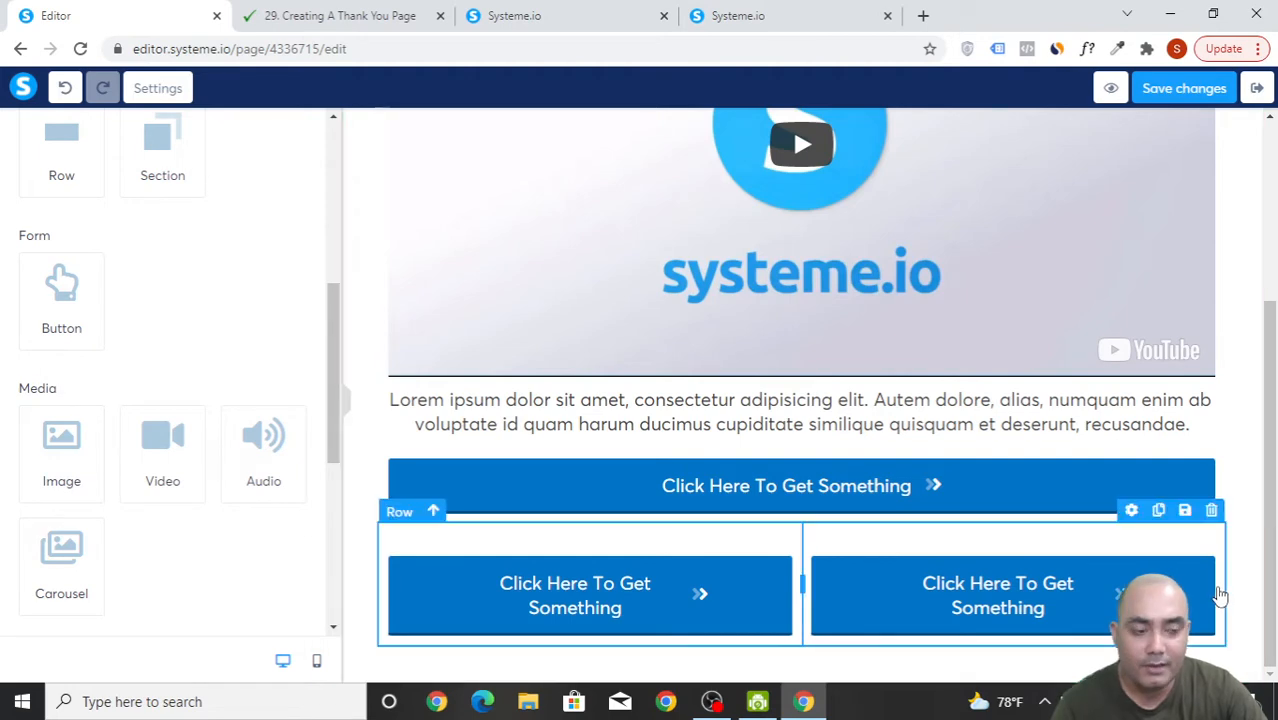
- Delete the two-column row with its two button copies, confirm the deletion, and save the page changes
click(1211, 510)
click(738, 168)
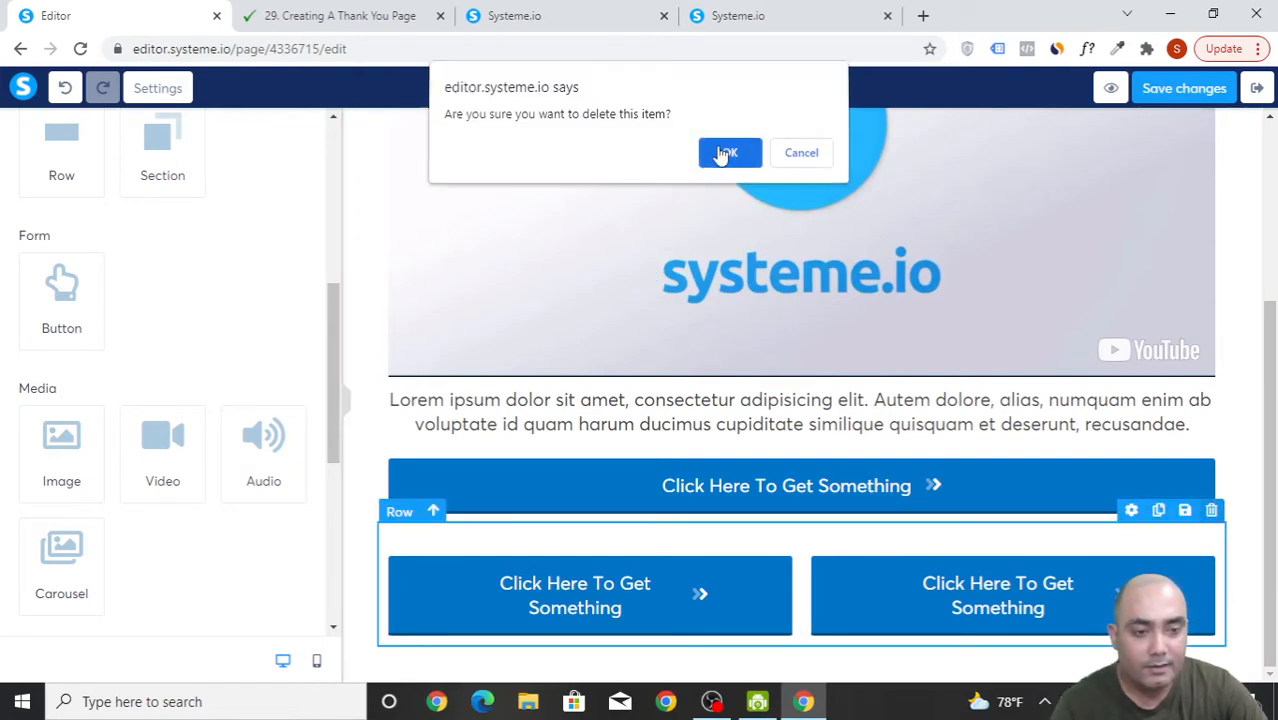
scroll(1020, 447, up, 2)
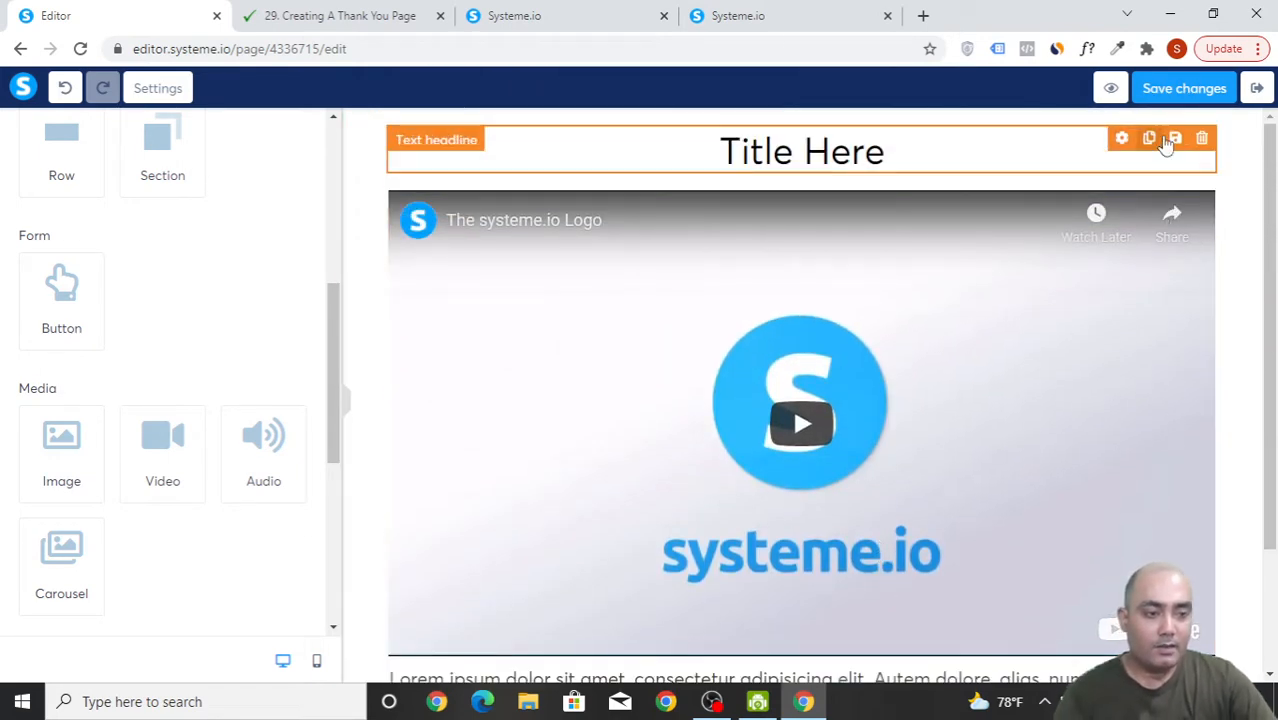
click(1204, 95)
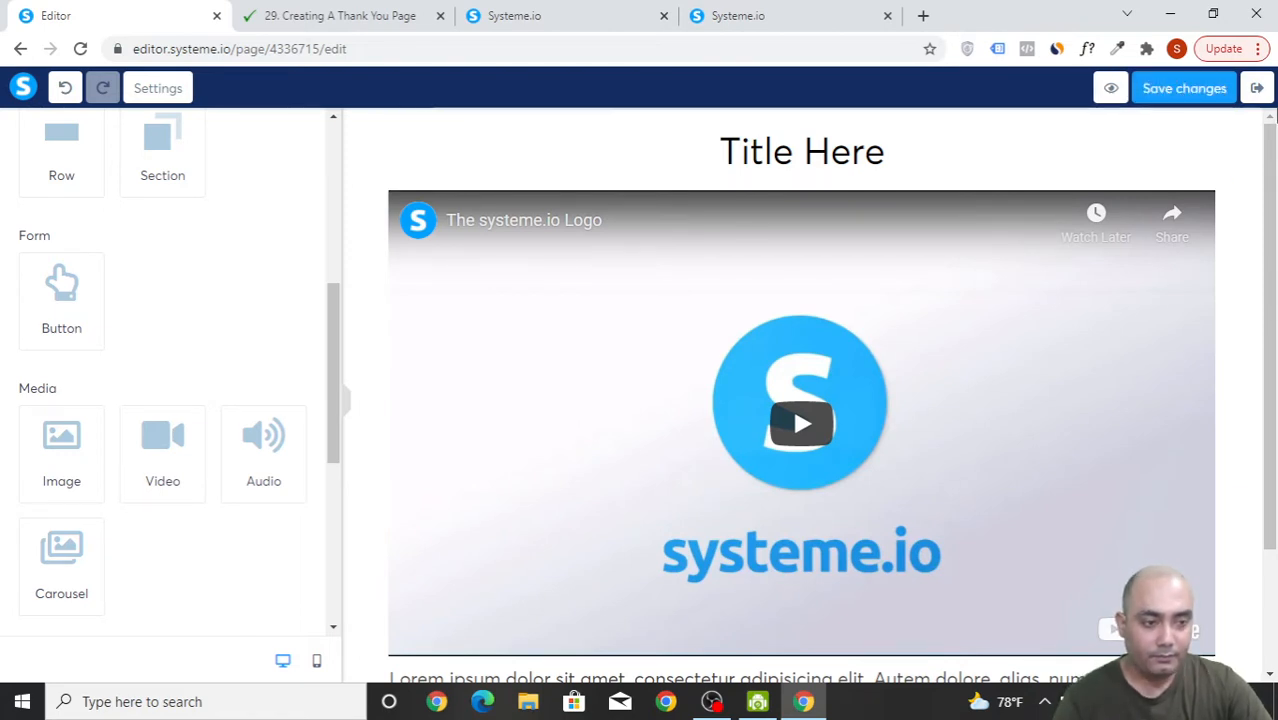
- Exit the page editor, preview "My 1st Course" from its curriculum, and close the preview
click(1258, 89)
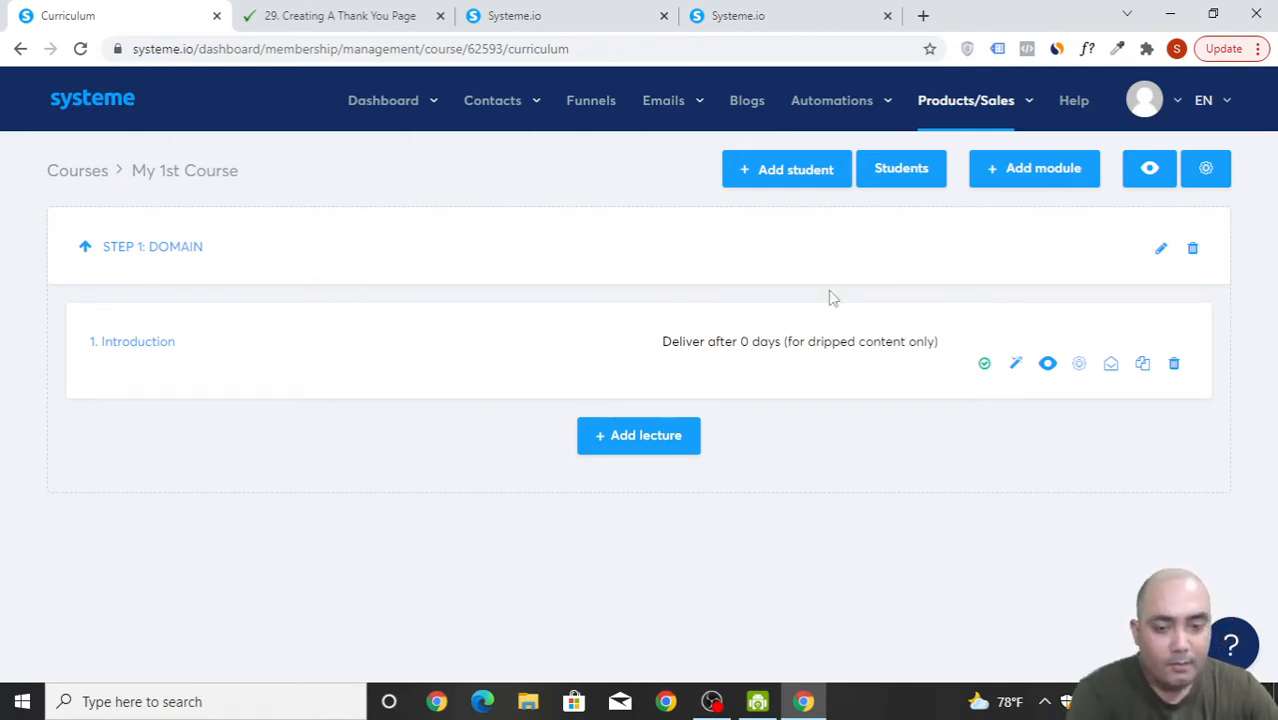
click(1152, 171)
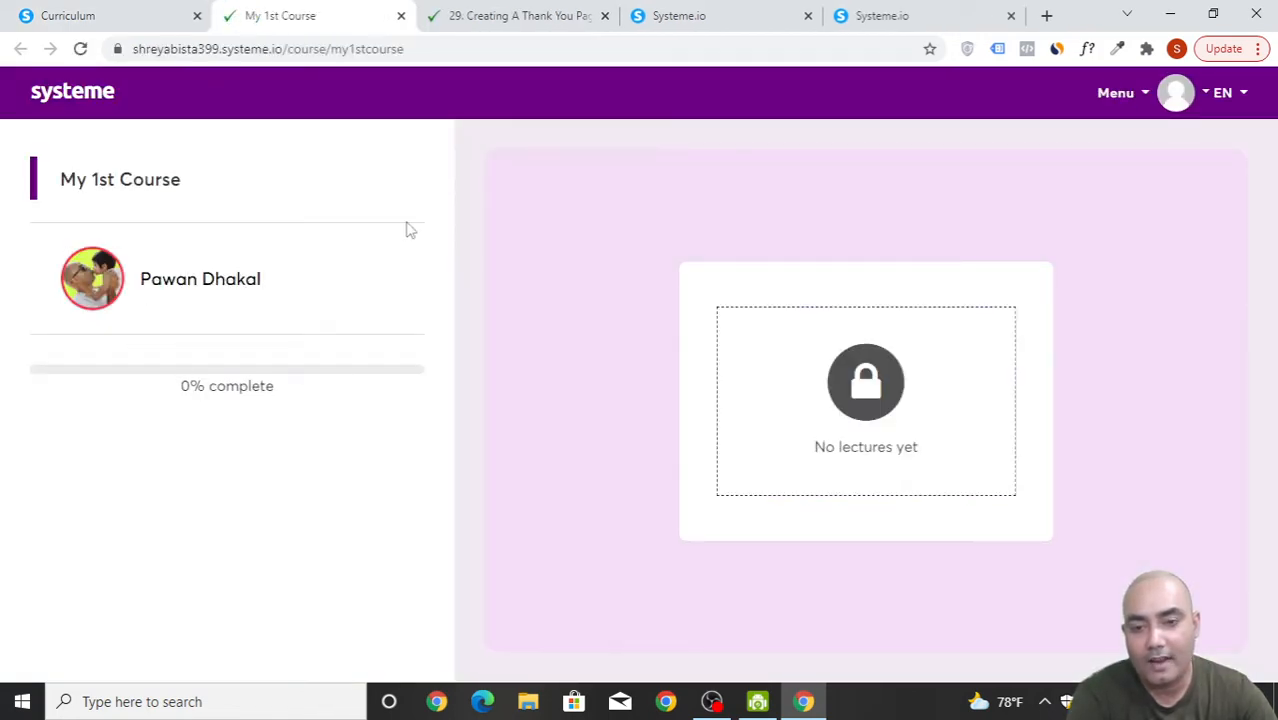
click(401, 16)
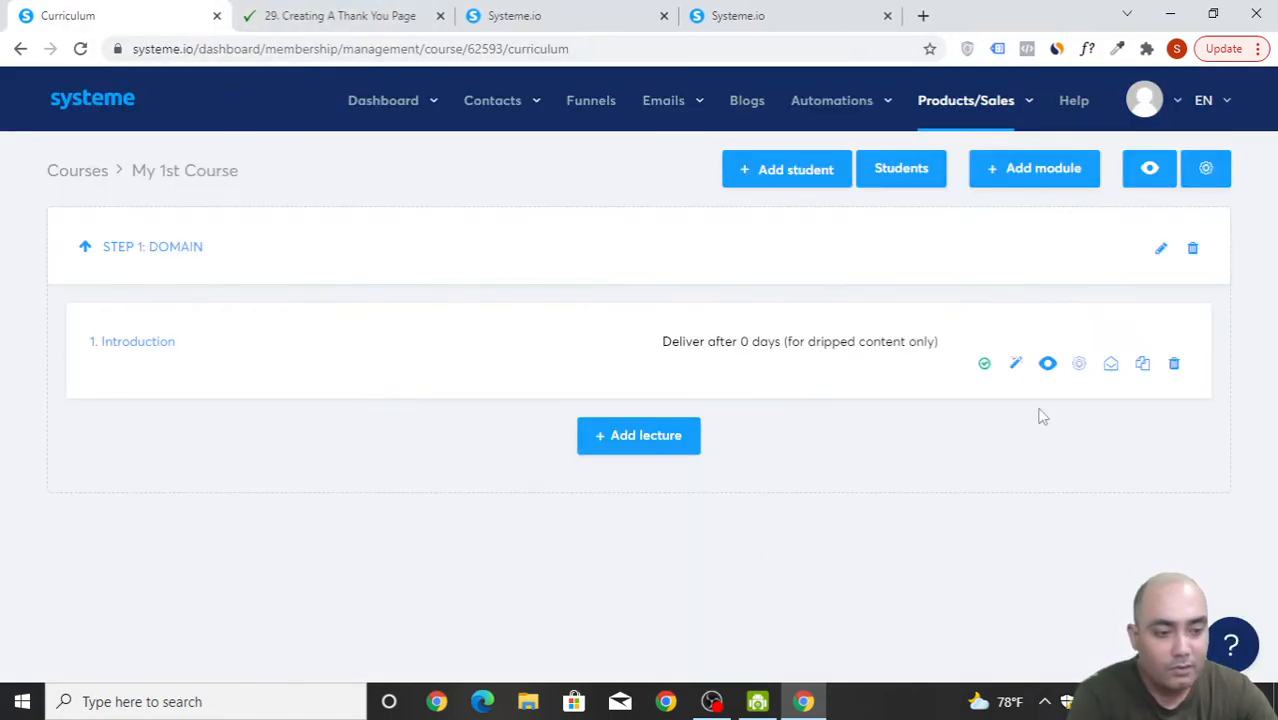
- Activate the "1. Introduction" lecture, preview the course again, and return to the curriculum
click(984, 365)
click(592, 438)
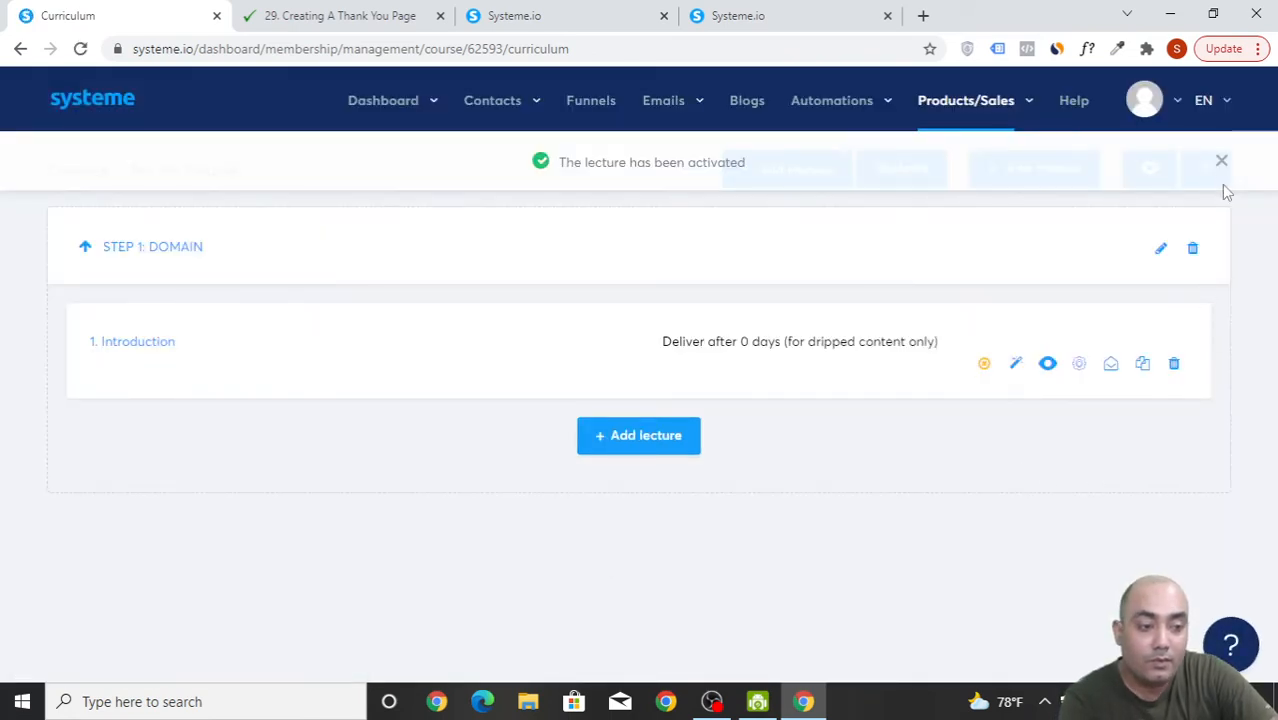
click(1221, 163)
click(1152, 168)
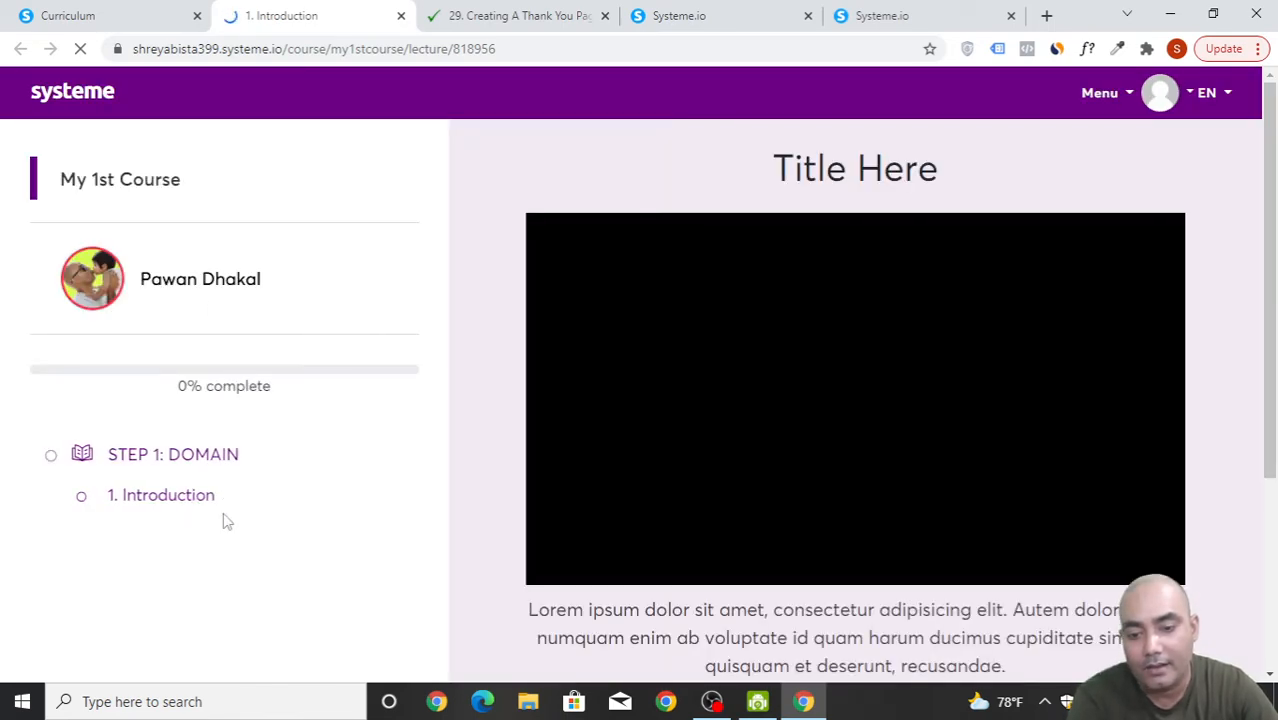
click(20, 6)
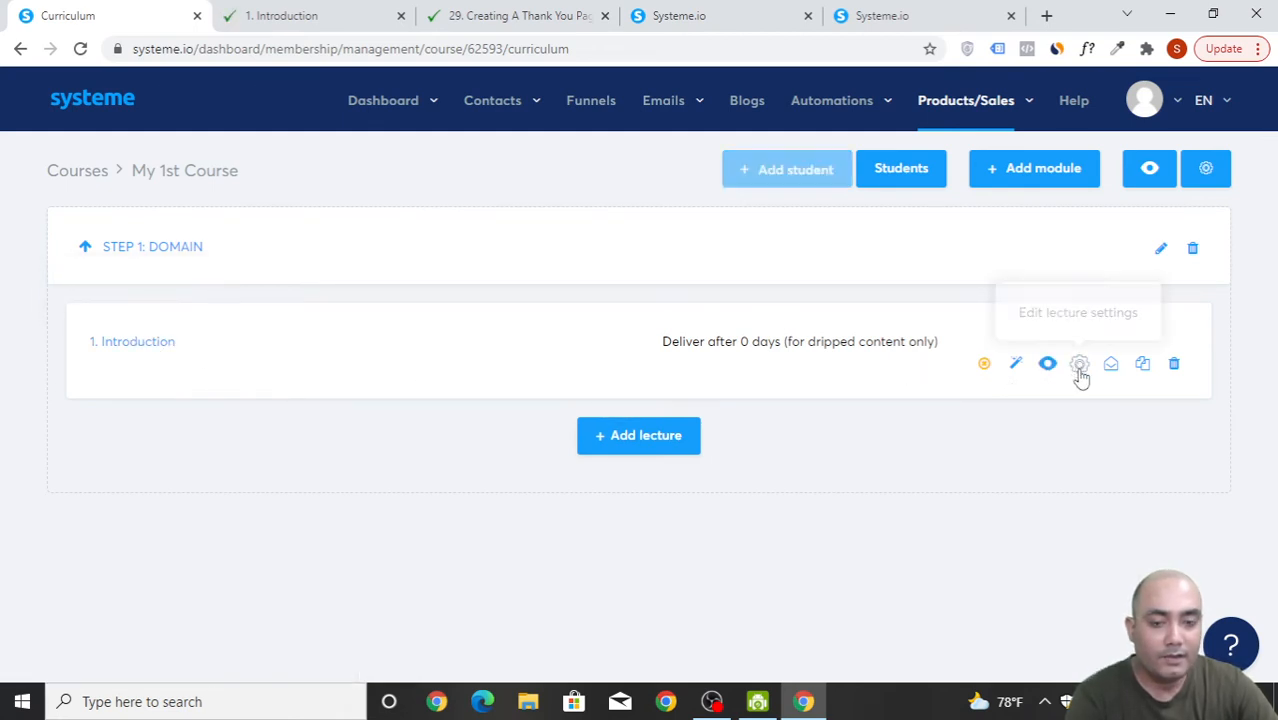
- Rename the "1. Introduction" lecture to "1. Intro" in its settings and save
click(786, 383)
drag(562, 349, 499, 349)
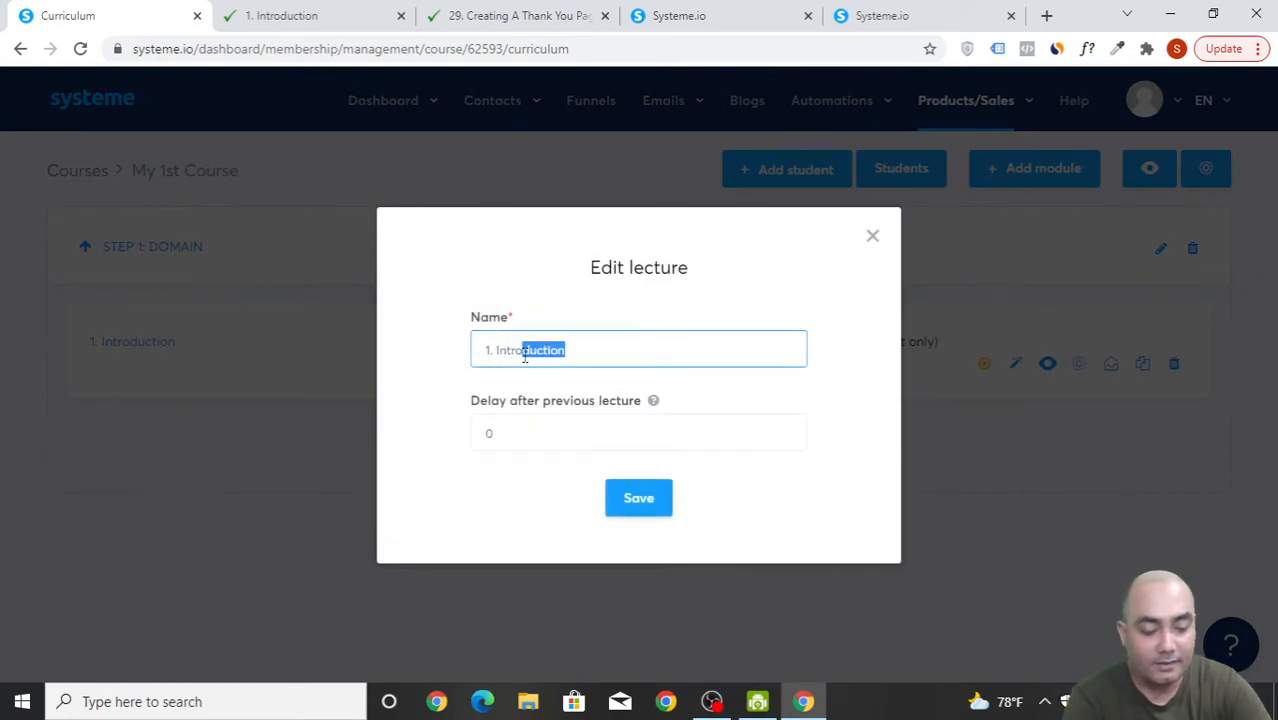
key(BackSpace)
click(639, 500)
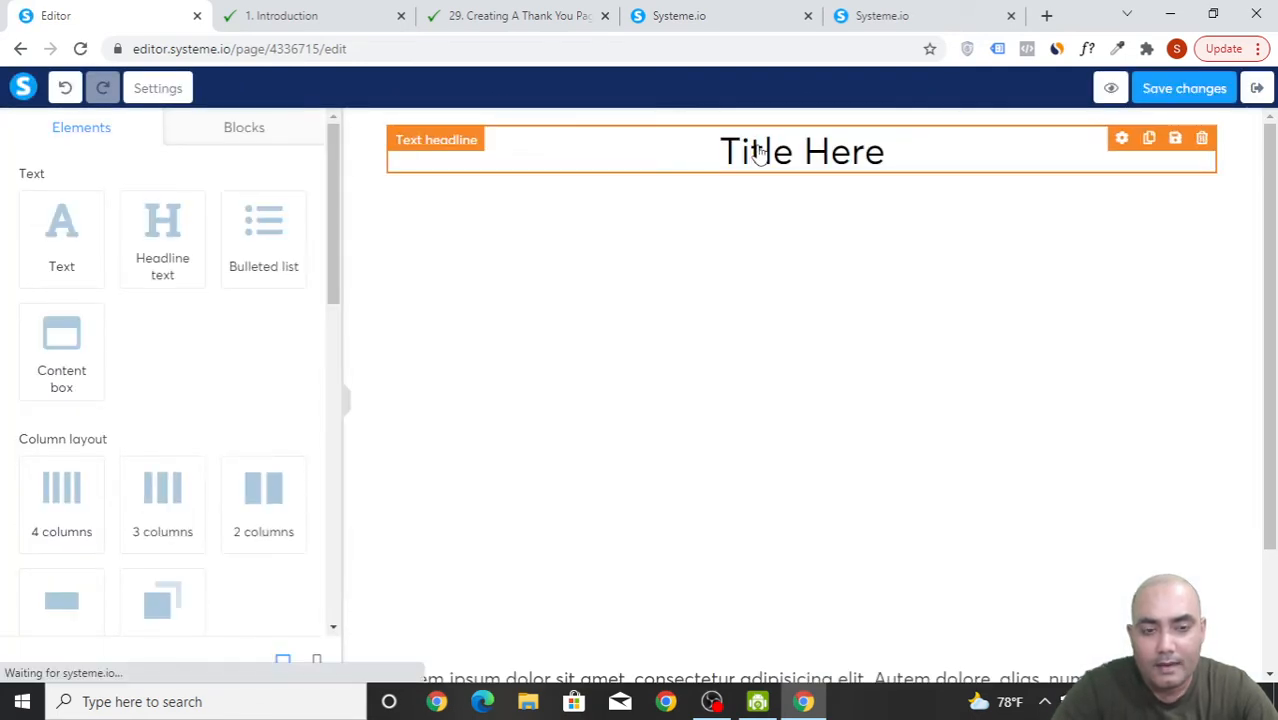
- Replace the "Title Here" headline on the lecture page with "1. Intro"
click(771, 155)
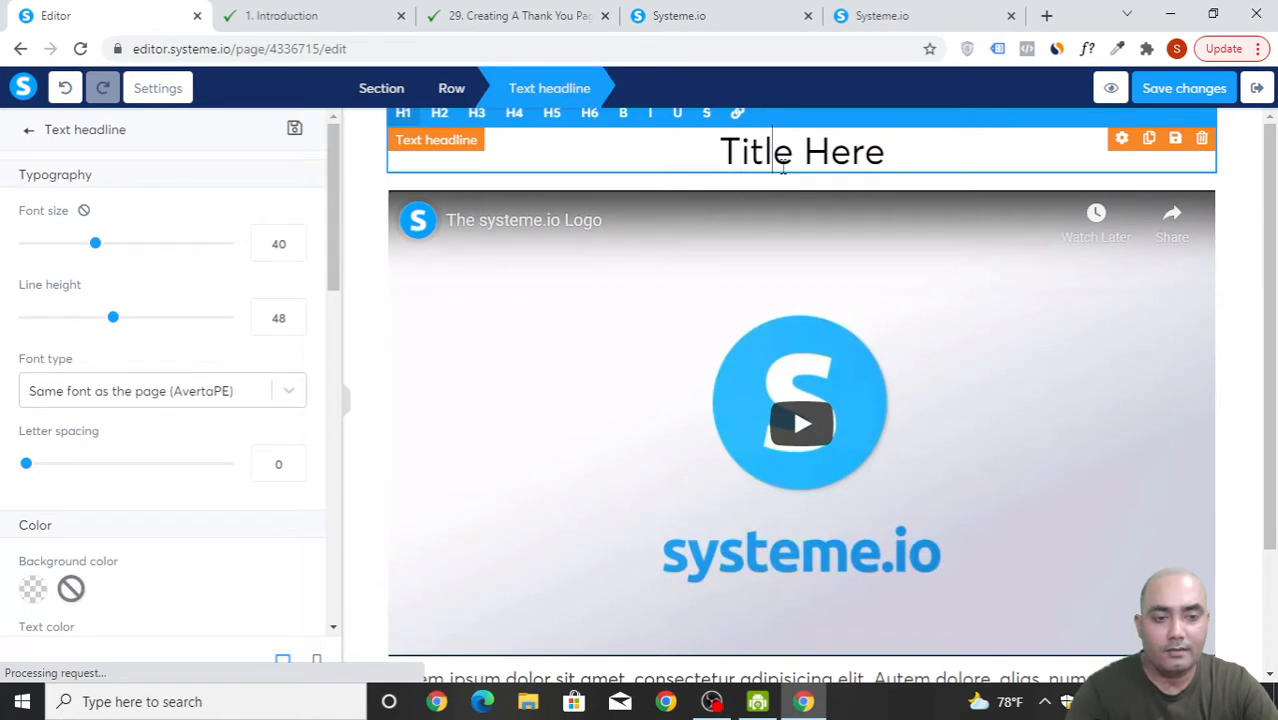
key(ctrl+a)
key(BackSpace)
text(Intro)
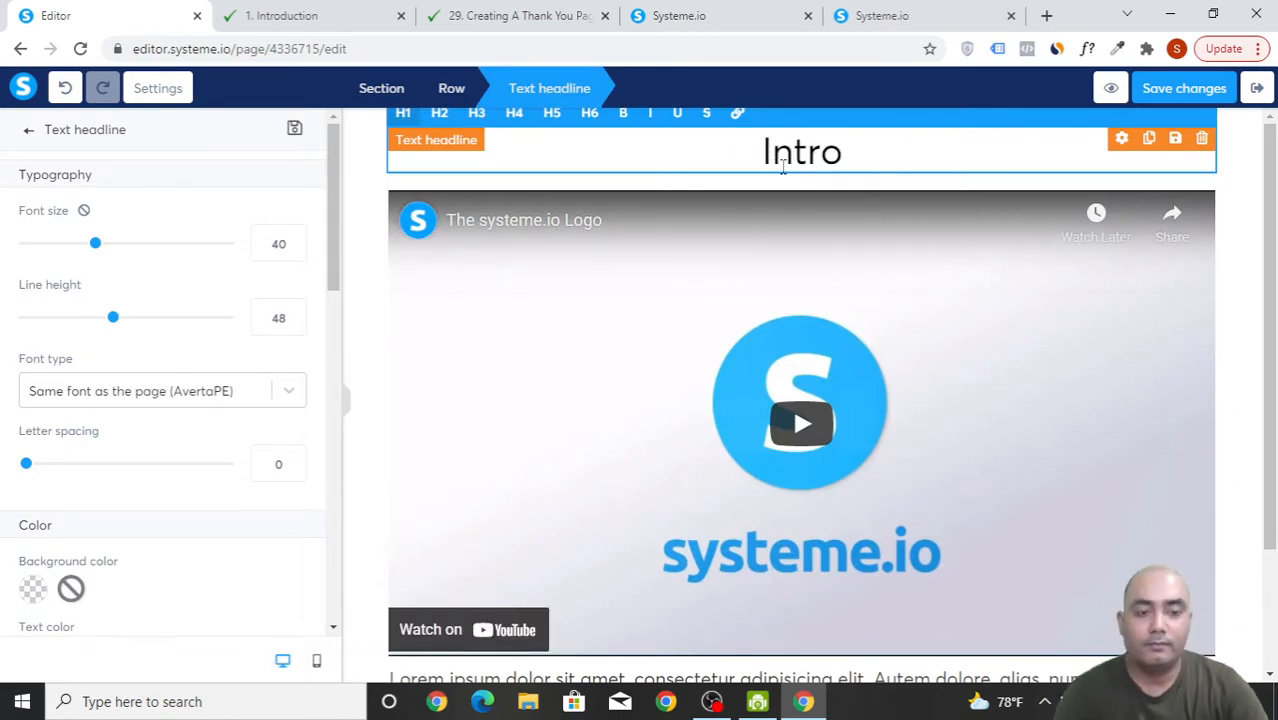
click(763, 152)
text(1.)
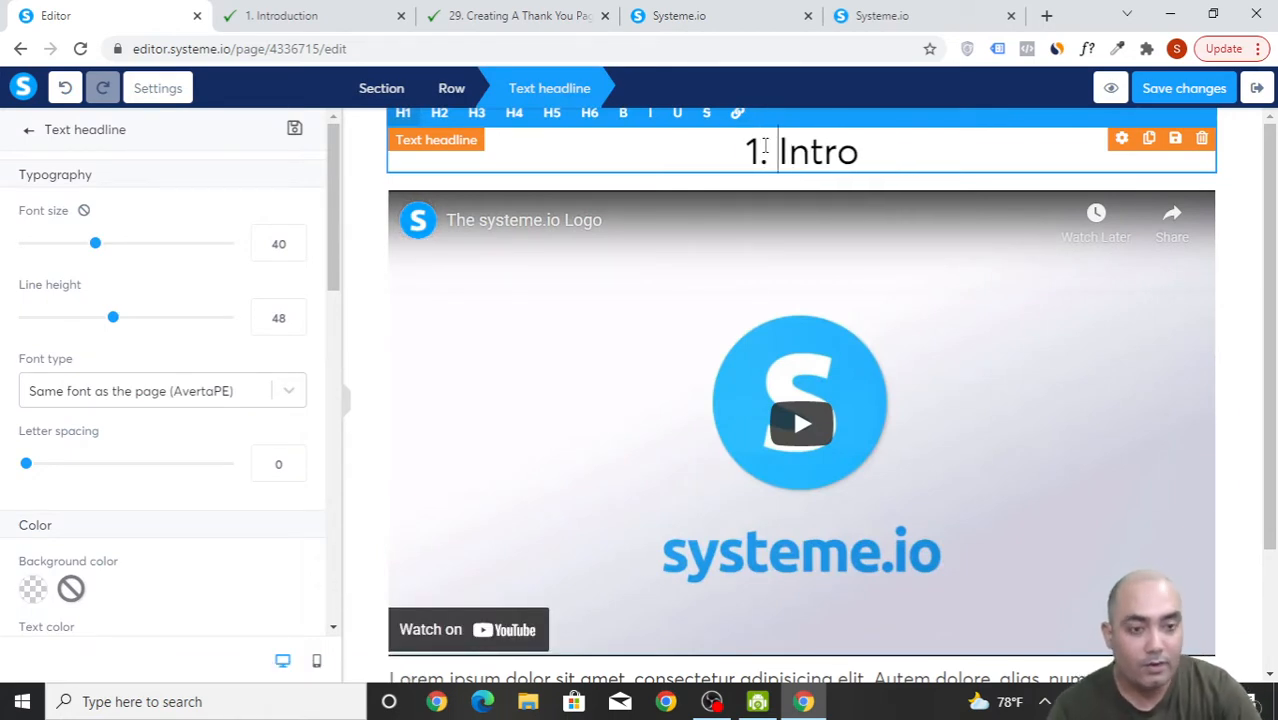
click(1036, 359)
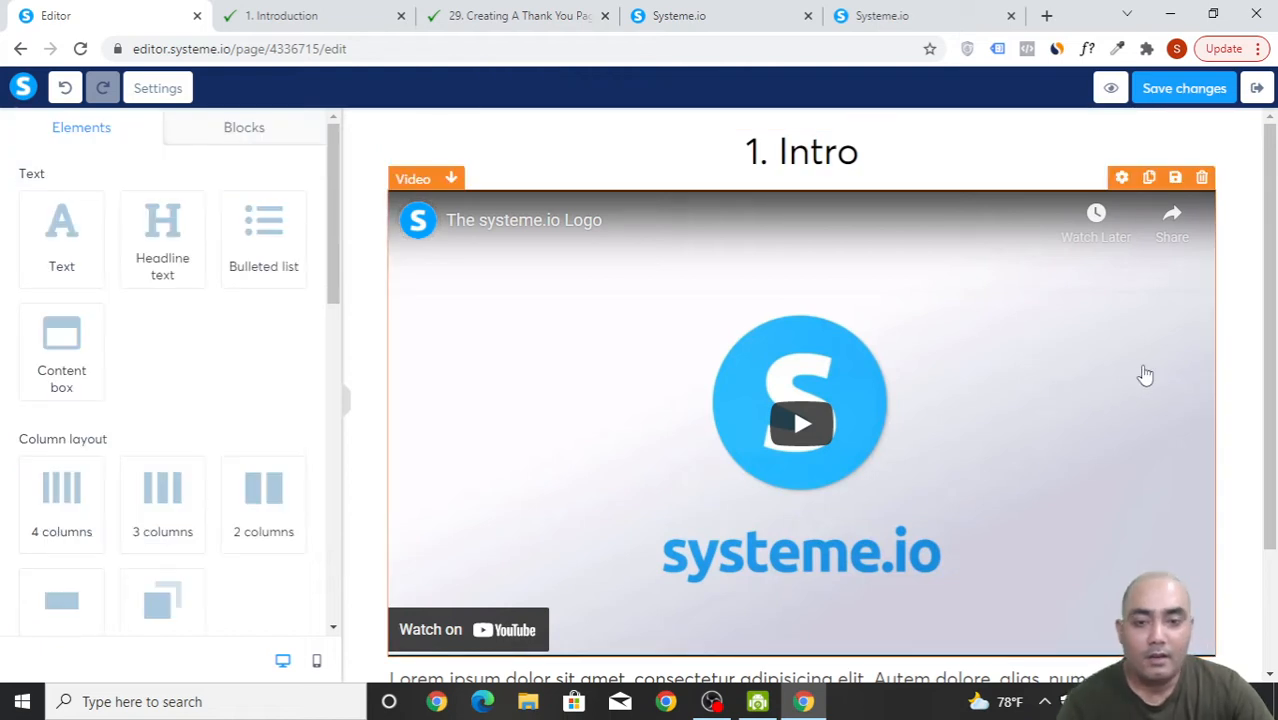
- Open the lecture video's settings and examine its direct-link URL and video type
click(1122, 179)
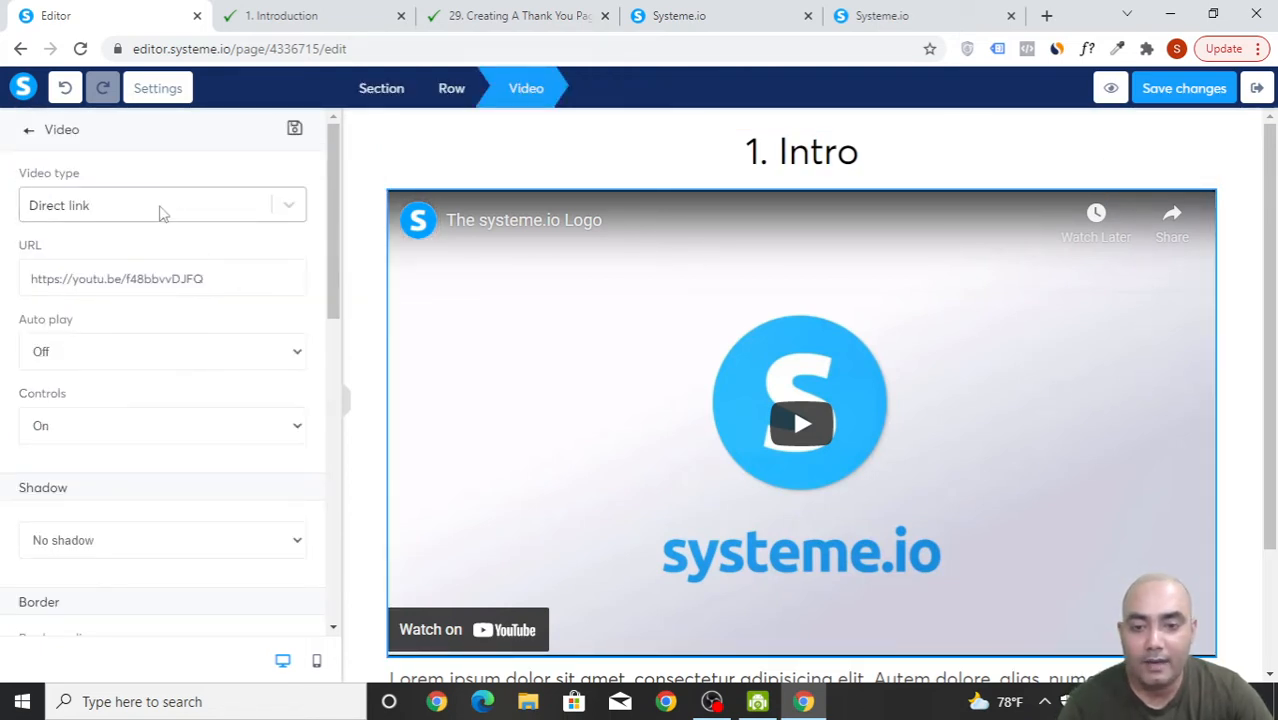
drag(243, 277, 62, 278)
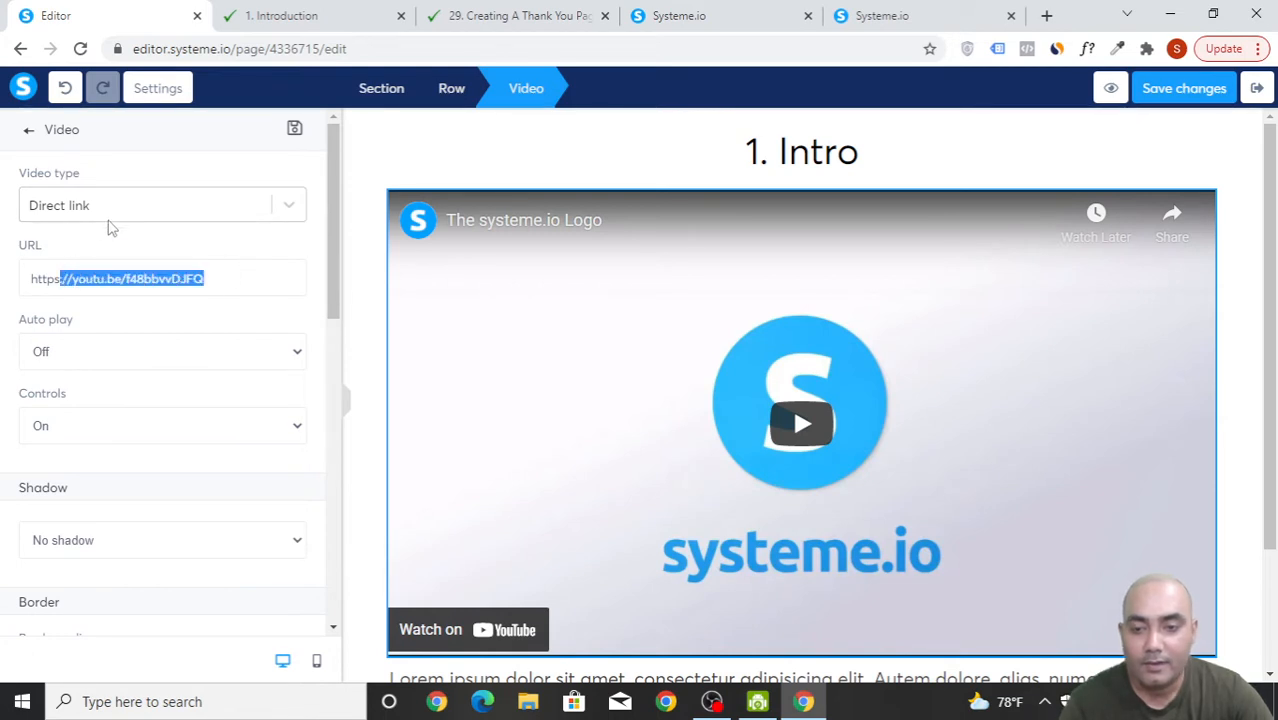
click(115, 215)
click(215, 177)
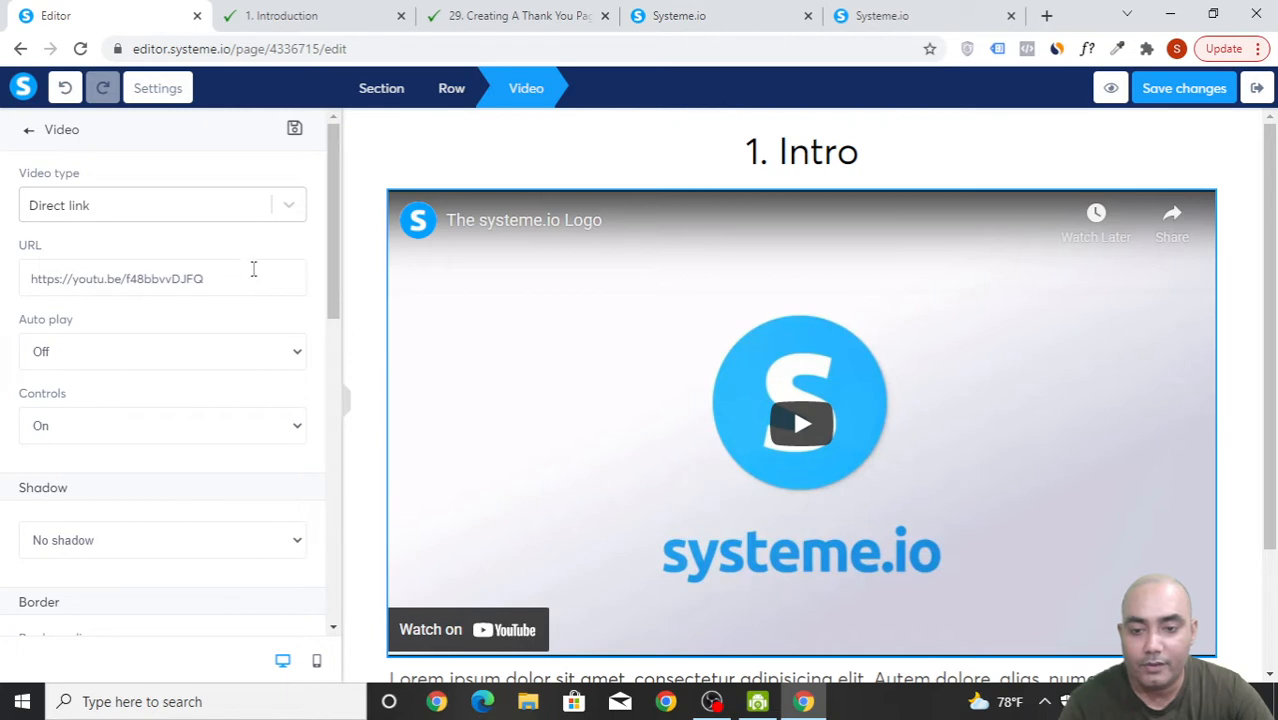
- Set the video type to Custom embed, open its HTML code editor, and close it without adding code
click(186, 207)
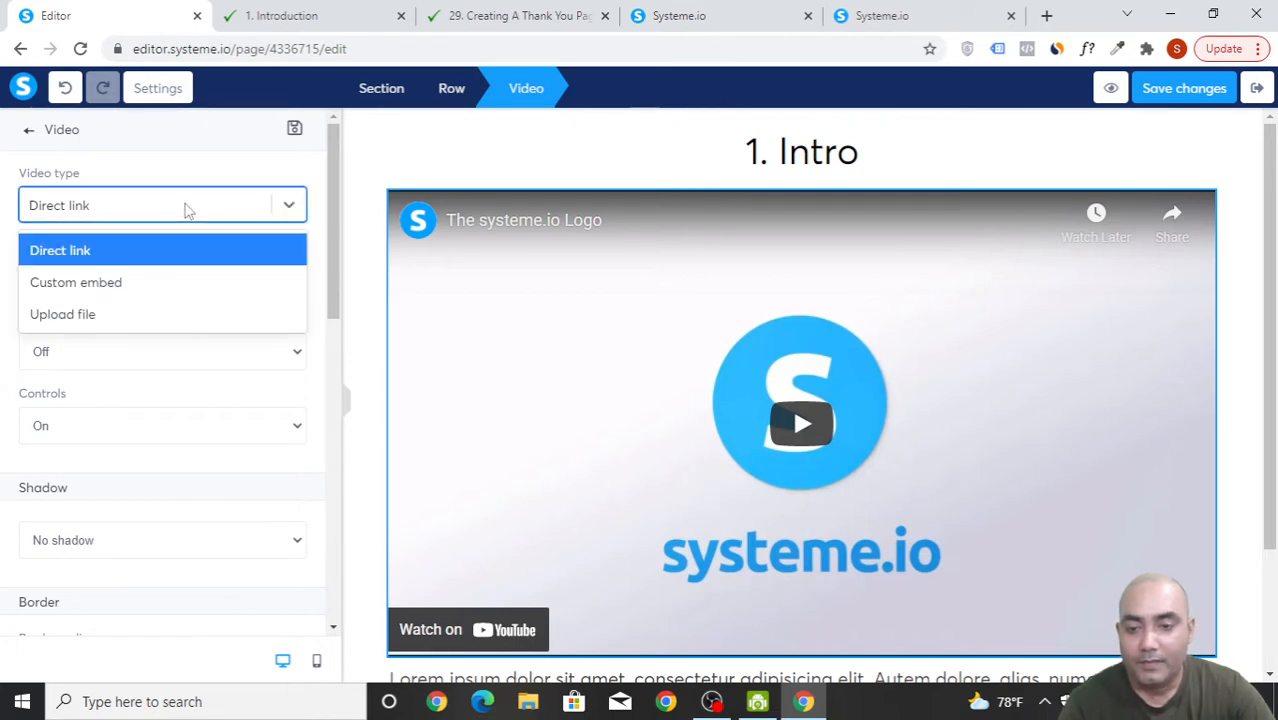
click(149, 279)
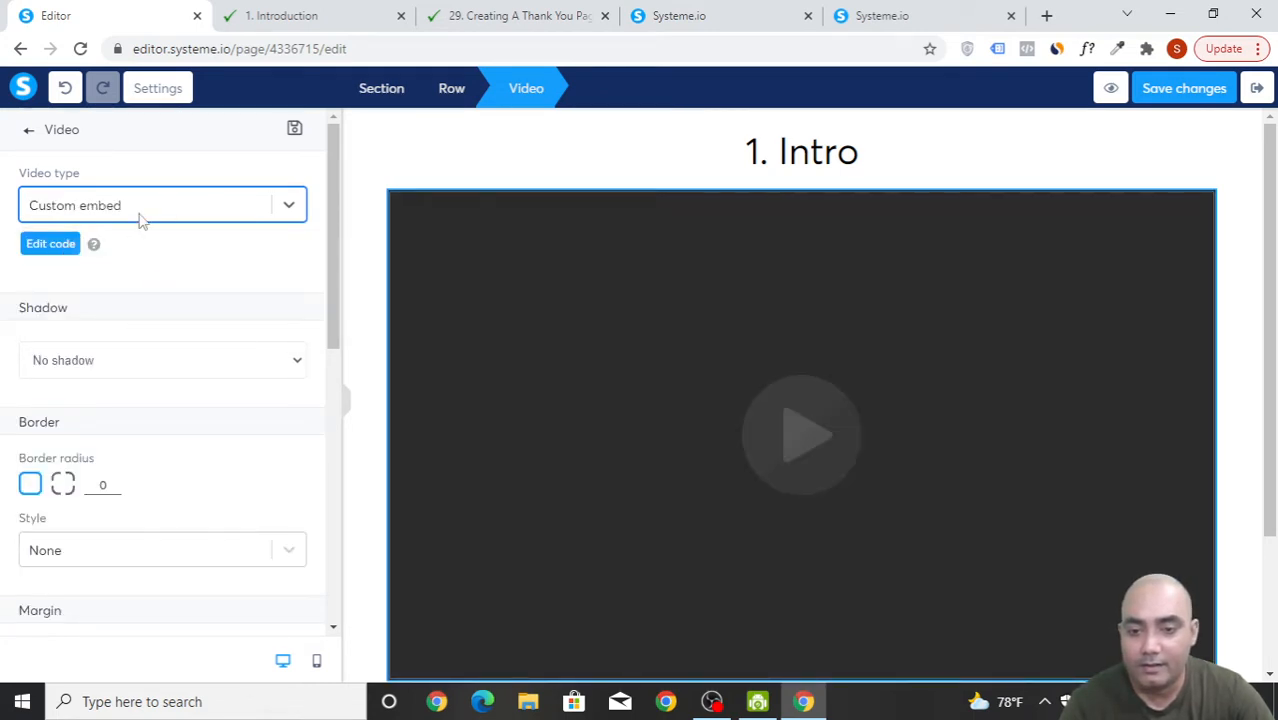
click(76, 248)
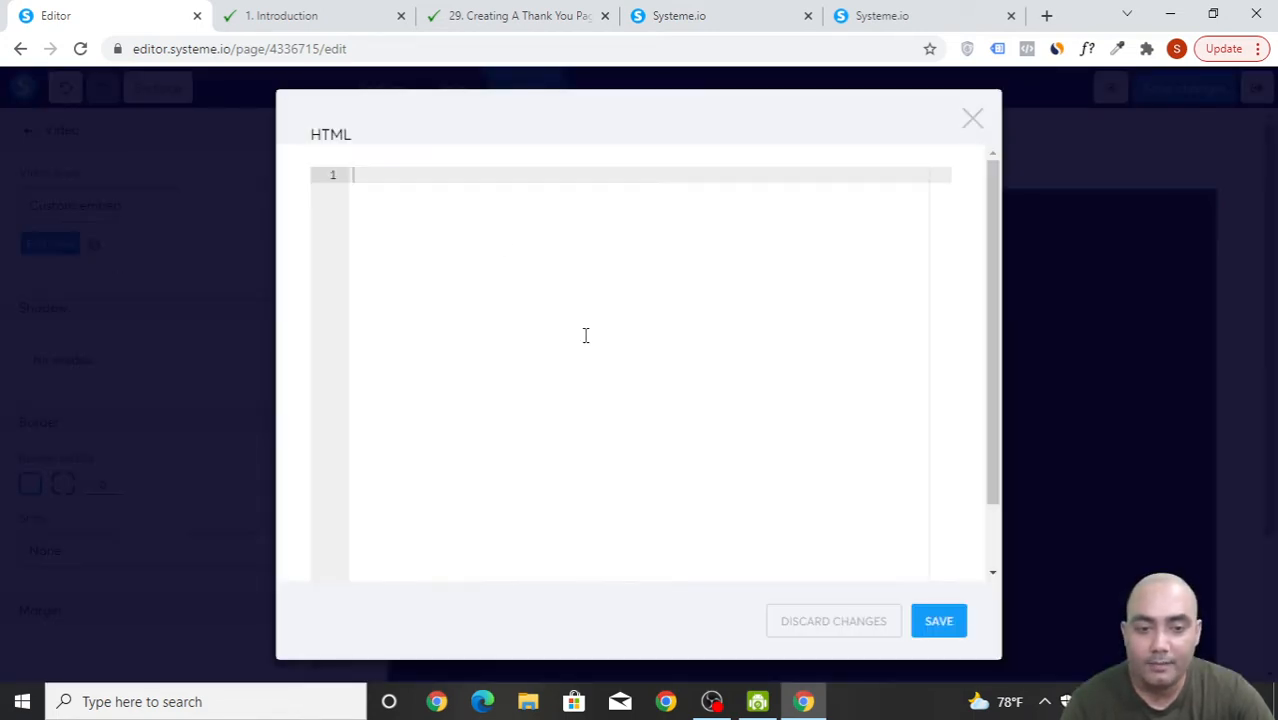
click(972, 119)
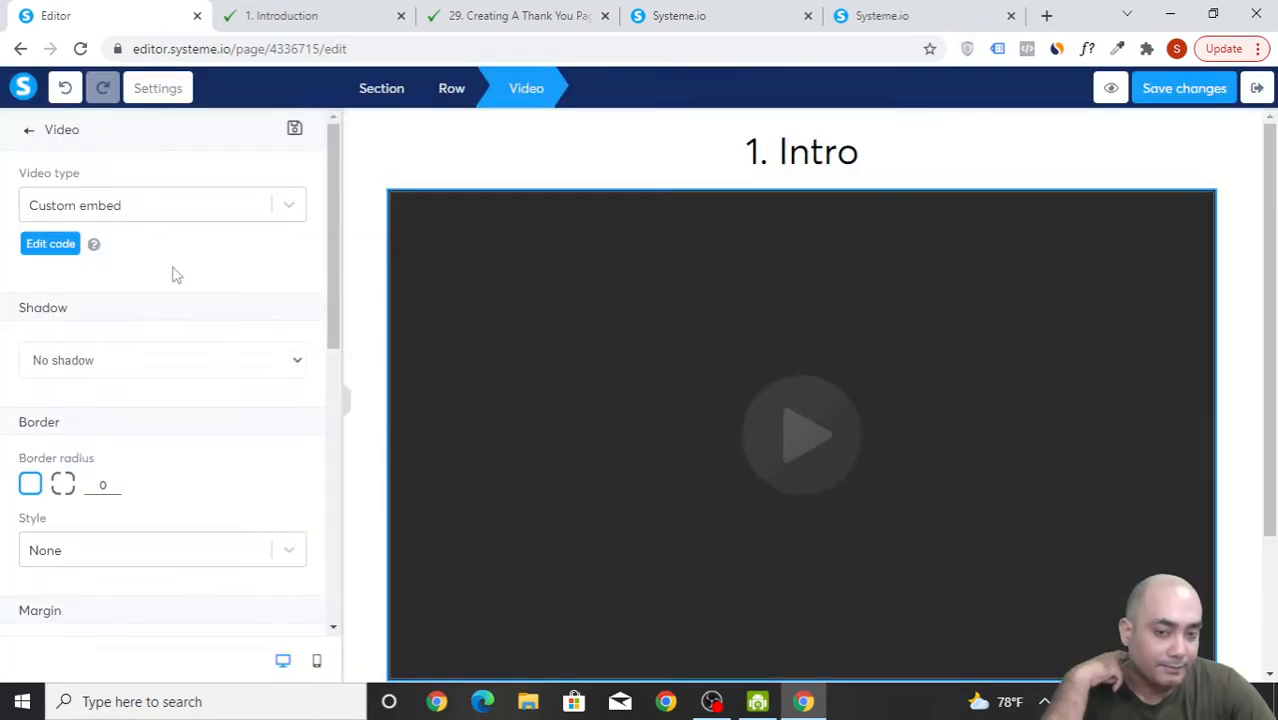
- Set the video type to Upload file, browse the previously uploaded videos, and close the library without inserting one
click(163, 210)
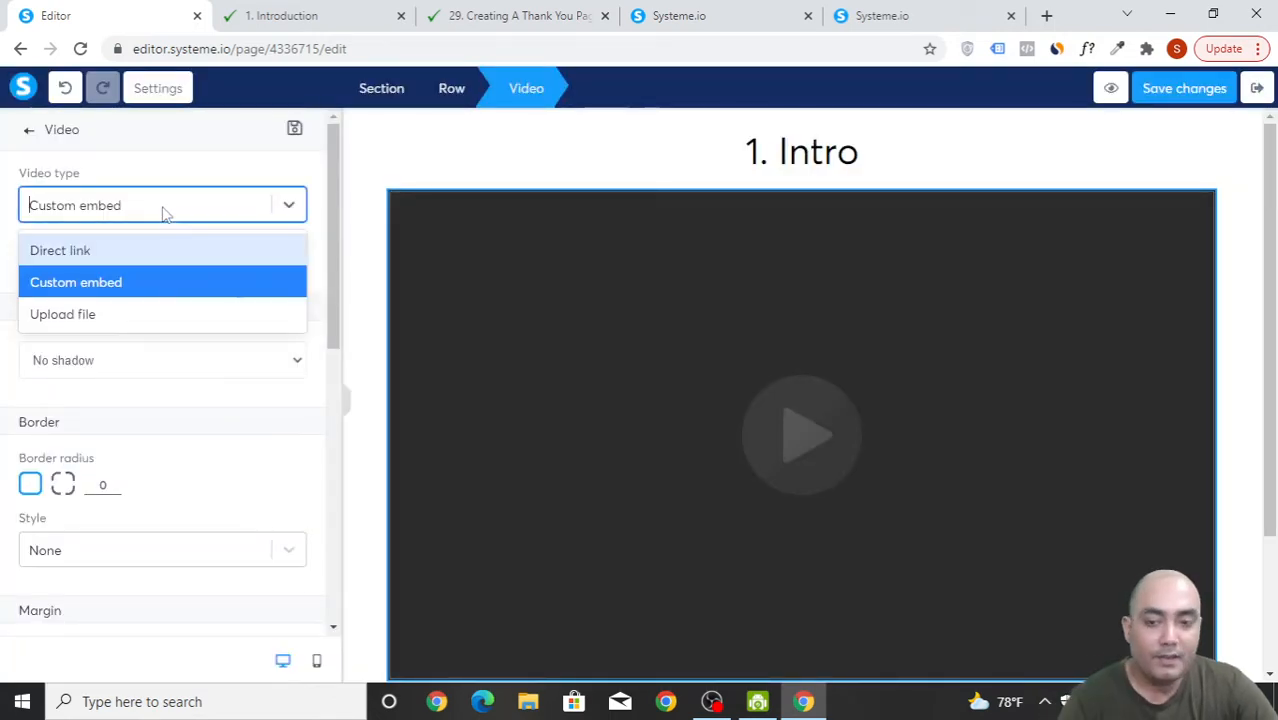
click(112, 315)
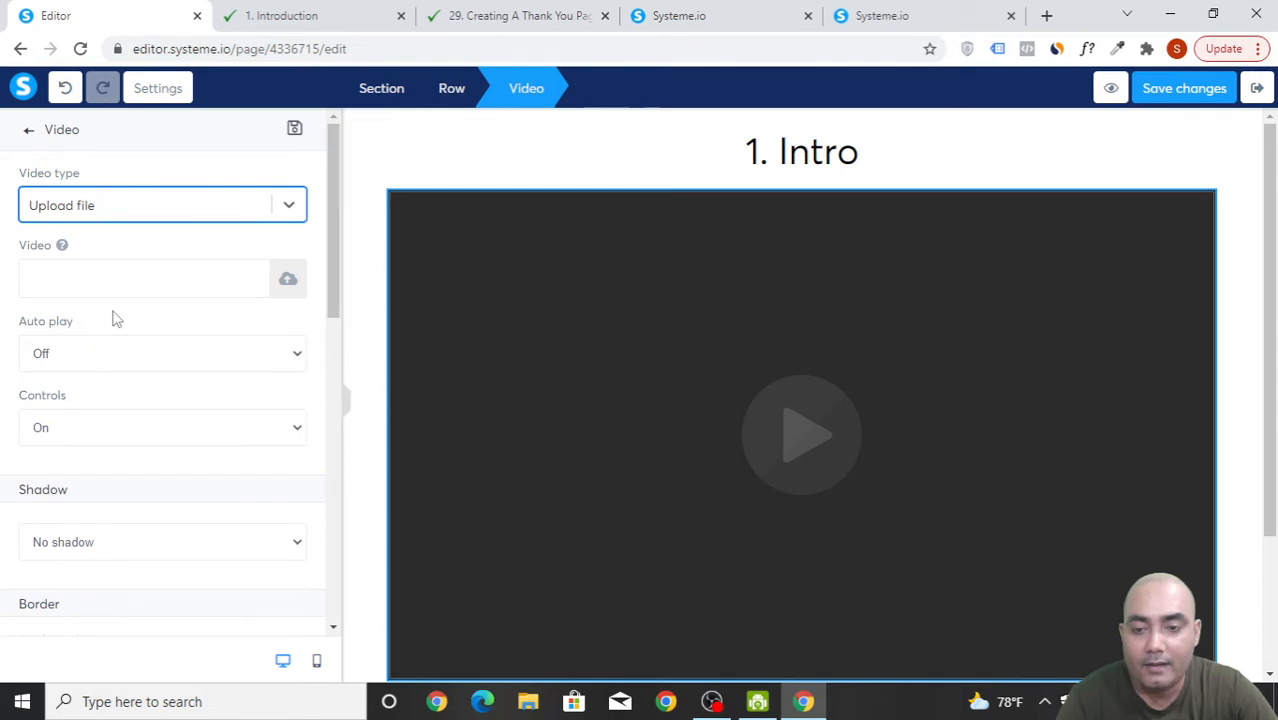
click(285, 283)
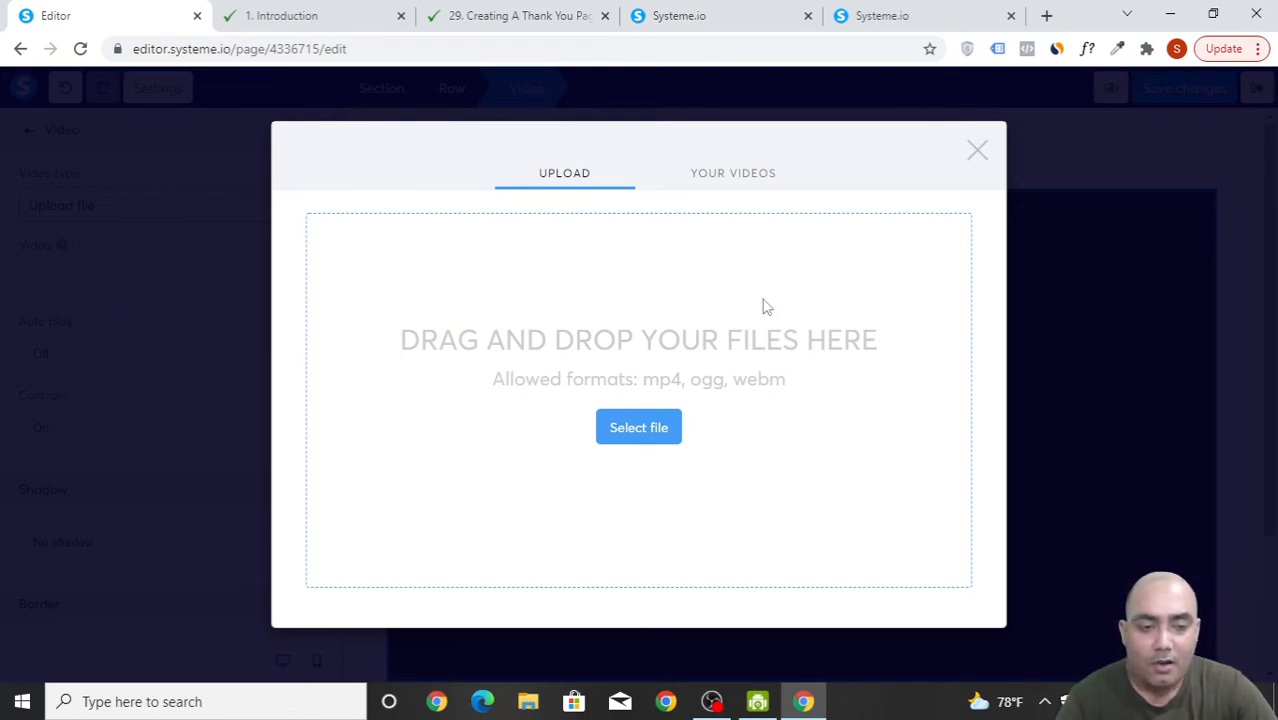
click(743, 176)
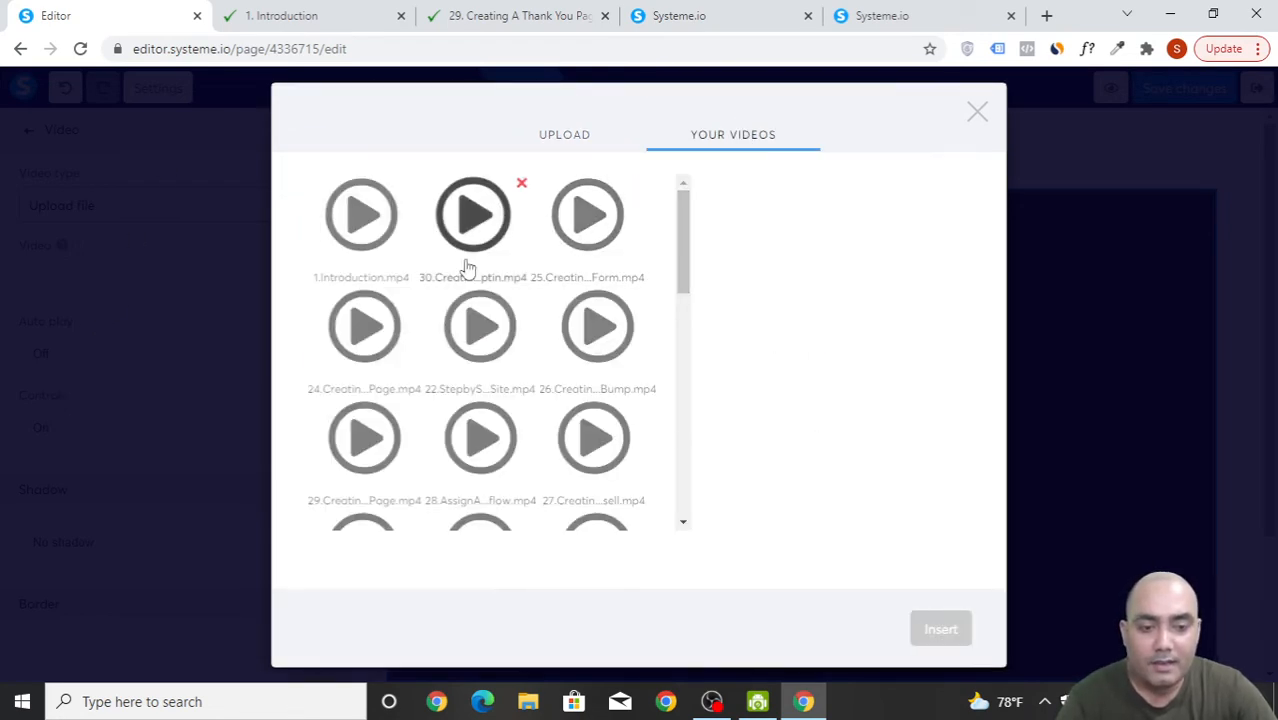
scroll(465, 440, down, 1)
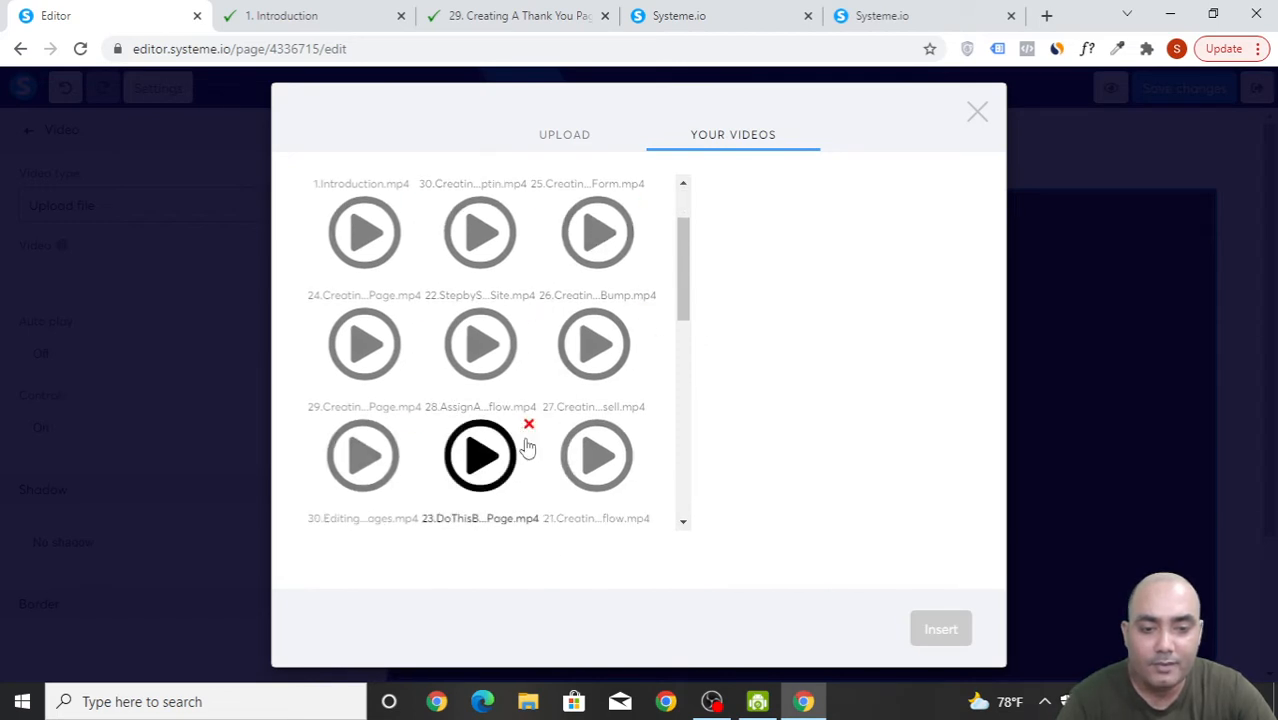
scroll(525, 448, up, 1)
scroll(525, 448, down, 1)
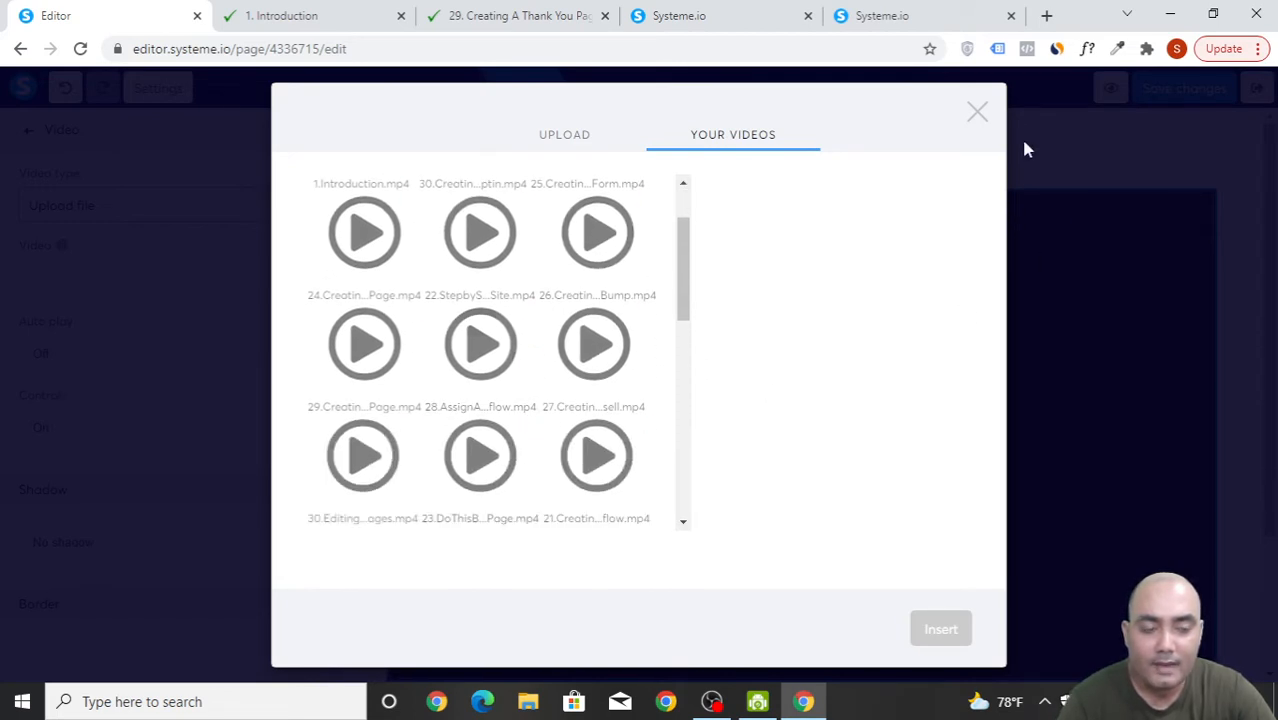
click(978, 112)
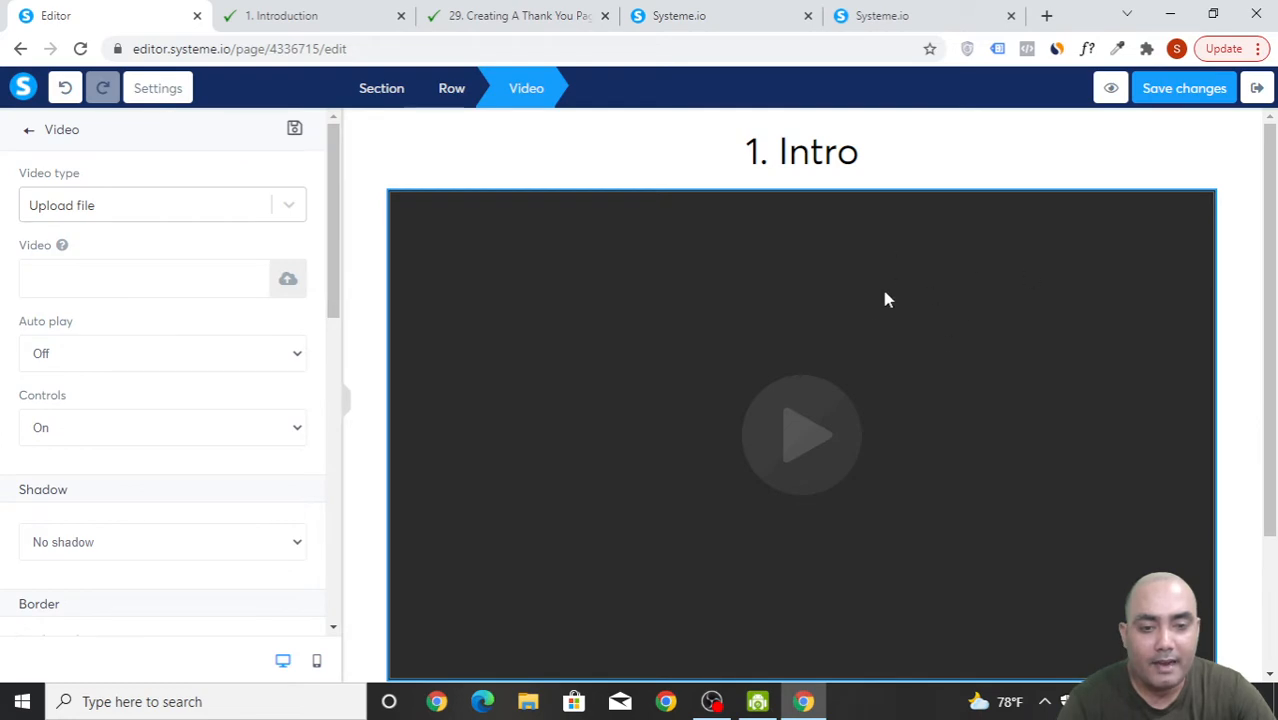
- Insert the previously uploaded video 26.CreatingAOrderBump.mp4 into the lecture's video element and save the page
click(290, 279)
click(778, 176)
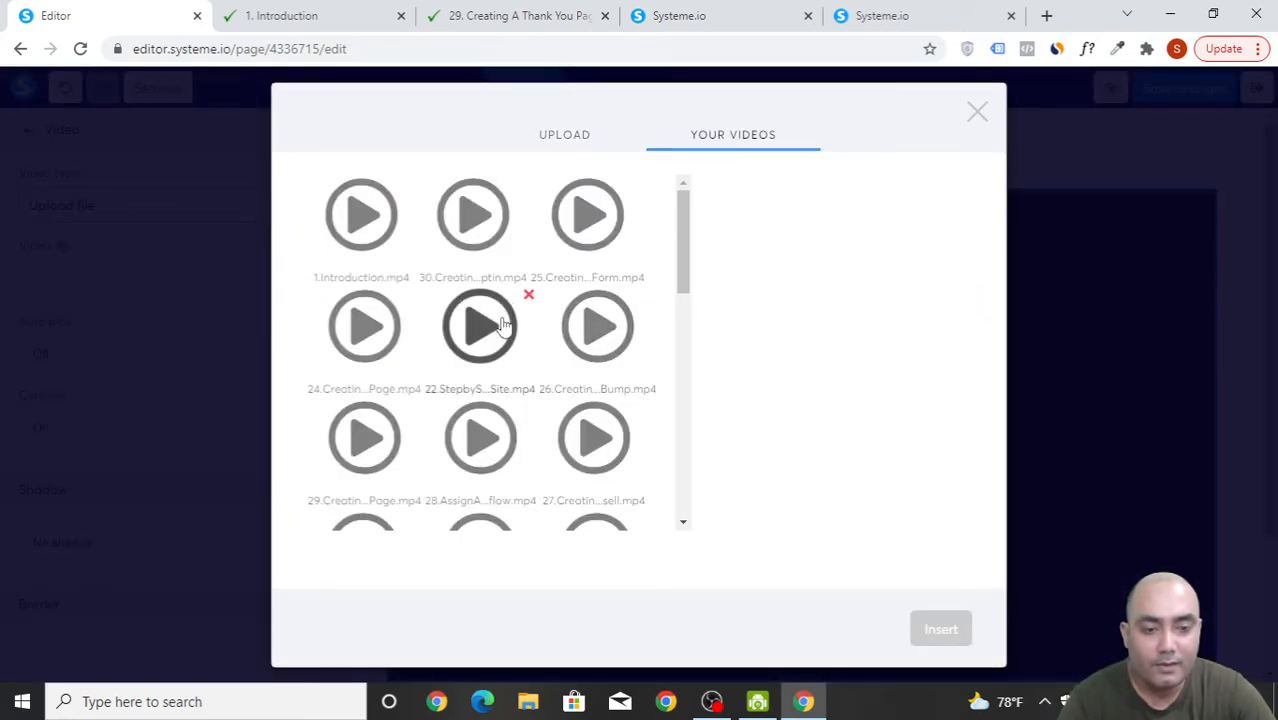
click(600, 330)
click(940, 629)
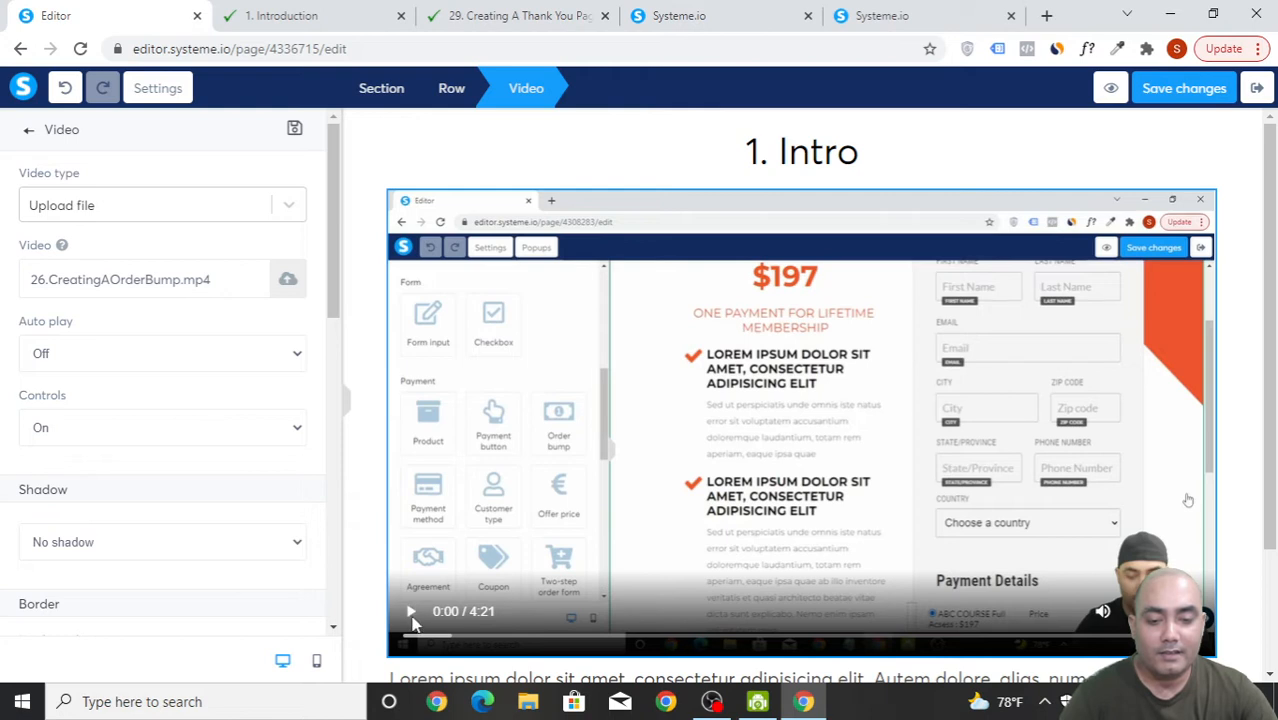
click(1188, 98)
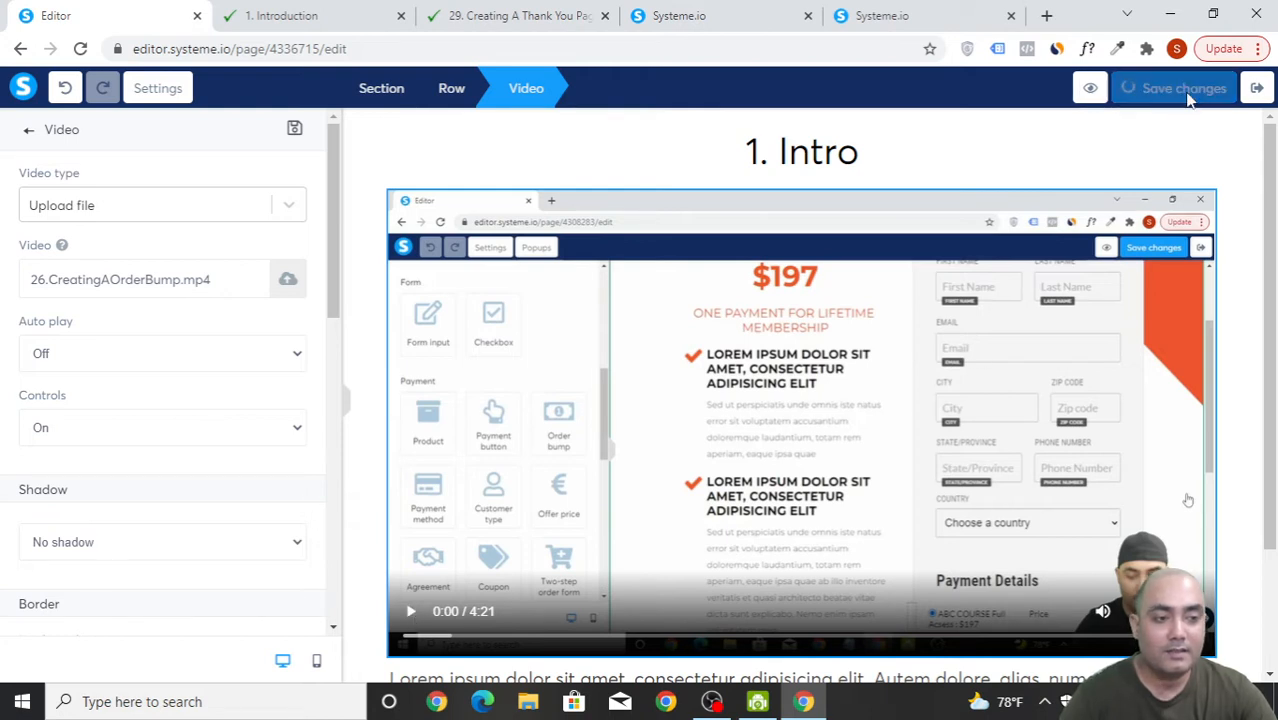
- Preview the saved "1. Intro" lecture page, close the outdated preview, test the video playback and review the page layout
click(1098, 88)
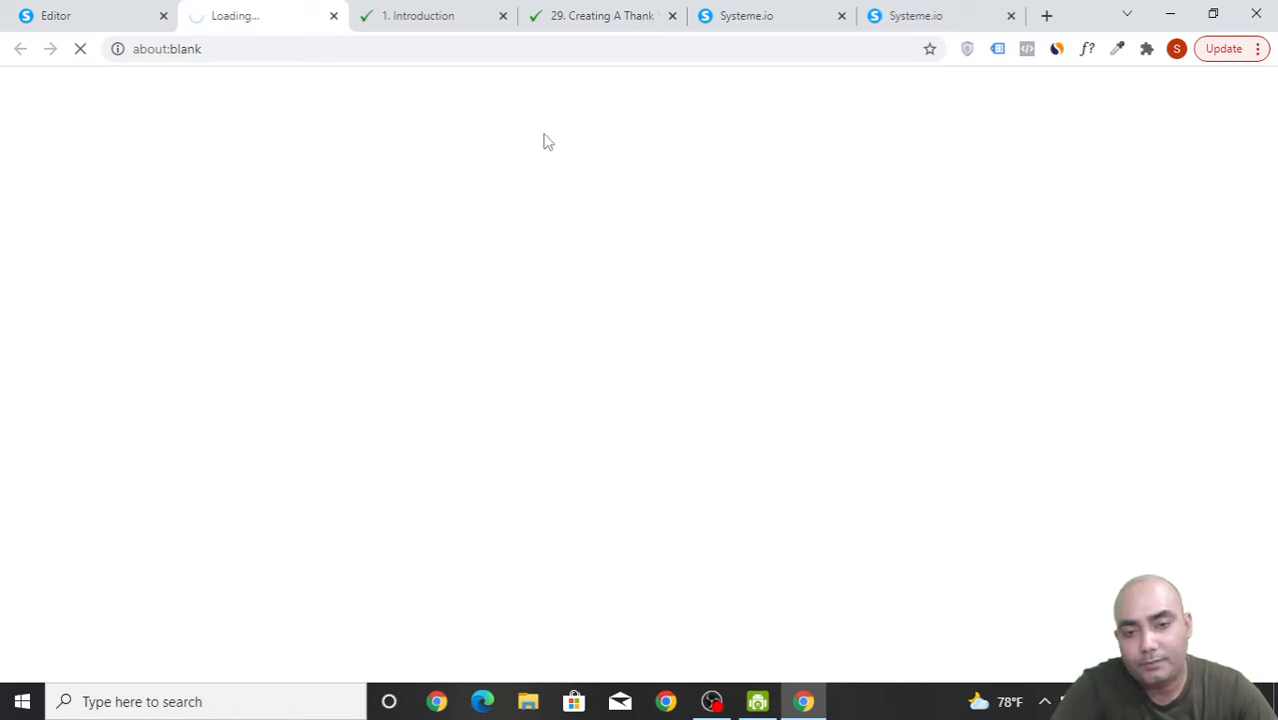
click(470, 16)
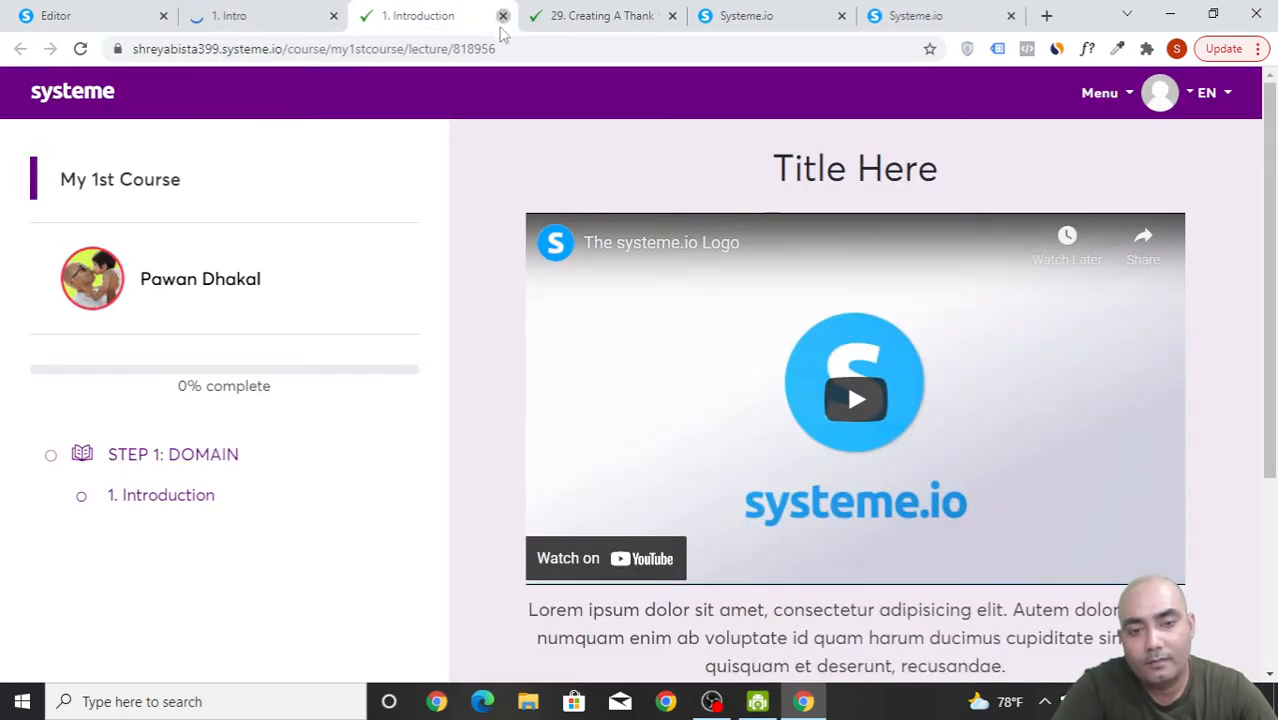
click(503, 15)
click(283, 14)
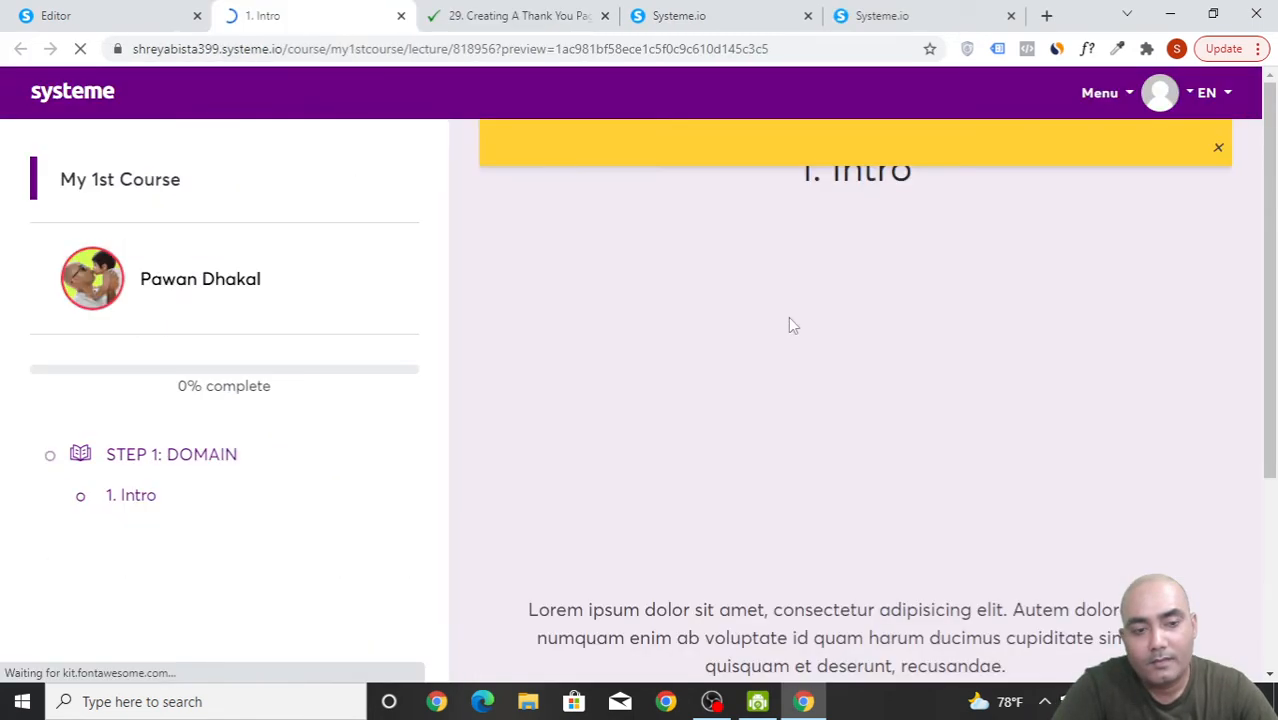
click(1219, 148)
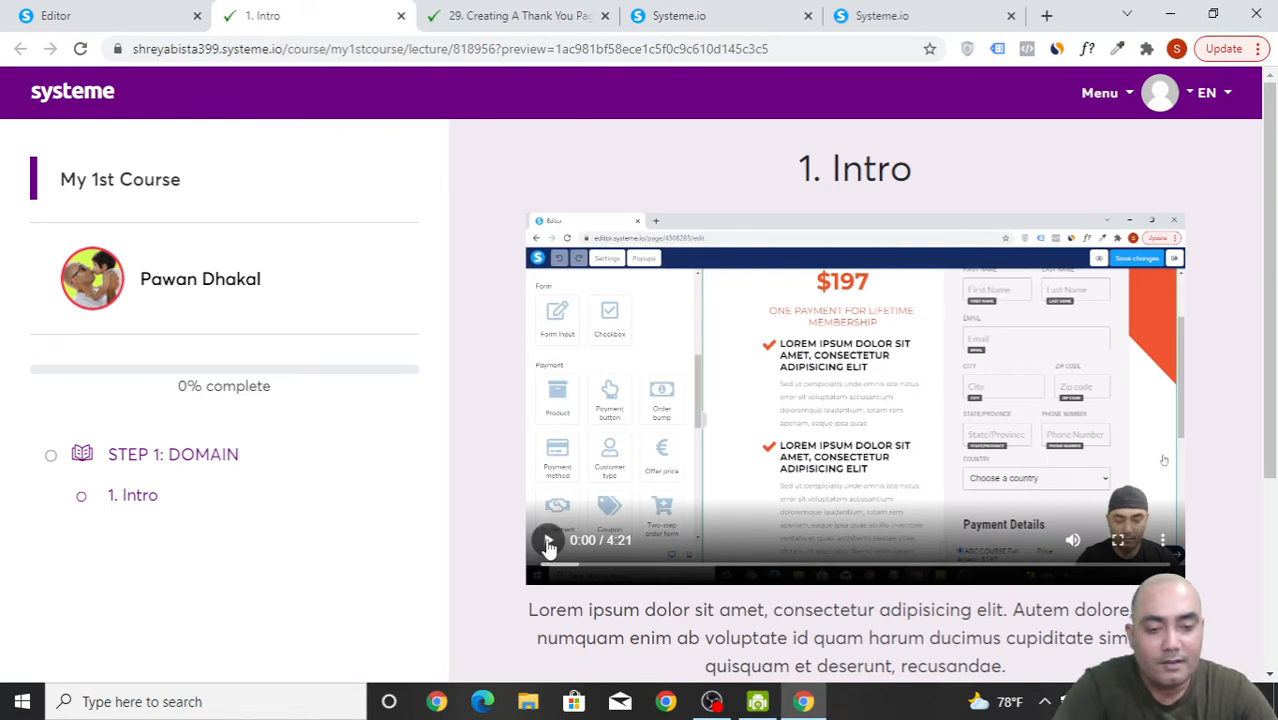
click(548, 542)
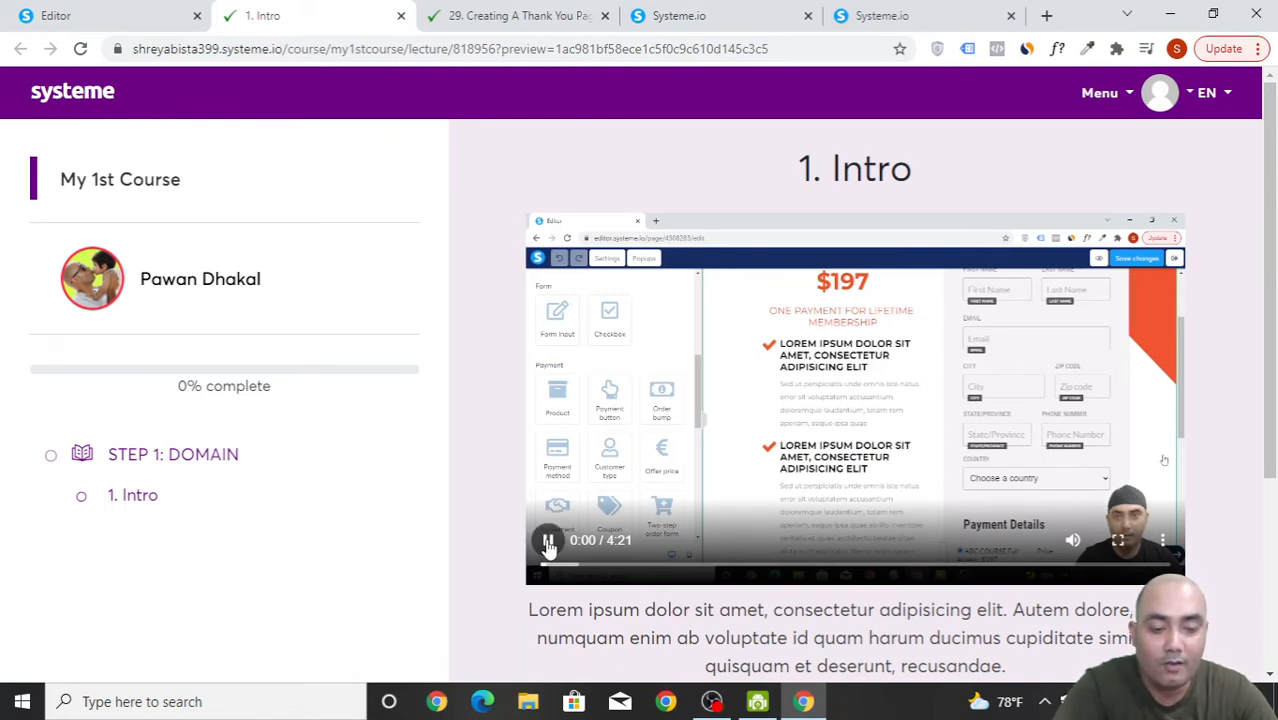
click(548, 542)
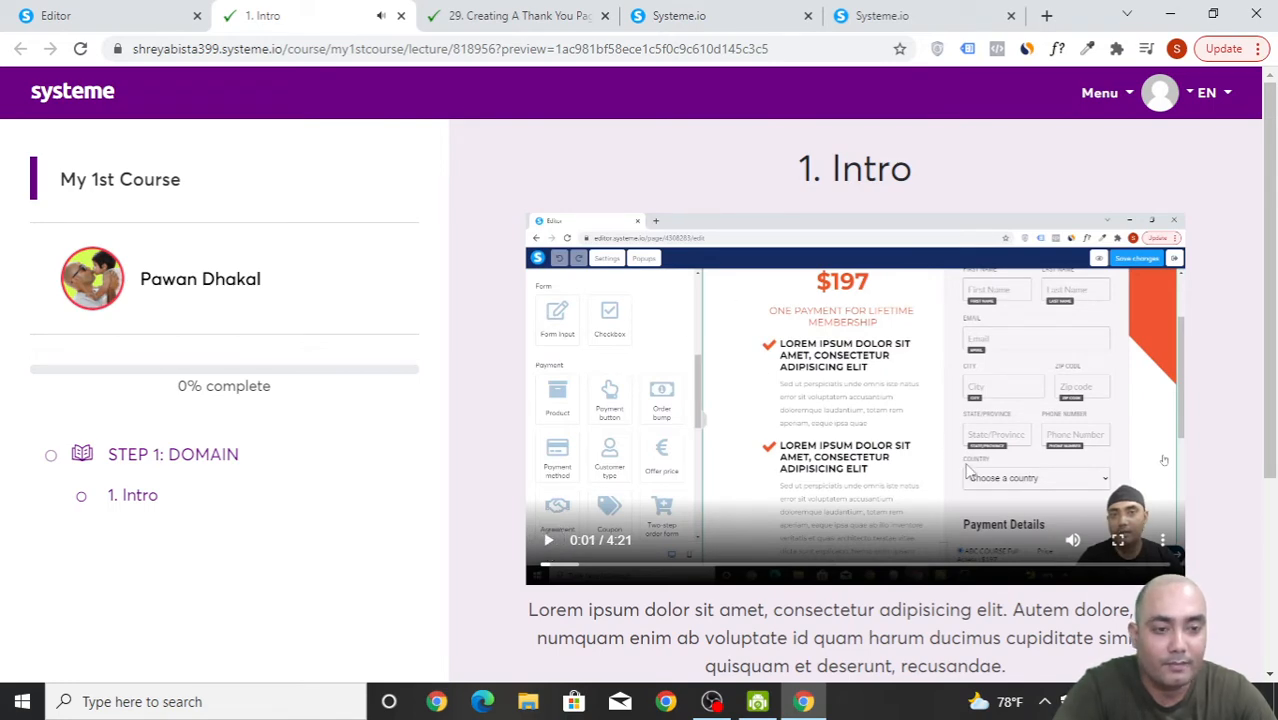
scroll(967, 470, down, 3)
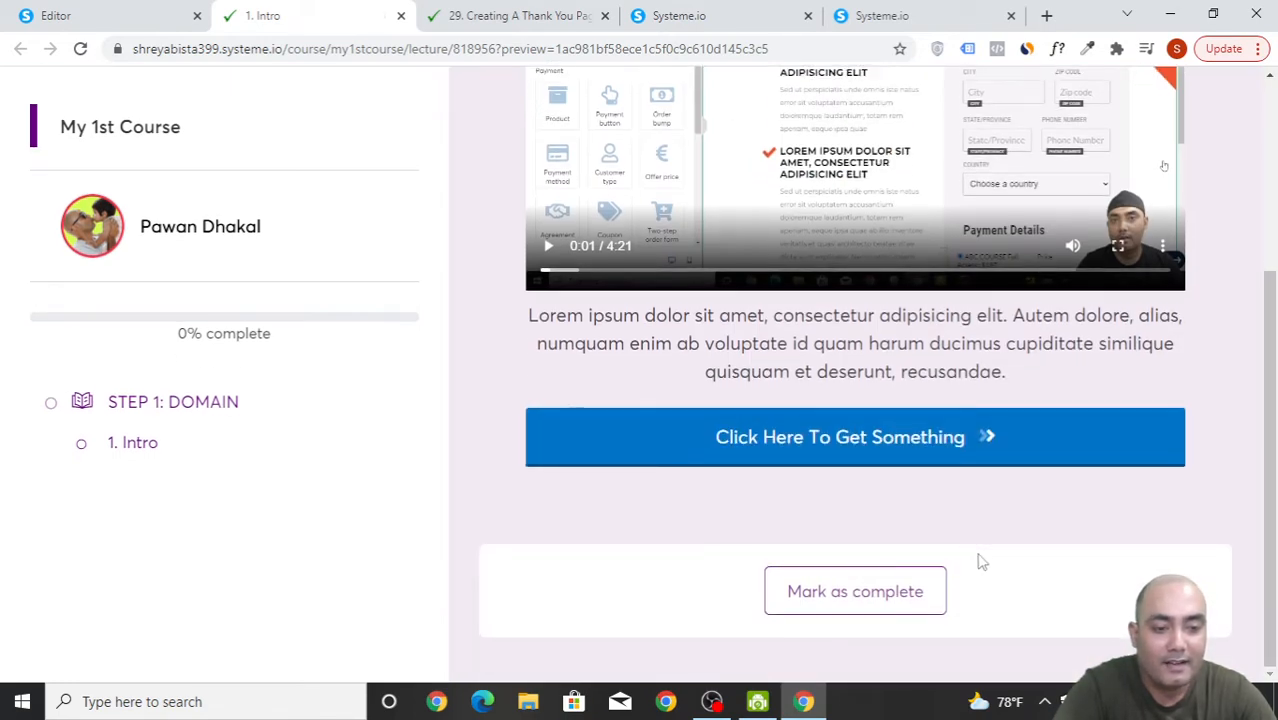
scroll(981, 562, up, 3)
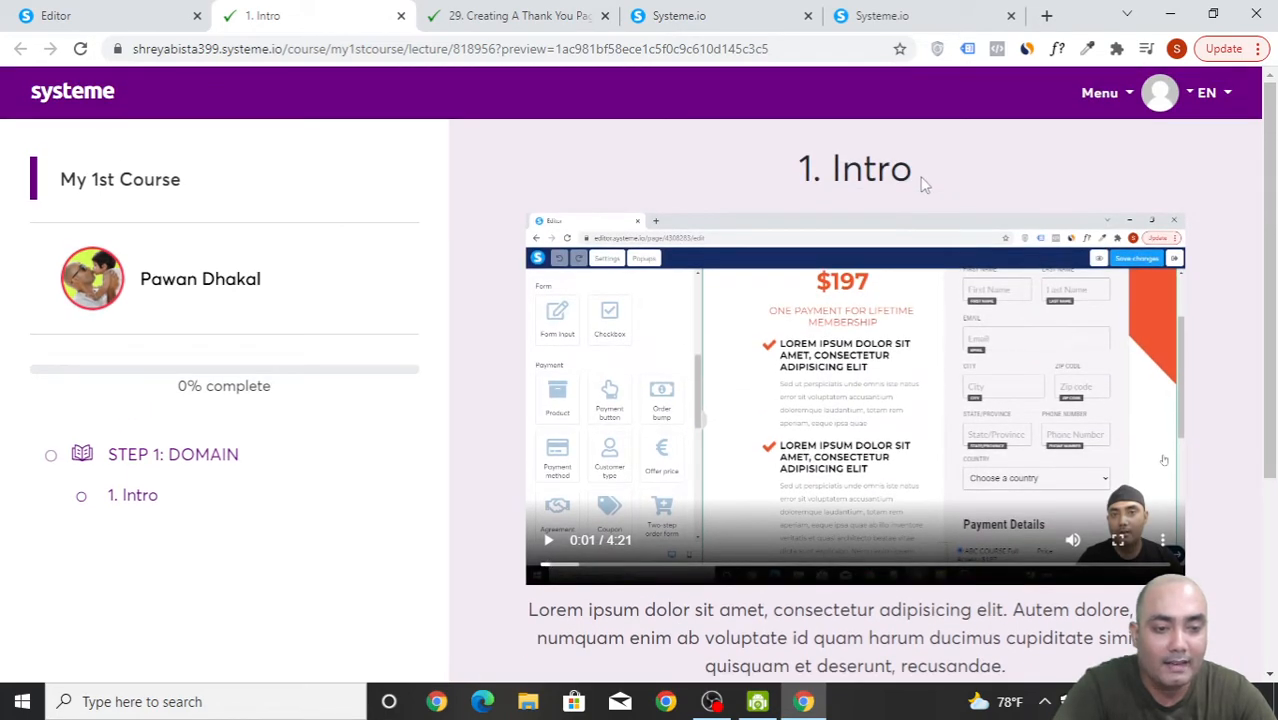
scroll(922, 183, down, 2)
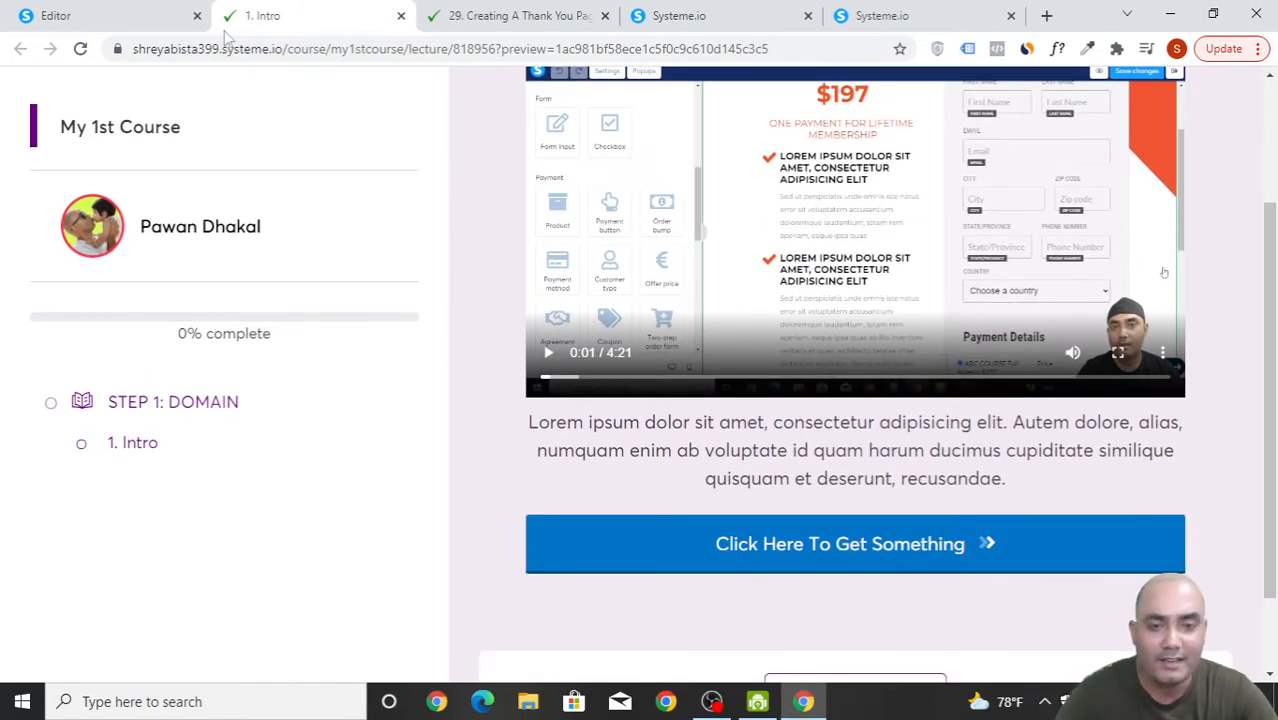
- Save the "1. Intro" page again in the editor, exit to the course curriculum and close the lecture preview
click(100, 15)
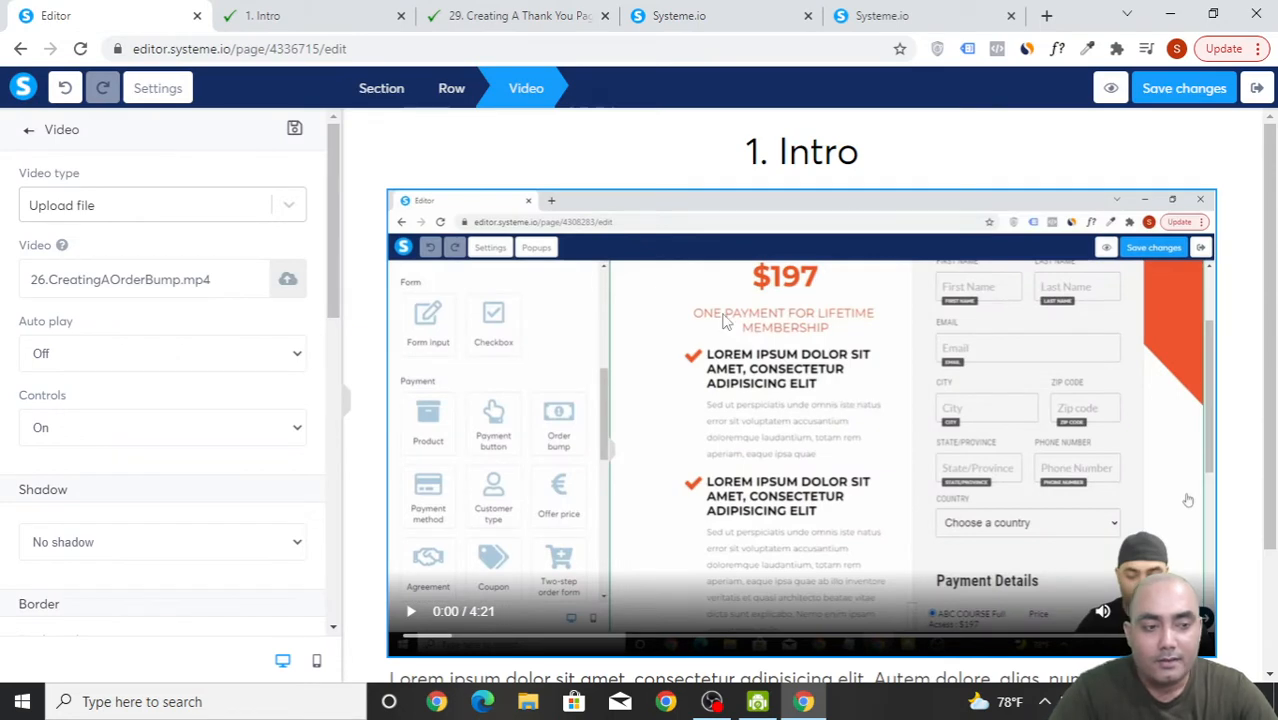
click(1228, 372)
scroll(1228, 372, down, 2)
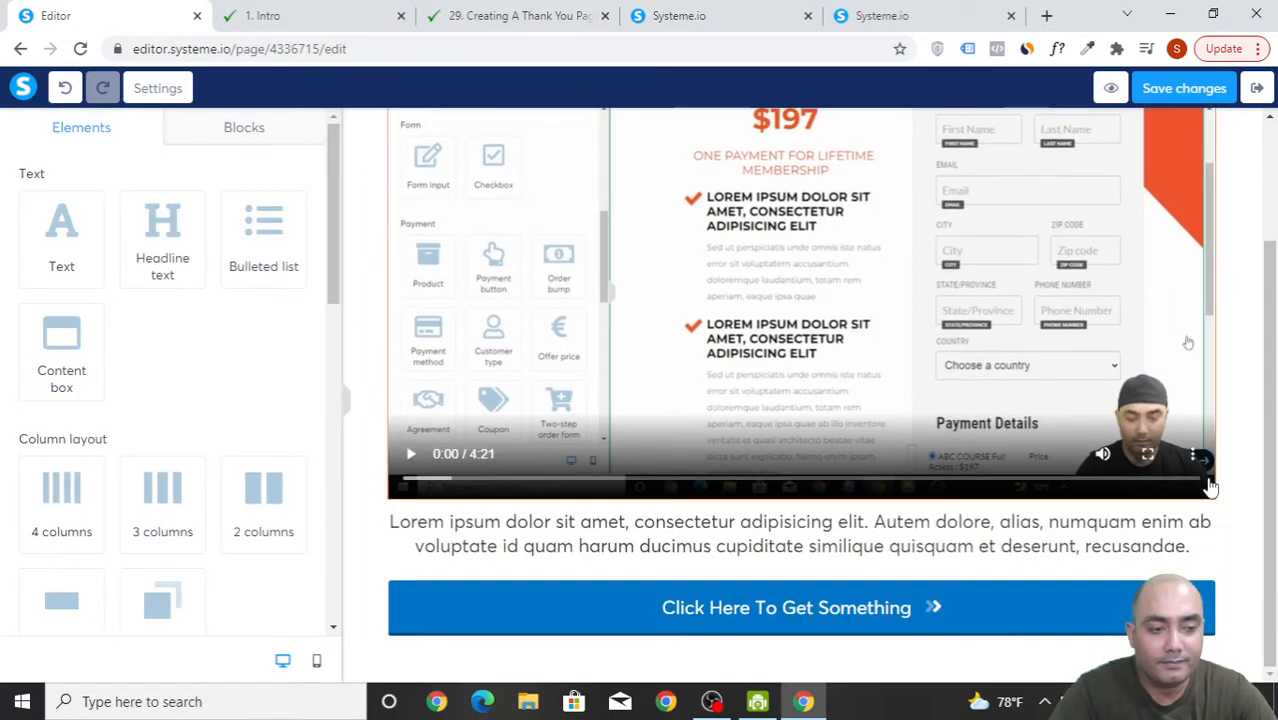
scroll(1207, 500, up, 2)
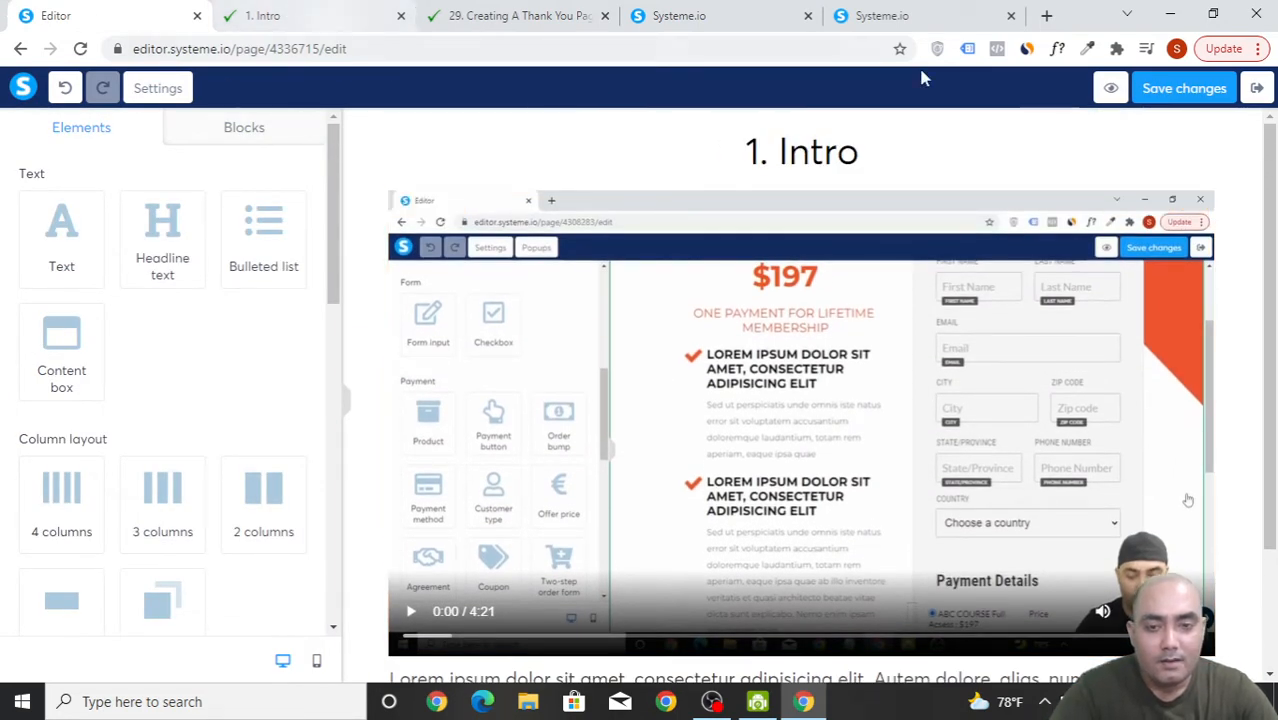
click(1208, 92)
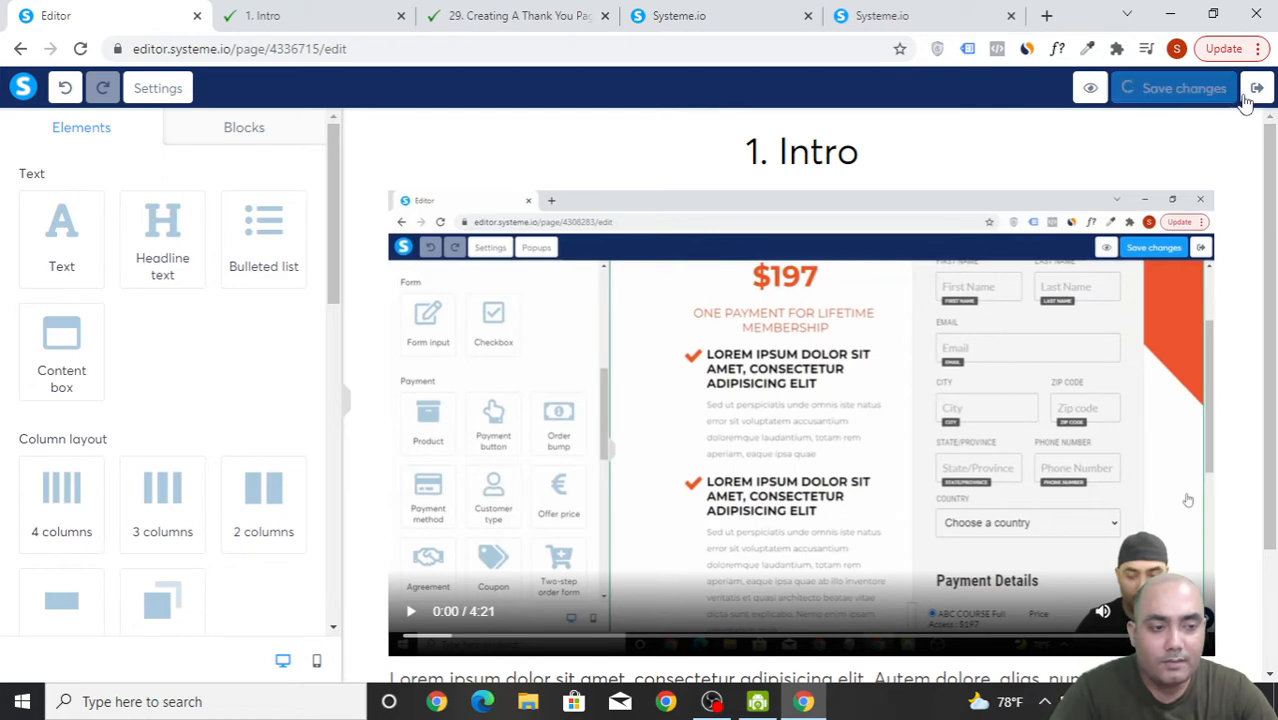
click(1259, 93)
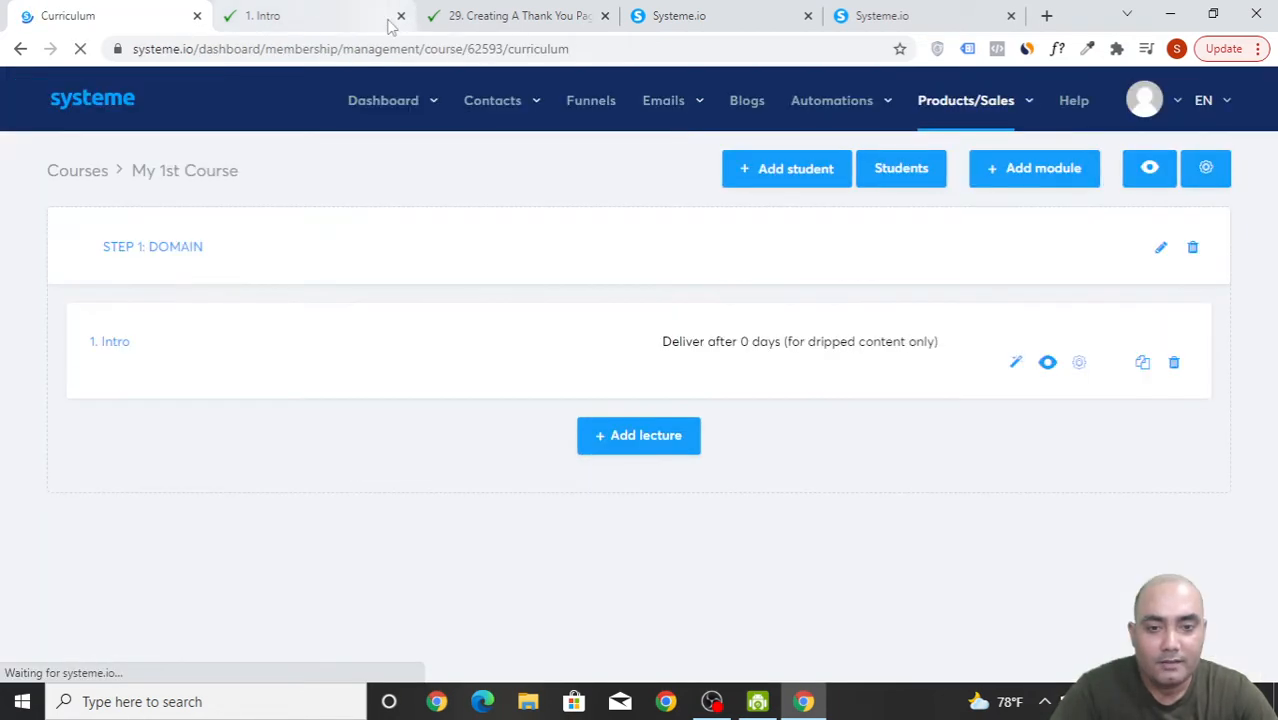
click(401, 15)
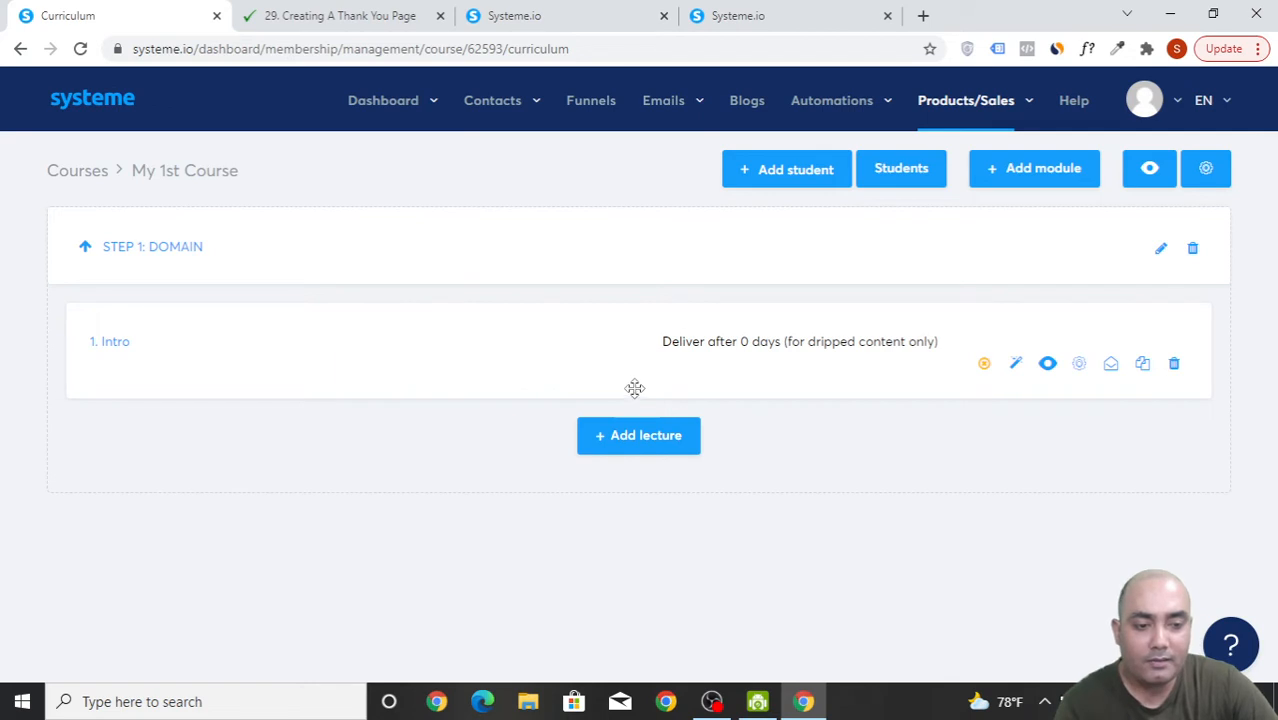
- Duplicate the "1. Intro" lecture in the STEP 1: DOMAIN module and check the existing course's lecture titles for reference
click(1142, 366)
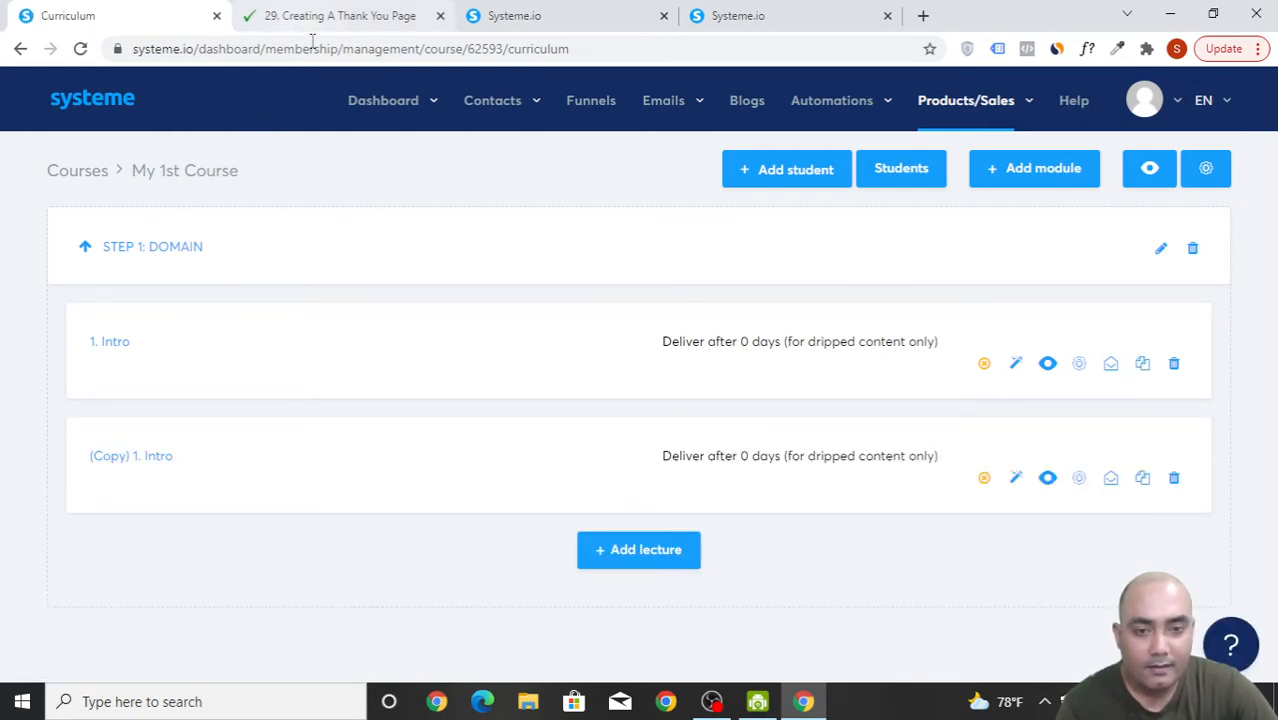
click(440, 30)
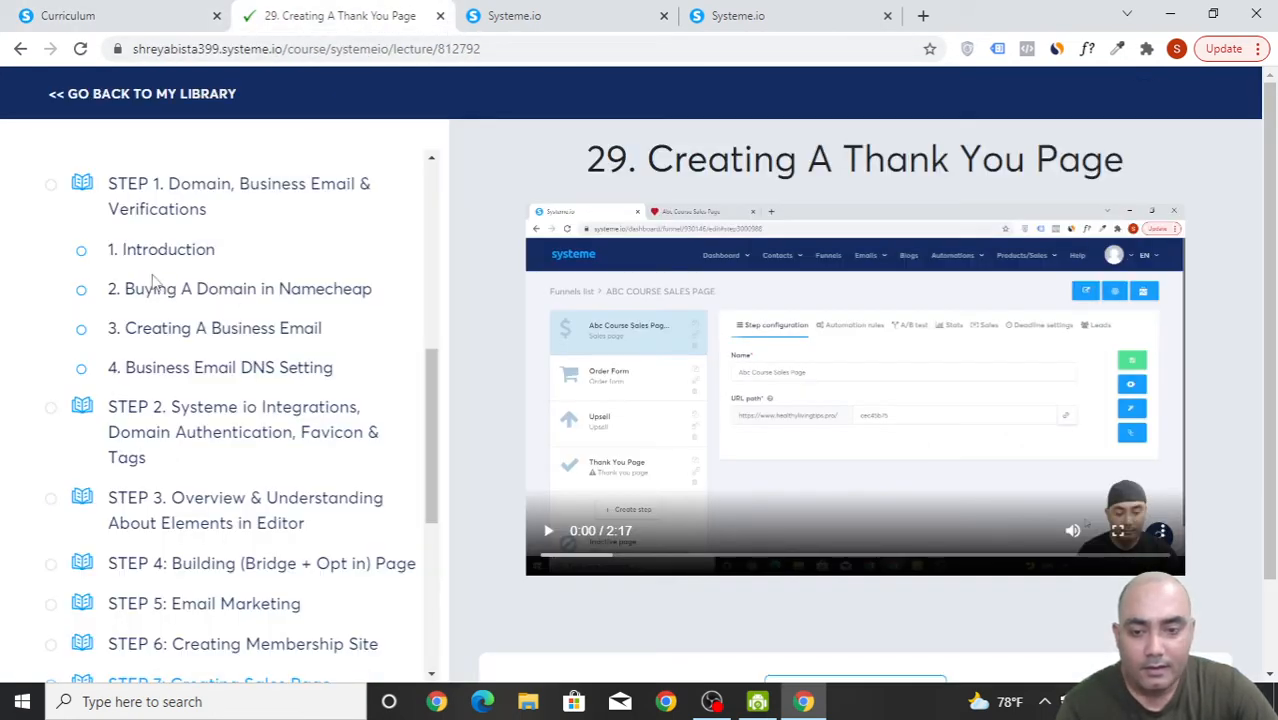
click(72, 8)
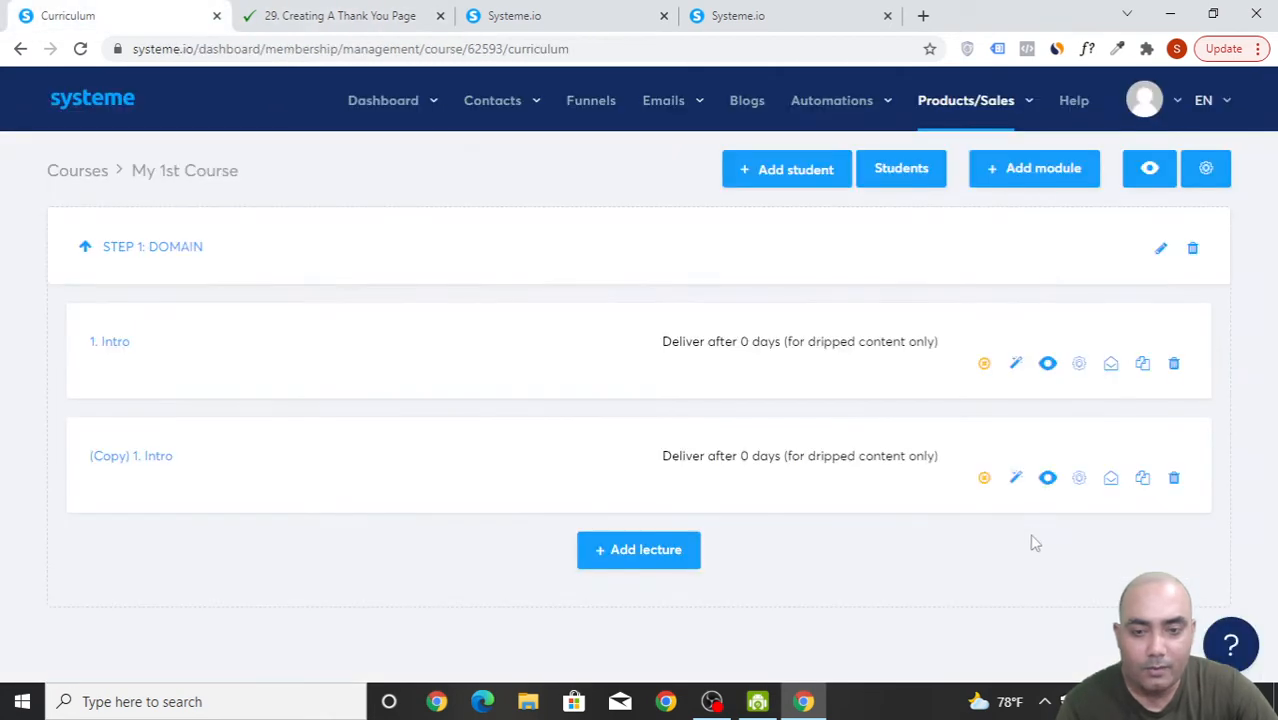
- Rename the copied lecture "2. Buy A Domain" and save it
click(1079, 481)
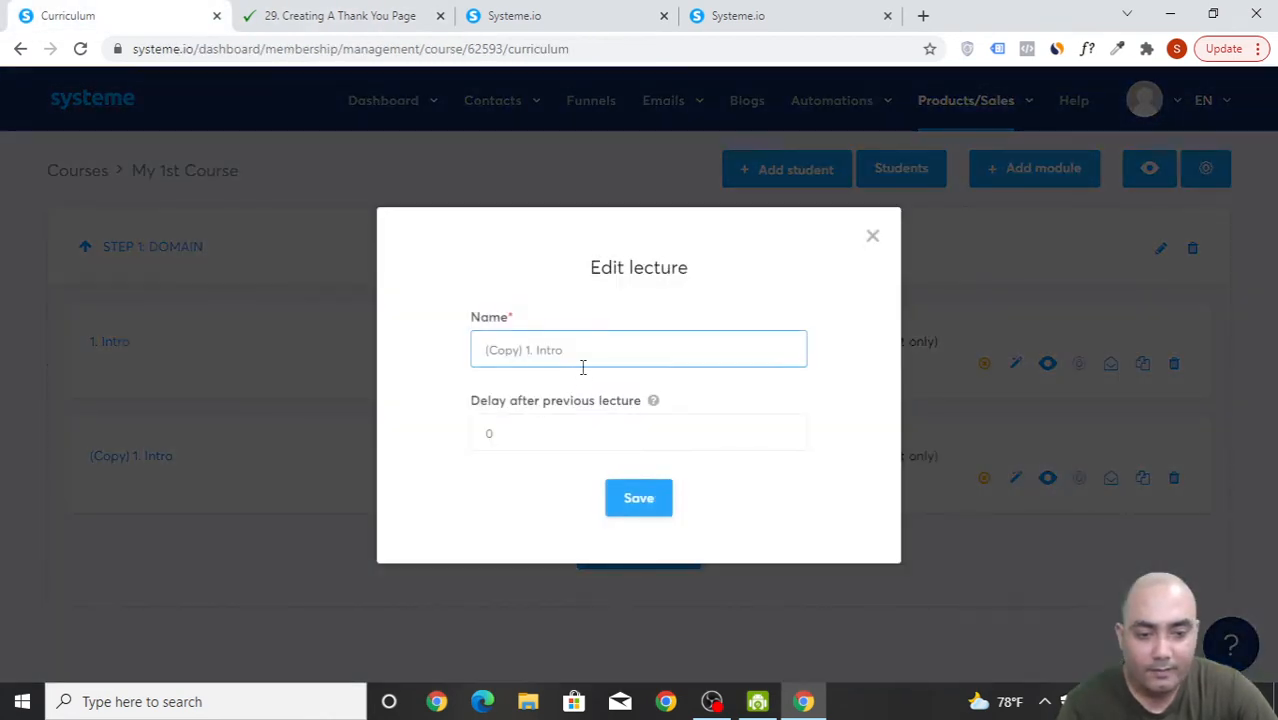
drag(583, 367, 444, 365)
text(2. )
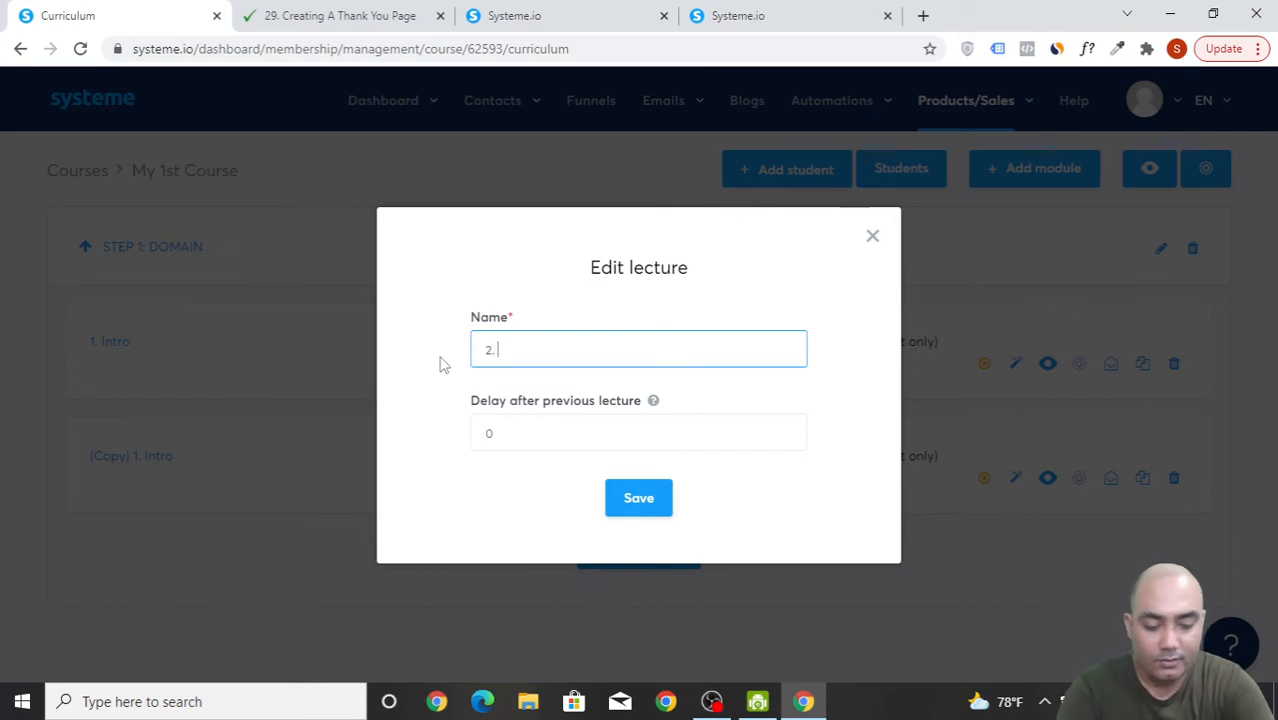
text(Buy A Domain)
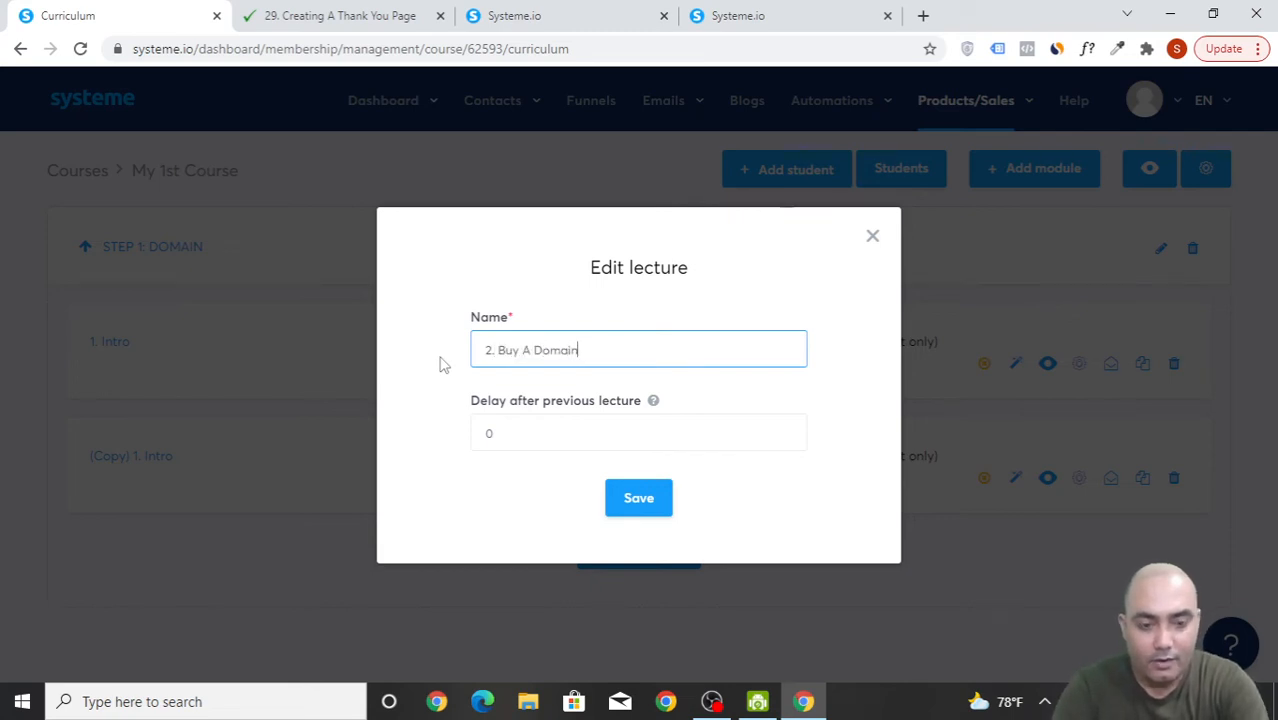
click(666, 490)
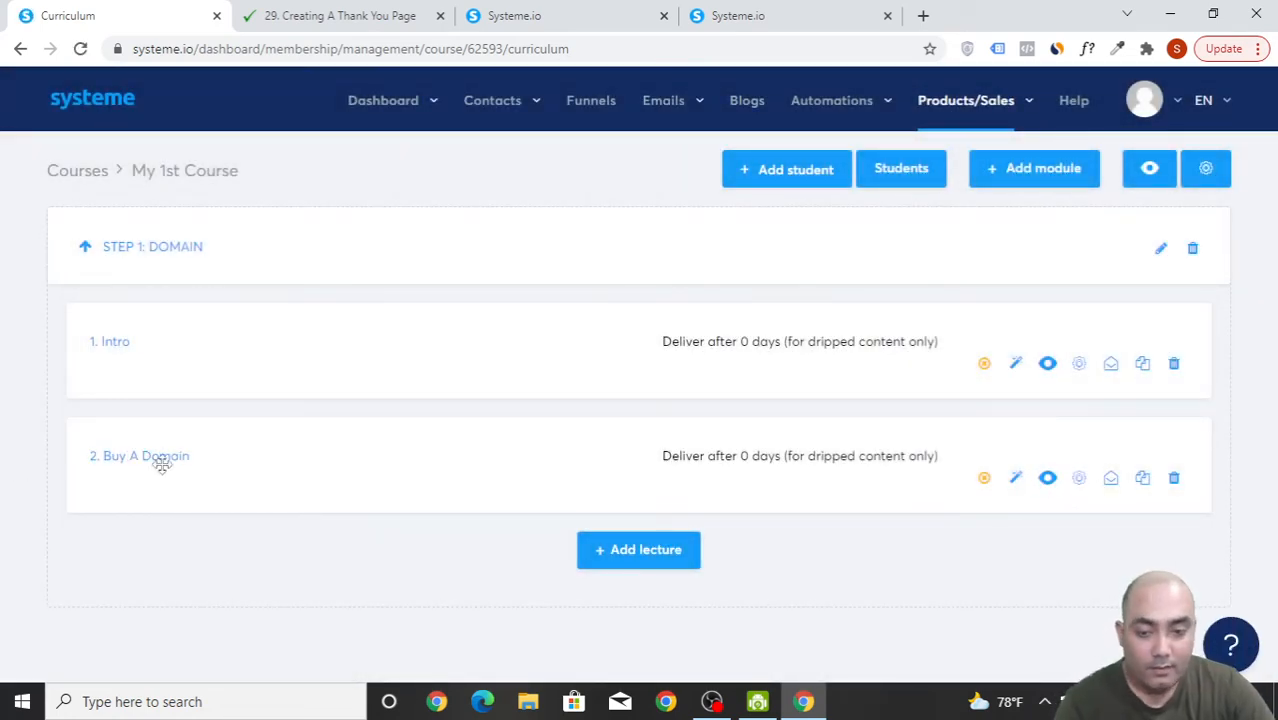
drag(197, 461, 148, 465)
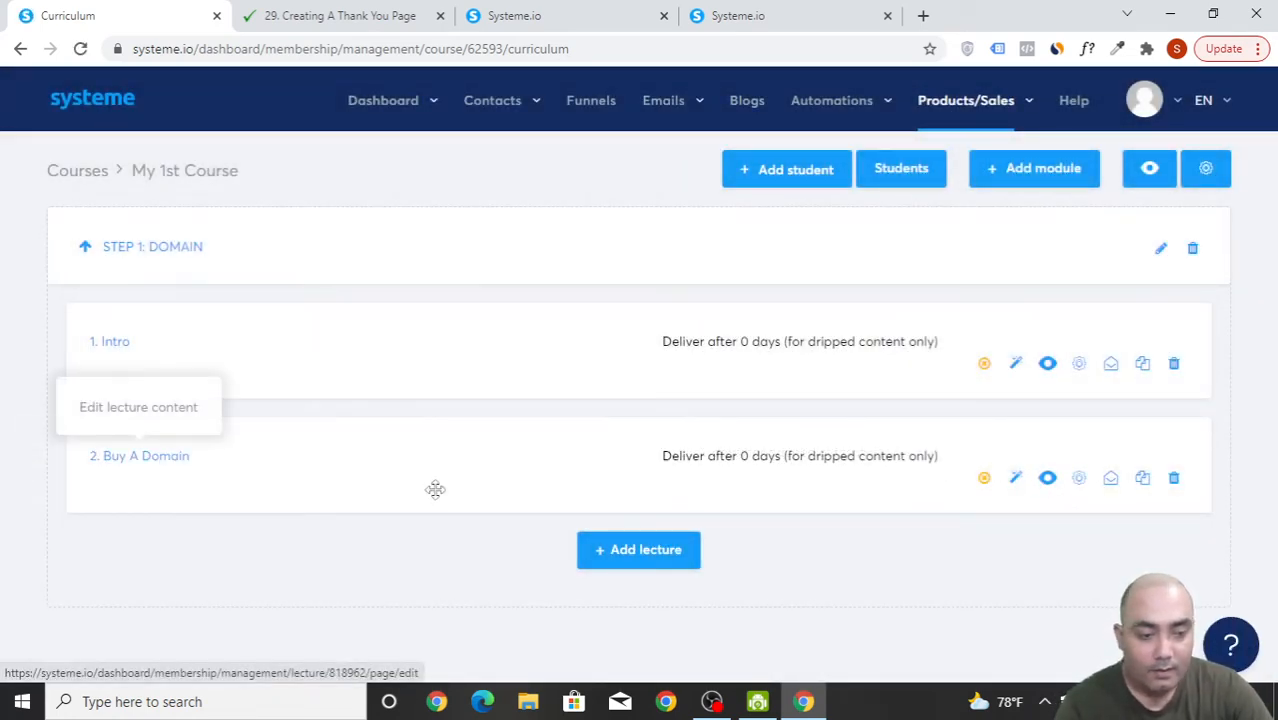
- Open the "2. Buy A Domain" lecture page in the editor and replace its headline with "2. Buy A Domain"
click(1017, 487)
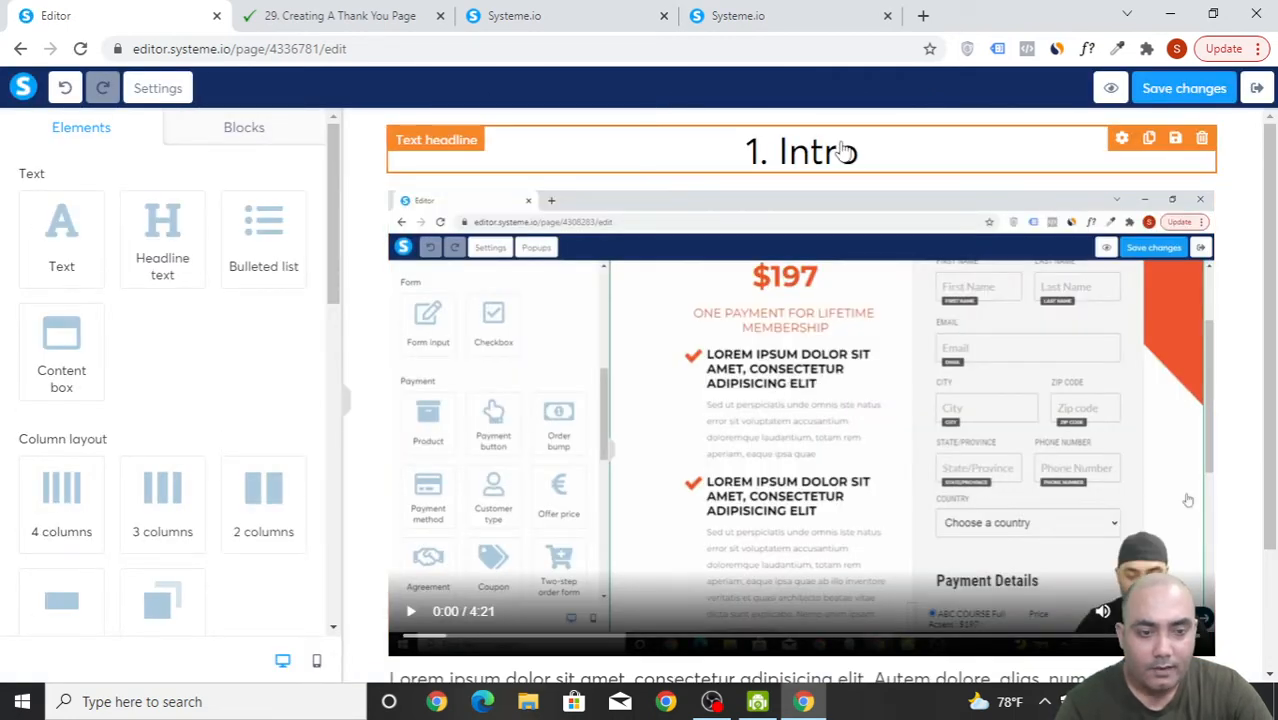
click(845, 158)
key(ctrl+a)
text(2.)
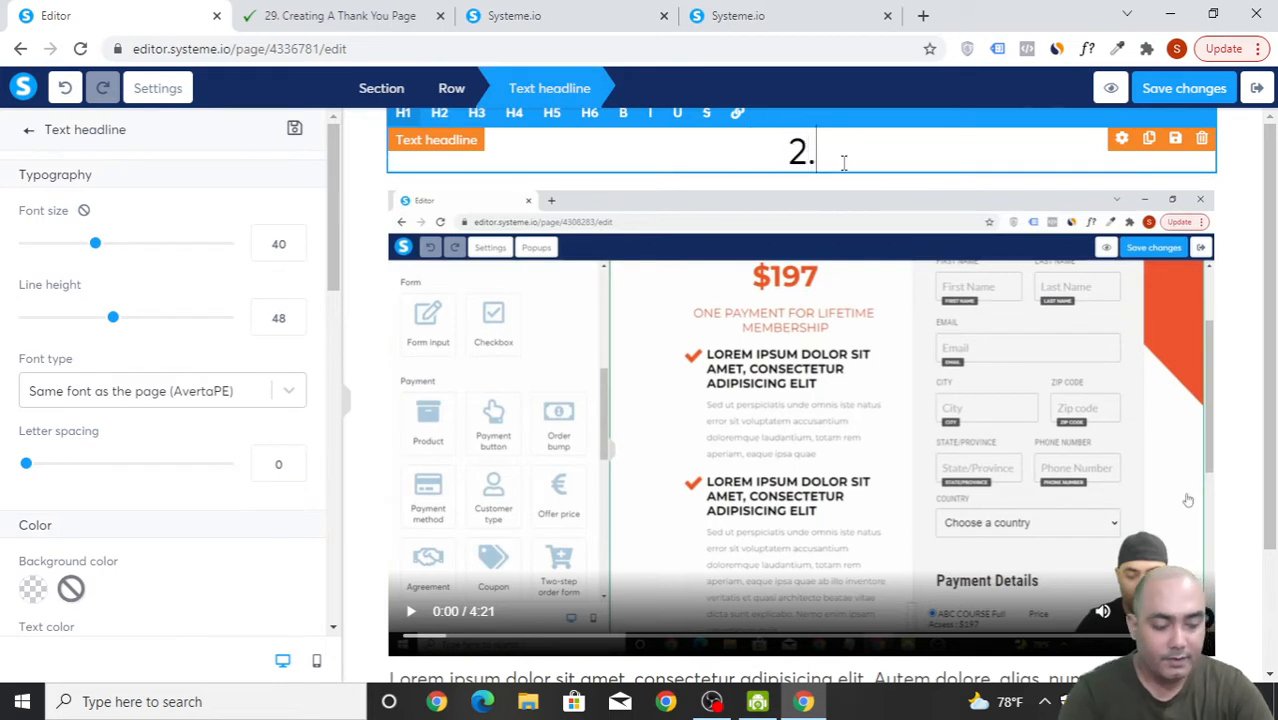
text( Buy A )
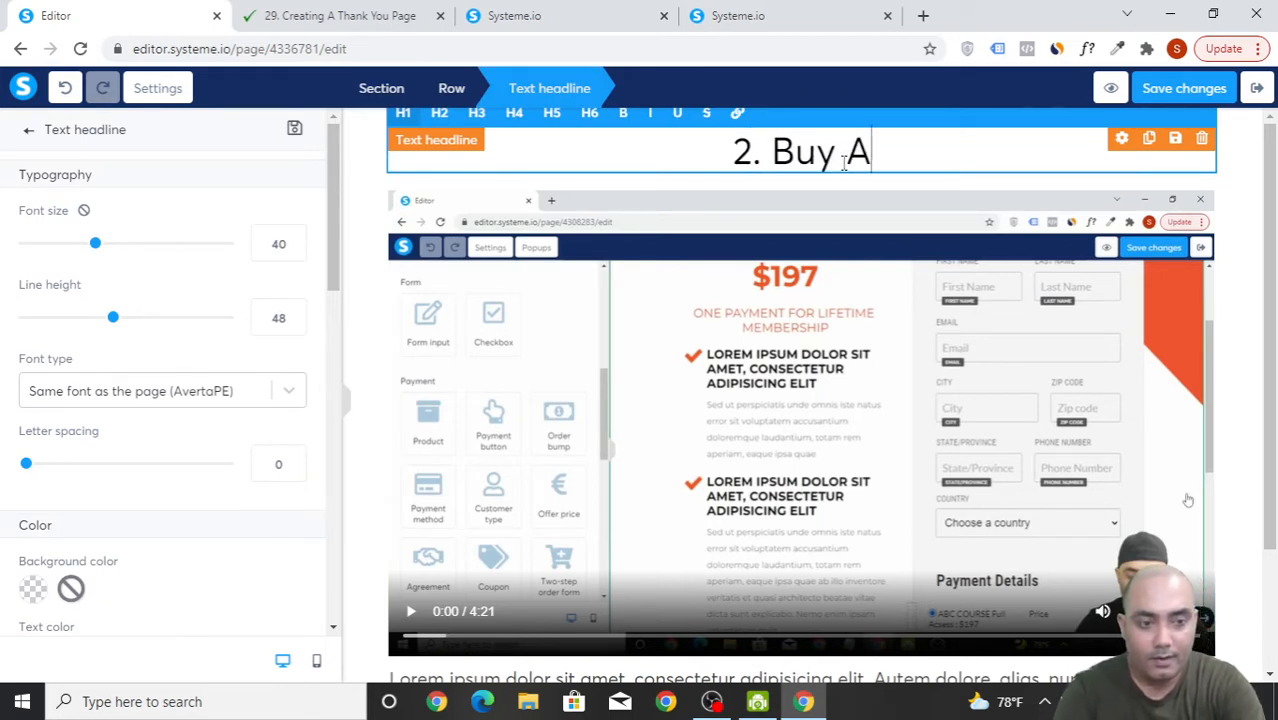
text(Domain)
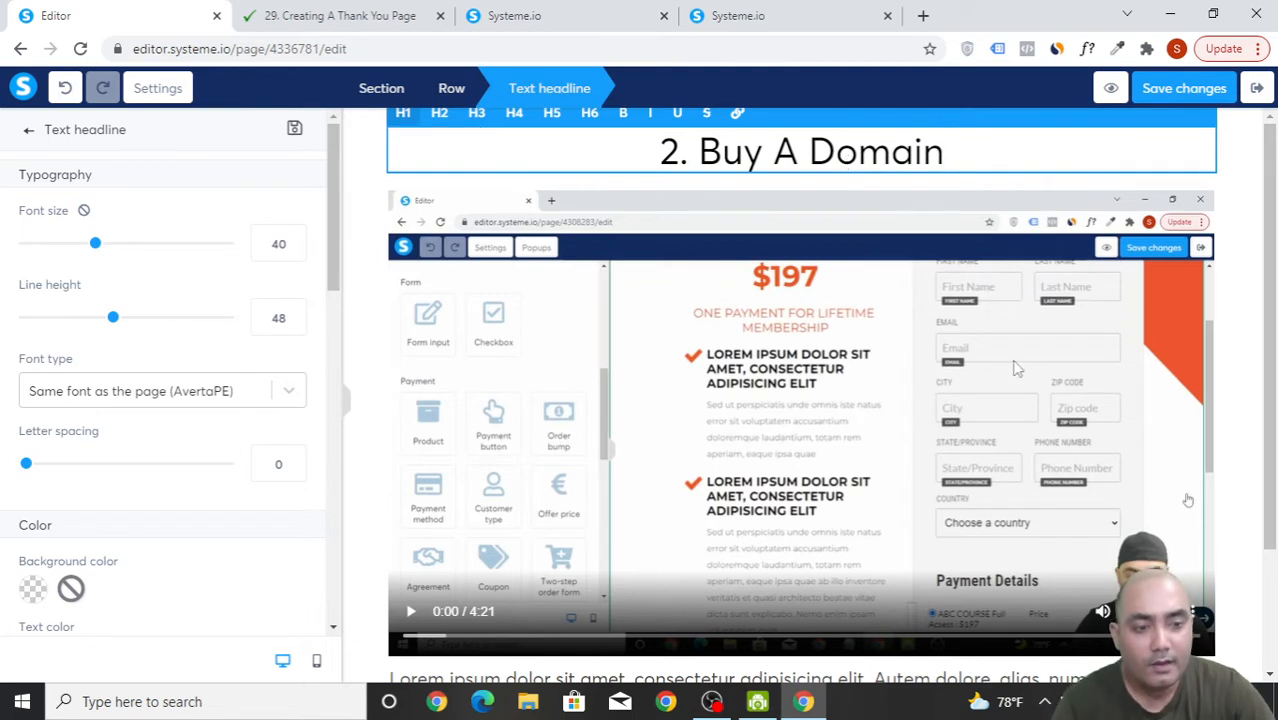
click(1056, 407)
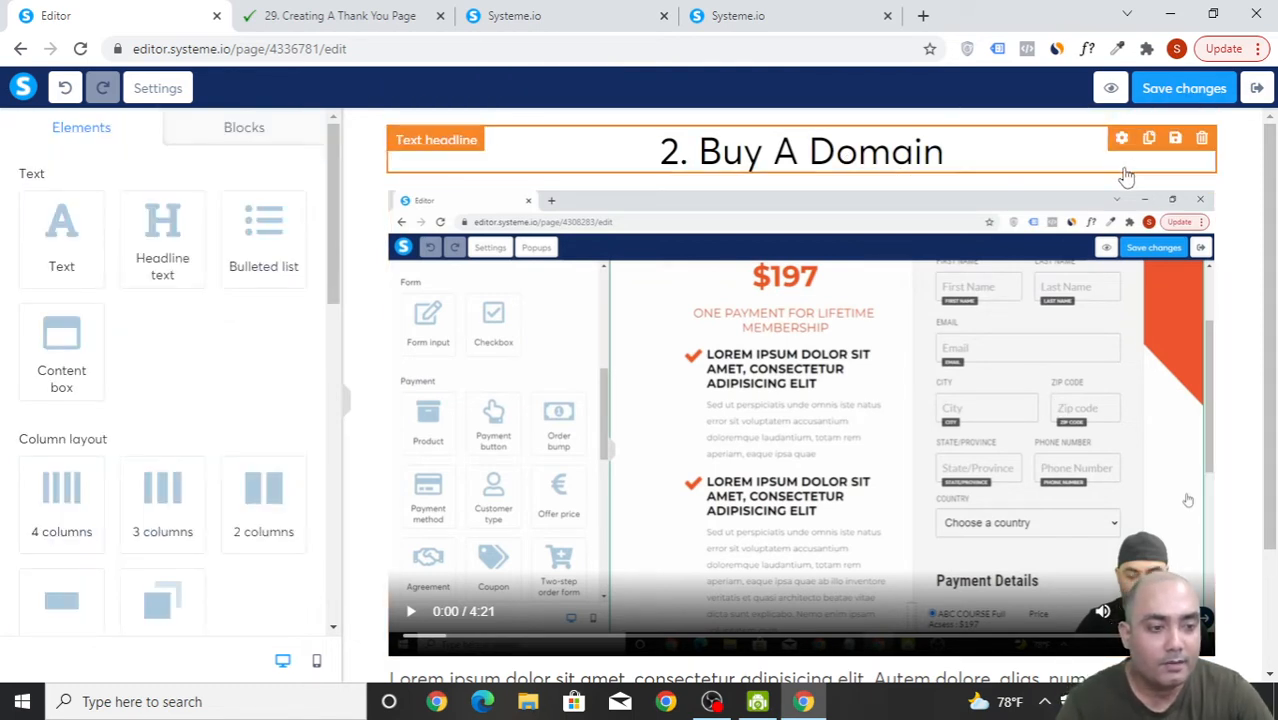
- Replace the "2. Buy A Domain" page's video with the previously uploaded "13.DoThisB...Page.mp4" file
click(1122, 180)
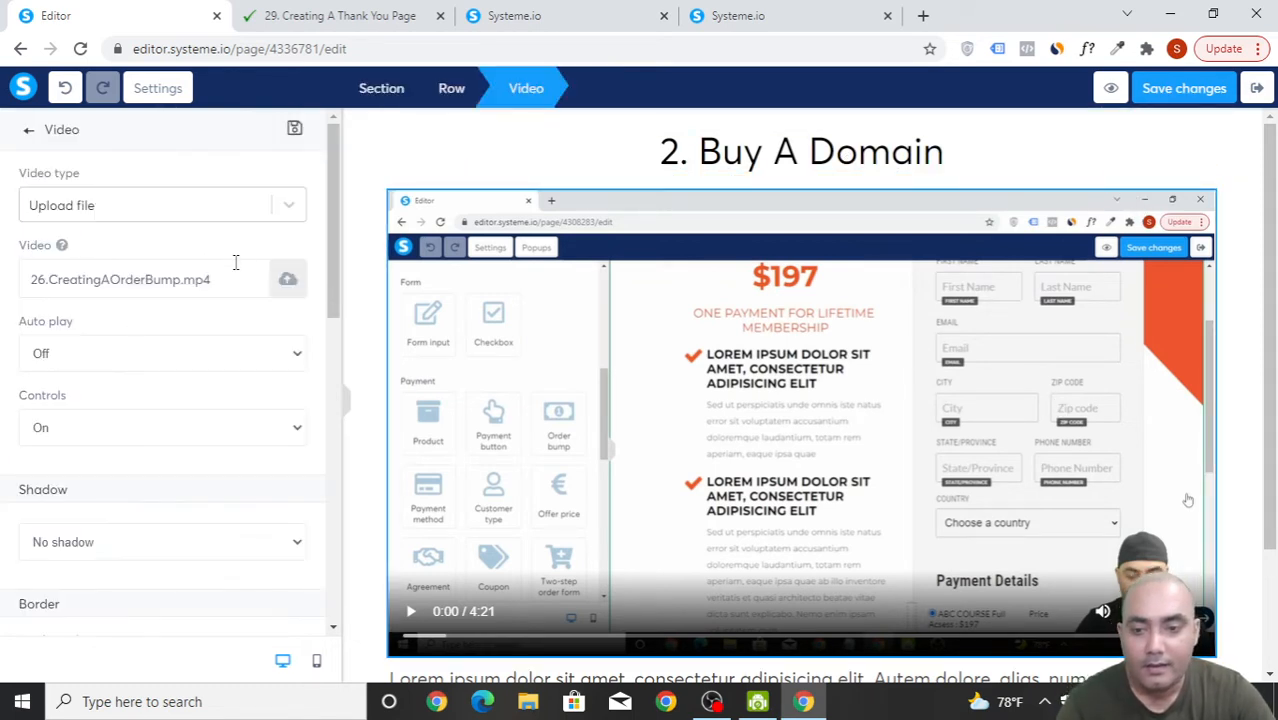
click(288, 283)
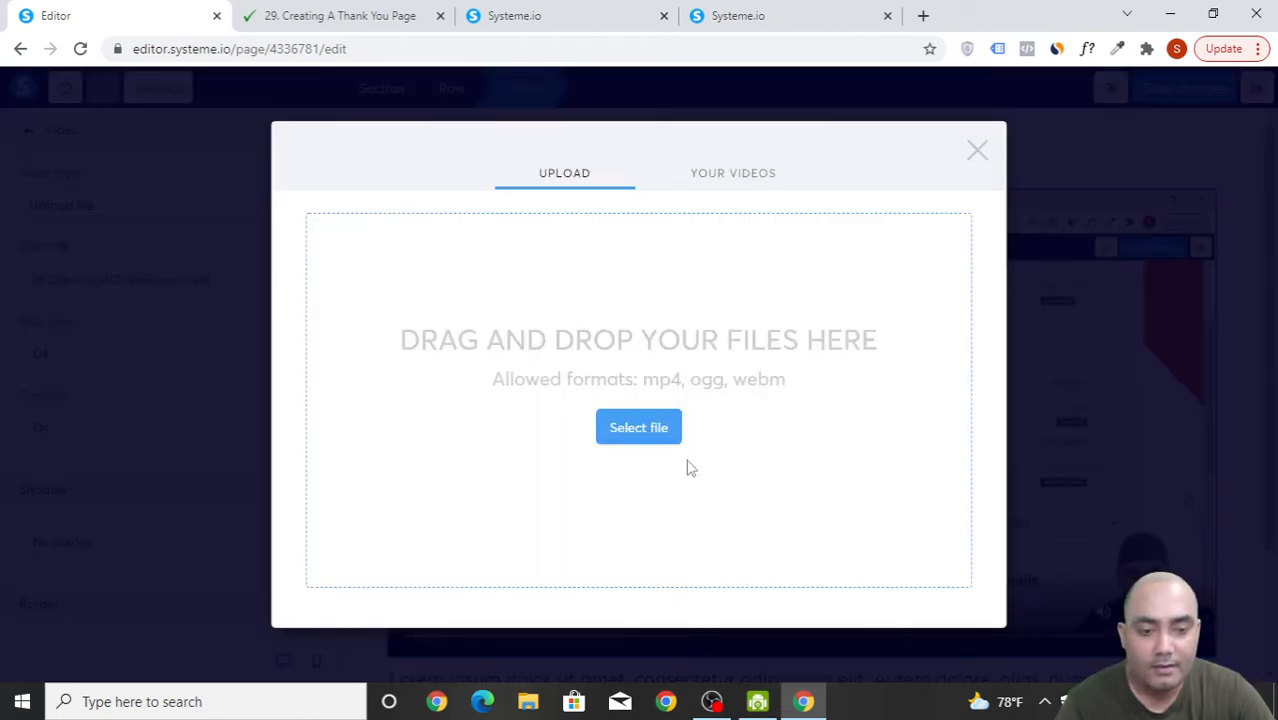
click(738, 182)
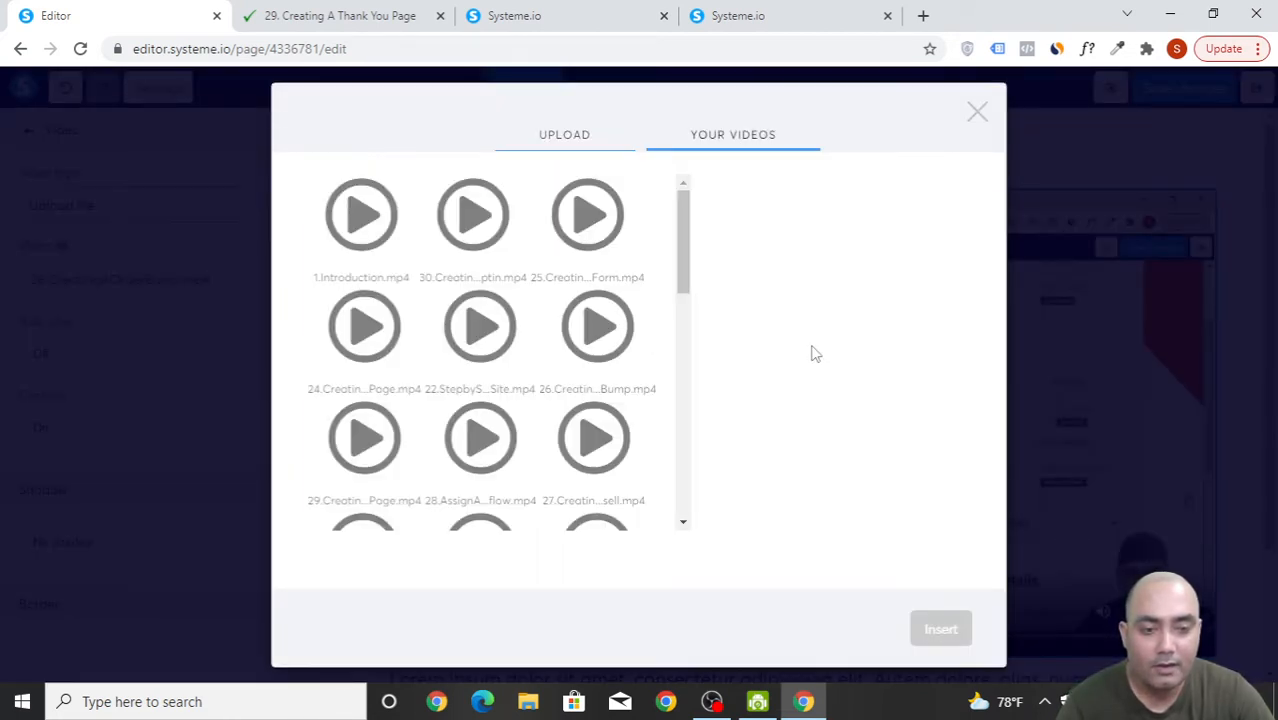
scroll(590, 430, down, 3)
scroll(585, 435, down, 1)
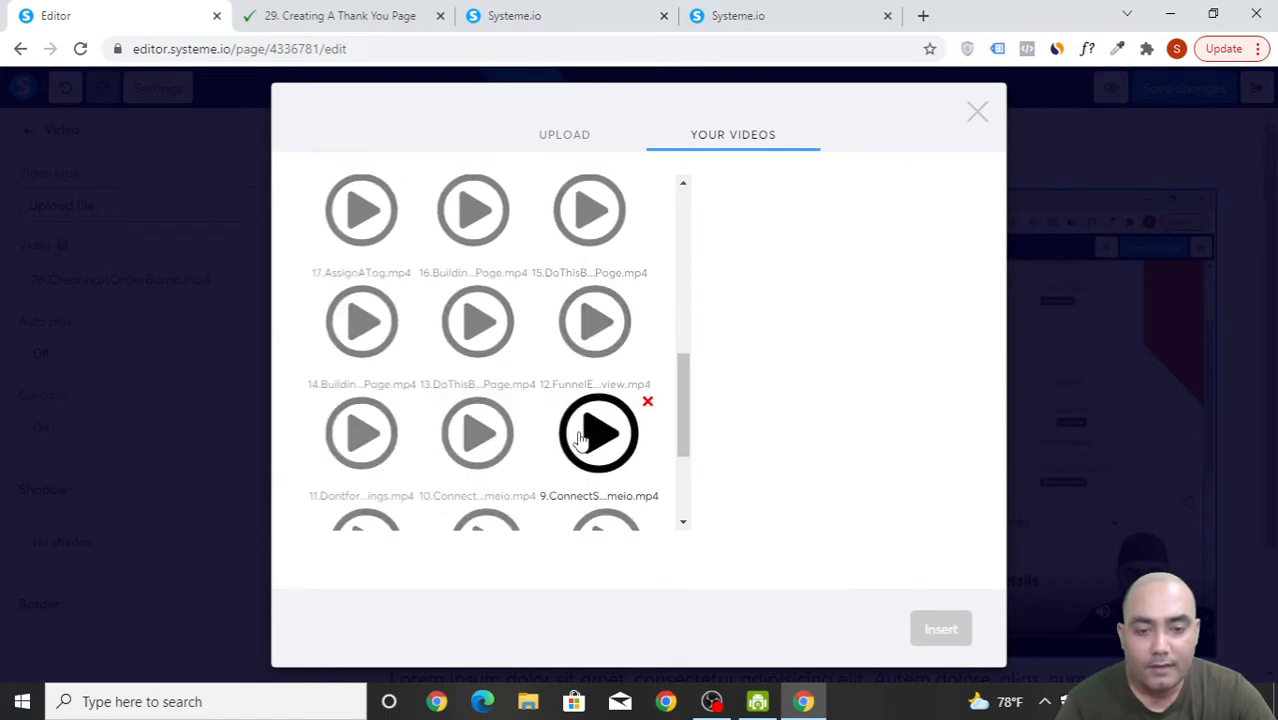
scroll(480, 300, down, 3)
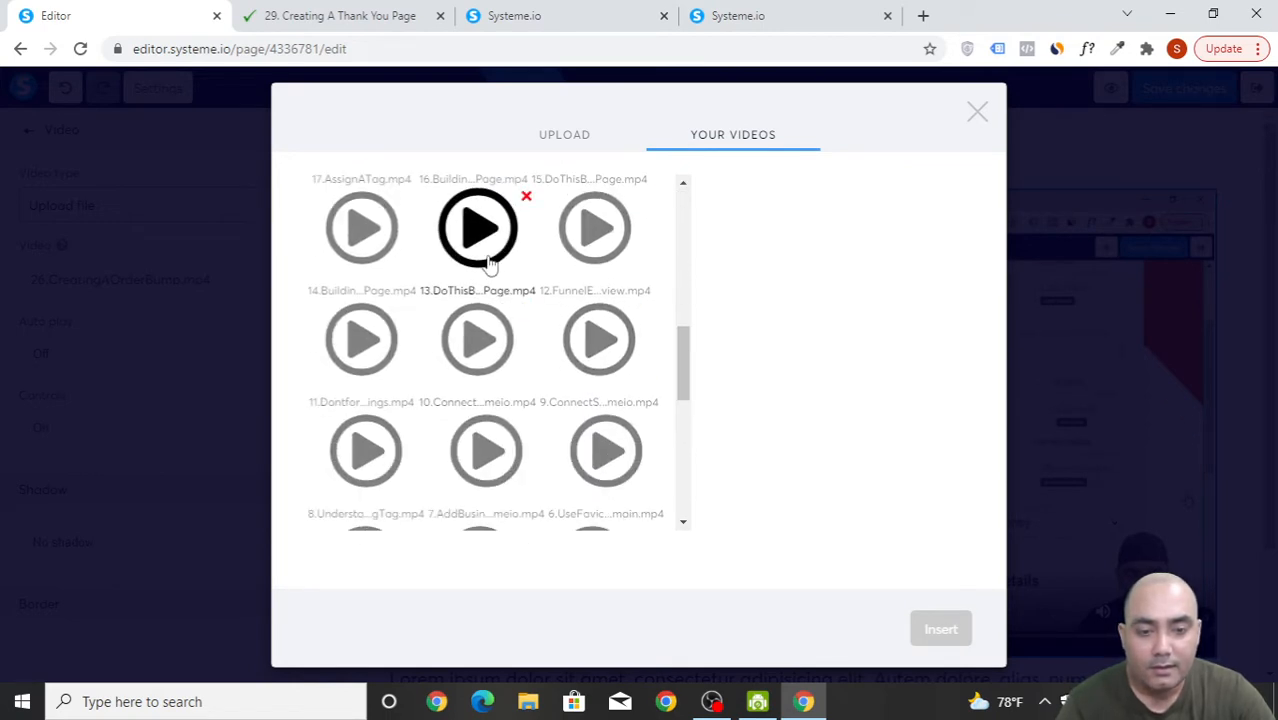
click(477, 228)
click(940, 630)
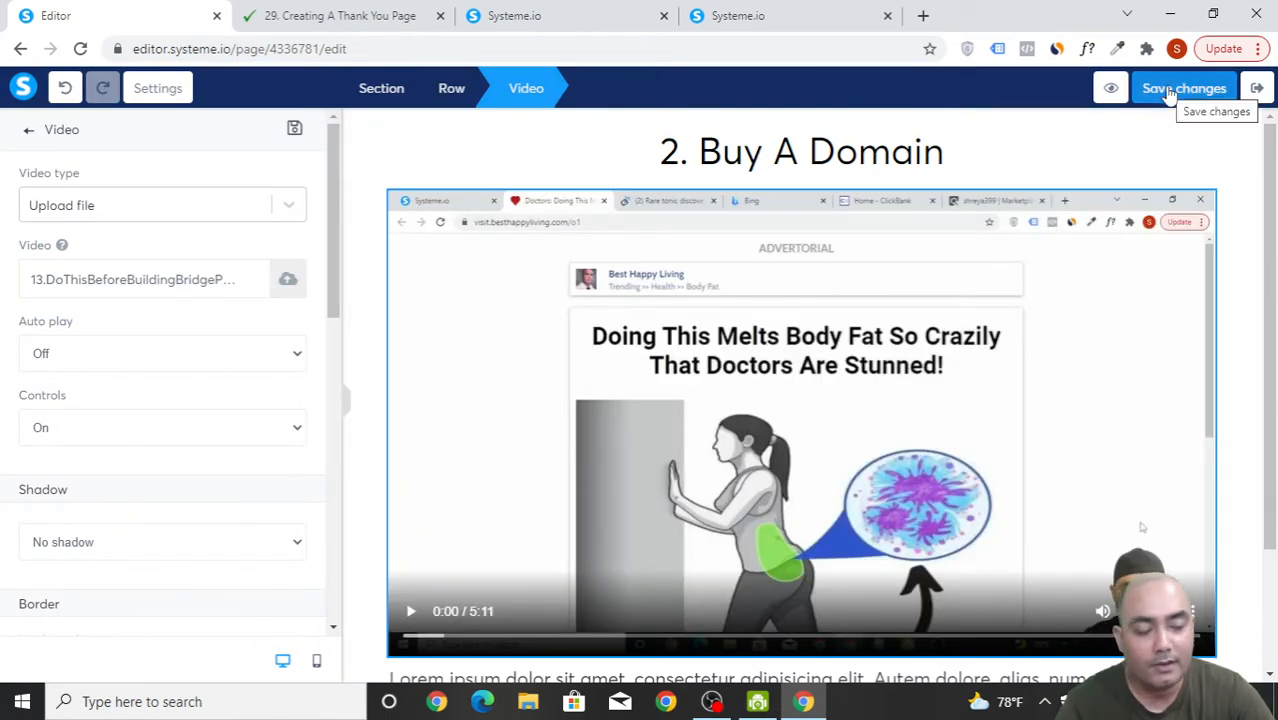
- Delete the "Click Here To Get Something" button and the placeholder text below the video, then save the page and exit to the curriculum
click(1229, 369)
scroll(1110, 462, down, 2)
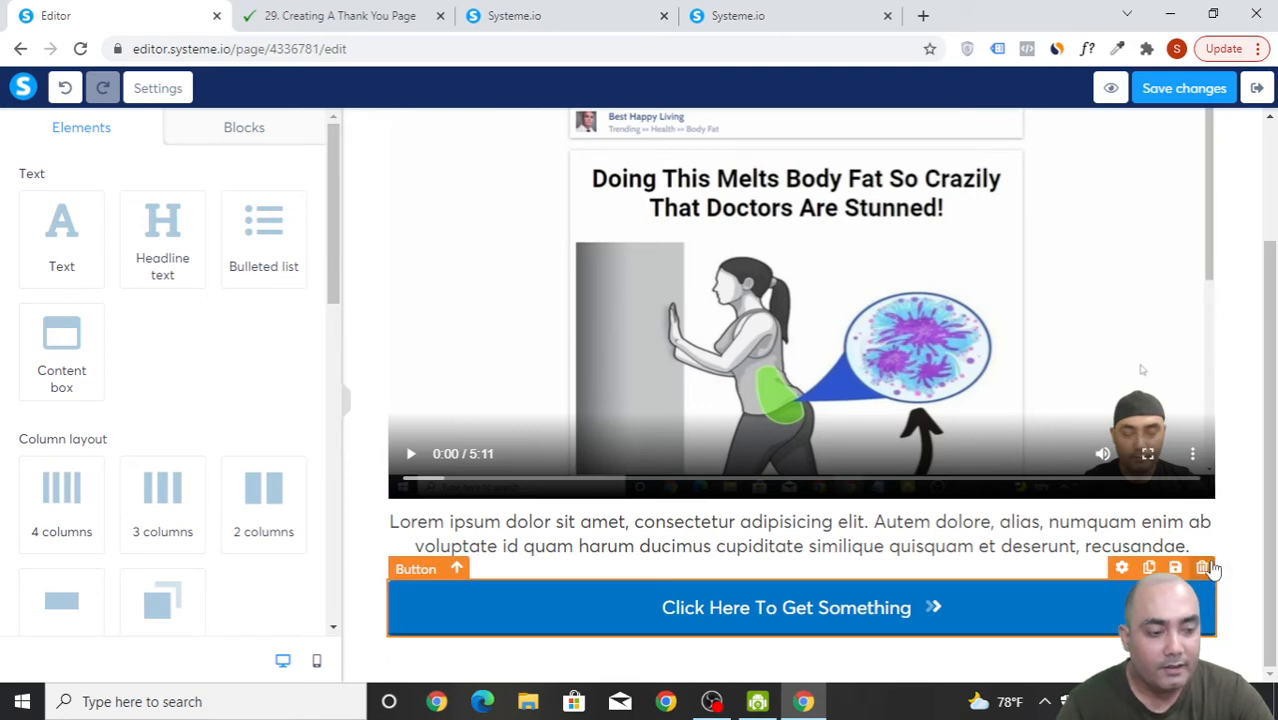
click(1203, 568)
click(745, 155)
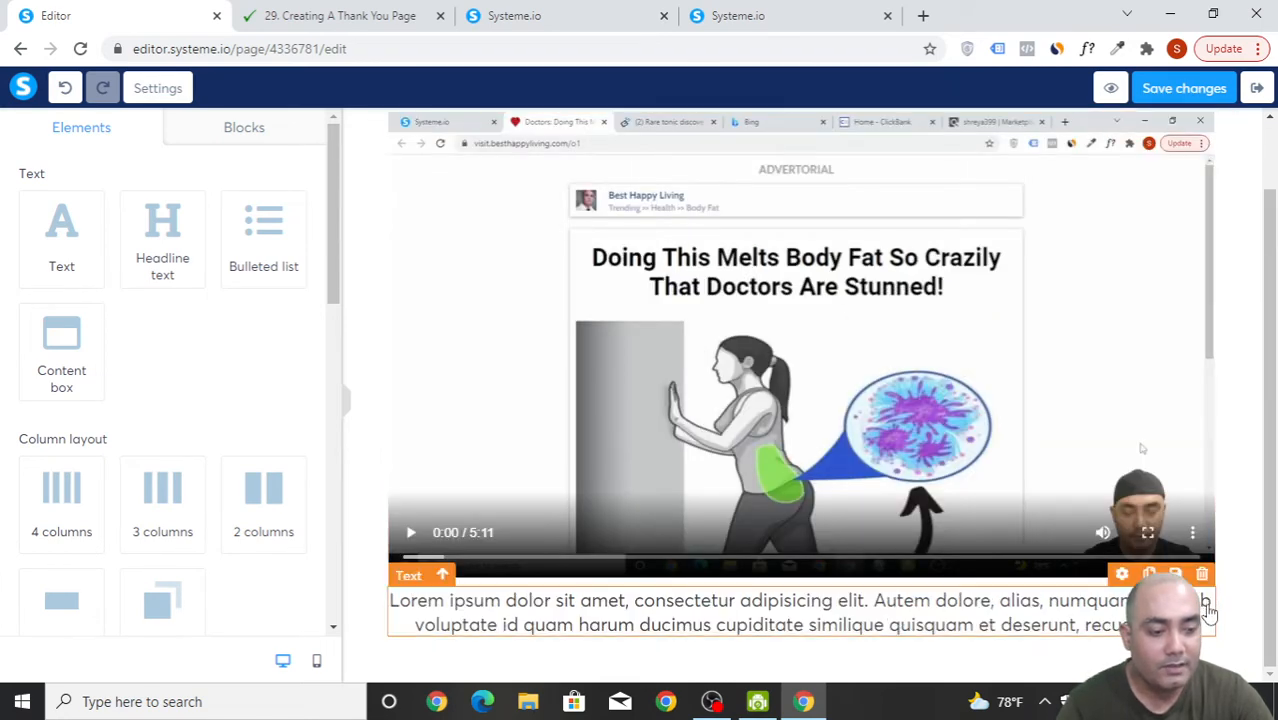
click(1202, 574)
click(702, 155)
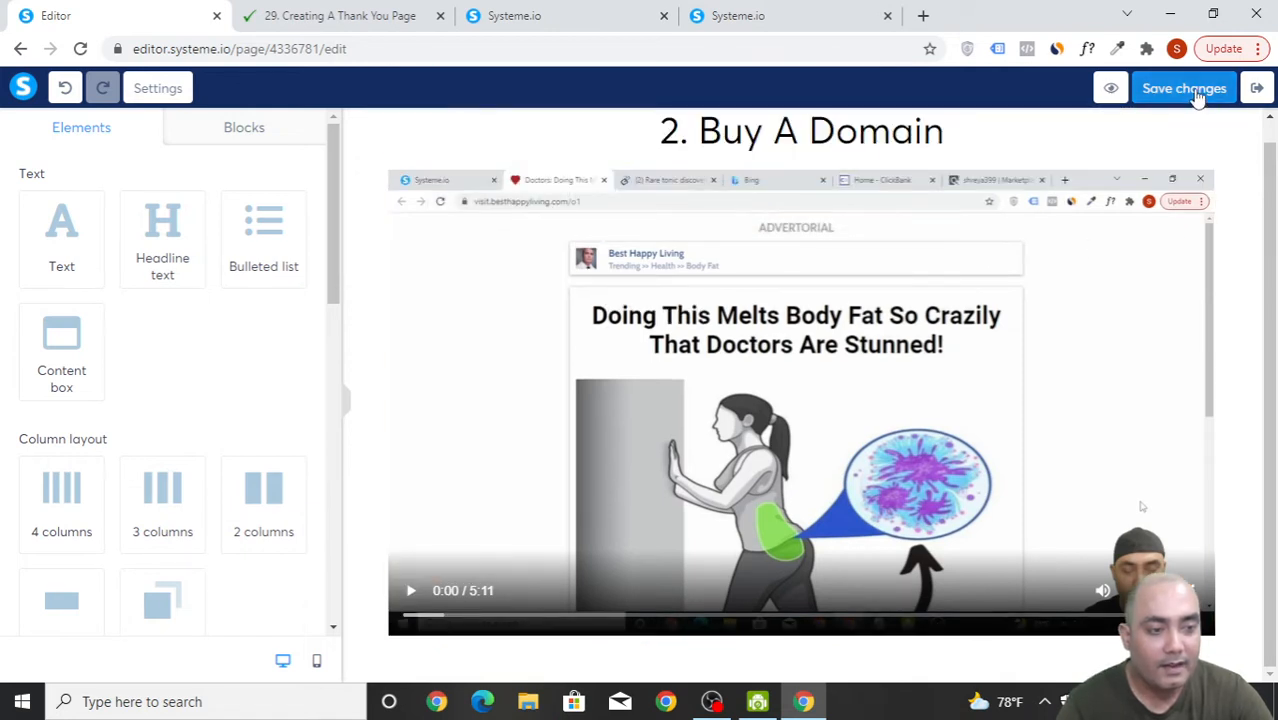
click(1197, 92)
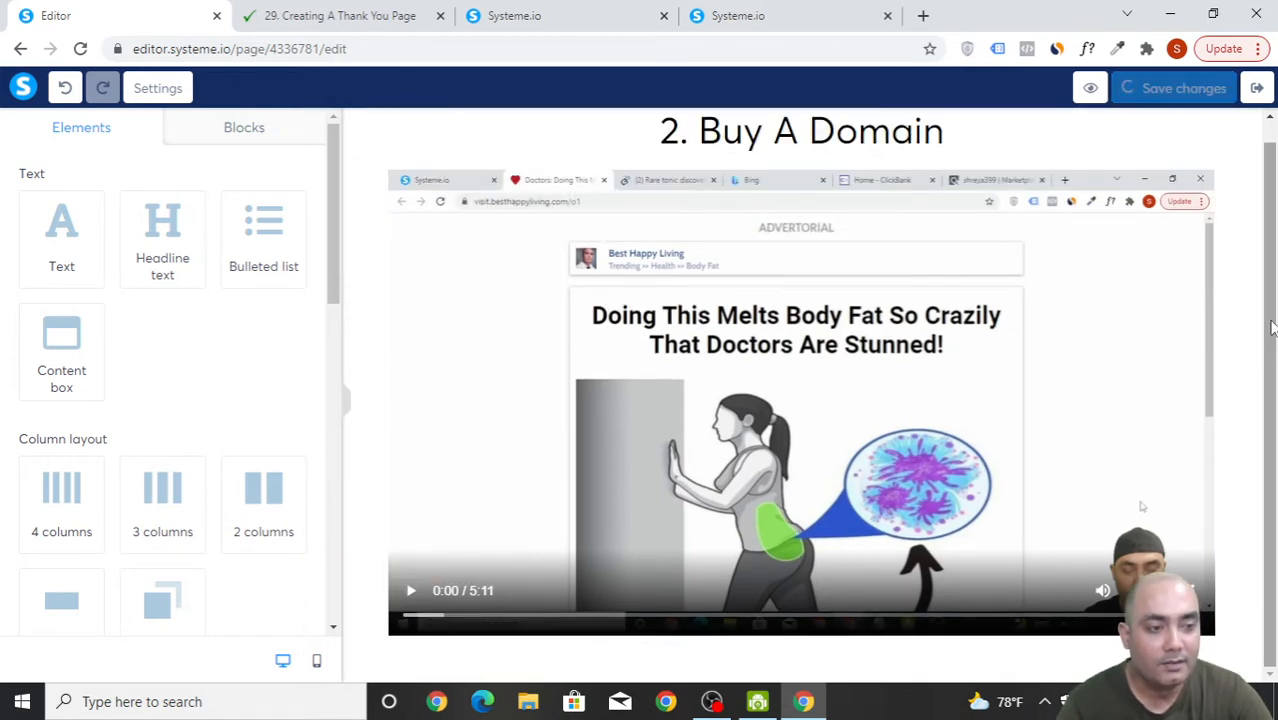
click(1258, 89)
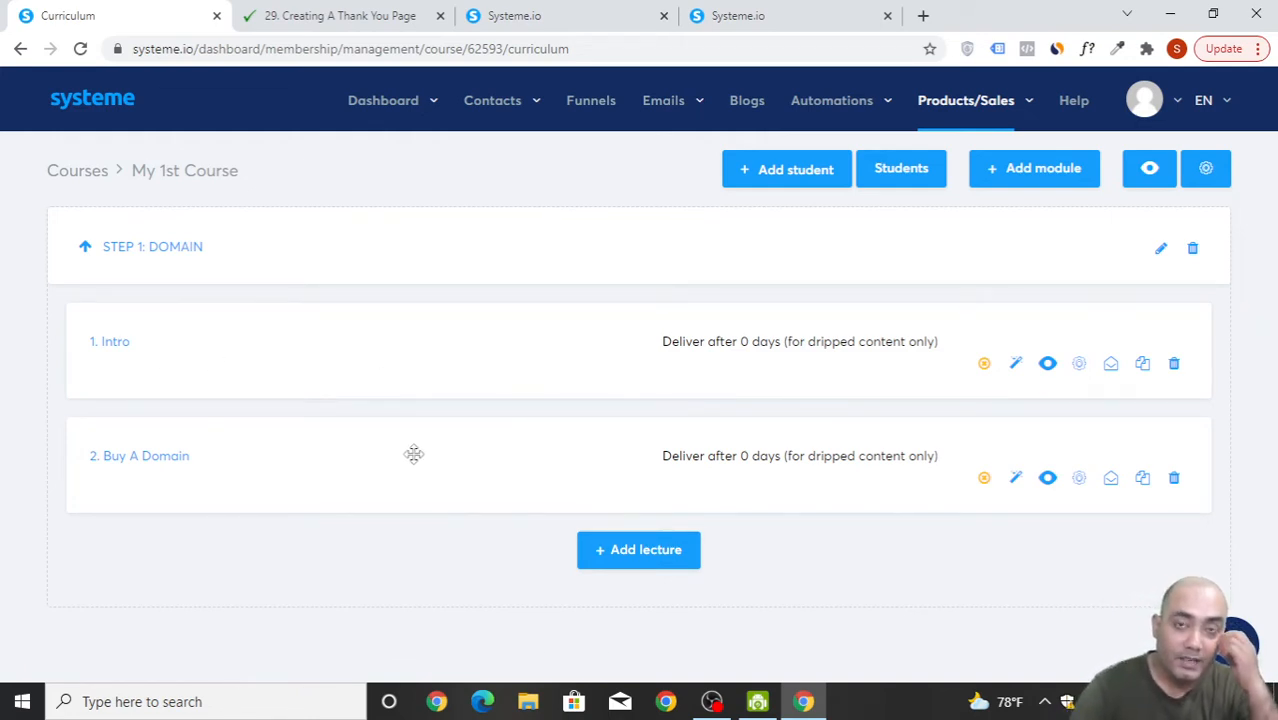
- Duplicate the "1. Intro" lecture in the STEP 1: DOMAIN module
click(1143, 366)
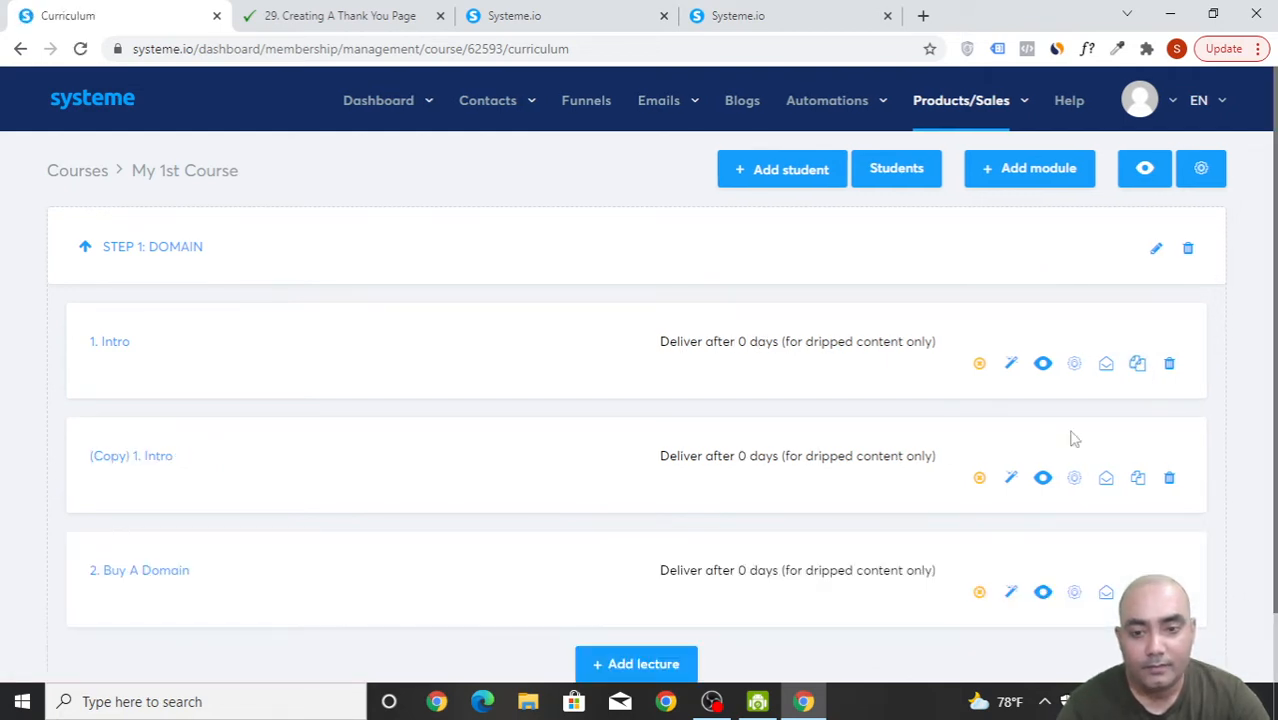
scroll(700, 551, down, 1)
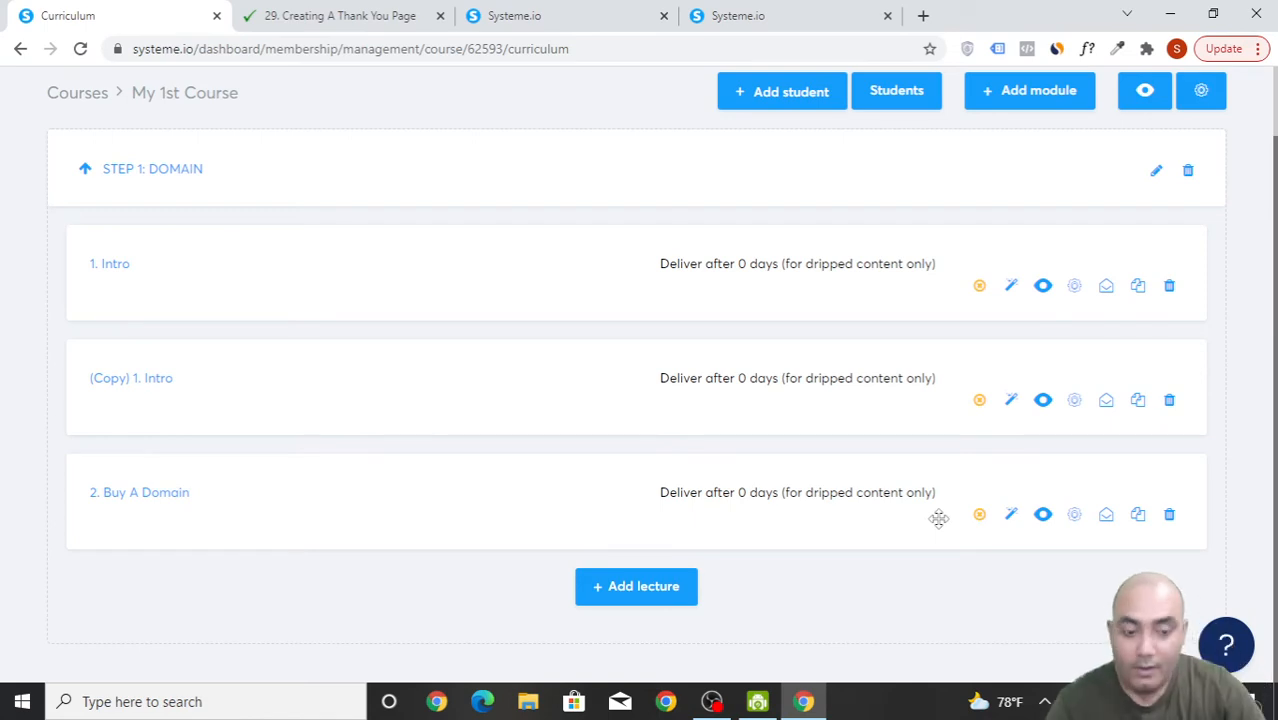
scroll(990, 240, up, 1)
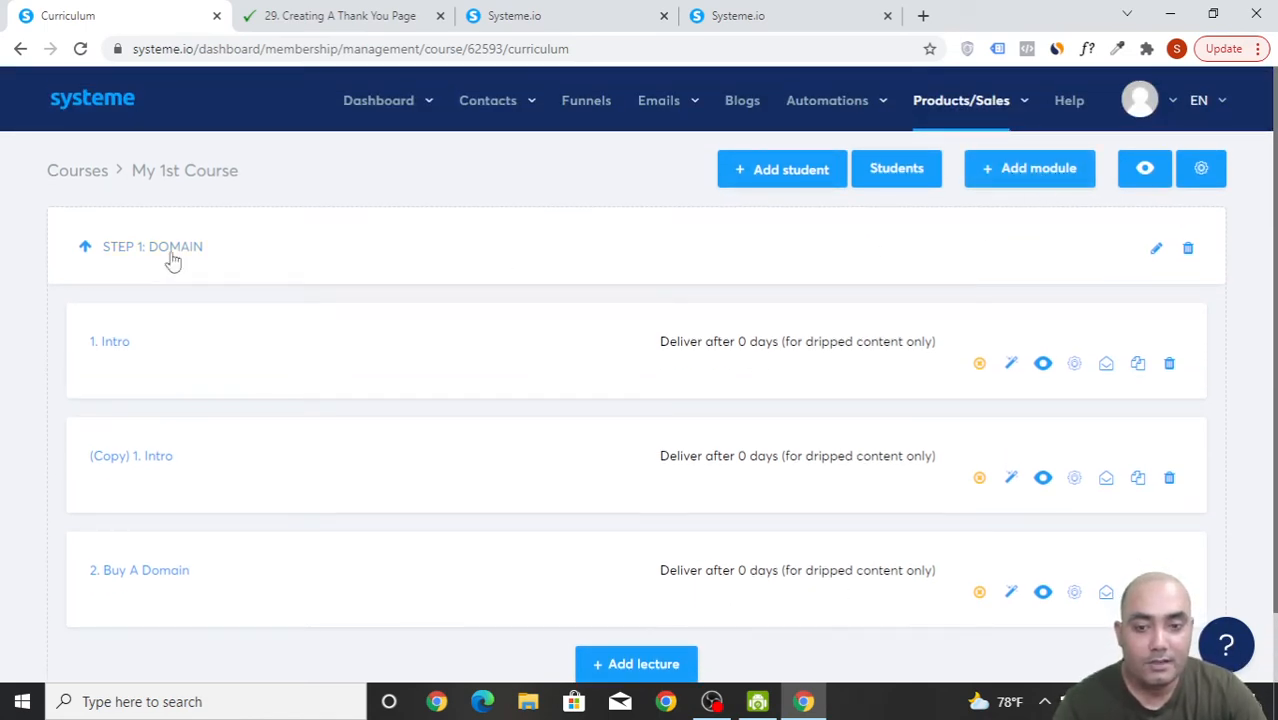
- Create a module named "STEP 2: Integration", checking the existing course's module titles for reference
click(1036, 178)
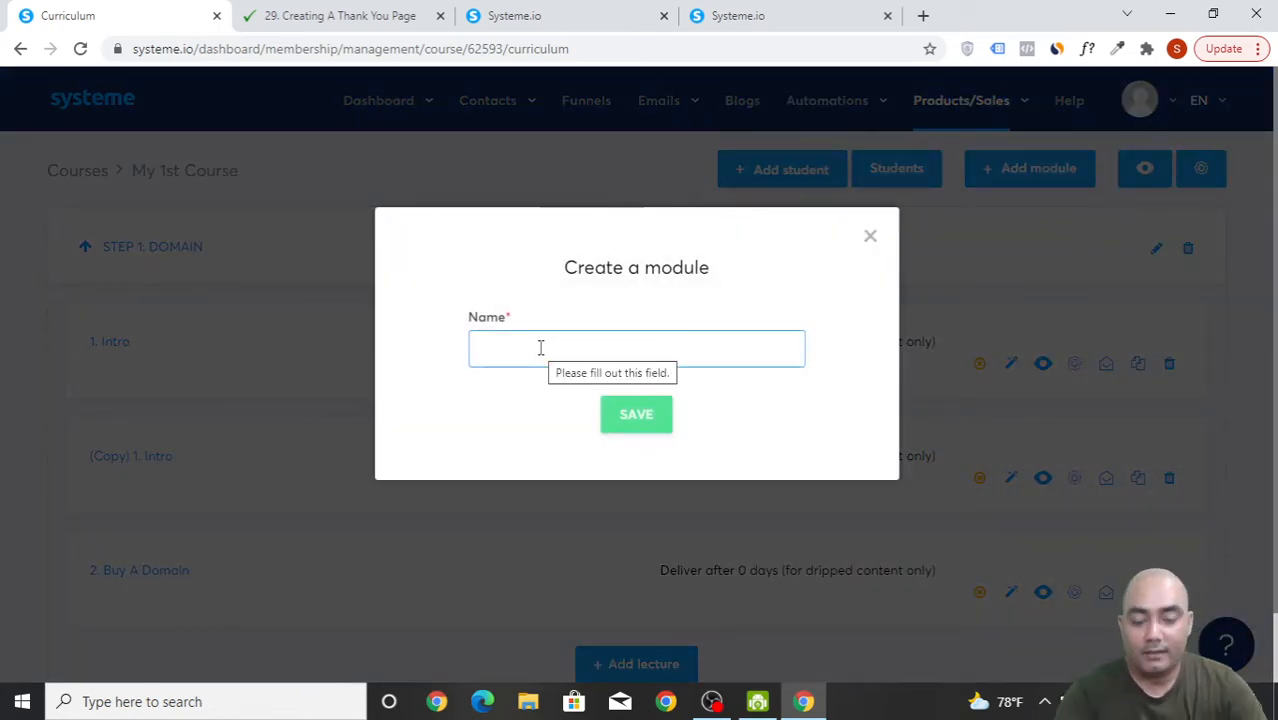
click(541, 348)
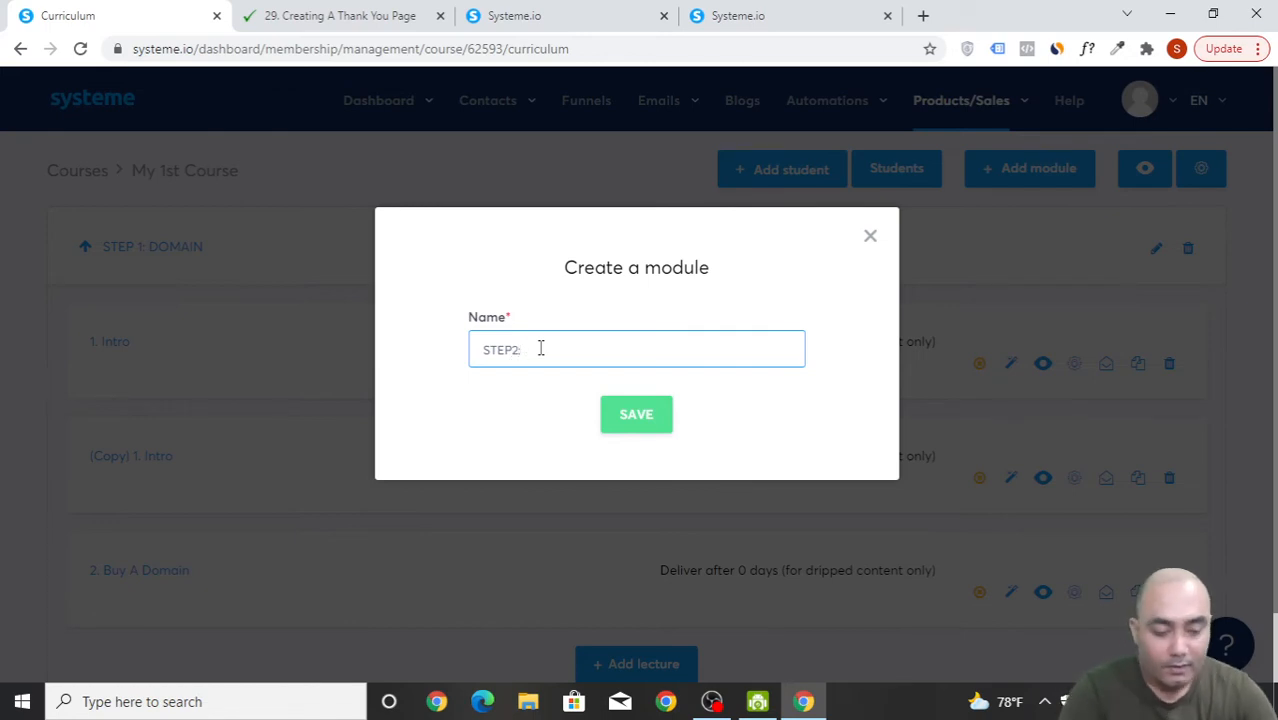
click(340, 16)
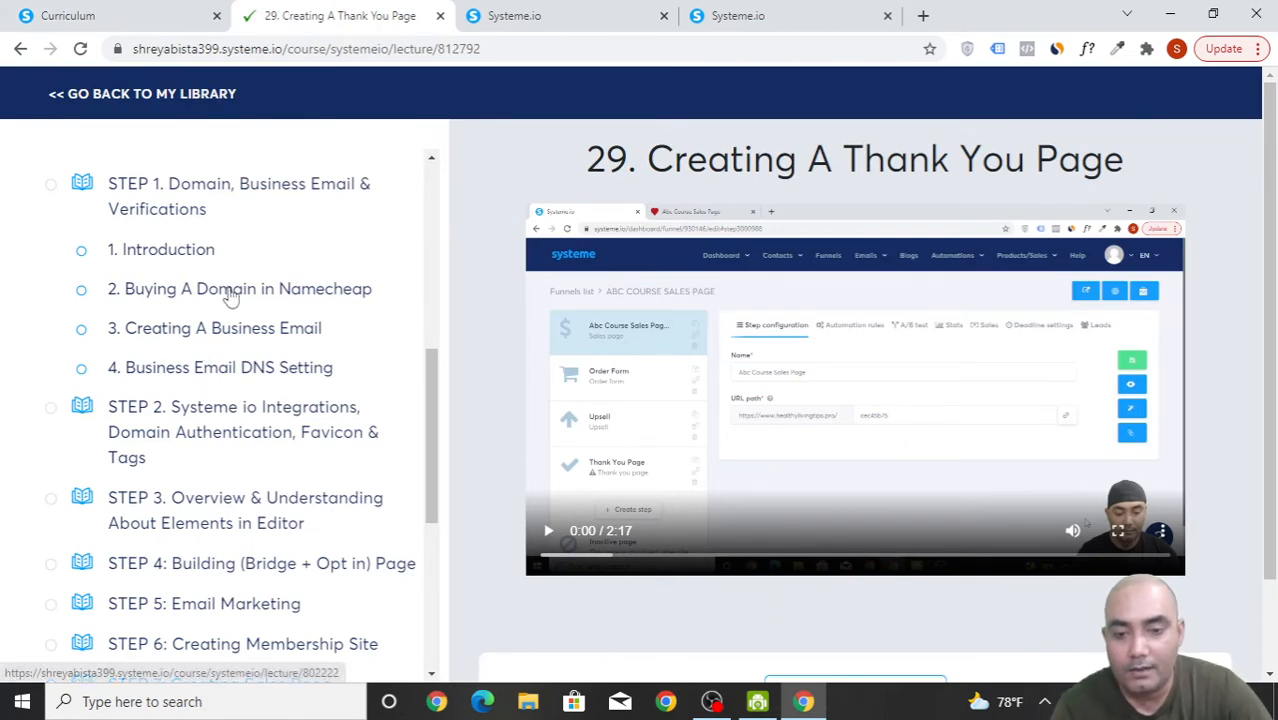
click(42, 10)
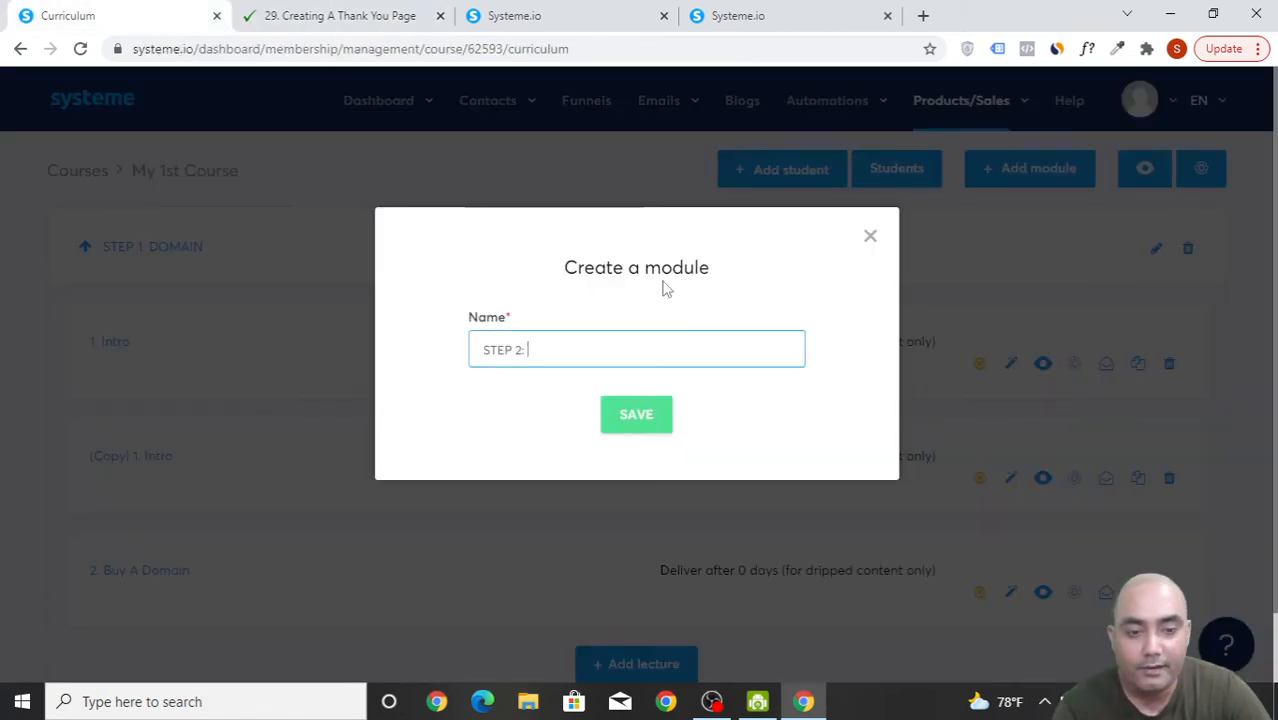
text(I)
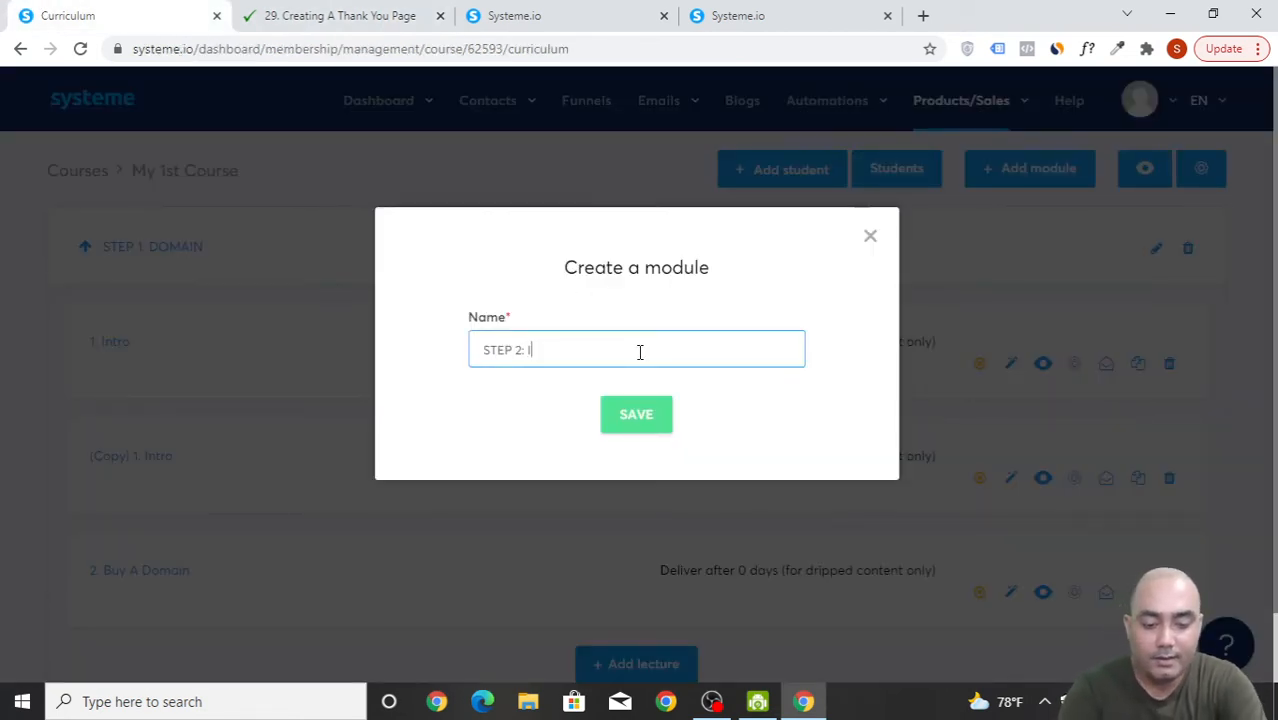
text(ntegration)
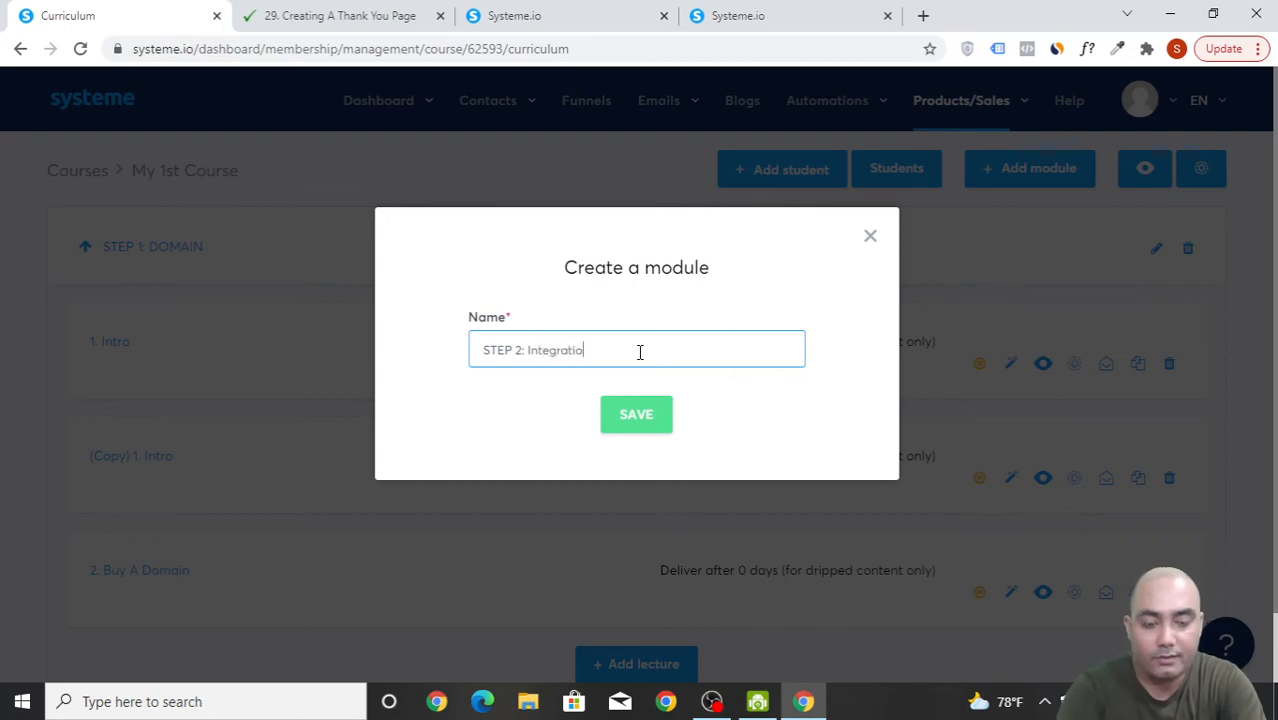
click(622, 424)
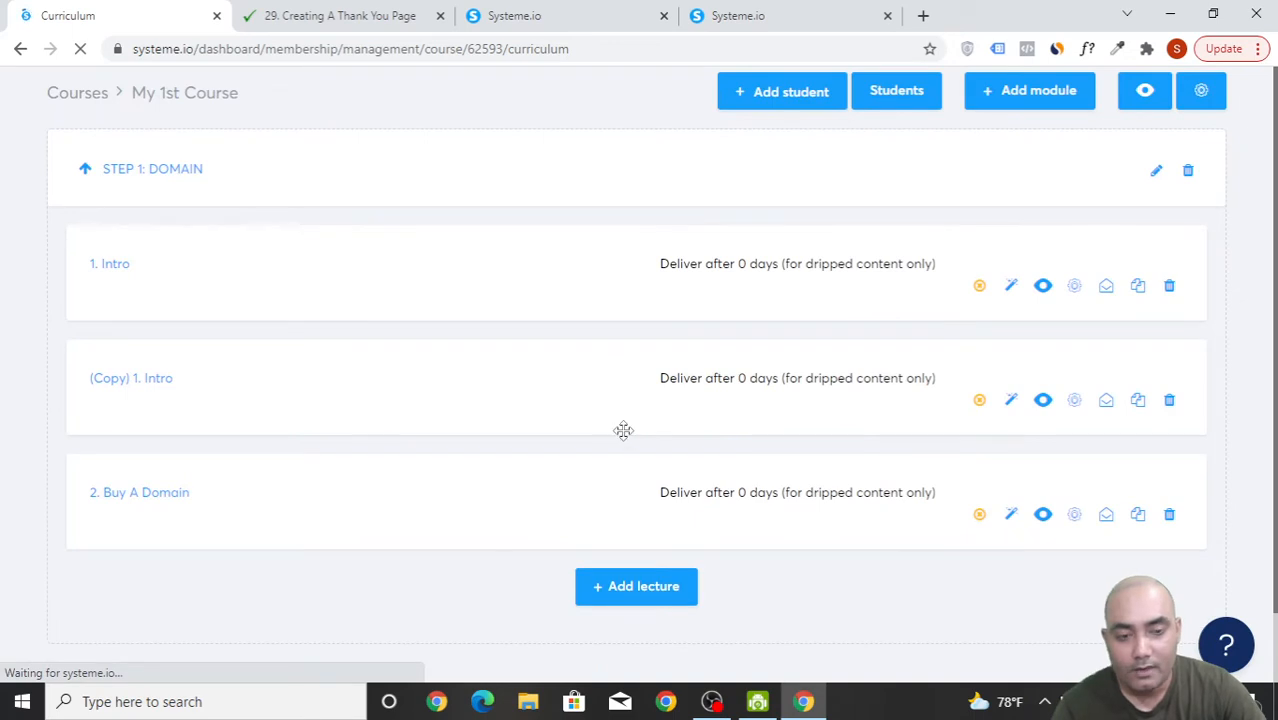
- Duplicate the "2. Buy A Domain" lecture and move the copy into the expanded STEP 2: Integration module
scroll(623, 431, down, 2)
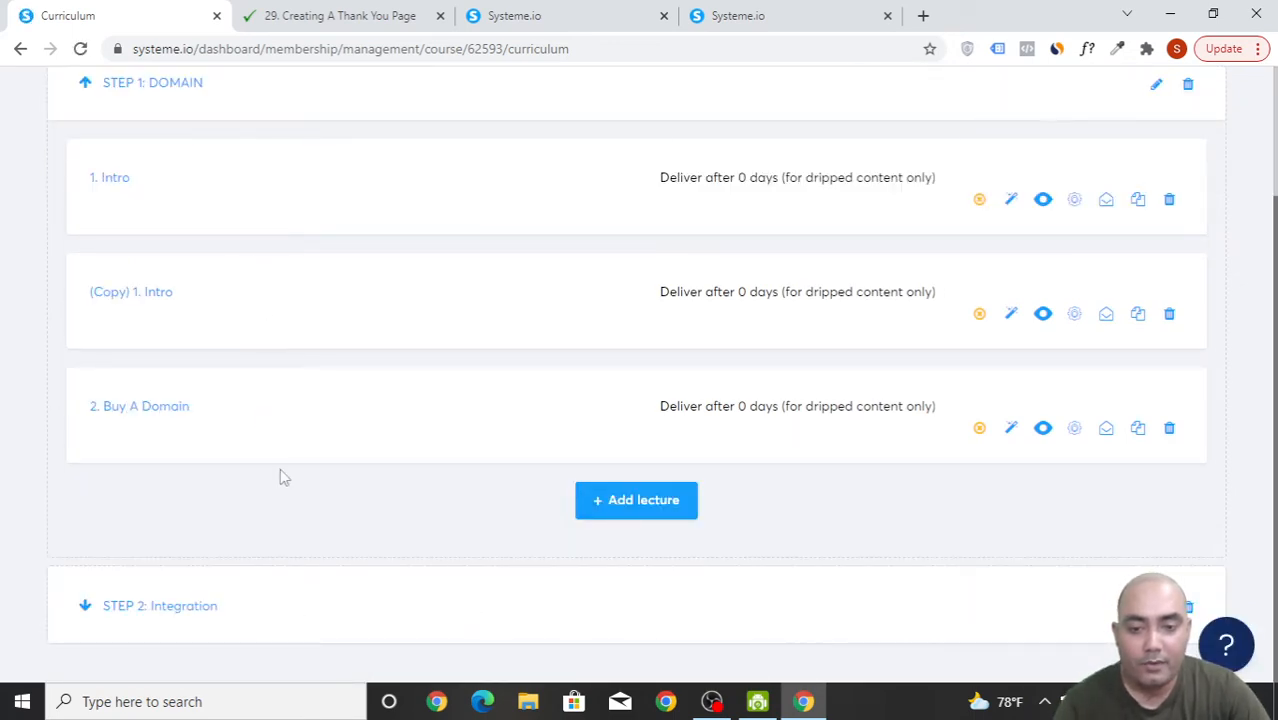
click(1143, 429)
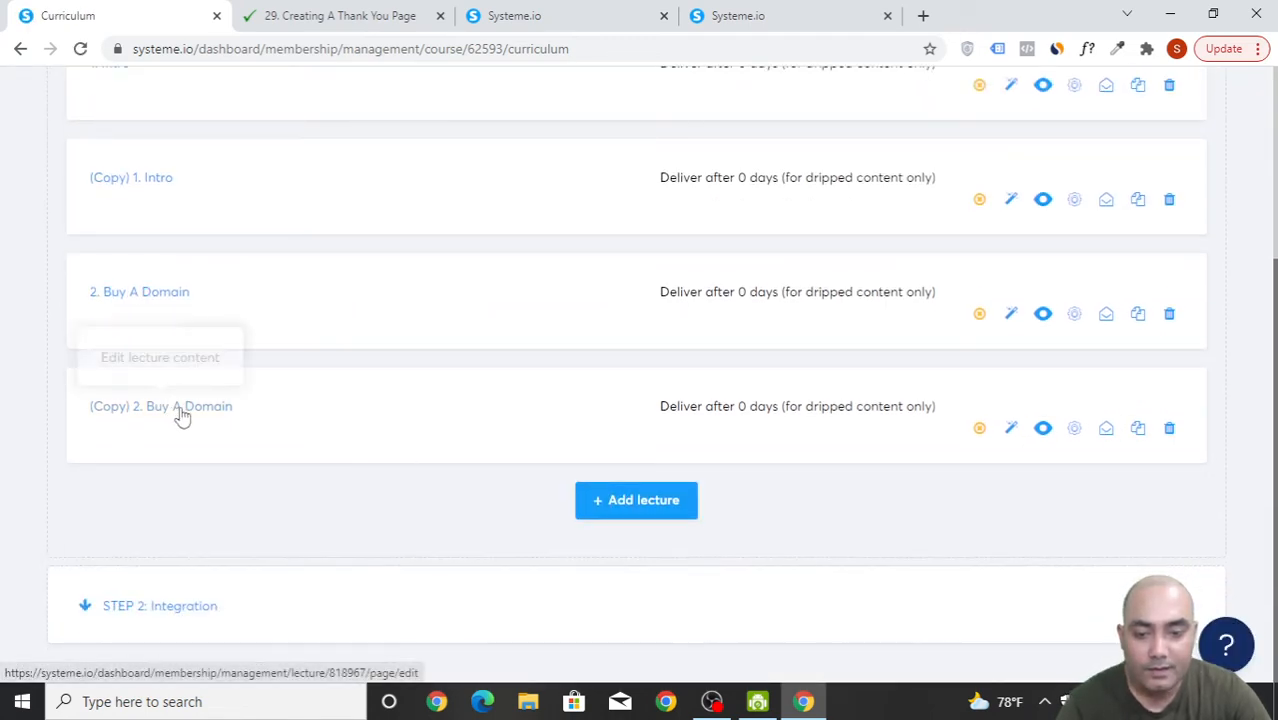
drag(244, 408, 286, 662)
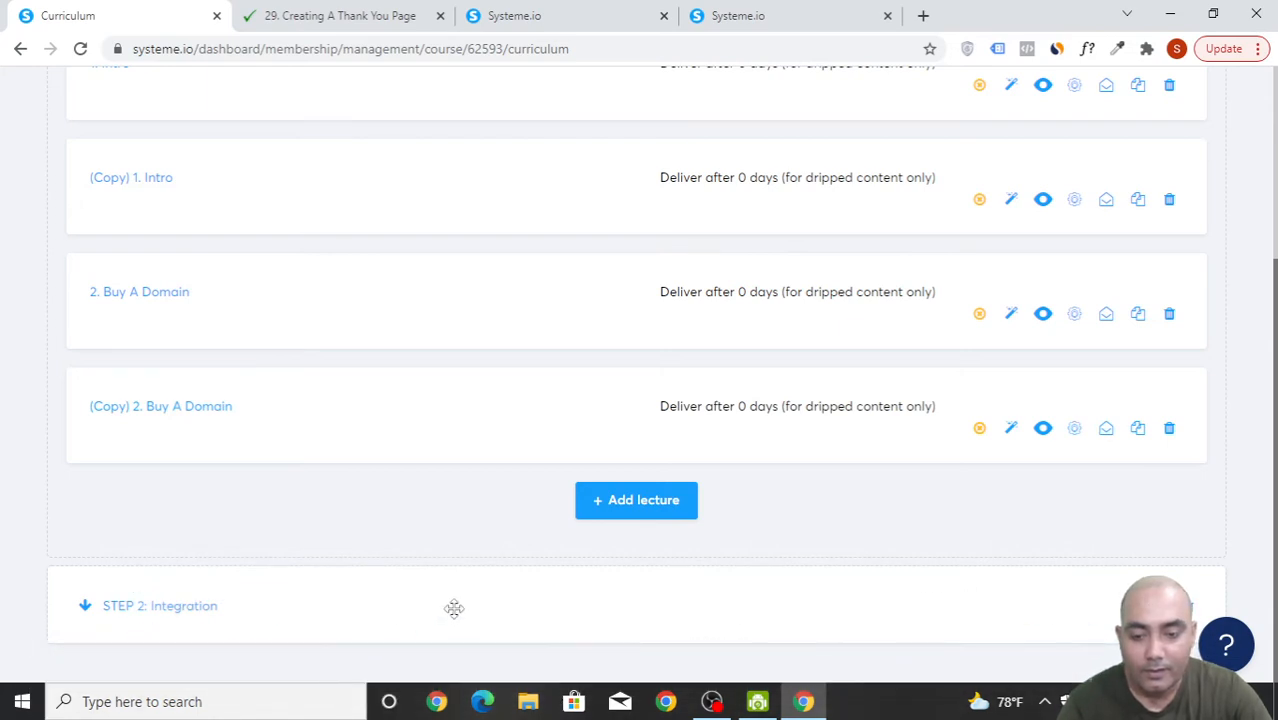
click(87, 617)
scroll(214, 568, down, 1)
drag(305, 325, 325, 587)
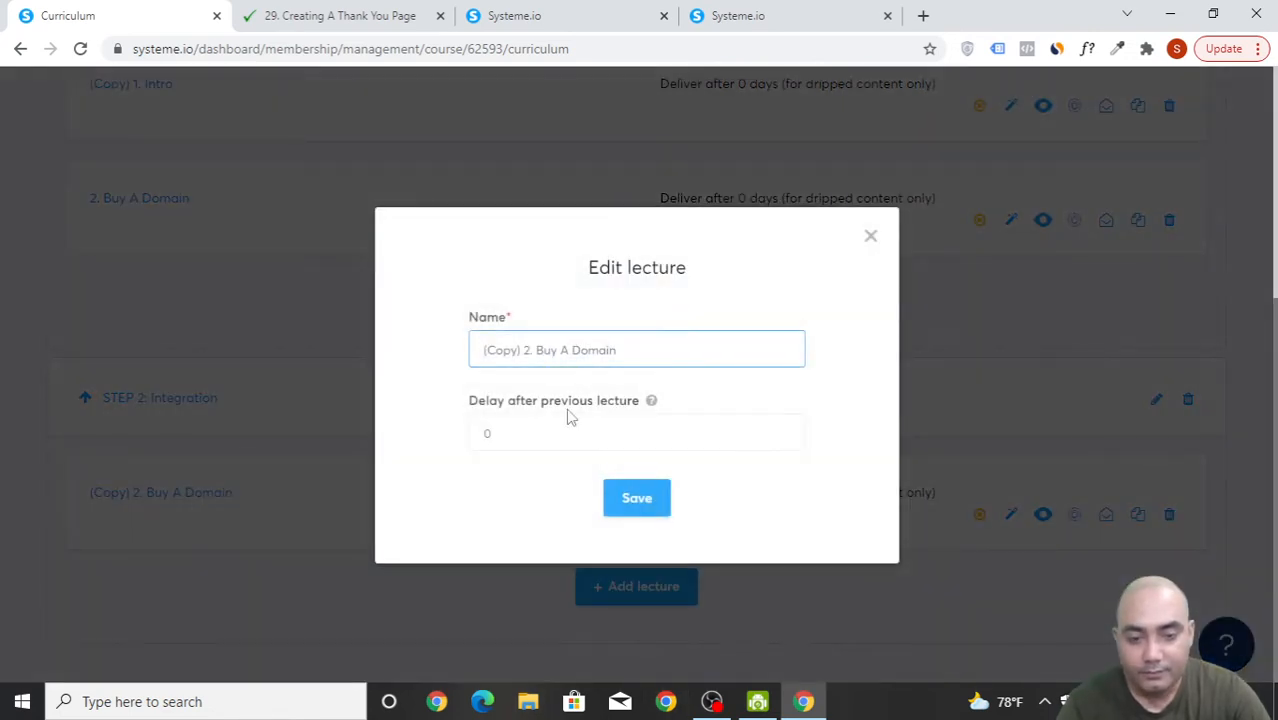
- Rename the copied lecture in STEP 2: Integration "4. Connect The Domain", using the existing course's titles as reference, and save it
drag(618, 352, 432, 355)
text(4.)
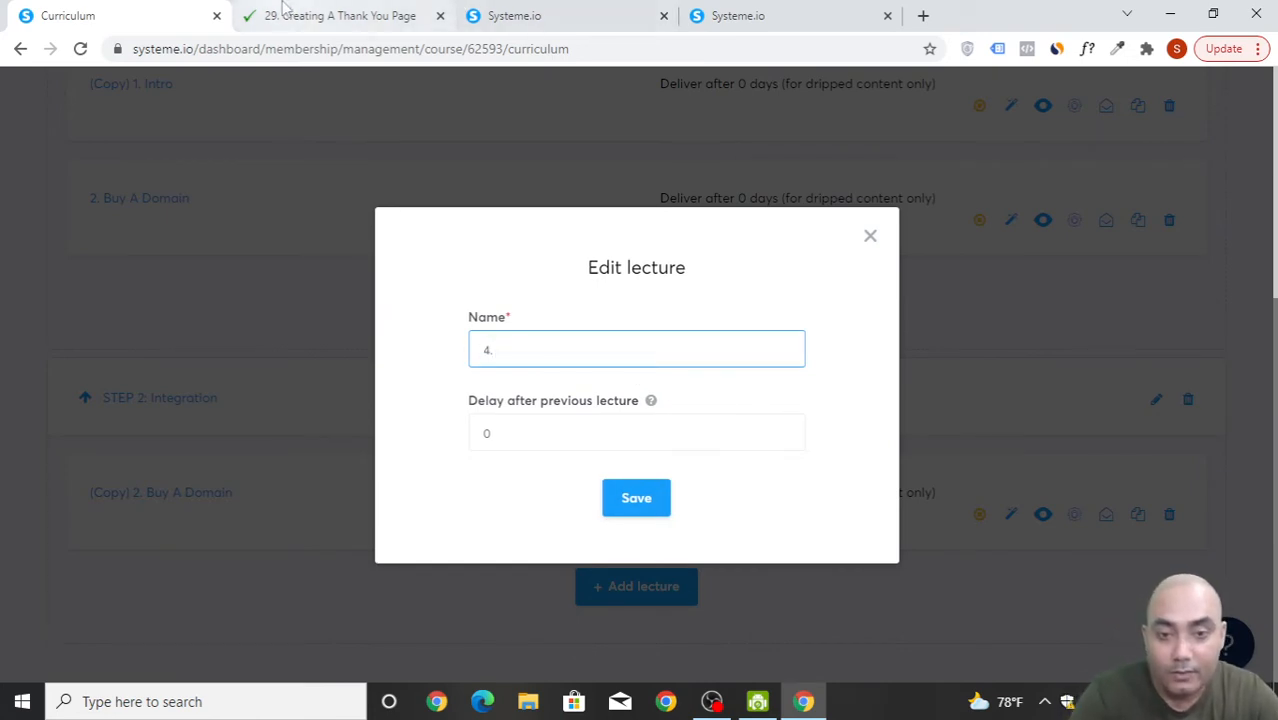
click(335, 15)
click(220, 430)
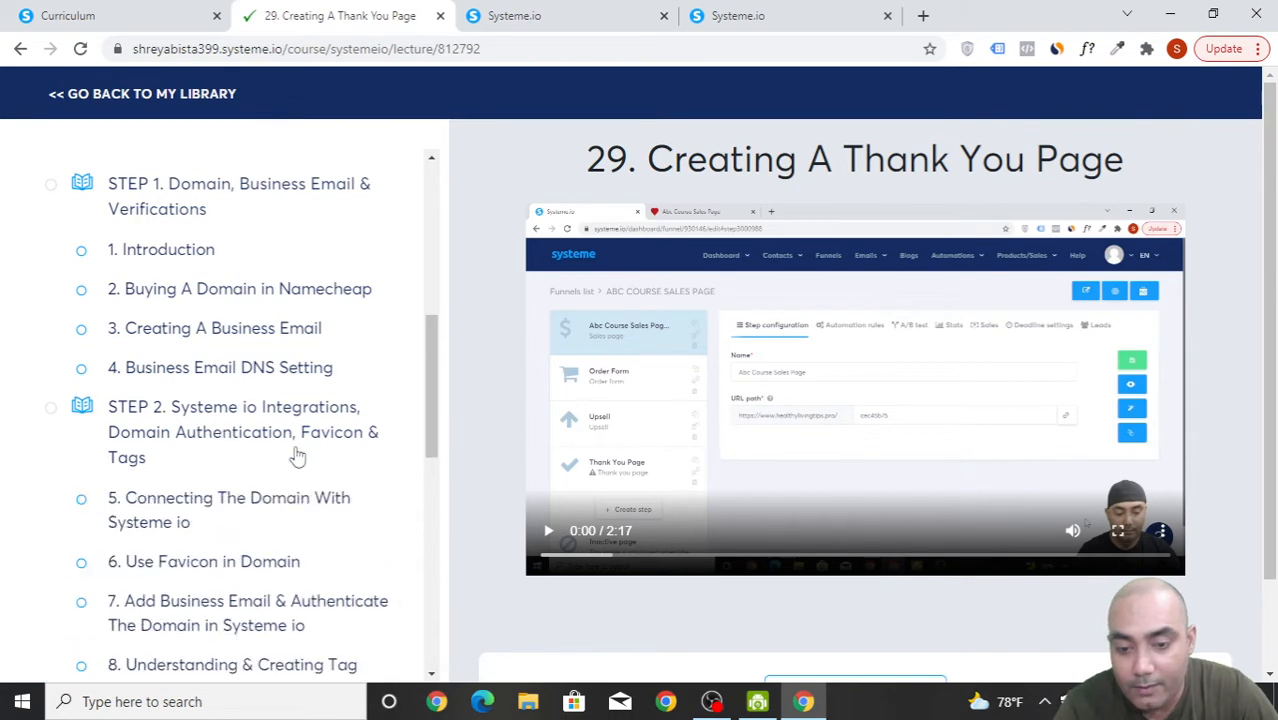
click(68, 15)
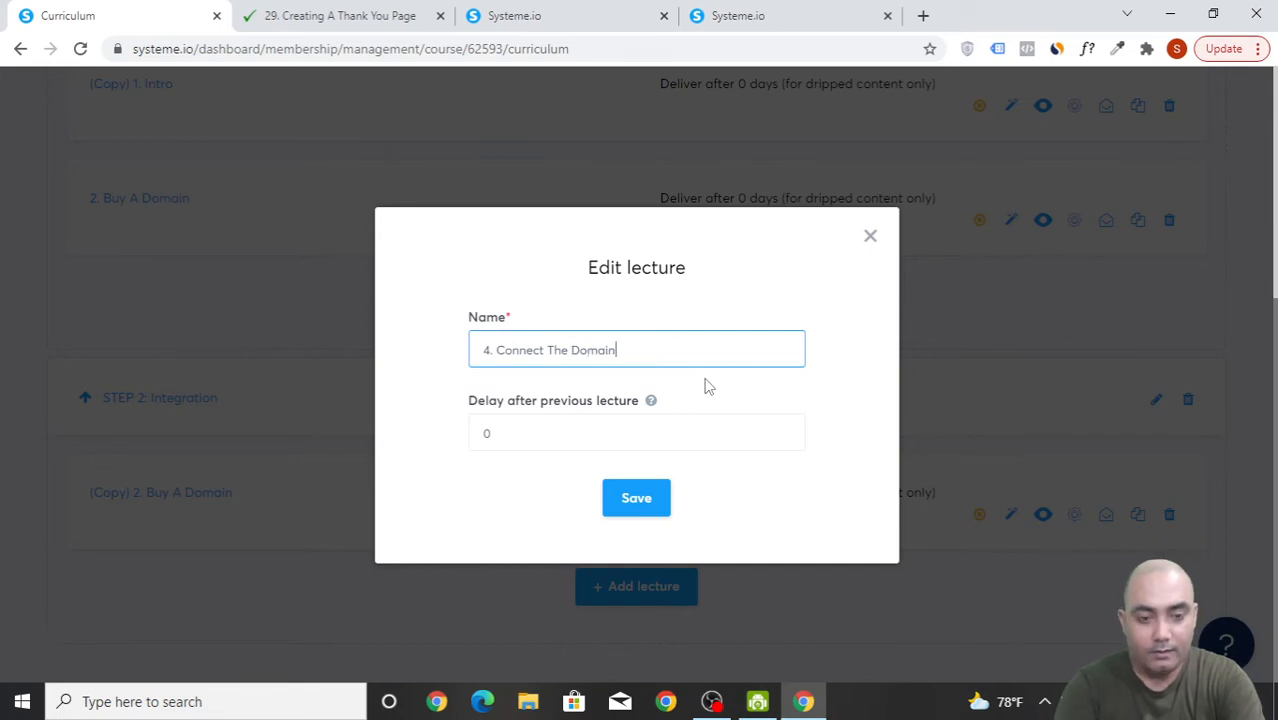
click(658, 500)
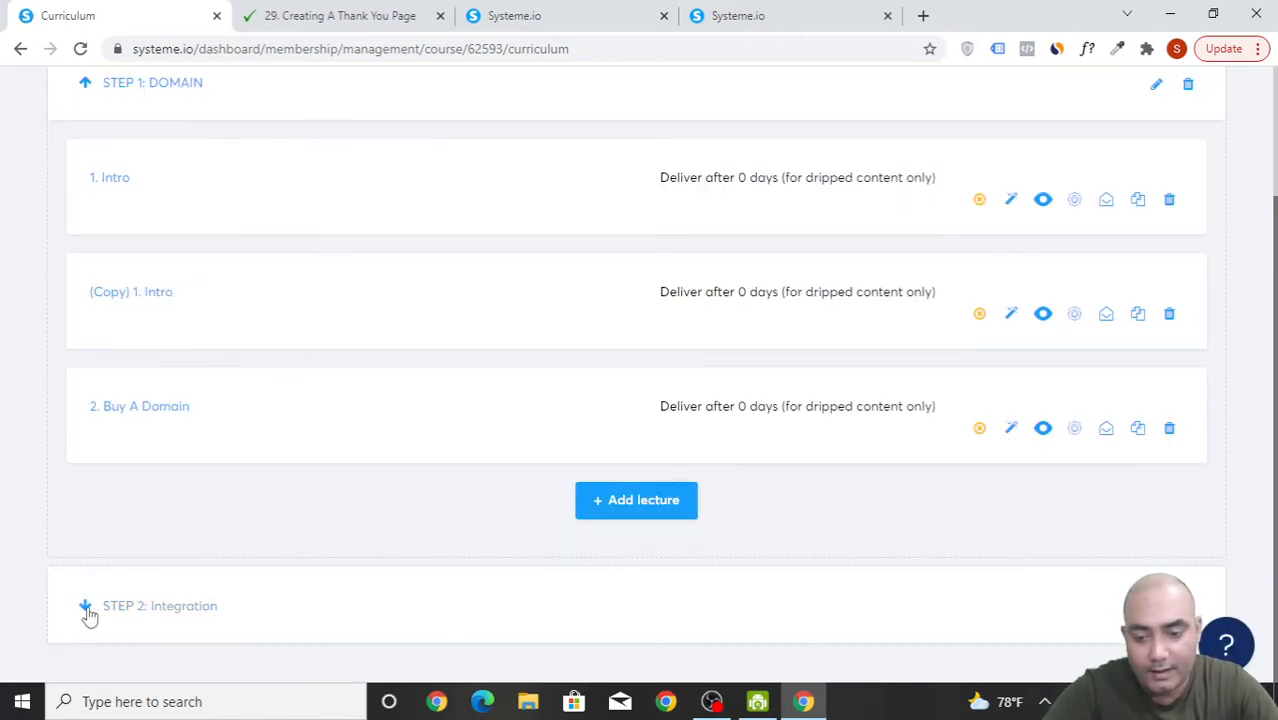
- Expand the STEP 2: Integration module and review the lectures in both modules
click(86, 607)
scroll(365, 600, down, 2)
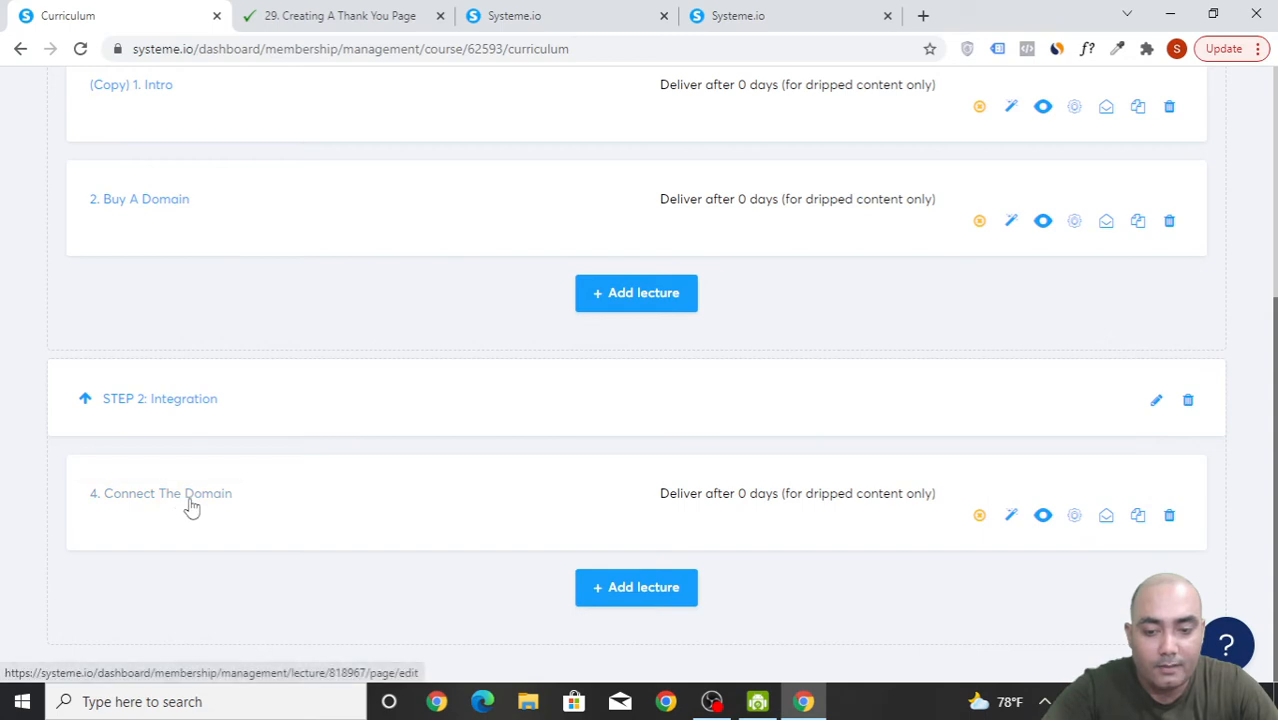
scroll(385, 357, up, 2)
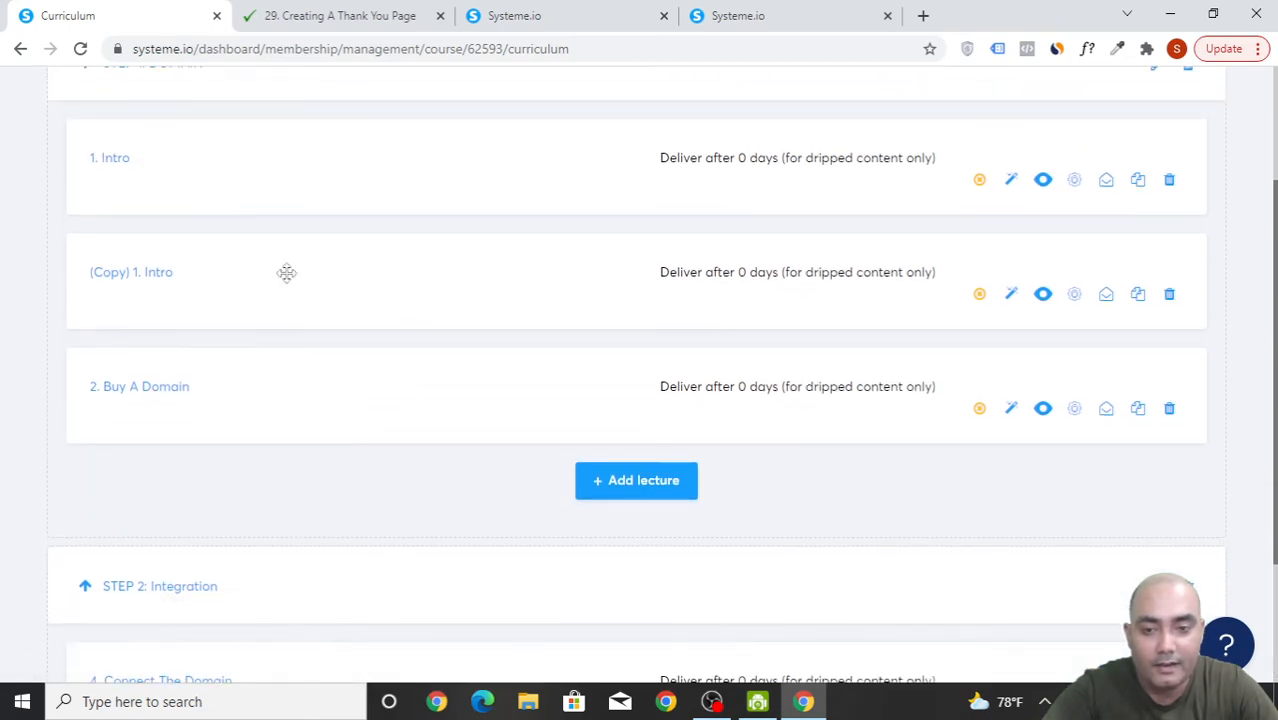
scroll(1198, 585, down, 2)
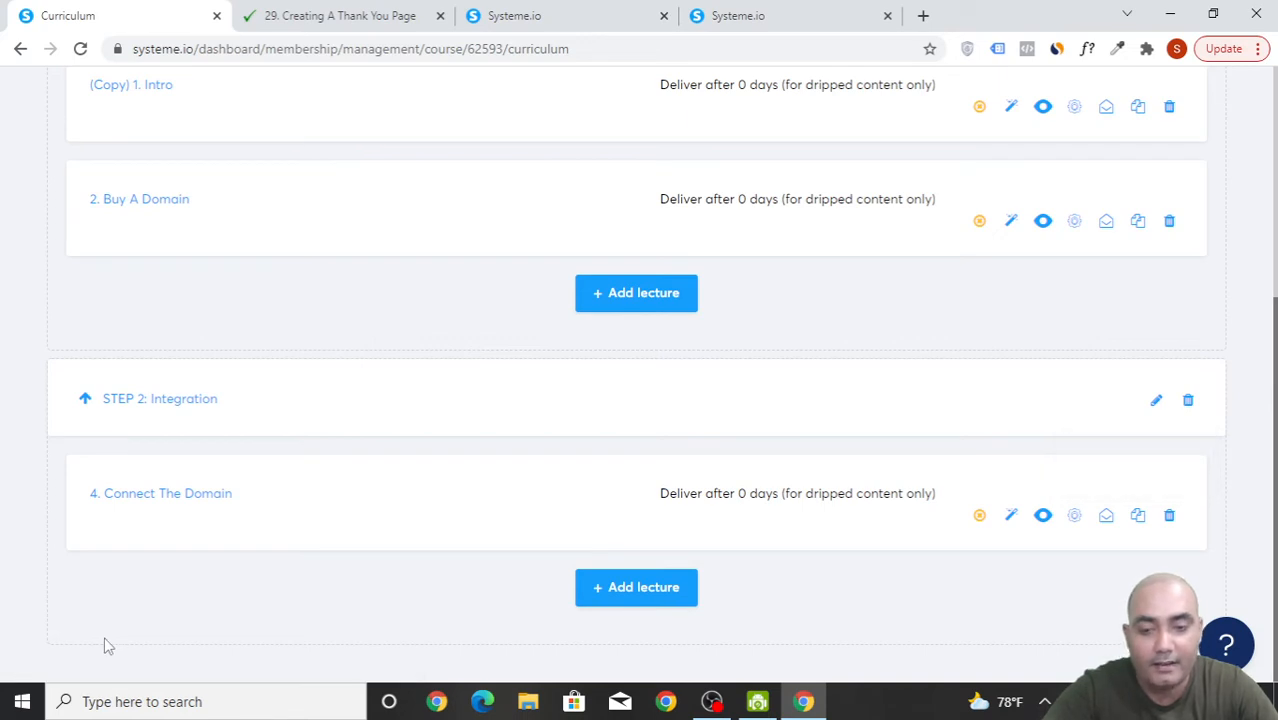
- Preview the course as a student and look over its module and lecture list
scroll(760, 527, up, 1)
scroll(1170, 501, up, 3)
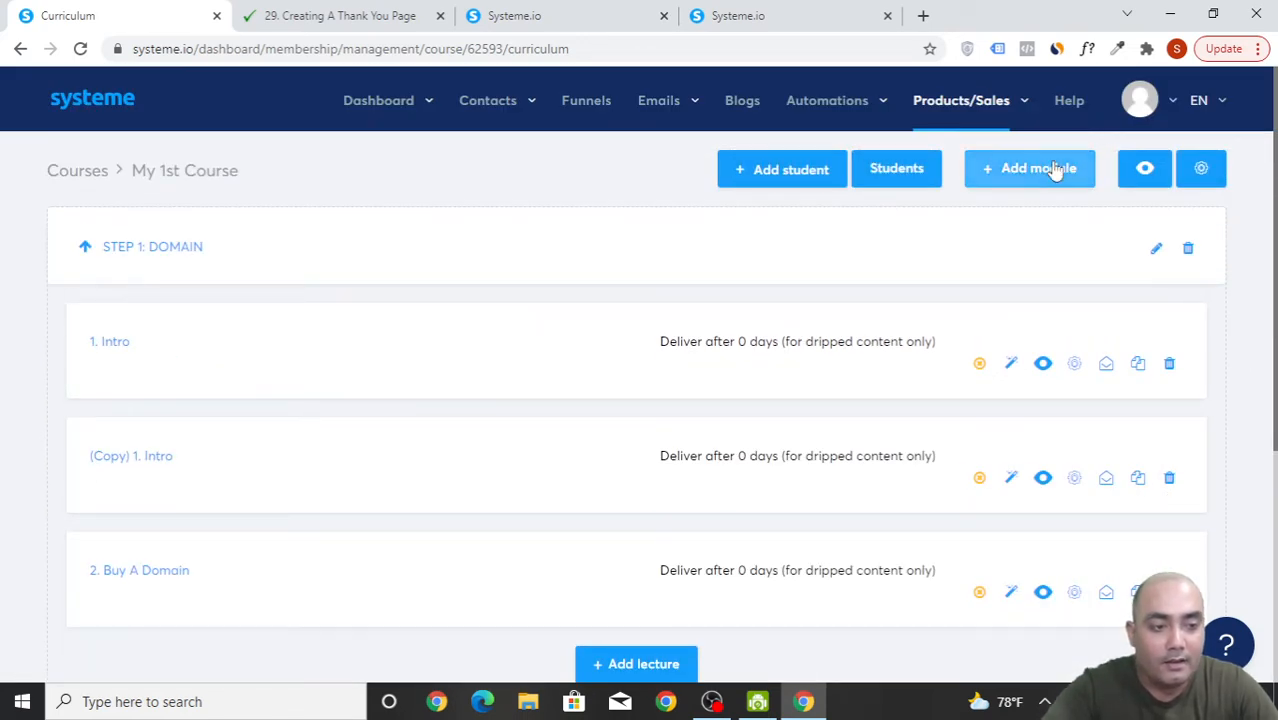
click(1146, 174)
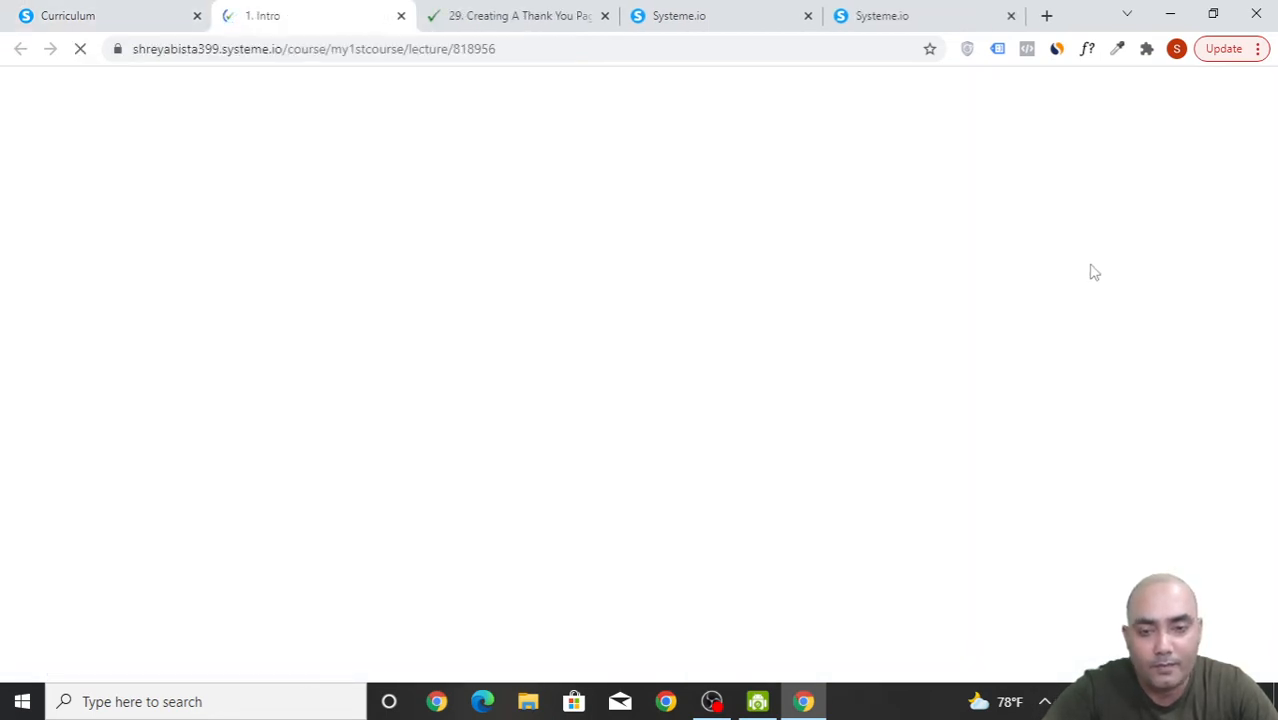
scroll(287, 425, down, 1)
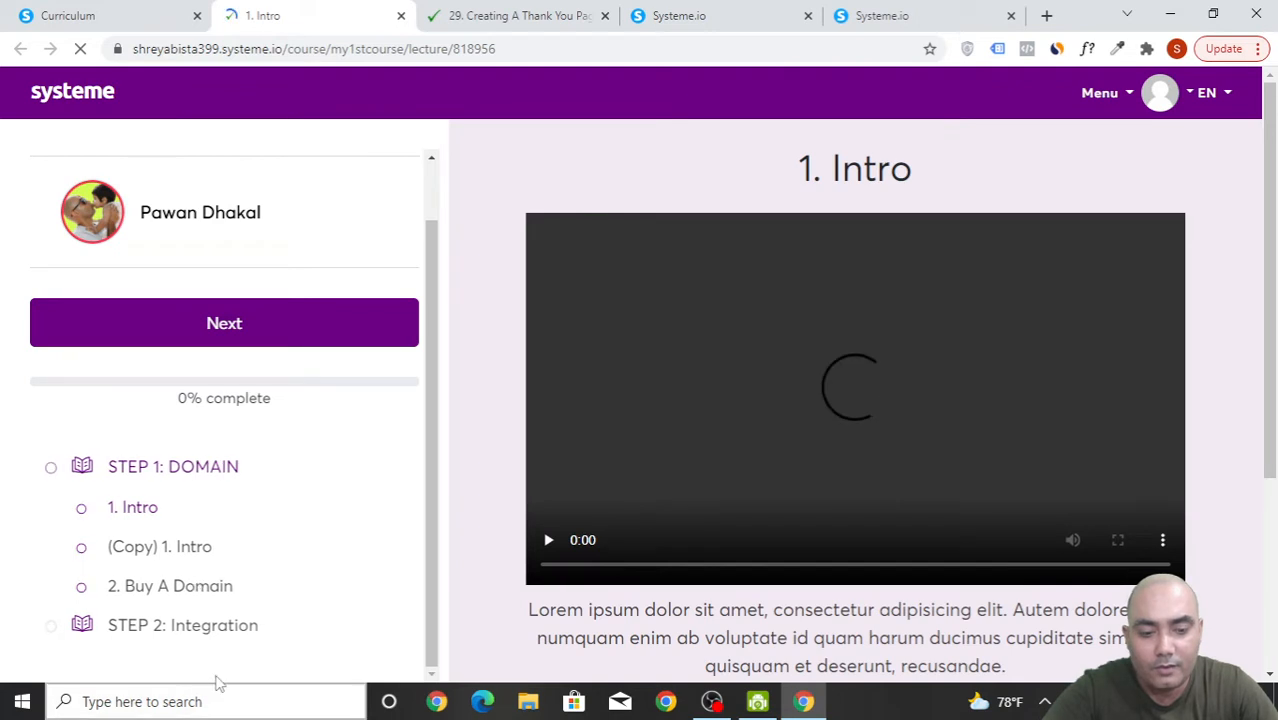
- View the "(Copy) 1. Intro" lecture in the student preview, then review the matching modules and lectures in the course curriculum
scroll(170, 645, down, 1)
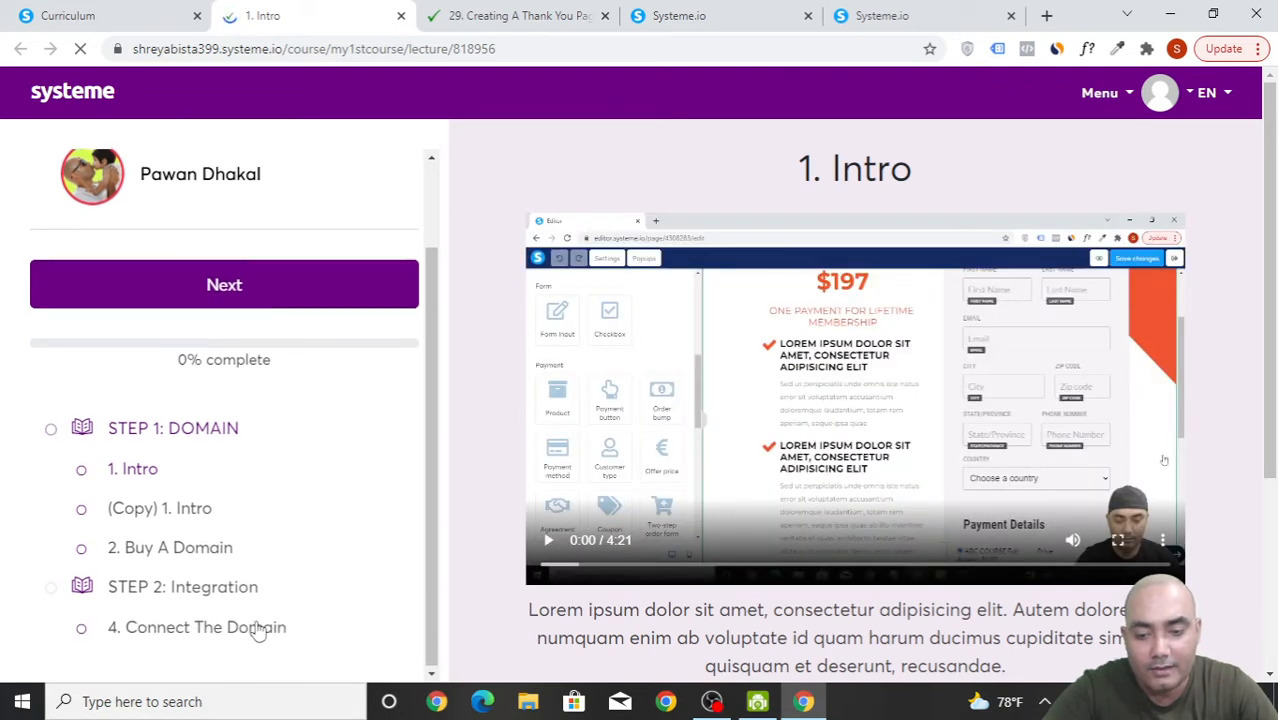
click(205, 508)
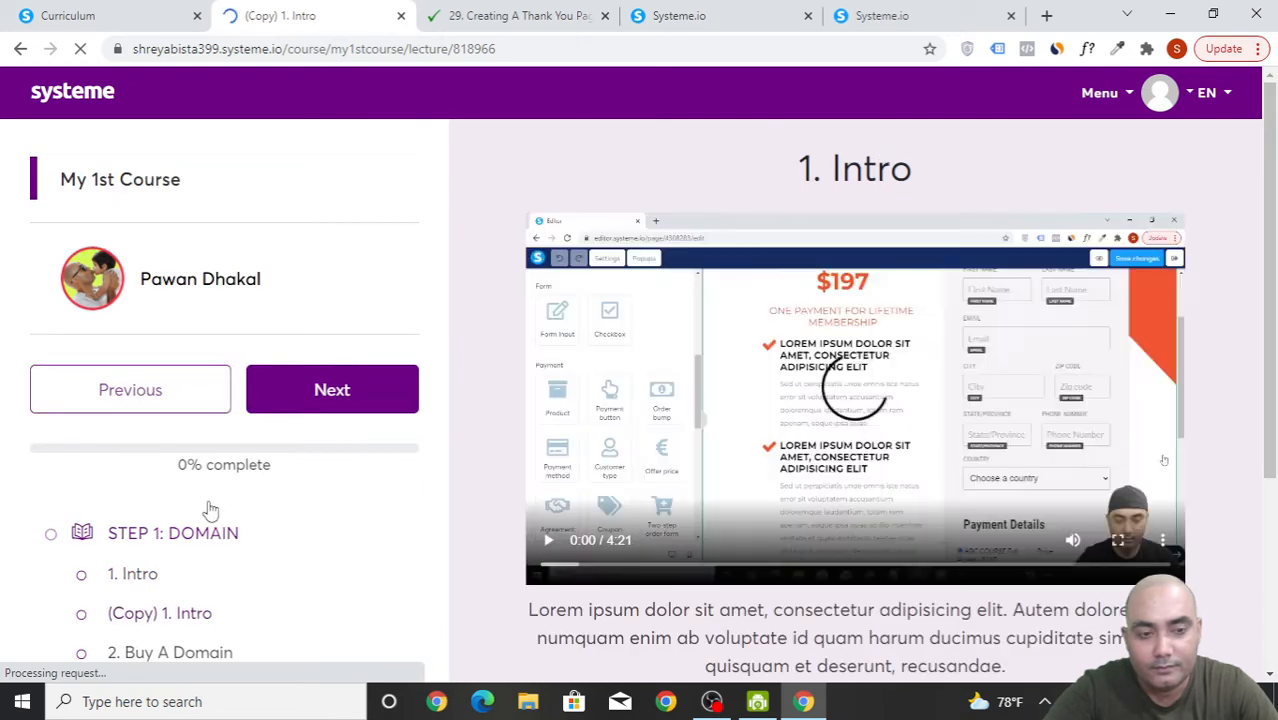
scroll(914, 512, down, 3)
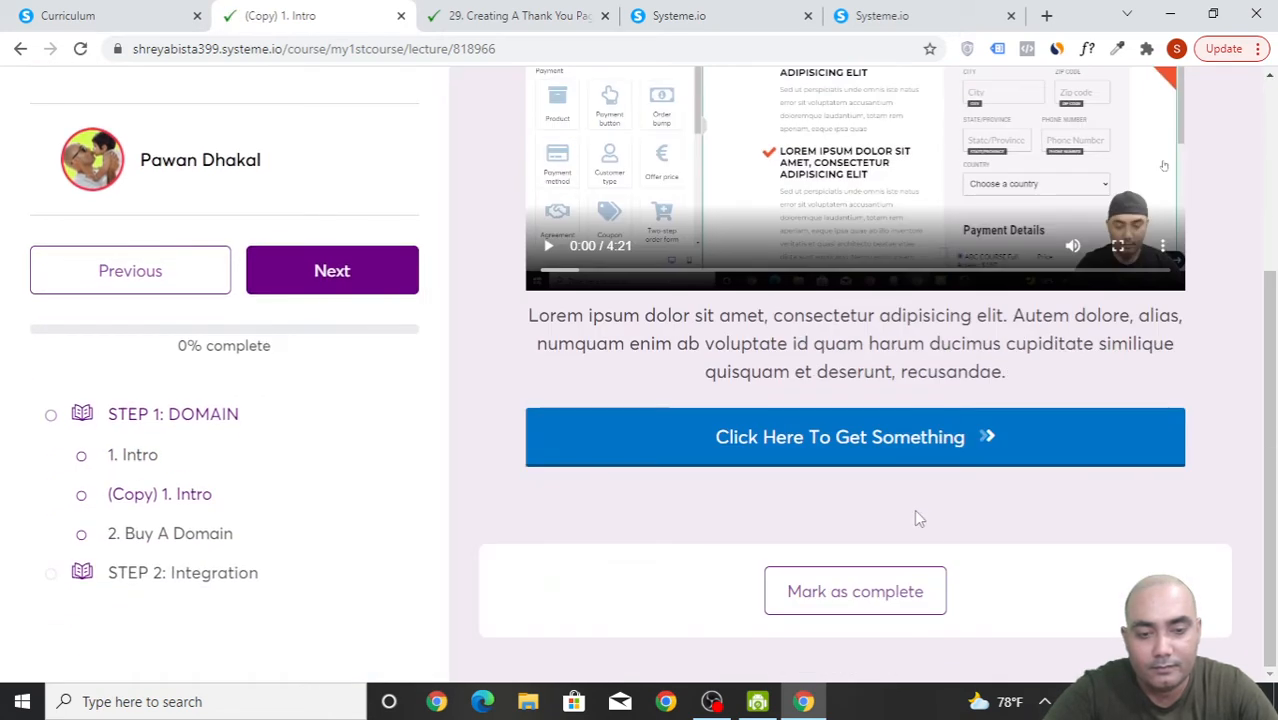
scroll(228, 571, up, 2)
click(90, 15)
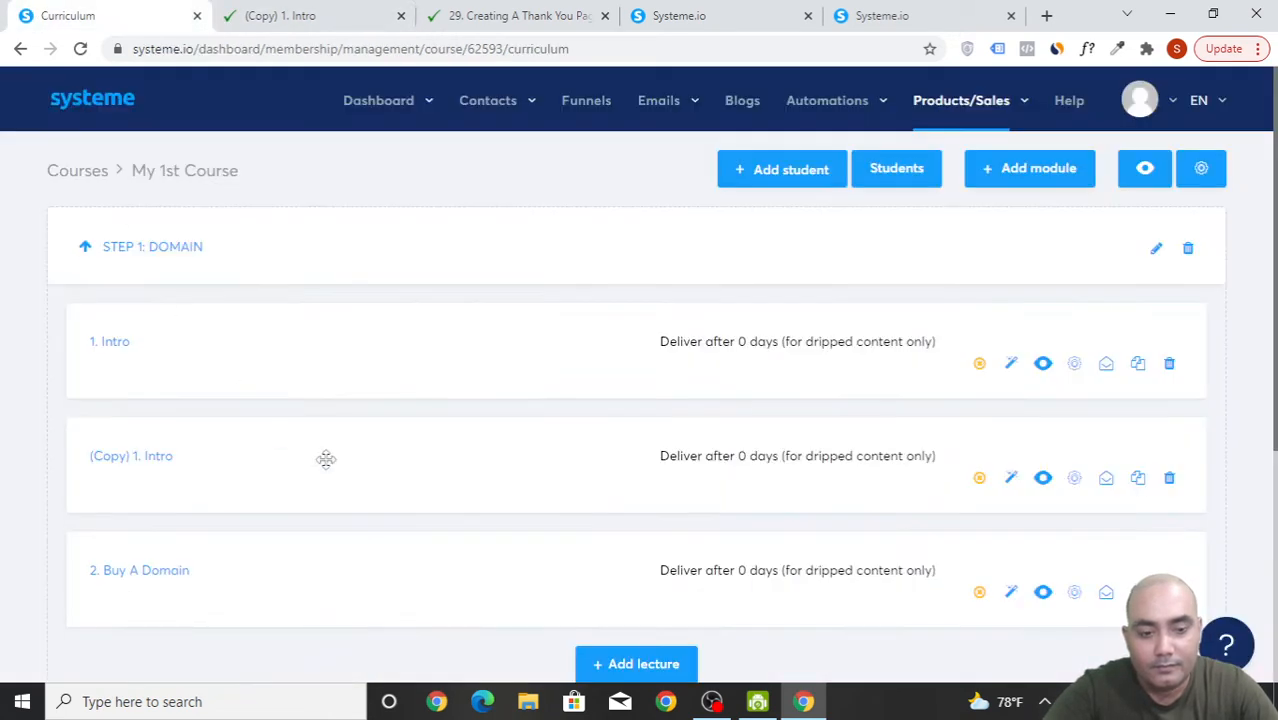
scroll(639, 468, down, 2)
scroll(790, 575, down, 1)
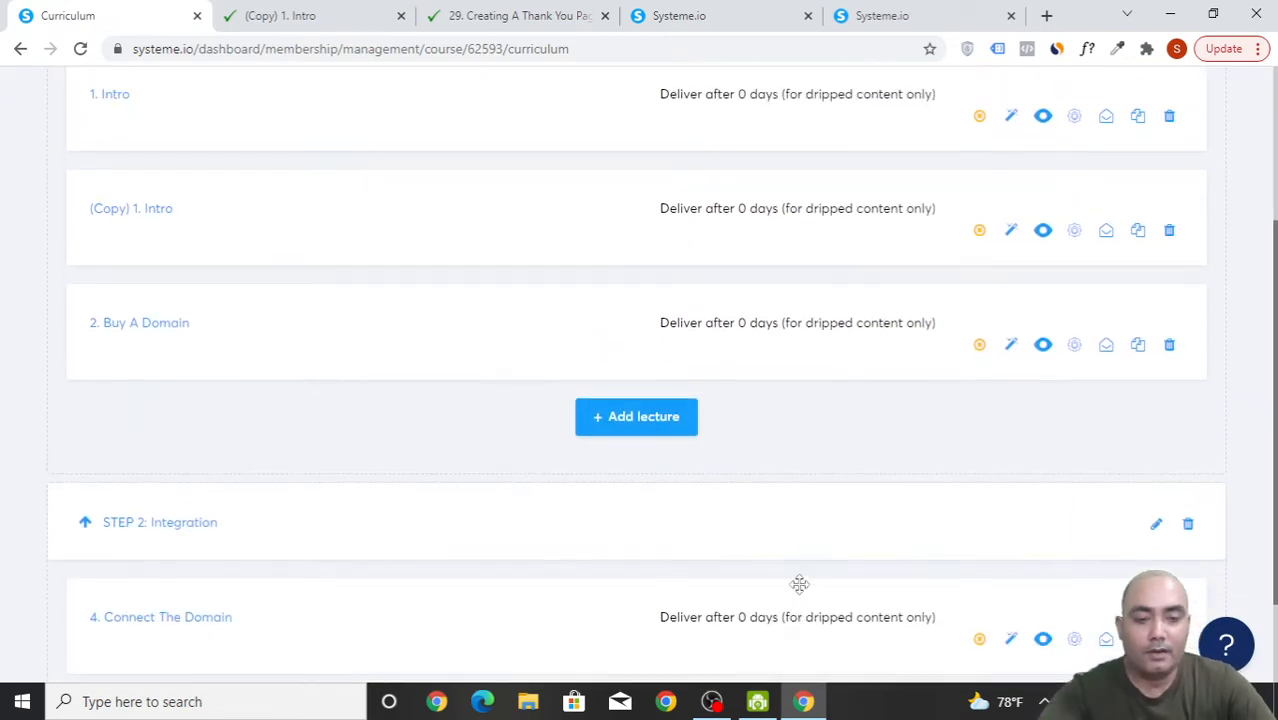
scroll(806, 588, up, 3)
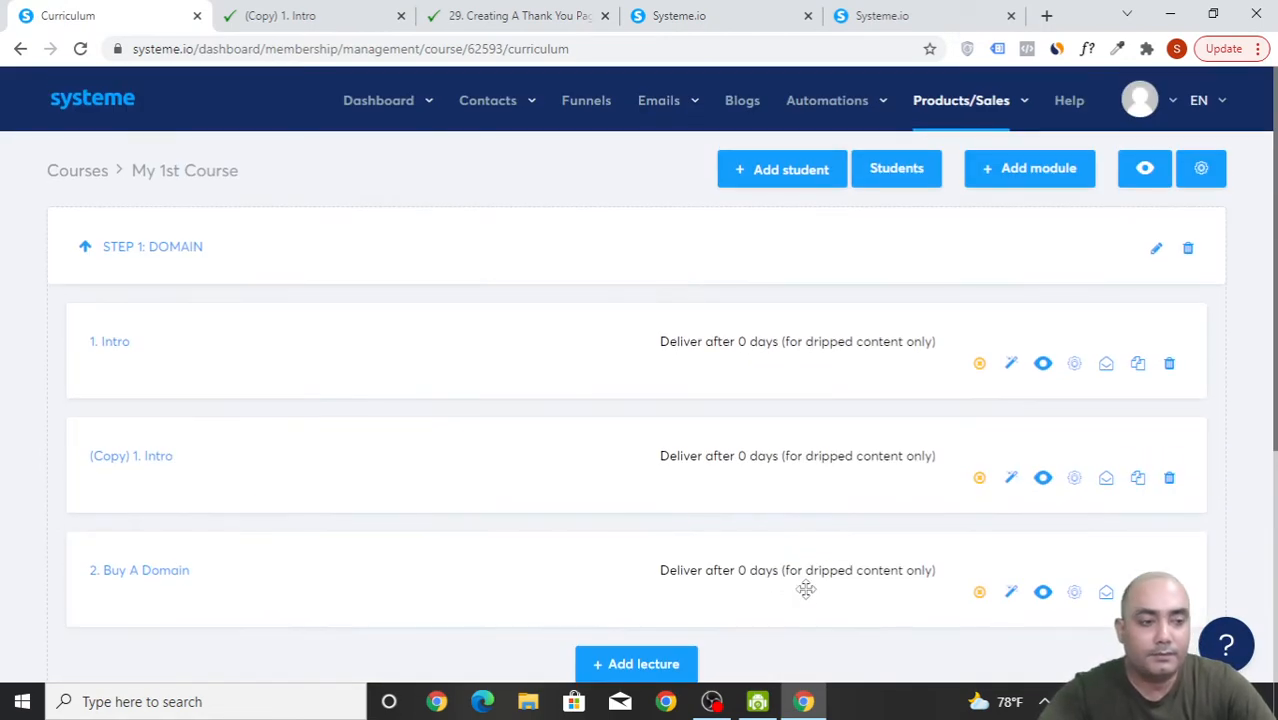
- Collapse the STEP 1: DOMAIN and STEP 2: Integration modules and compare the curriculum with the student preview
click(87, 254)
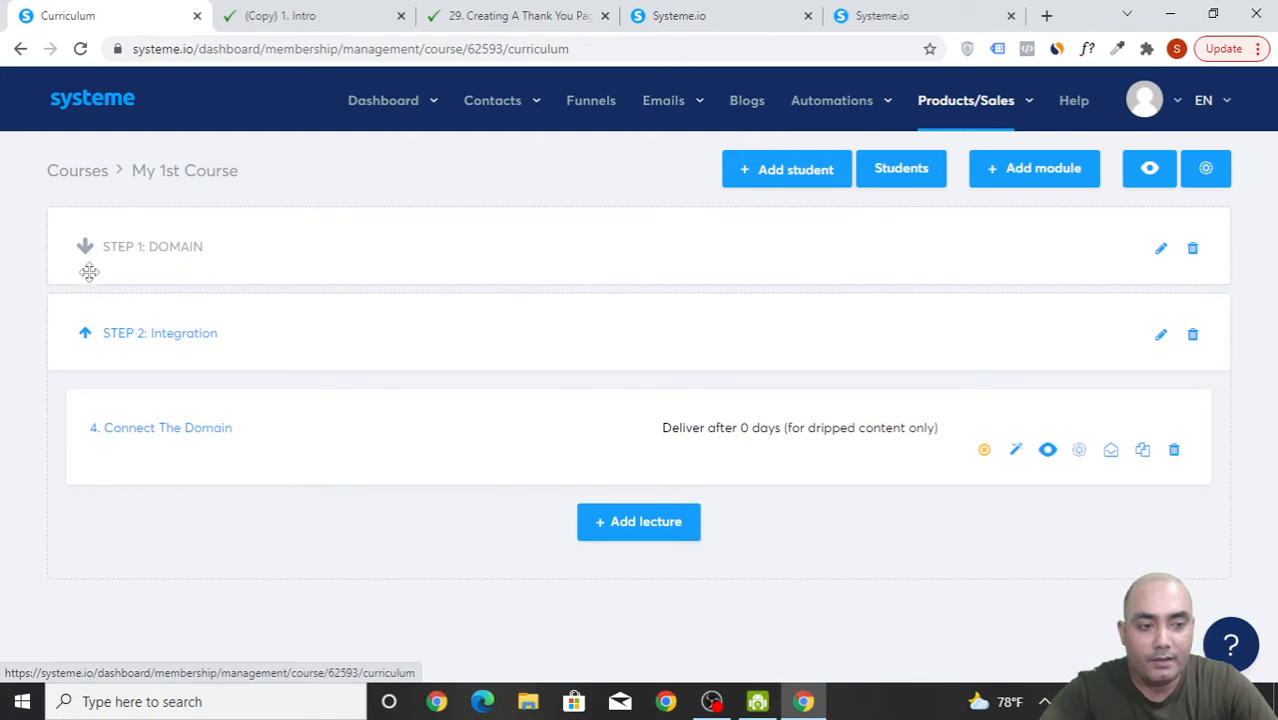
click(88, 337)
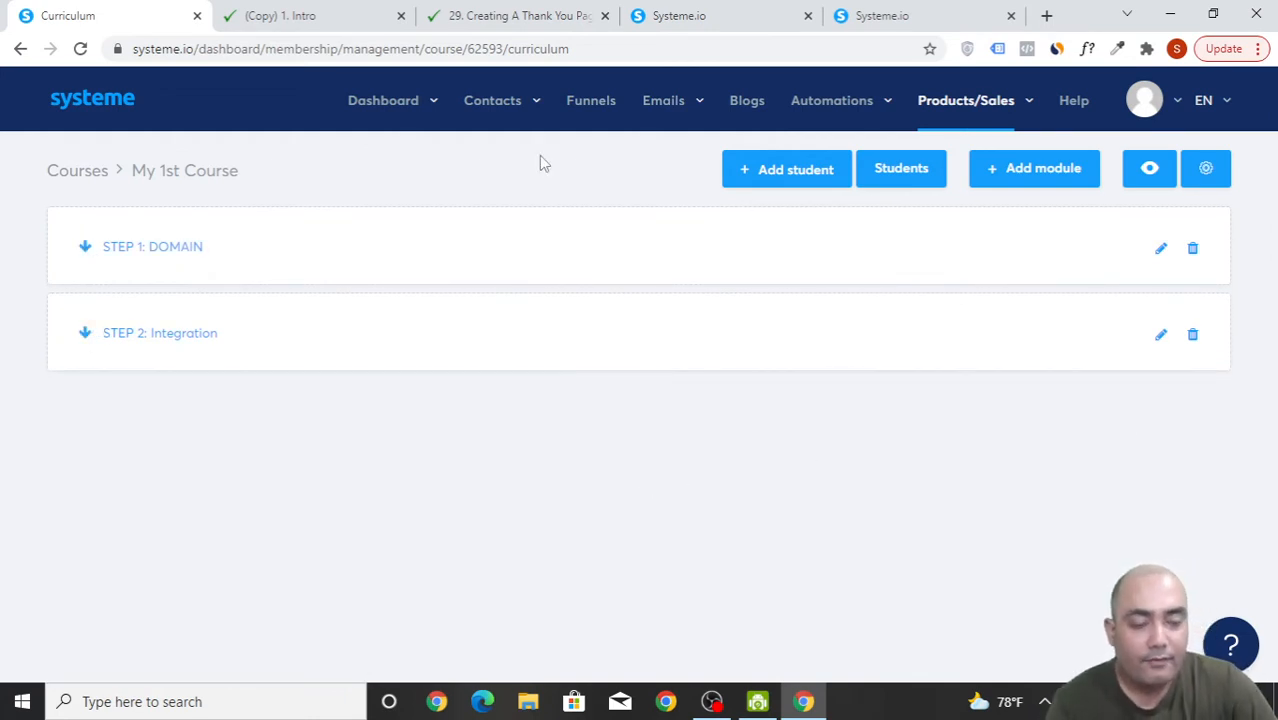
click(310, 16)
scroll(490, 360, up, 5)
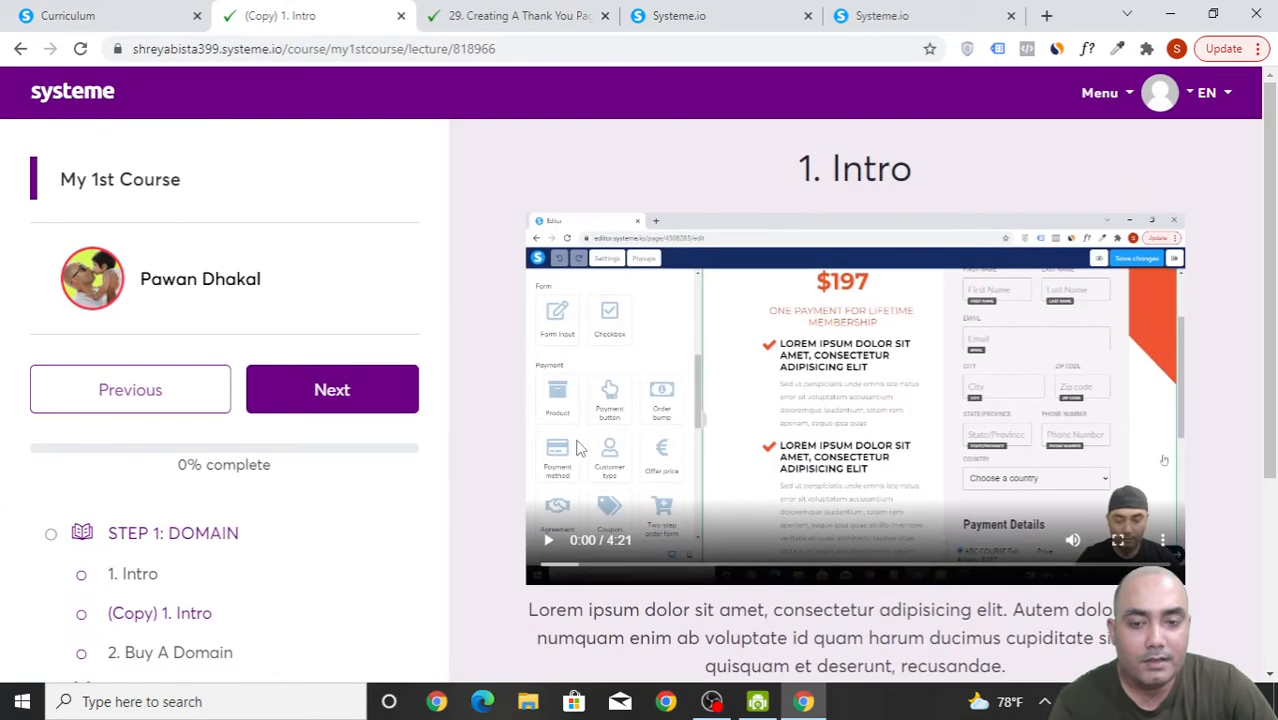
click(68, 16)
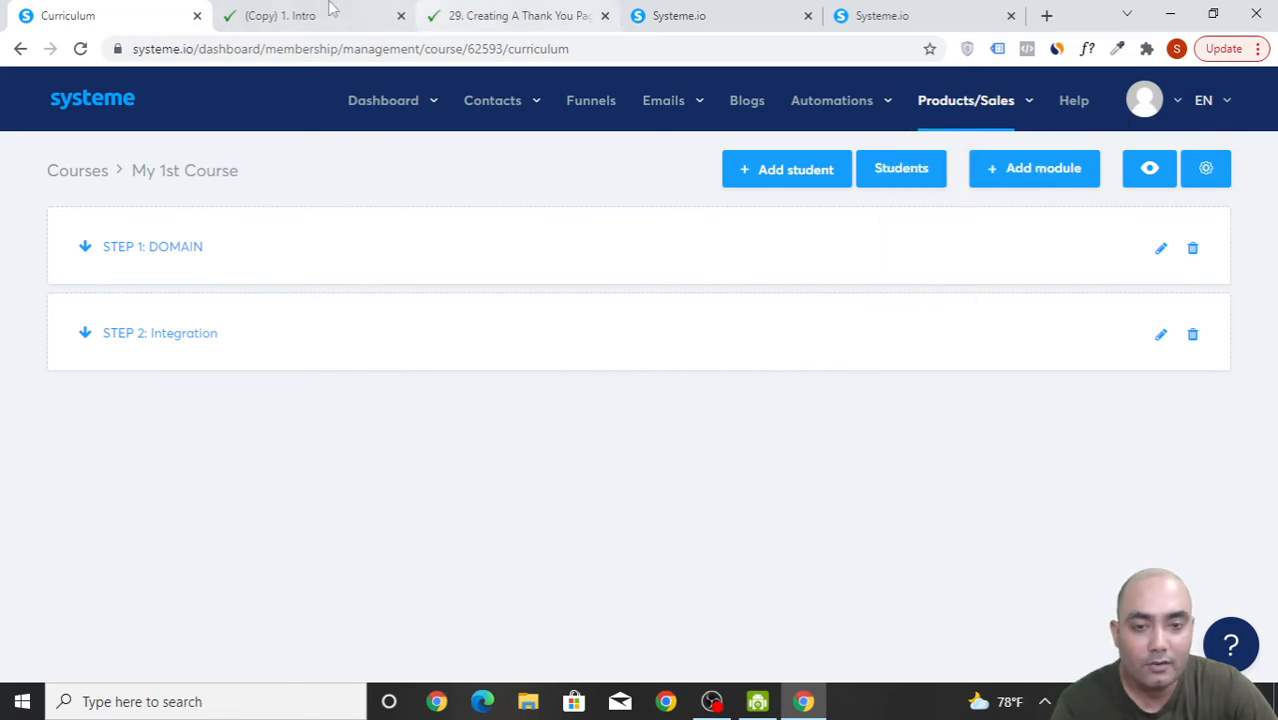
click(300, 16)
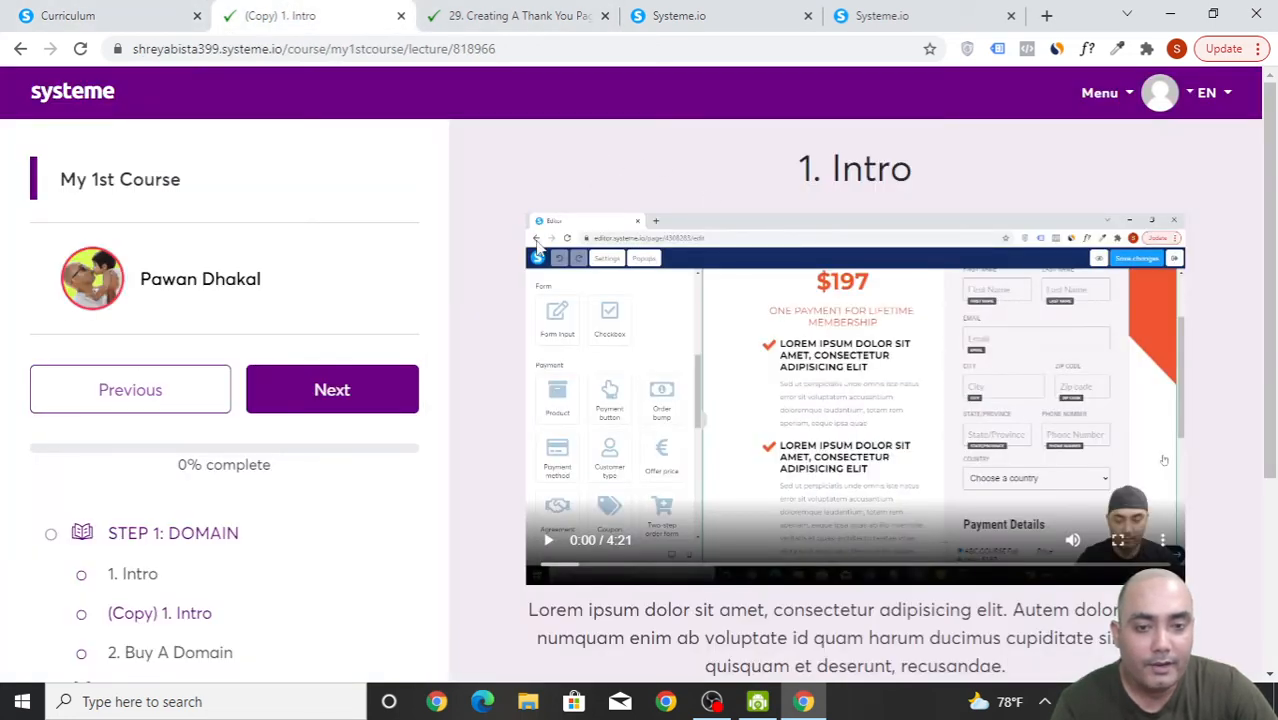
click(150, 16)
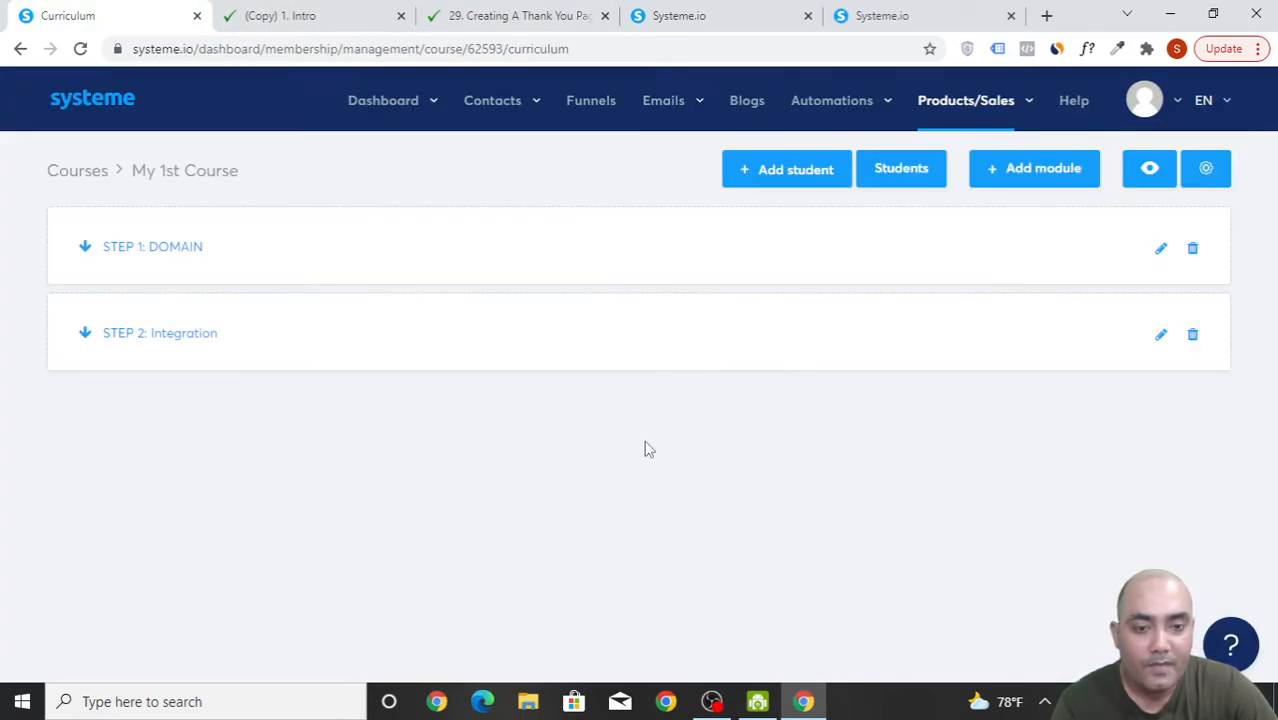
- Start a new funnel named "My 1st Course Funnel", keeping the default systeme.io funnel domain
click(594, 104)
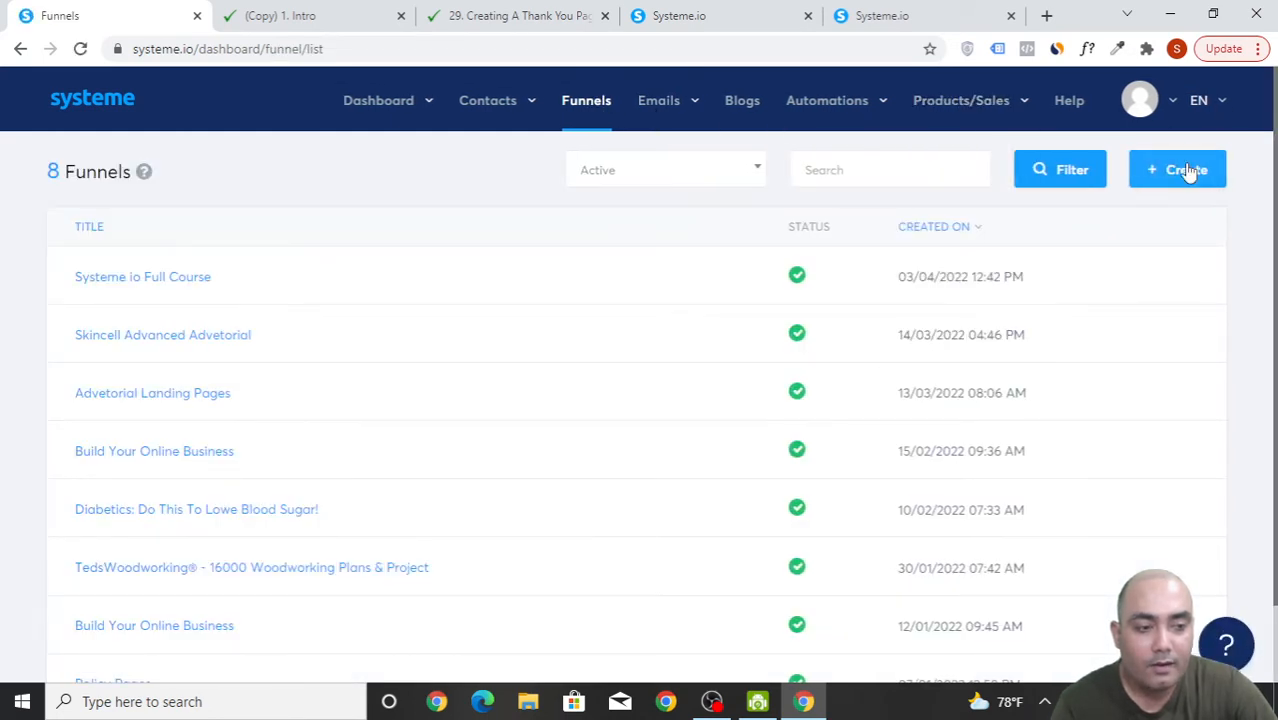
click(1184, 169)
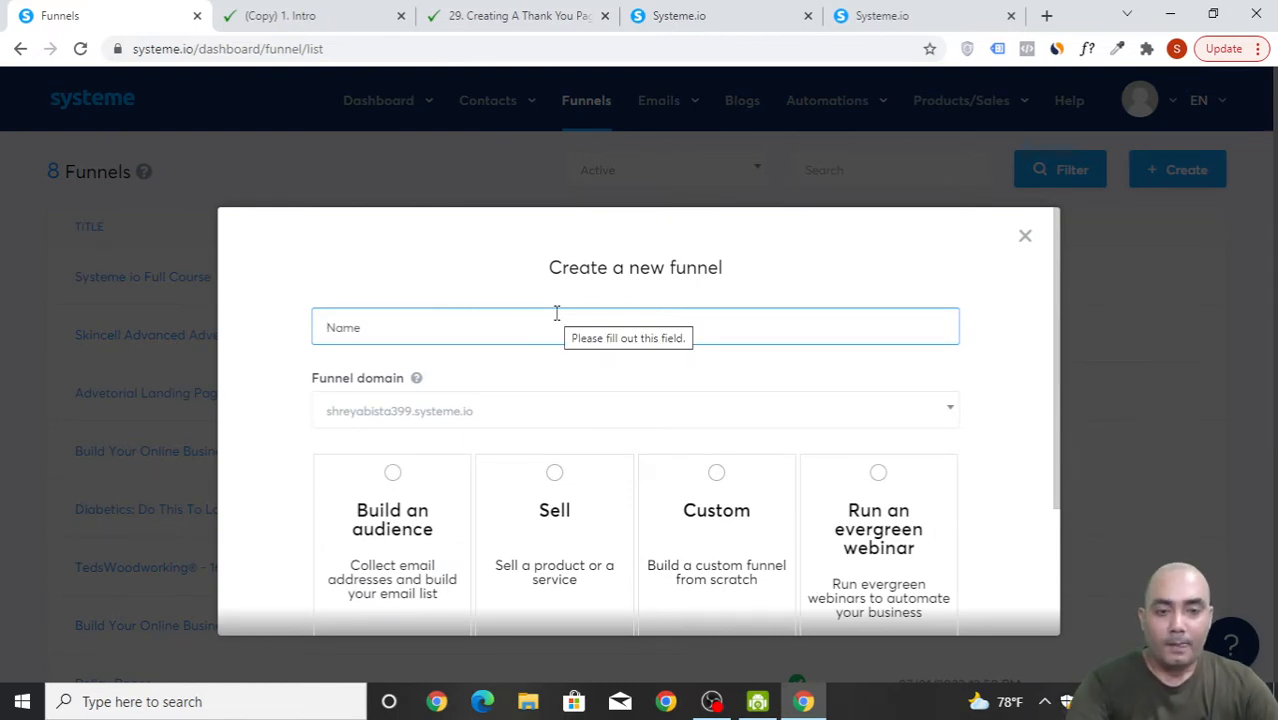
text(My )
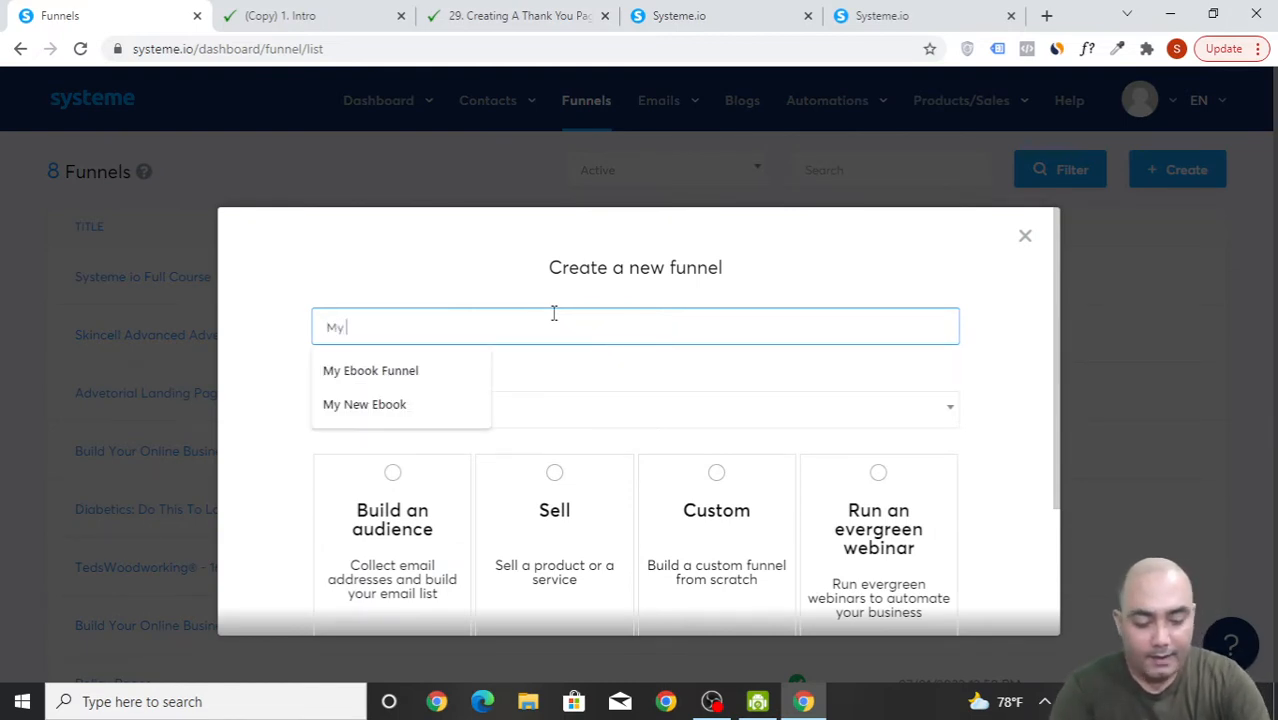
text(1st Course Funnel)
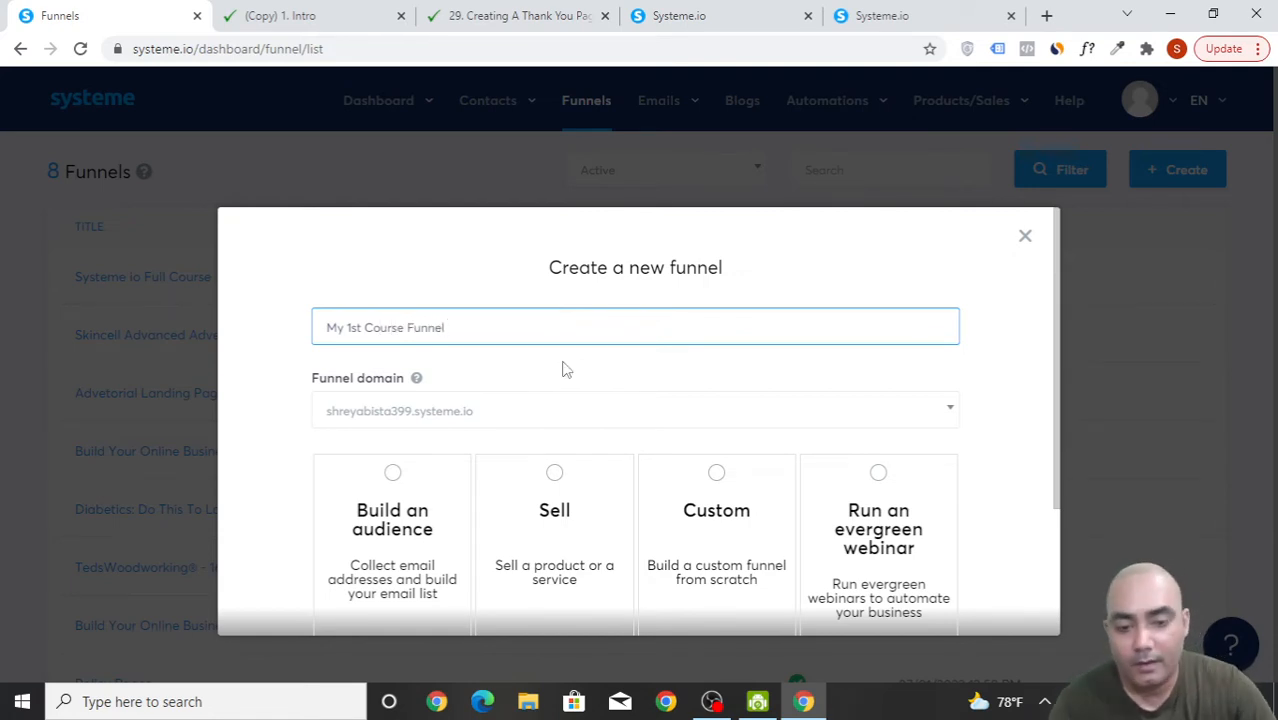
click(590, 418)
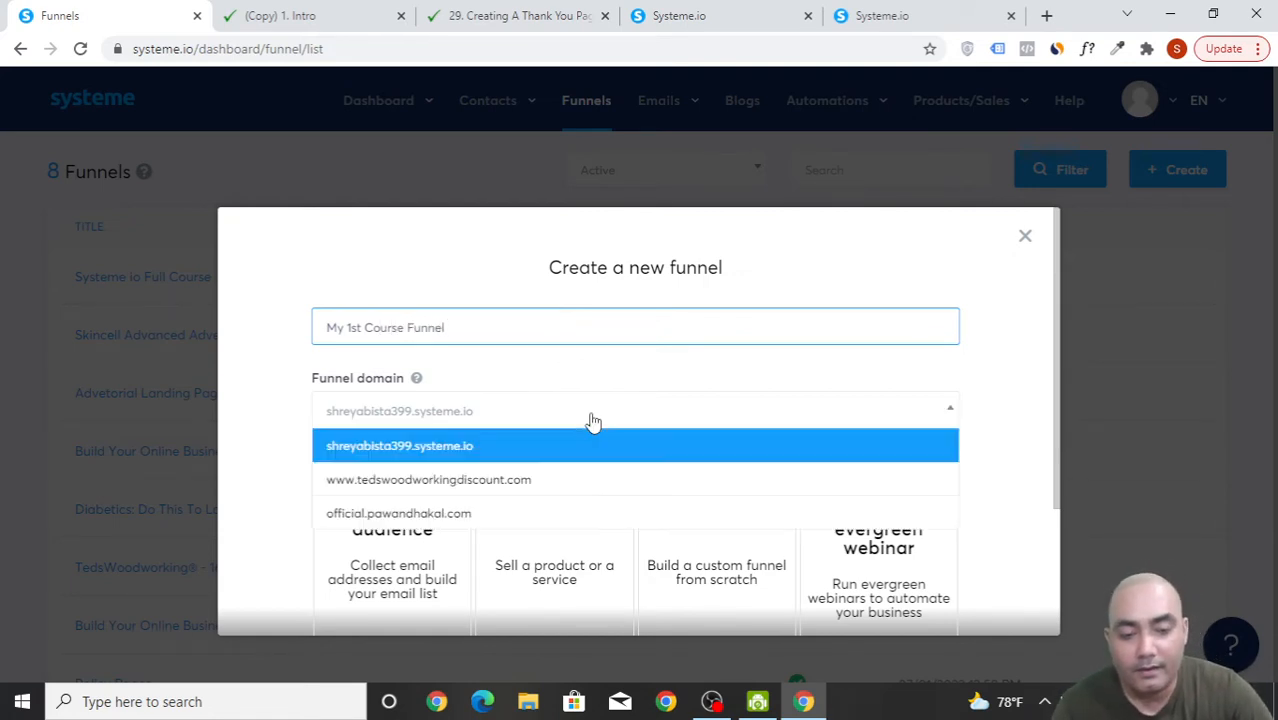
click(602, 405)
- Set the new funnel's type to Sell with U.S. Dollar as the currency and create it
scroll(615, 425, down, 1)
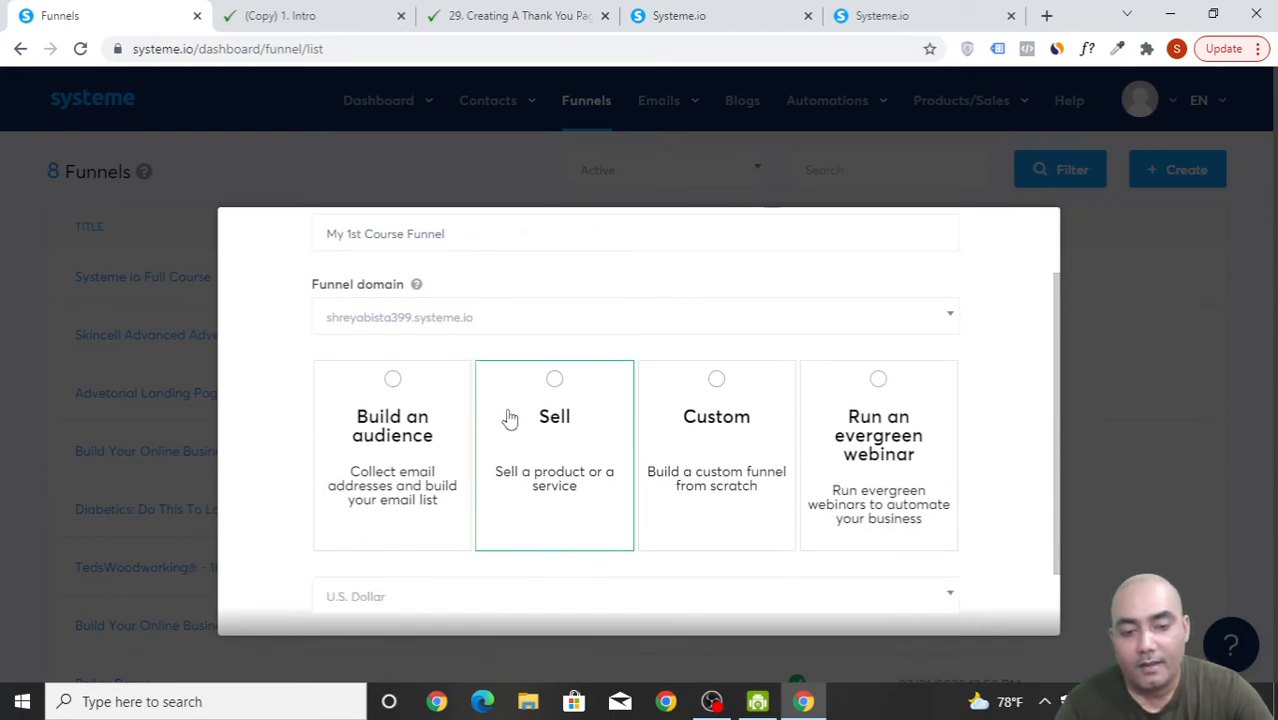
scroll(583, 430, down, 2)
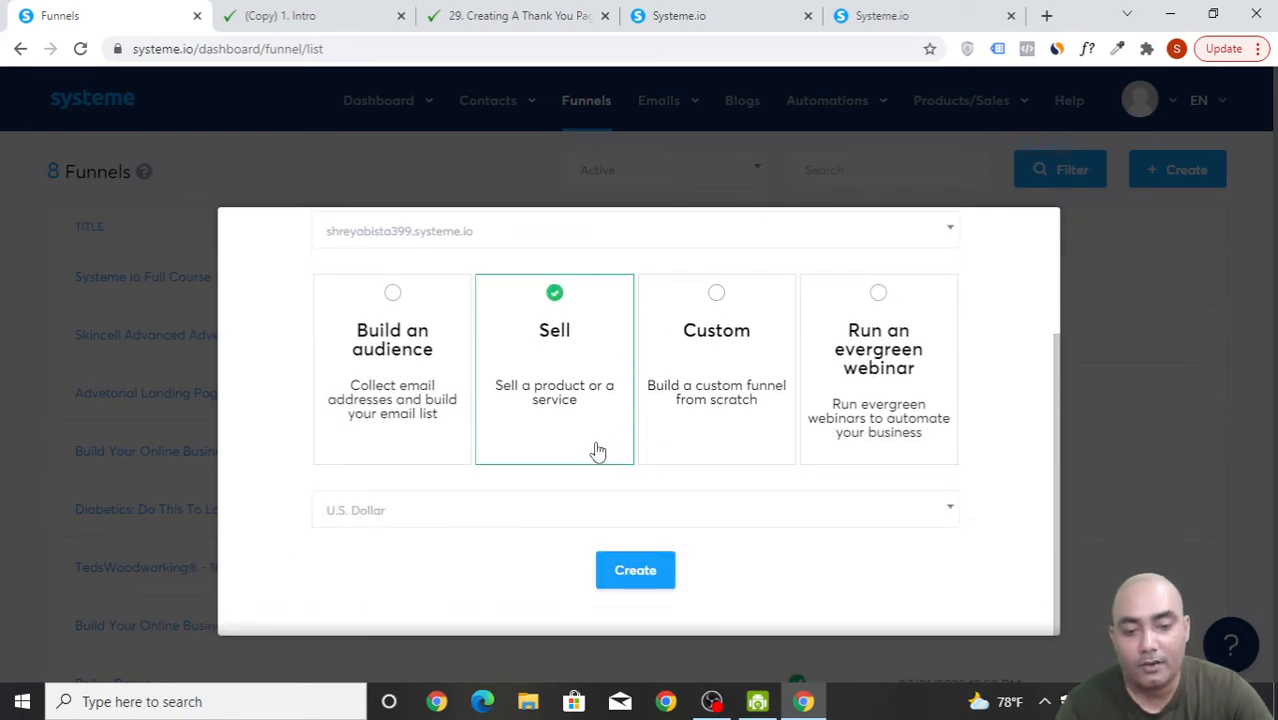
click(727, 510)
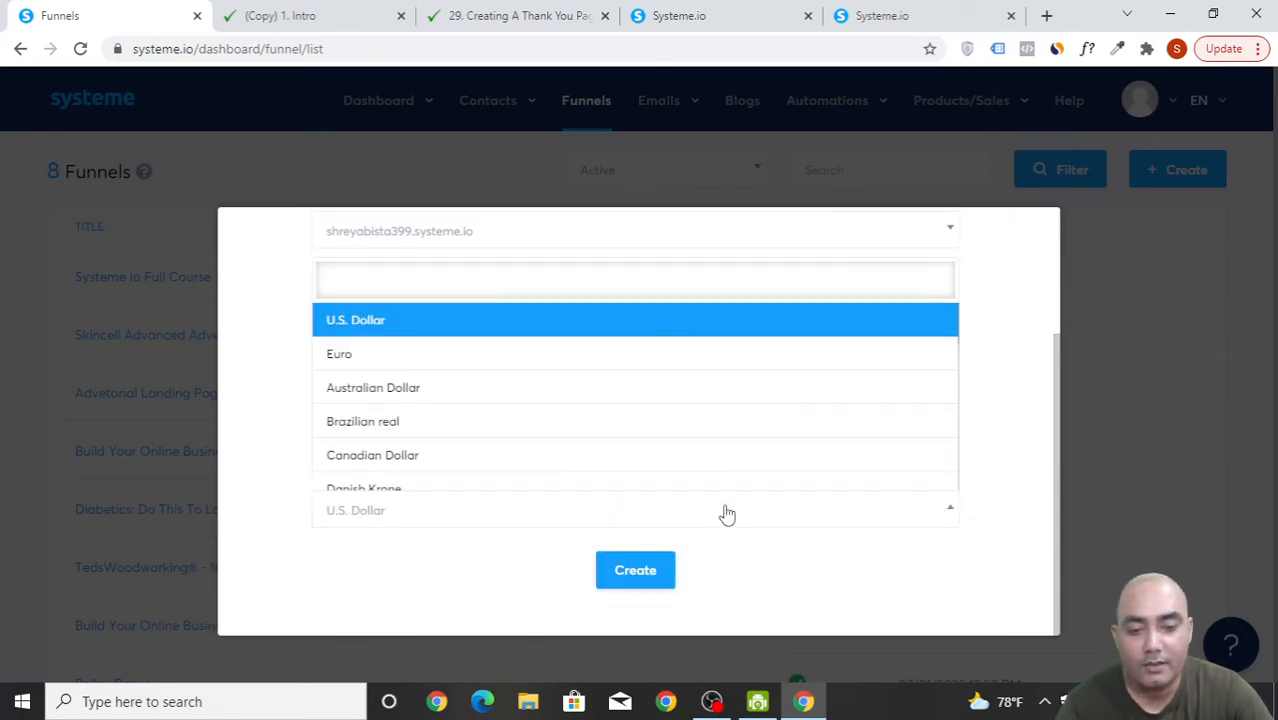
click(727, 512)
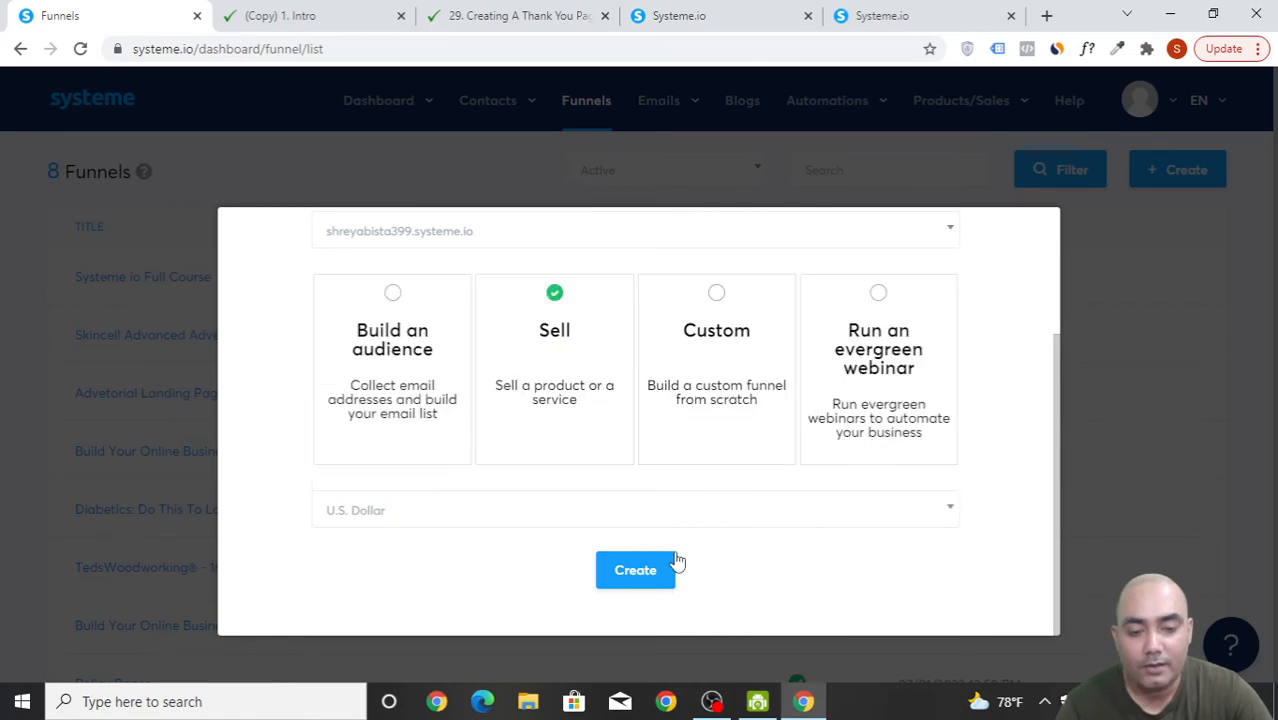
click(636, 572)
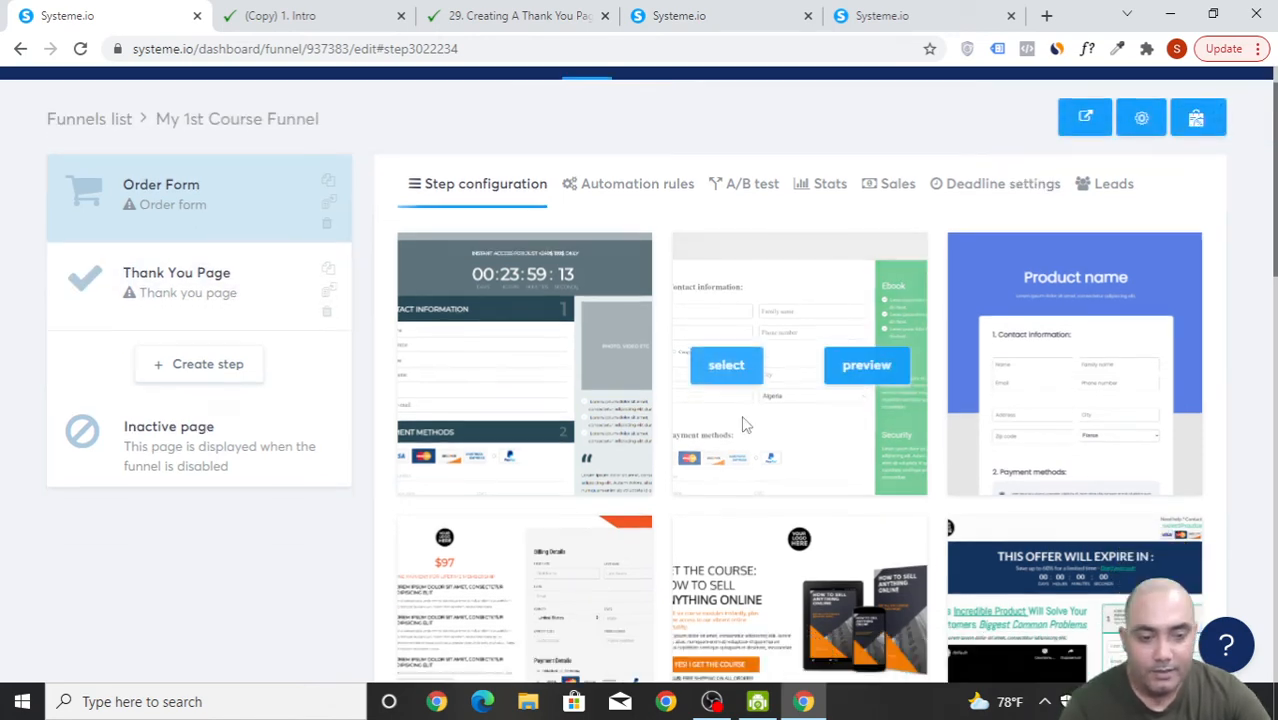
- Browse the available page templates for the Order Form step of My 1st Course Funnel
scroll(793, 514, down, 6)
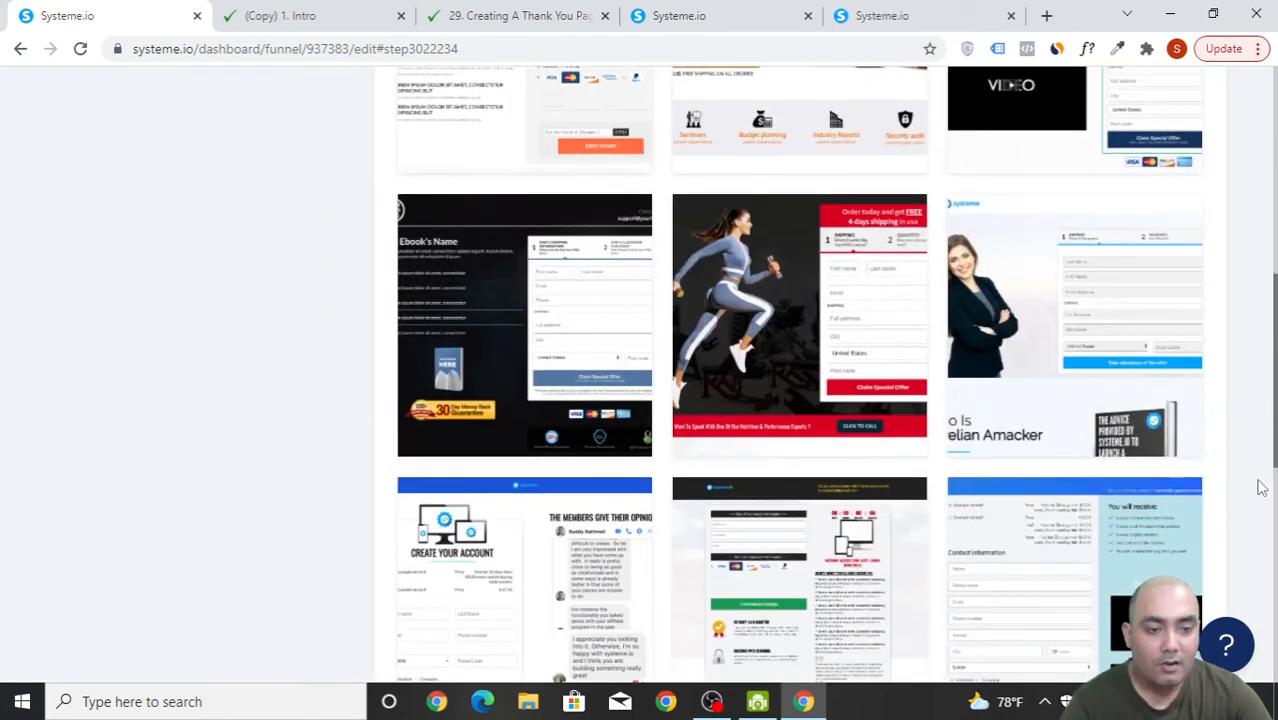
scroll(1258, 490, down, 4)
scroll(1078, 549, down, 3)
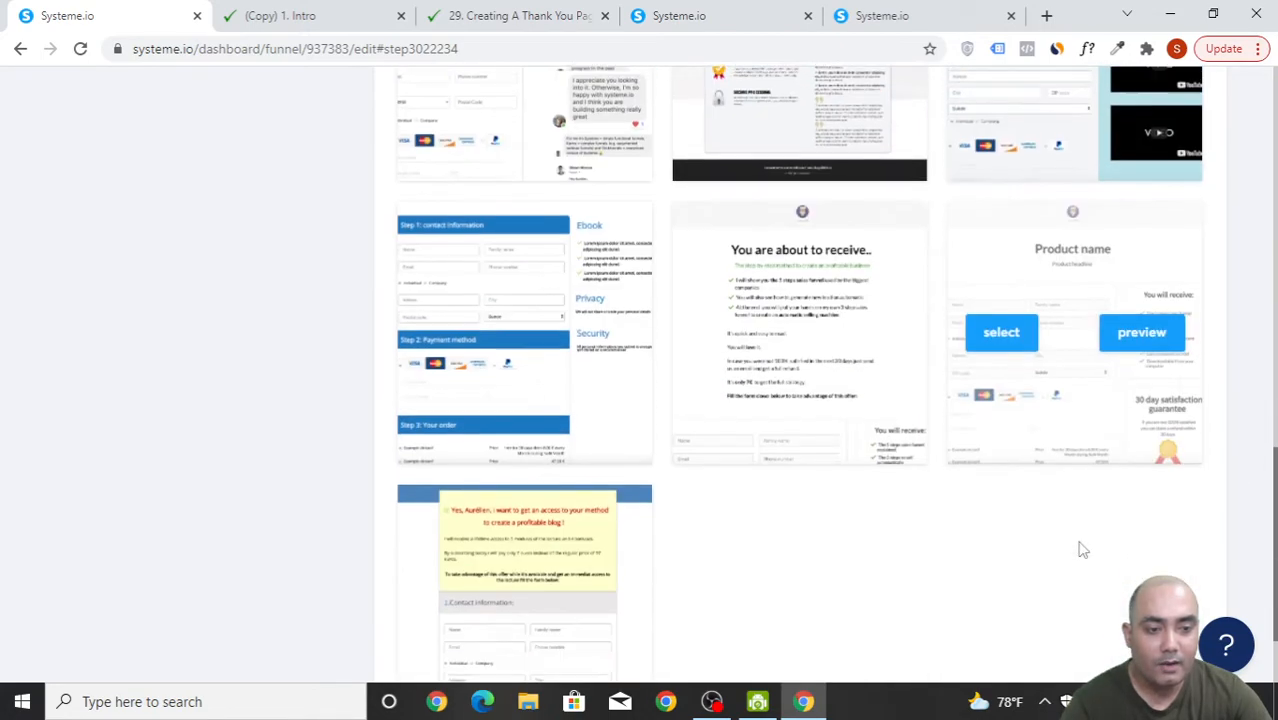
scroll(1090, 563, up, 8)
scroll(1090, 563, up, 6)
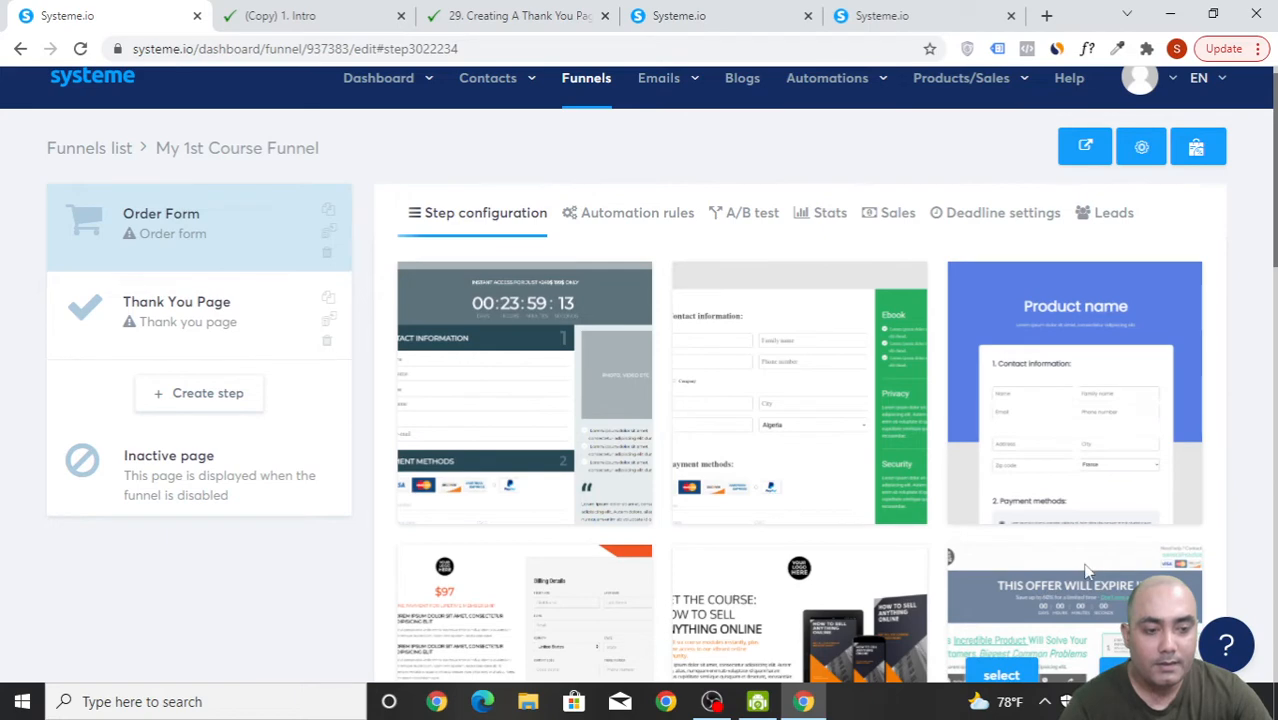
scroll(1088, 566, down, 2)
scroll(1088, 578, down, 3)
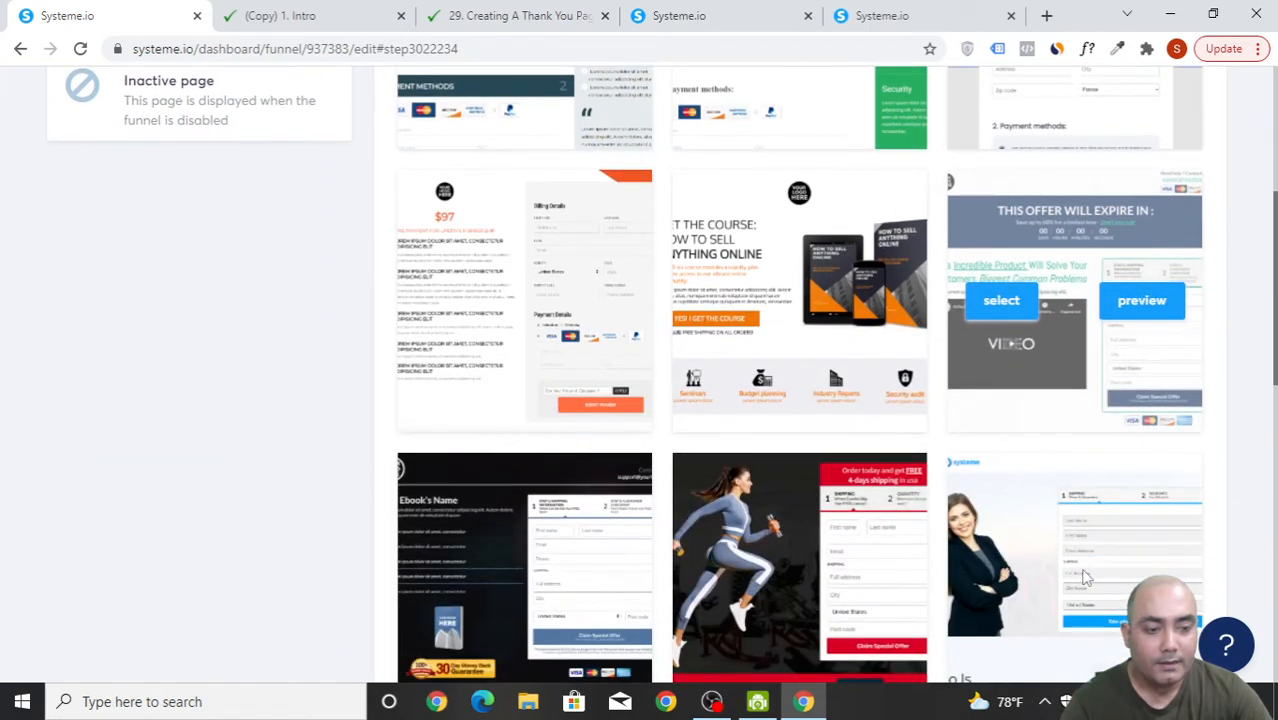
scroll(1085, 578, down, 4)
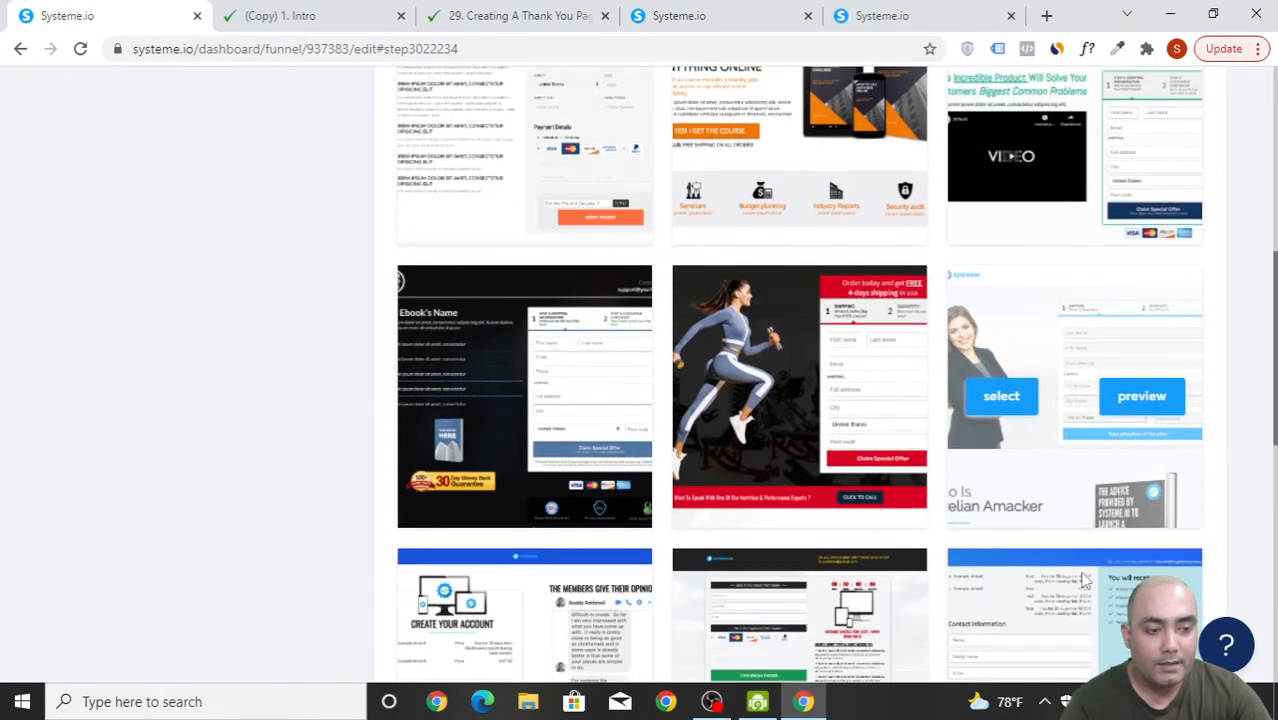
scroll(1085, 580, down, 1)
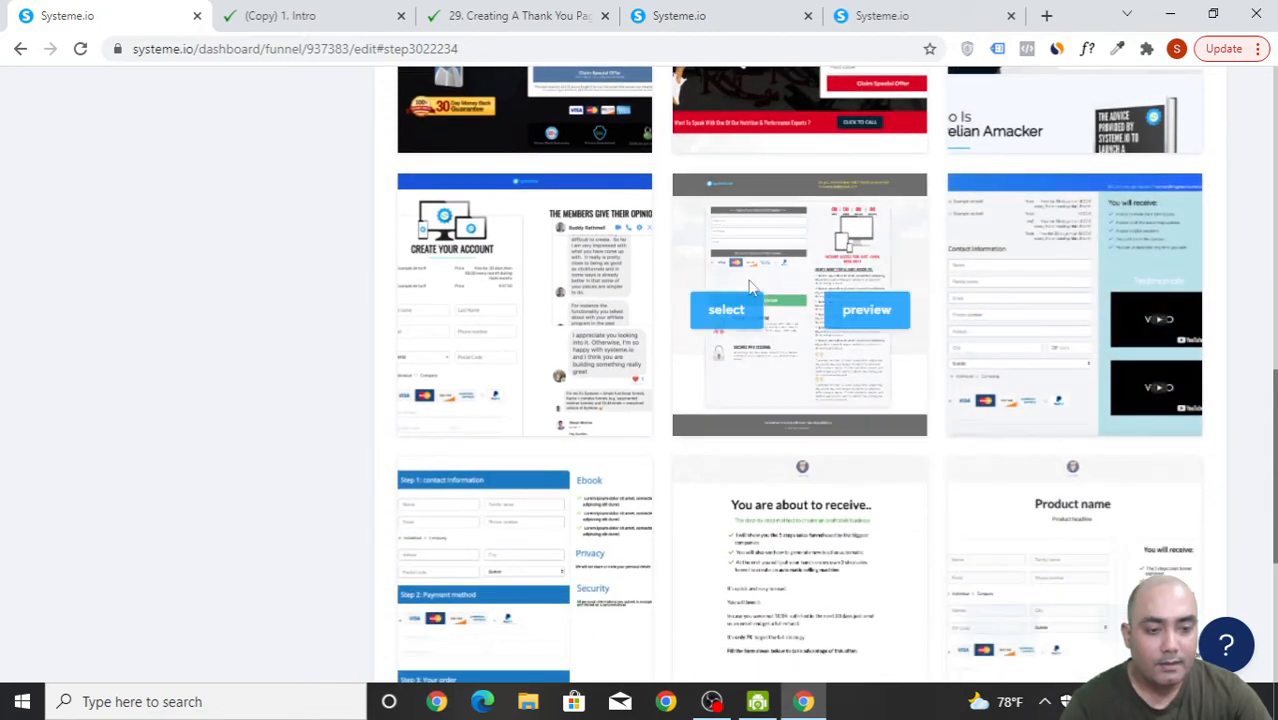
- Select the order form template with the dark grey header and footer for the Order Form step and review its basic settings
click(736, 314)
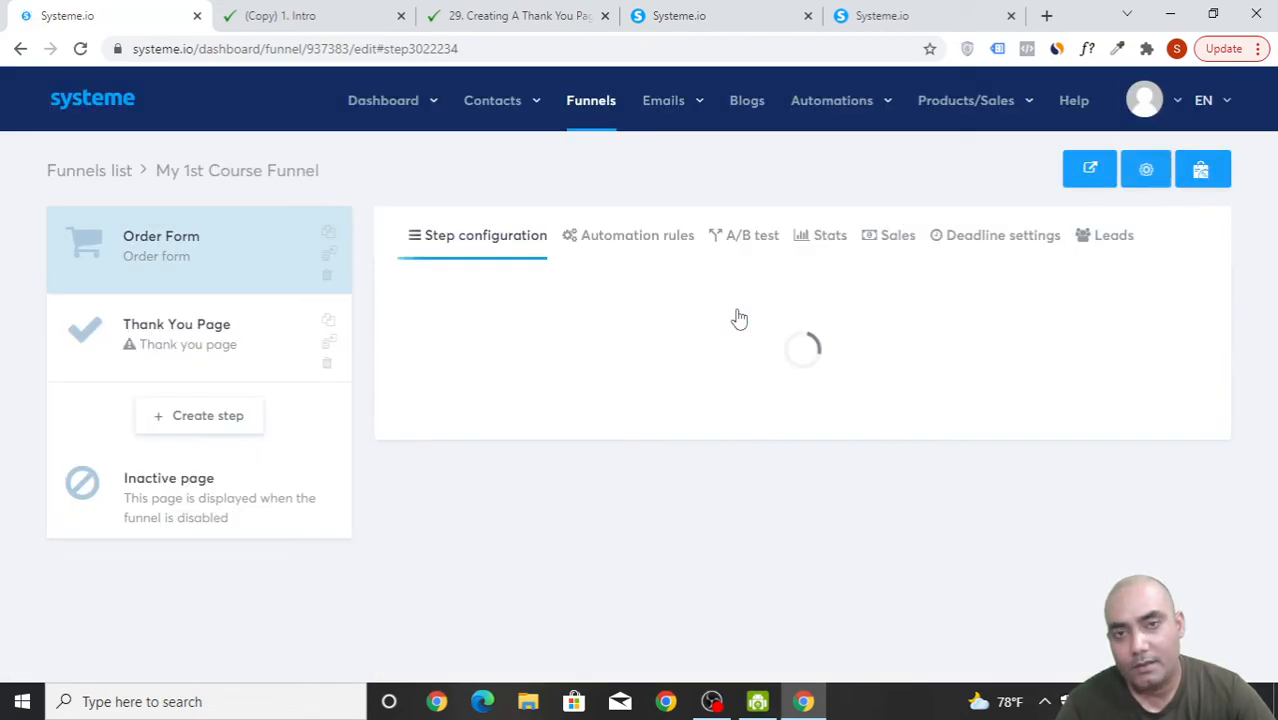
scroll(739, 318, down, 1)
scroll(739, 318, down, 2)
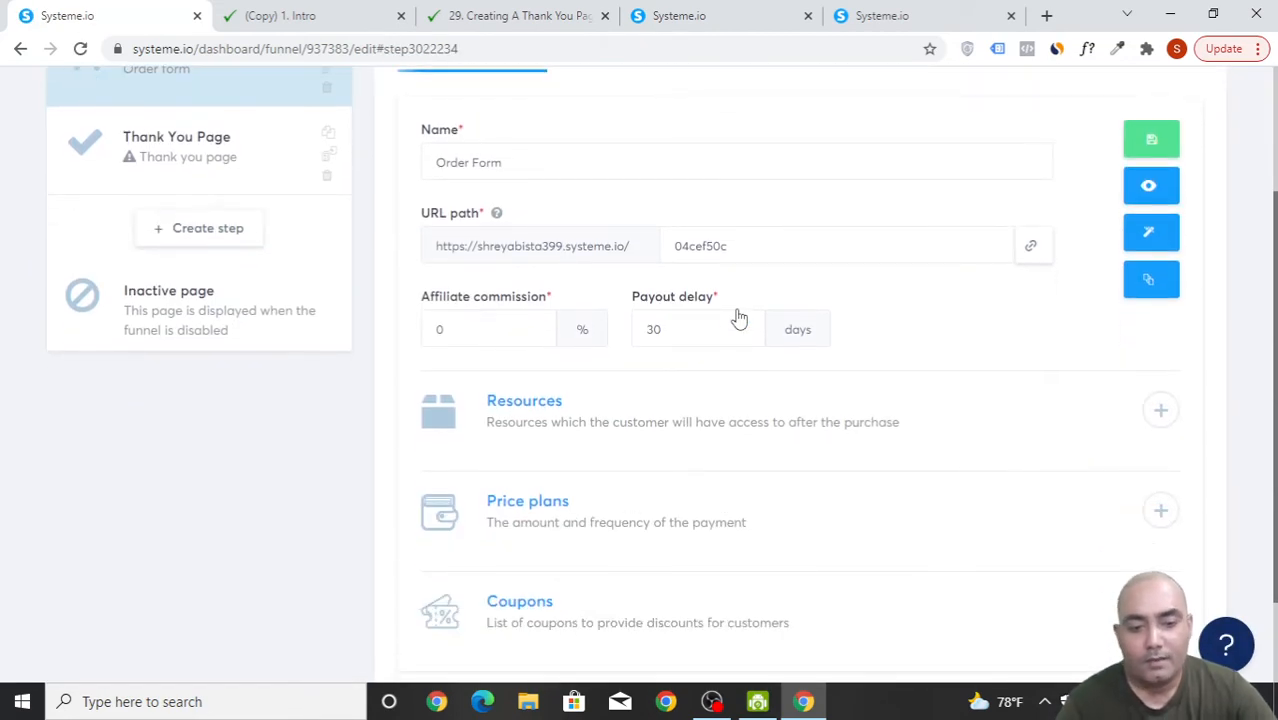
scroll(650, 340, up, 3)
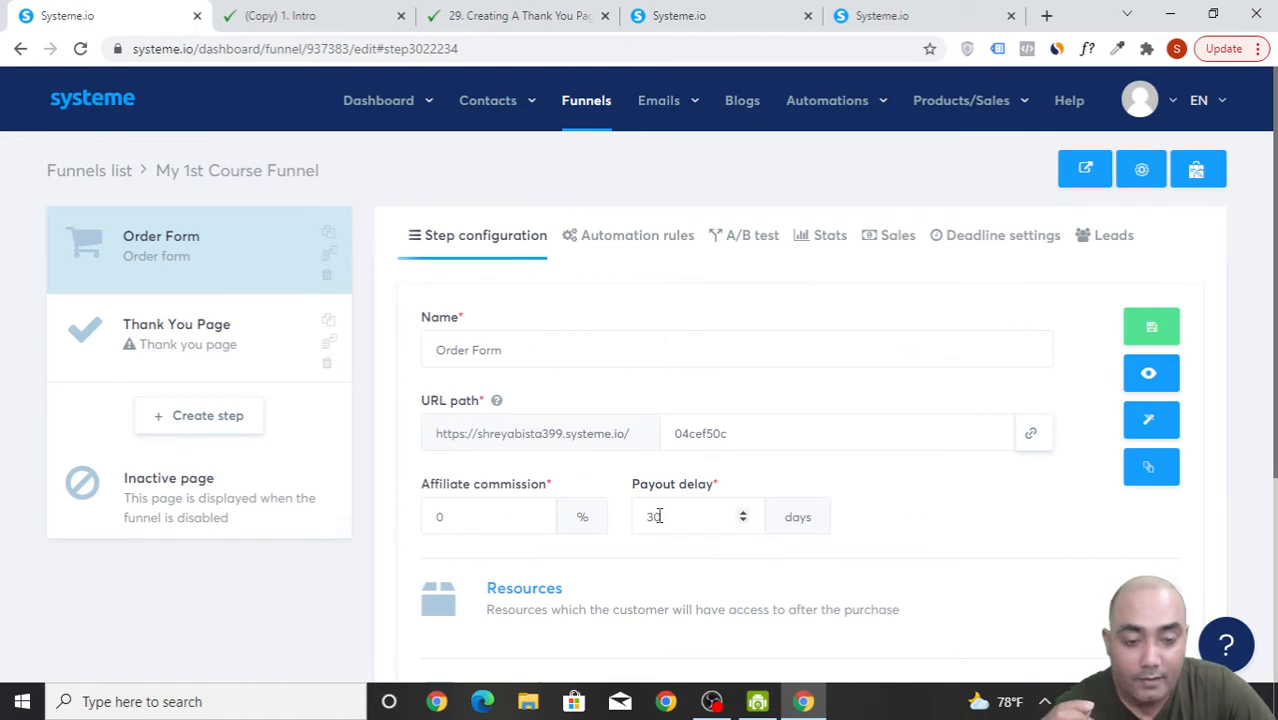
scroll(747, 436, down, 1)
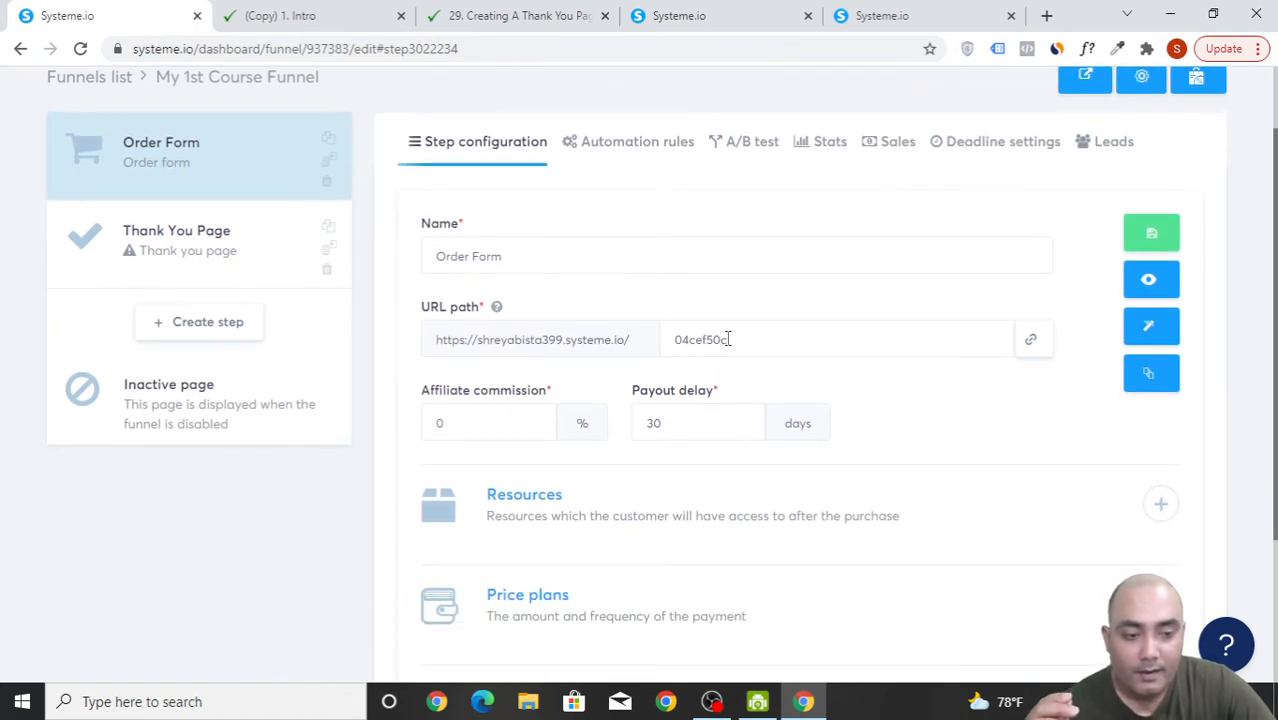
drag(728, 339, 675, 339)
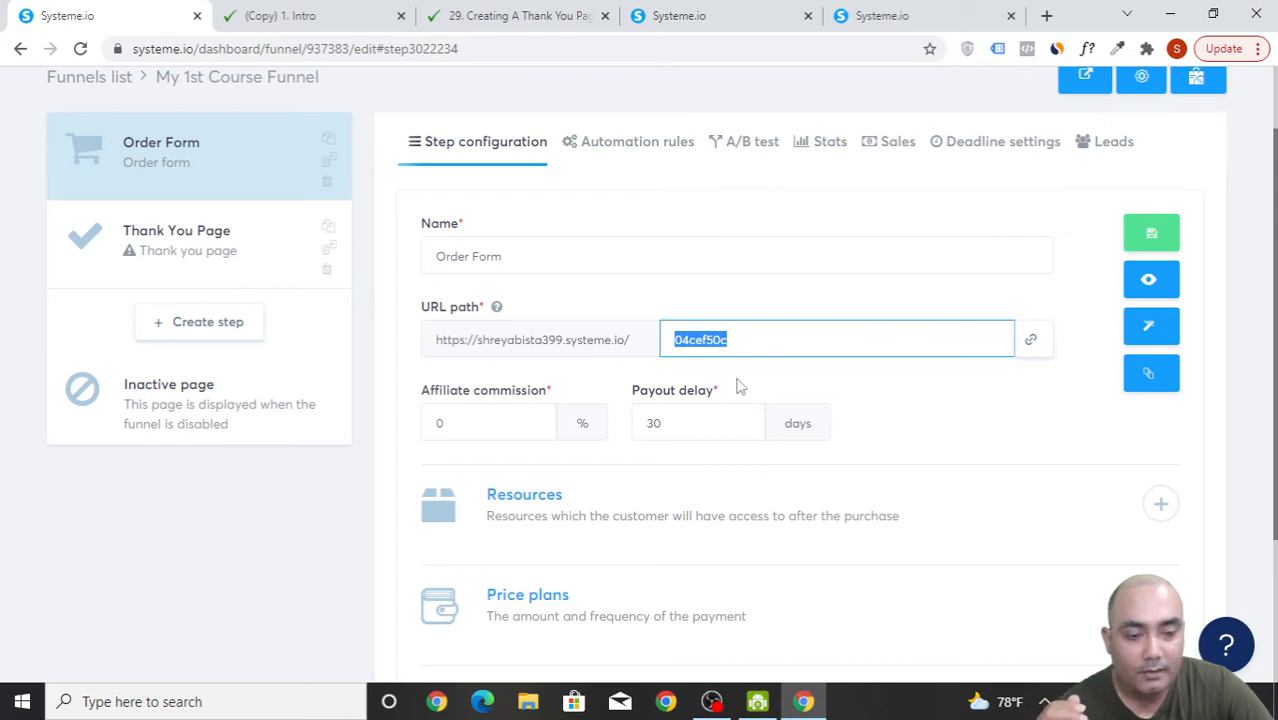
- Add a Course resource to the order form, granting Full access to My 1st Course
scroll(945, 360, down, 2)
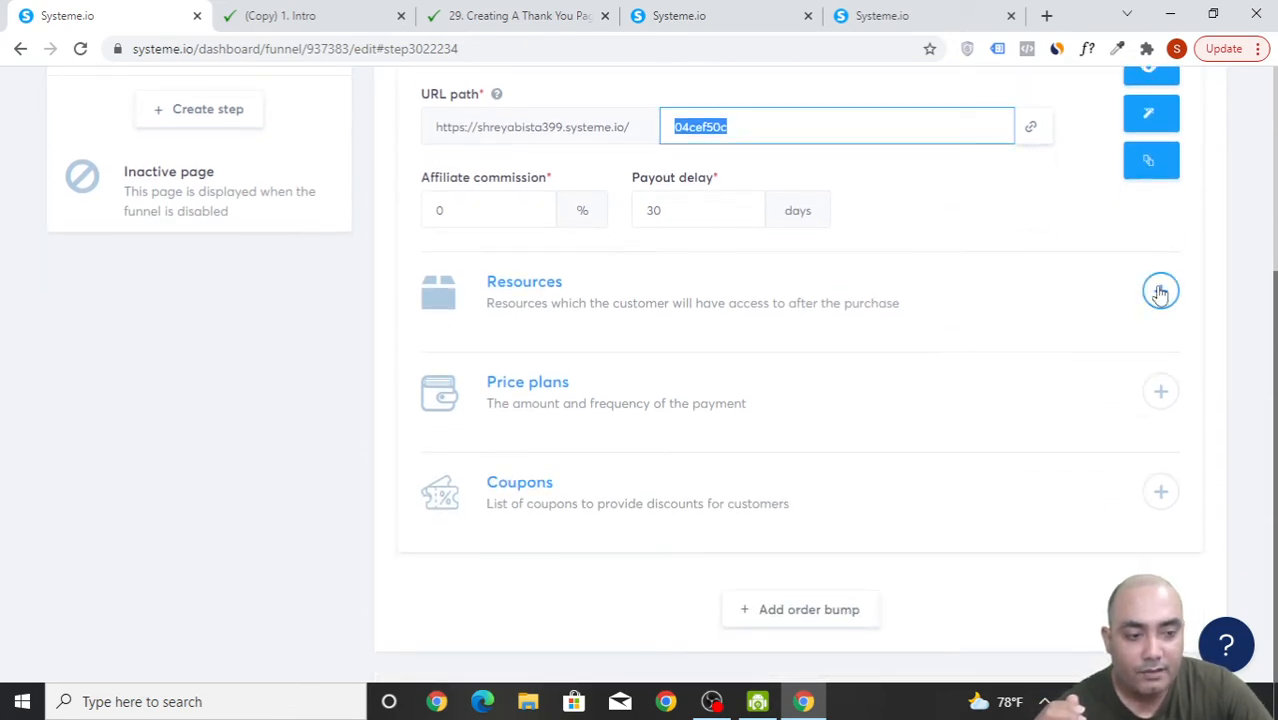
click(1162, 296)
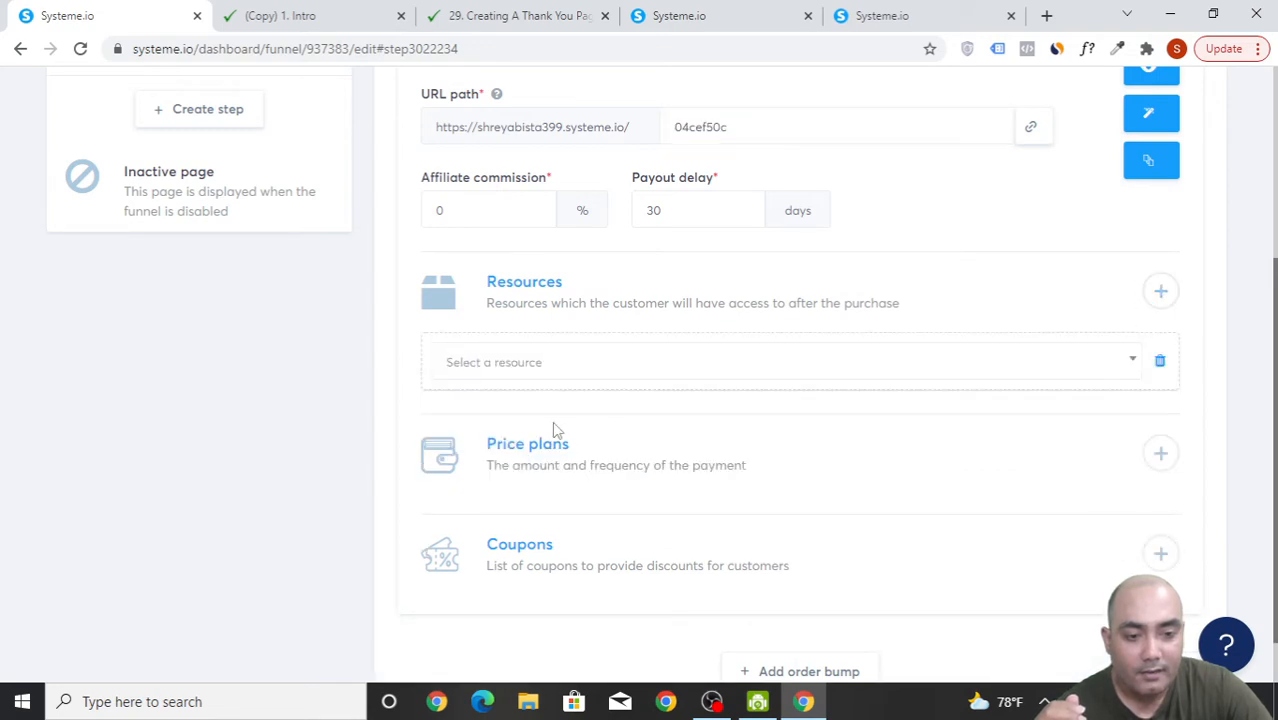
click(575, 372)
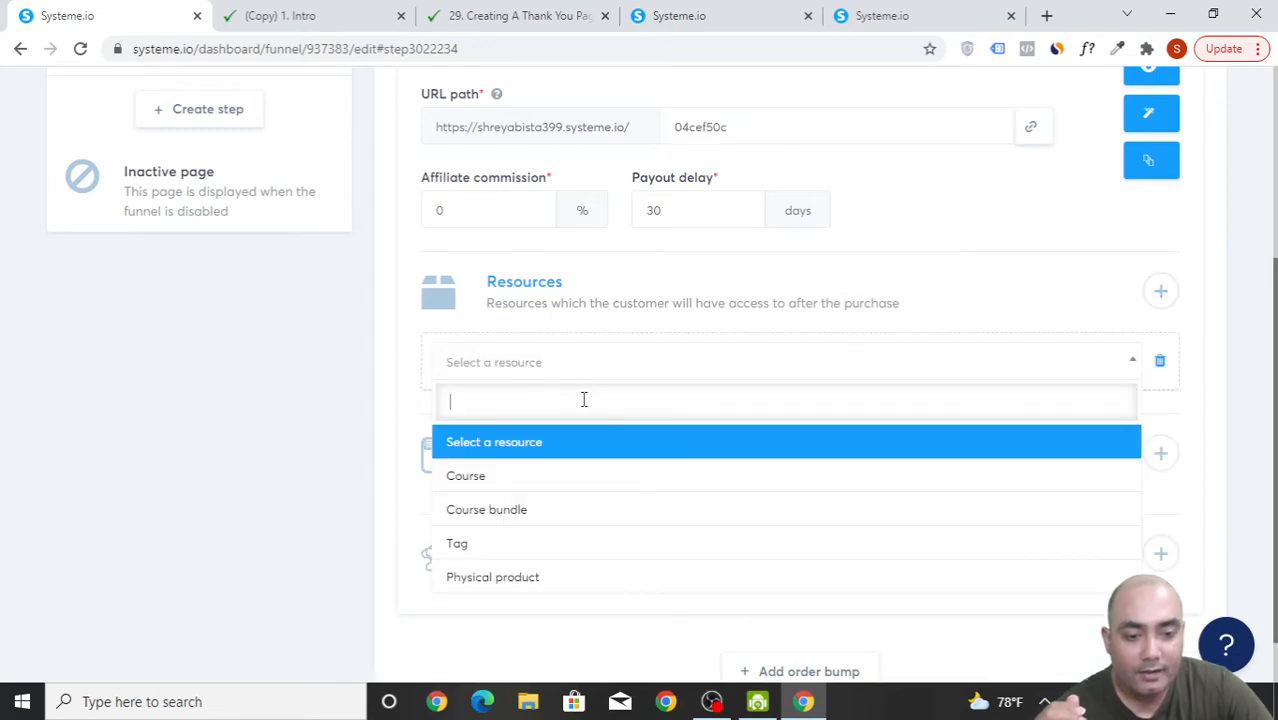
click(575, 484)
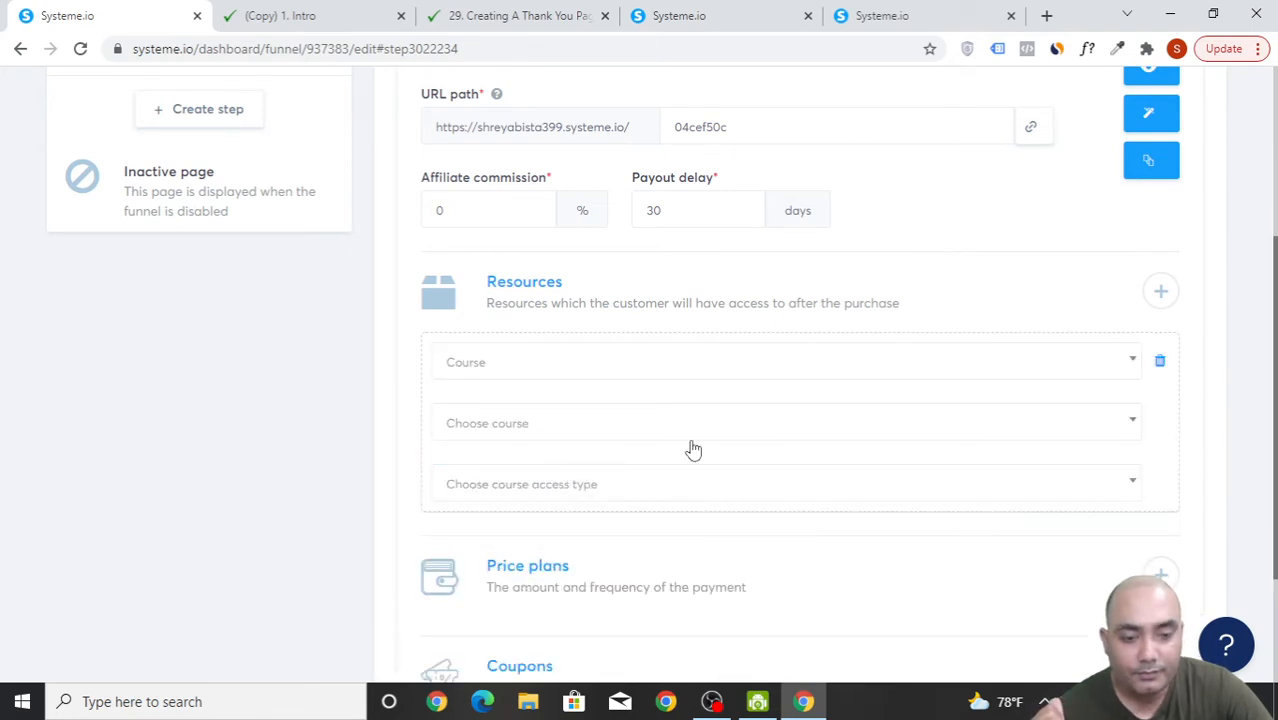
click(1003, 435)
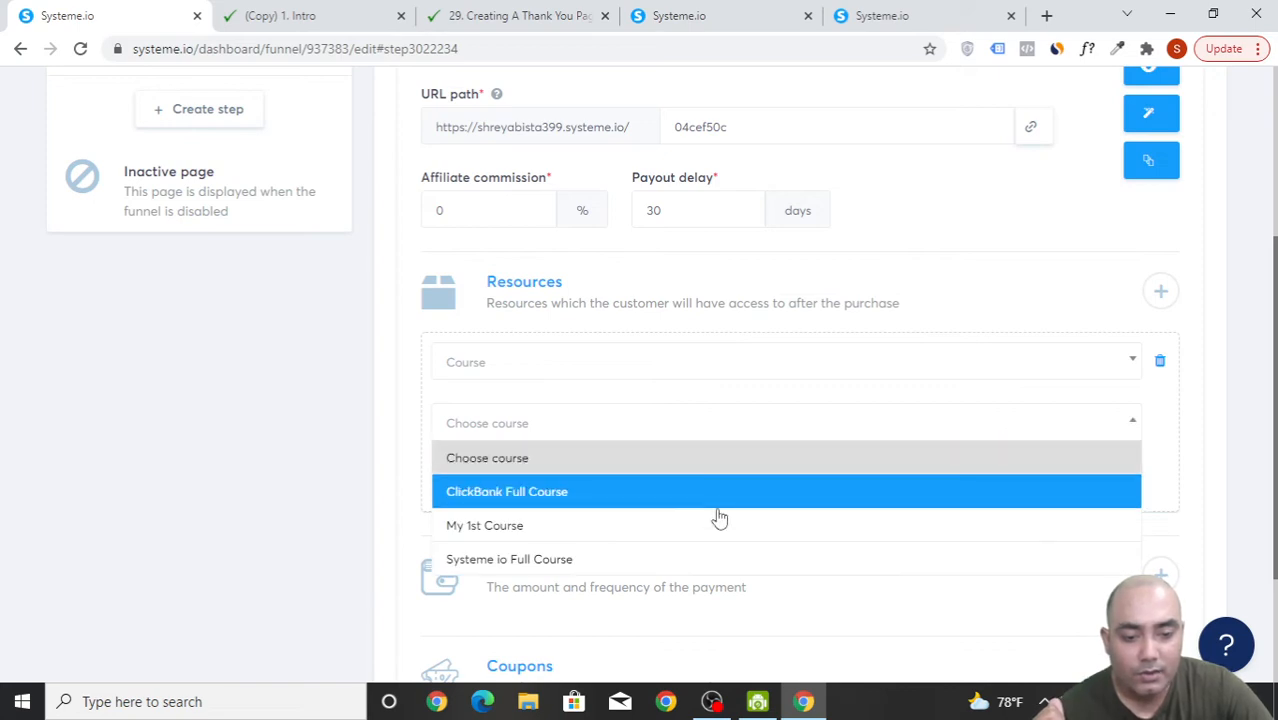
click(562, 526)
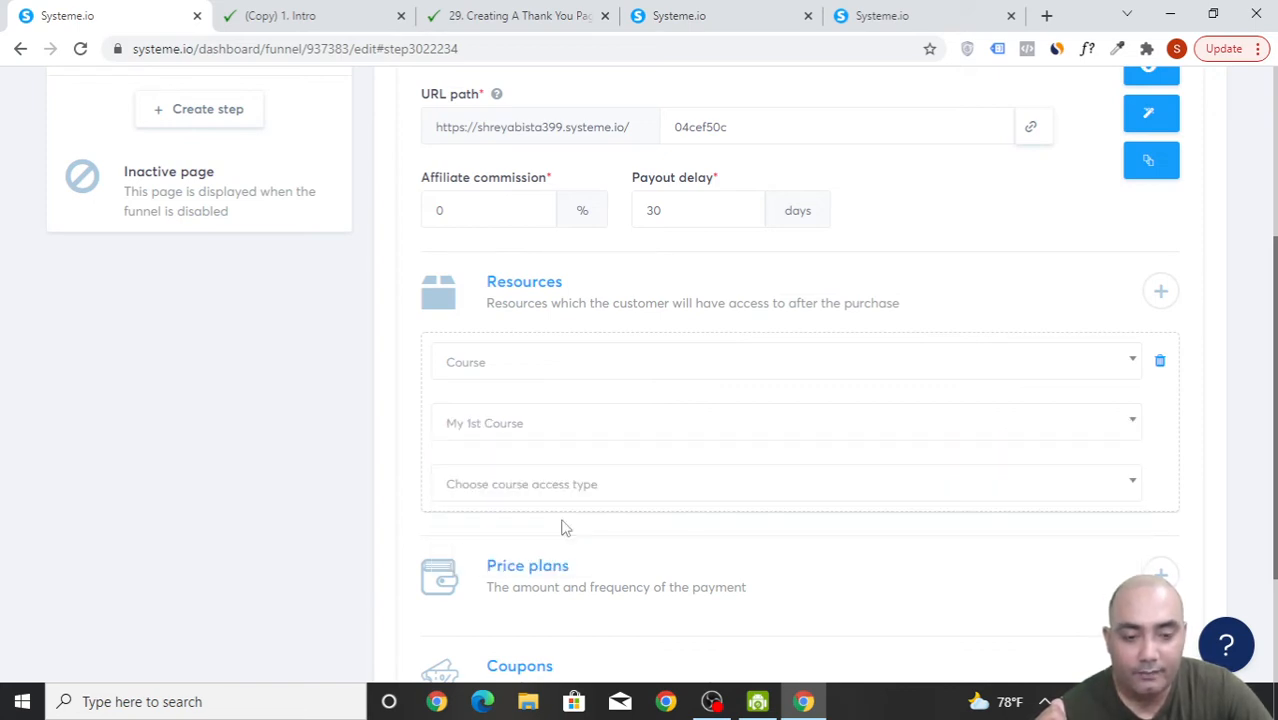
click(727, 488)
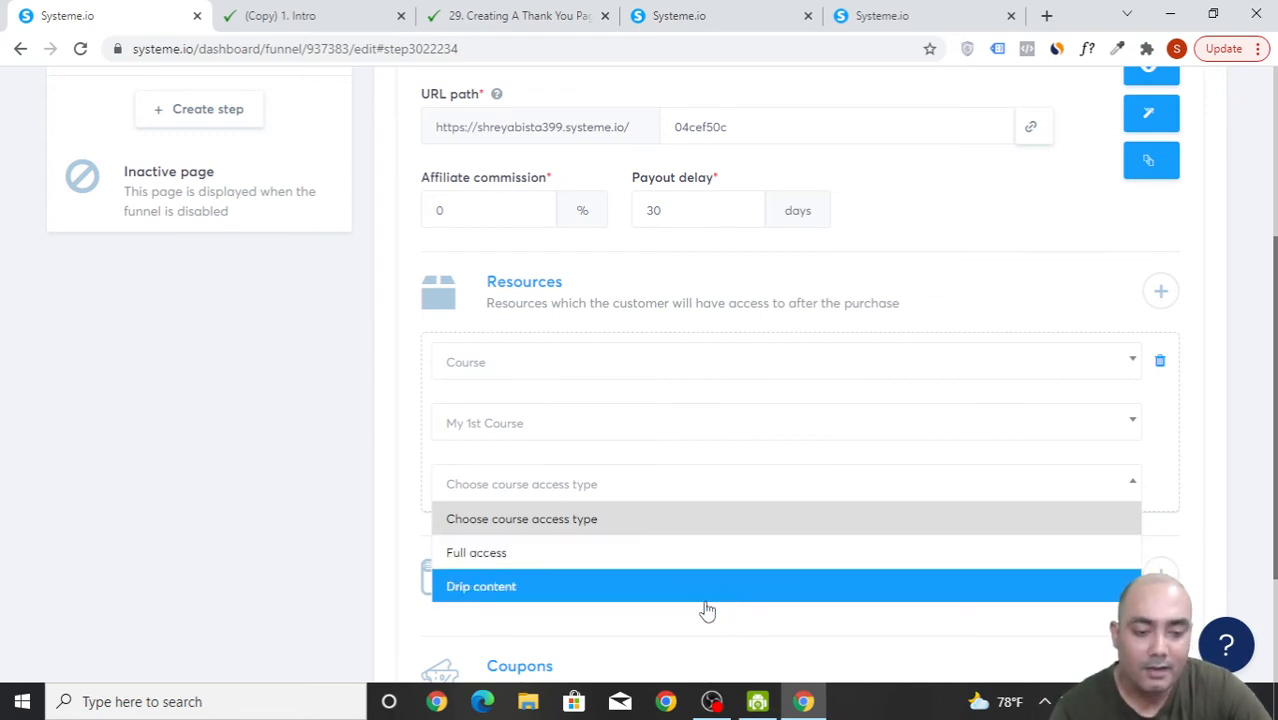
click(556, 556)
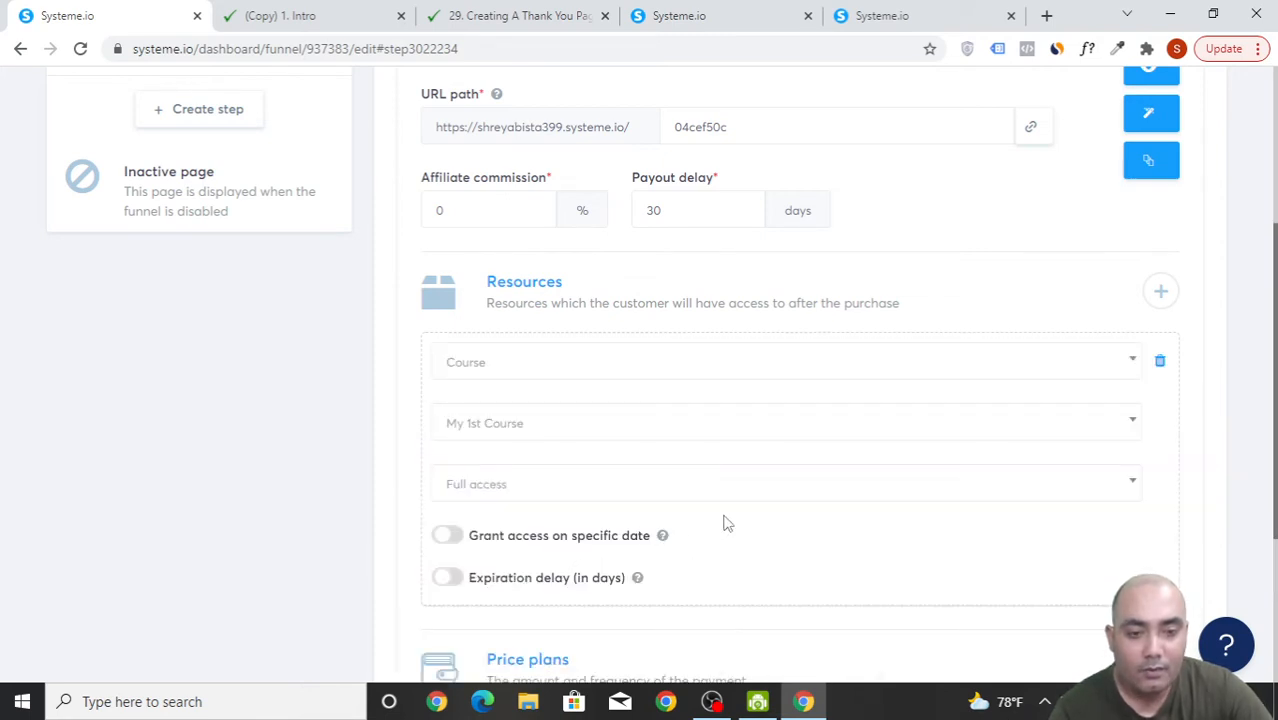
- Review the course resource's settings, including the specific access date and expiration delay options
scroll(727, 526, up, 2)
scroll(725, 525, down, 1)
scroll(700, 515, up, 1)
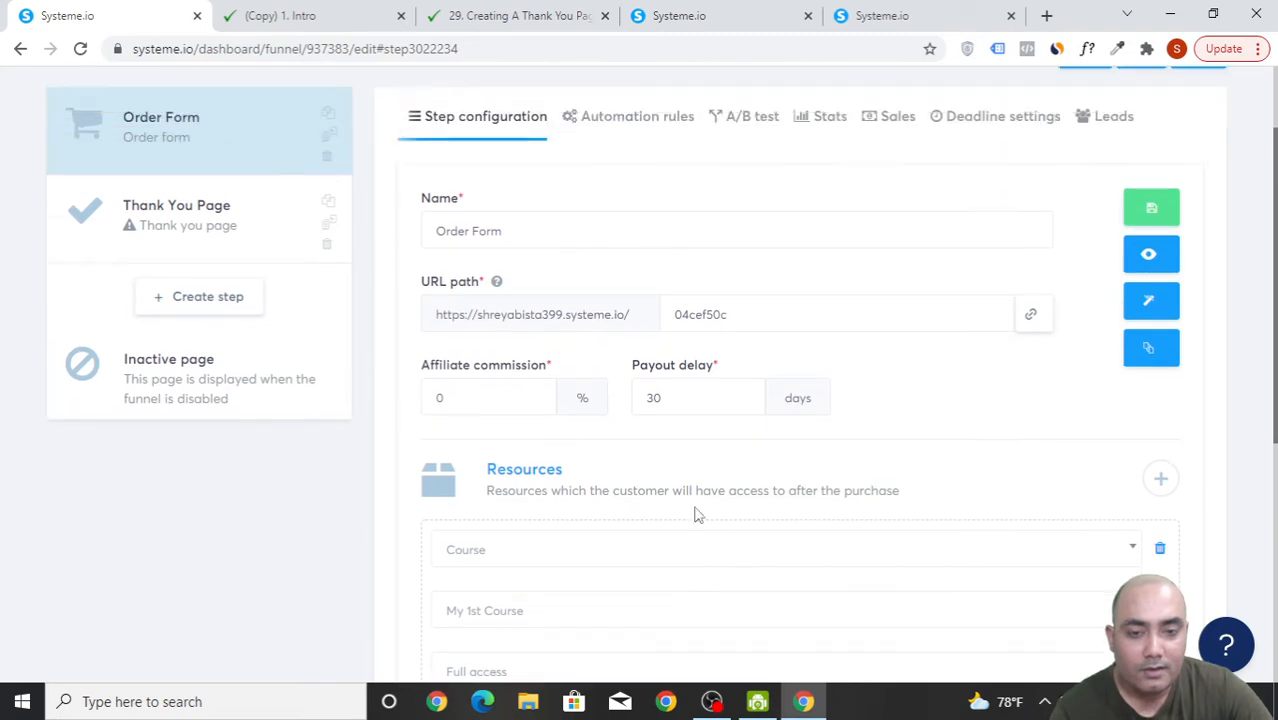
scroll(736, 494, down, 5)
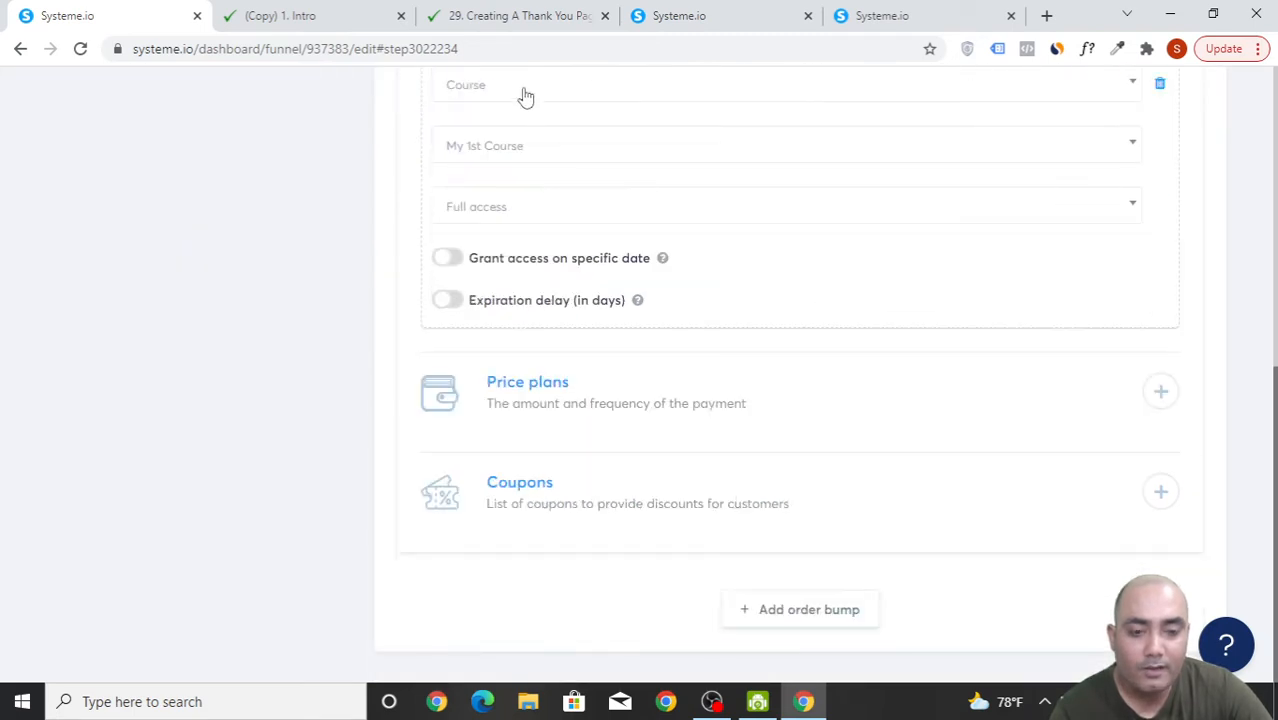
scroll(605, 291, up, 2)
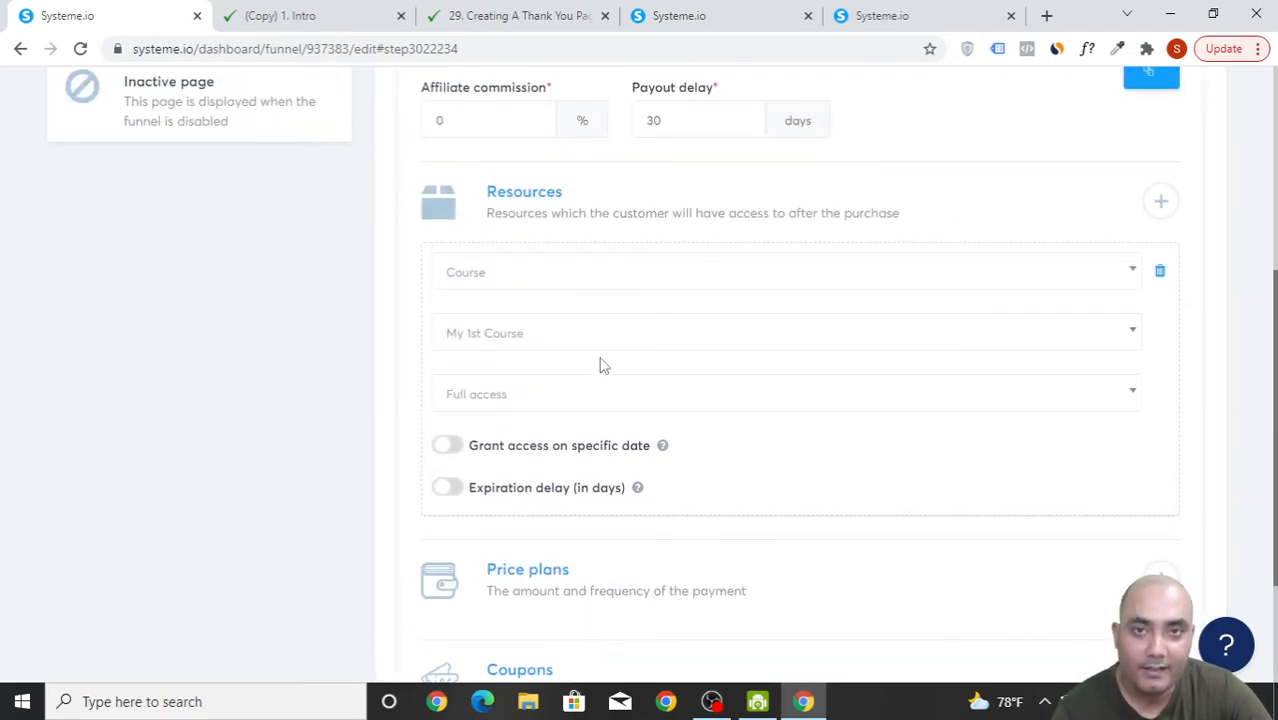
scroll(600, 364, down, 2)
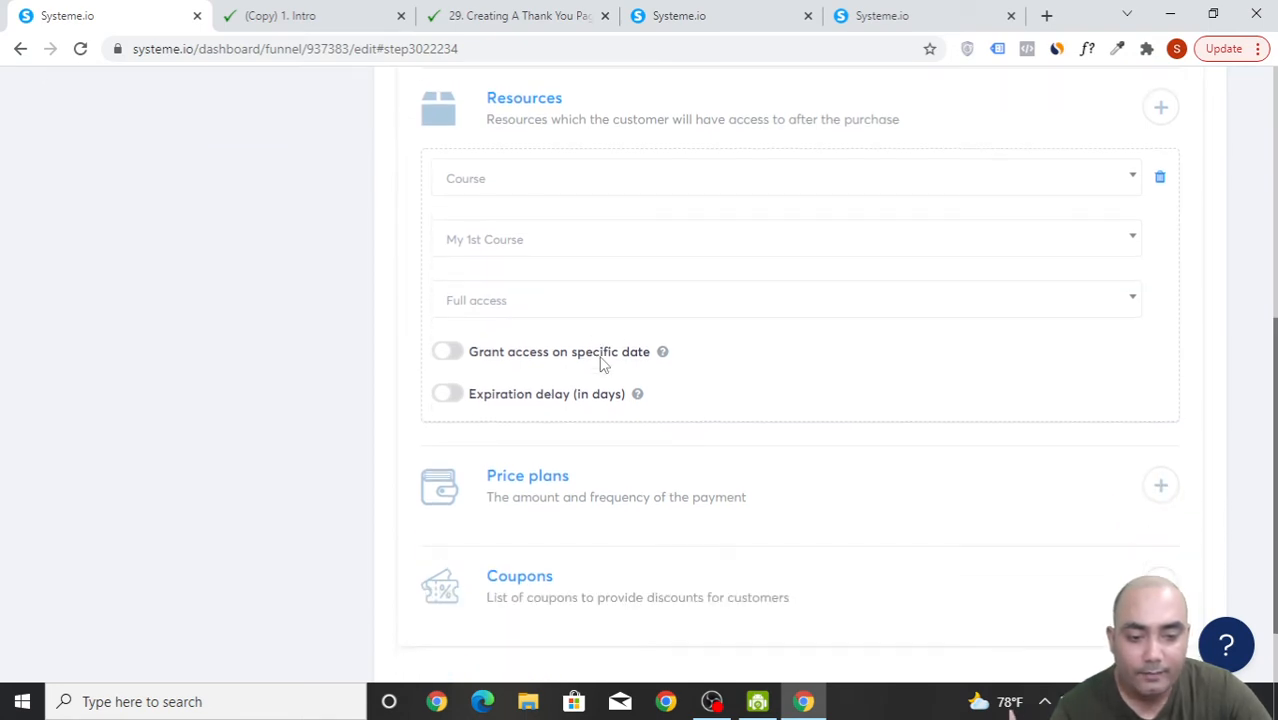
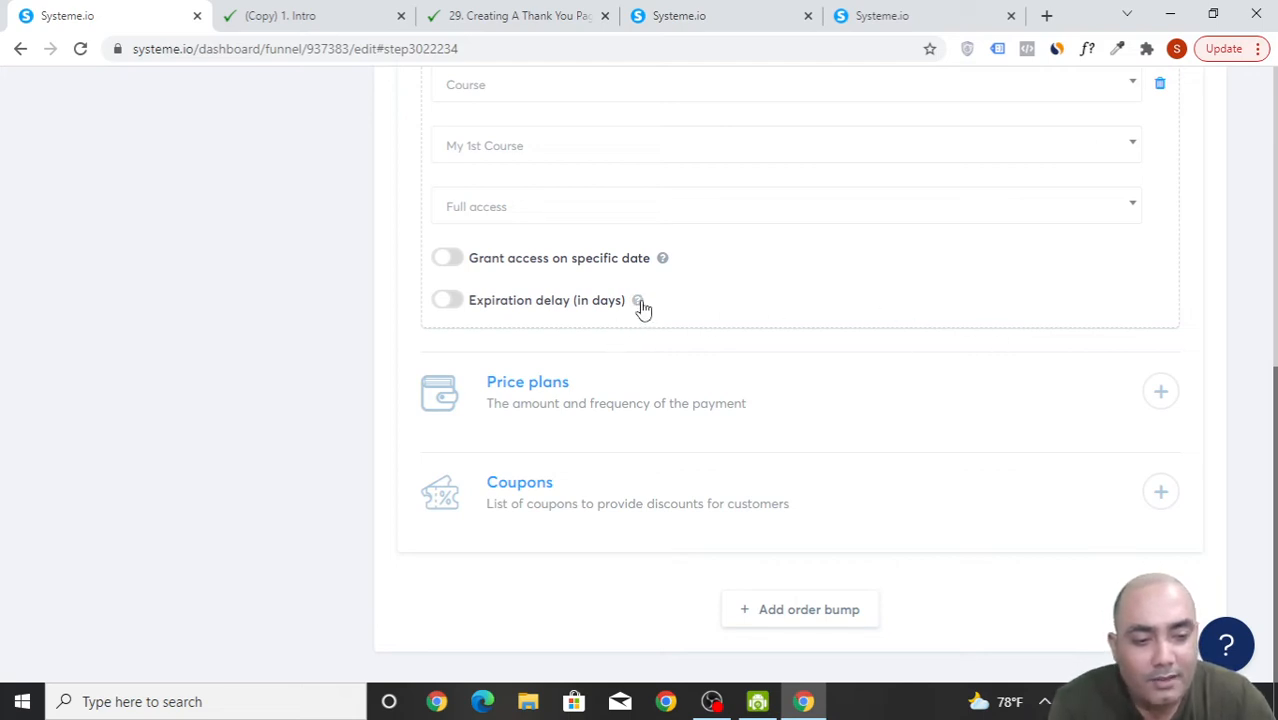
mouse_move(642, 308)
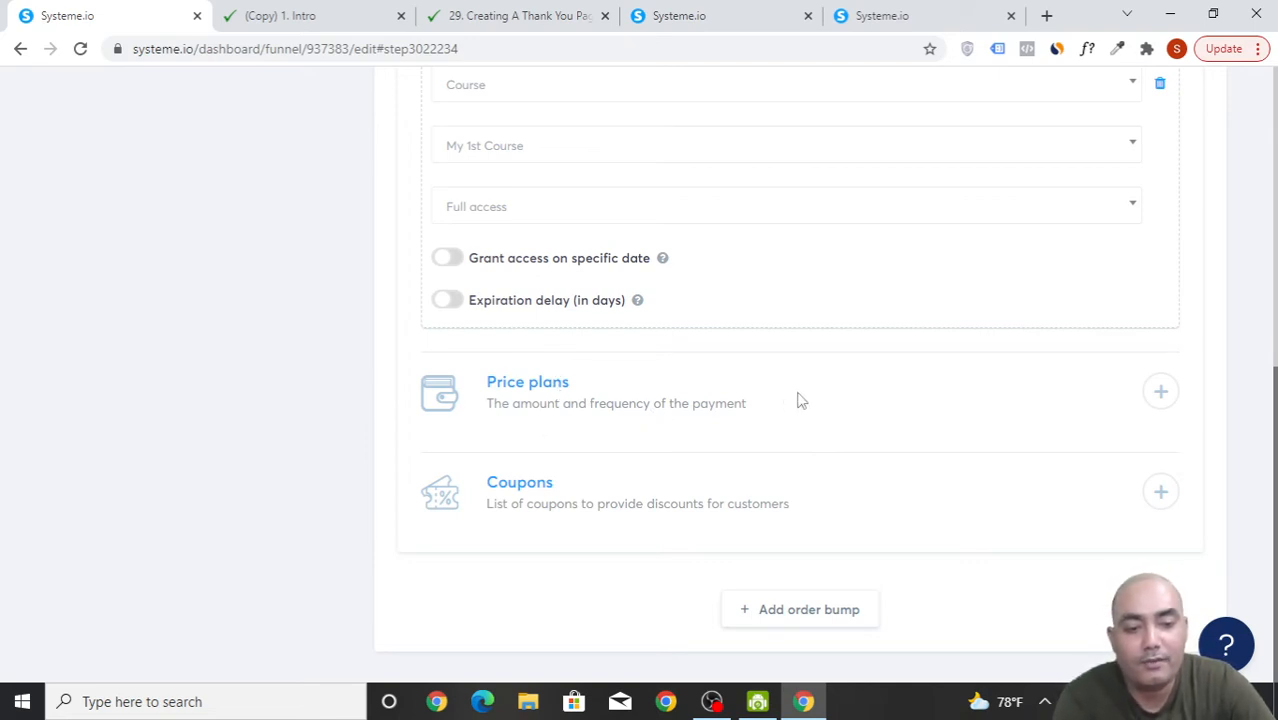
- Start adding a price plan to the order form and look through the existing one shot payment plans
click(1162, 393)
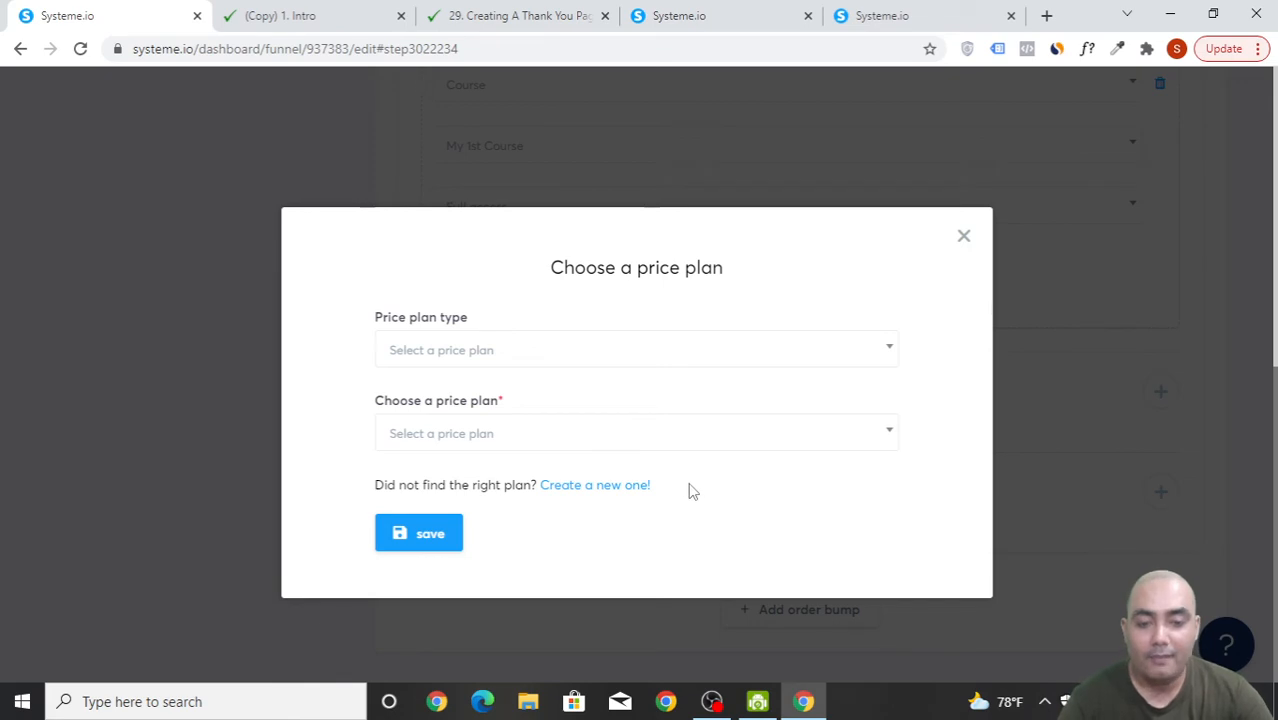
click(578, 350)
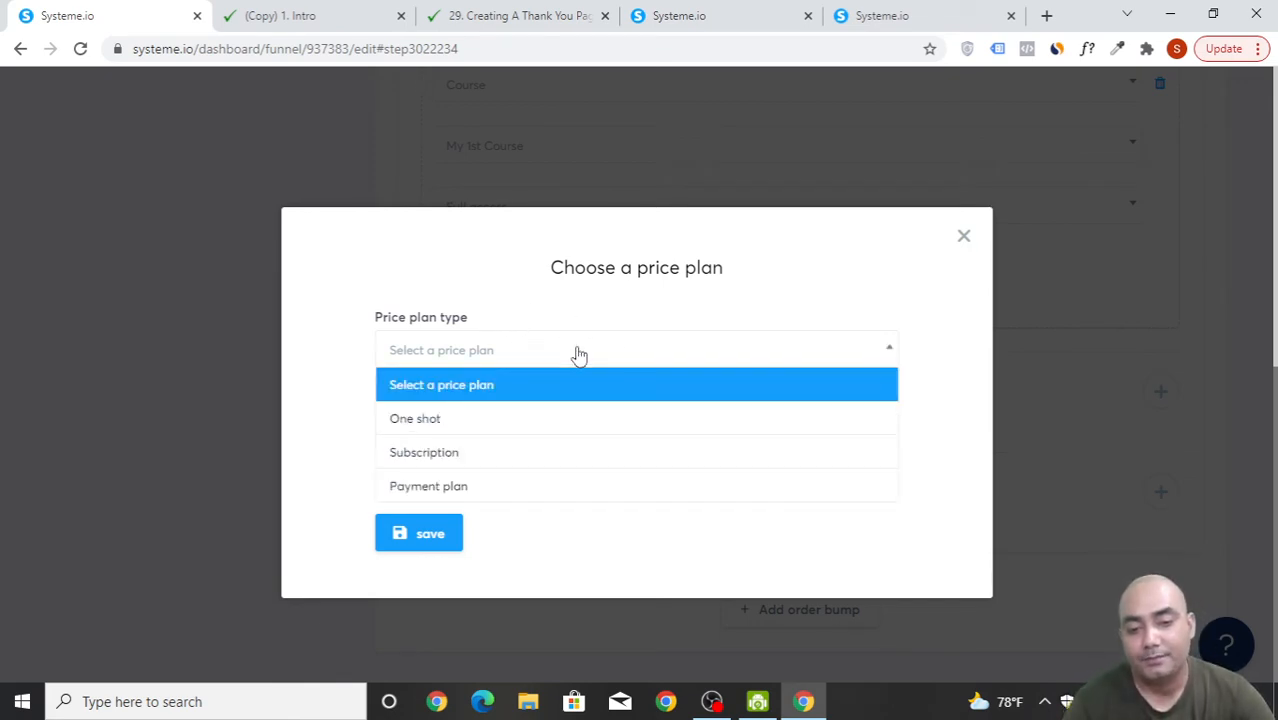
click(590, 418)
click(598, 436)
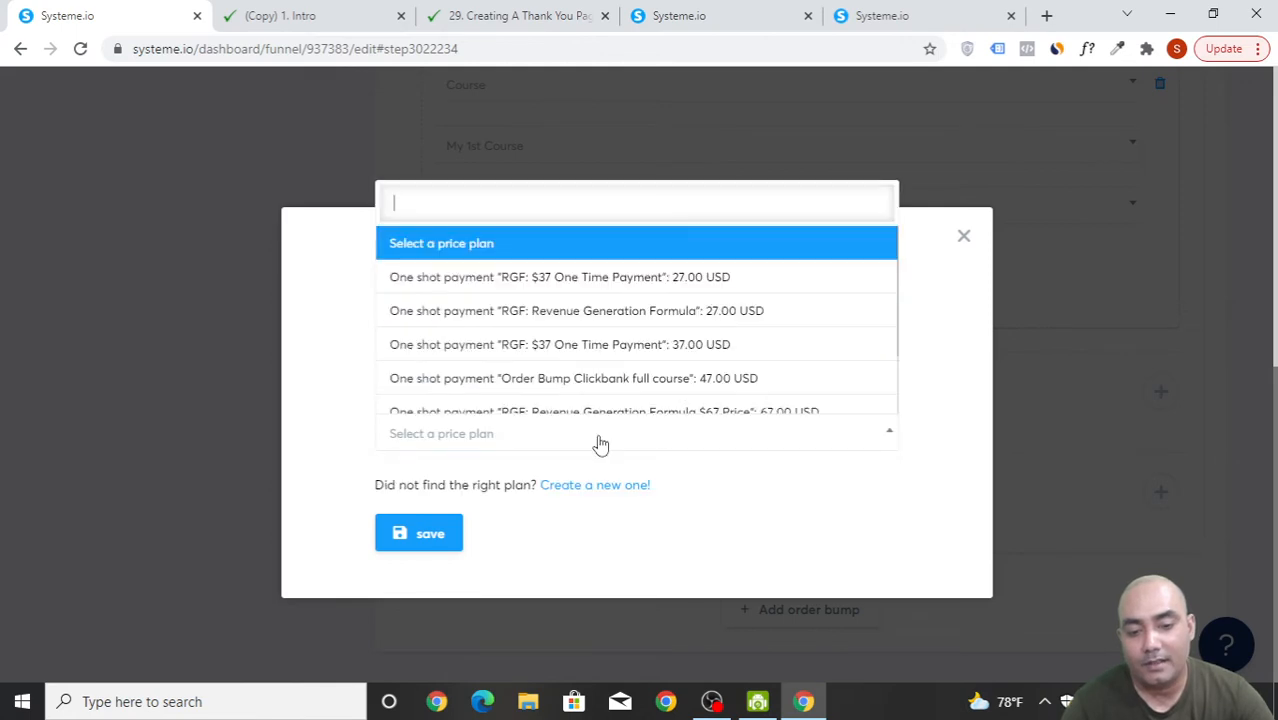
click(756, 506)
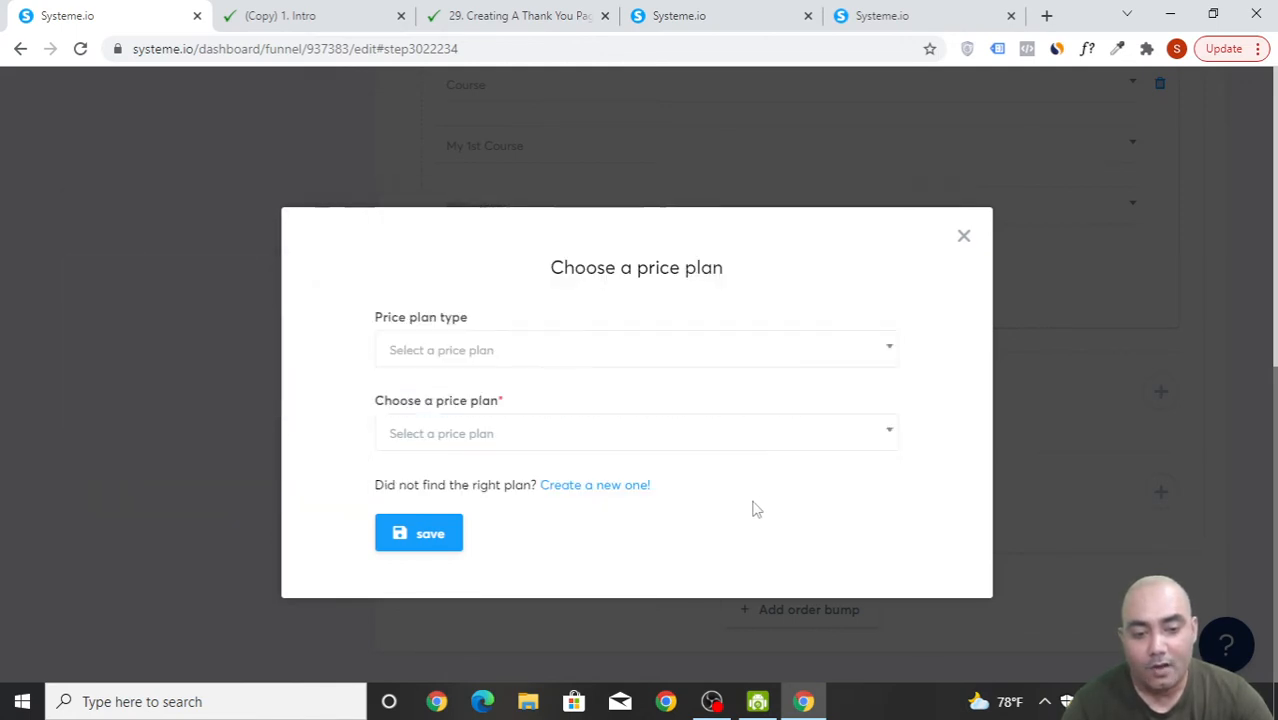
- Start a new price plan with the inner dashboard name "My 1st Course $197"
click(632, 486)
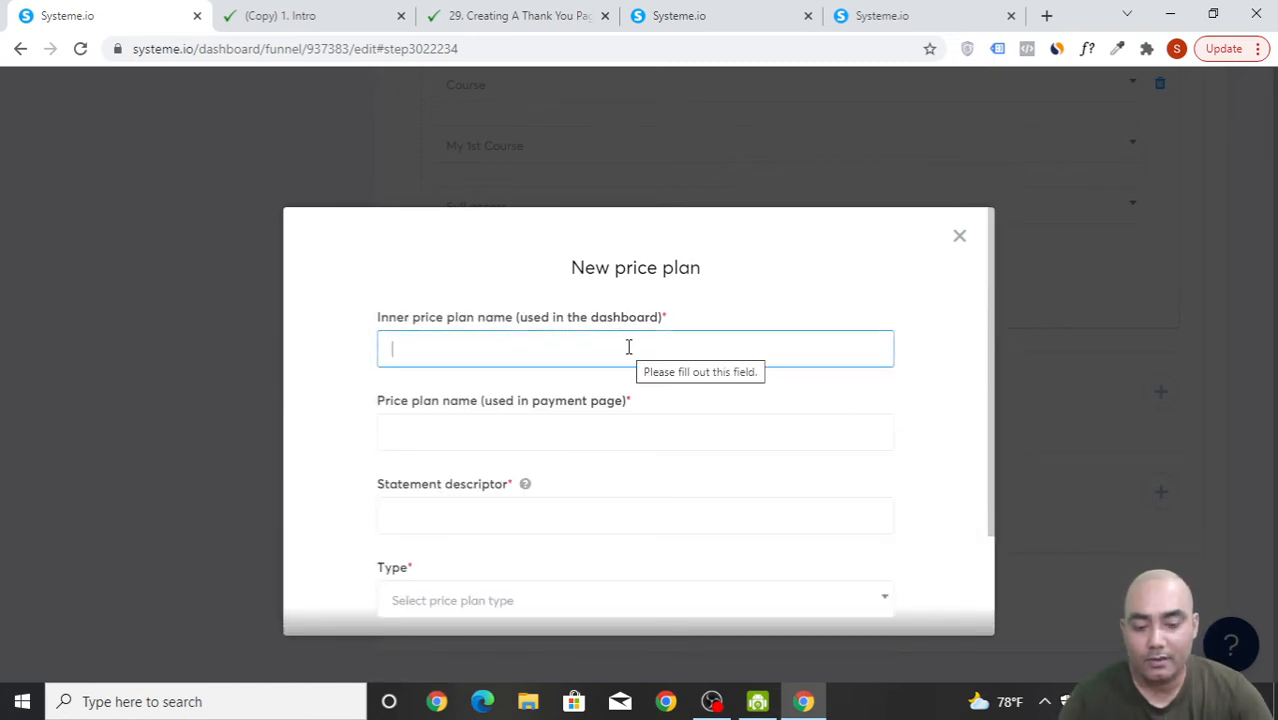
text(My 1s)
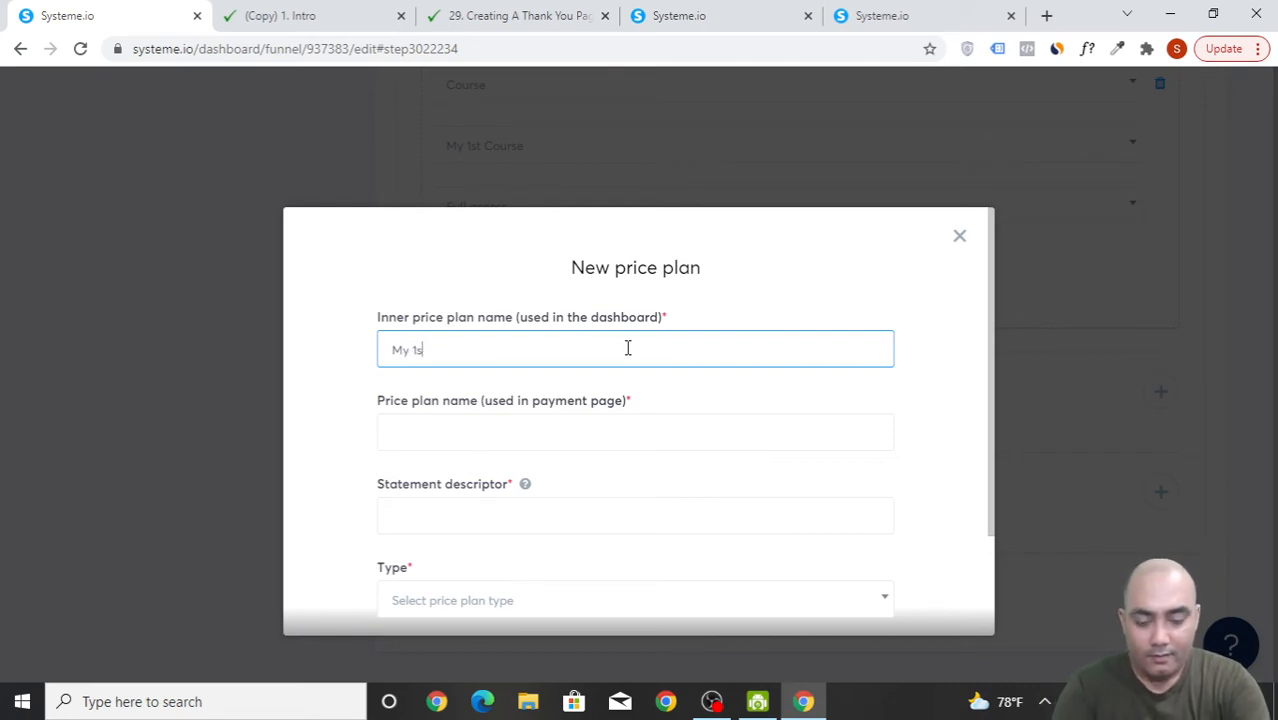
text(t Course)
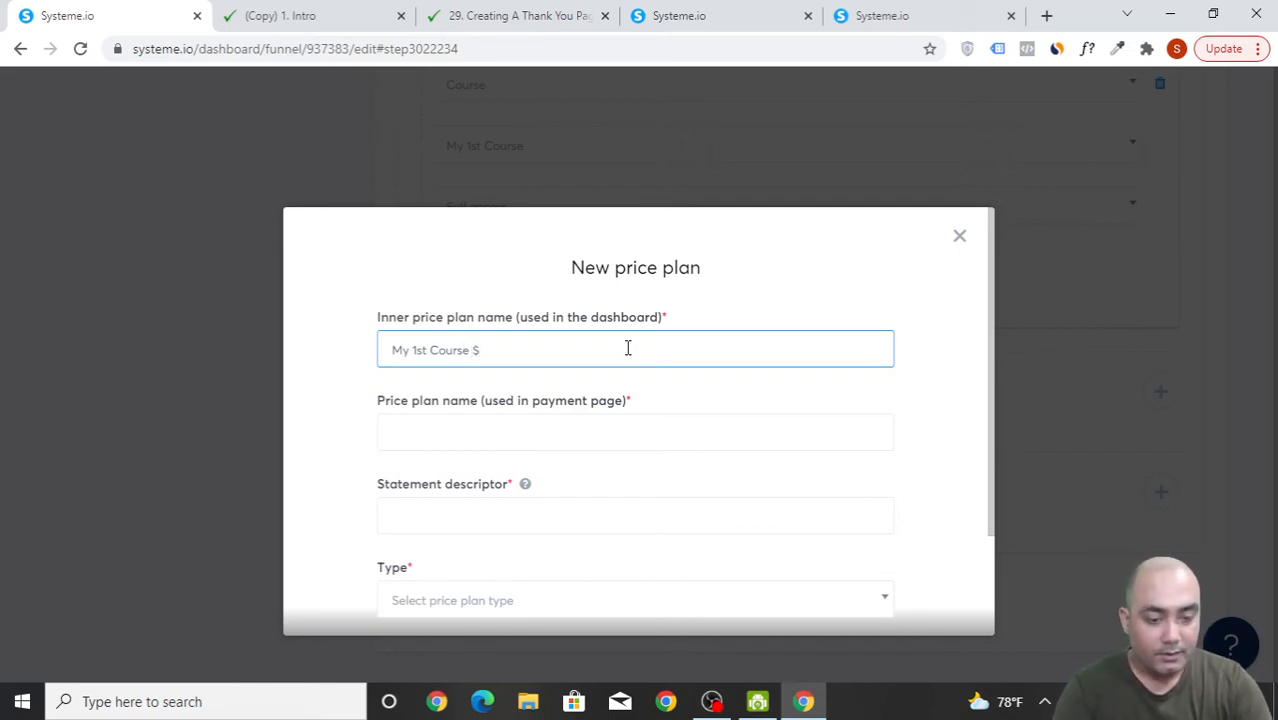
text($197)
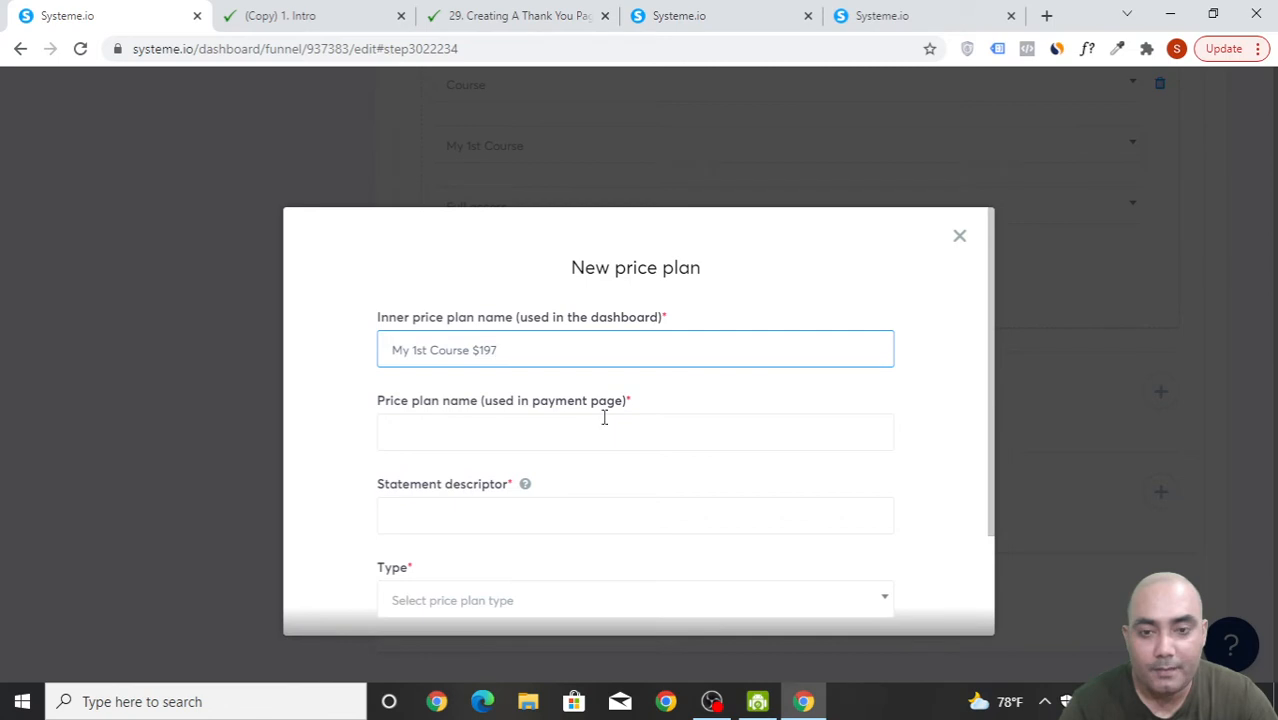
- Reuse the inner plan name for the payment page, extending it to "My 1st Course Full Access $197"
drag(509, 350, 394, 355)
key(ctrl+c)
click(440, 432)
key(ctrl+v)
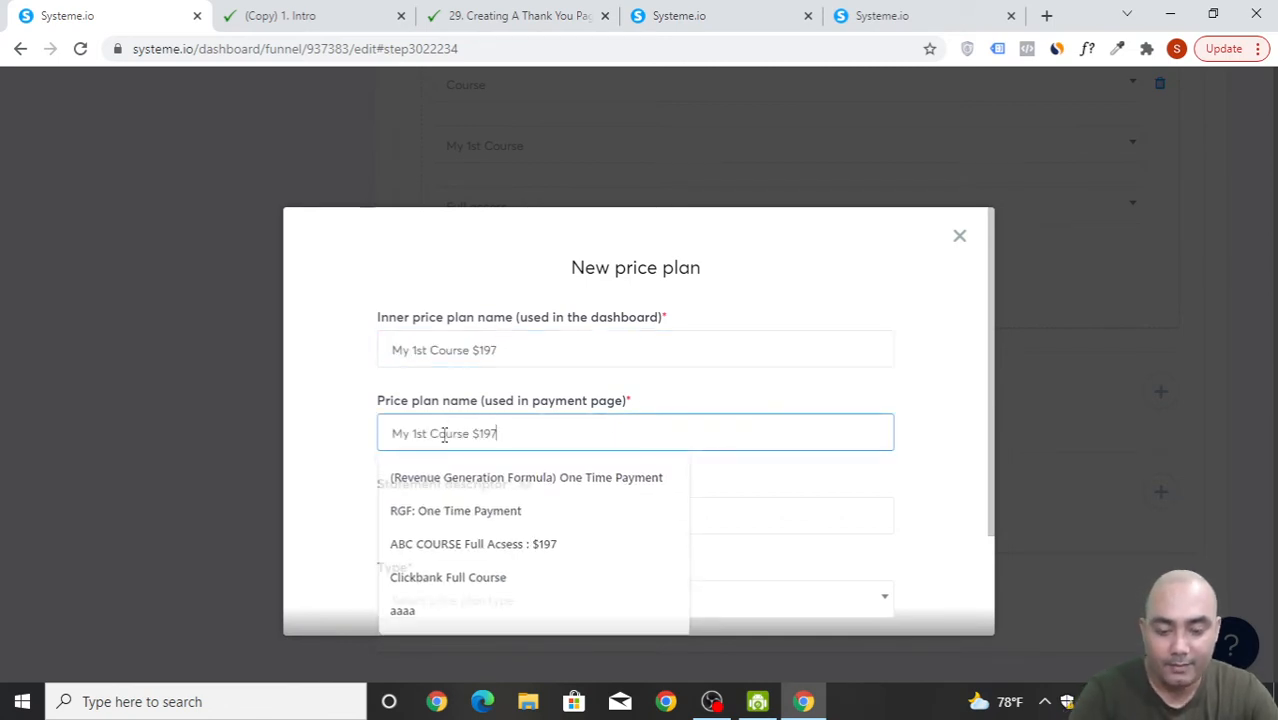
click(690, 477)
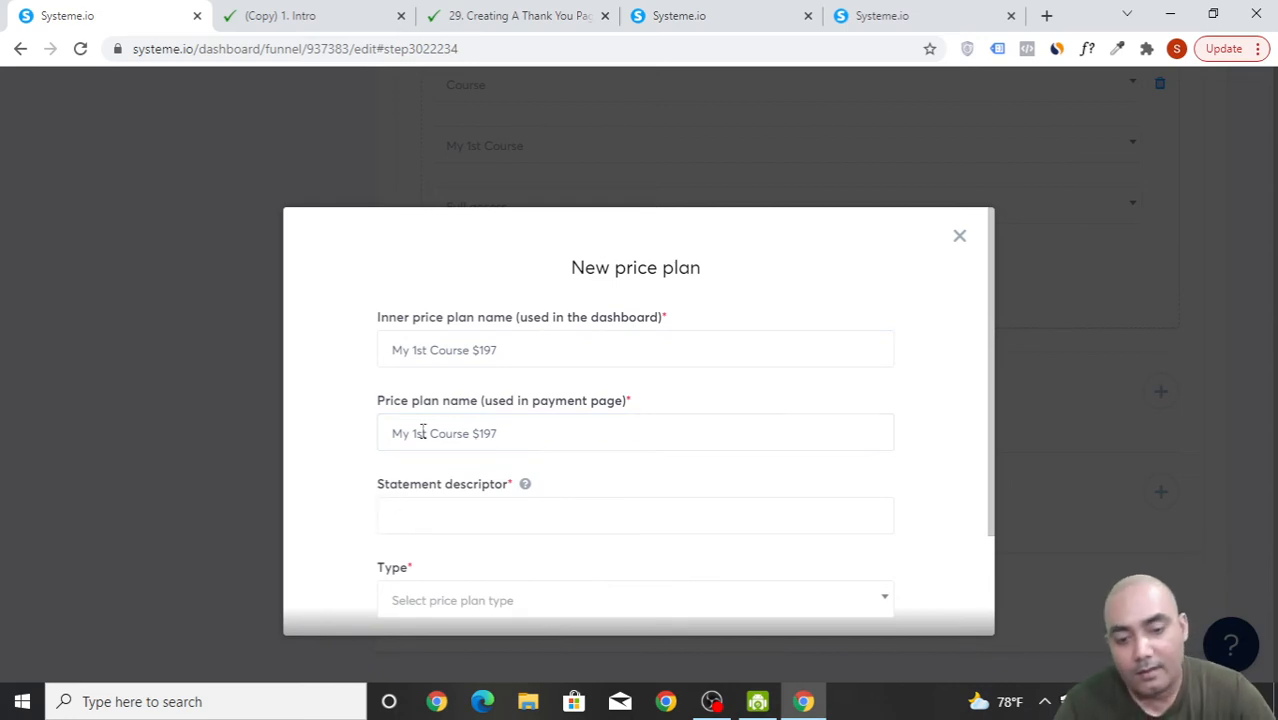
click(477, 433)
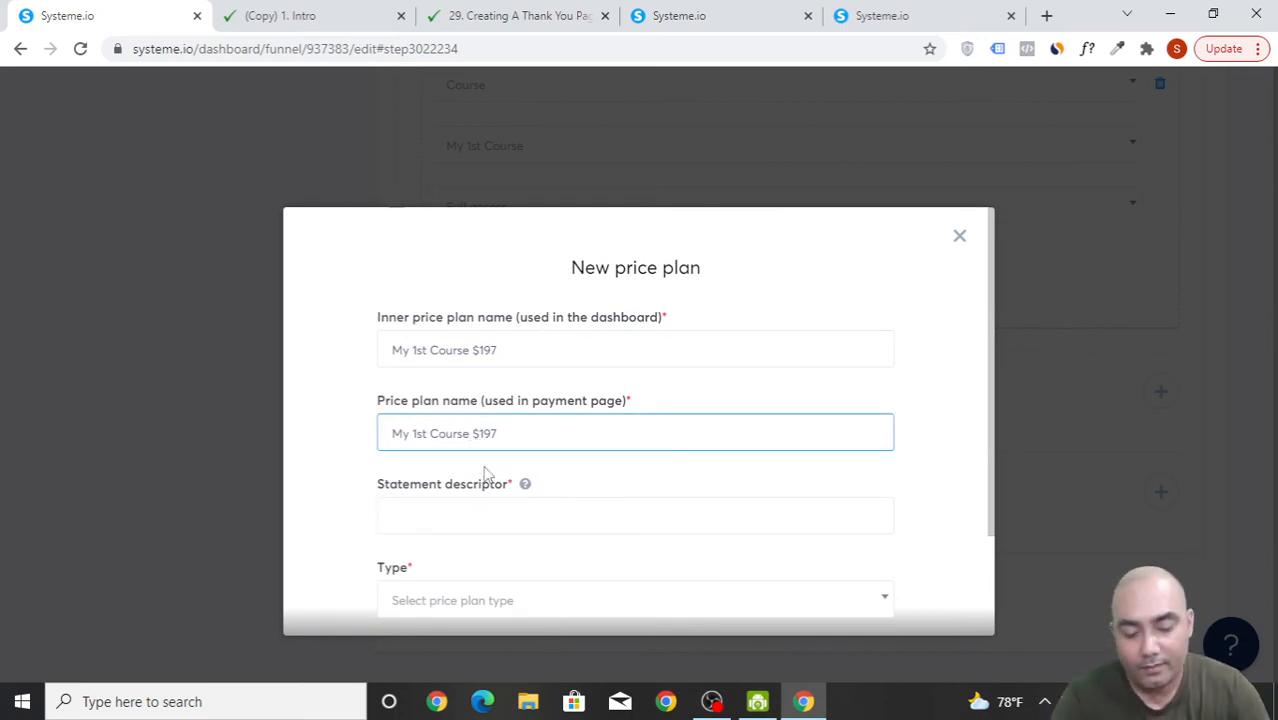
text(Full)
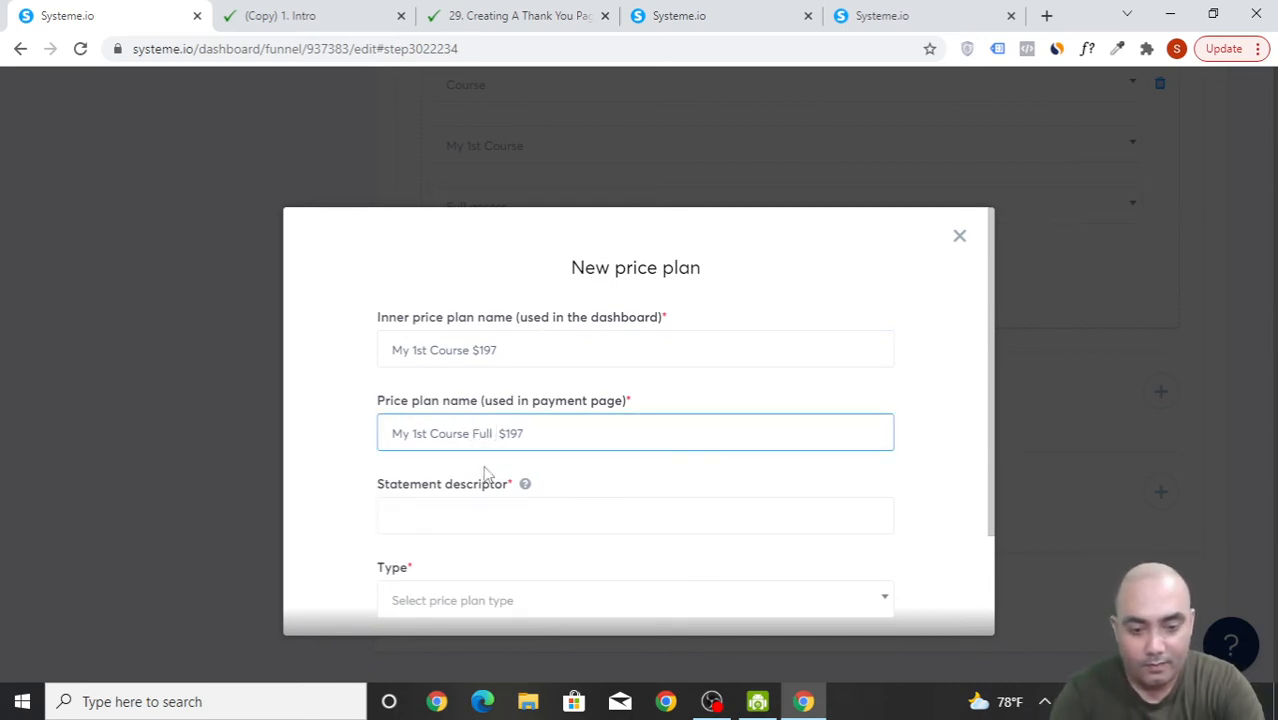
text( Access)
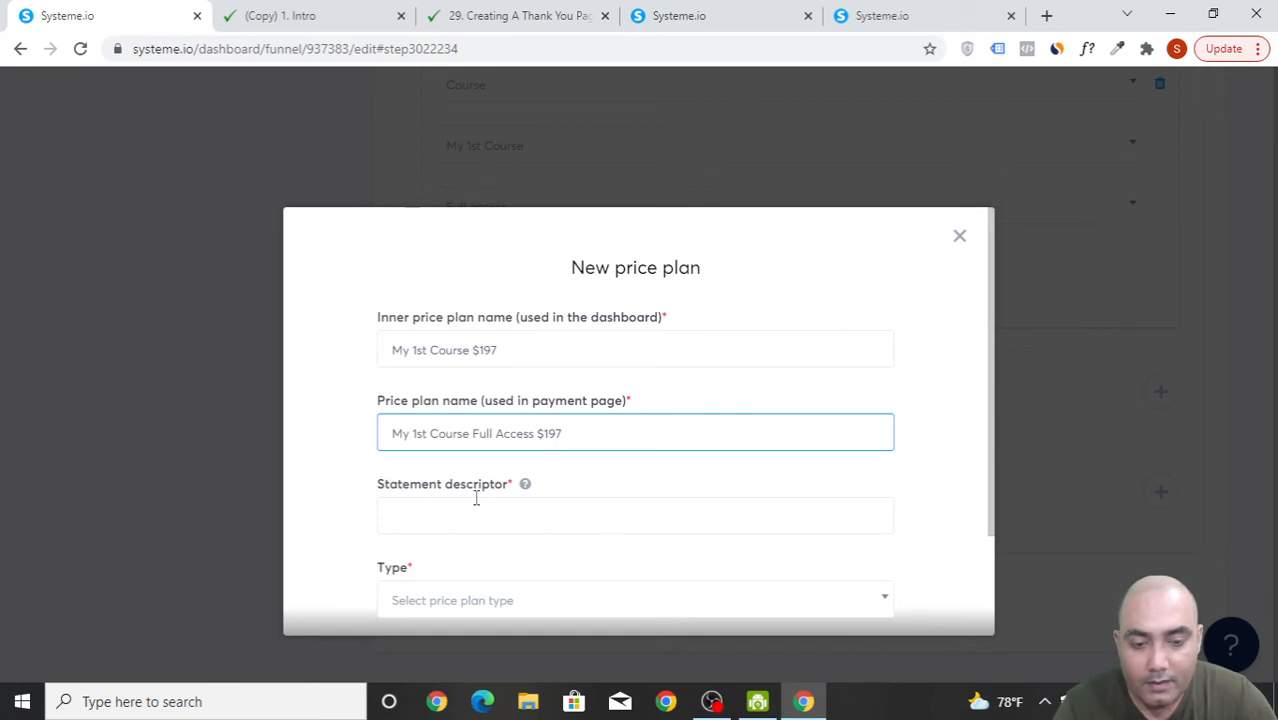
- Set the price plan's statement descriptor to "1stCourse", reusing the words from the payment page name
click(523, 485)
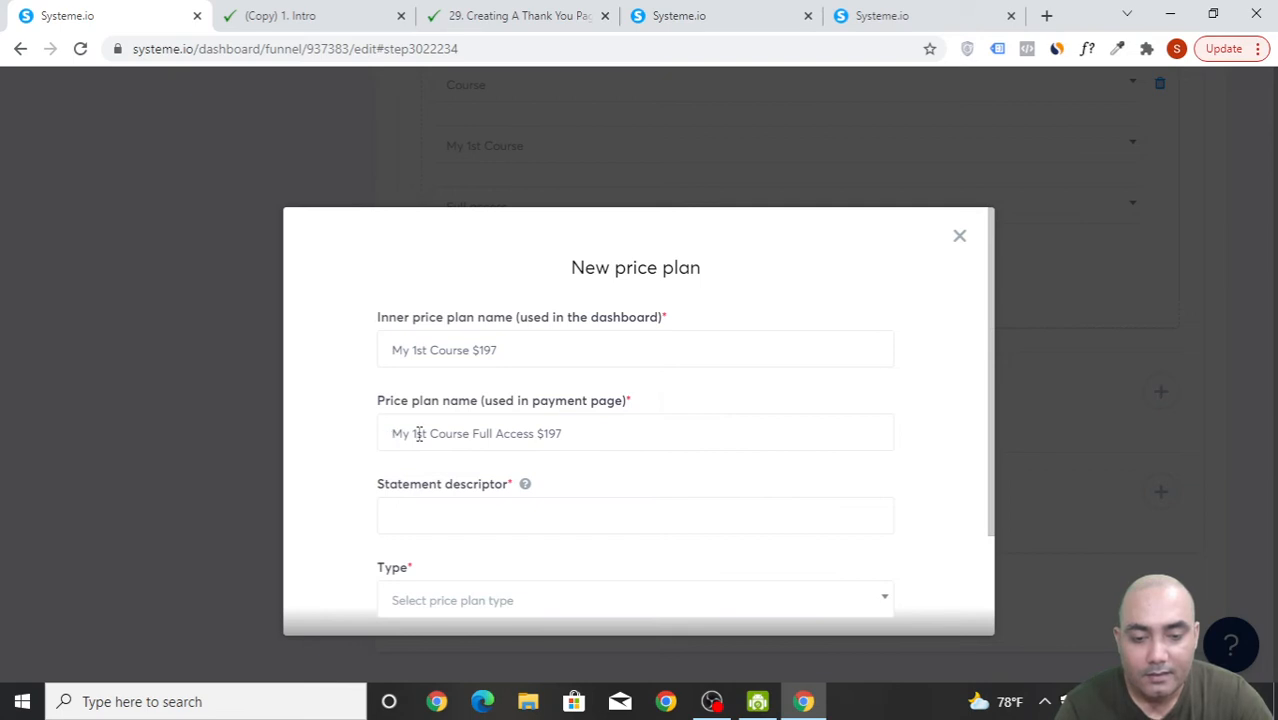
drag(413, 434, 472, 444)
key(ctrl+c)
click(411, 520)
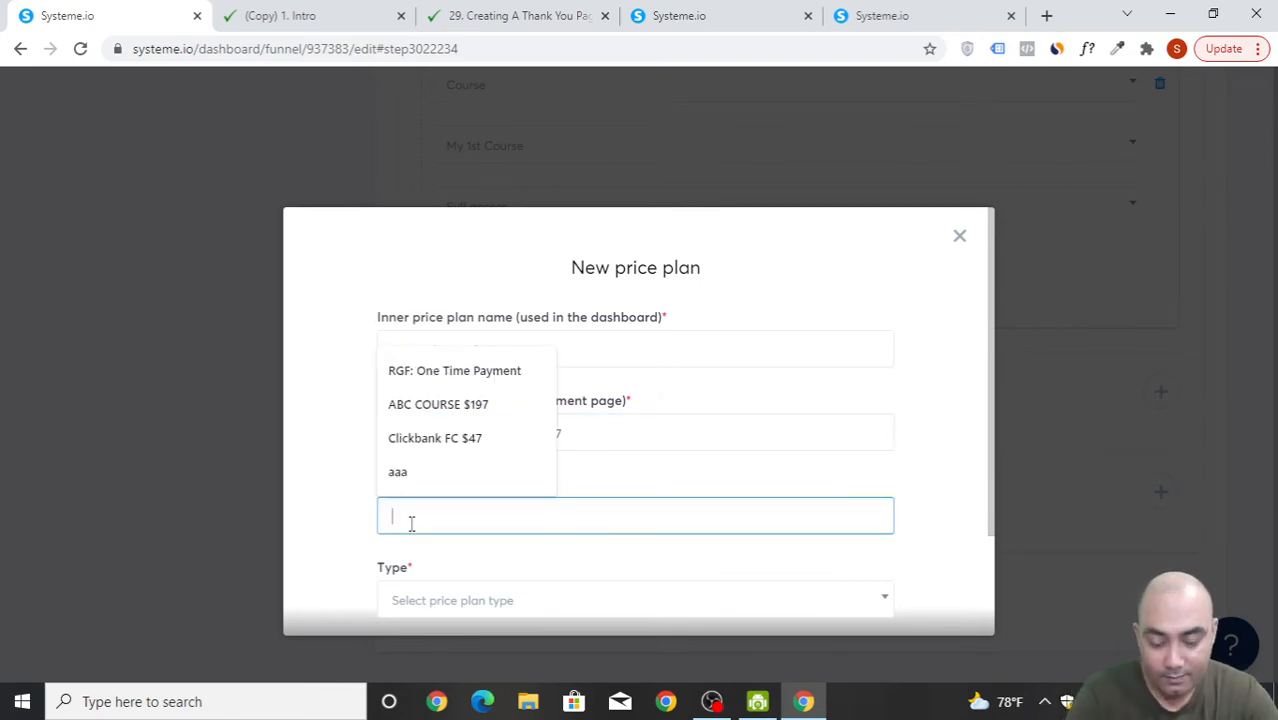
key(ctrl+v)
click(411, 517)
key(BackSpace)
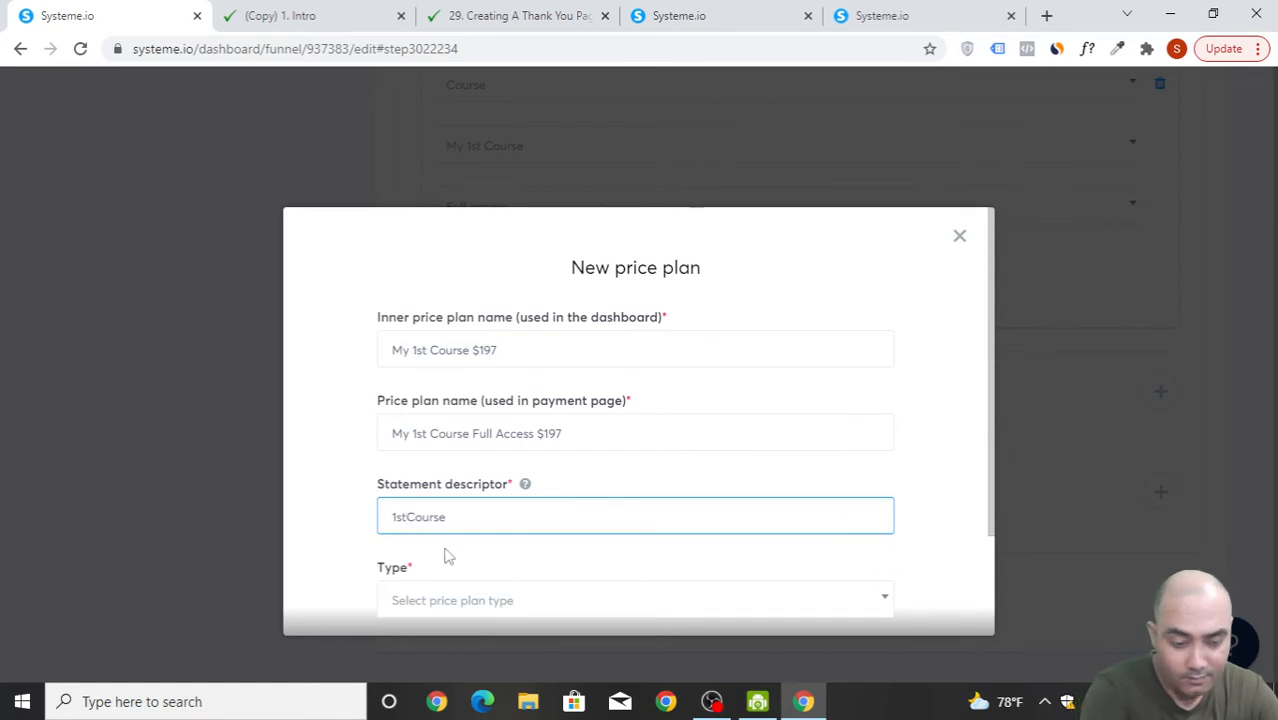
- Extend the price plan's statement descriptor to "1st Course Full Access", with the words separated by spaces
text(full)
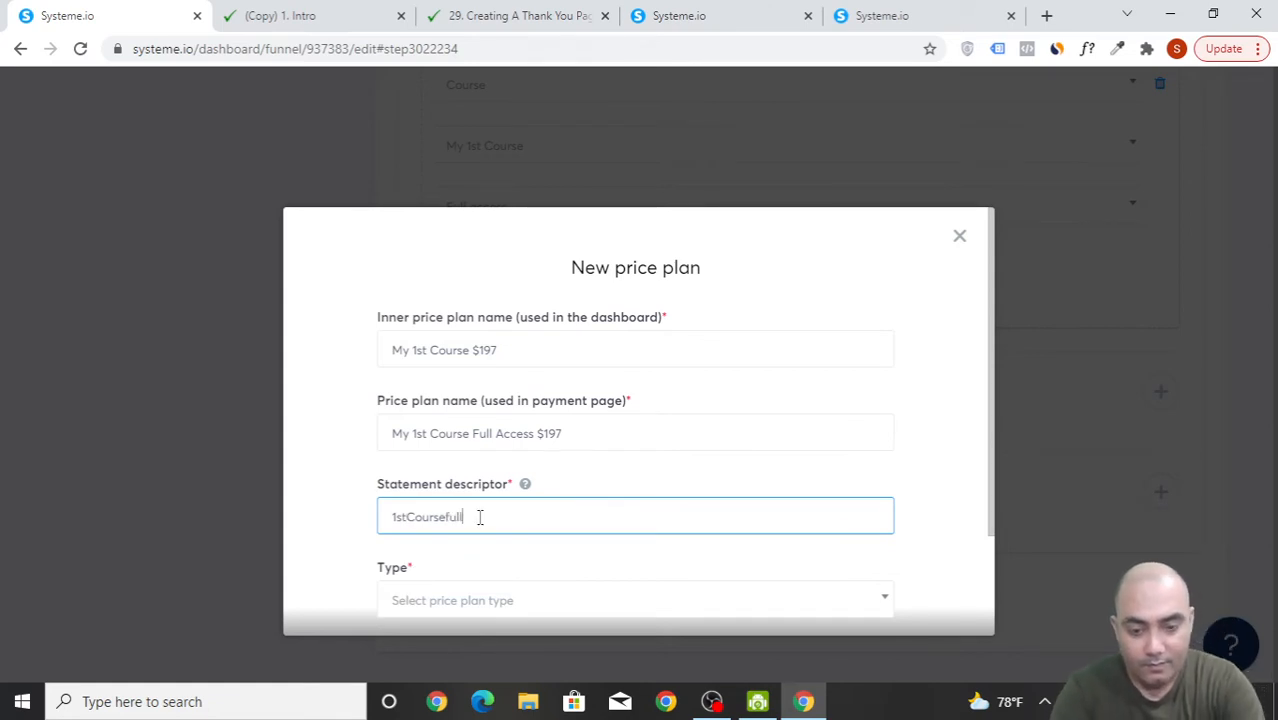
key(Left)
key(Left)
key(Left)
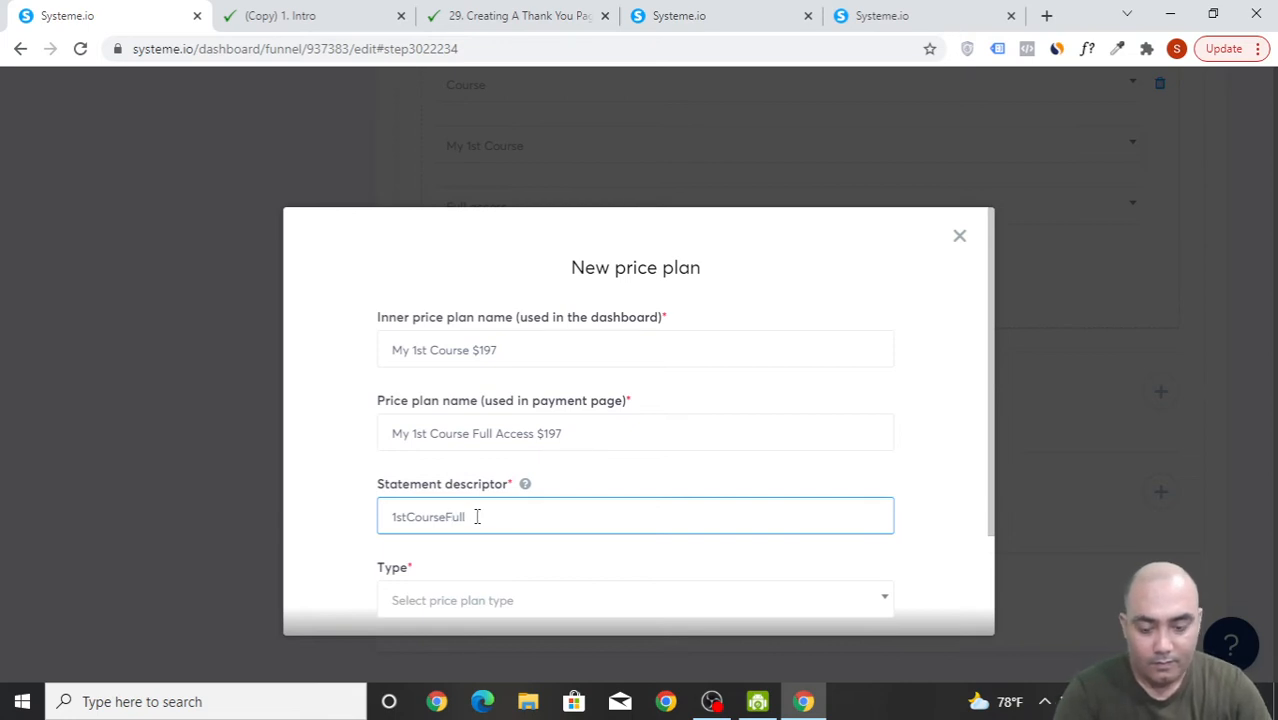
text(Access)
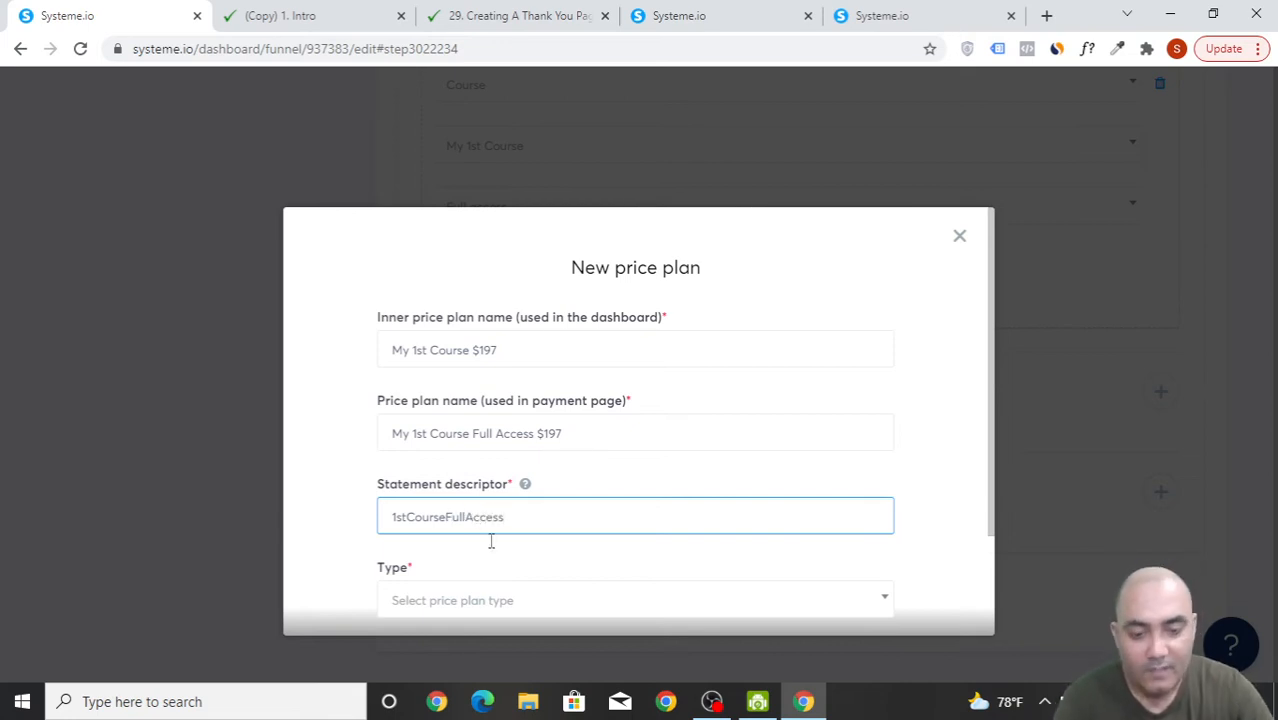
click(543, 464)
scroll(528, 443, down, 2)
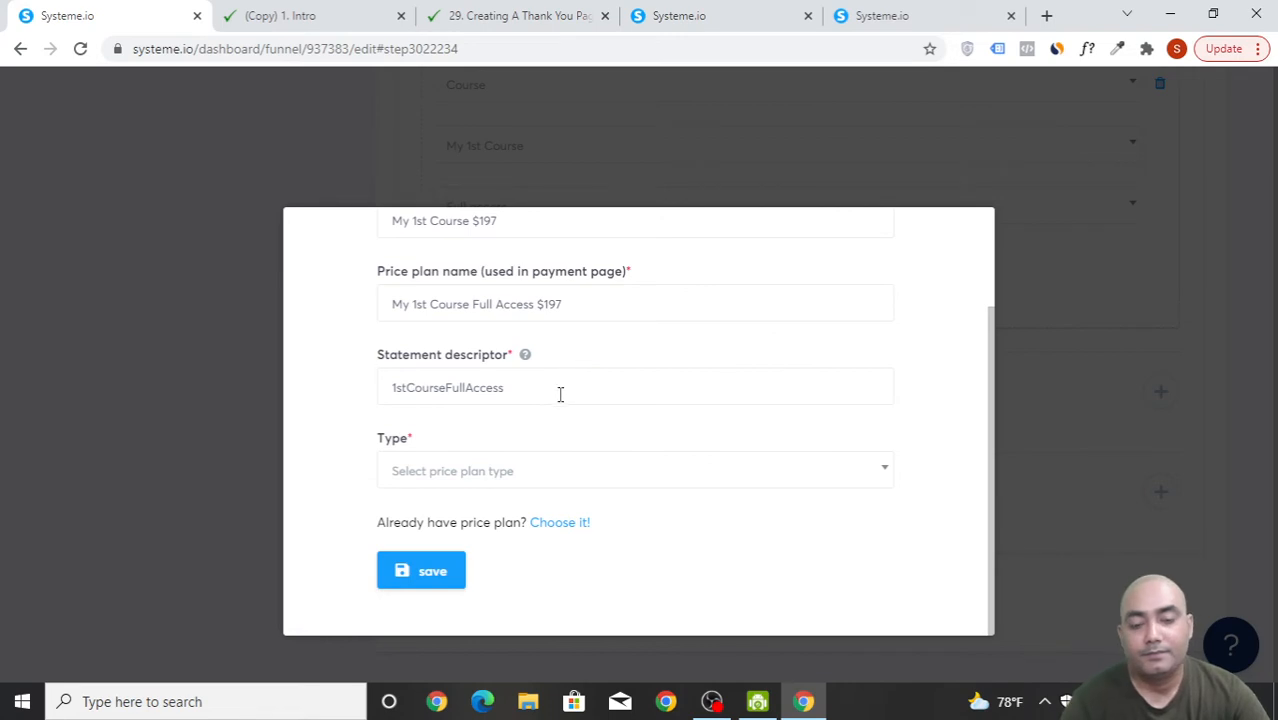
click(408, 390)
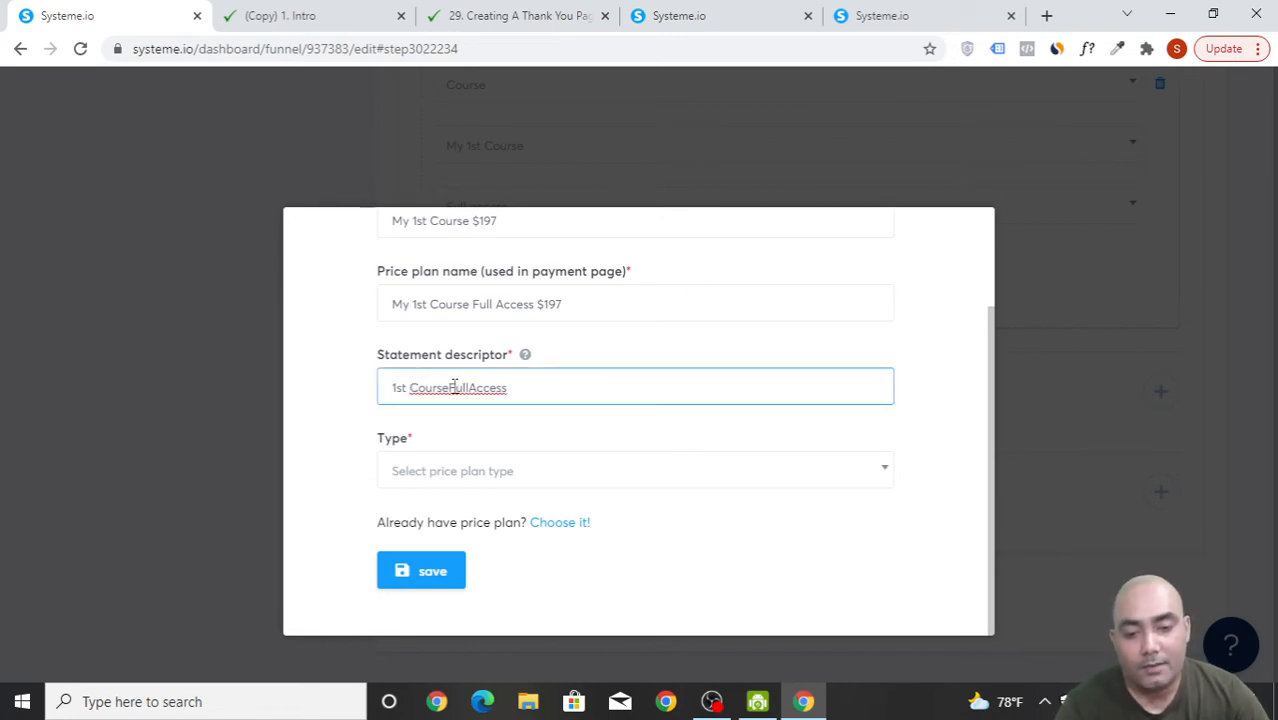
click(452, 387)
click(470, 387)
click(607, 450)
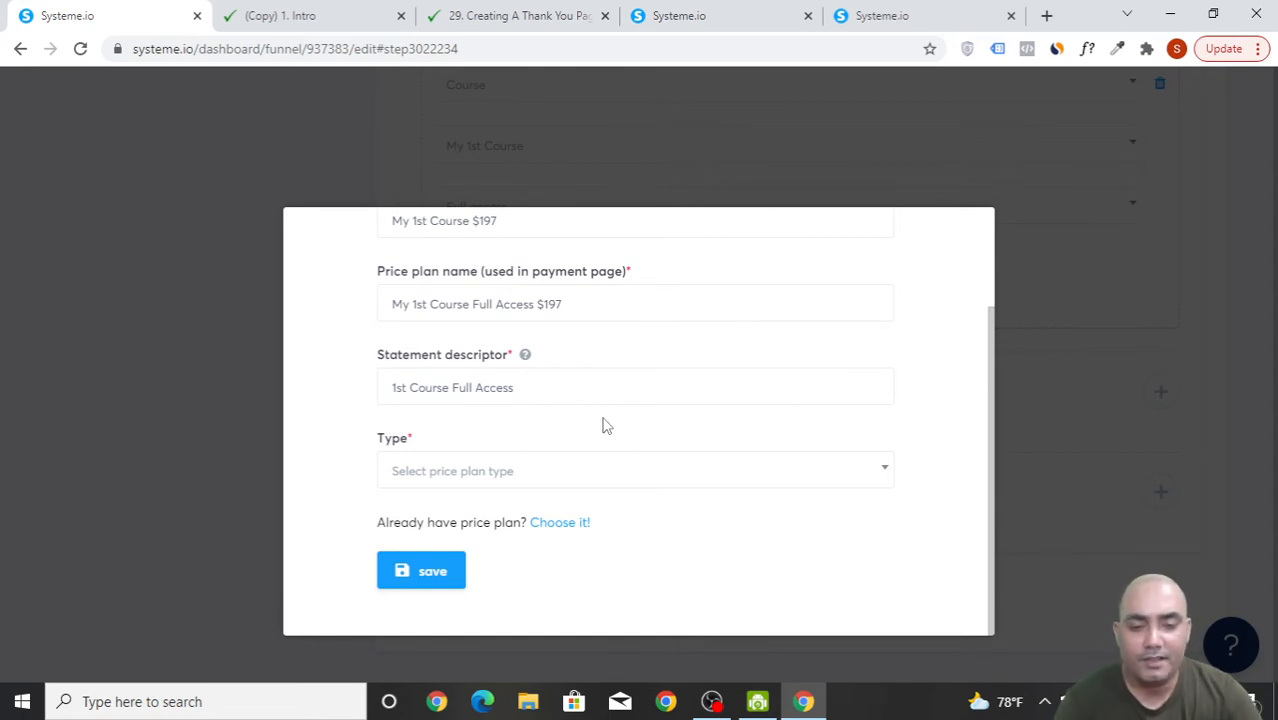
- Make the price plan a one shot payment of $197 and save it
click(548, 475)
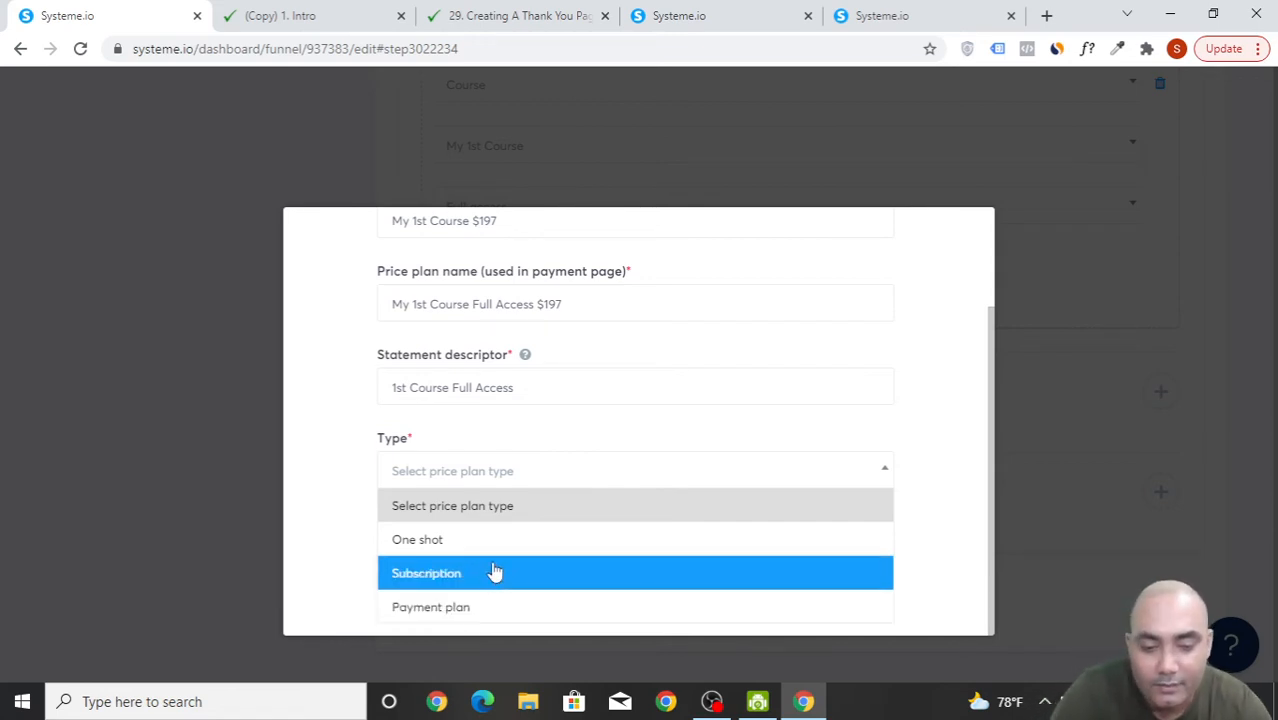
click(449, 545)
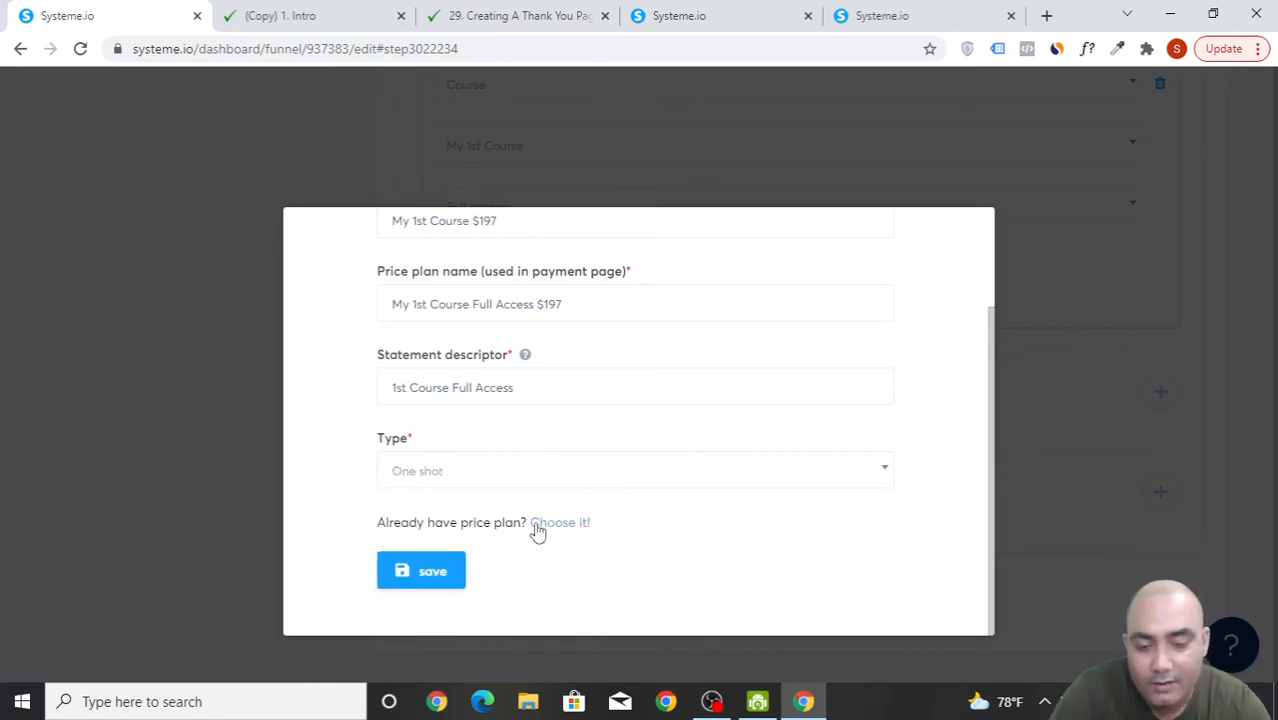
scroll(445, 578, down, 1)
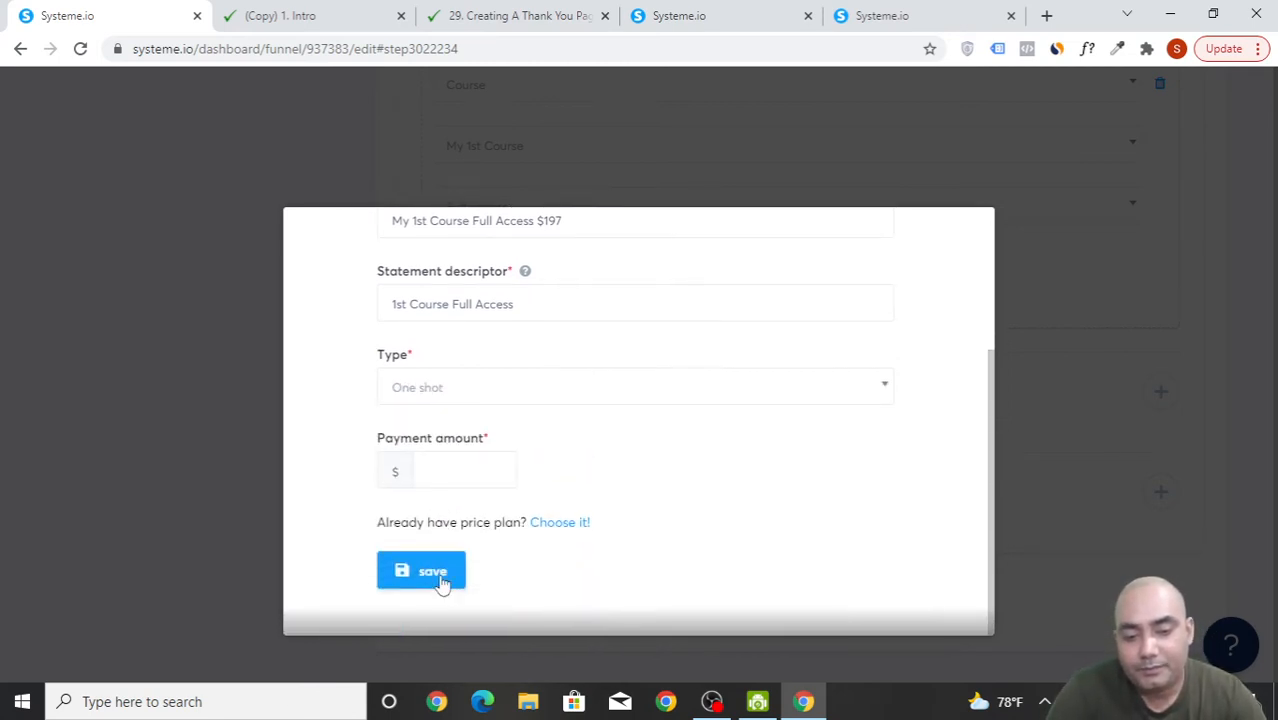
click(471, 483)
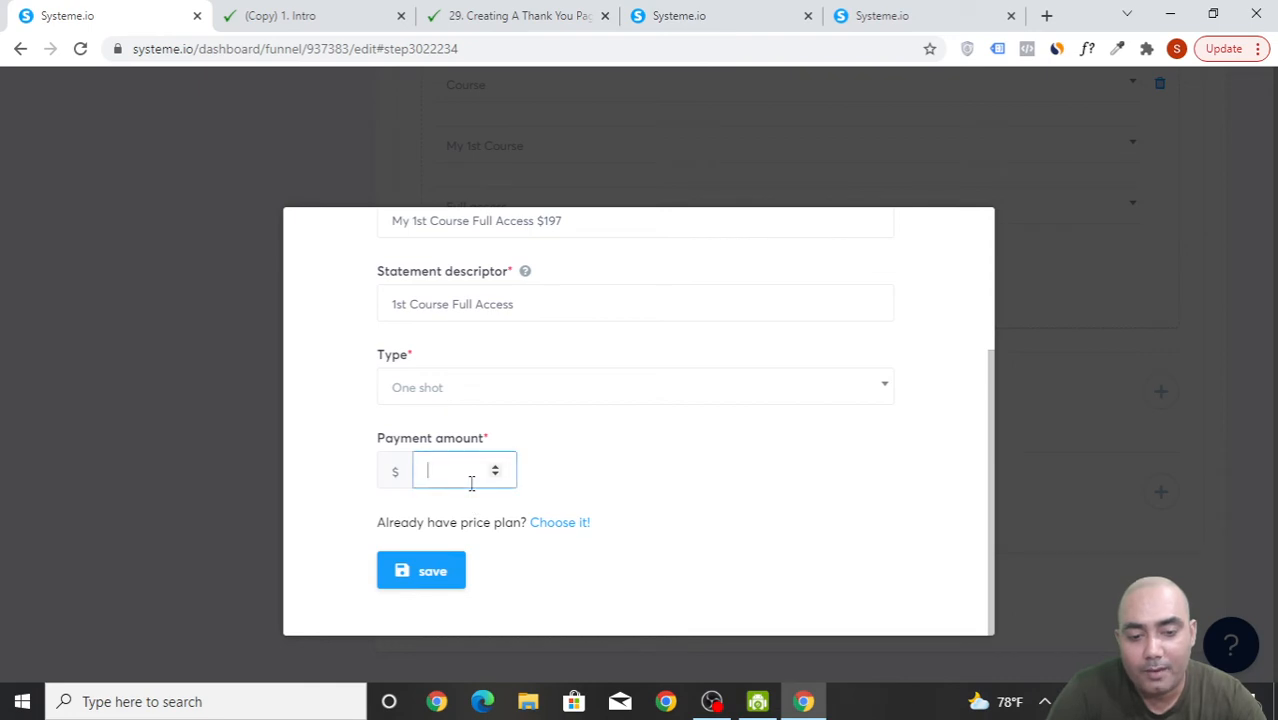
text(197)
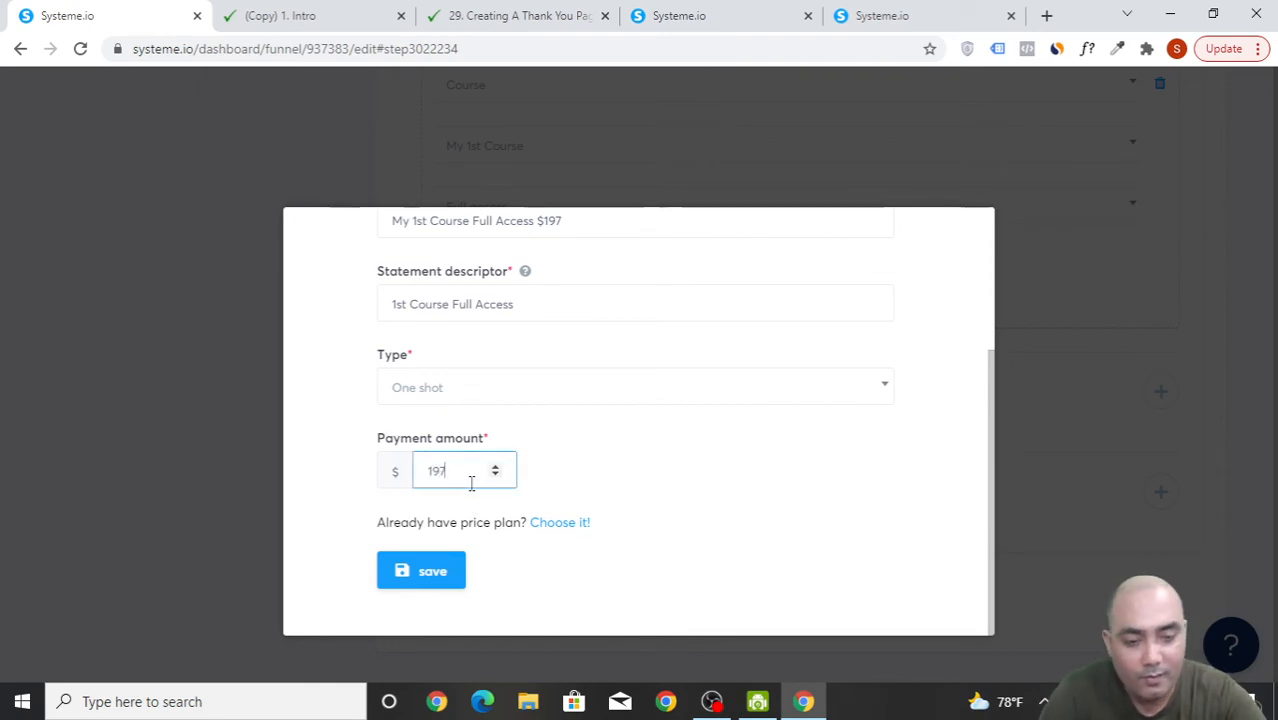
click(419, 577)
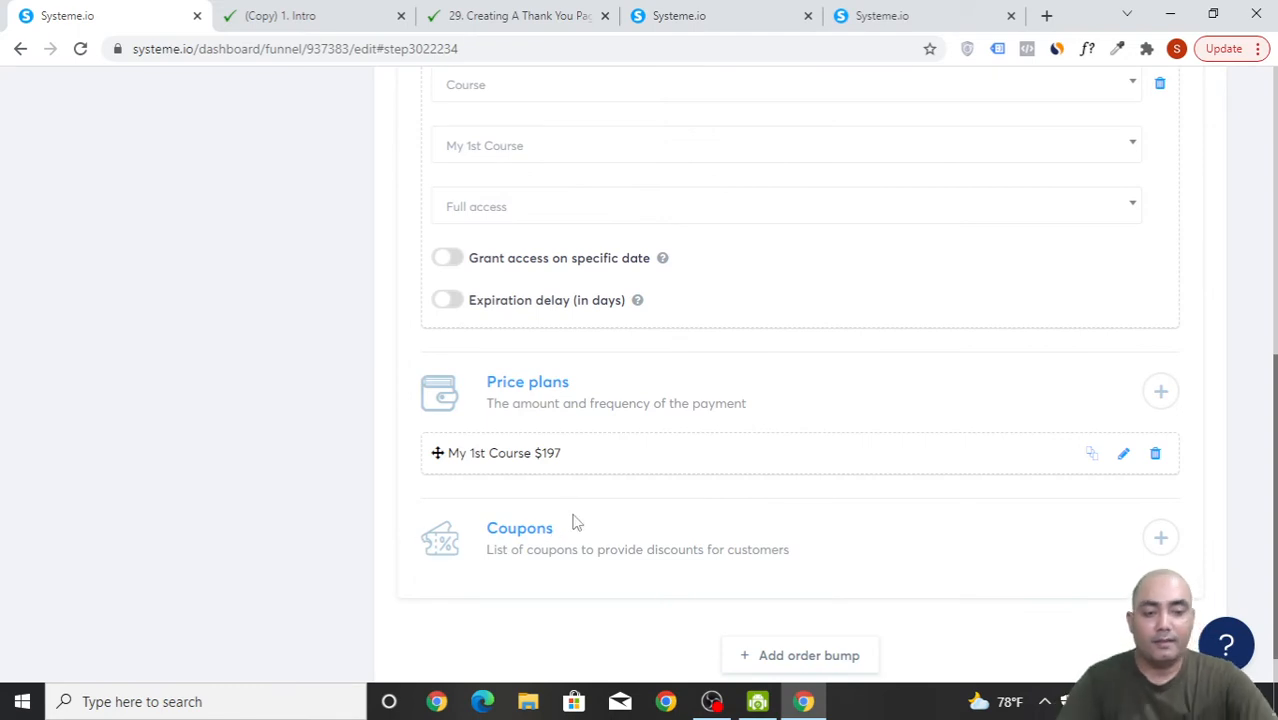
- Save the Order Form step with its course resource and price plan
scroll(586, 480, up, 2)
scroll(588, 560, down, 2)
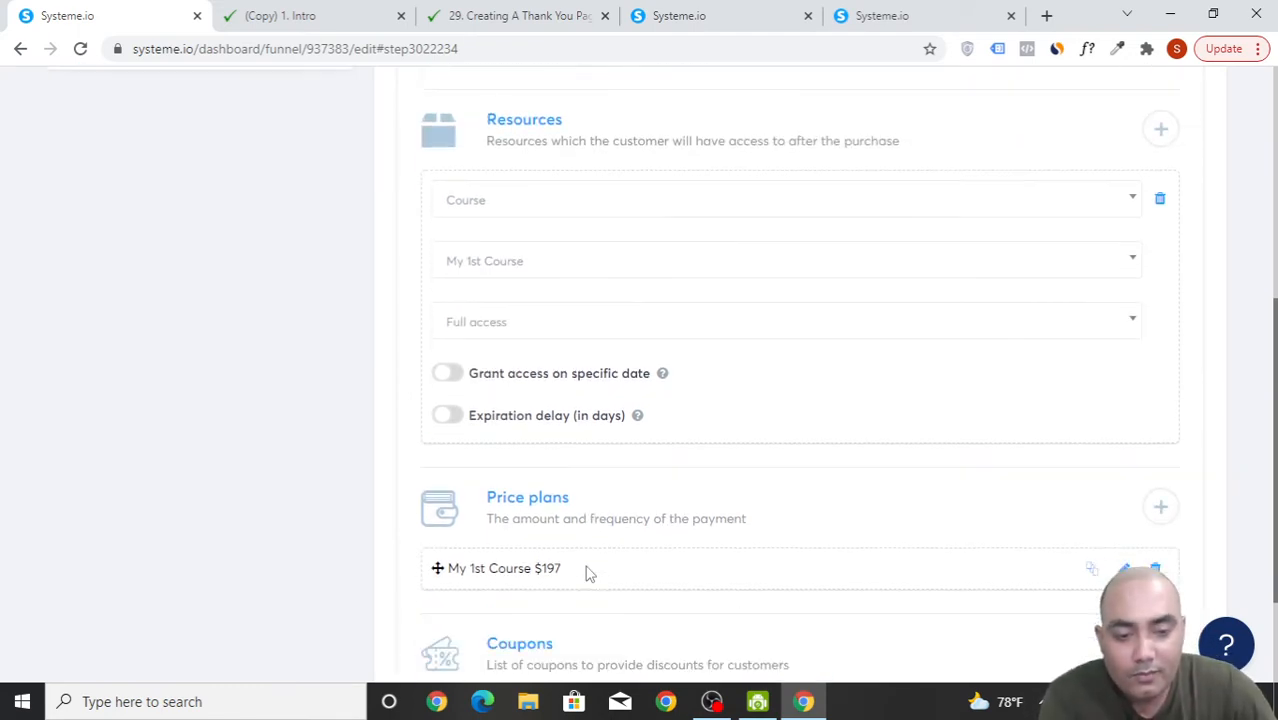
scroll(650, 534, up, 5)
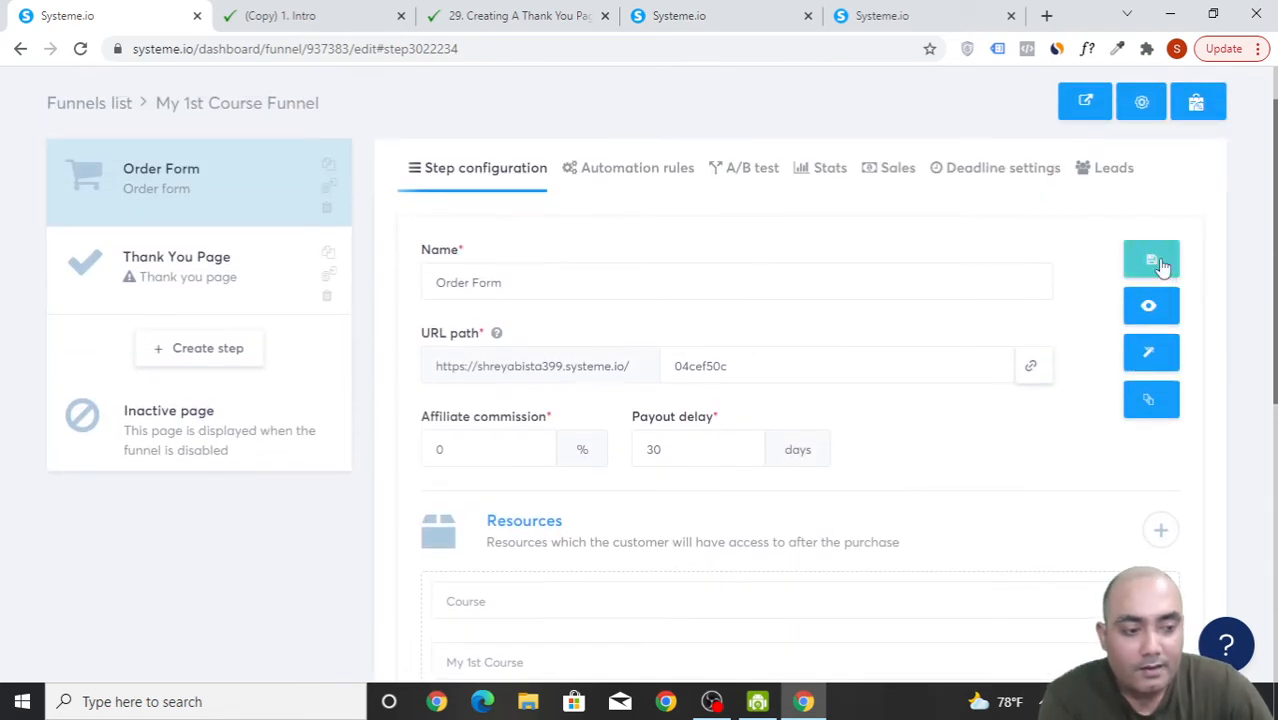
click(1163, 262)
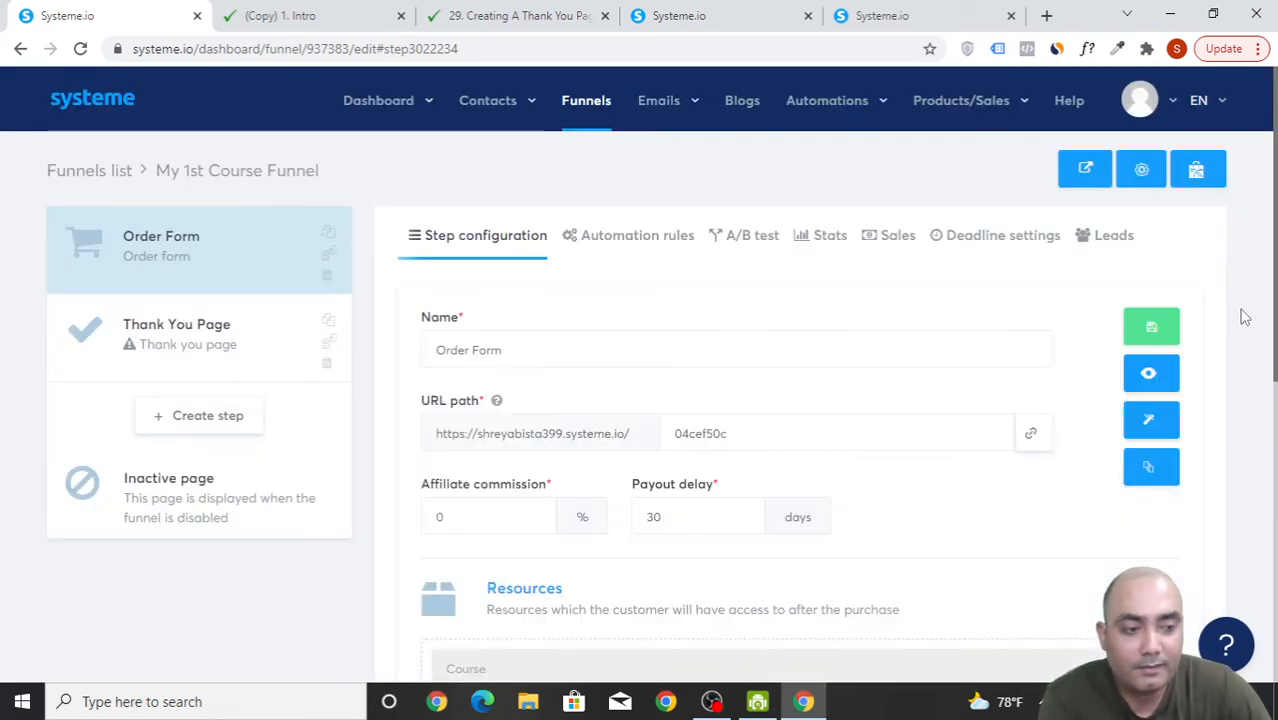
- Review the saved Order Form configuration, including its URL path, resources, price plans and coupons
scroll(1192, 448, down, 3)
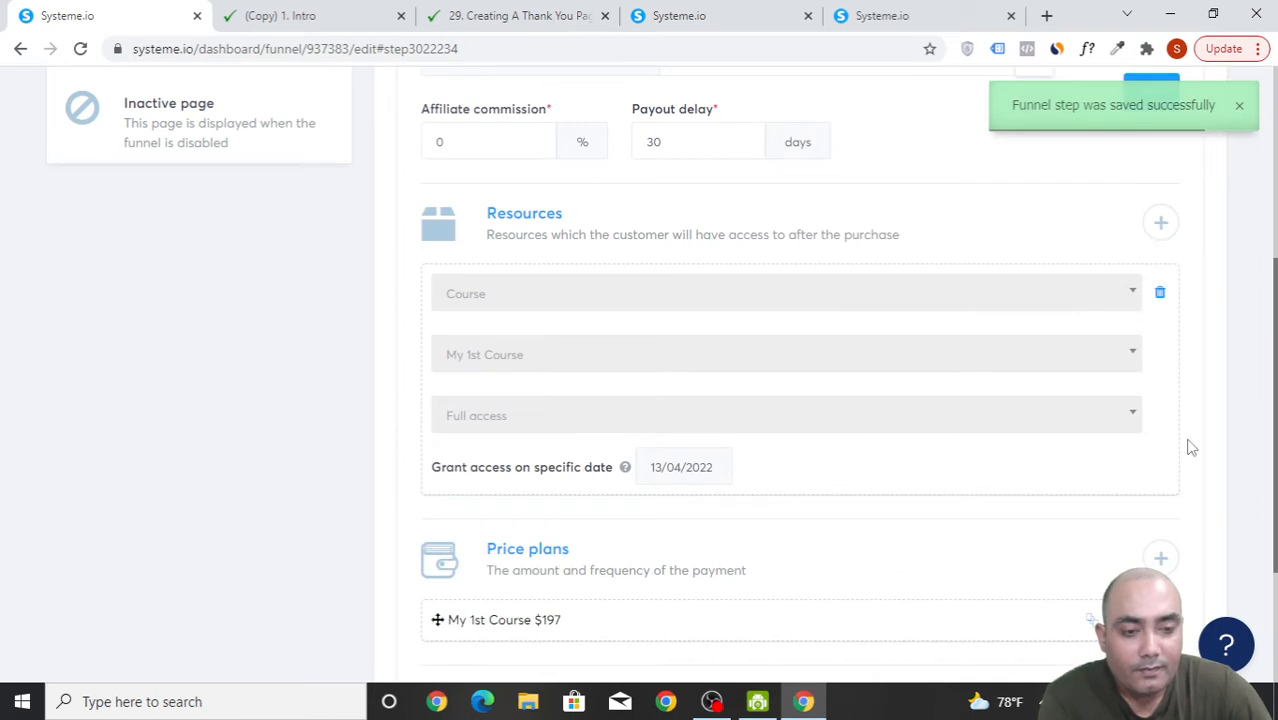
scroll(1190, 448, down, 2)
scroll(1184, 450, up, 5)
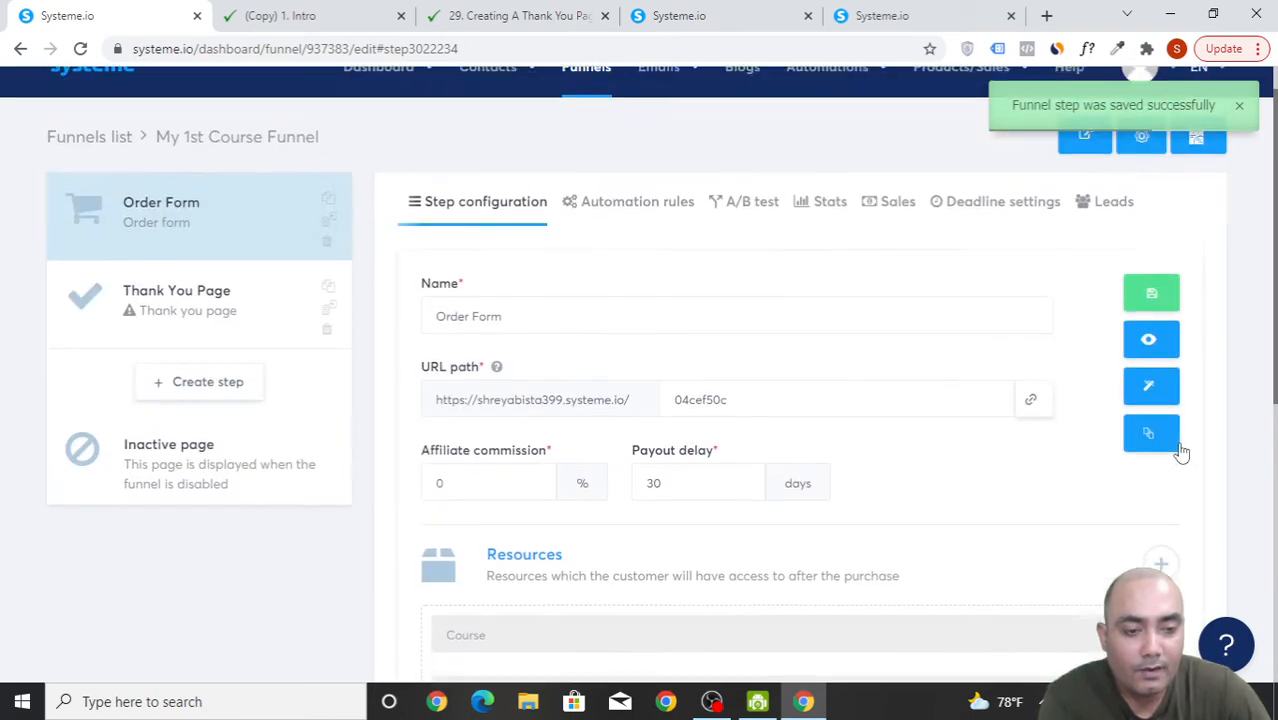
scroll(1181, 453, up, 1)
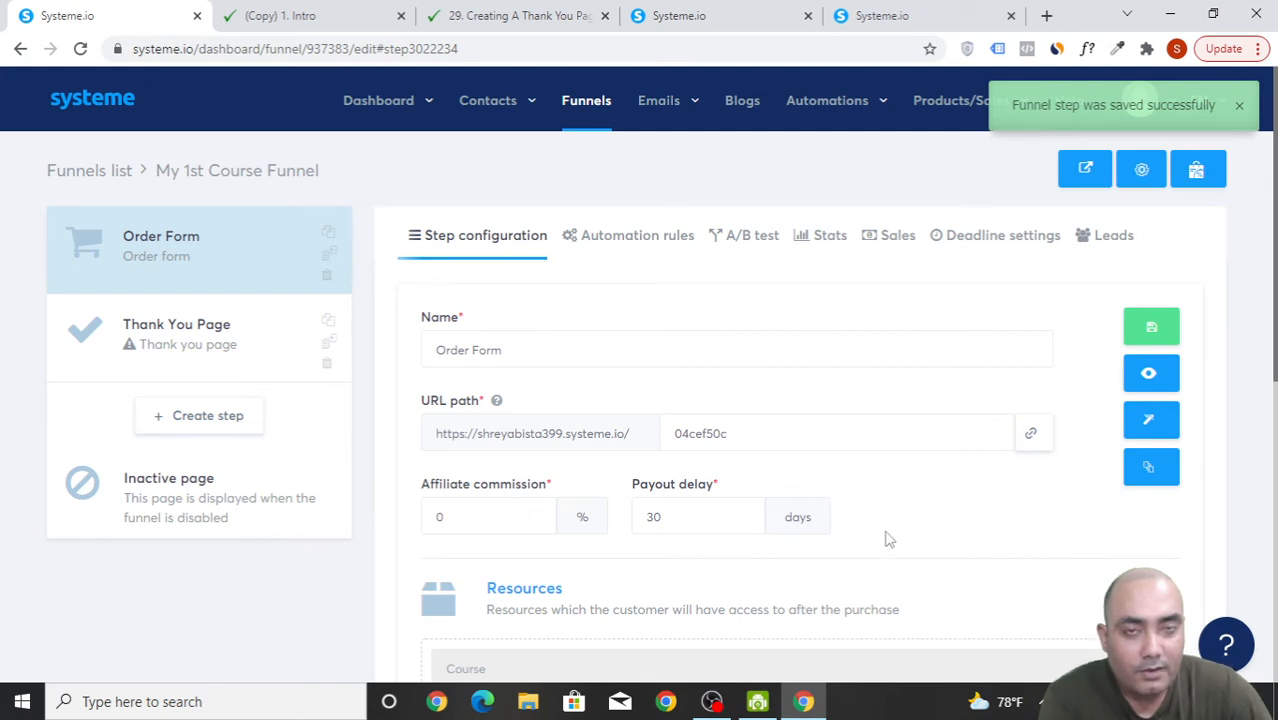
scroll(893, 532, down, 5)
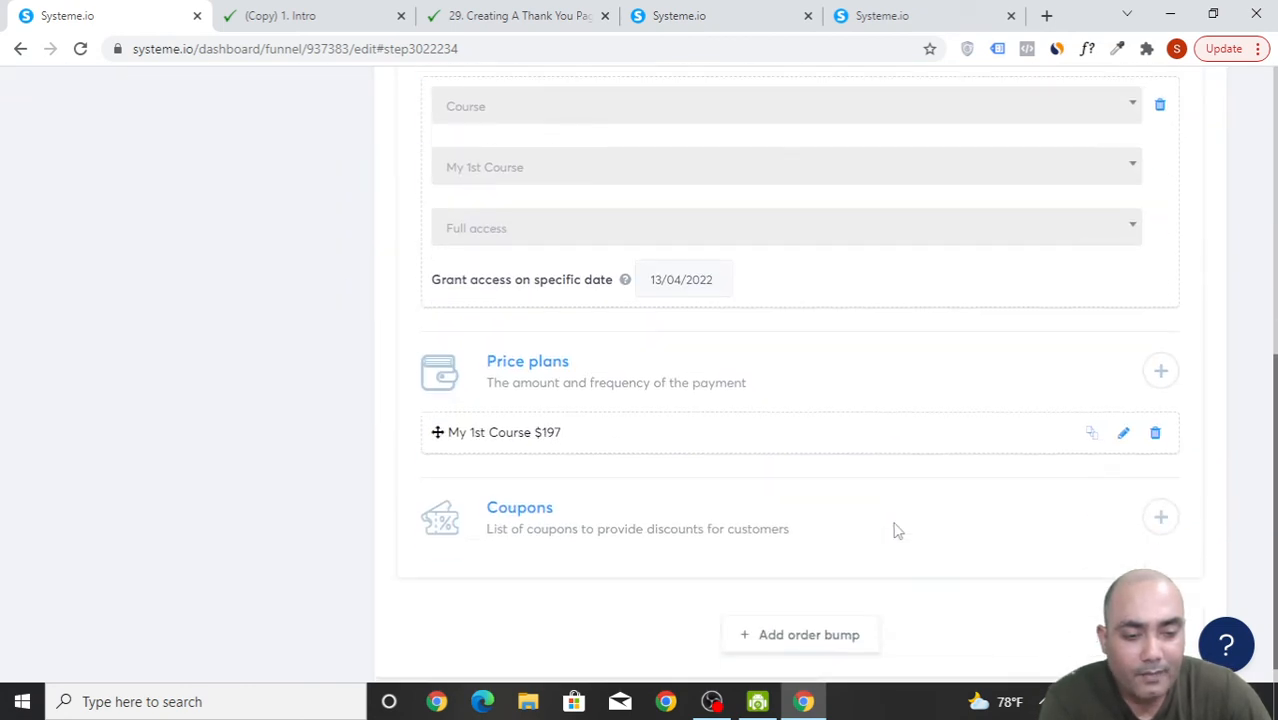
scroll(898, 533, up, 3)
scroll(898, 533, down, 3)
scroll(898, 533, up, 5)
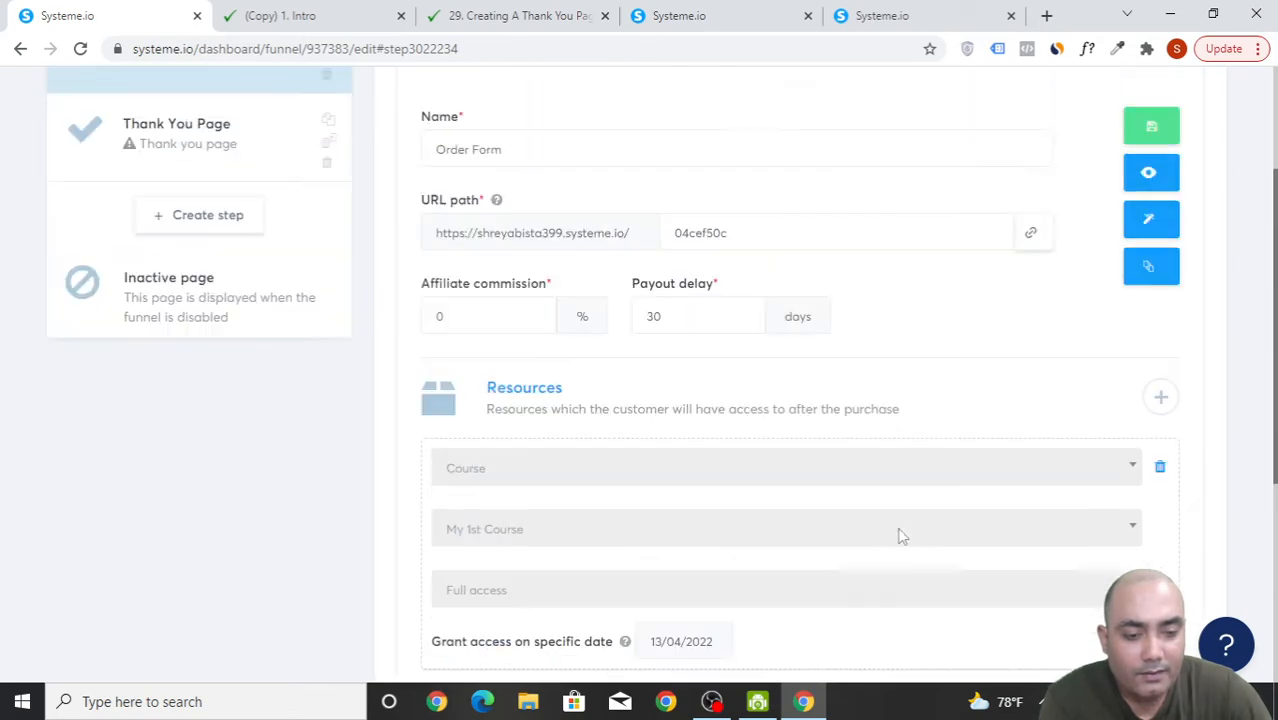
scroll(743, 413, down, 4)
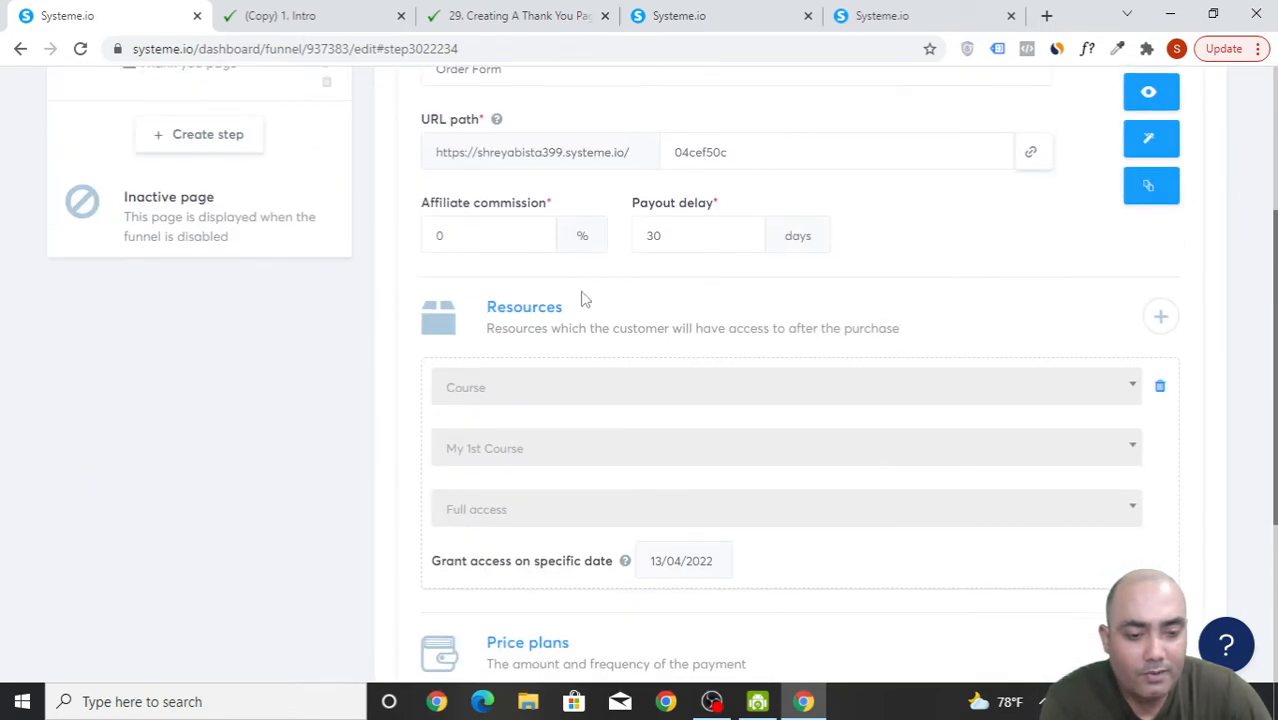
scroll(685, 587, up, 4)
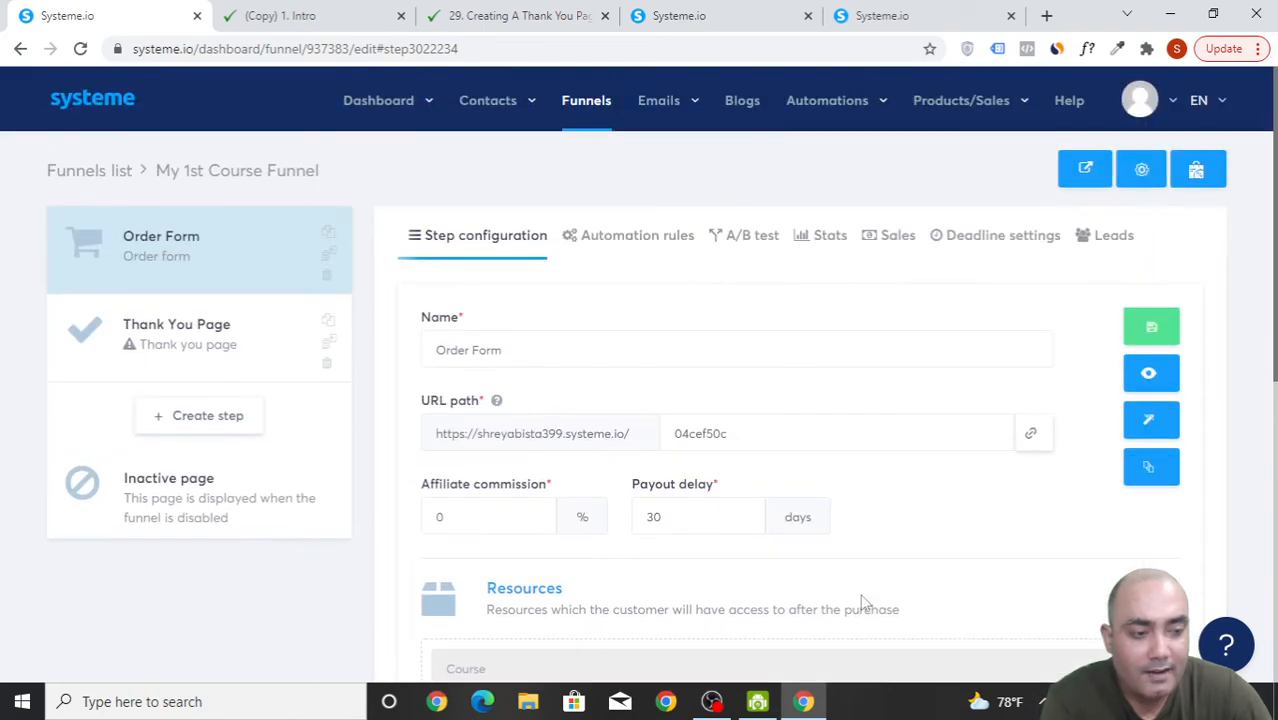
- Open the Order Form page for editing and look over its contact and payment sections
click(1151, 420)
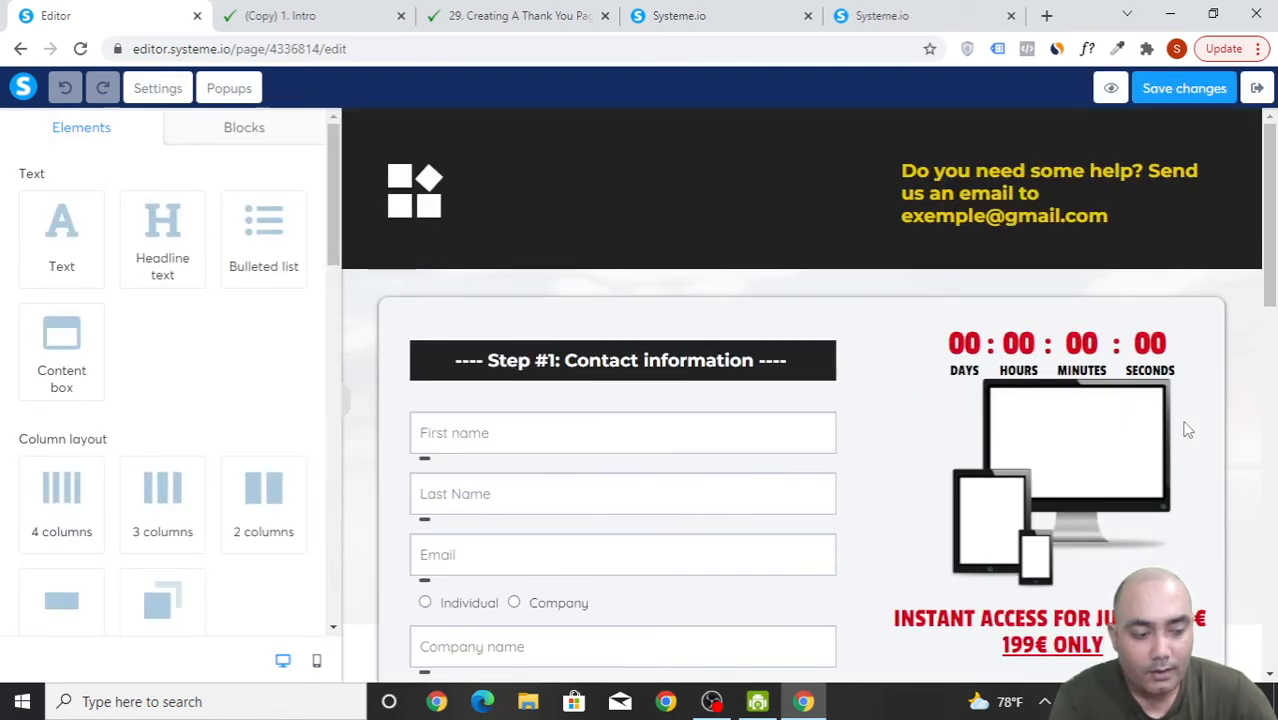
scroll(1188, 430, down, 3)
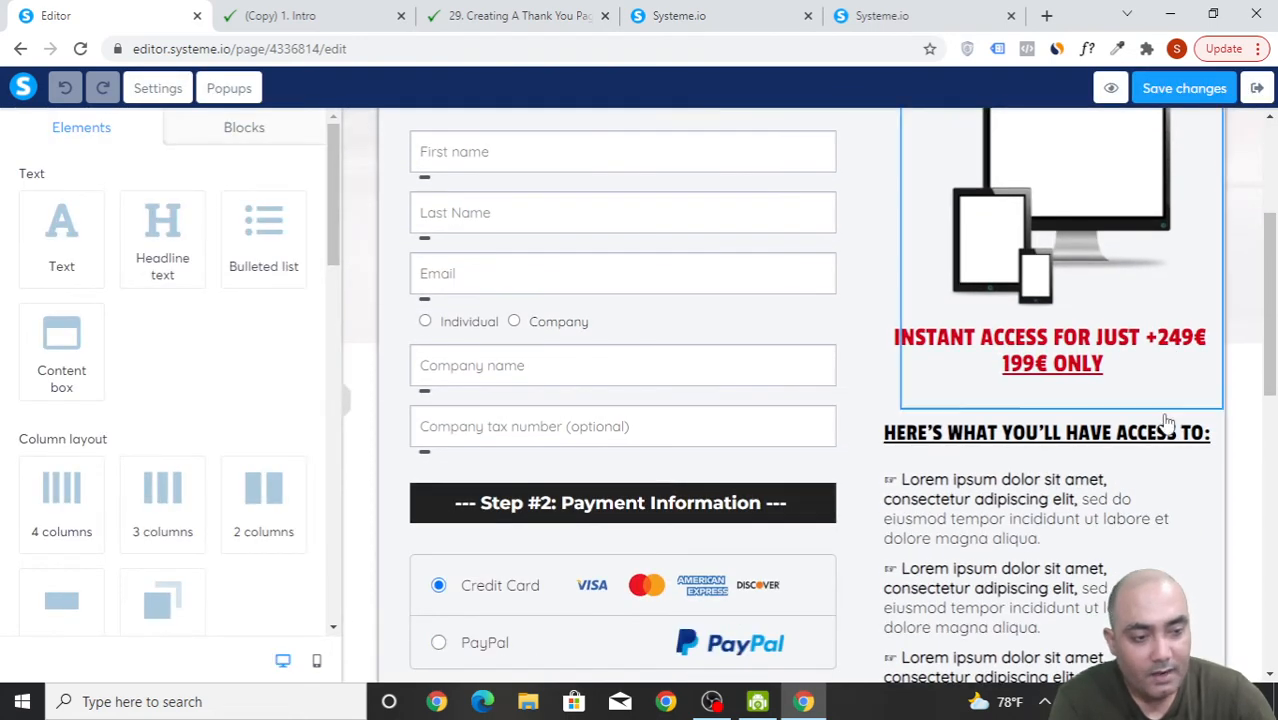
scroll(1172, 412, up, 1)
- Delete the customer type selector and the company name and company tax number fields from the contact information section
mouse_move(1211, 200)
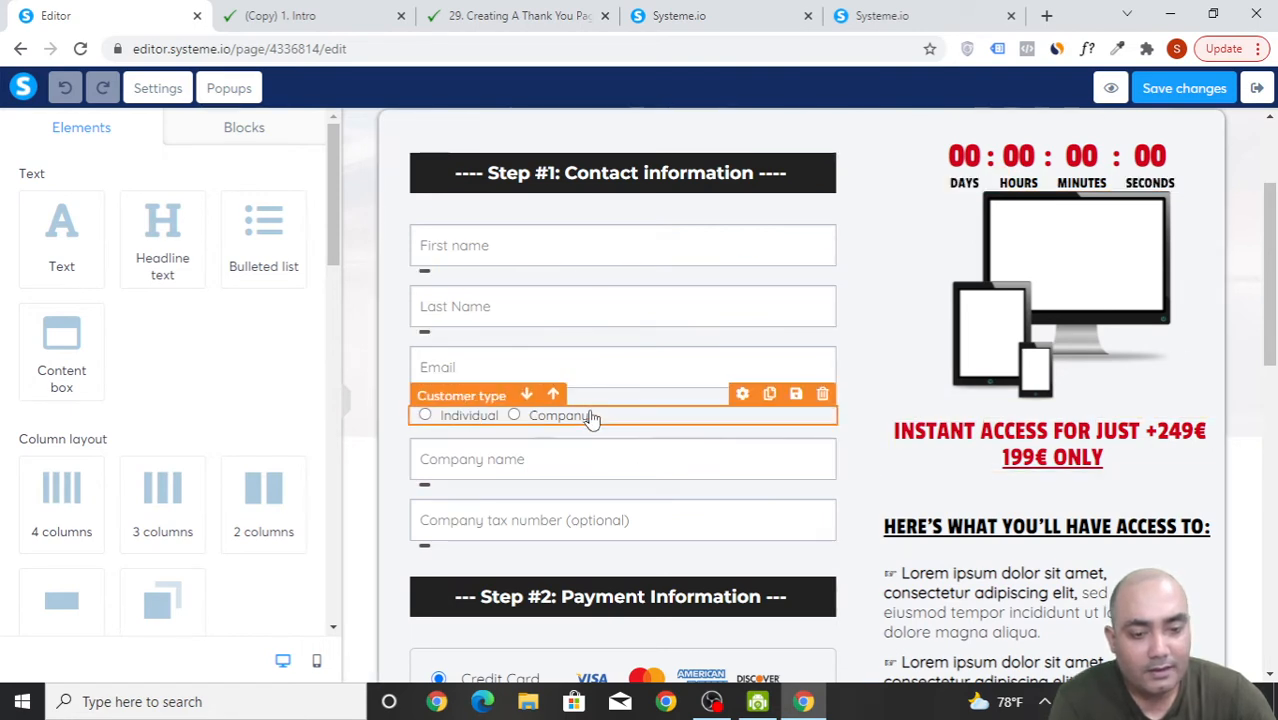
click(822, 394)
click(729, 154)
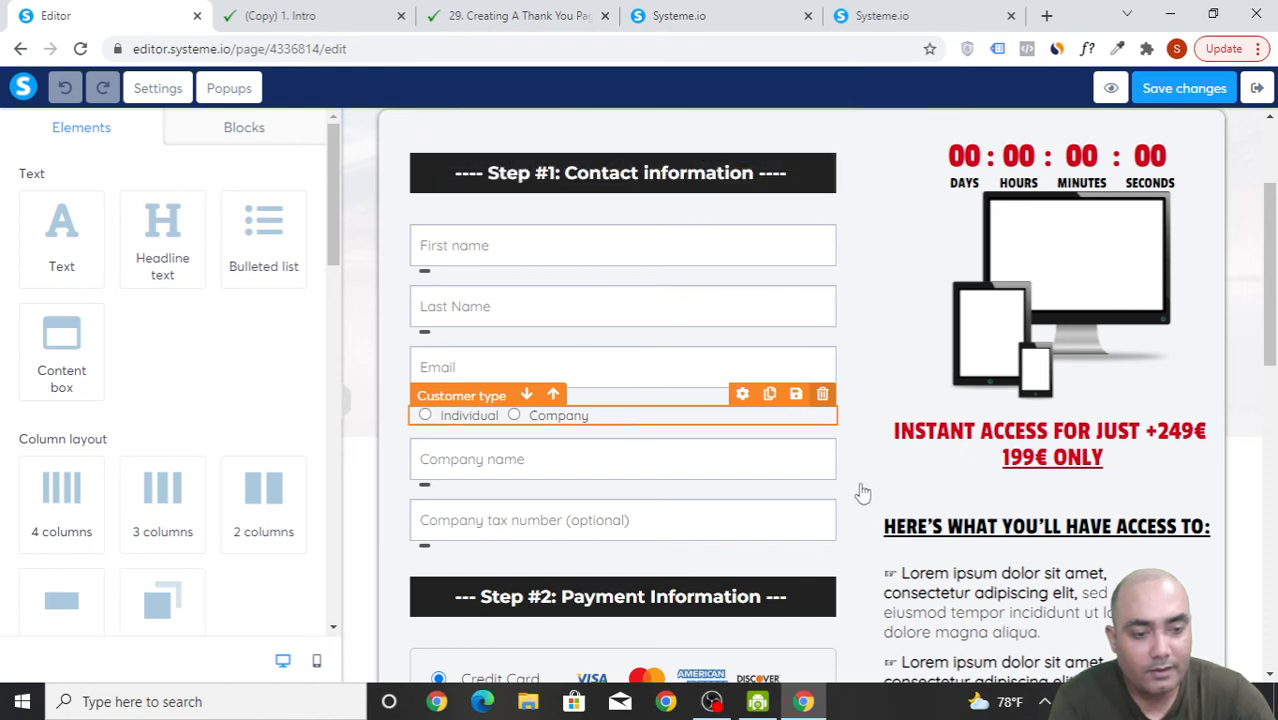
click(822, 380)
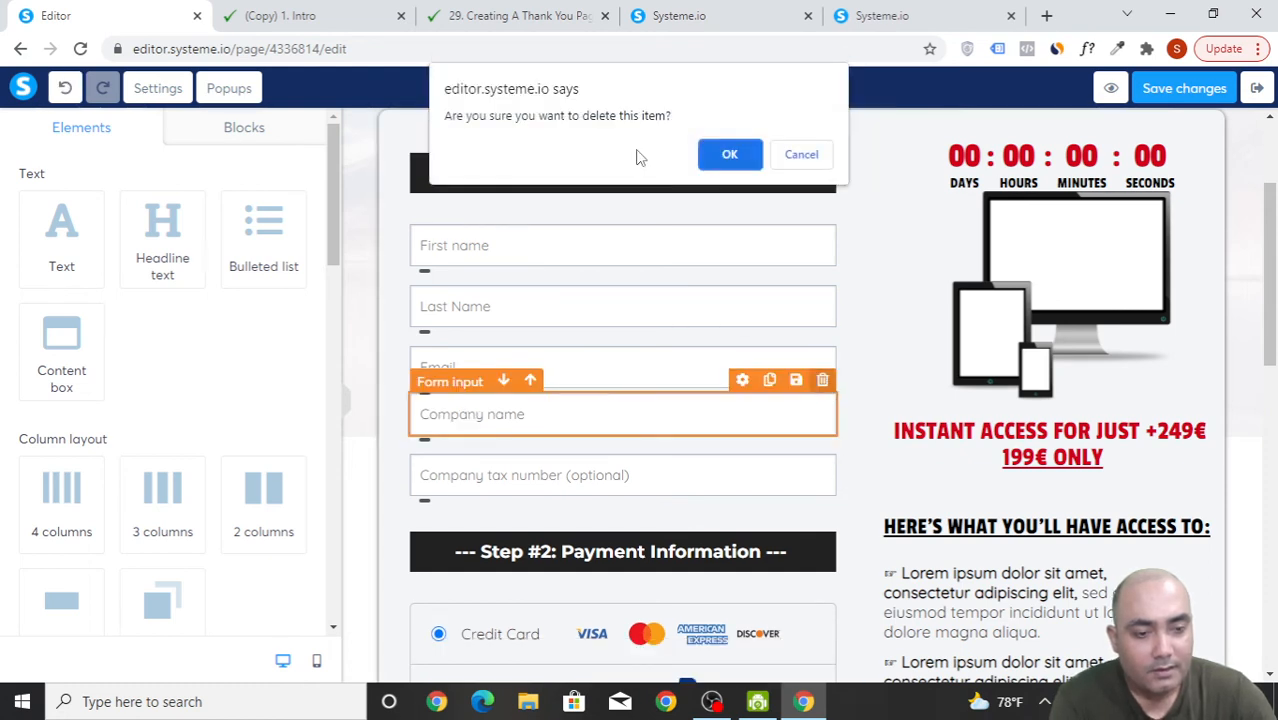
click(730, 153)
click(822, 394)
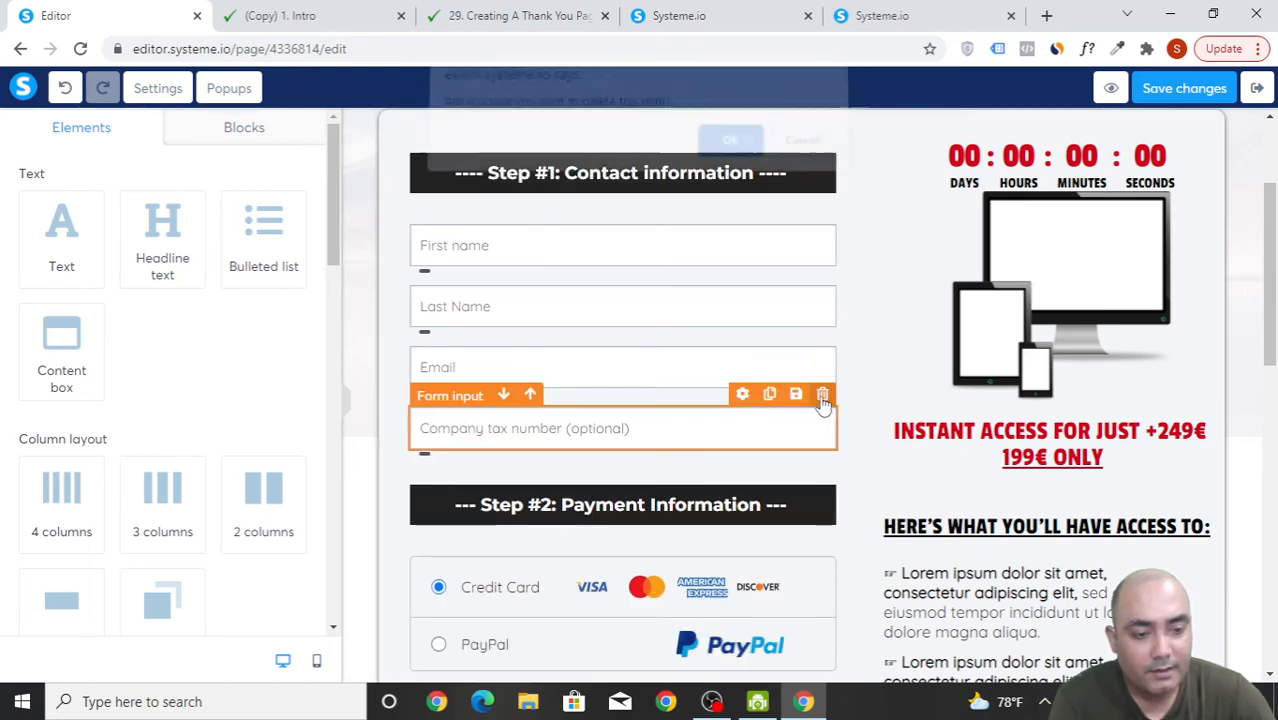
click(730, 153)
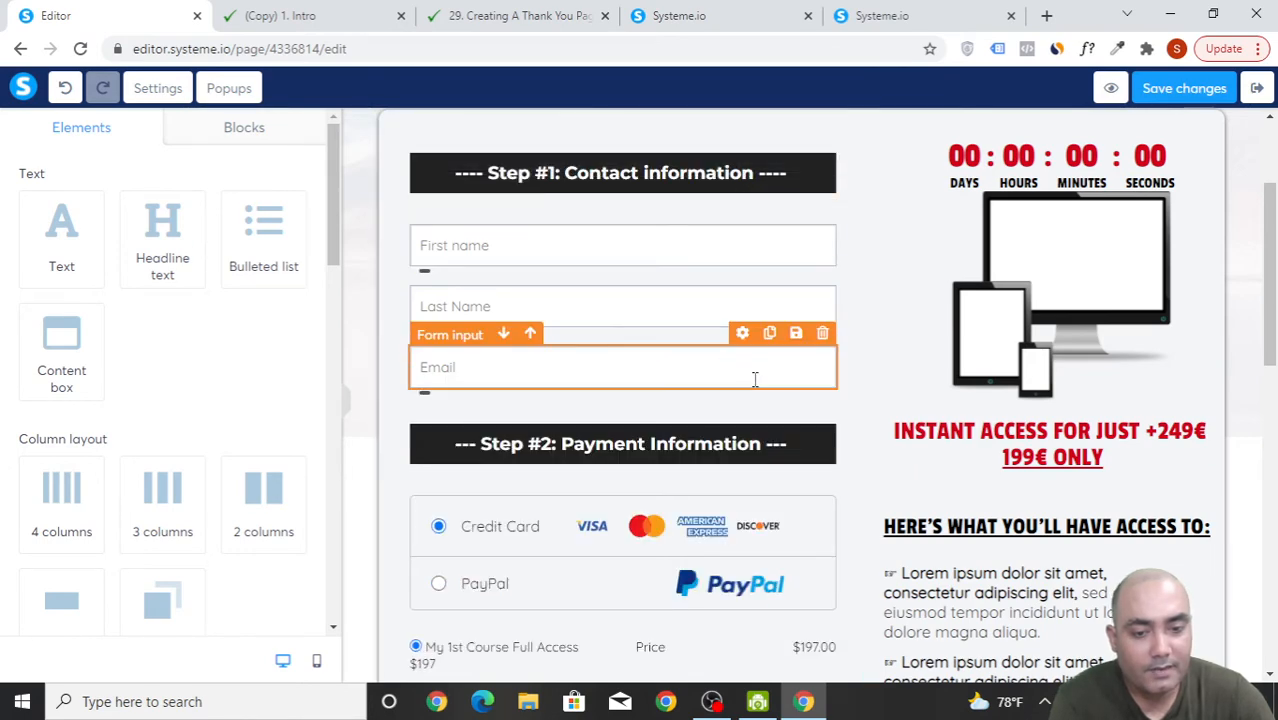
- Look over the order form's payment options, offer price, guarantee and secure processing sections, and benefits list
scroll(755, 390, down, 1)
scroll(757, 456, down, 1)
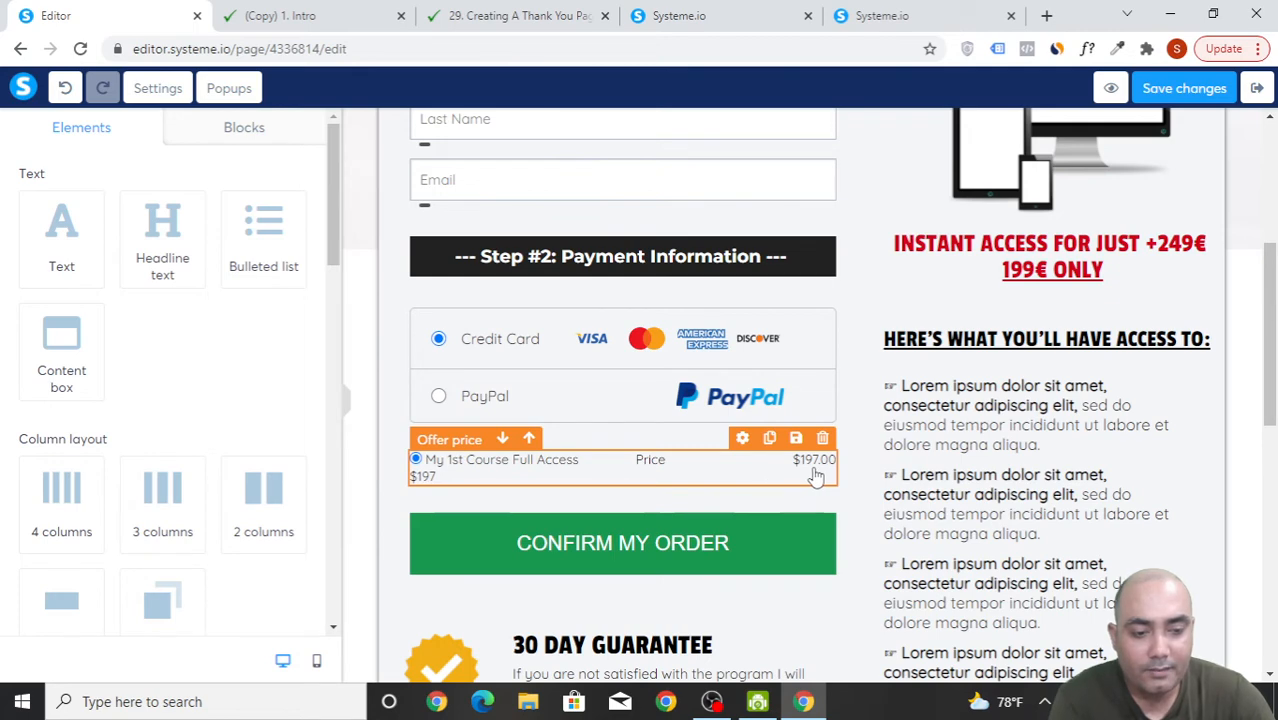
scroll(815, 480, down, 2)
scroll(620, 490, down, 2)
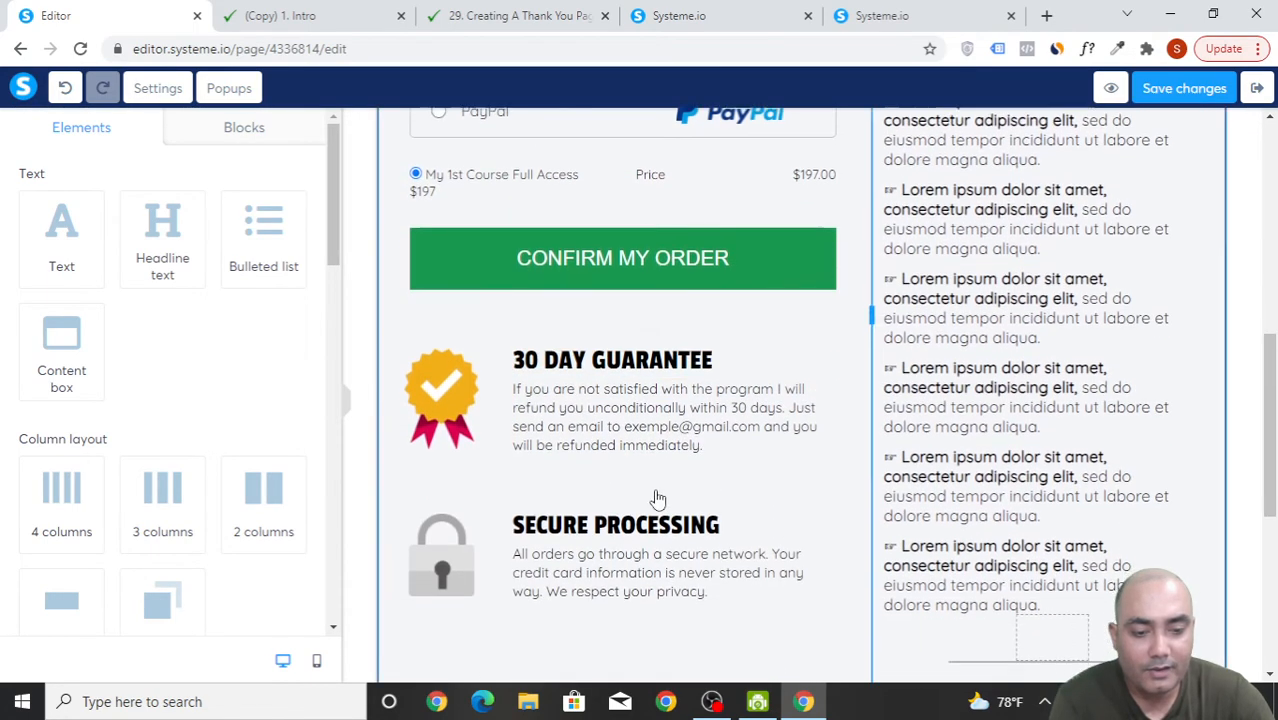
scroll(885, 490, down, 1)
scroll(900, 480, up, 3)
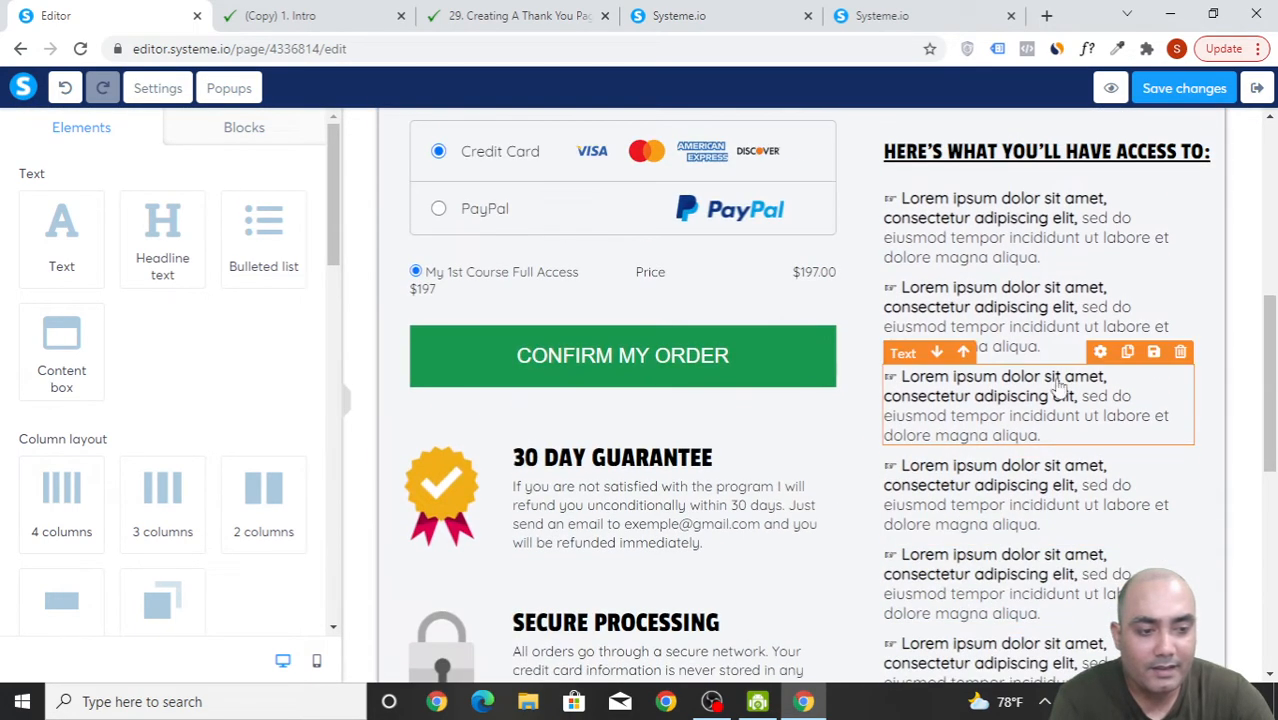
- Delete the upper quotation mark image and the whole testimonial row below the benefits list
scroll(1090, 420, down, 7)
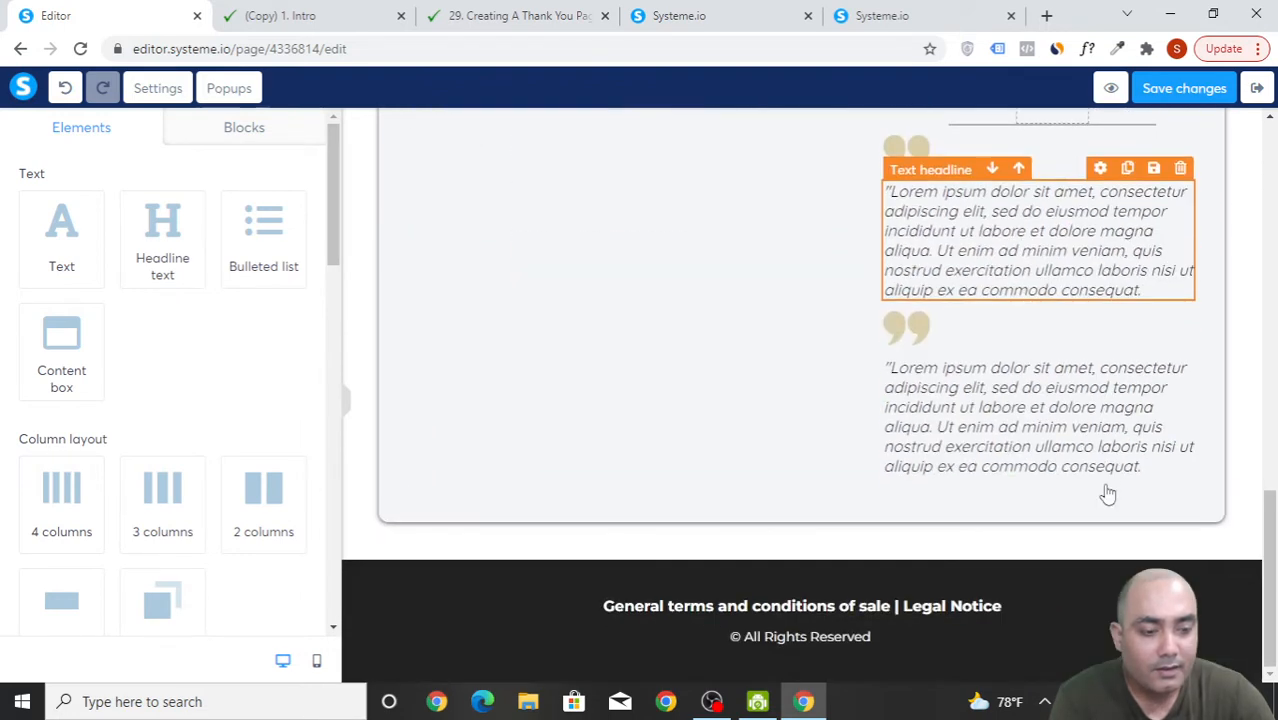
scroll(1130, 443, up, 1)
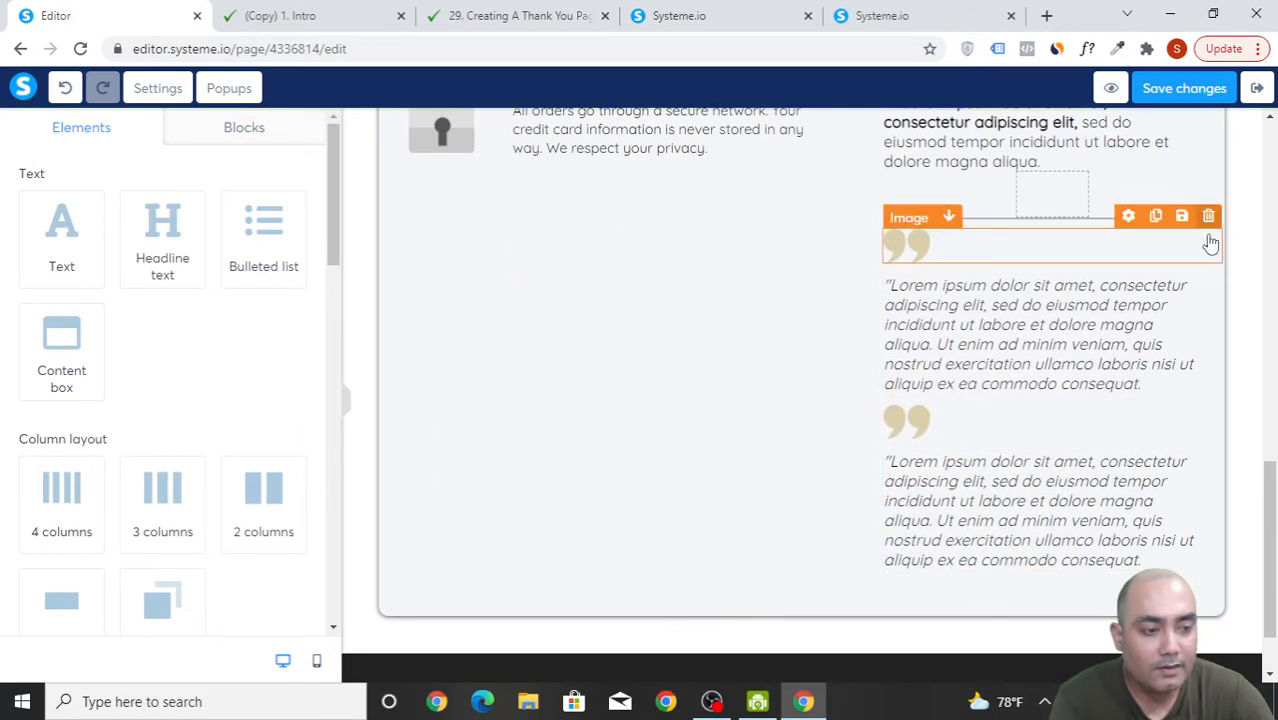
click(1208, 217)
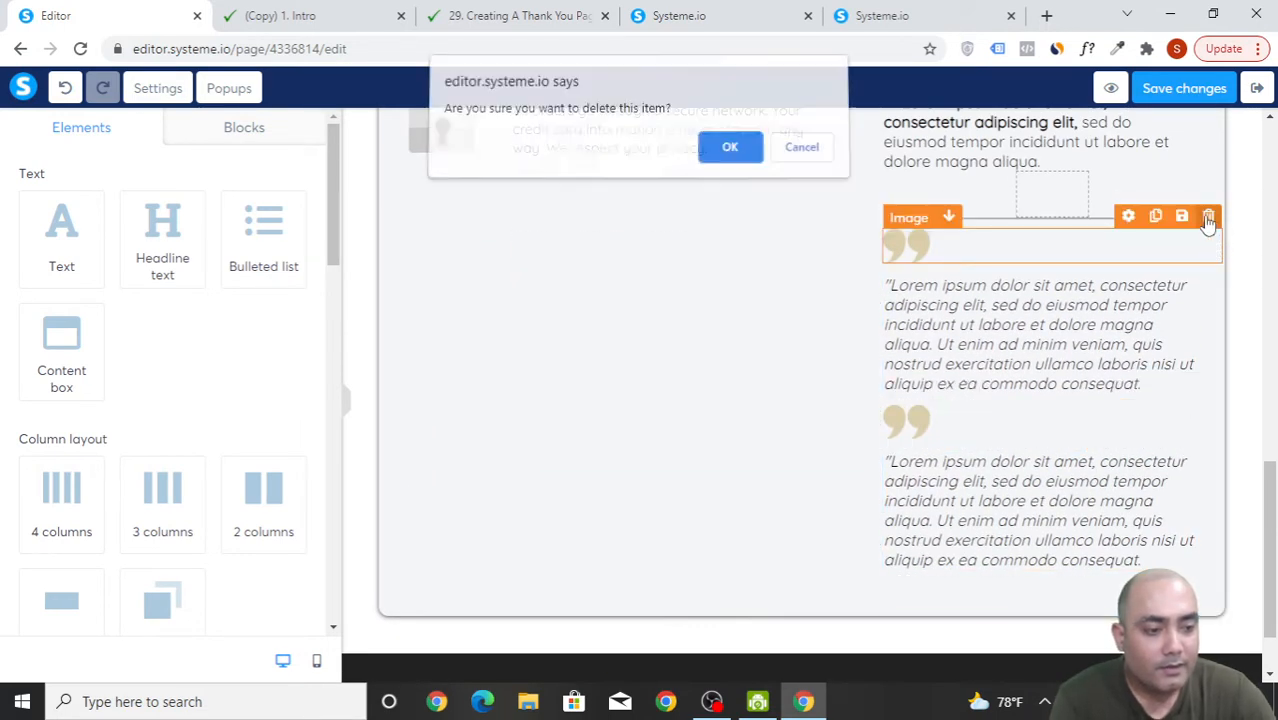
click(727, 151)
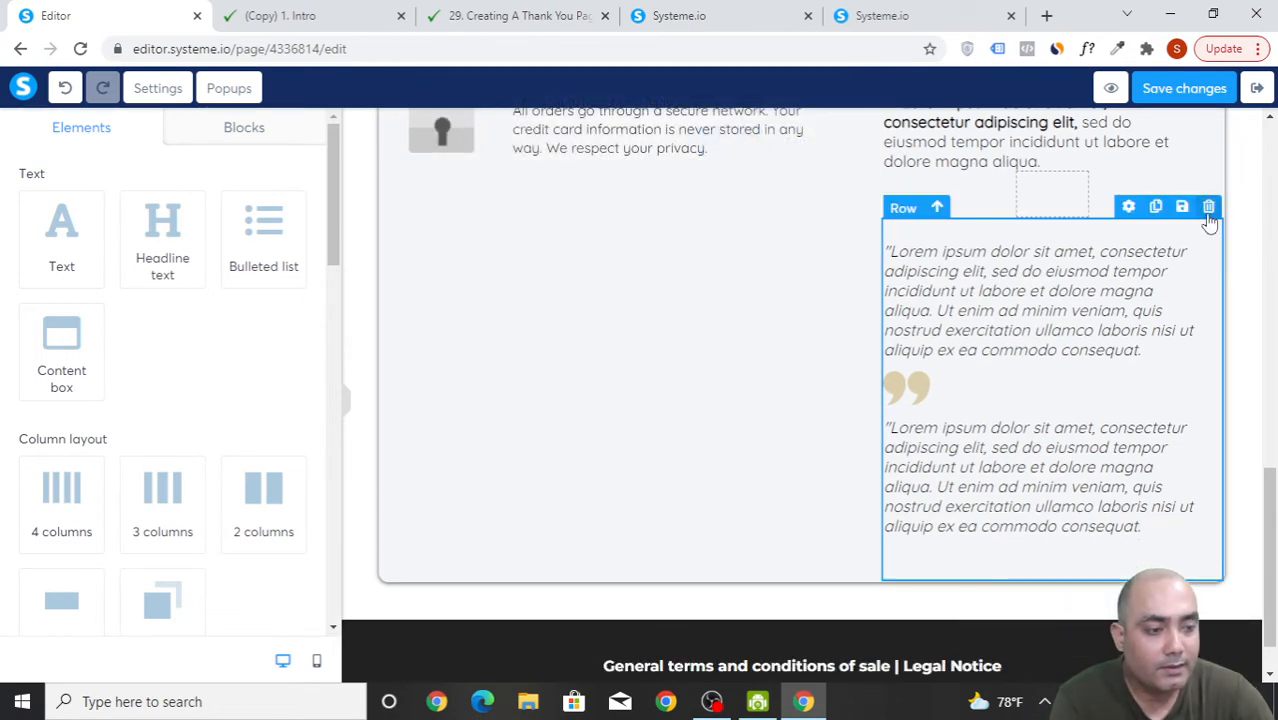
click(1208, 206)
click(727, 151)
- Delete the empty row left under the last paragraph of the benefits list
scroll(1174, 427, up, 5)
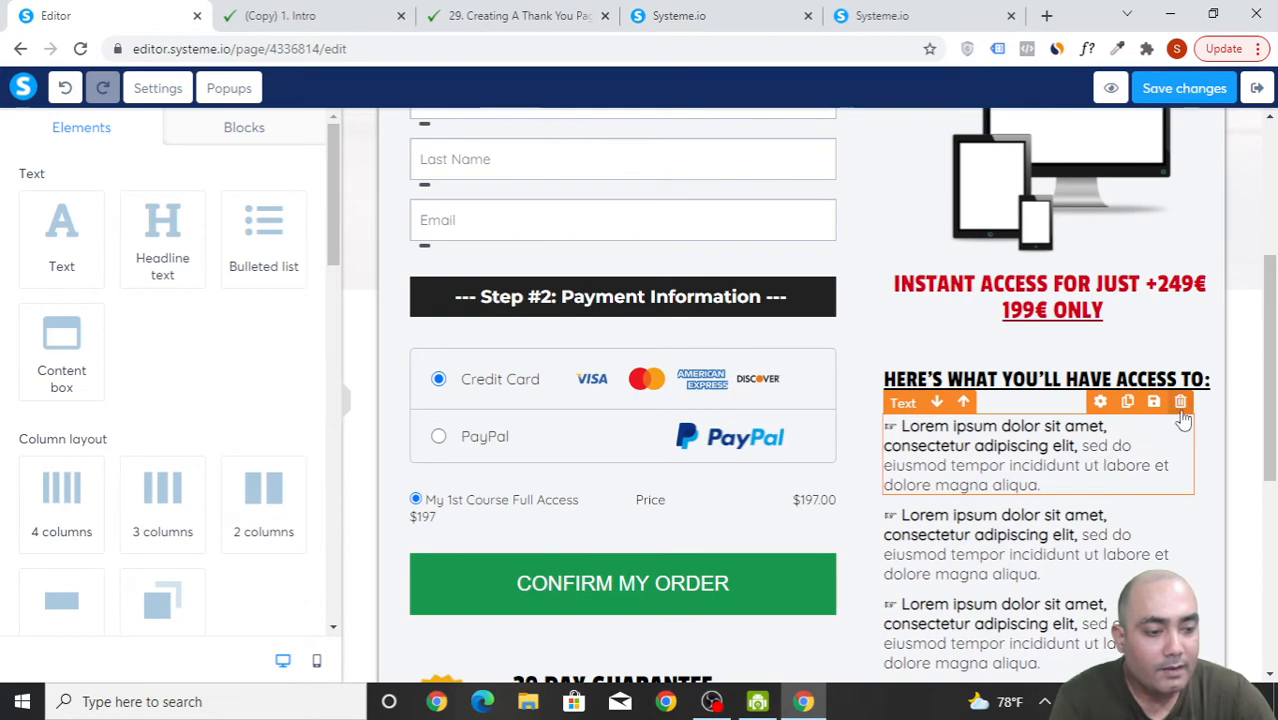
scroll(1108, 550, down, 4)
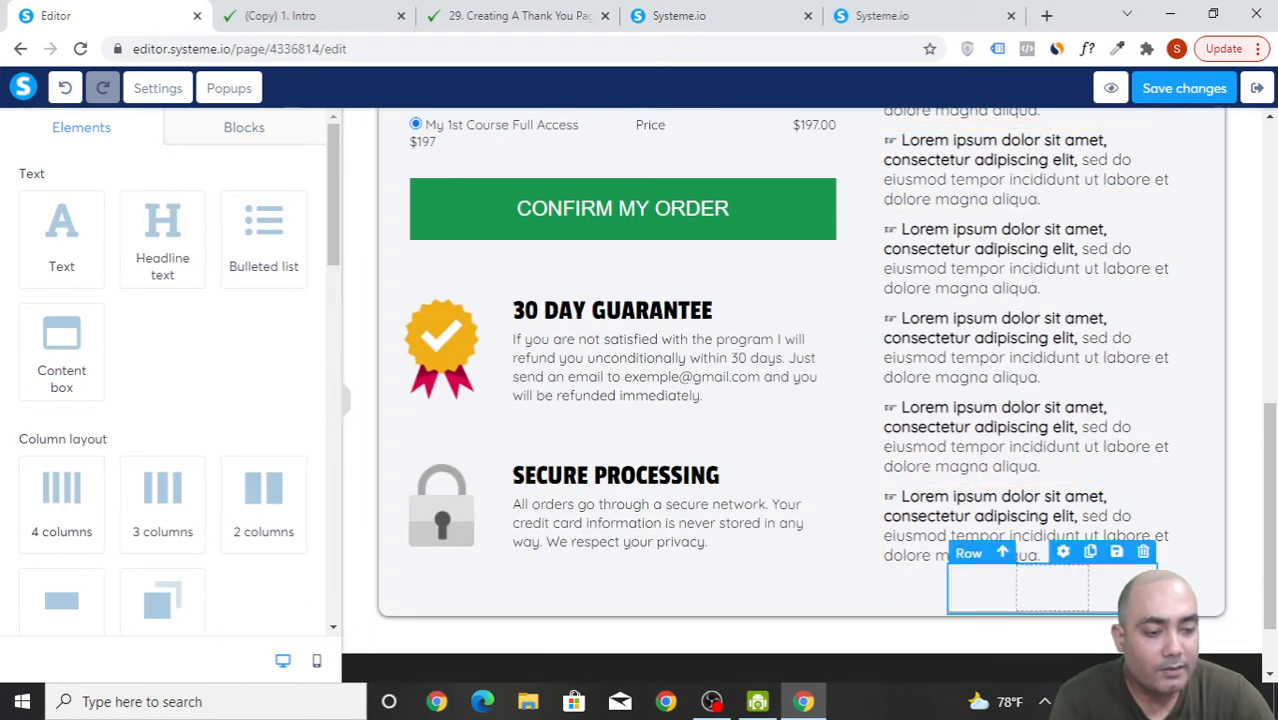
click(1143, 553)
click(745, 150)
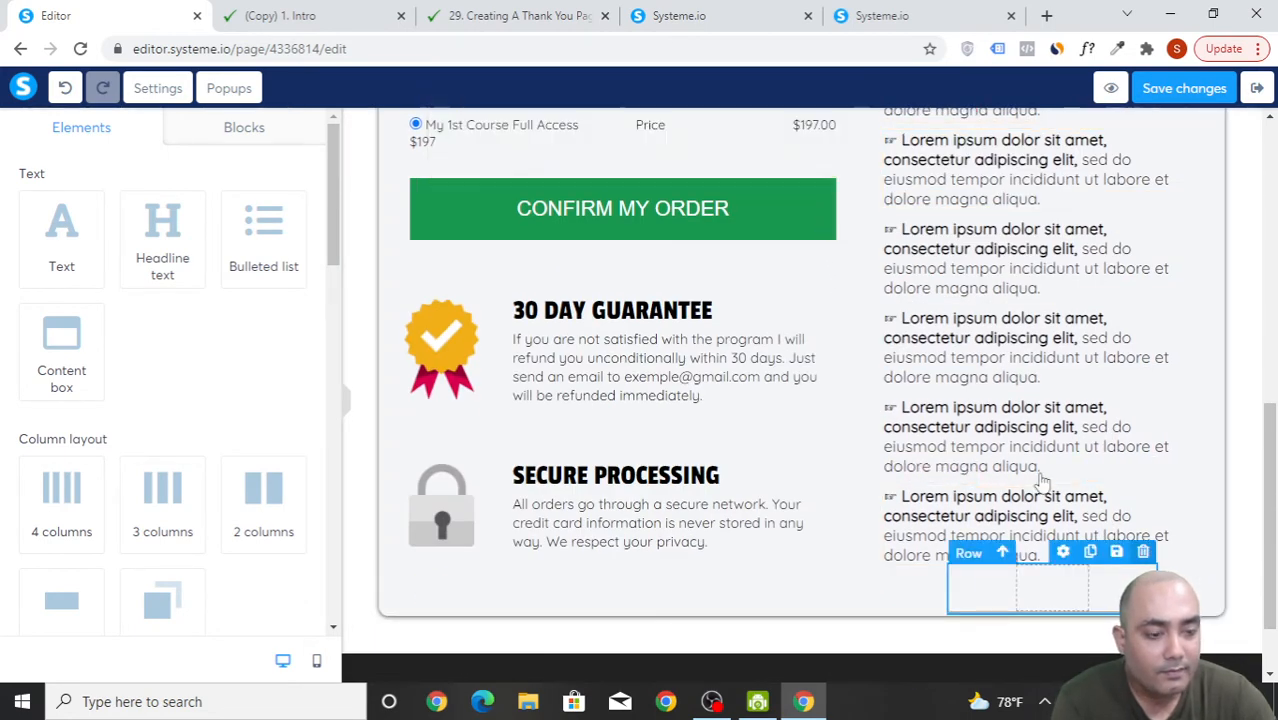
- Insert the sample text "vsdvsv" into the second-to-last paragraph of the benefits list
click(1043, 440)
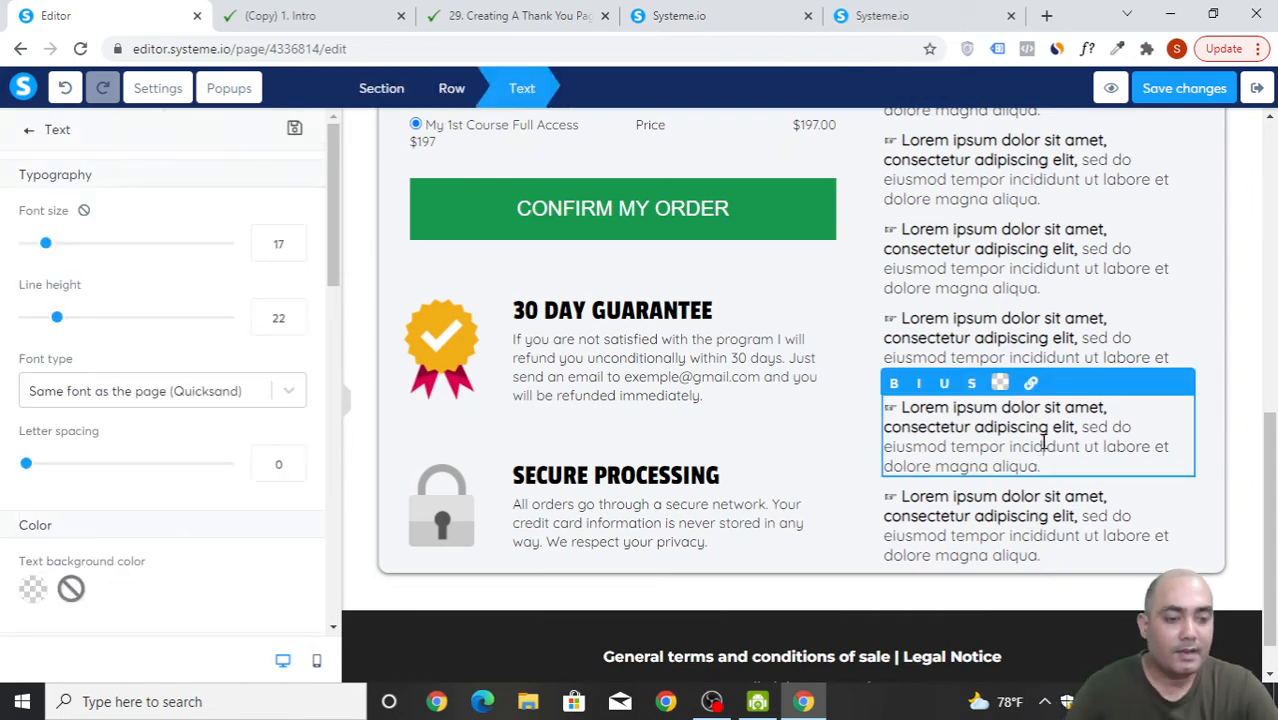
text(vsdvsv)
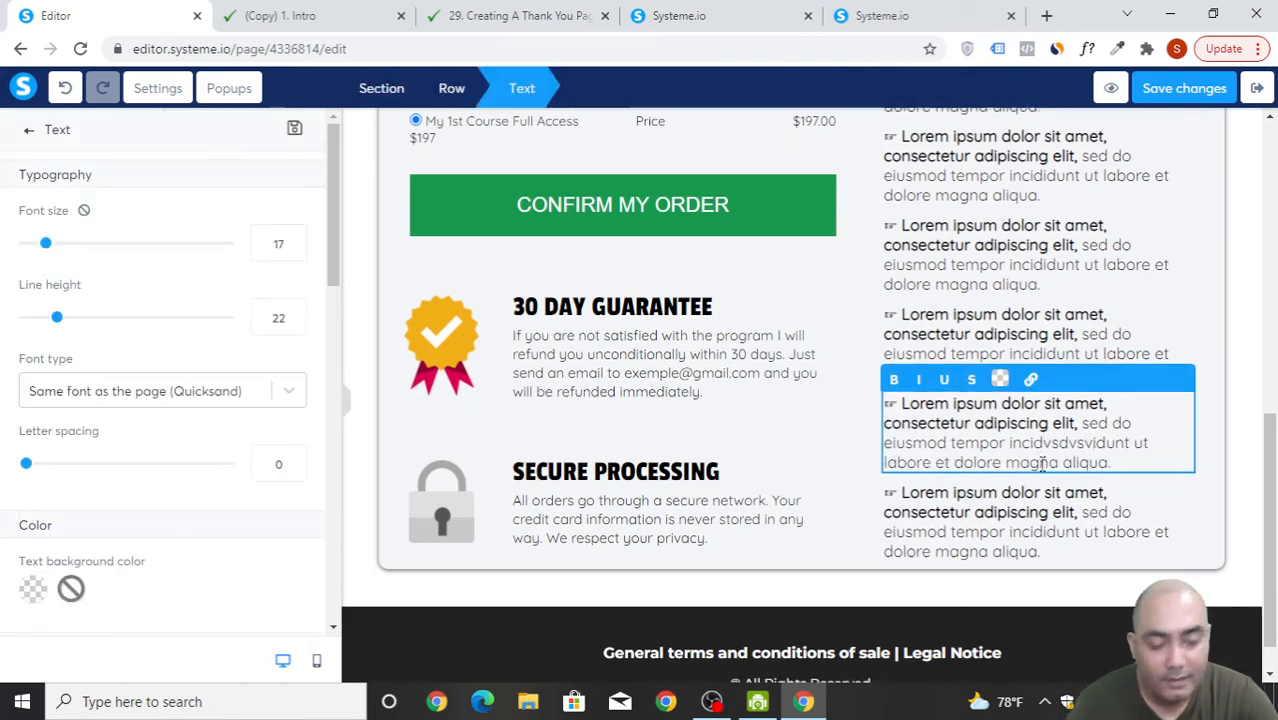
scroll(448, 446, down, 1)
right_click(692, 466)
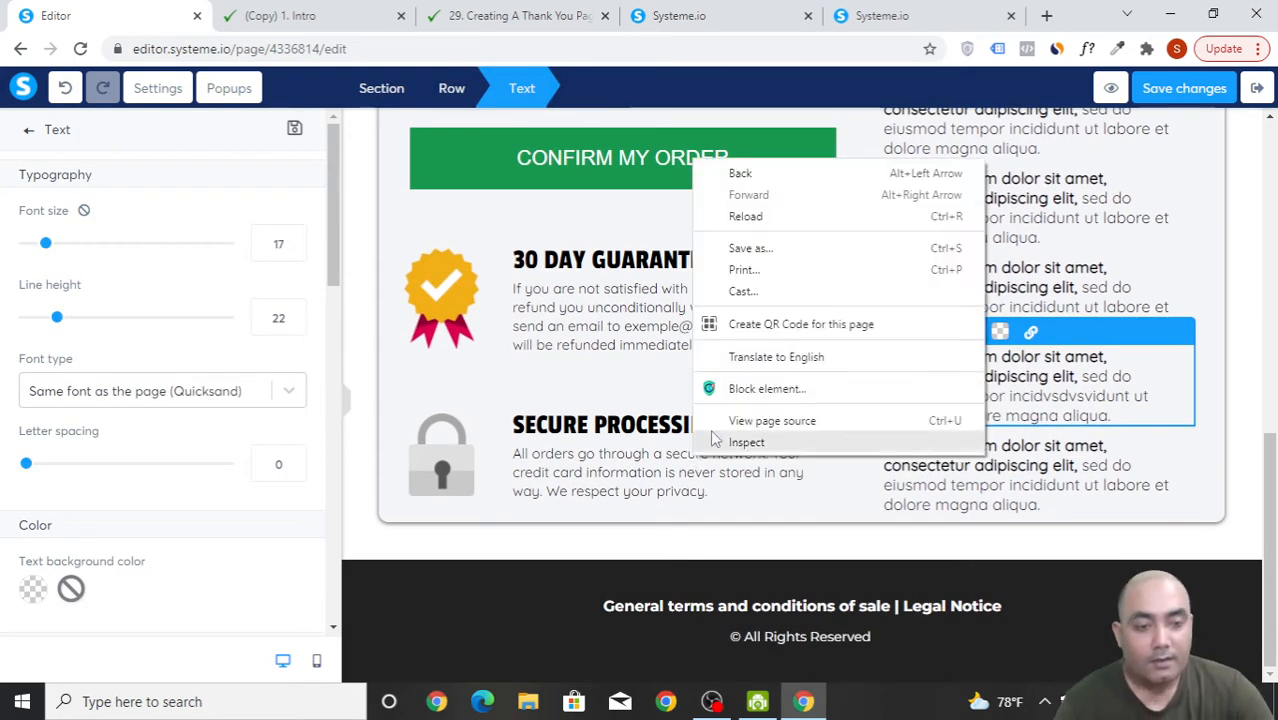
click(619, 385)
- Inspect the settings of the help text and the logo image in the page header
scroll(700, 420, up, 4)
scroll(713, 427, up, 4)
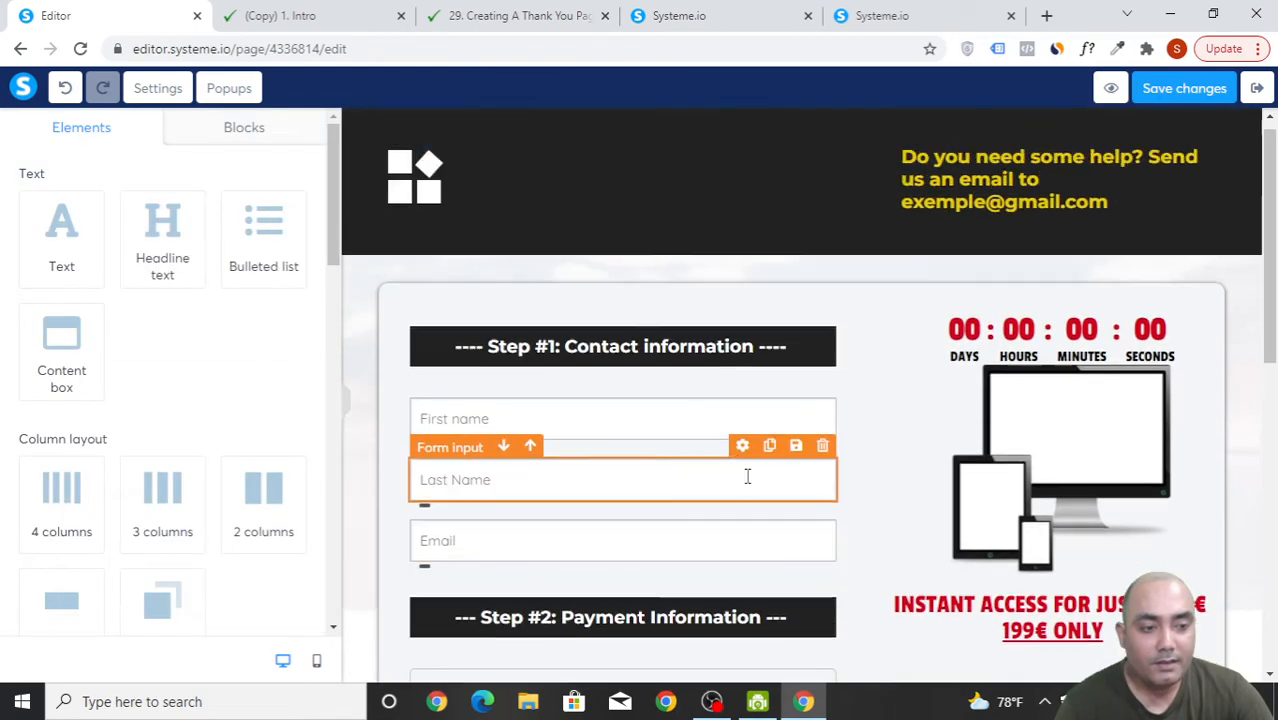
click(1013, 226)
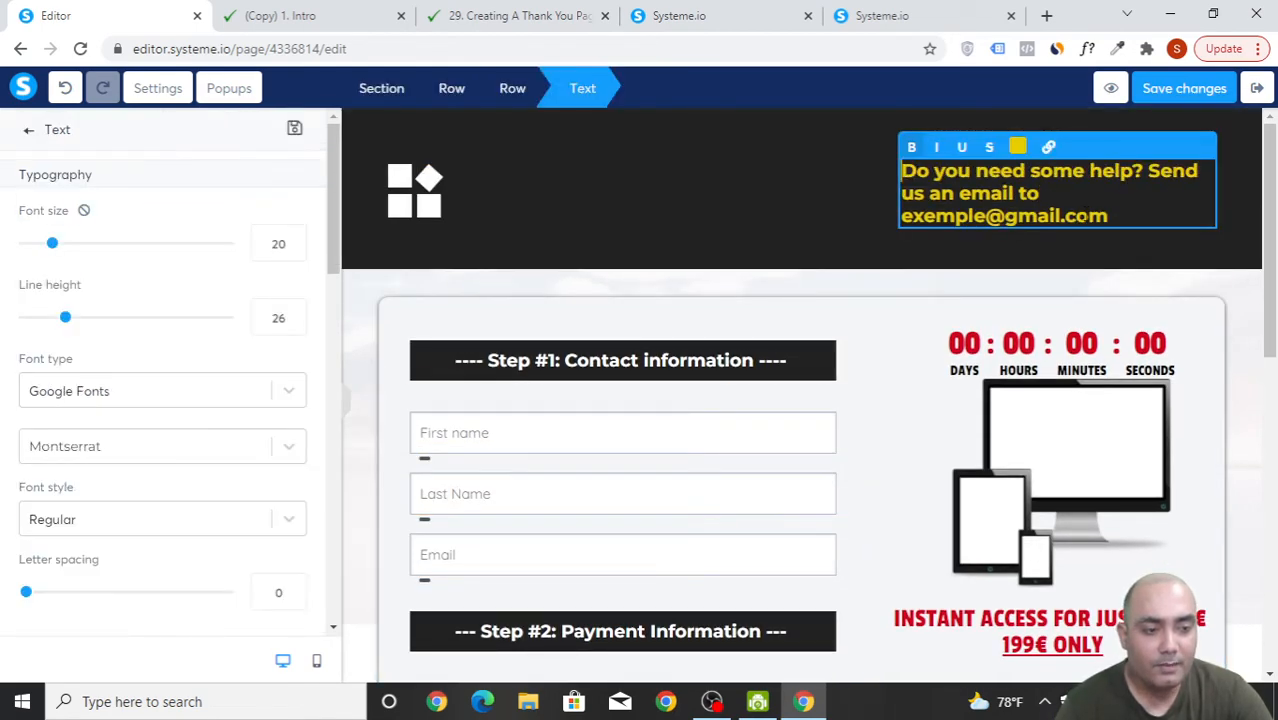
click(435, 198)
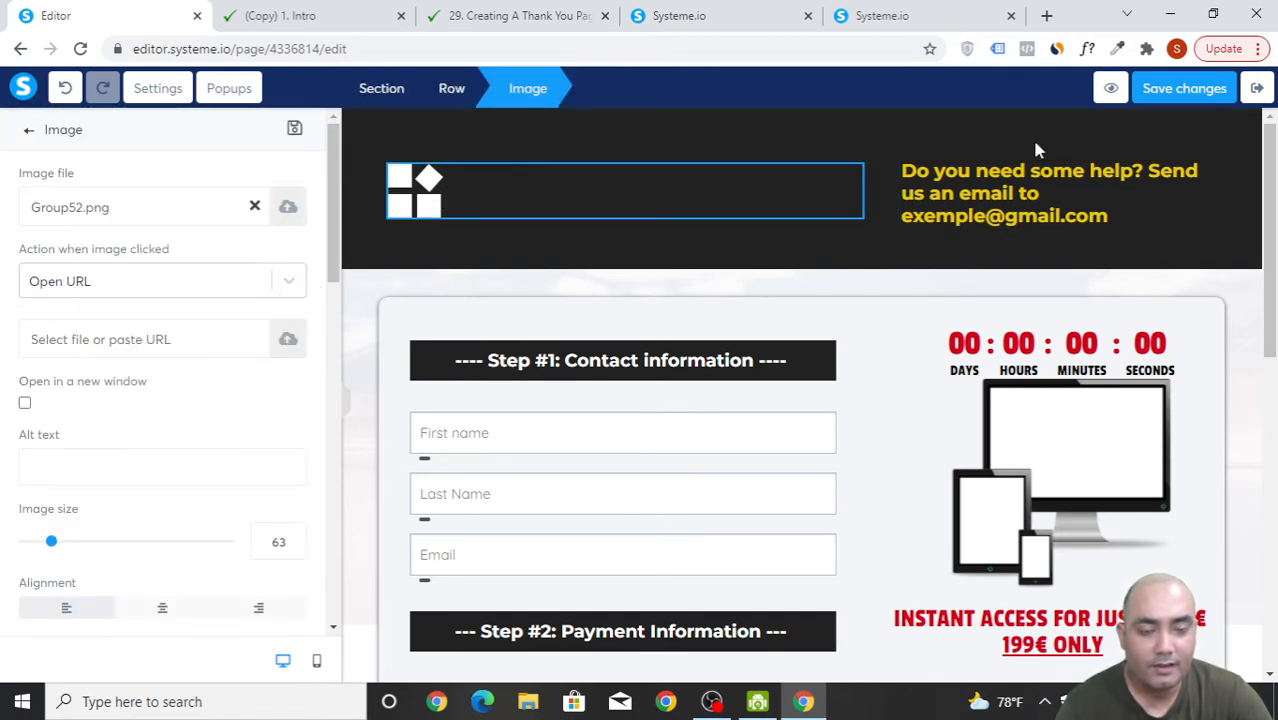
click(412, 201)
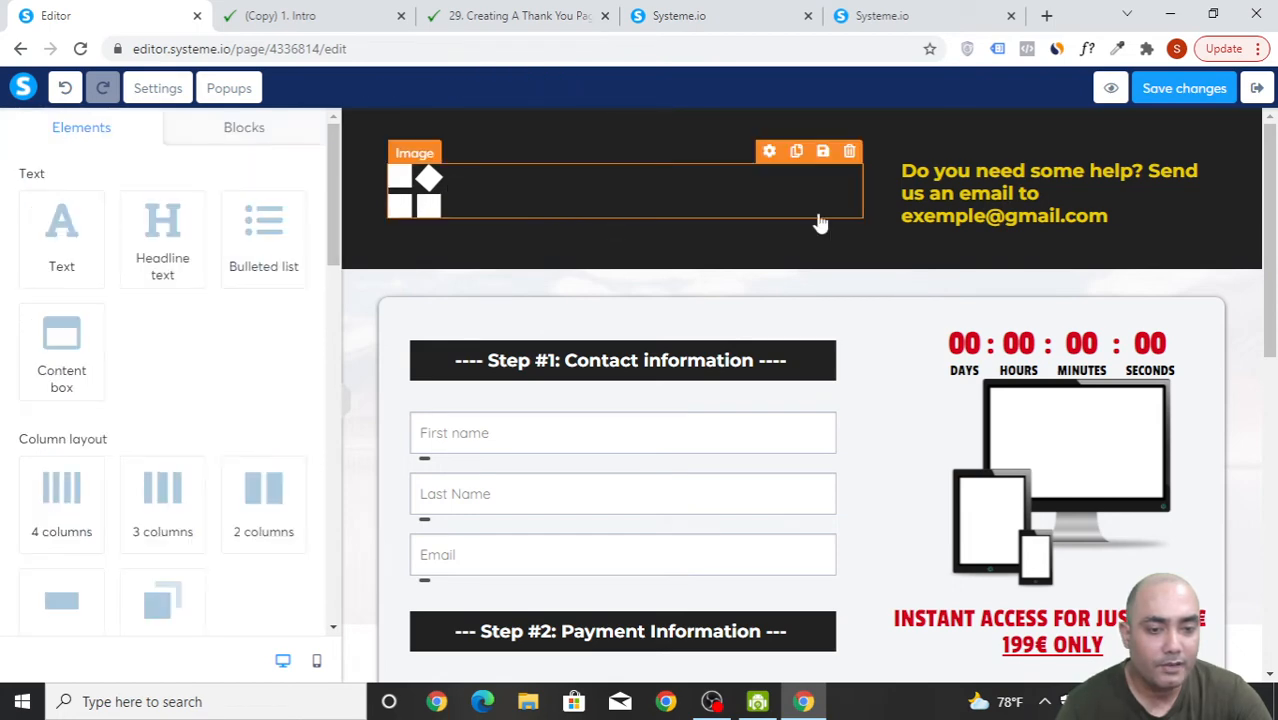
- Save the order form page's changes and look over its contact and payment sections again
scroll(1015, 391, down, 4)
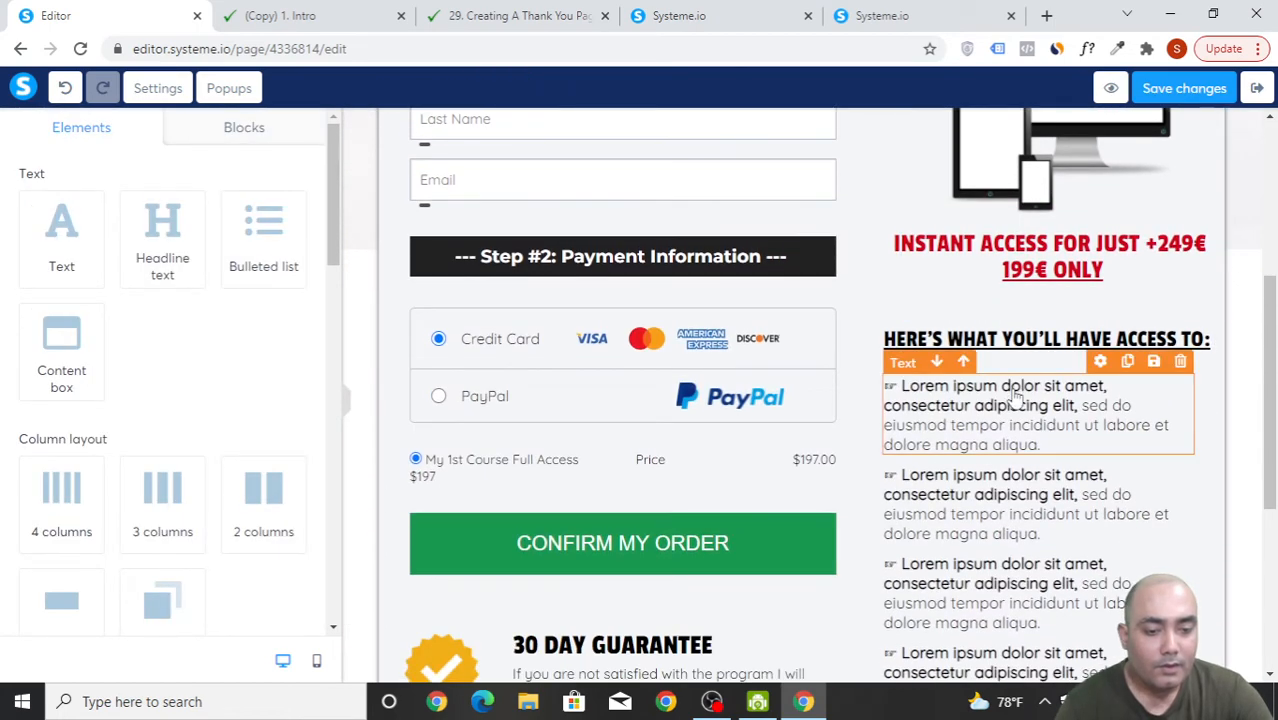
scroll(1015, 400, down, 4)
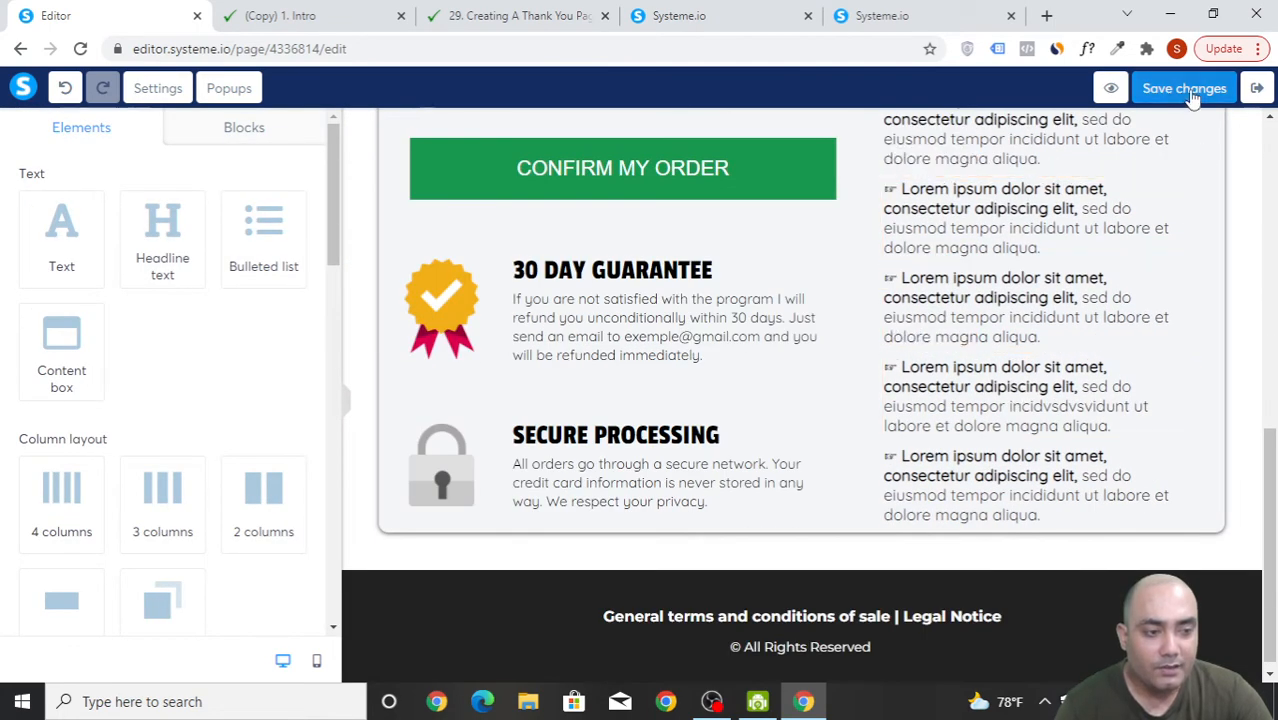
click(1188, 90)
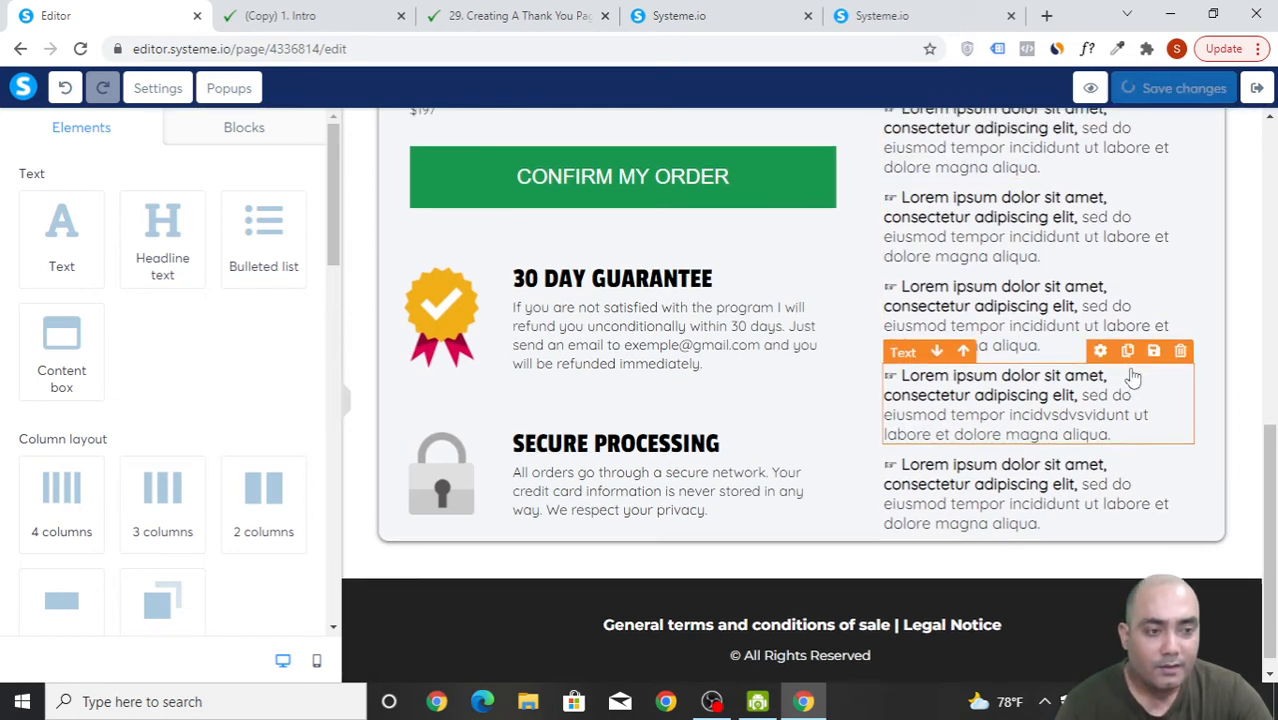
scroll(1133, 377, up, 3)
scroll(1131, 381, up, 3)
scroll(805, 390, down, 2)
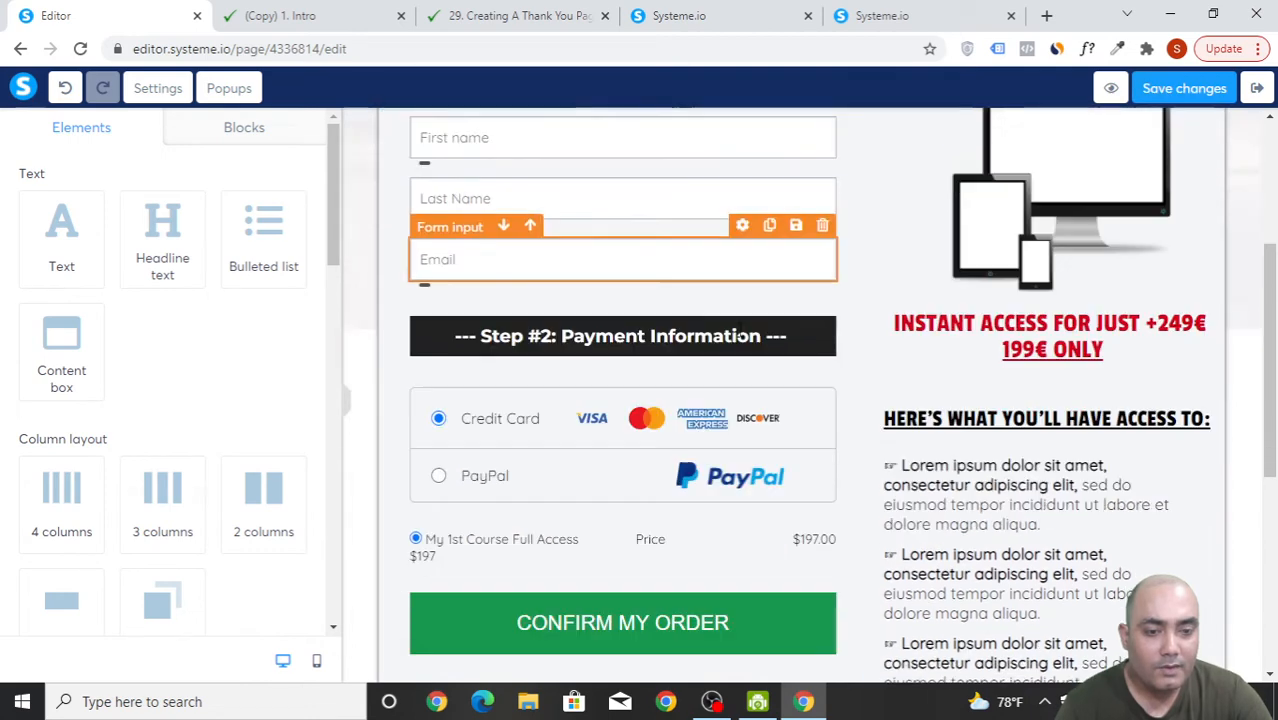
scroll(797, 486, up, 2)
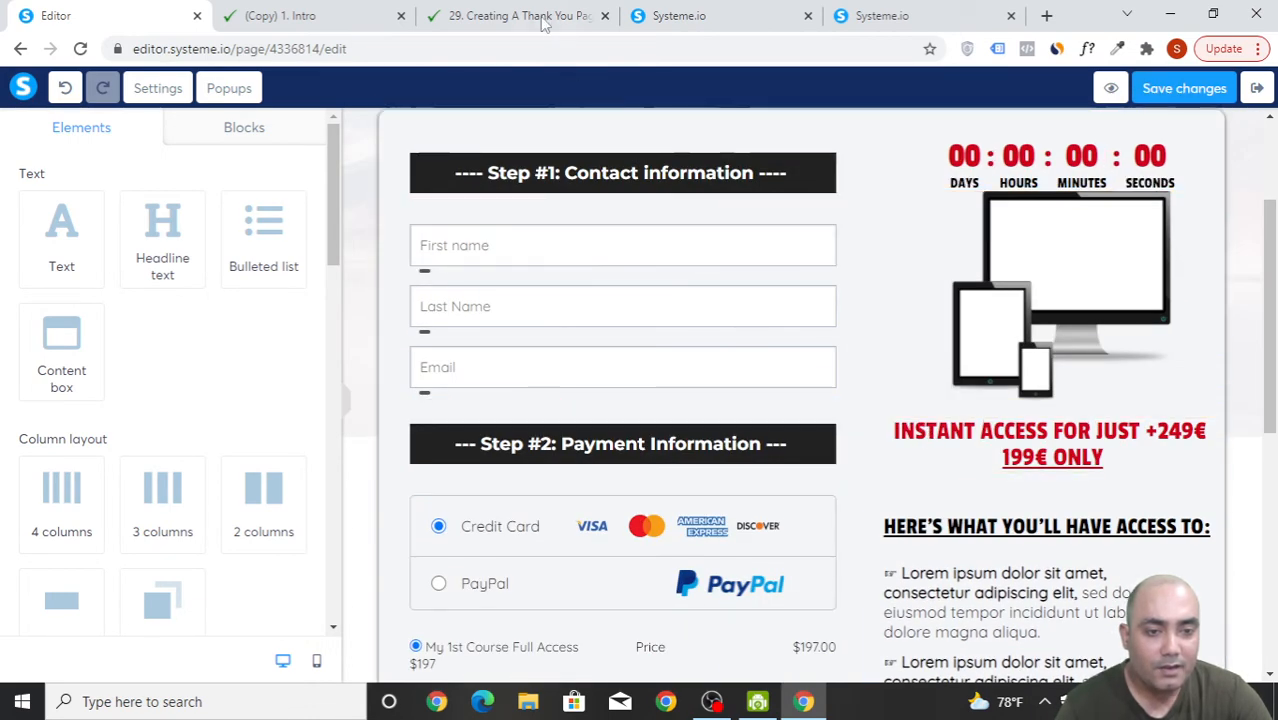
- Switch to the "29. Creating A Thank You Page" lecture and look through the course outline down to STEP 7: Creating Sales Page
click(505, 12)
scroll(300, 479, down, 4)
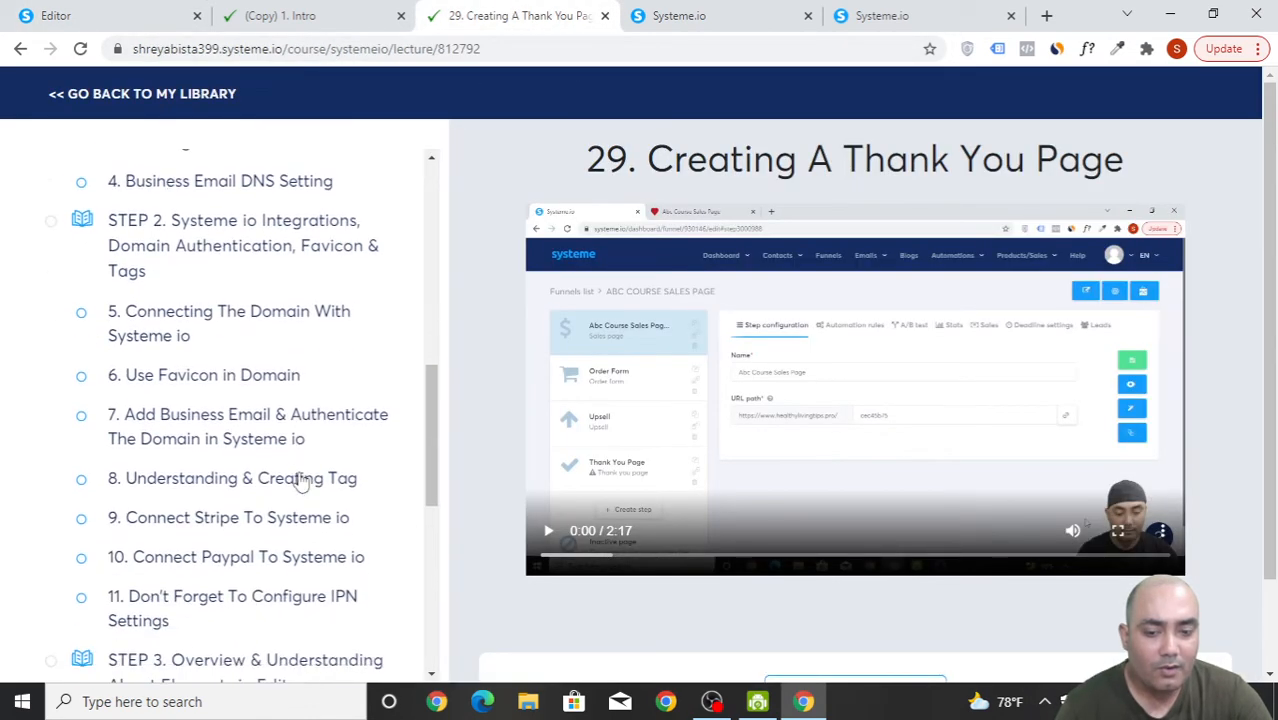
scroll(303, 492, down, 1)
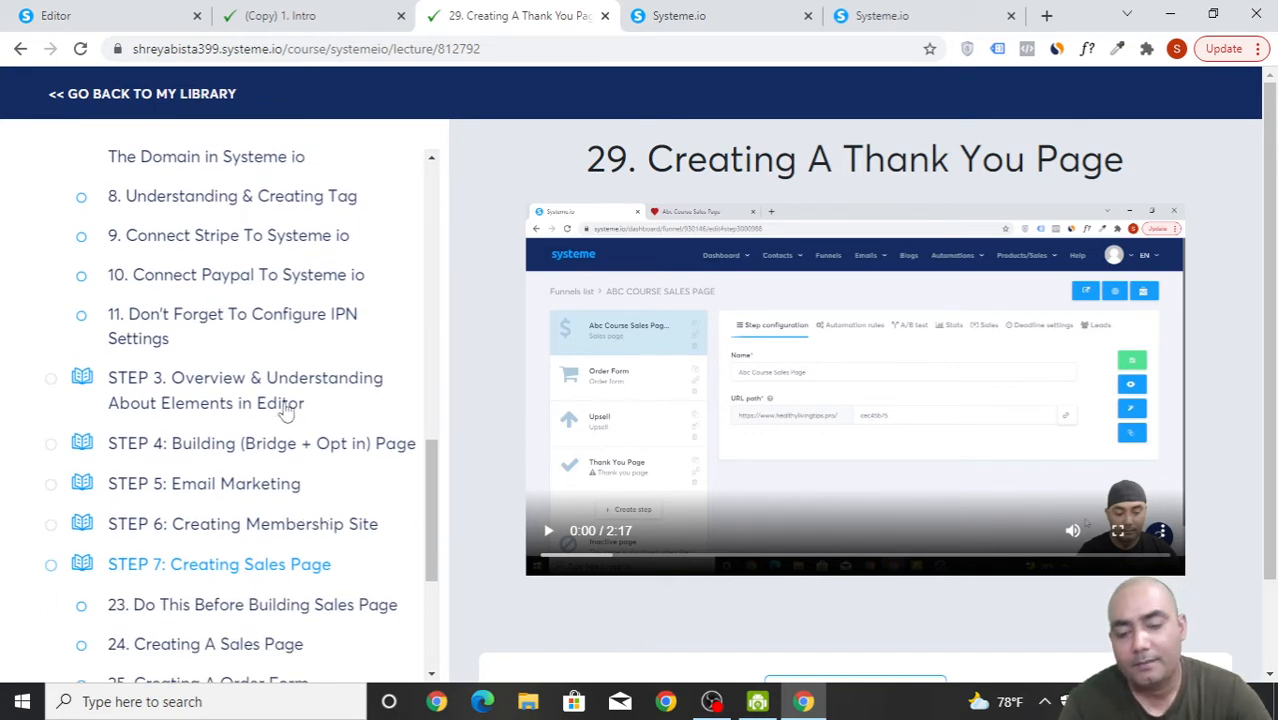
scroll(357, 545, down, 2)
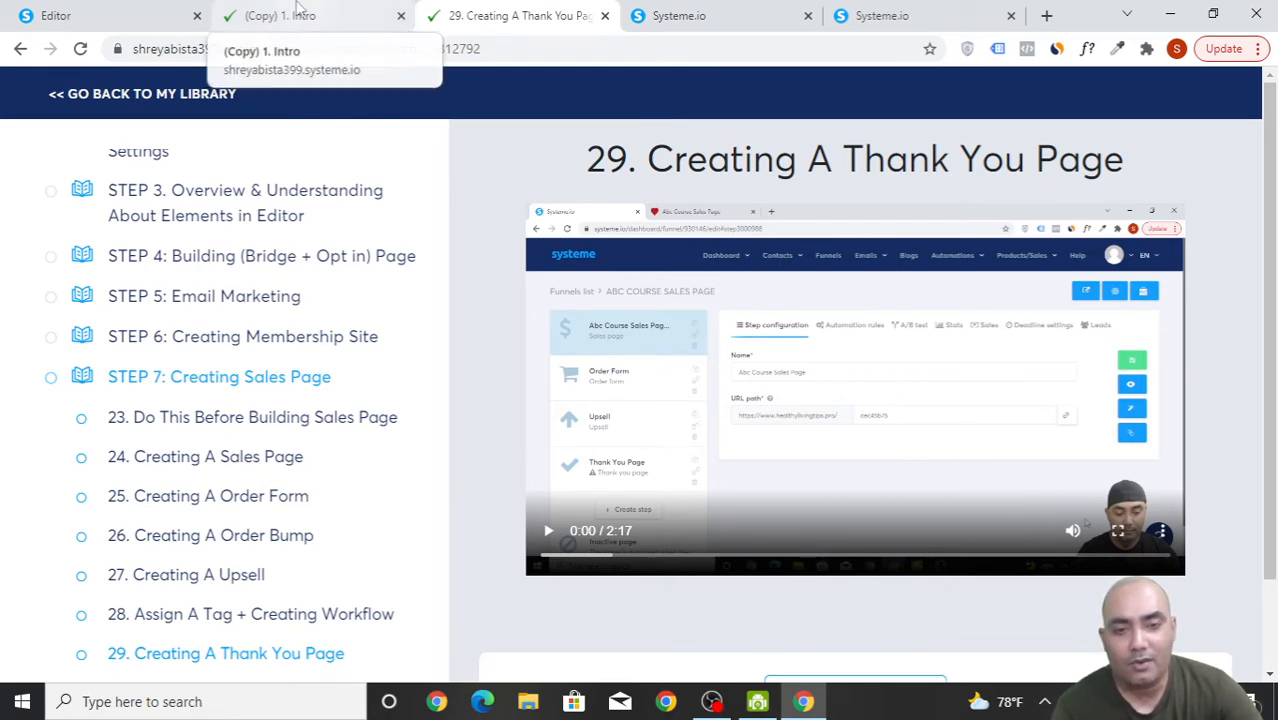
- Return to the page editor, save the order form page once more and exit to the funnel's steps
click(85, 8)
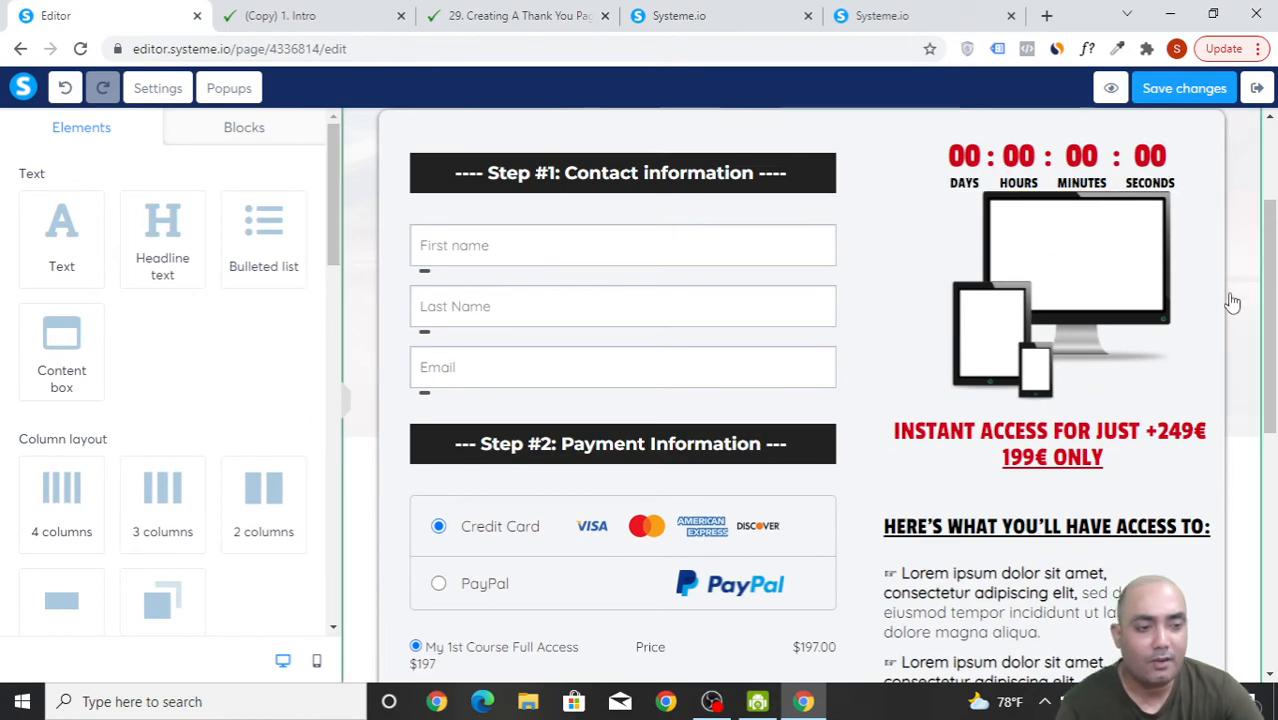
scroll(1178, 403, up, 1)
scroll(1178, 403, up, 2)
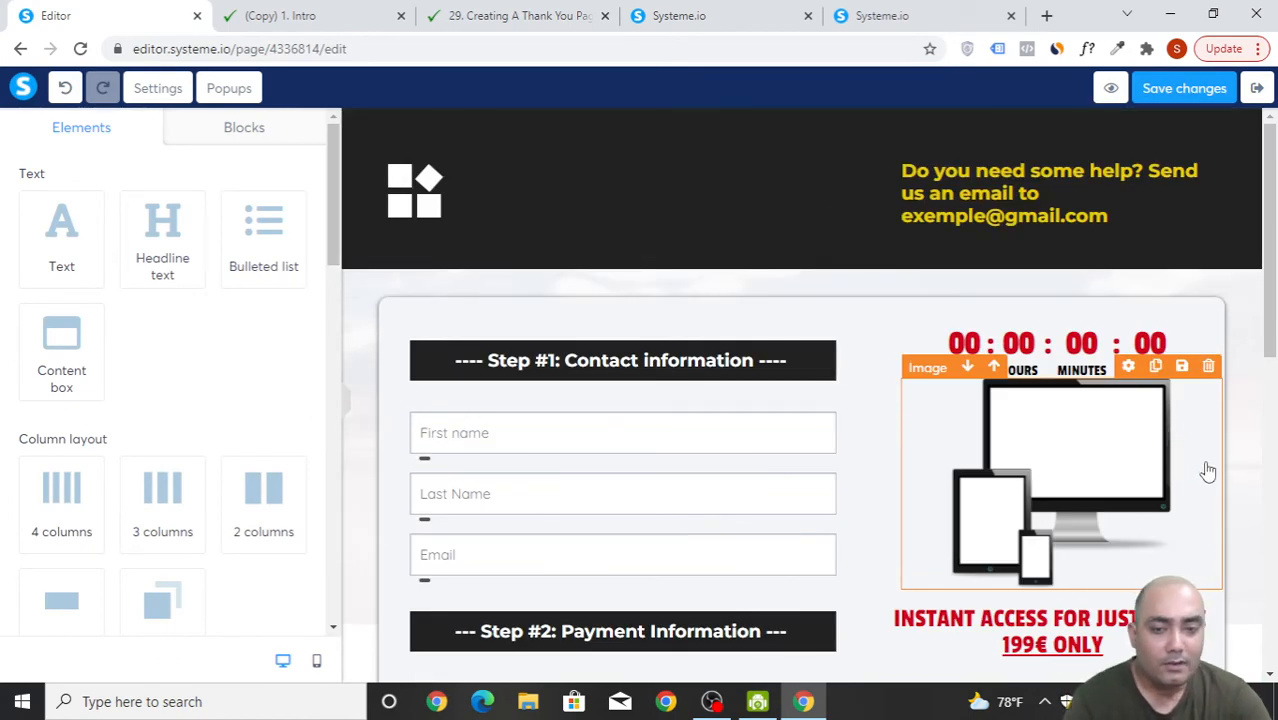
scroll(1215, 425, down, 6)
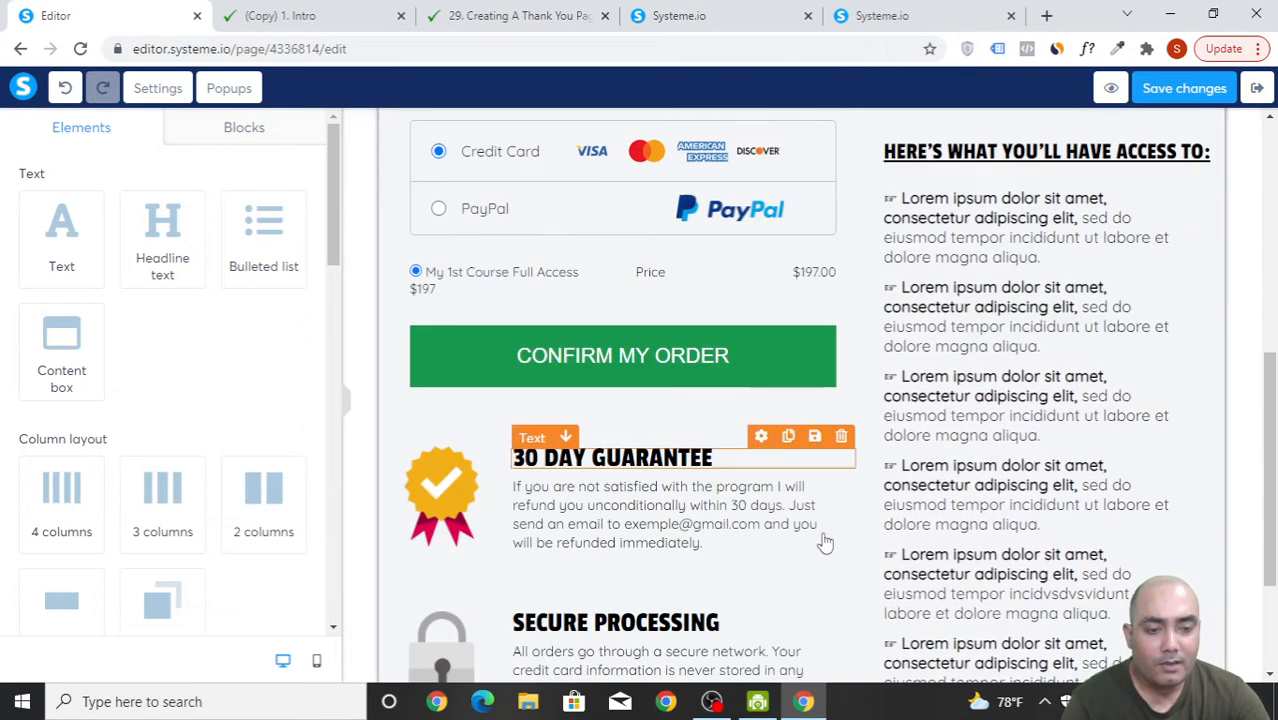
scroll(1020, 563, up, 6)
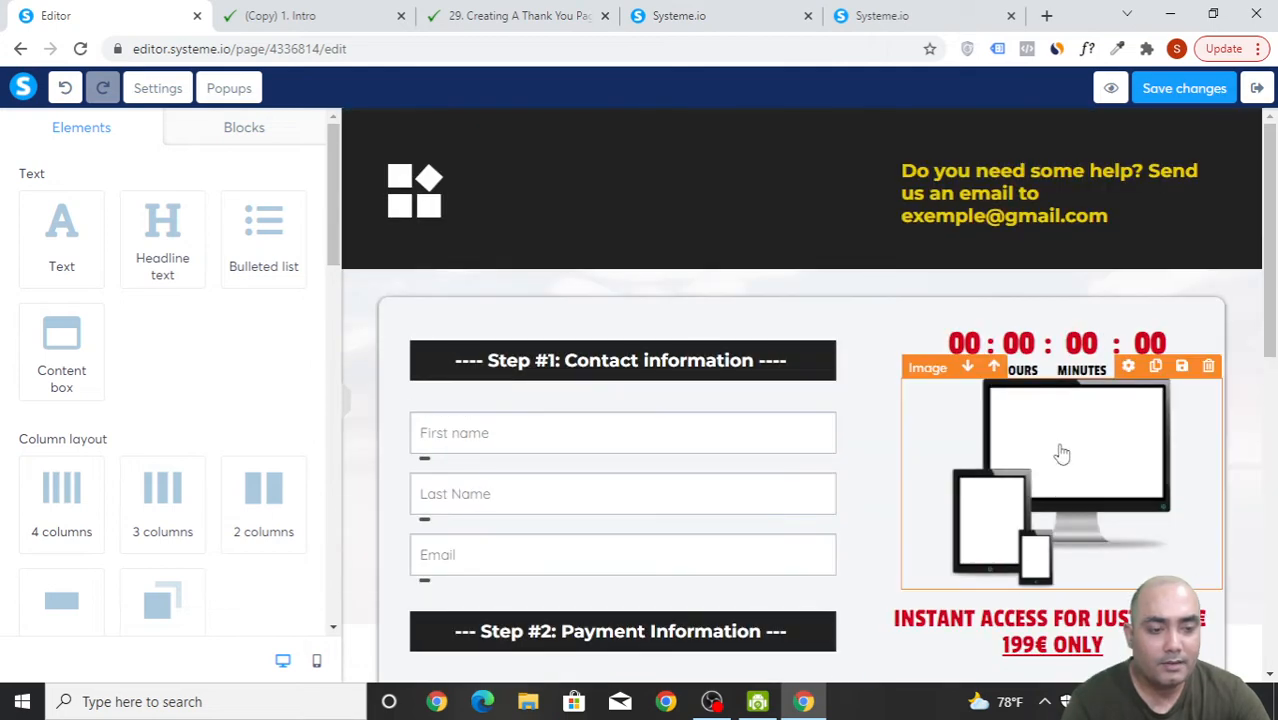
click(1213, 88)
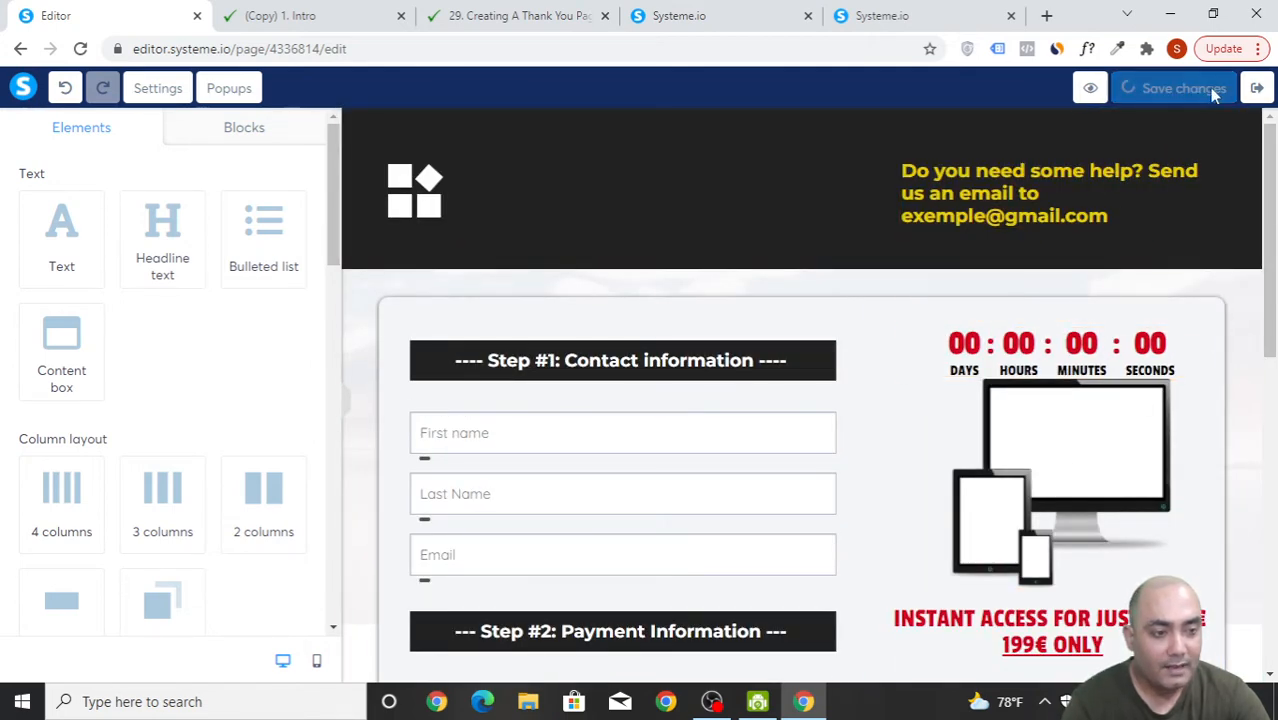
click(1261, 89)
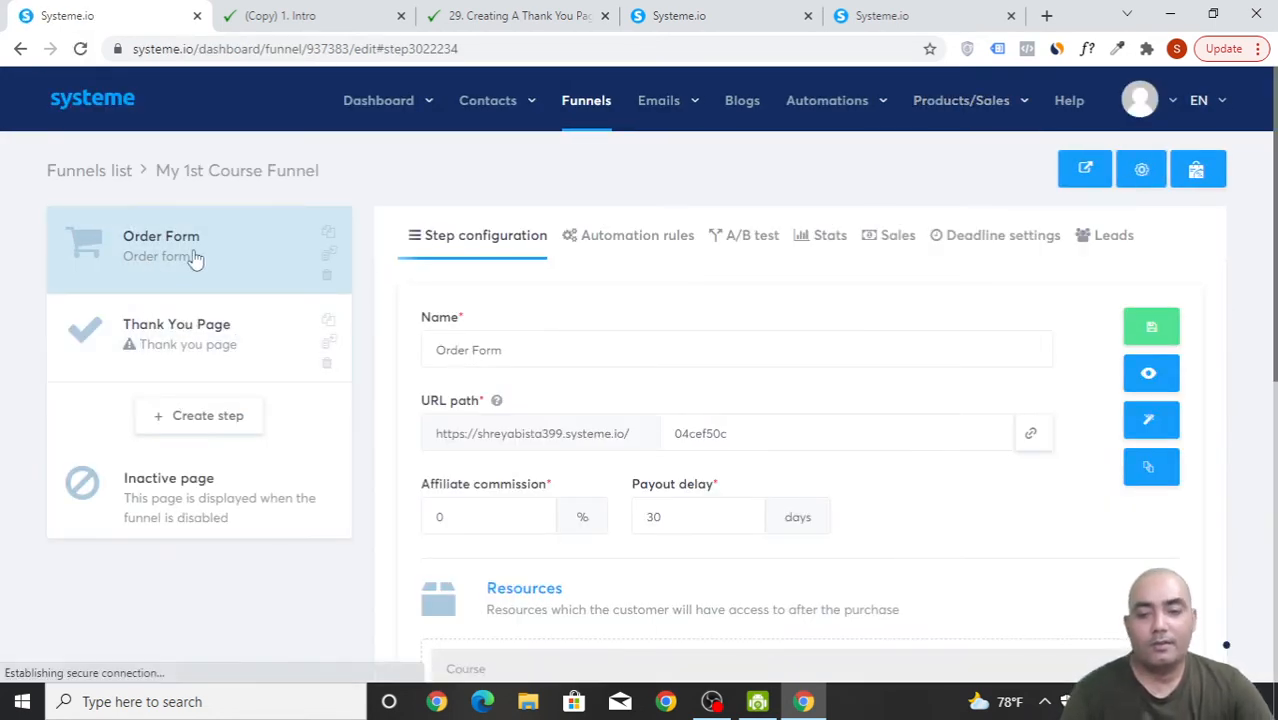
- Review the Order Form step's configuration and open the Thank You Page step with its templates
scroll(815, 495, down, 2)
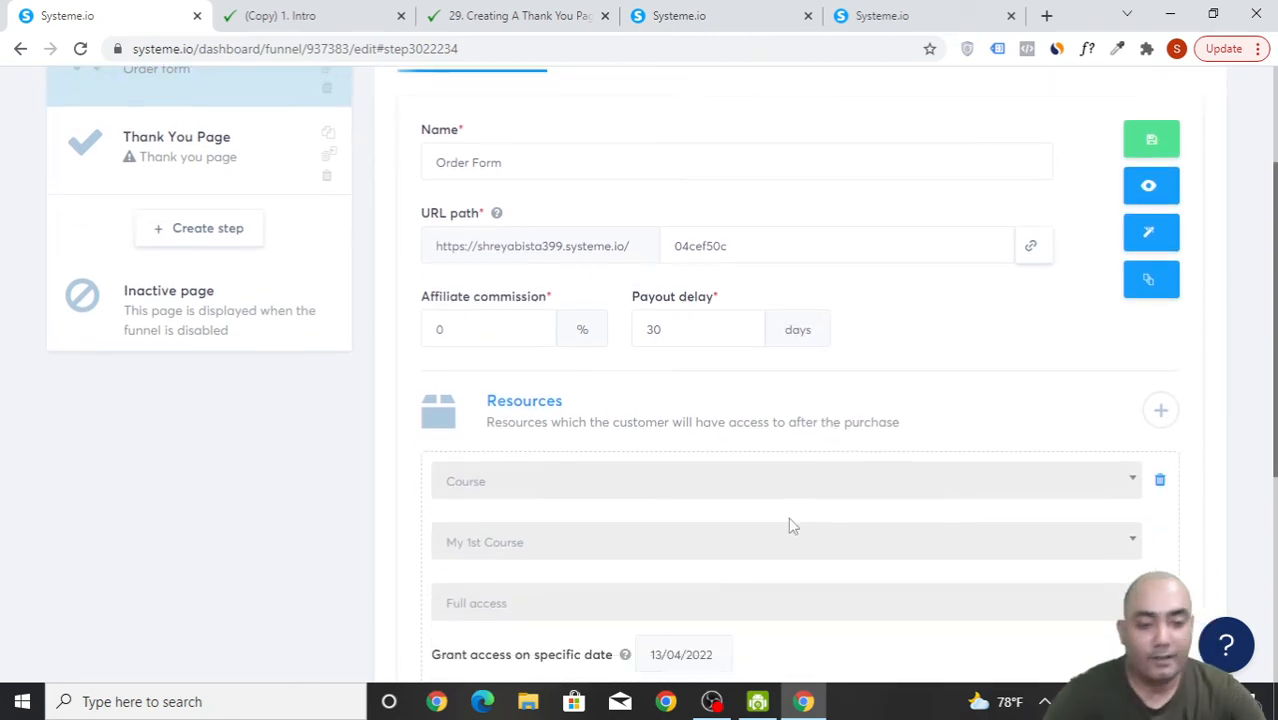
scroll(293, 260, up, 2)
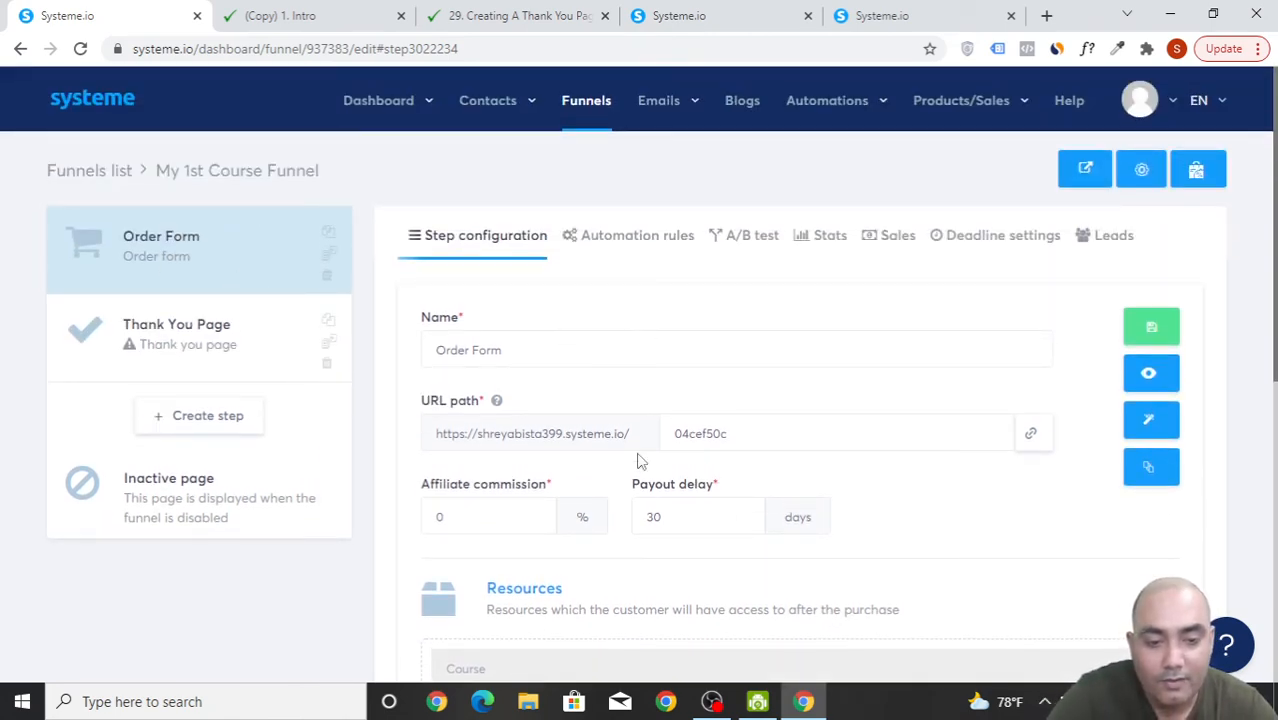
scroll(656, 480, down, 3)
scroll(590, 455, up, 2)
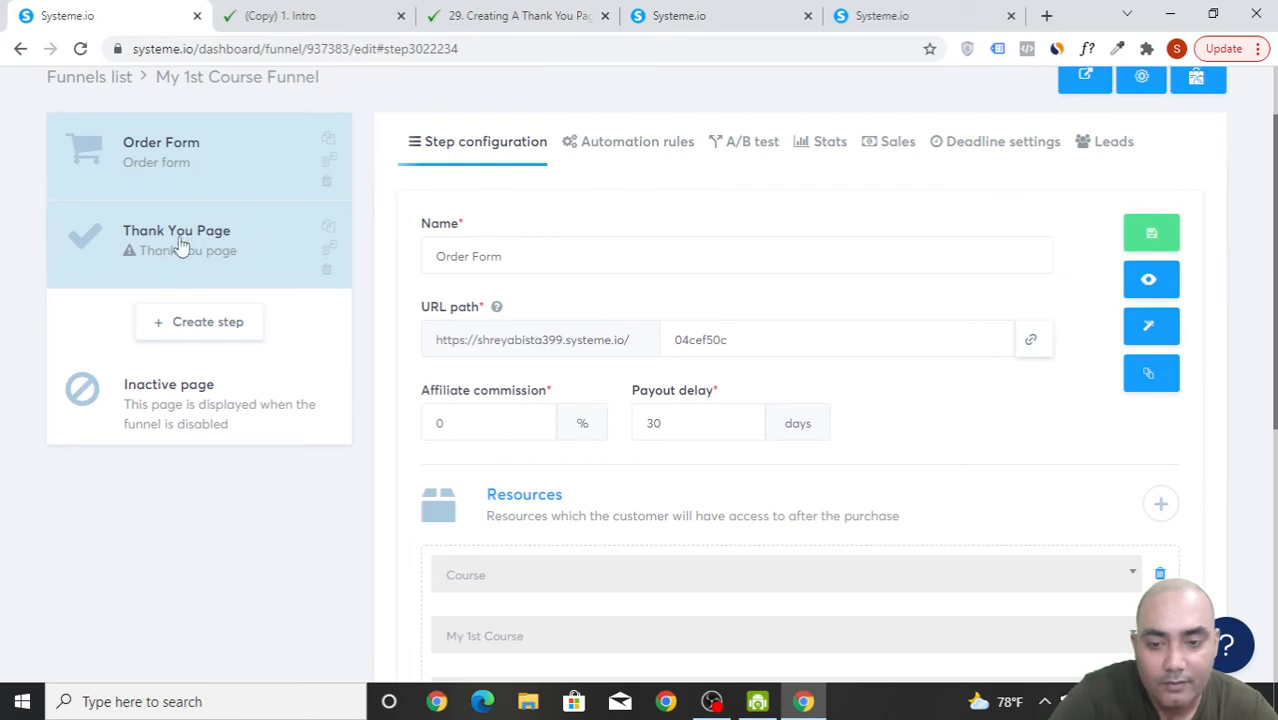
click(213, 250)
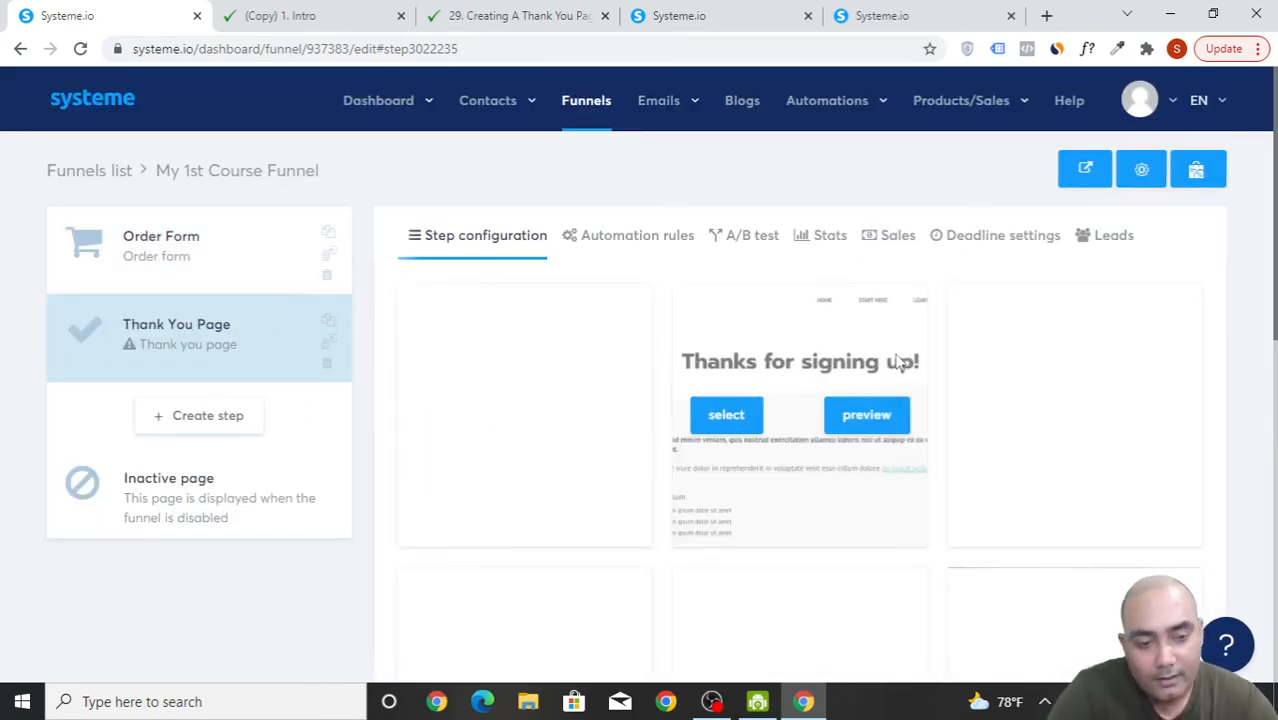
- Choose the blue "Thank you for your order!" template for the Thank You Page step and open it for editing
scroll(1236, 400, down, 3)
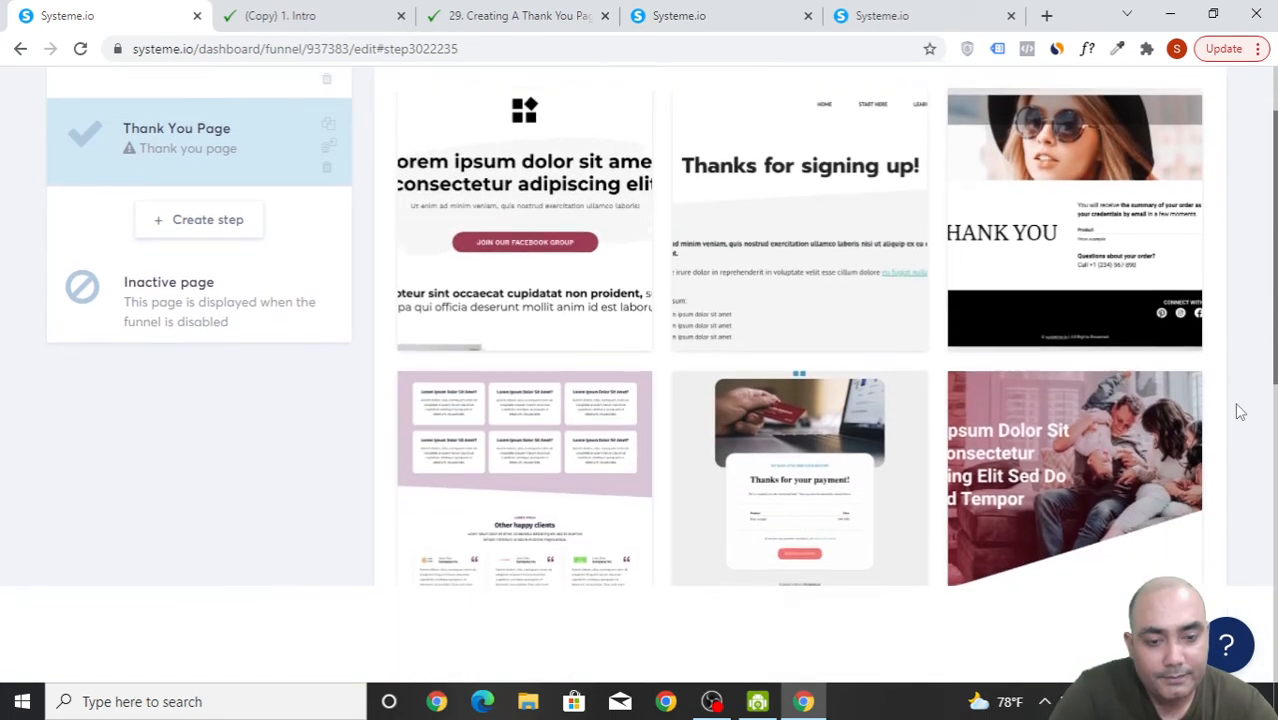
scroll(1237, 412, down, 5)
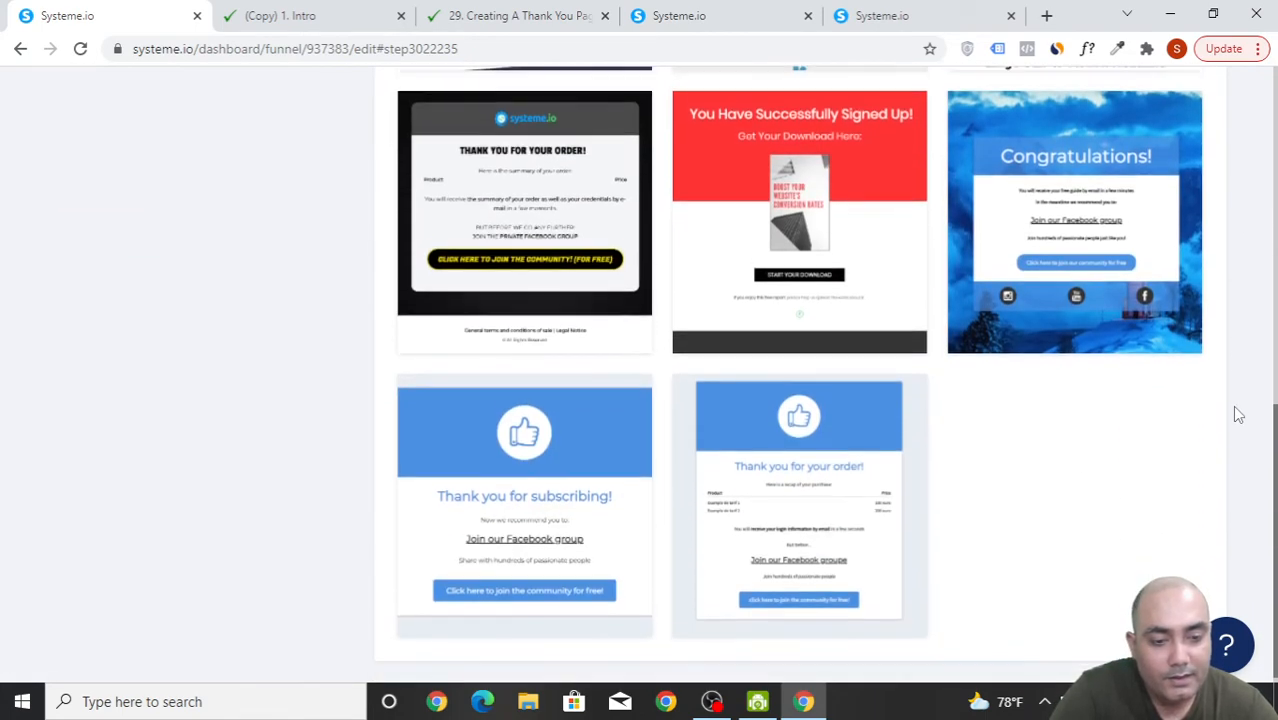
mouse_move(790, 470)
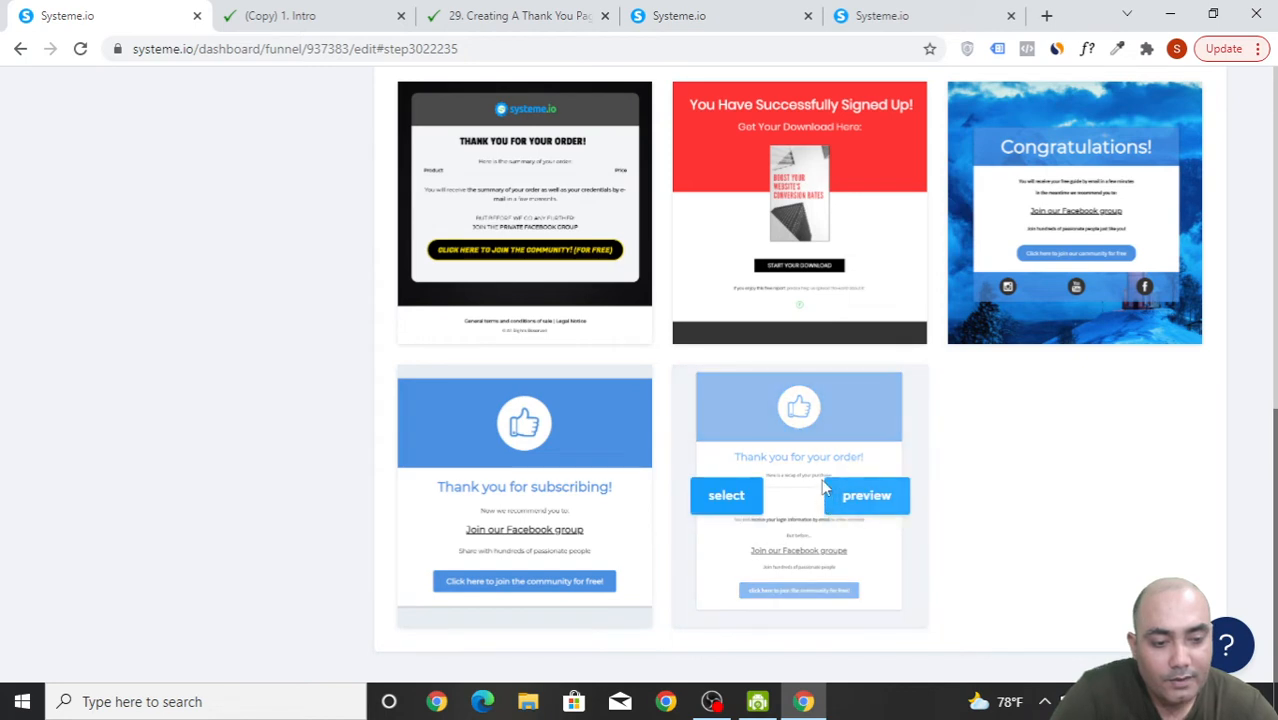
click(745, 506)
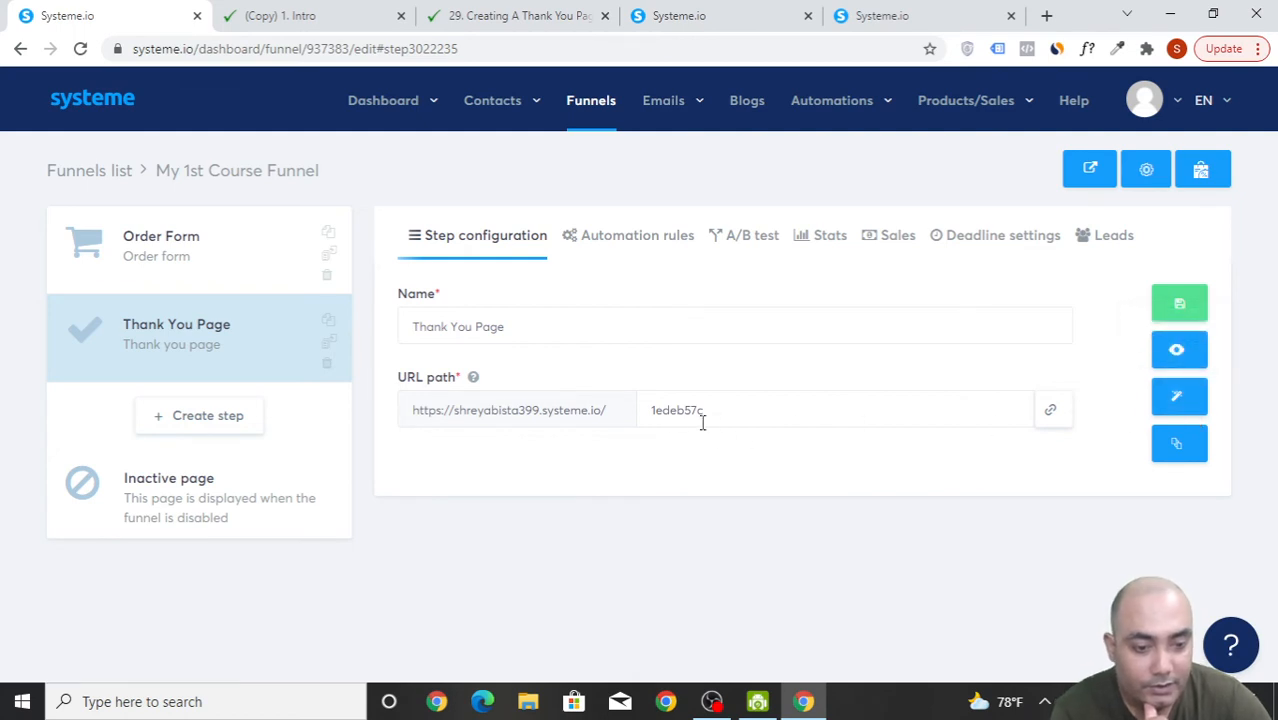
click(1200, 401)
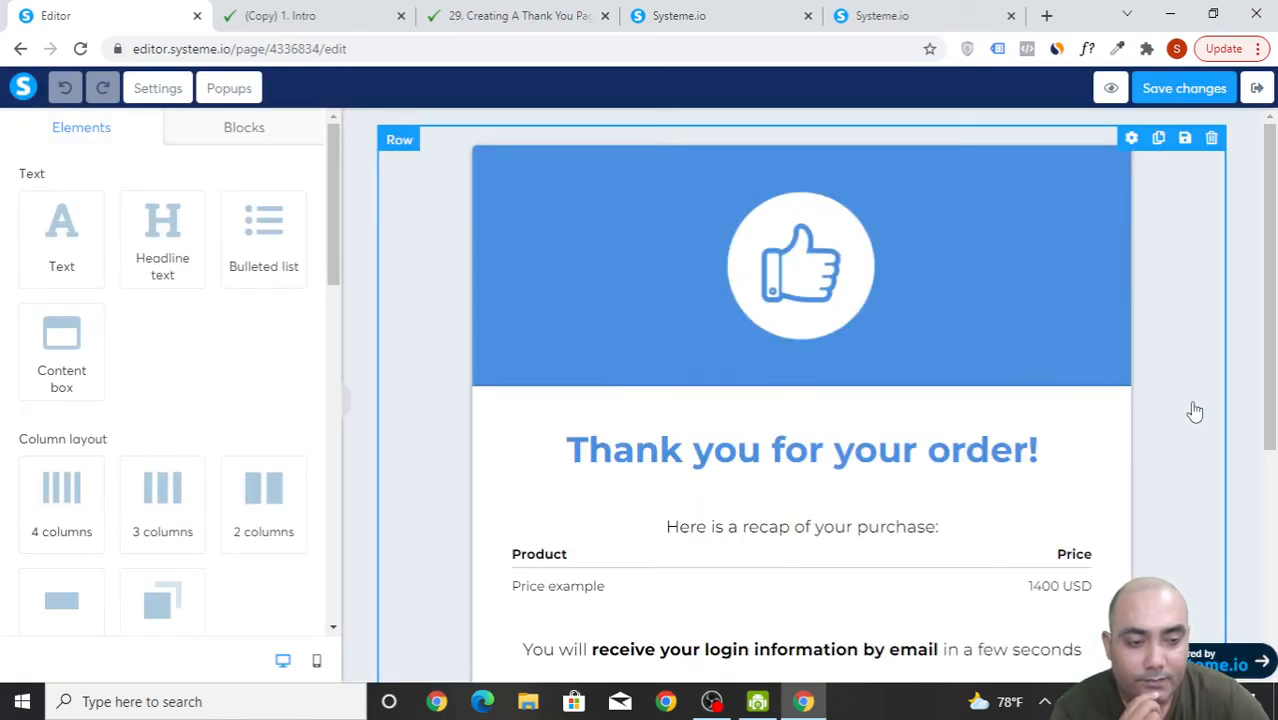
- Look over the thank-you page's content and examine the settings of its order summary element
scroll(1005, 378, down, 2)
scroll(1008, 382, down, 1)
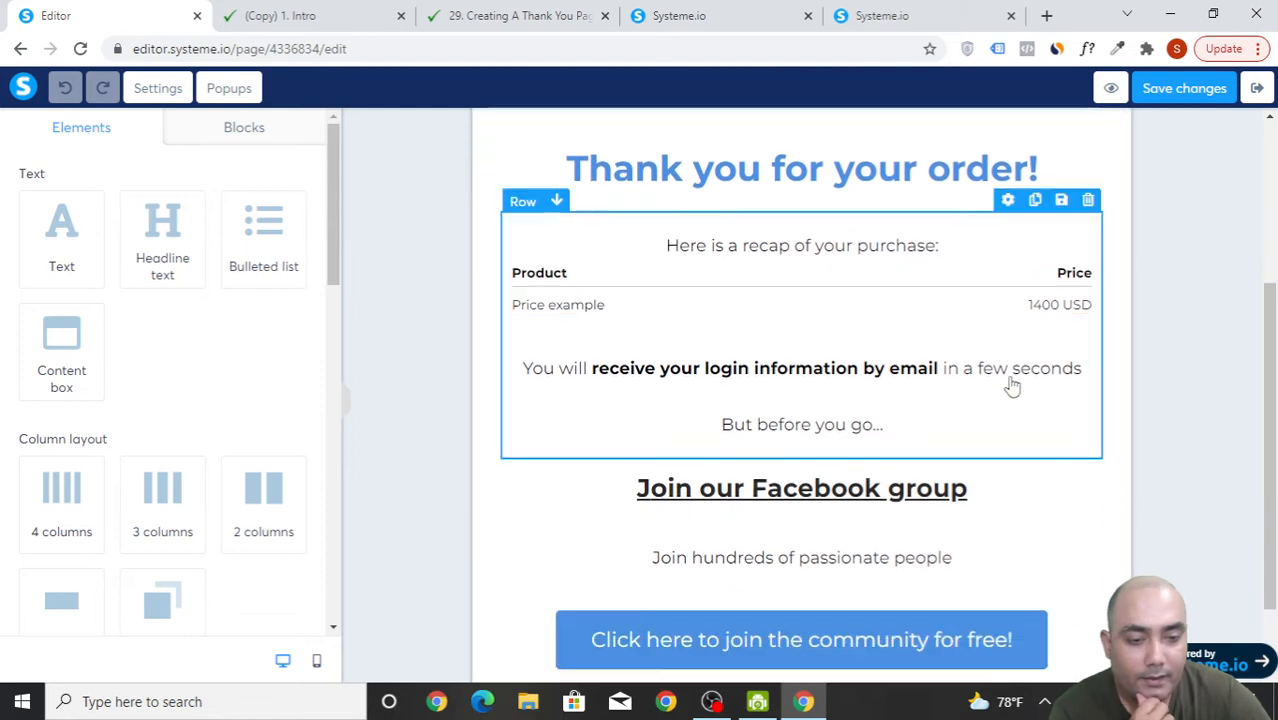
scroll(1010, 385, up, 1)
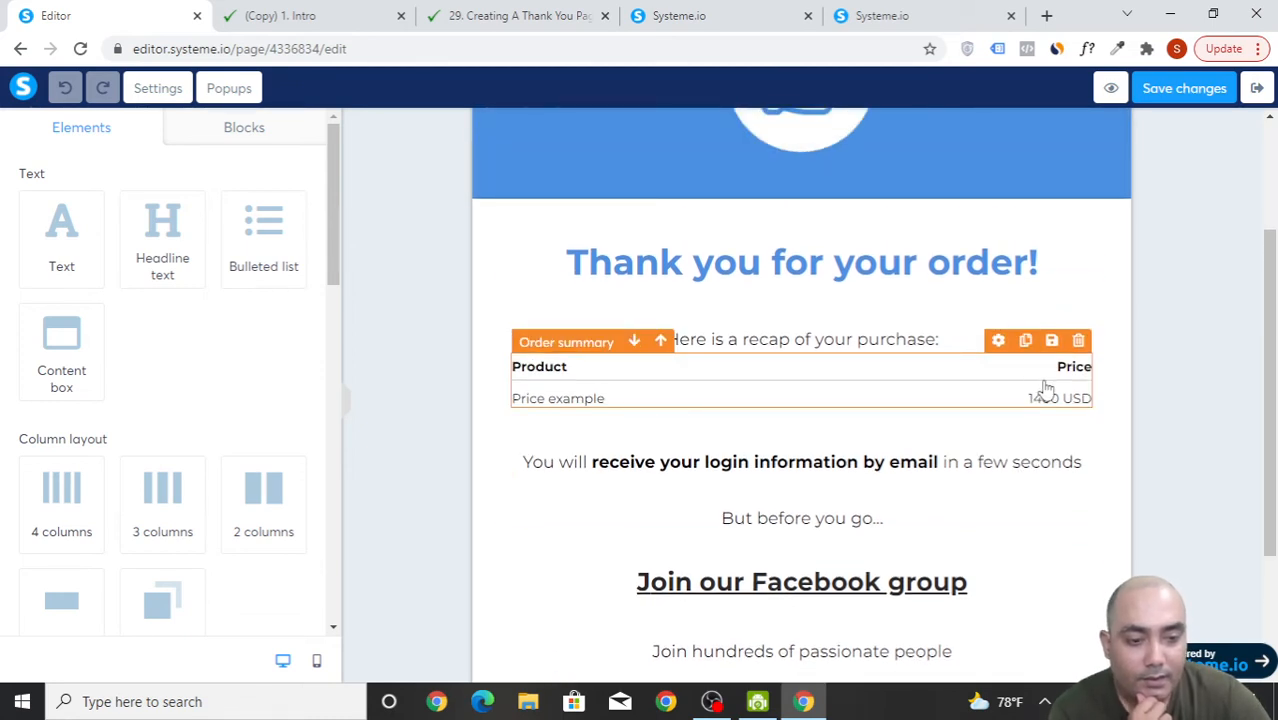
click(614, 405)
click(609, 405)
click(609, 403)
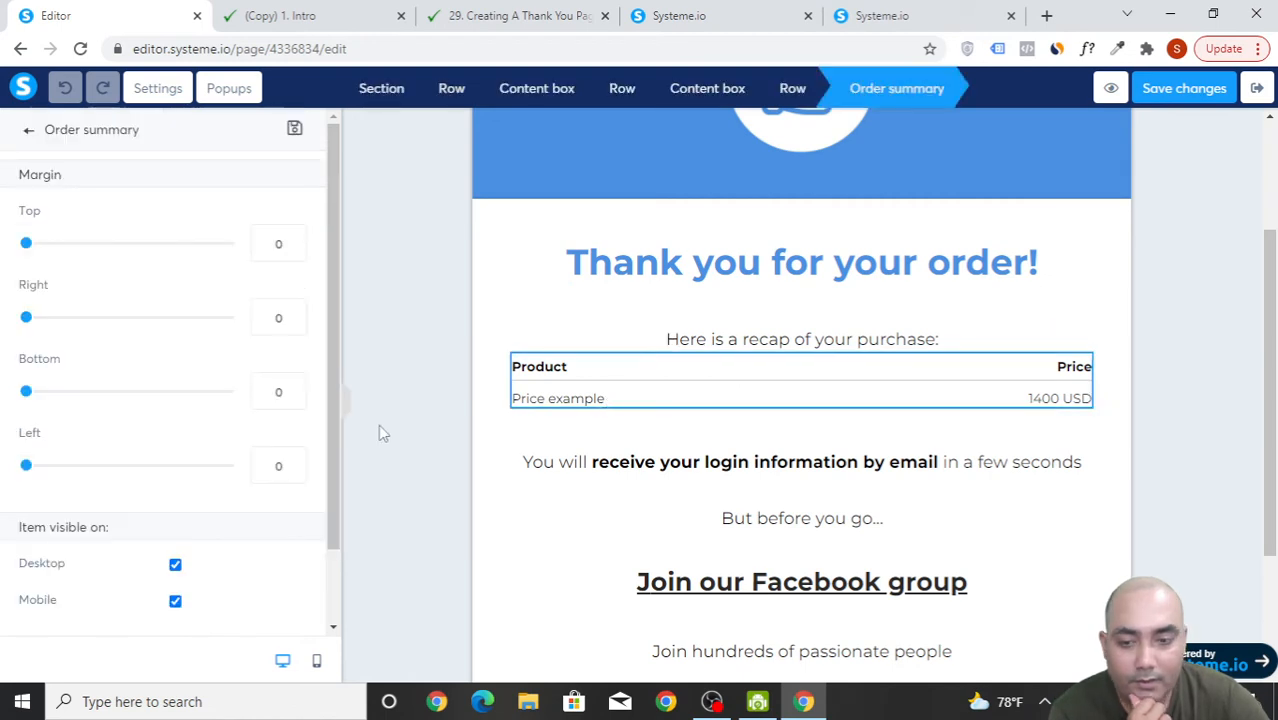
scroll(157, 437, down, 1)
scroll(180, 452, up, 1)
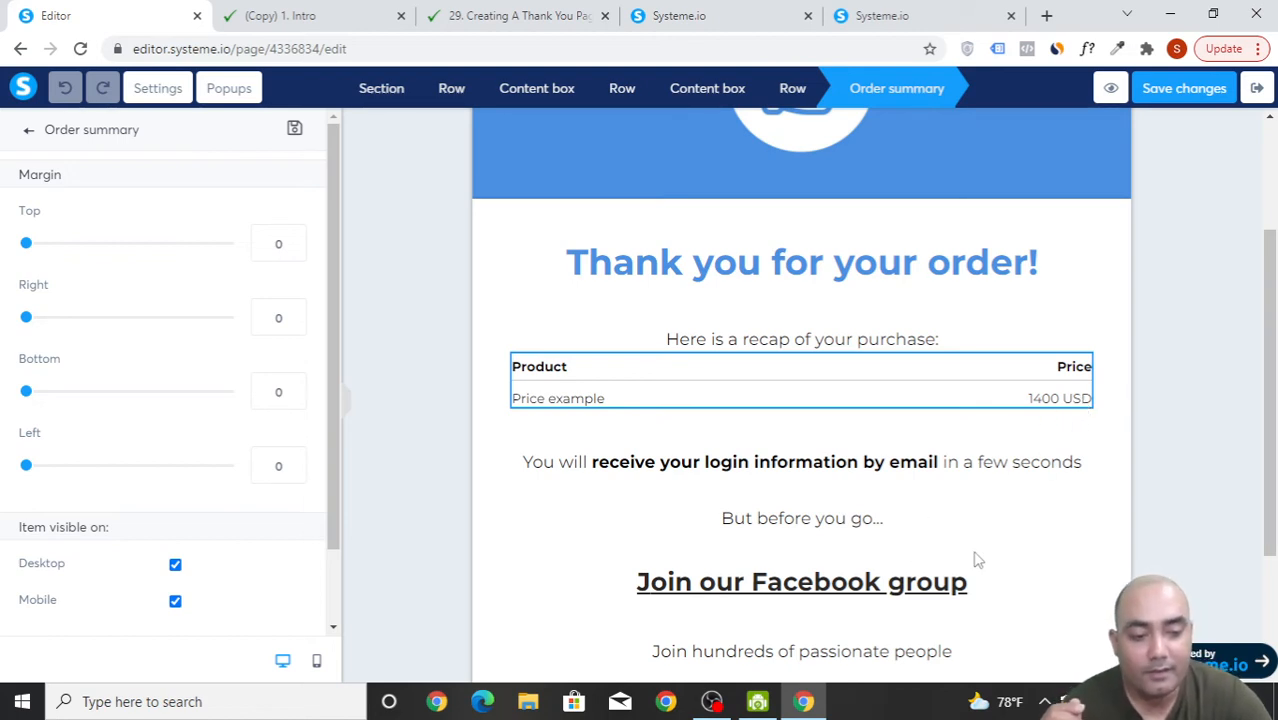
- Replace the "Join our Facebook group" headline text with "Watch This Video"
click(847, 592)
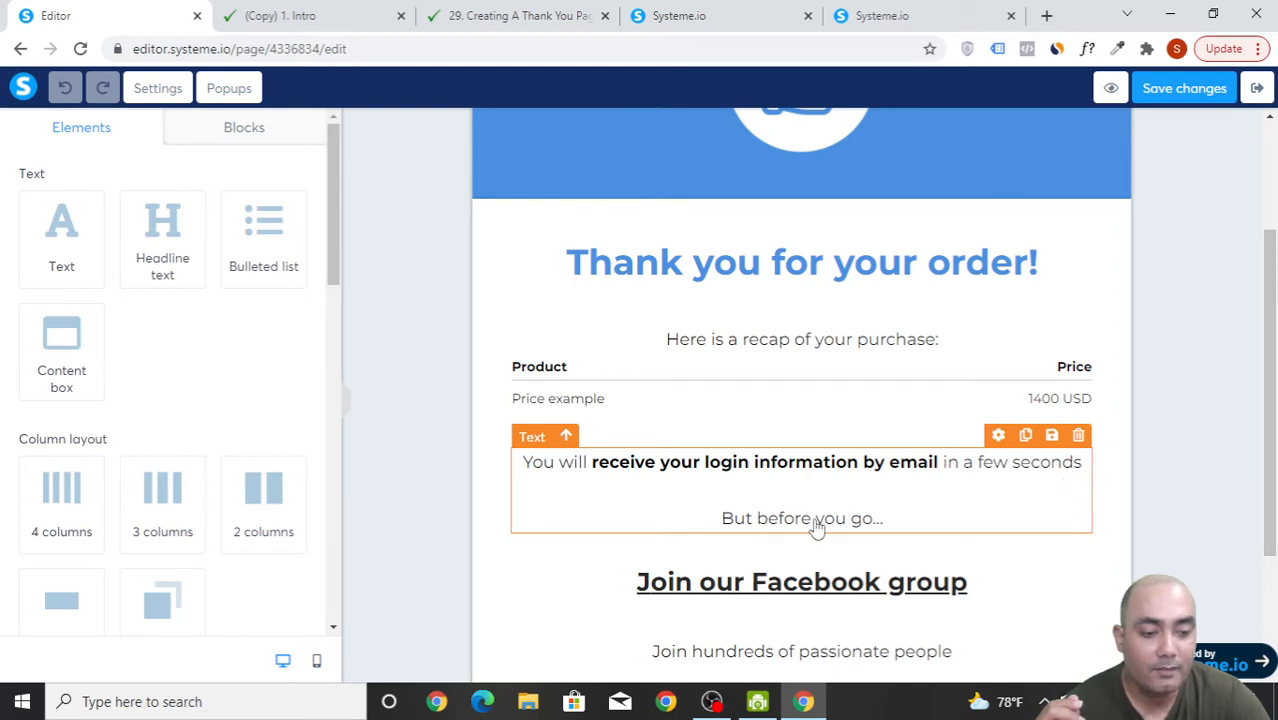
click(882, 597)
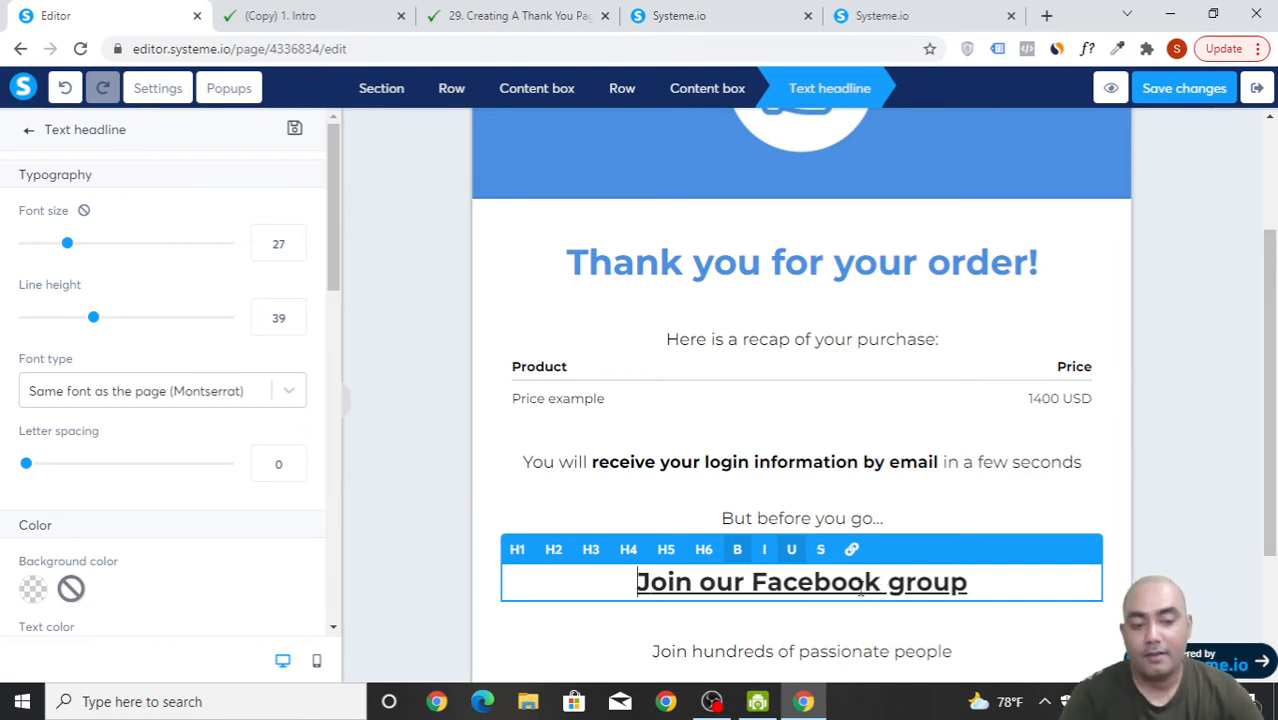
triple_click(860, 588)
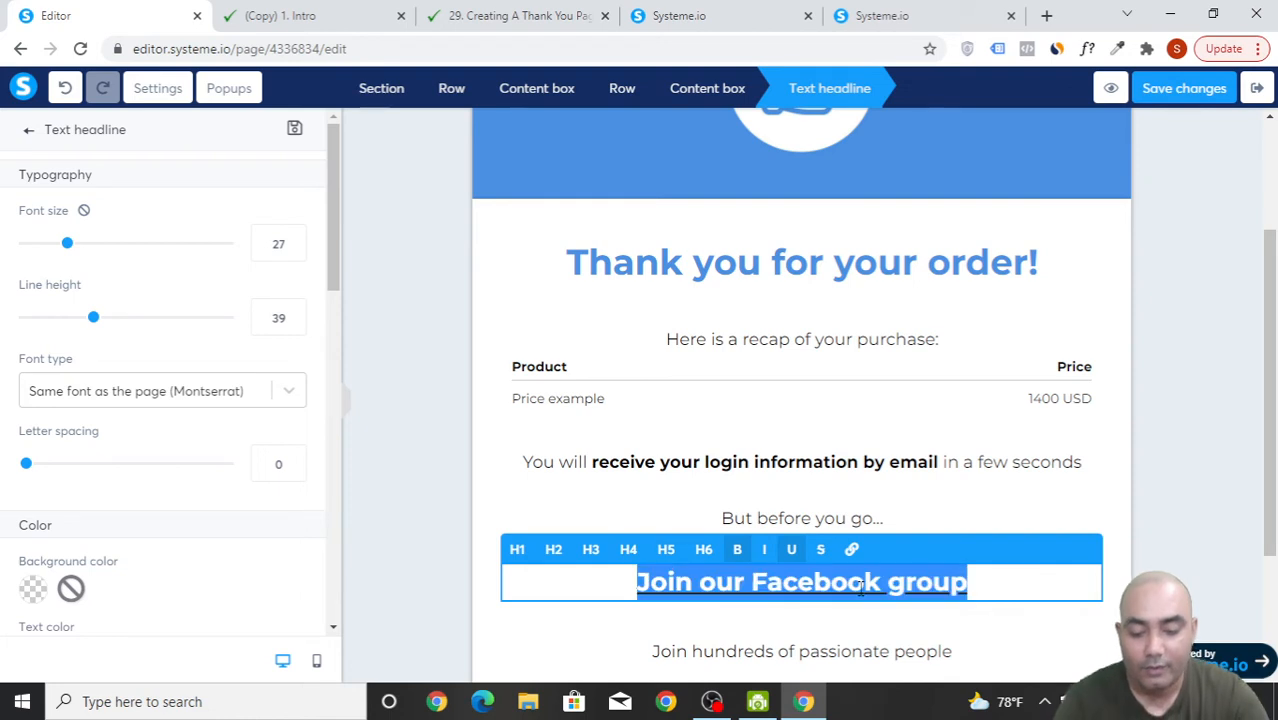
text(Watch )
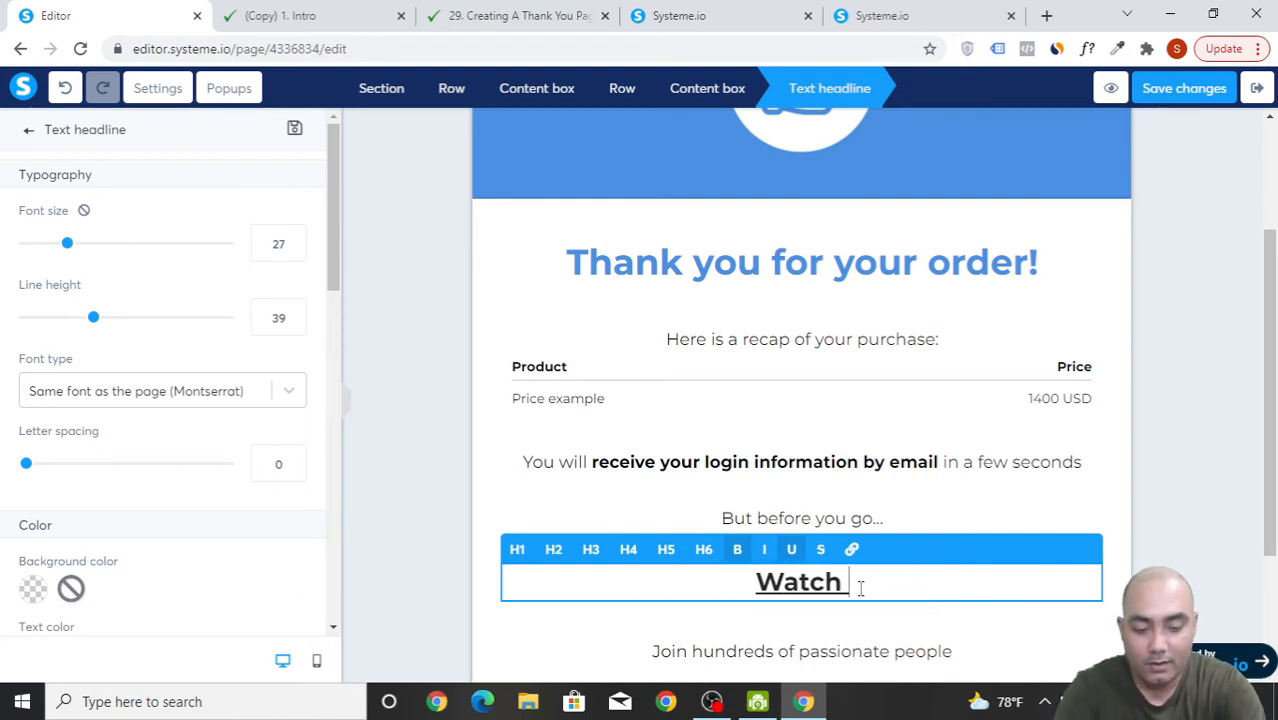
text(Ths Video)
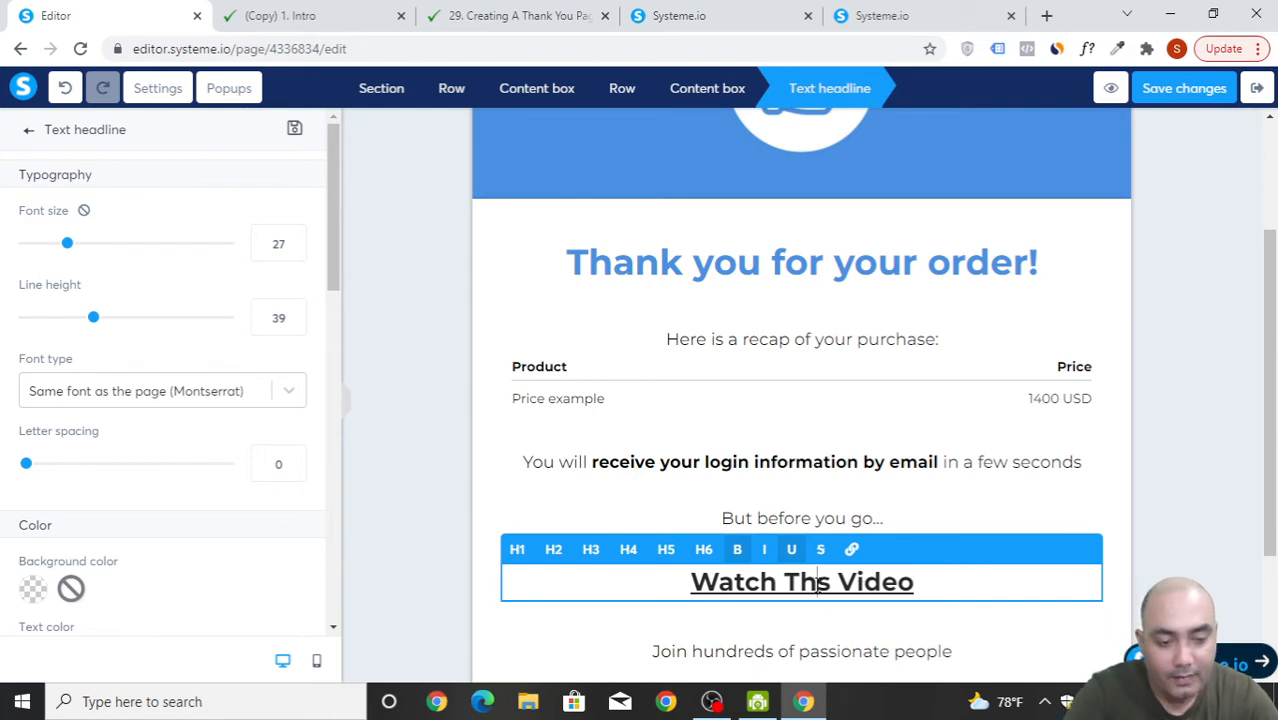
click(818, 588)
text(i)
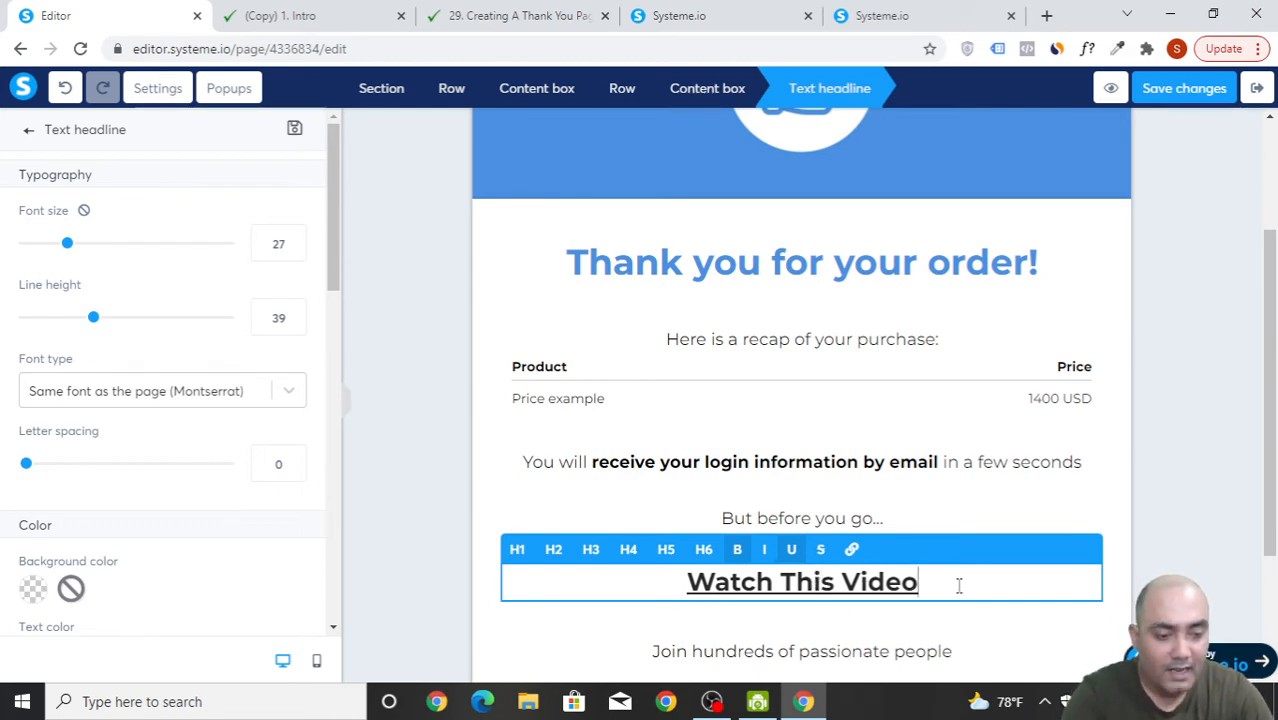
- Link the whole "Watch This Video" headline to google.com and save the page's changes
drag(958, 586, 684, 574)
click(851, 549)
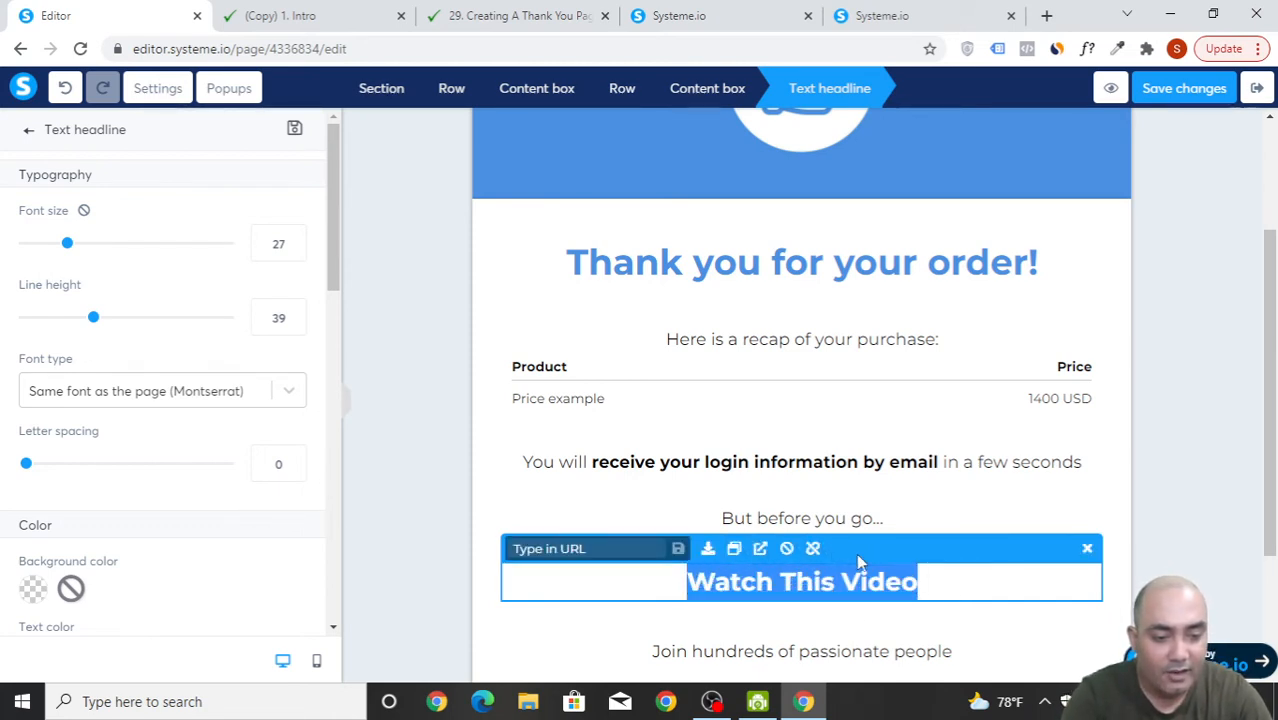
click(582, 548)
text(goog)
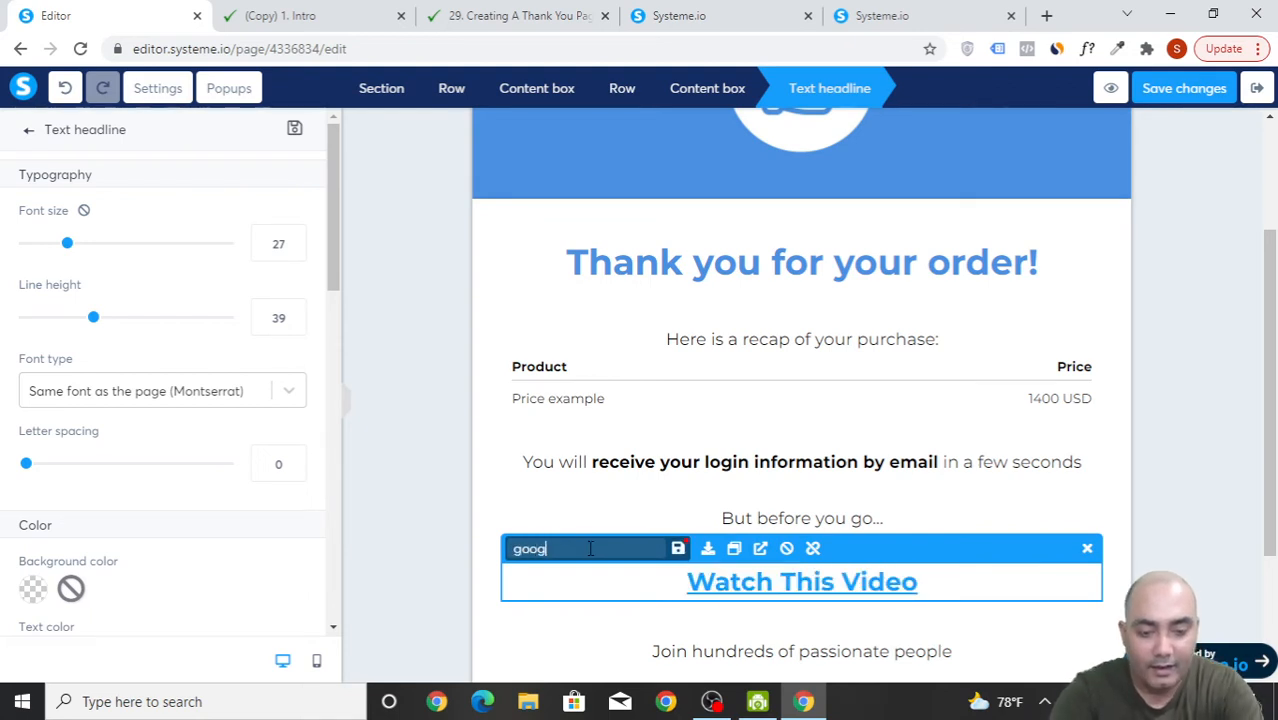
text(le.com)
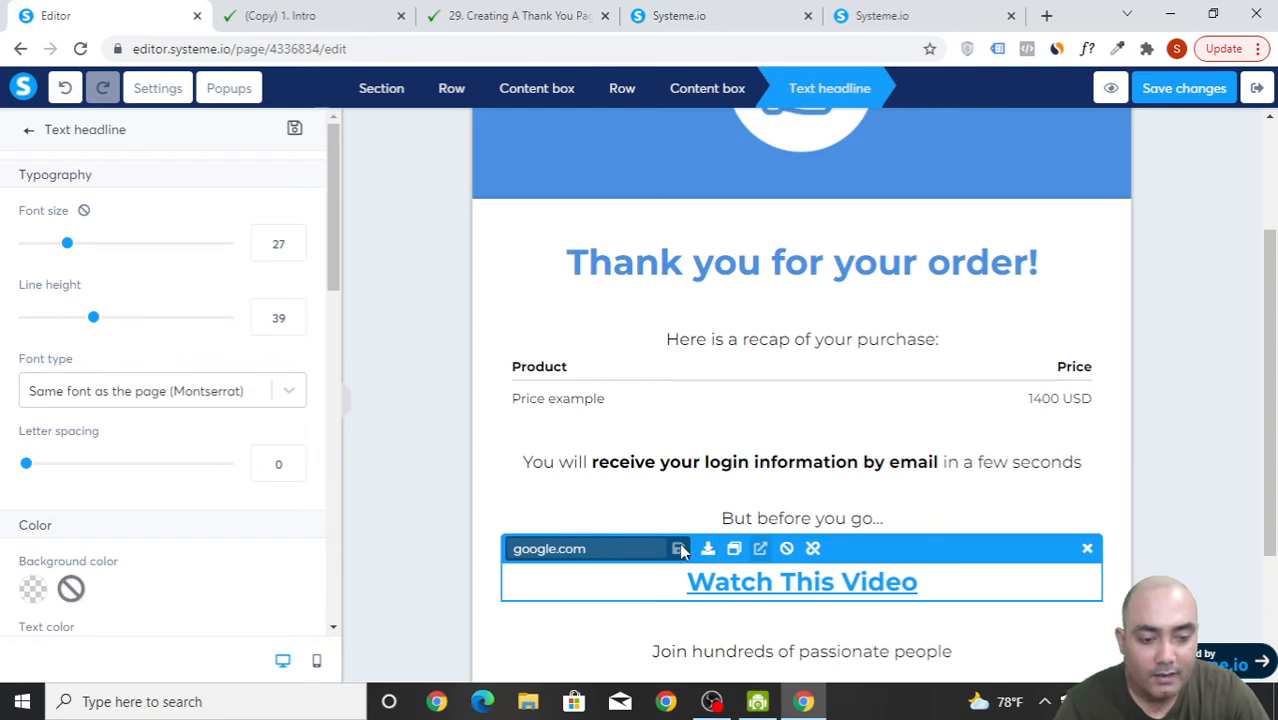
click(1133, 557)
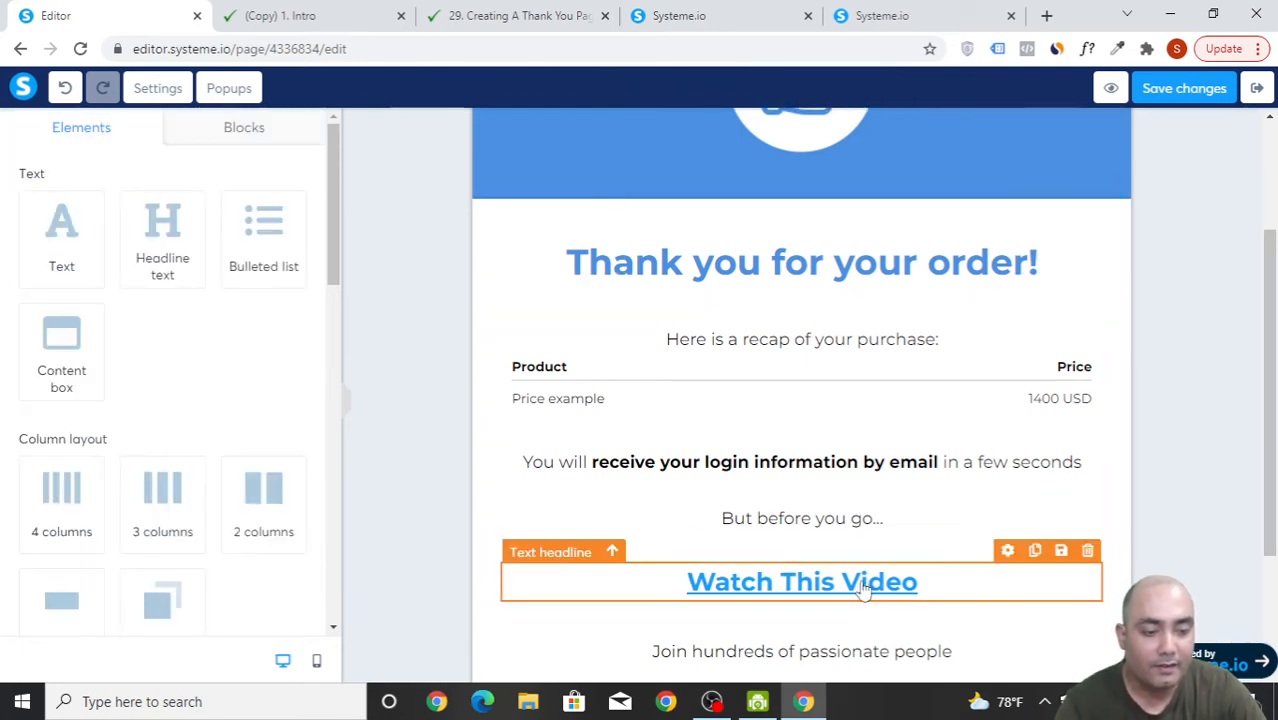
scroll(862, 590, down, 2)
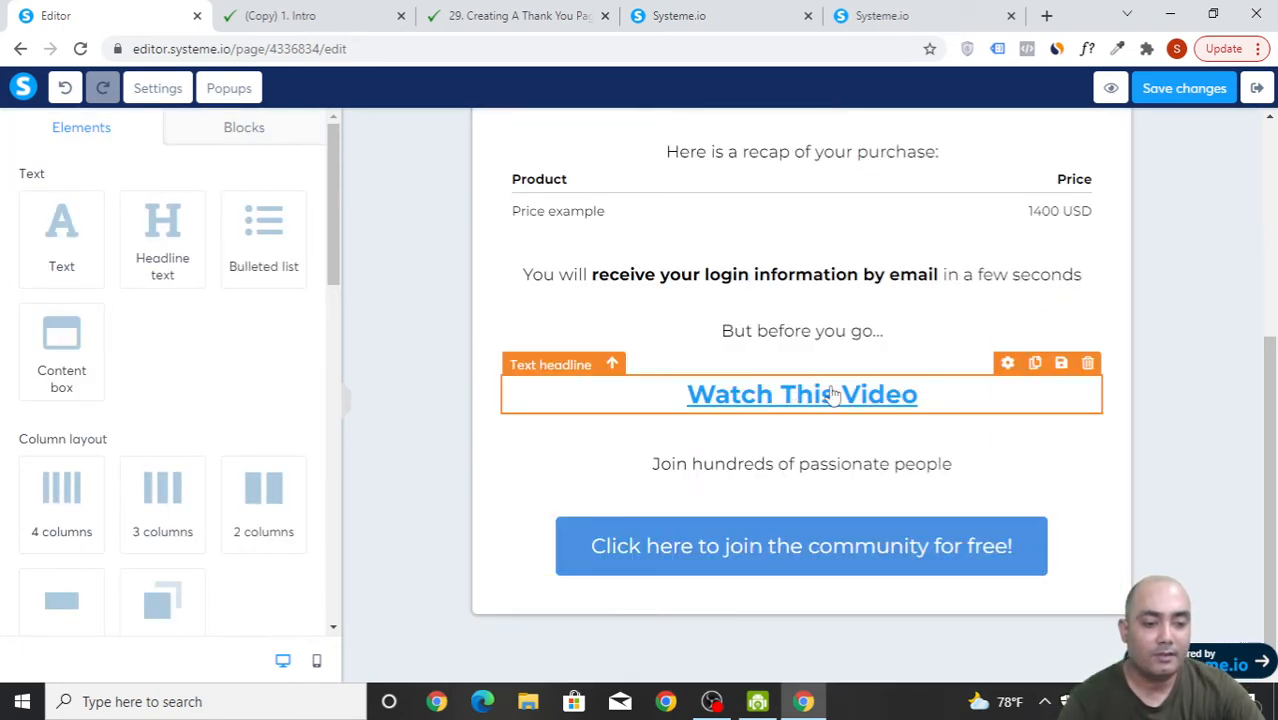
click(1188, 92)
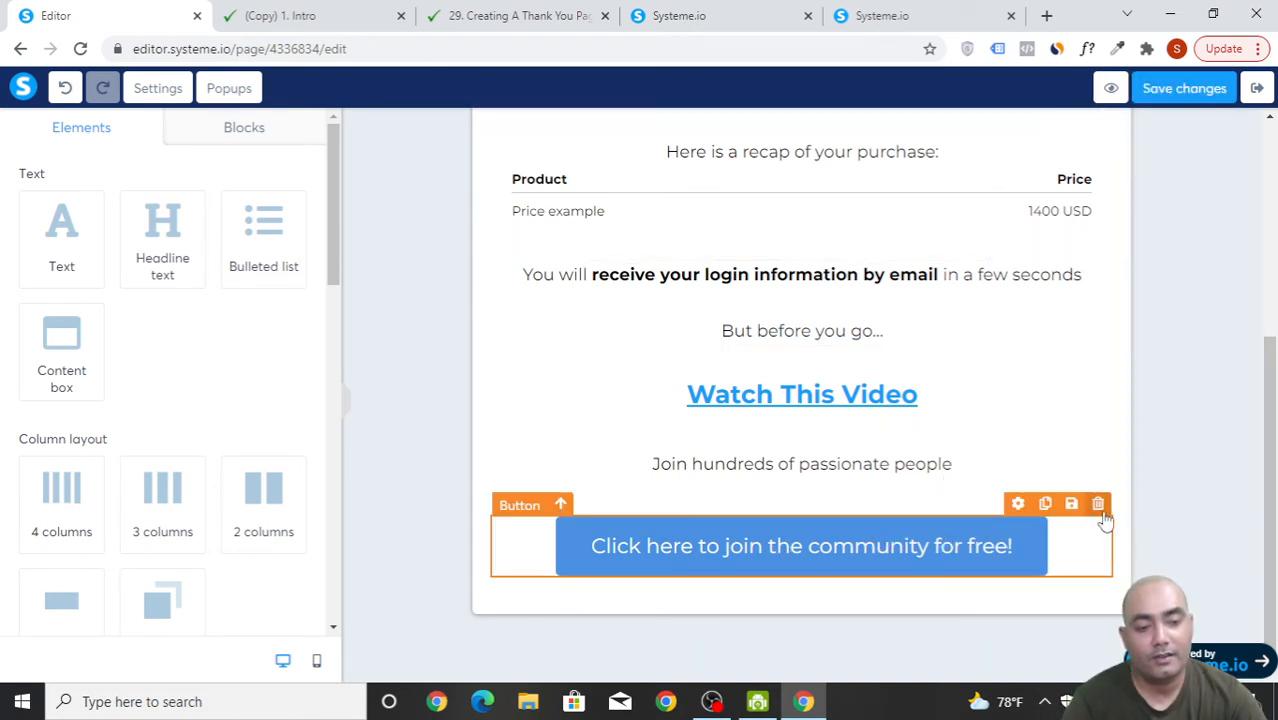
- Set the "Click here to join the community for free!" button's URL to google.com and make it open in a new window
click(1020, 505)
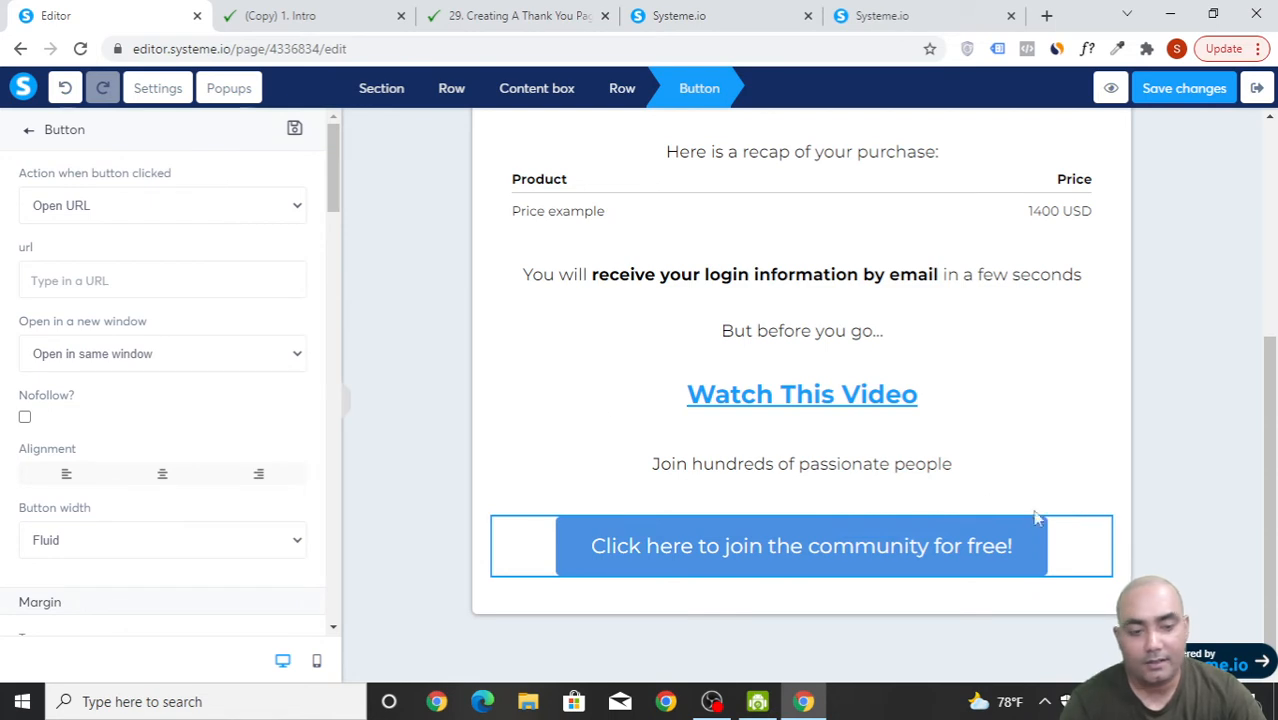
scroll(128, 362, down, 2)
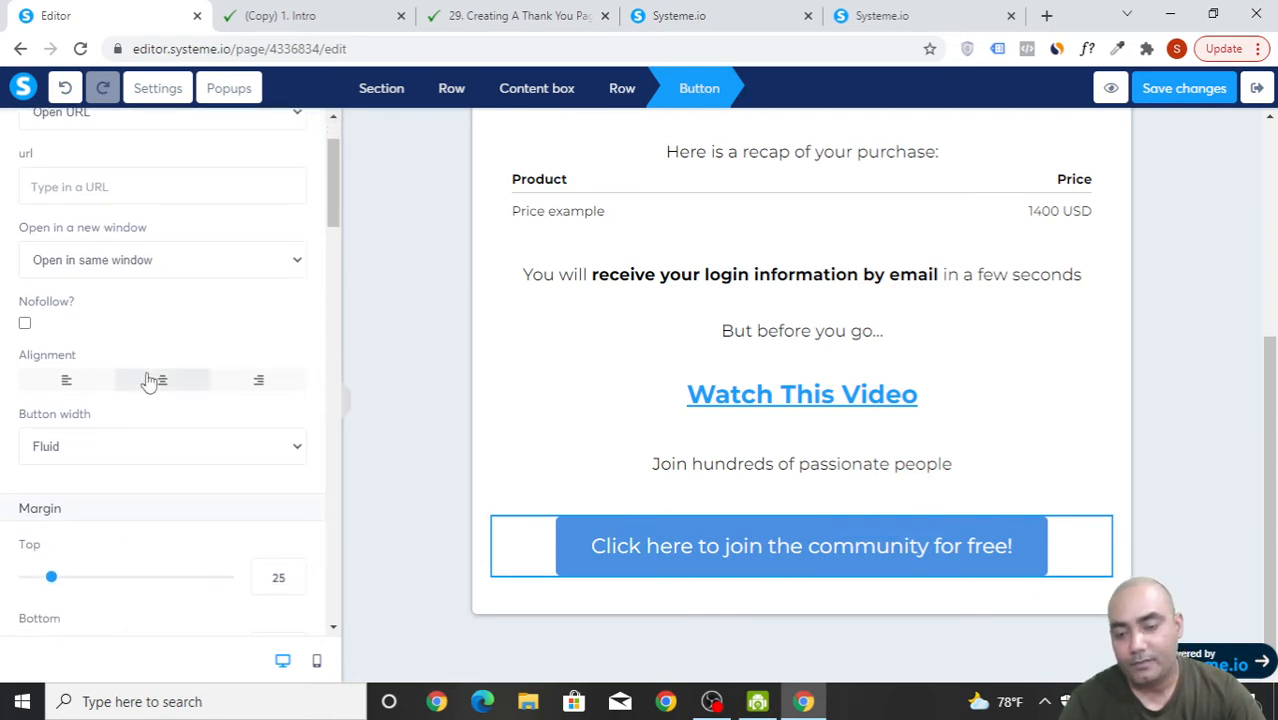
scroll(150, 380, up, 2)
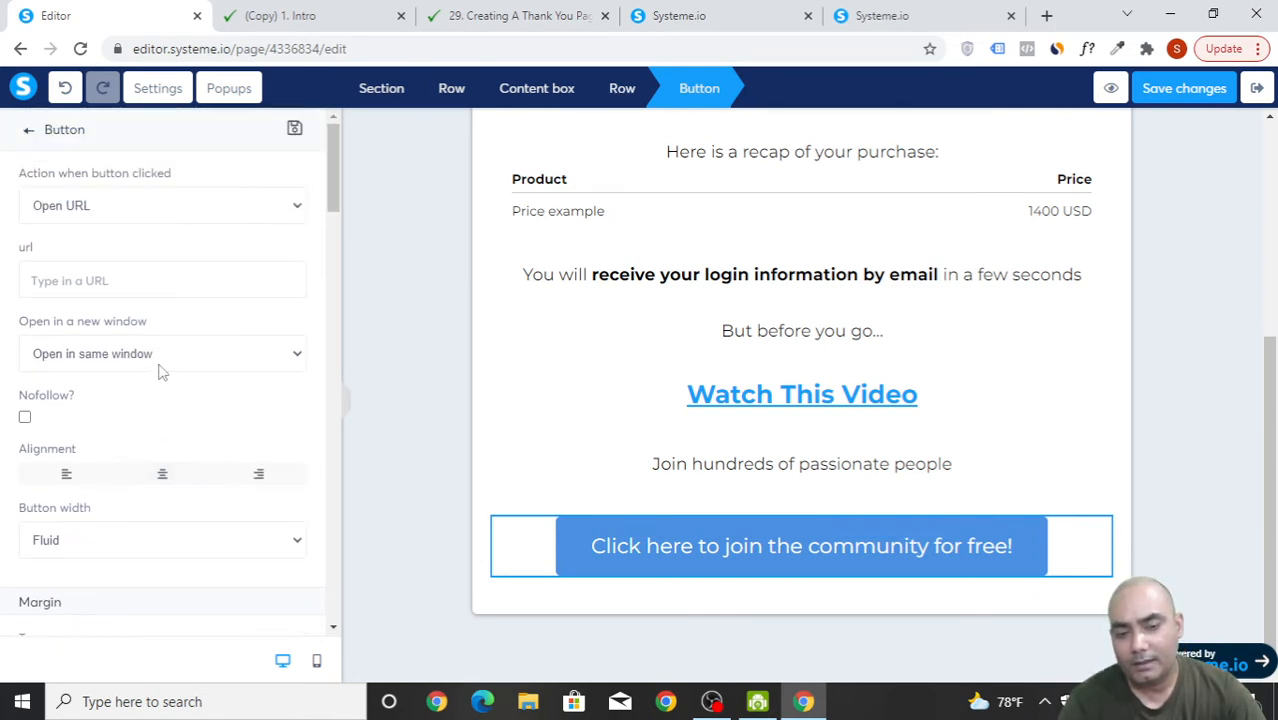
click(115, 281)
text(googl)
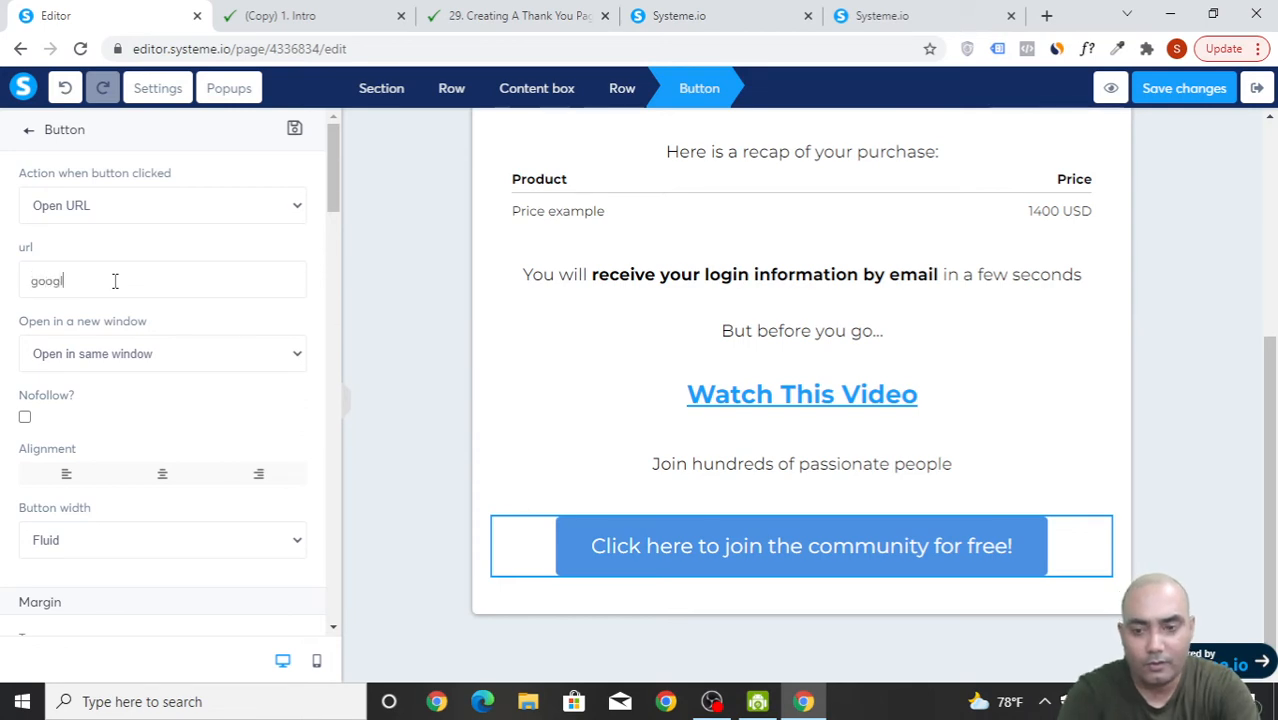
text(e.cp)
key(BackSpace)
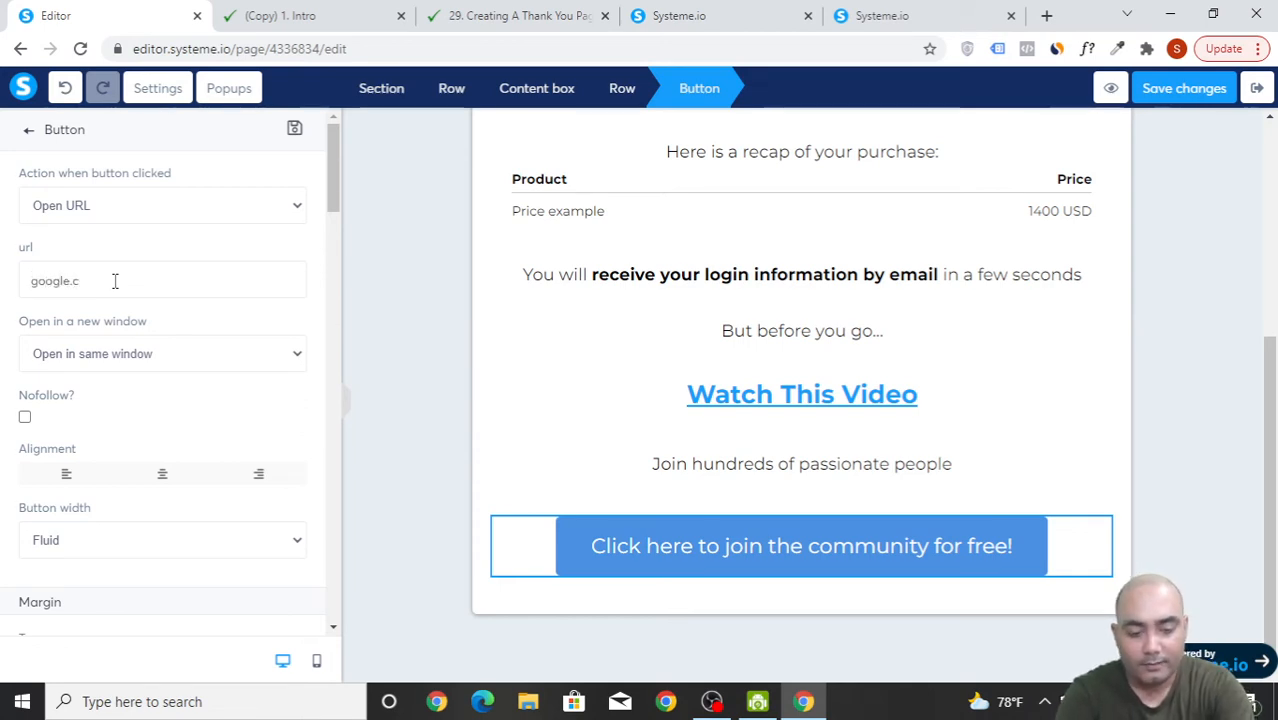
text(om)
click(143, 356)
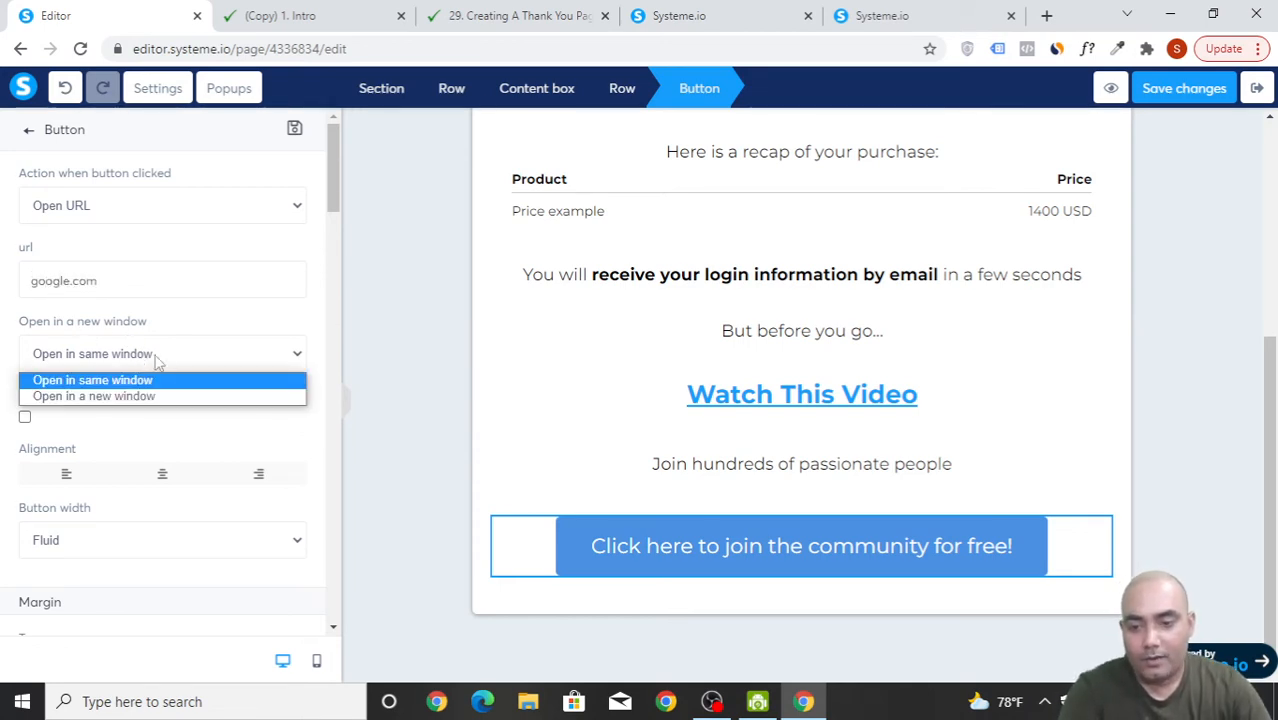
click(168, 396)
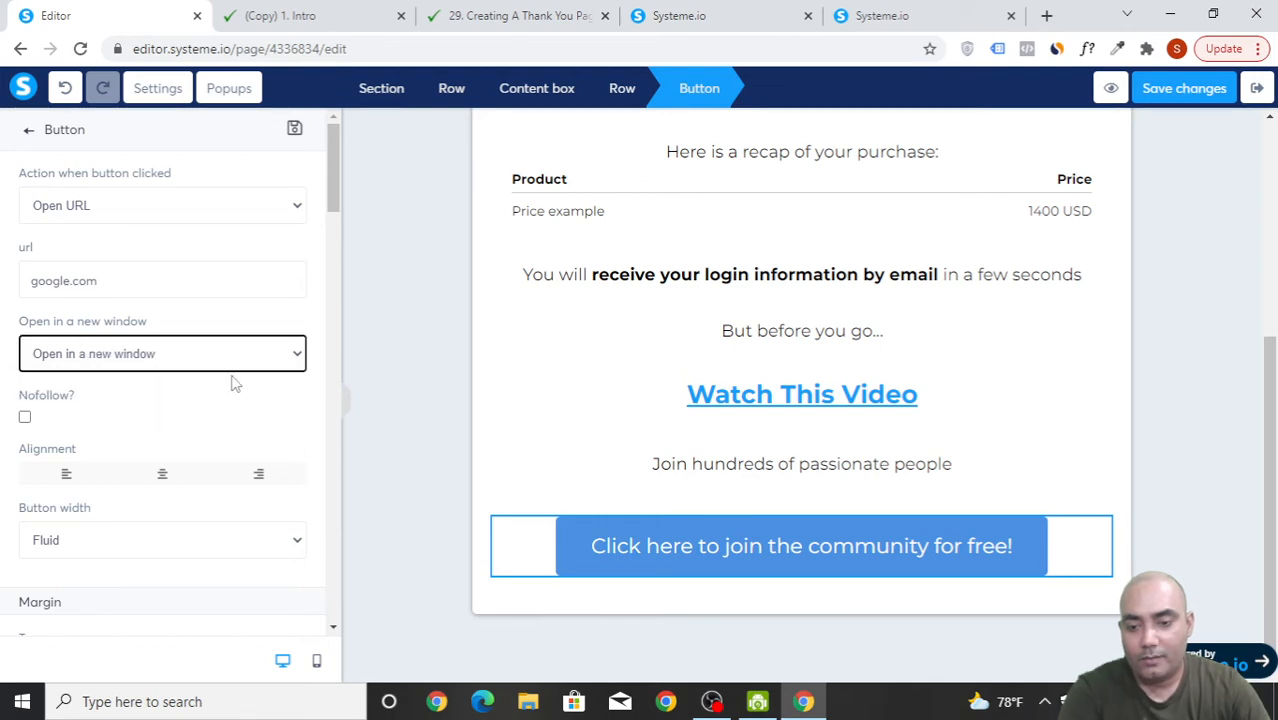
- Review the button's margin and typography settings, save the thank-you page and exit to the funnel's steps
scroll(235, 420, down, 3)
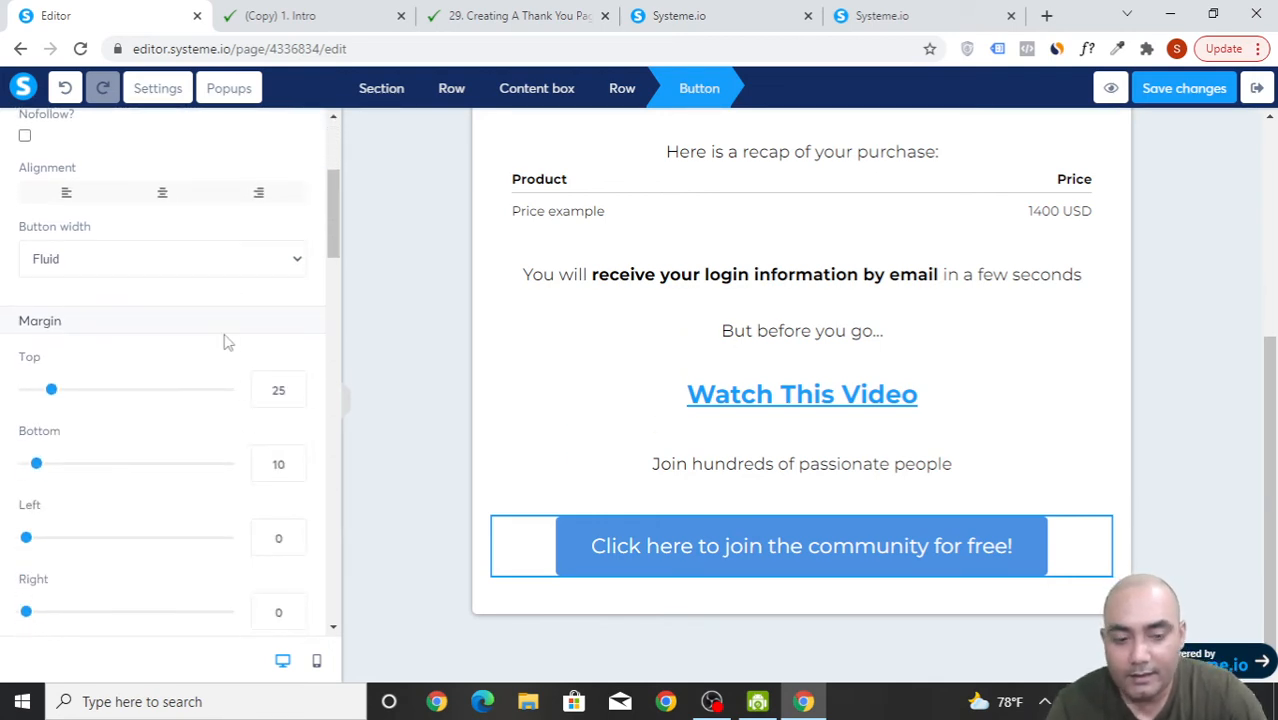
scroll(235, 390, down, 6)
scroll(240, 405, up, 1)
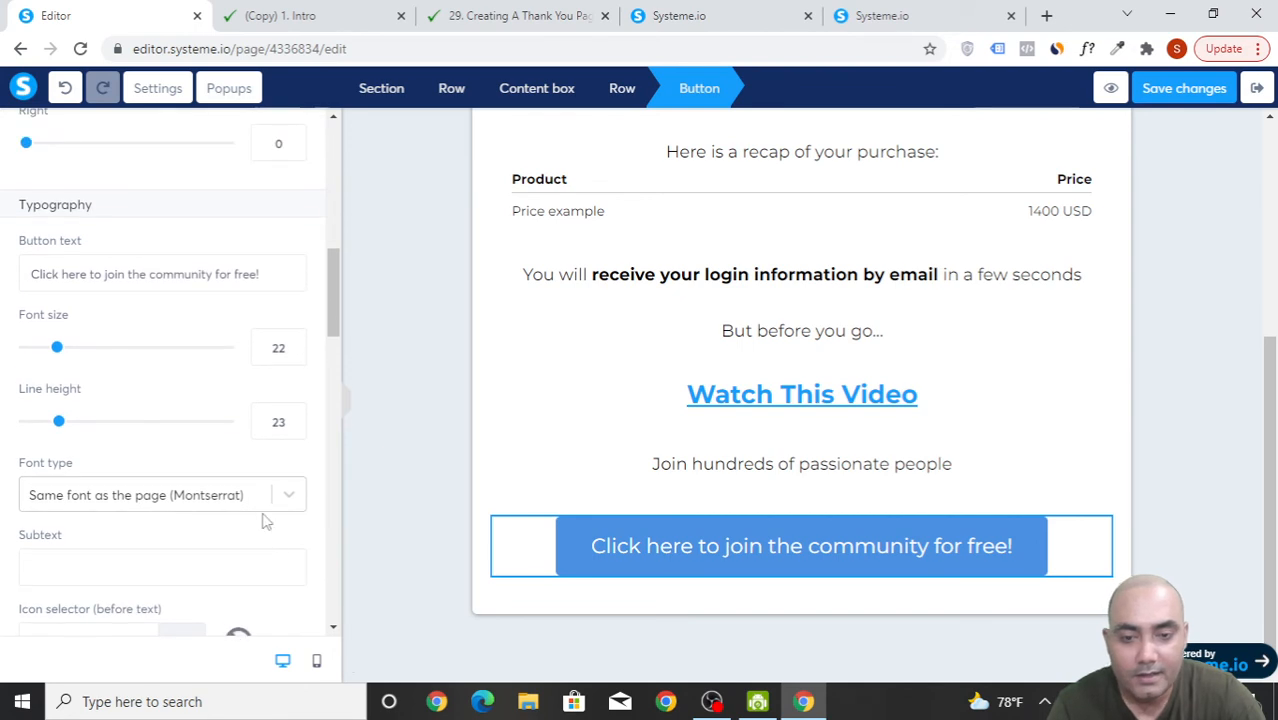
scroll(268, 510, up, 8)
click(1184, 90)
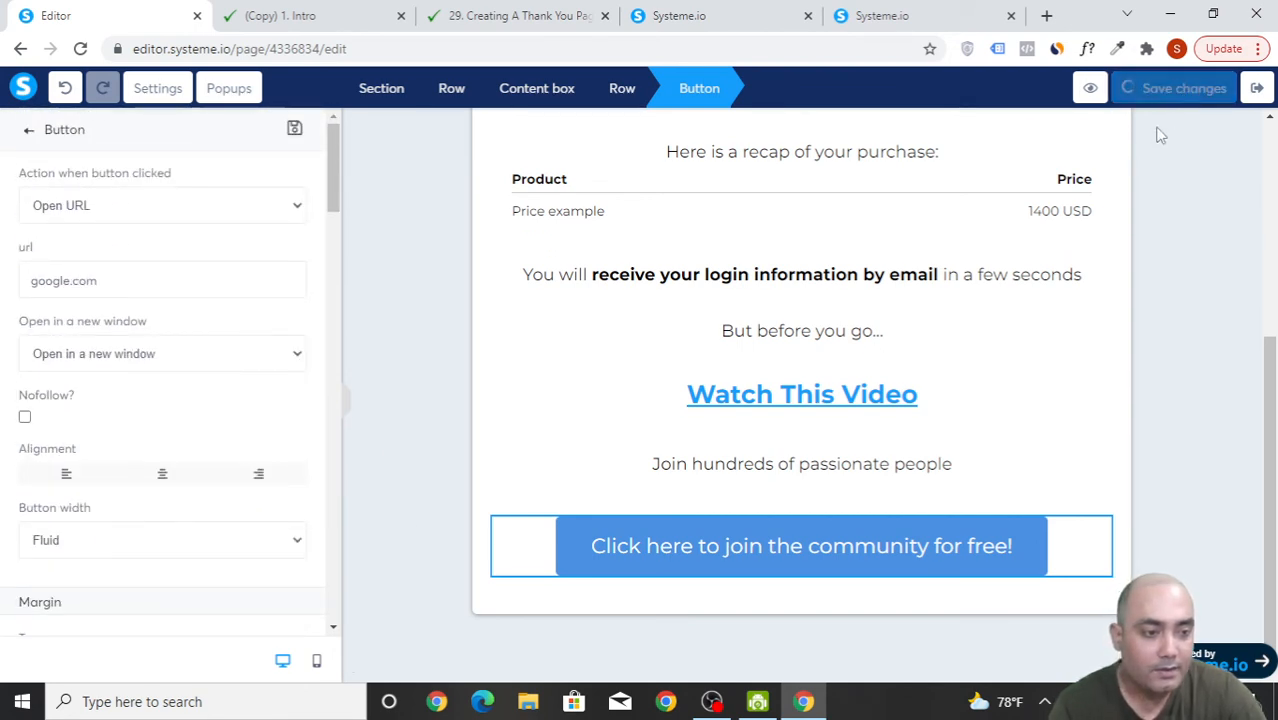
click(1200, 378)
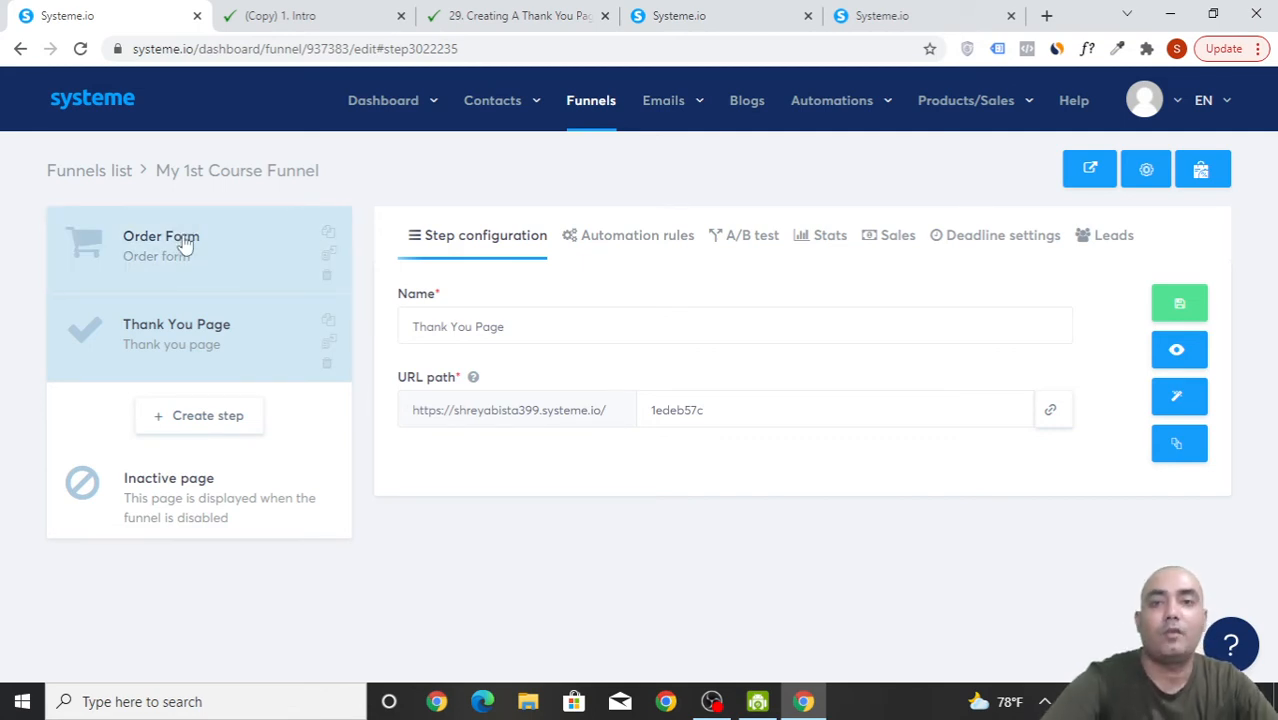
- Create a Sales page step named "My 1st Course Sales Page" and place it before the Order Form in the funnel
click(218, 432)
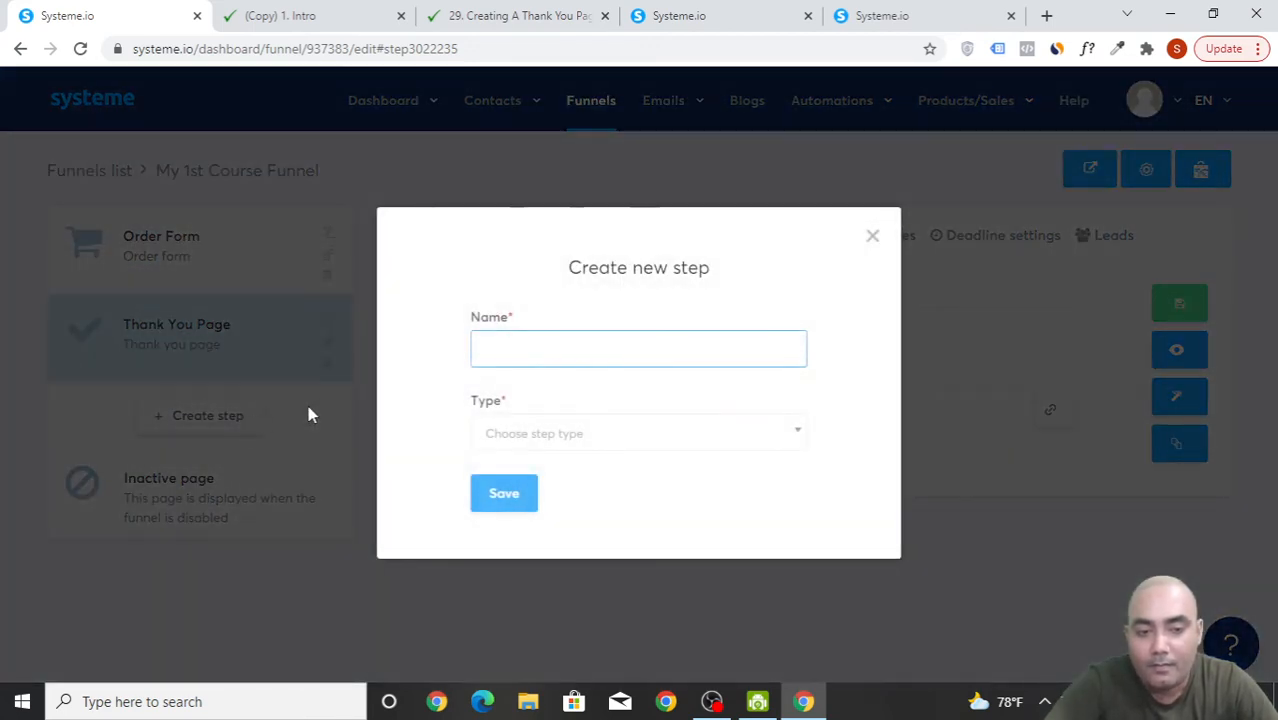
click(506, 348)
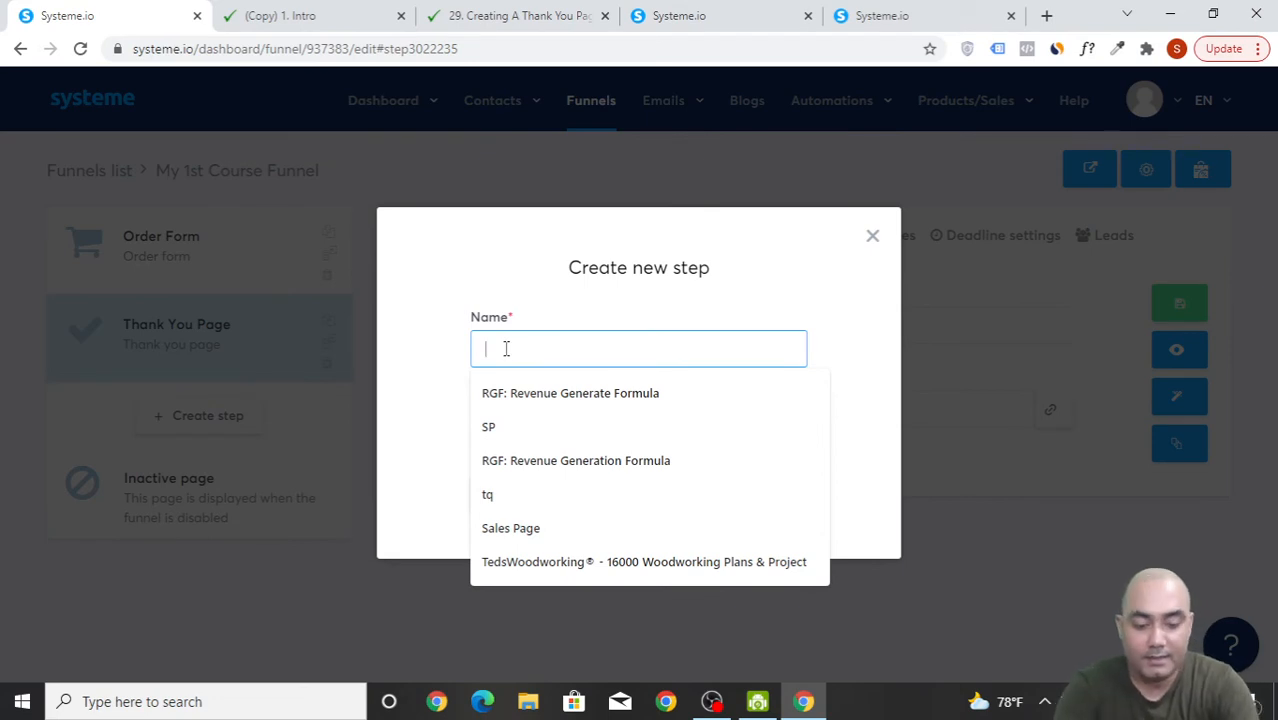
text(My)
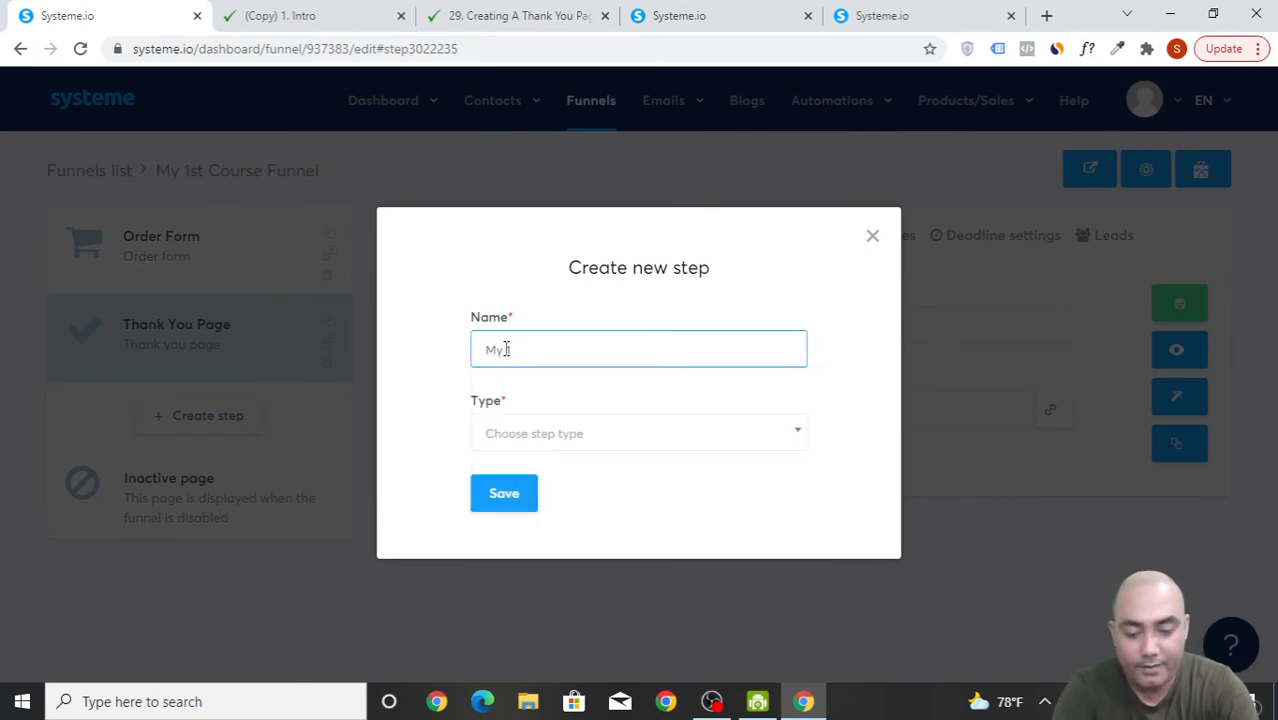
text( 1st Course Sales Page)
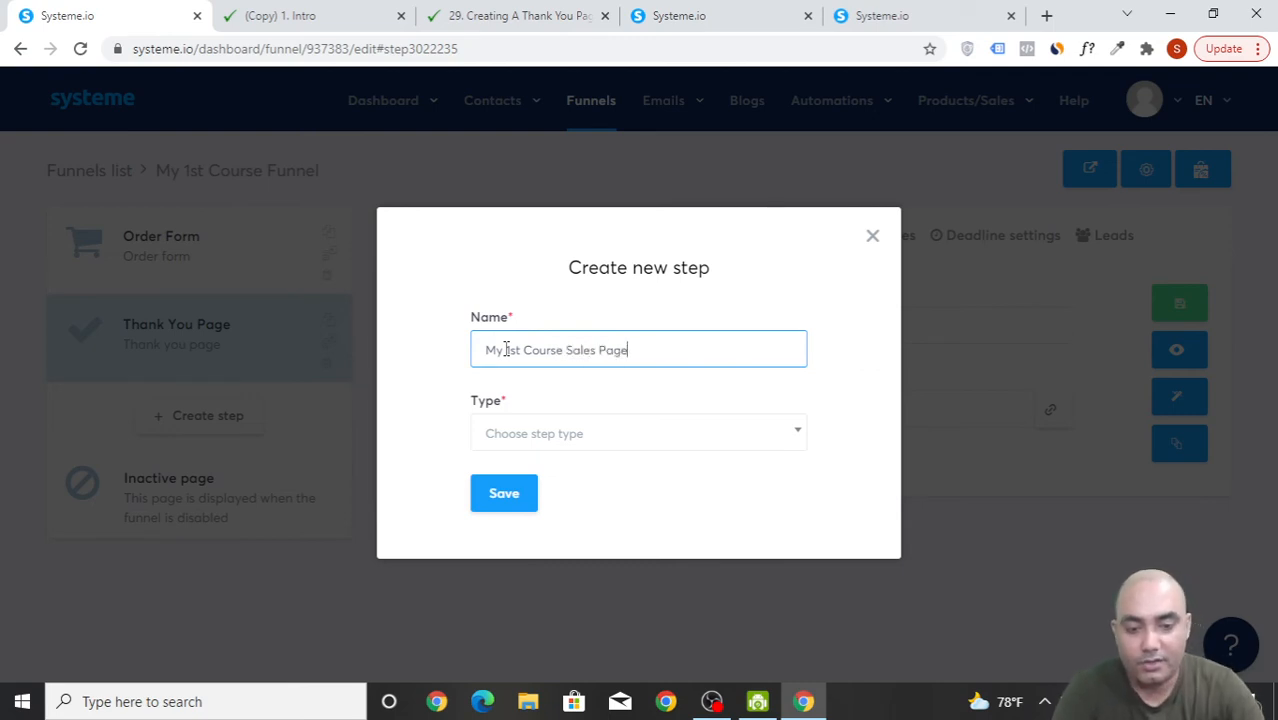
click(628, 449)
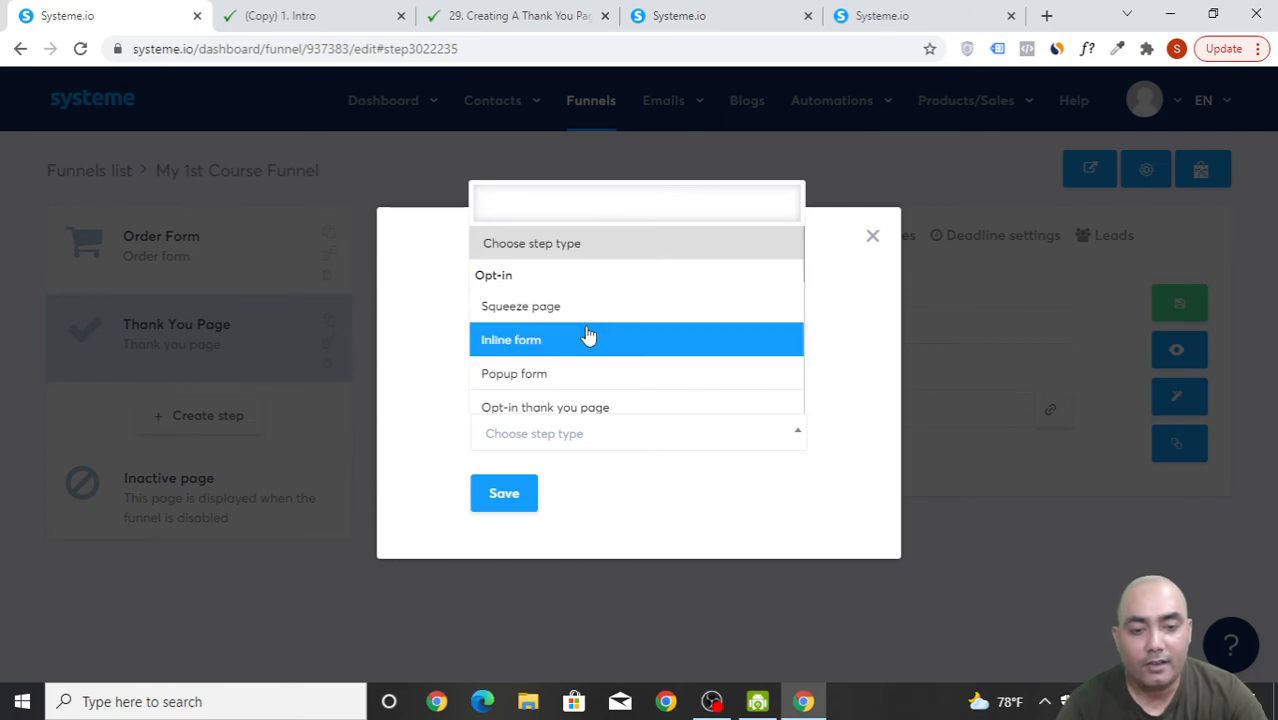
scroll(588, 336, down, 2)
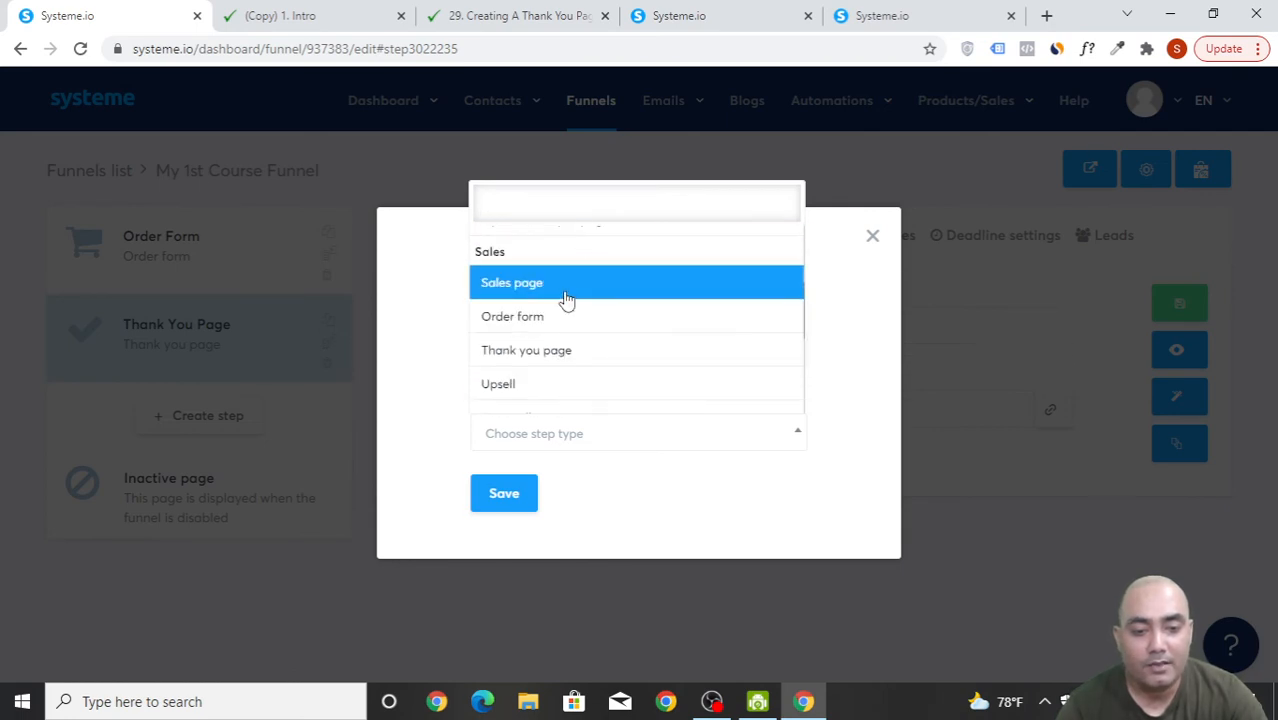
click(565, 299)
click(512, 496)
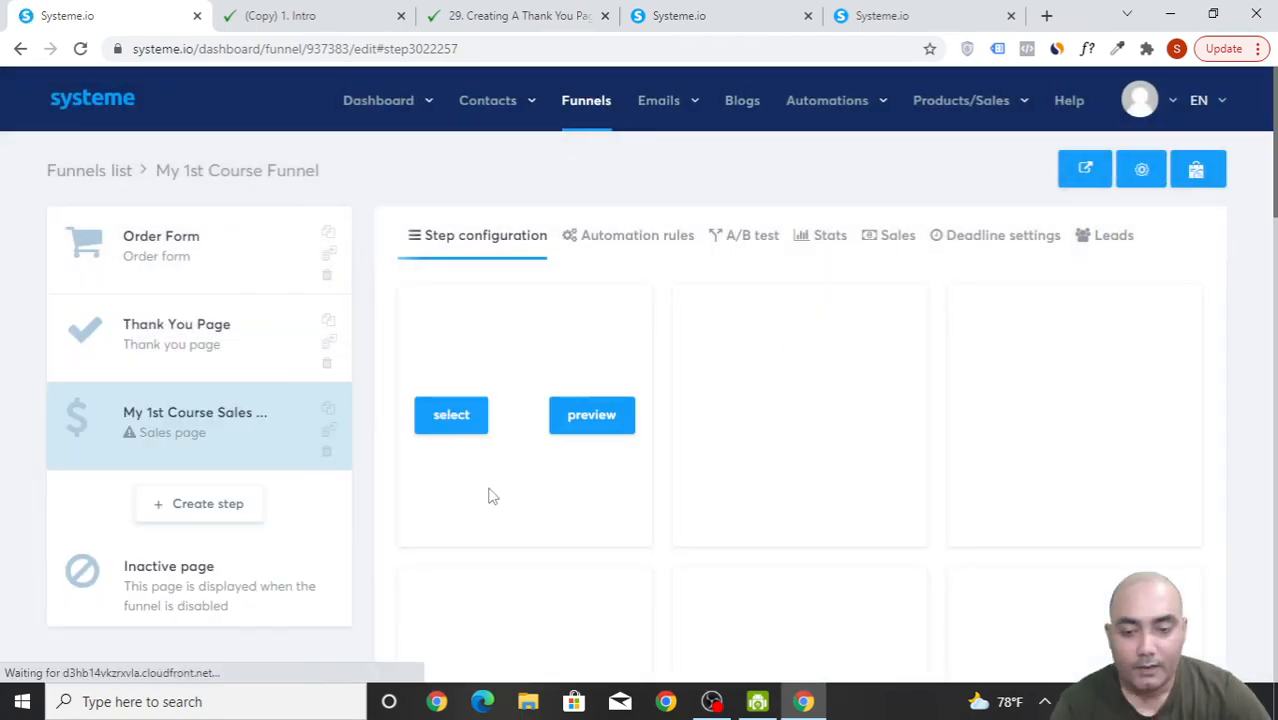
drag(208, 428, 208, 250)
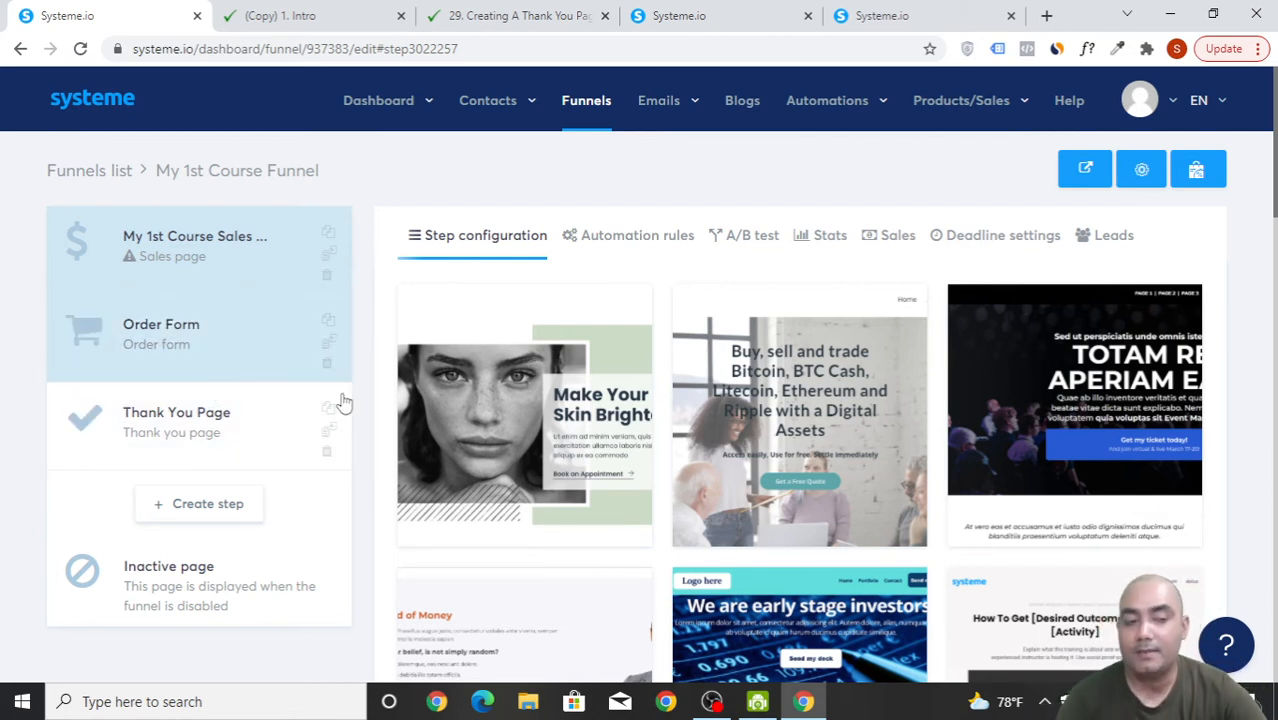
- Select the "Why most of what you read about content marketing is untrue and misleading..." template for the sales page and open it for editing
scroll(1120, 484, down, 1)
scroll(1120, 484, down, 6)
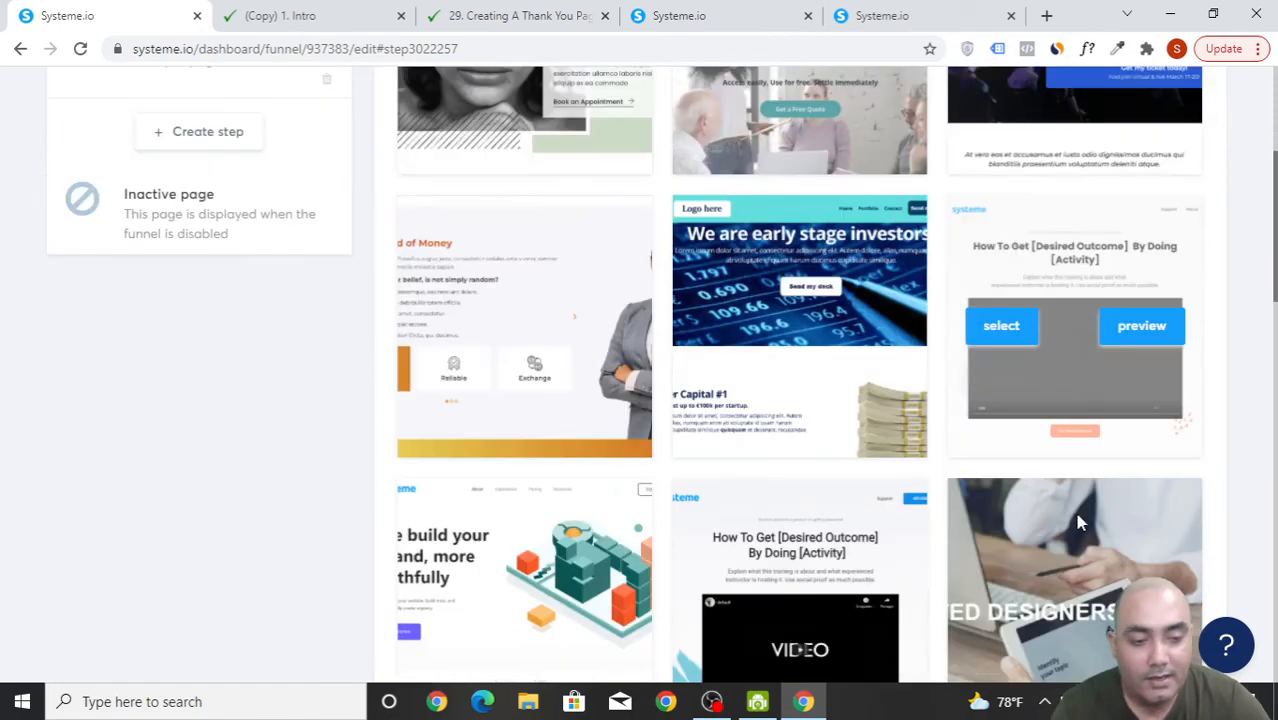
scroll(1078, 540, down, 2)
scroll(1080, 538, down, 8)
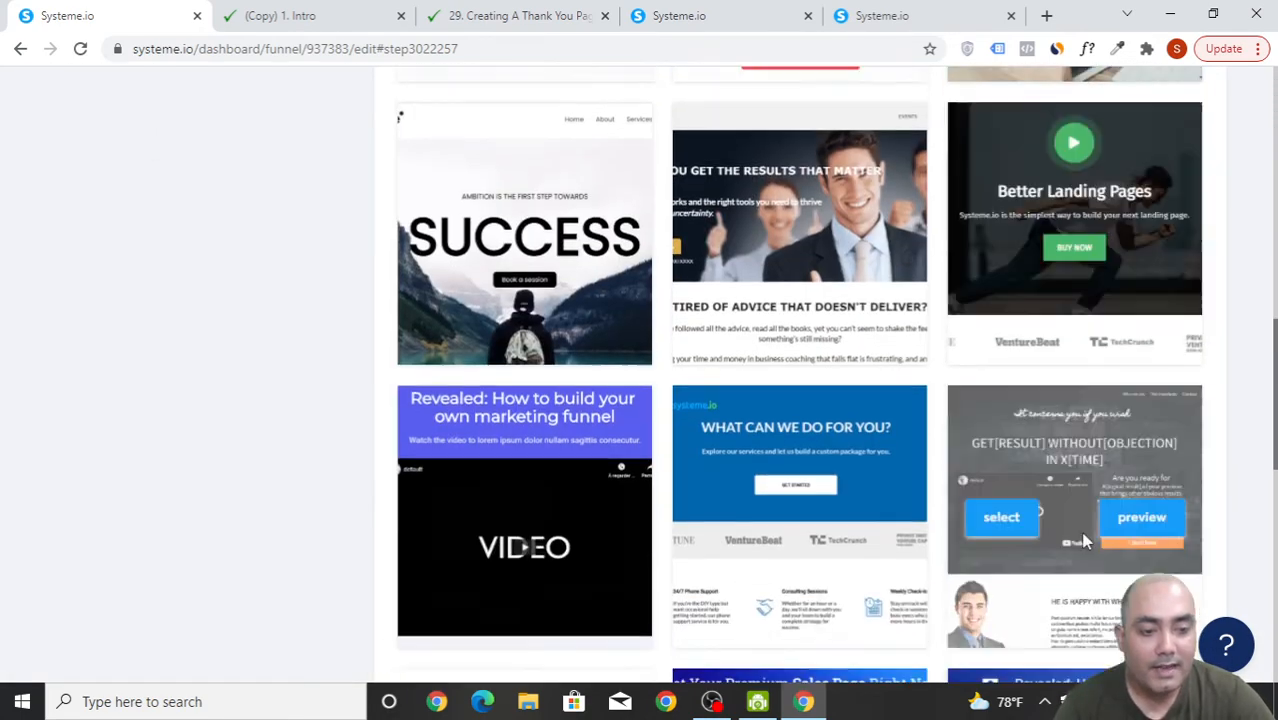
scroll(1107, 544, down, 2)
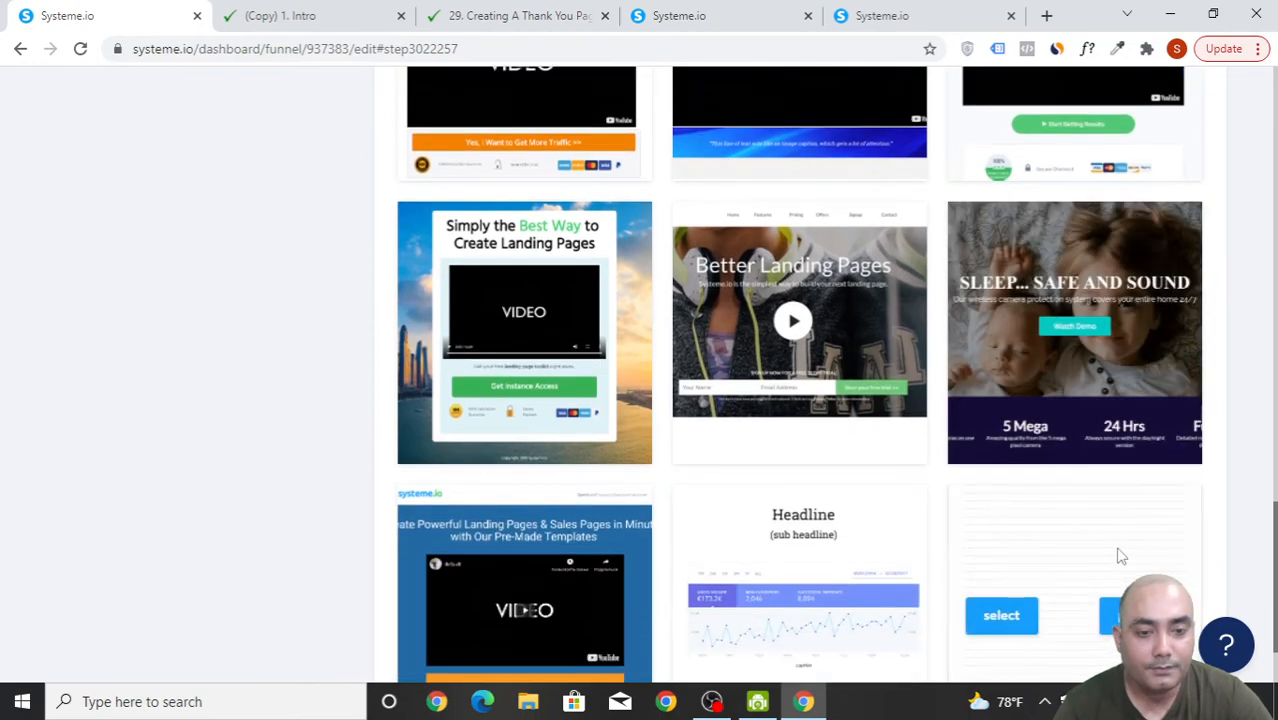
scroll(1116, 552, up, 2)
scroll(1117, 547, down, 3)
scroll(1125, 556, down, 1)
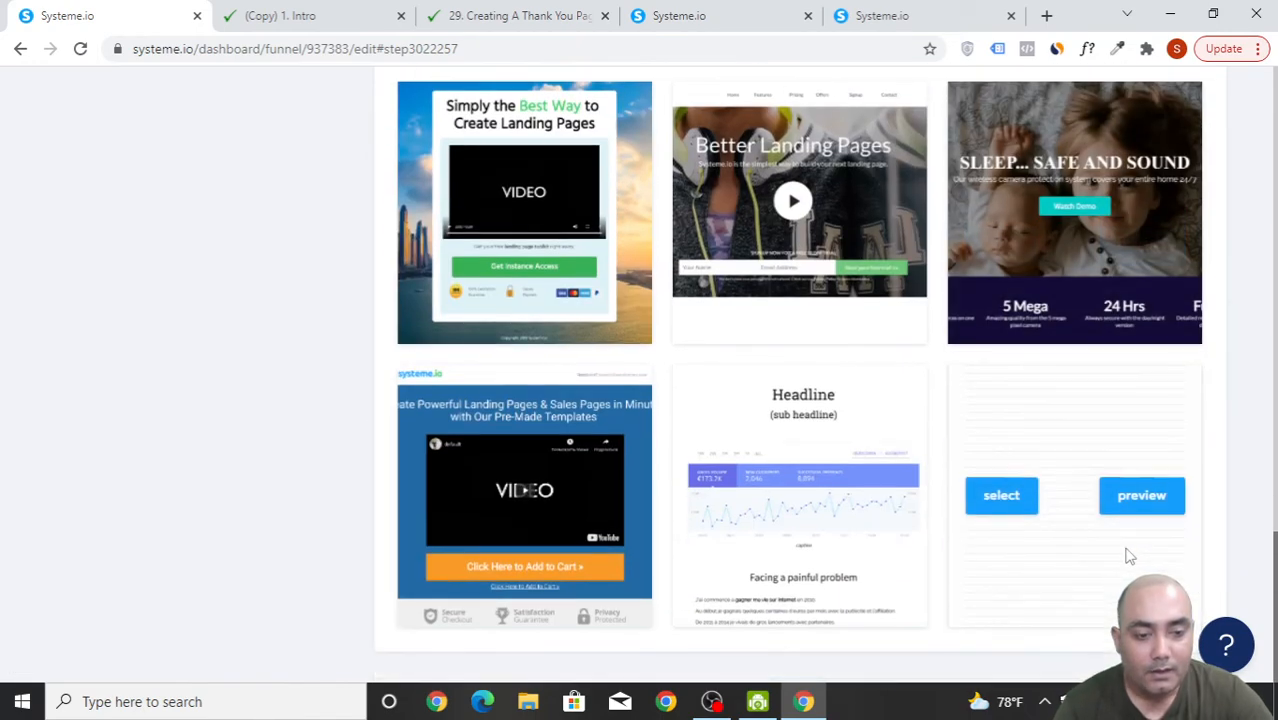
scroll(1131, 555, up, 3)
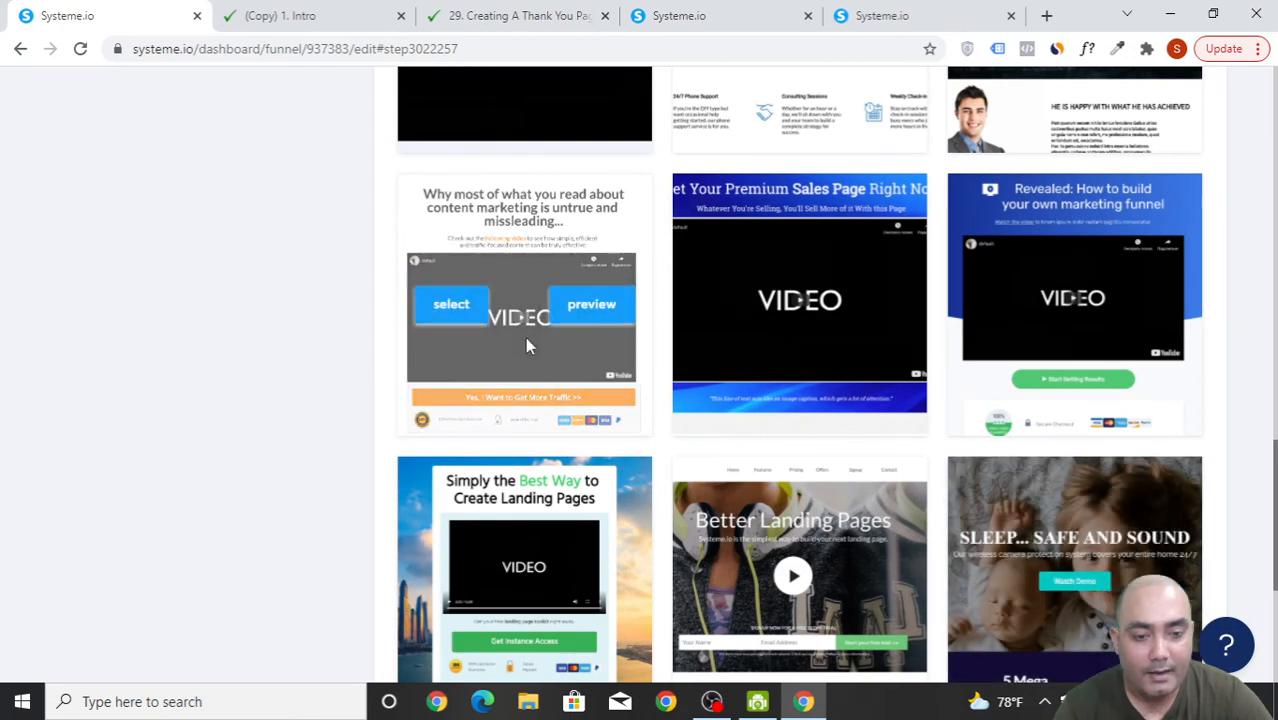
click(476, 316)
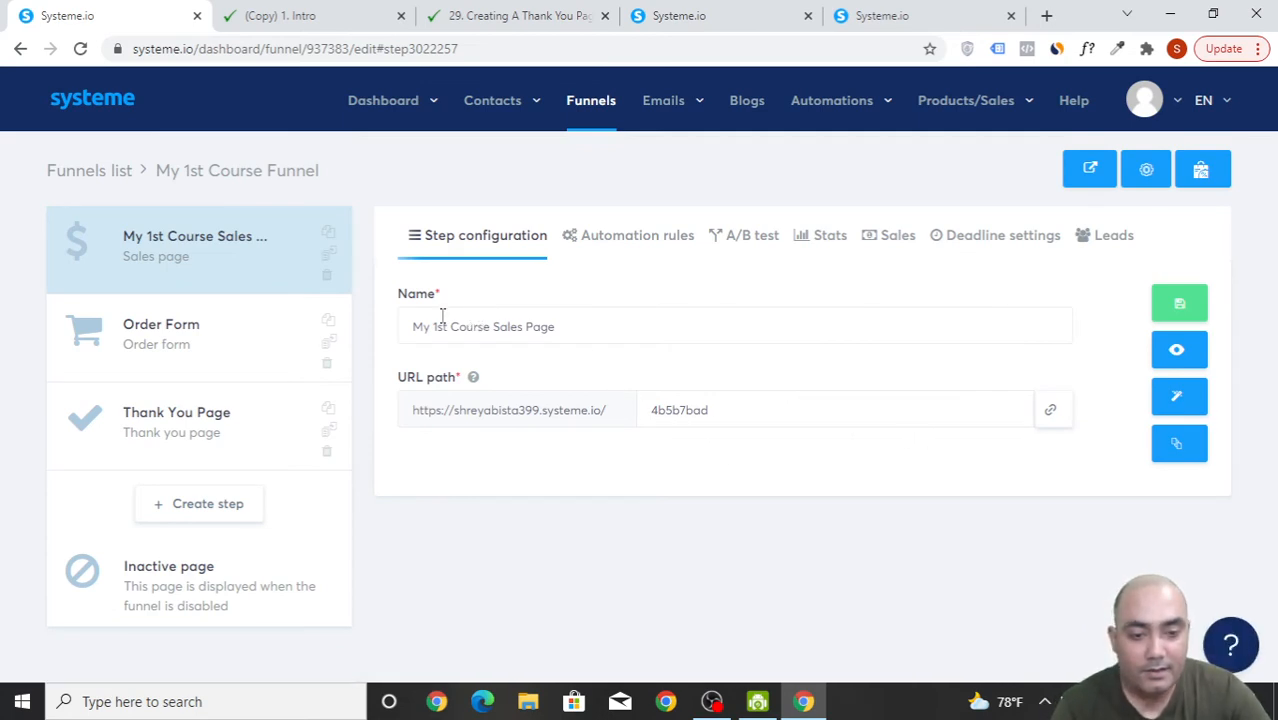
mouse_move(574, 320)
mouse_down()
mouse_move(414, 316)
mouse_move(434, 331)
mouse_move(582, 313)
mouse_up()
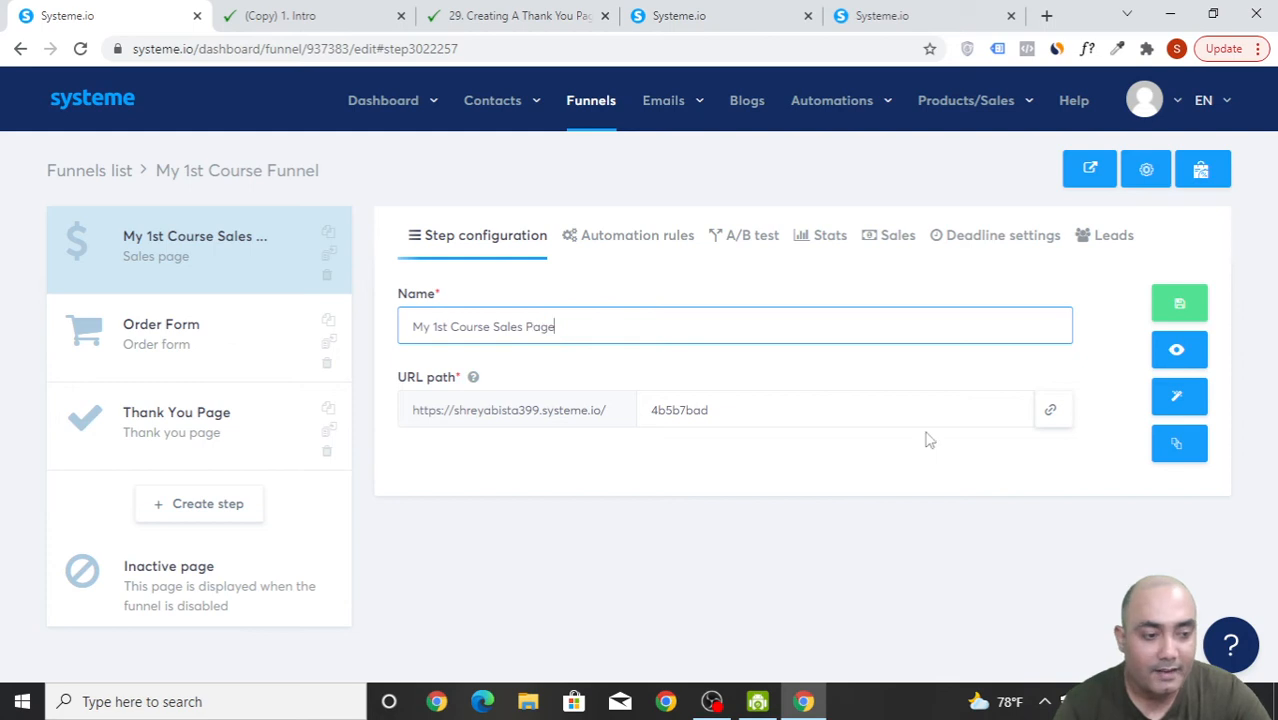
click(1201, 406)
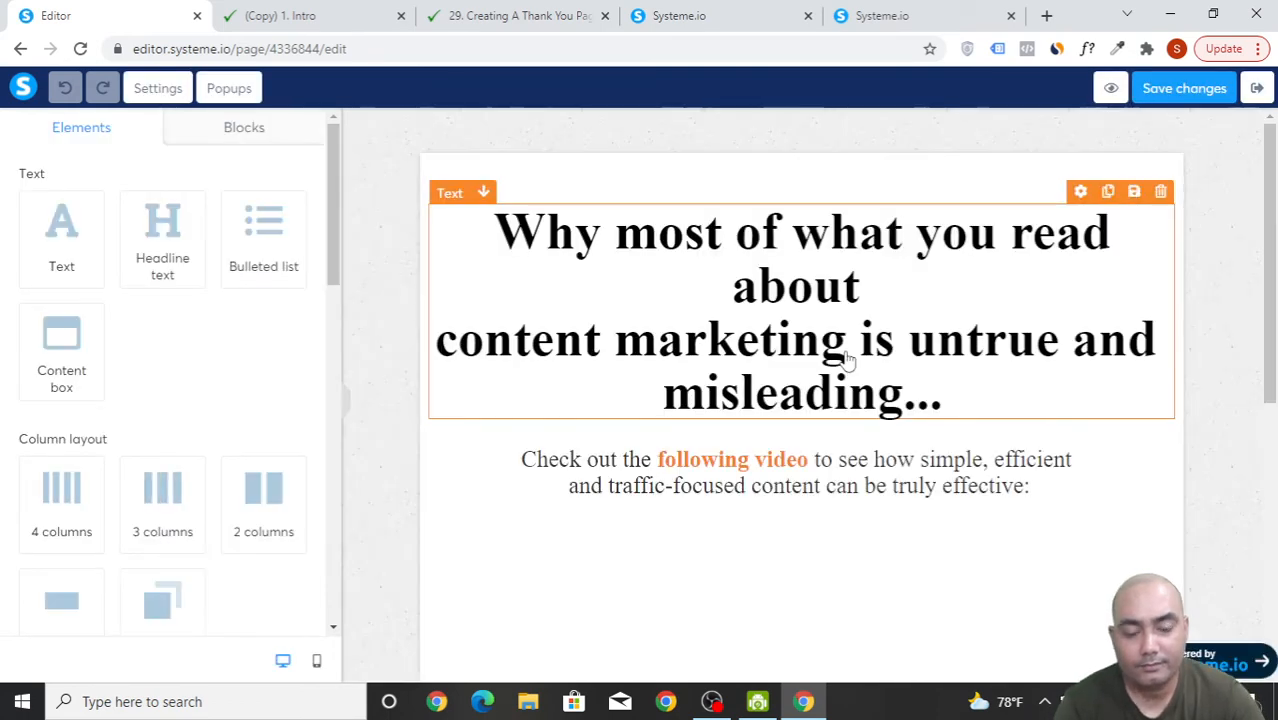
- Replace the sales page's main headline text with "My 1st Course To Achieve This Result"
scroll(843, 355, down, 4)
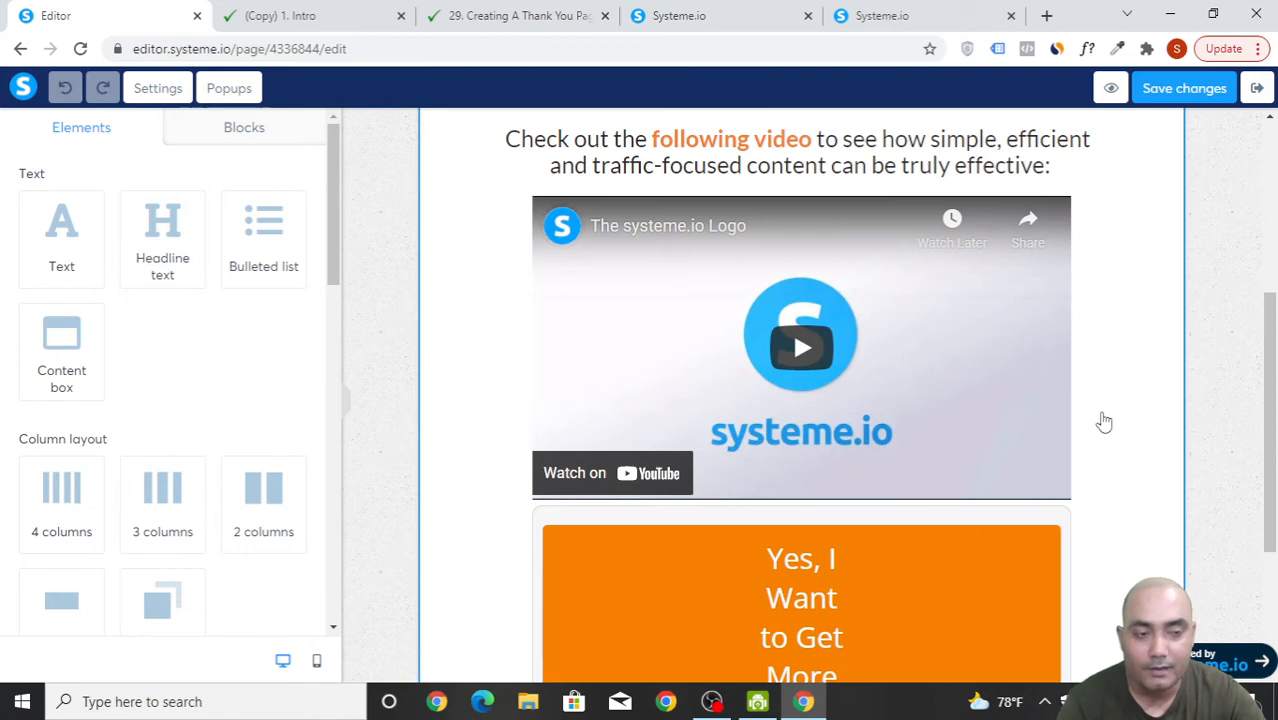
scroll(1075, 262, up, 3)
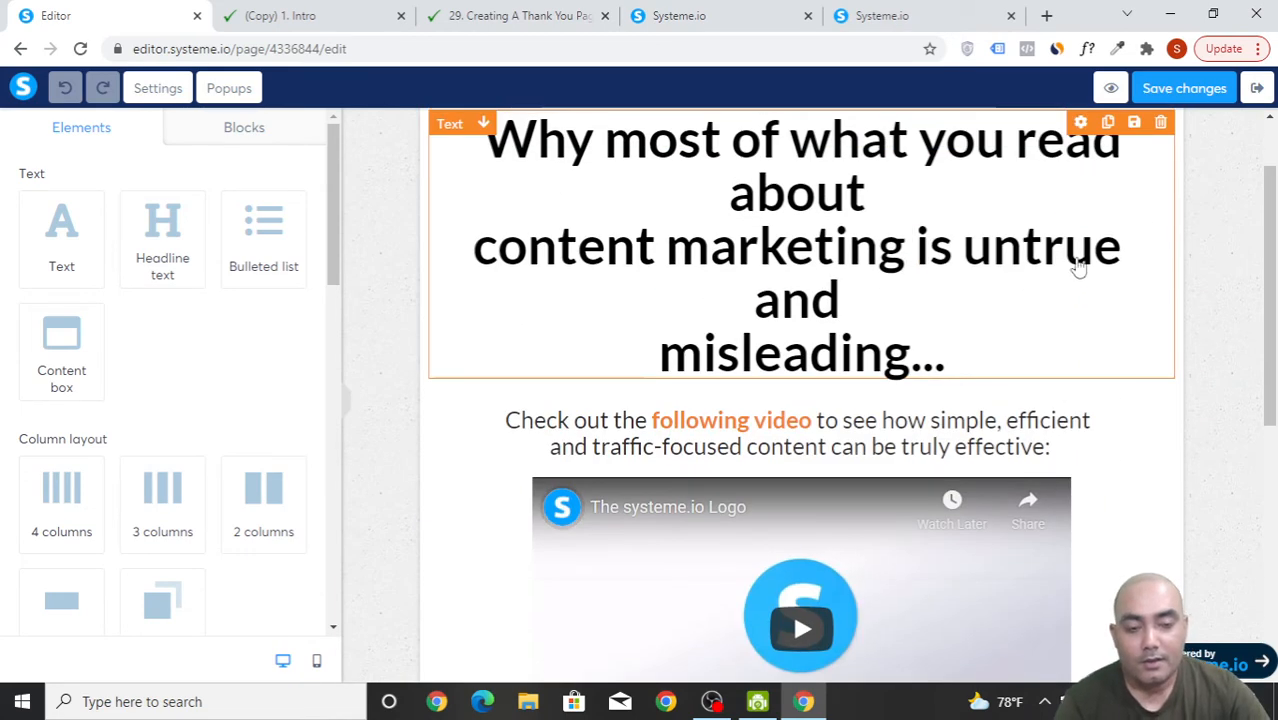
click(831, 200)
key(ctrl+a)
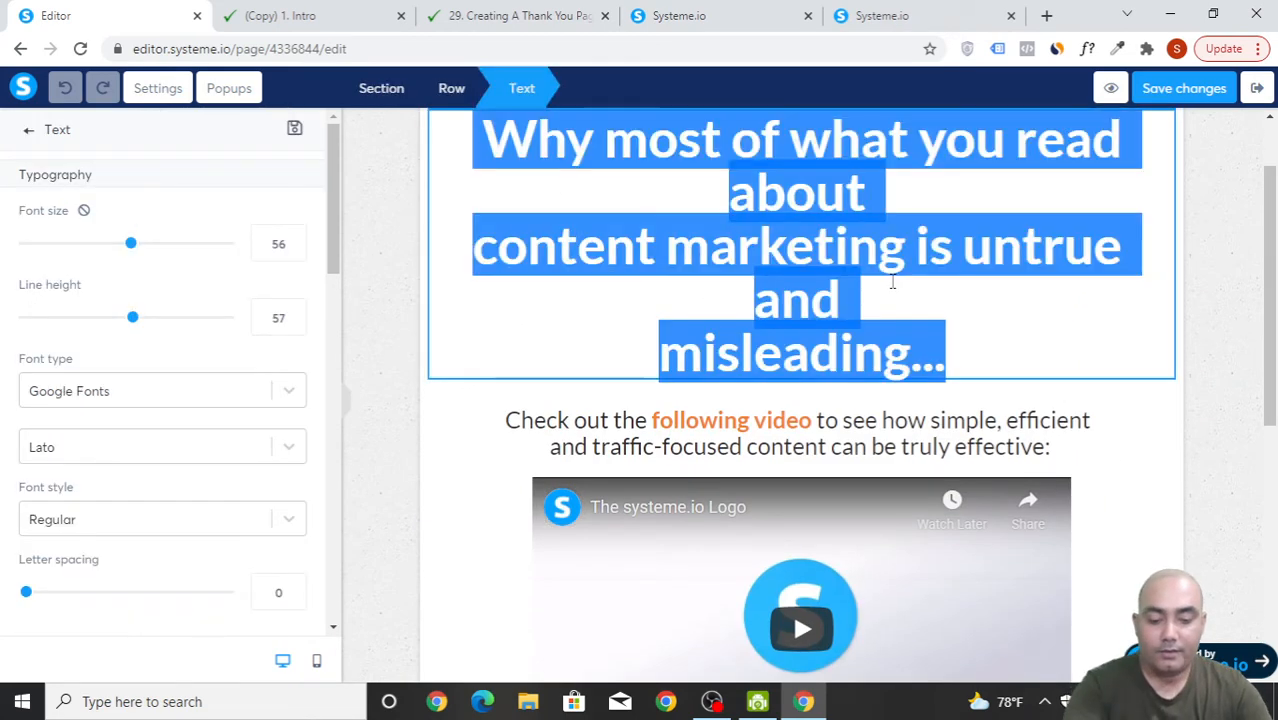
text(My)
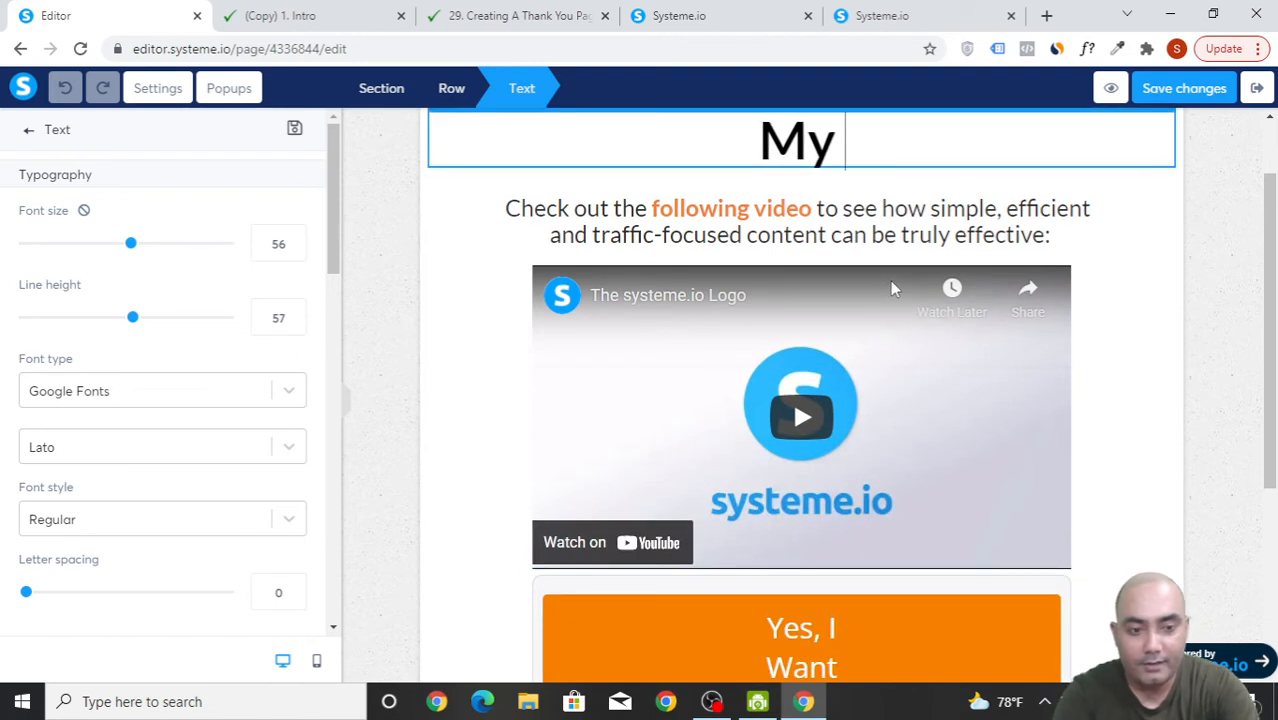
text( 1S)
key(BackSpace)
text(s)
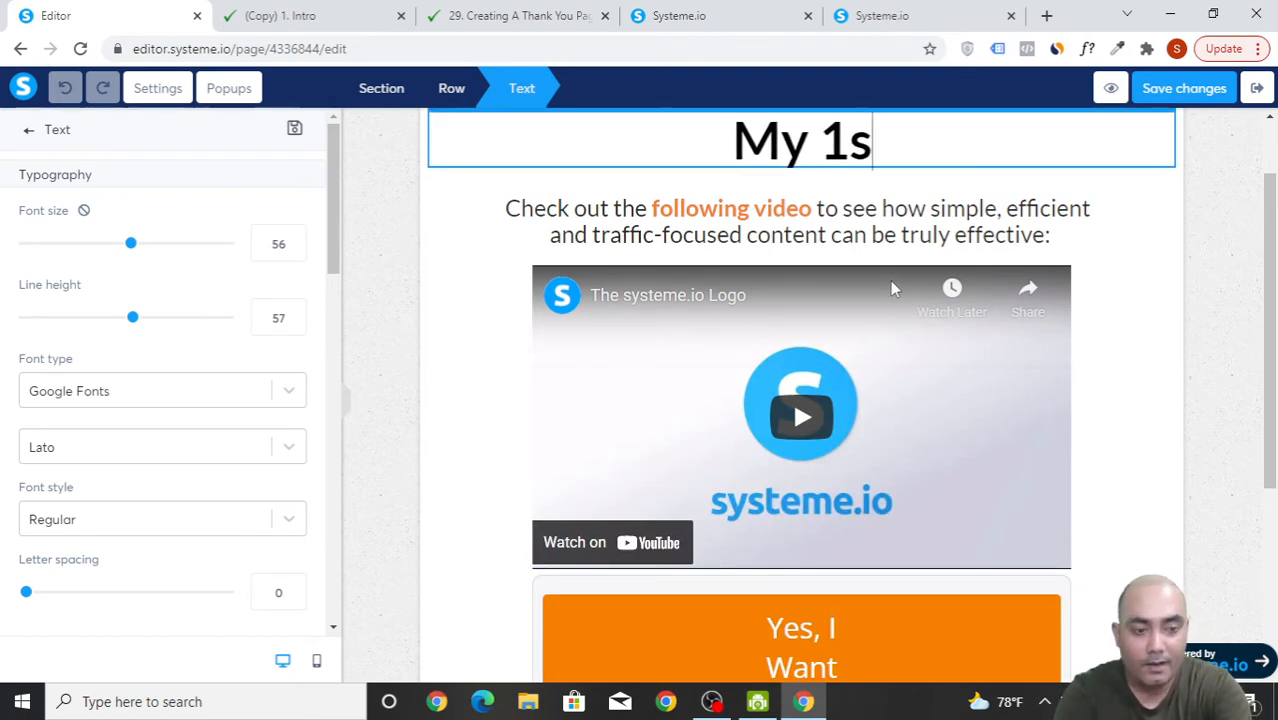
text(t Course)
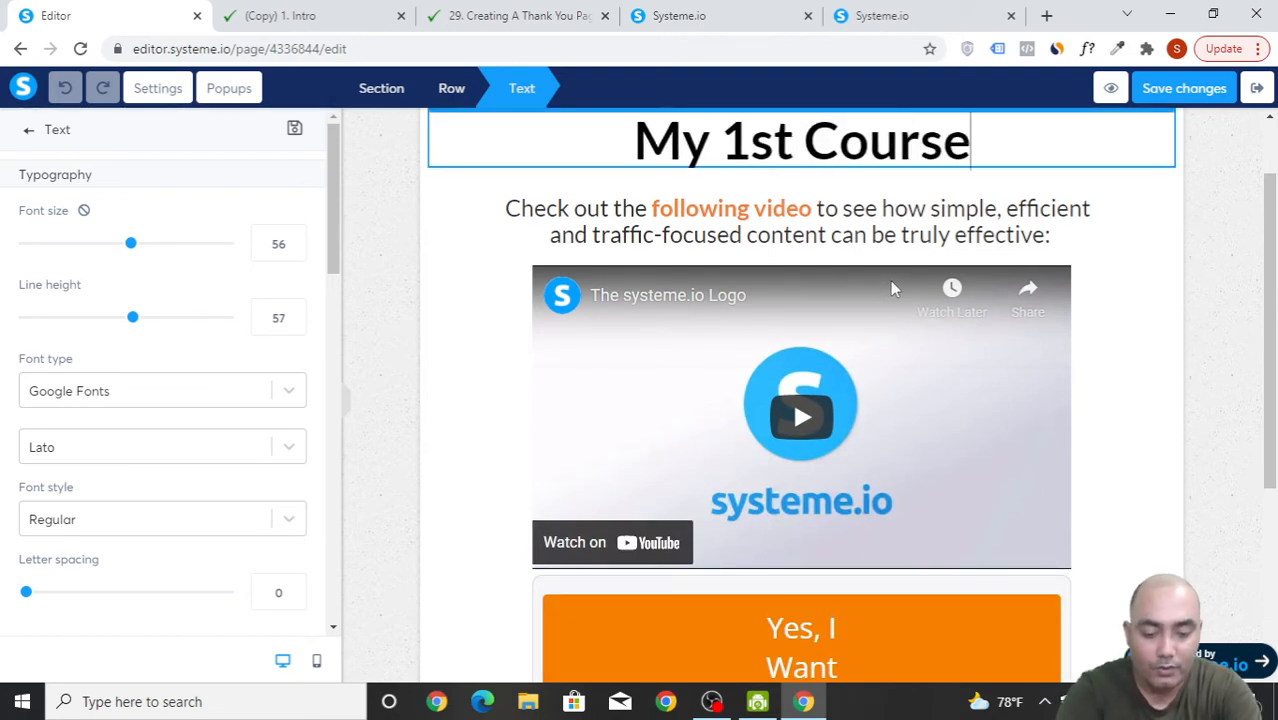
text( To A)
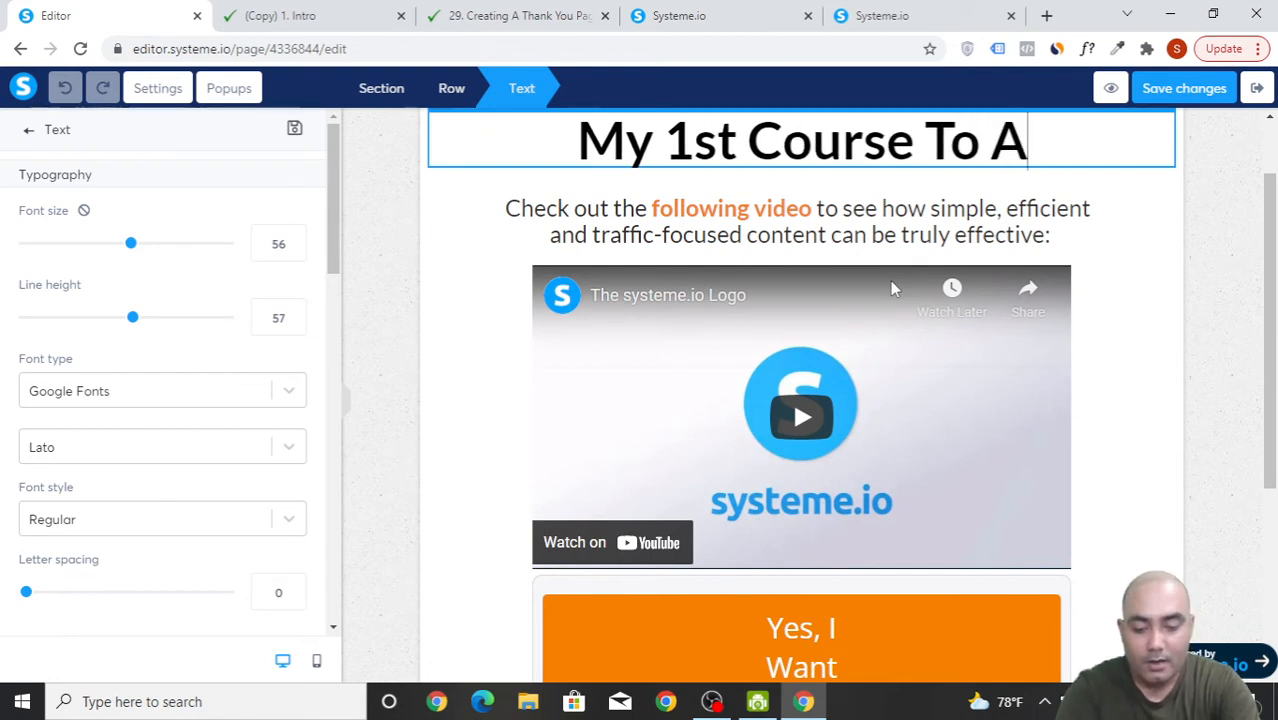
text(chieve This)
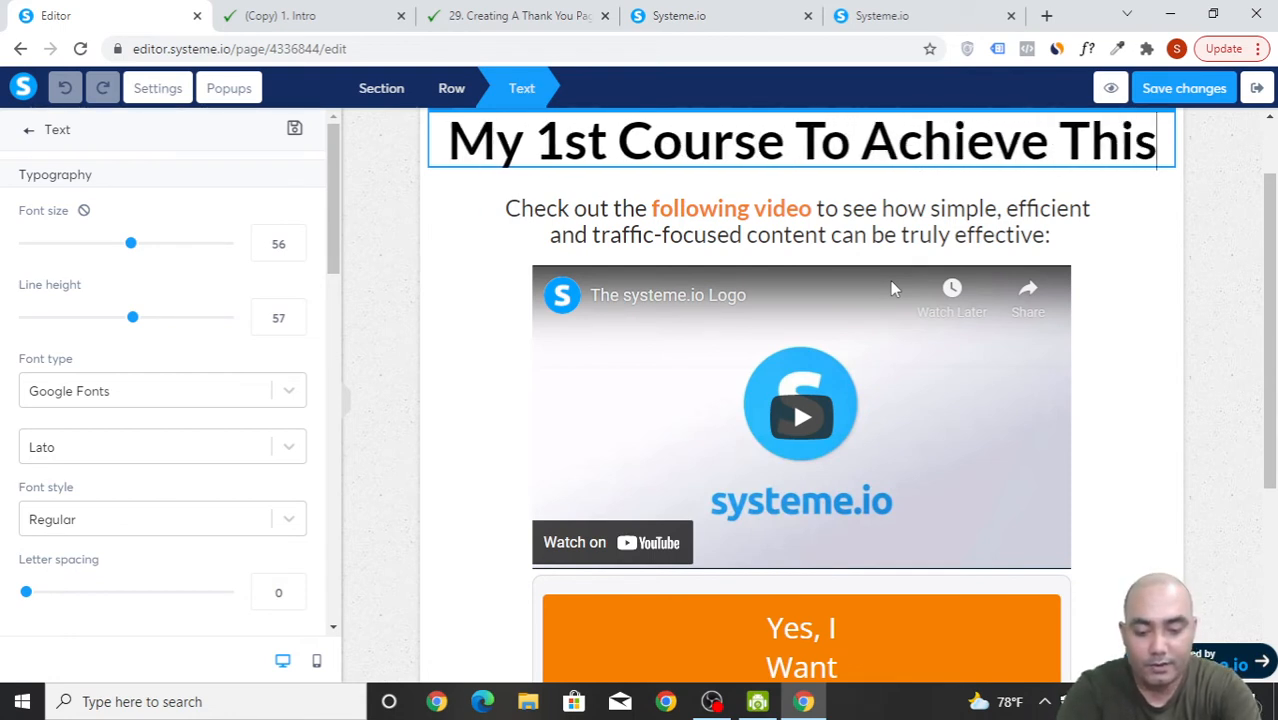
text( Result)
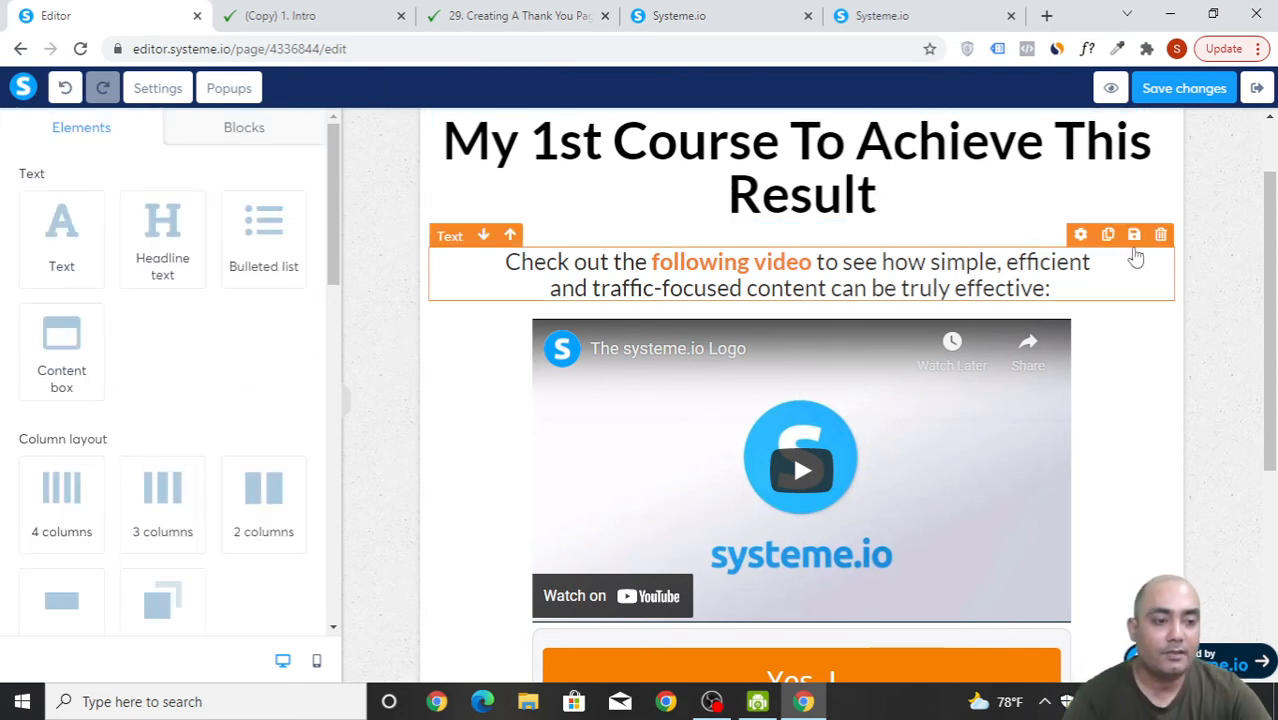
- Delete the "Check out the following video" text and the video beneath the headline
click(1160, 235)
click(744, 168)
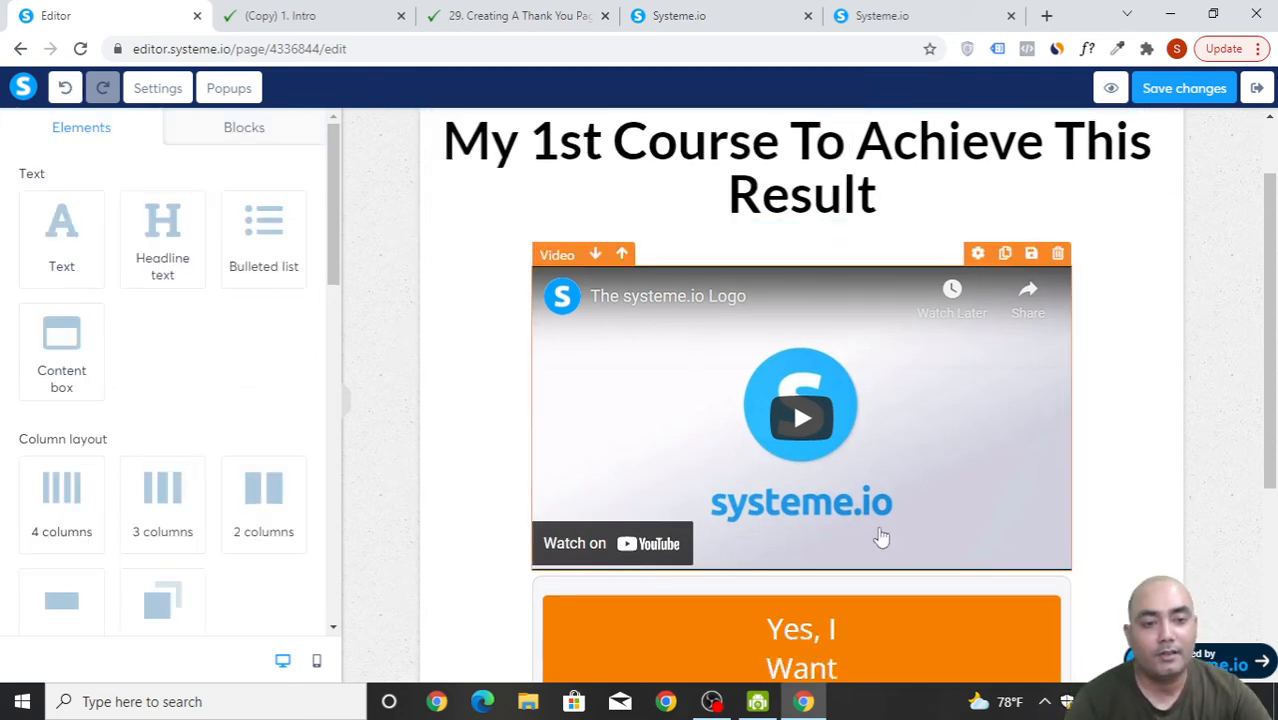
click(1058, 253)
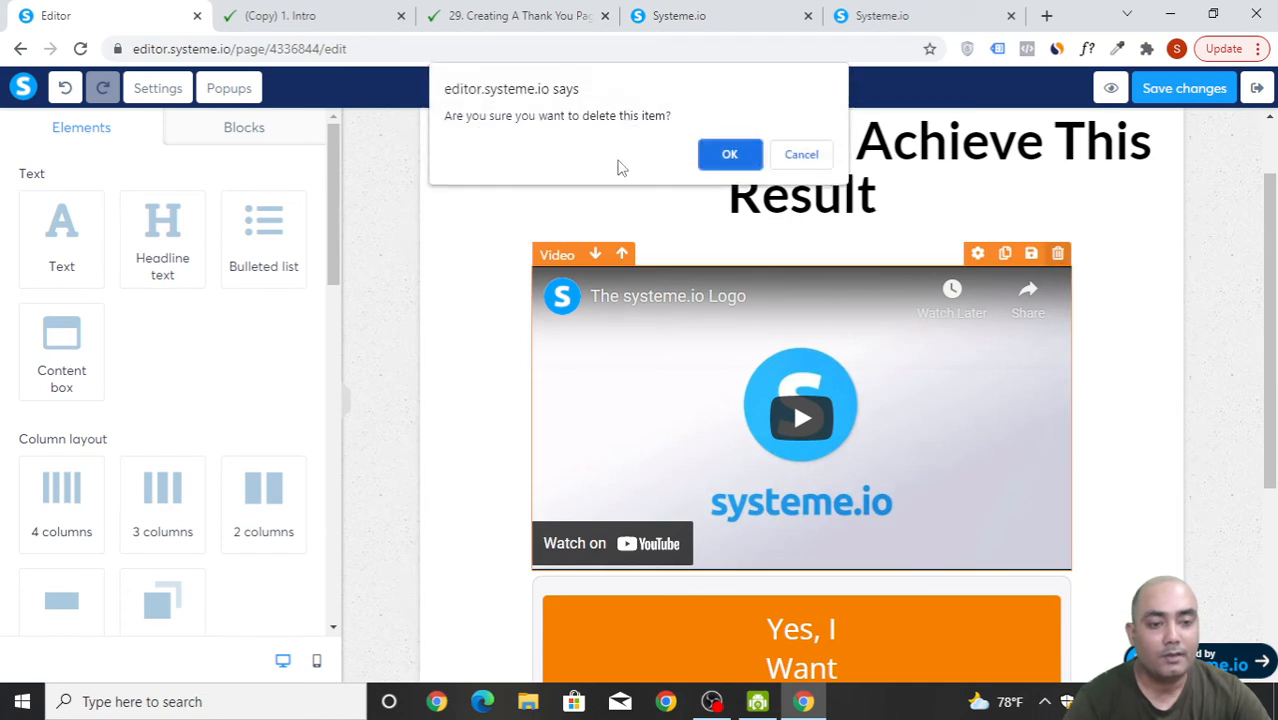
click(732, 155)
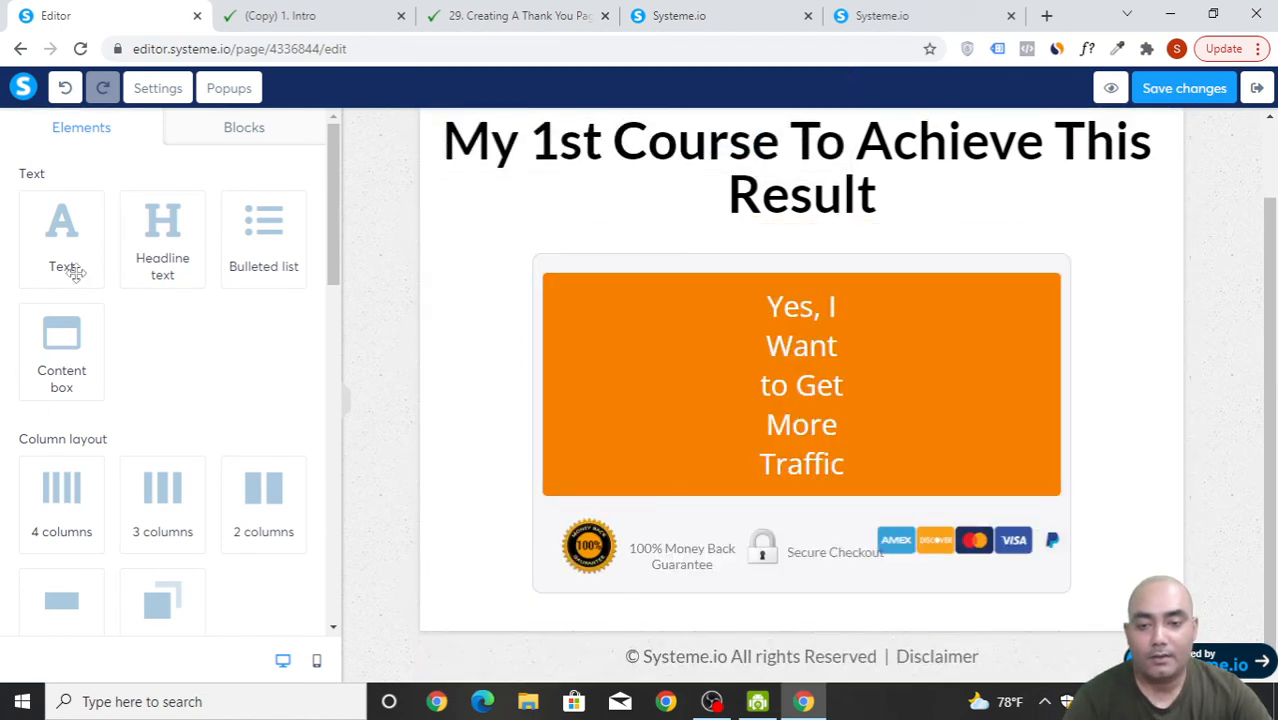
- Add a bulleted list between the headline and the orange button box
scroll(90, 413, down, 3)
scroll(113, 465, down, 2)
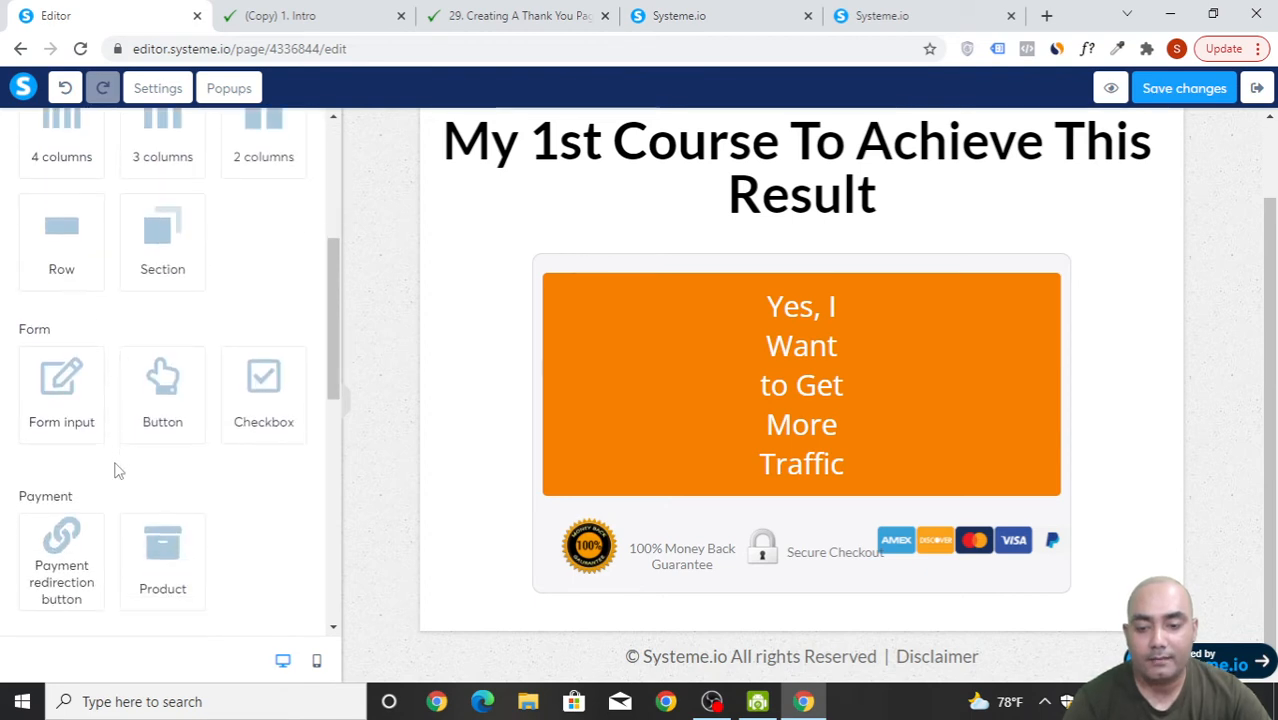
scroll(116, 468, up, 3)
scroll(118, 480, down, 8)
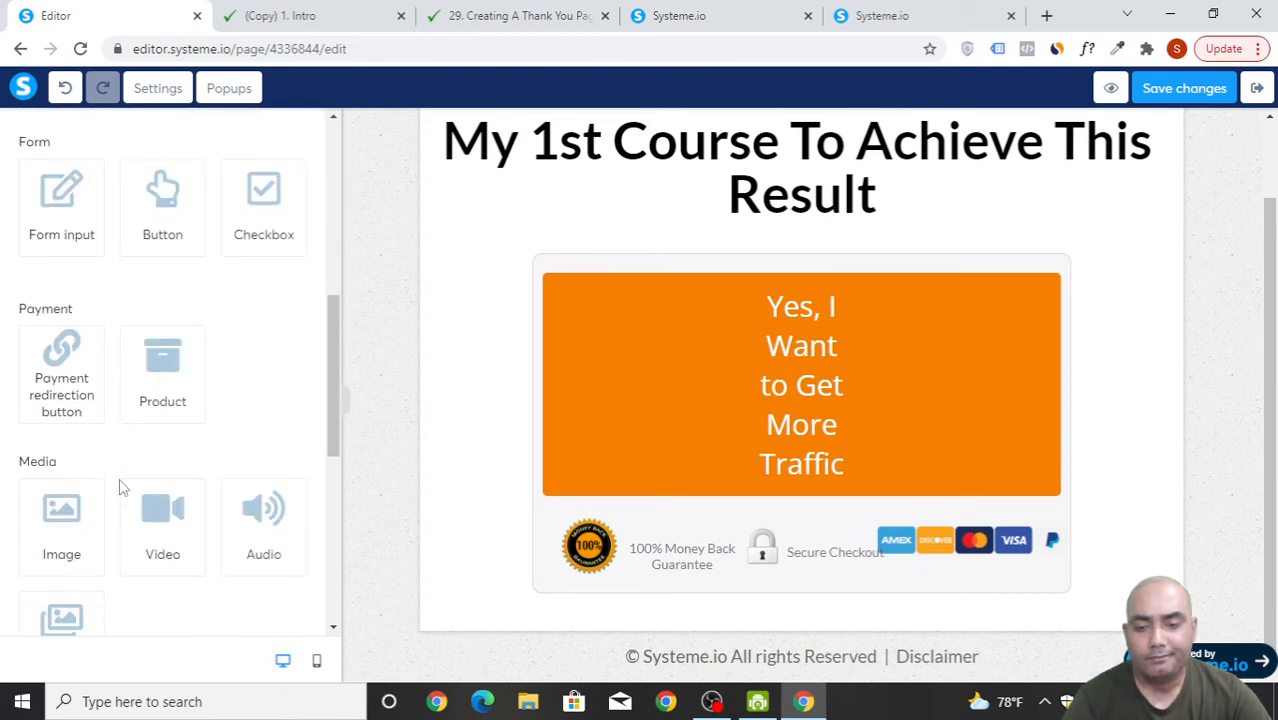
scroll(121, 490, down, 1)
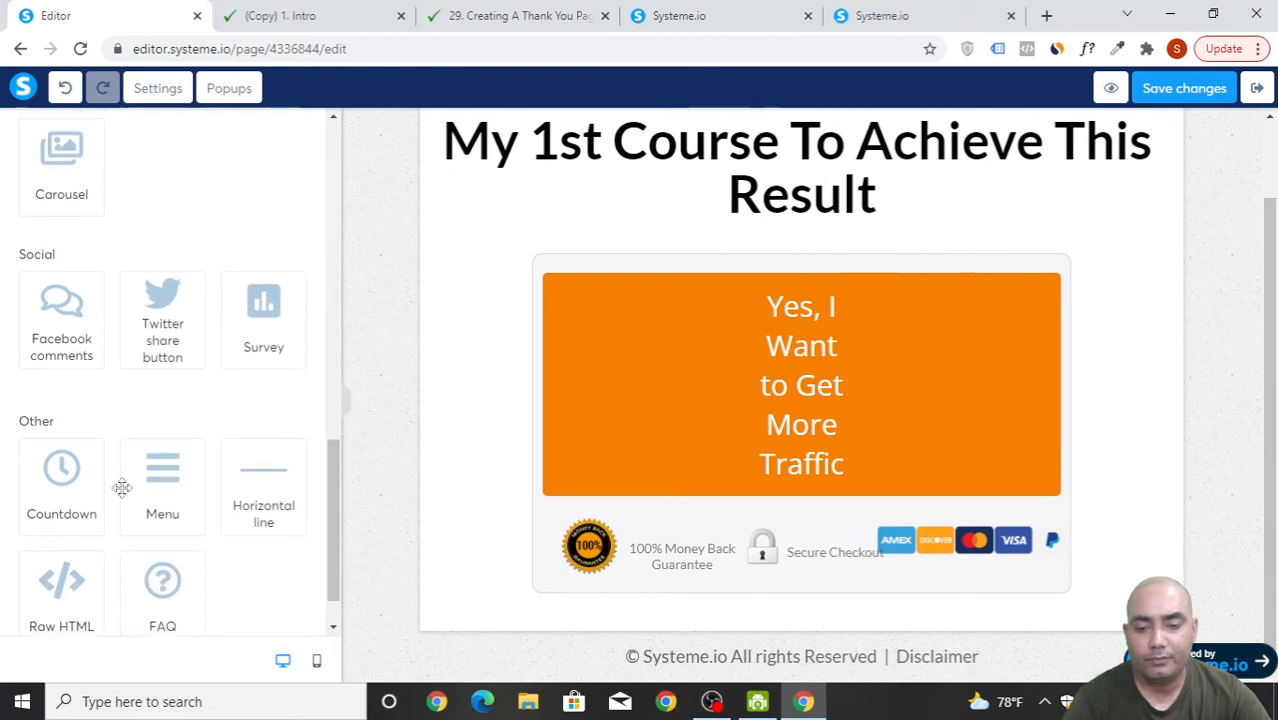
scroll(120, 486, up, 6)
scroll(121, 487, up, 4)
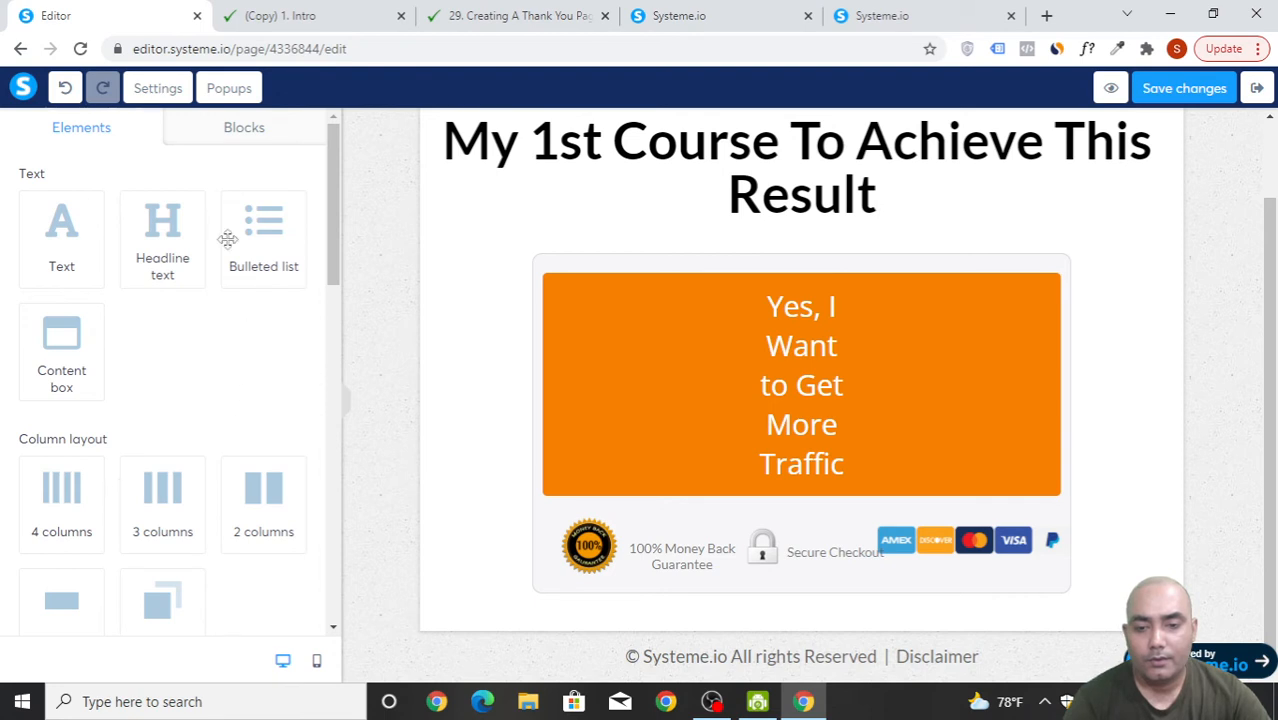
drag(250, 240, 805, 230)
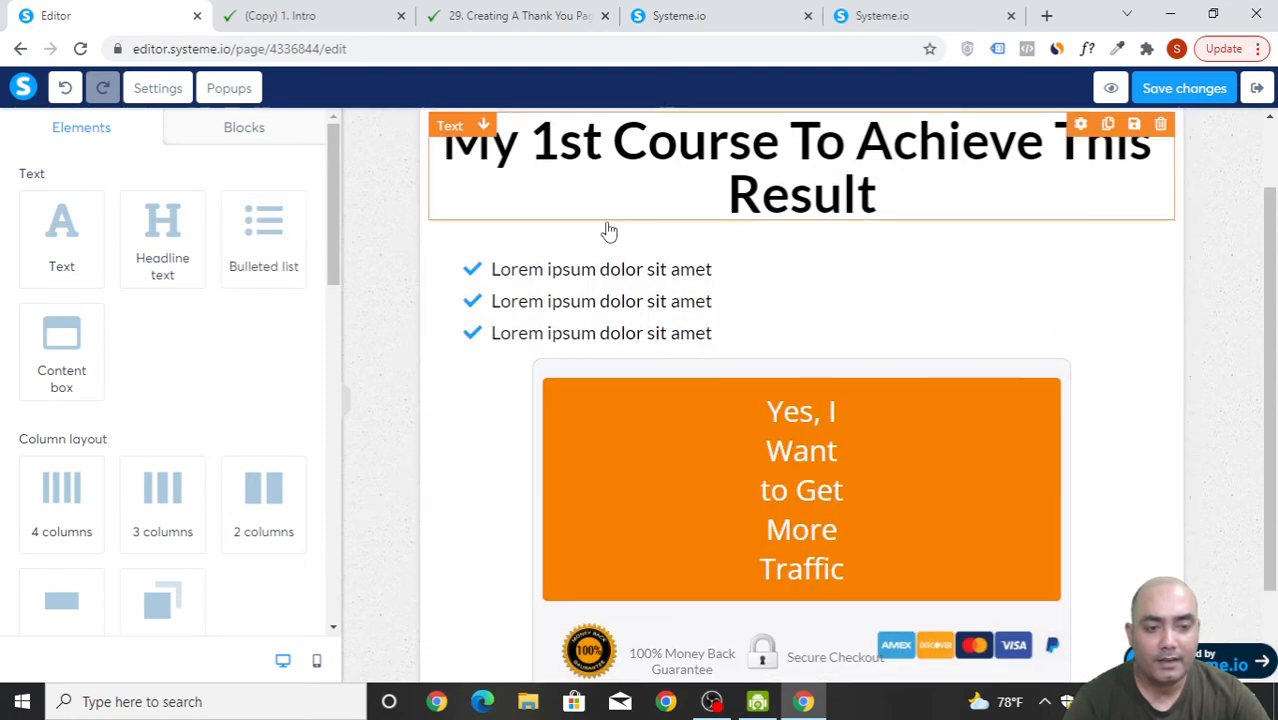
- Set the bulleted list's left/right padding to 6
click(632, 314)
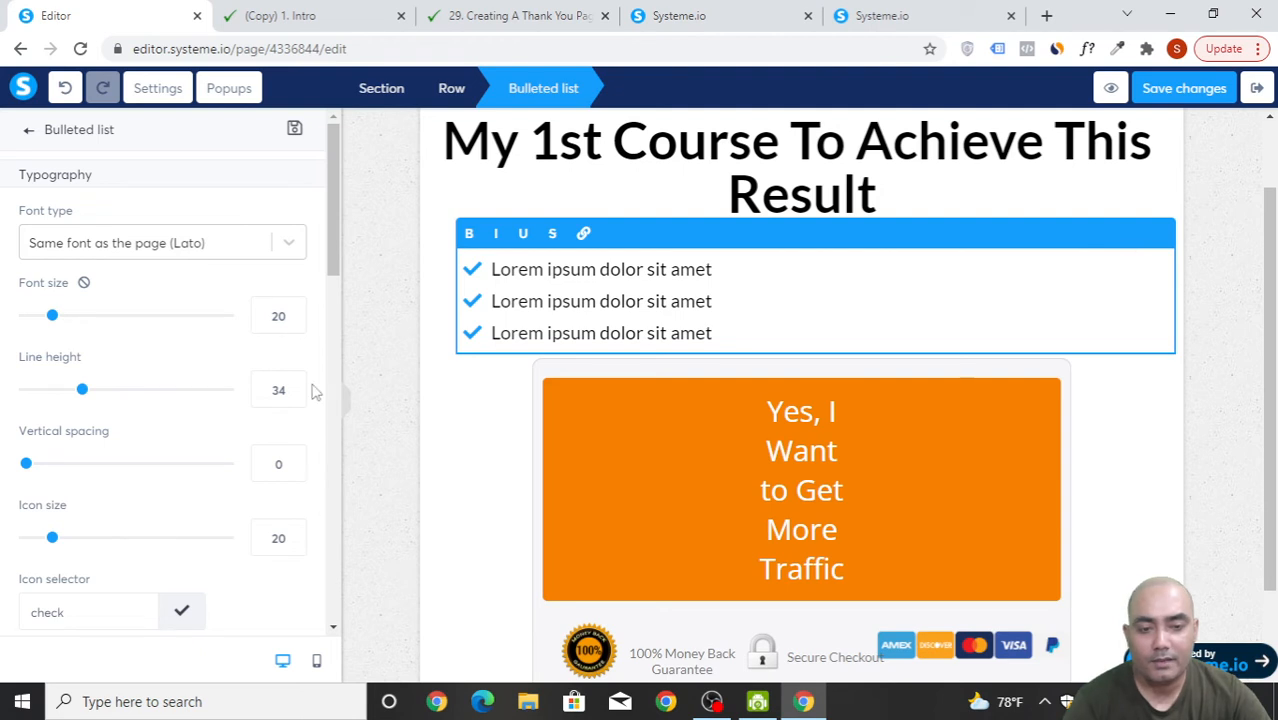
scroll(165, 414, down, 8)
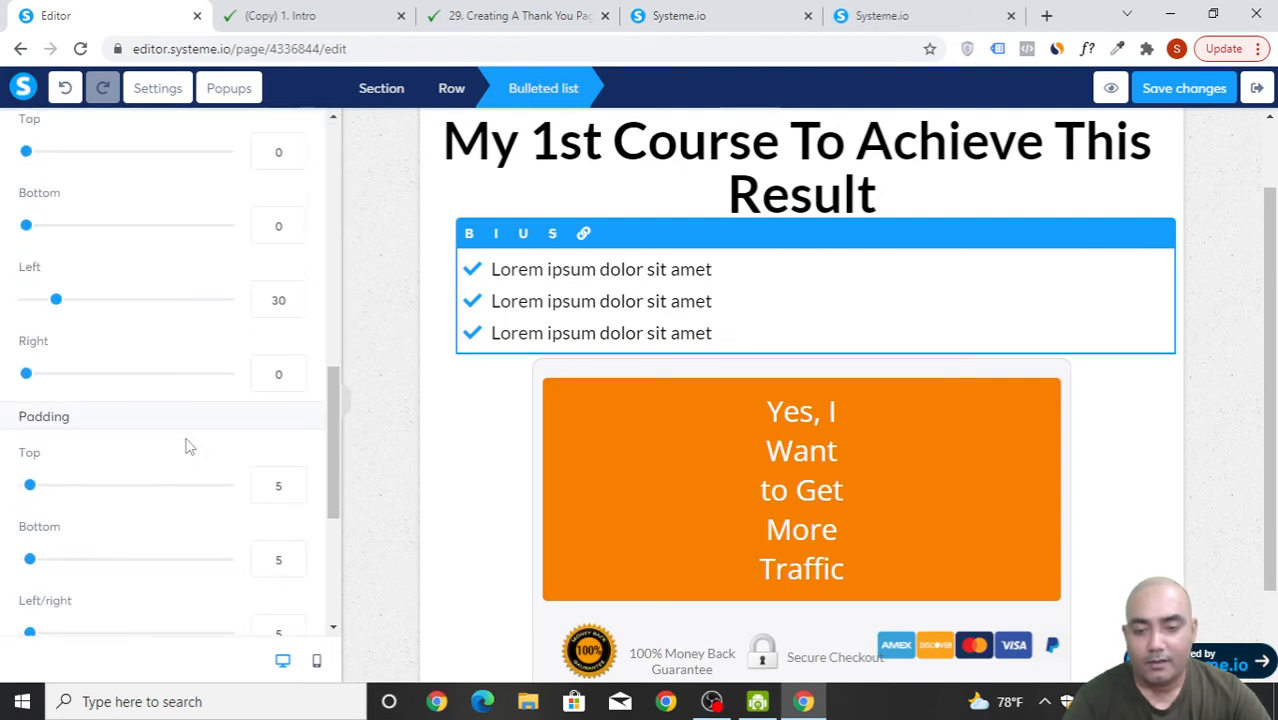
scroll(188, 444, down, 3)
scroll(189, 448, up, 6)
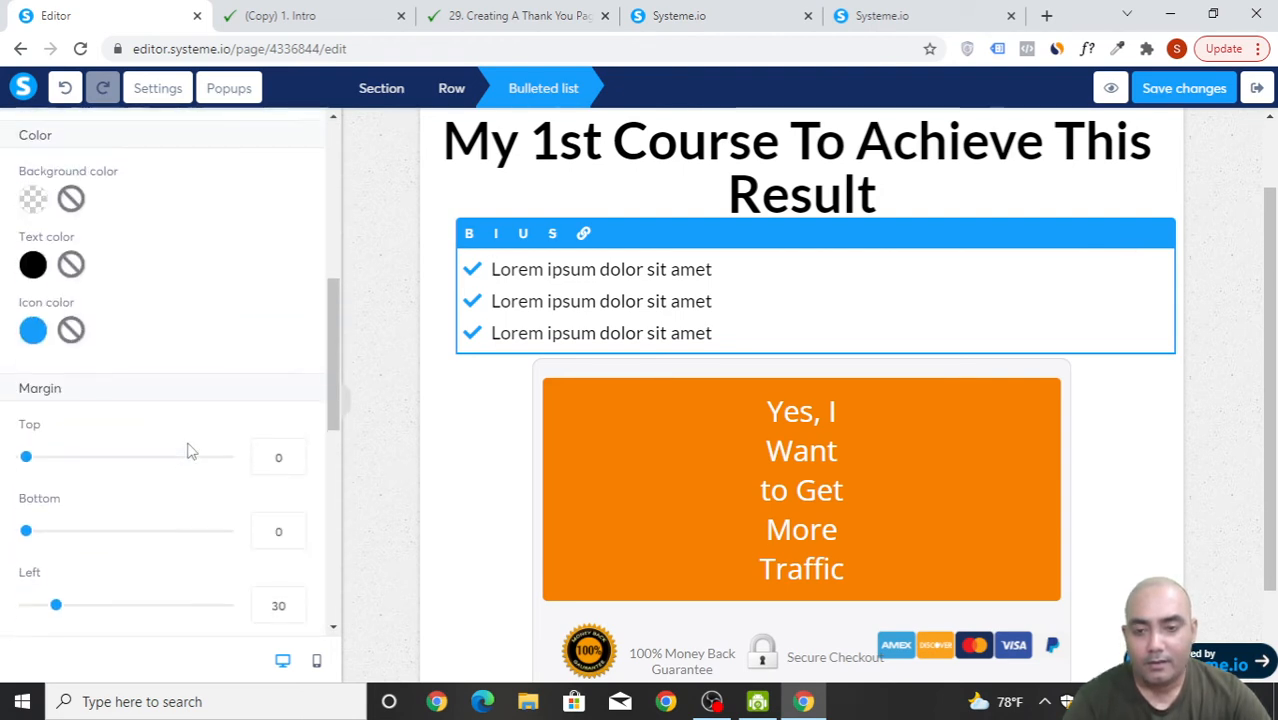
scroll(190, 452, up, 6)
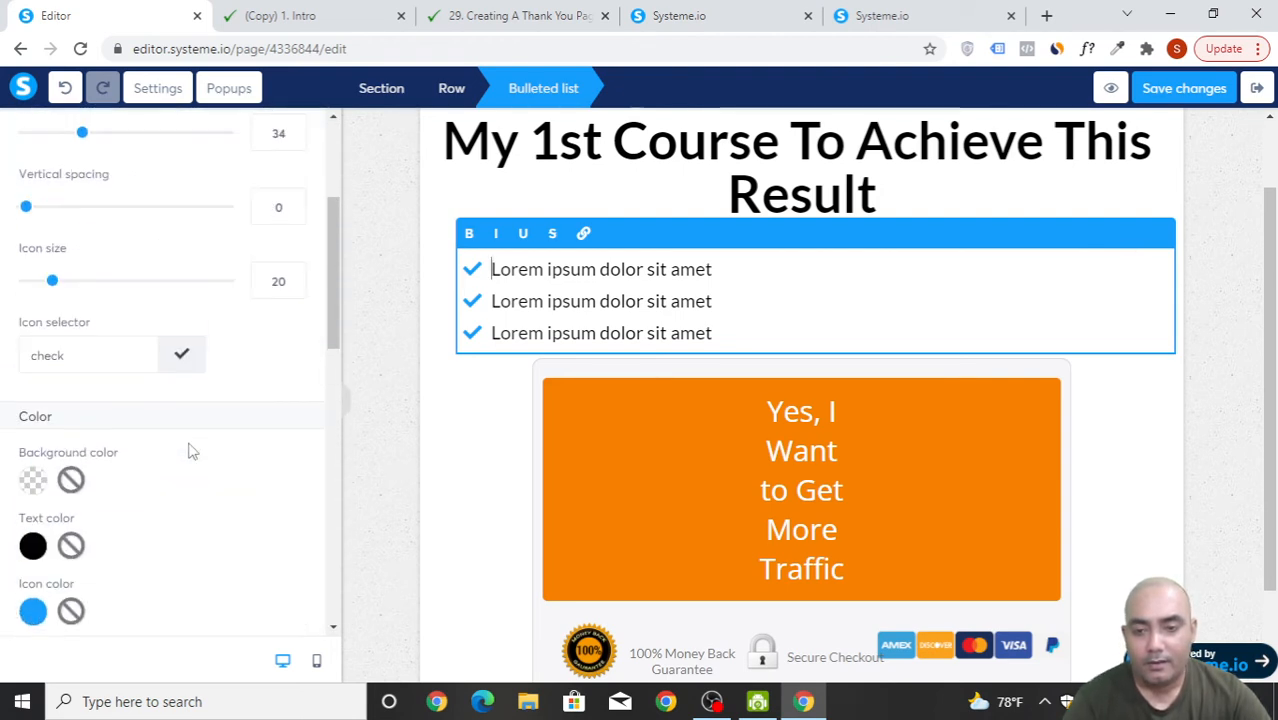
click(487, 371)
click(768, 285)
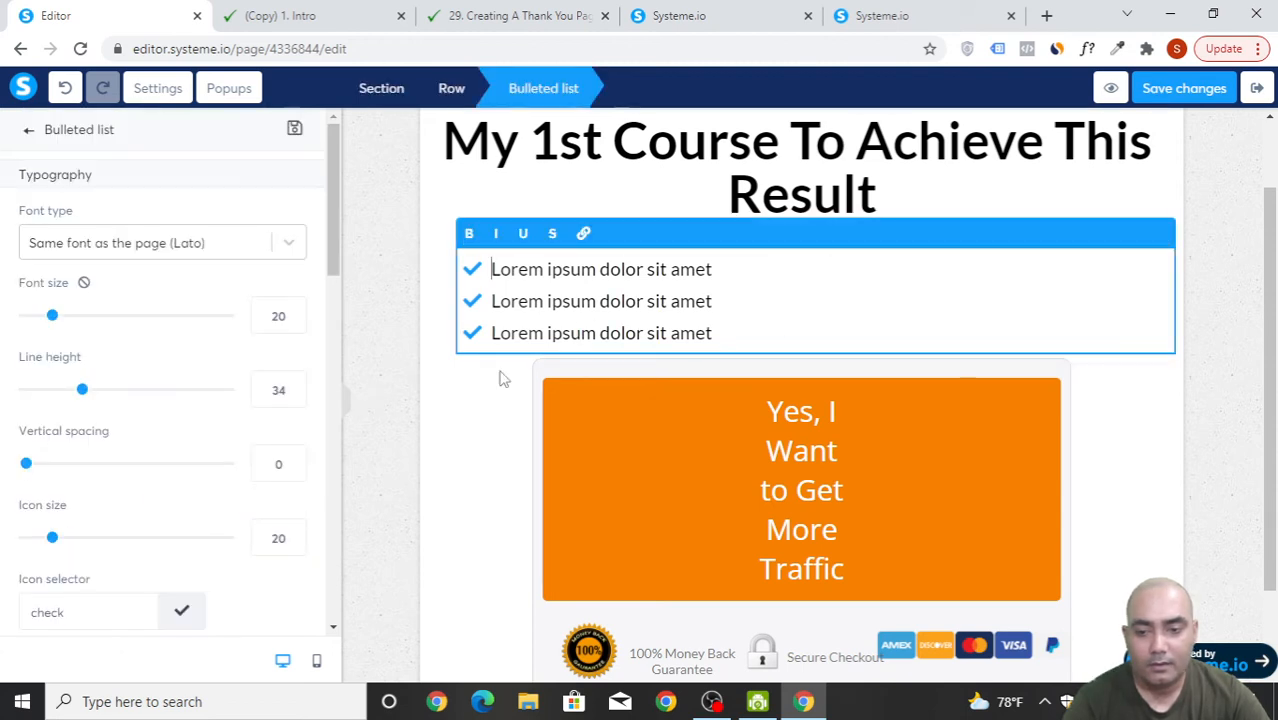
scroll(125, 444, down, 5)
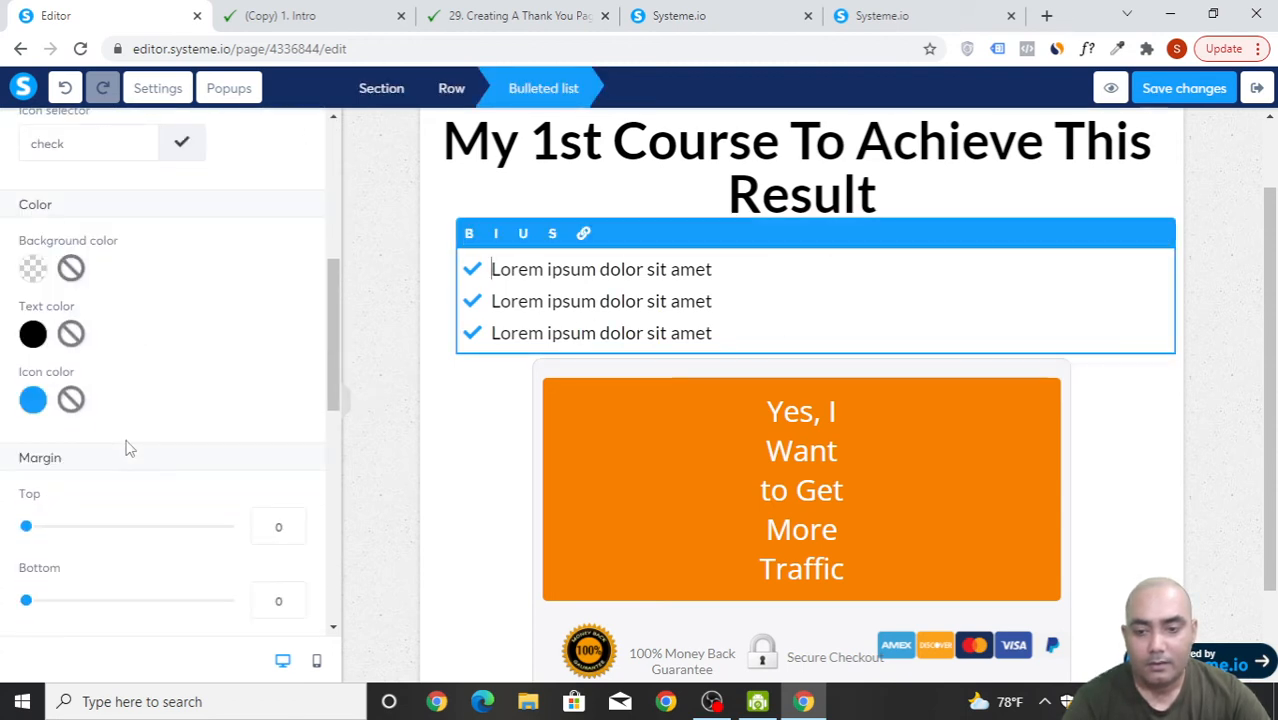
scroll(129, 449, down, 2)
scroll(126, 451, down, 3)
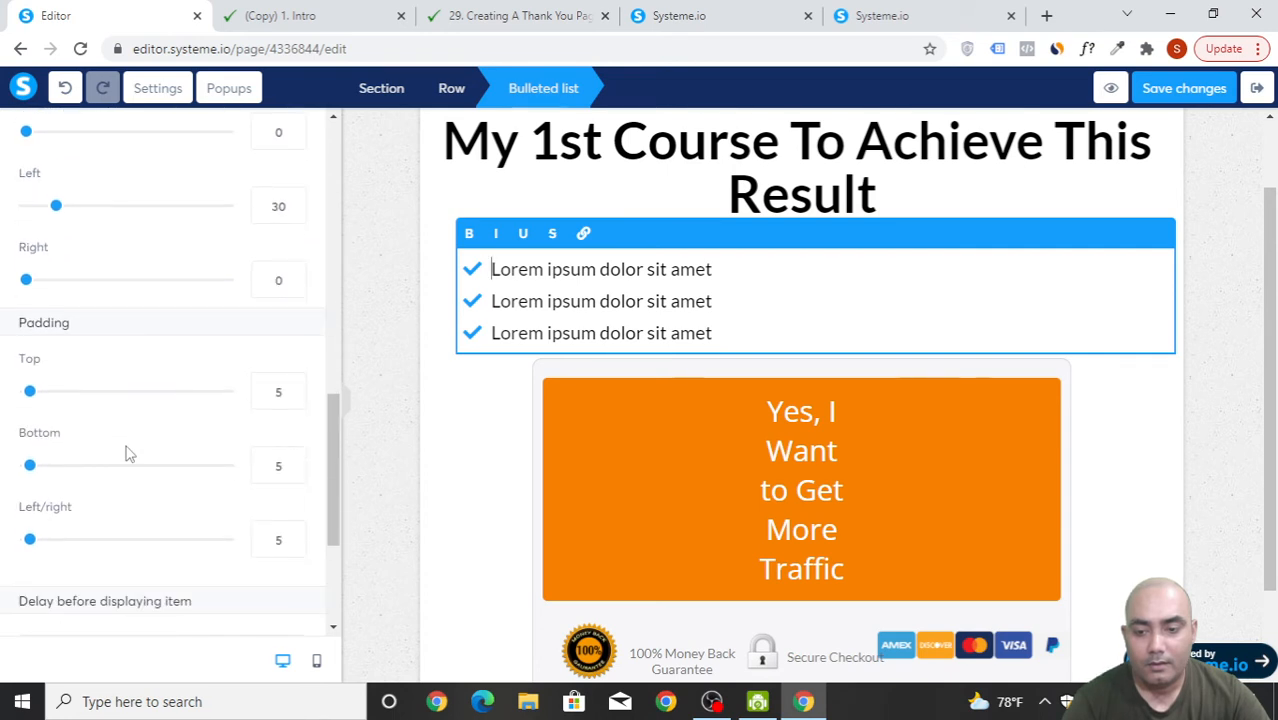
scroll(125, 453, down, 1)
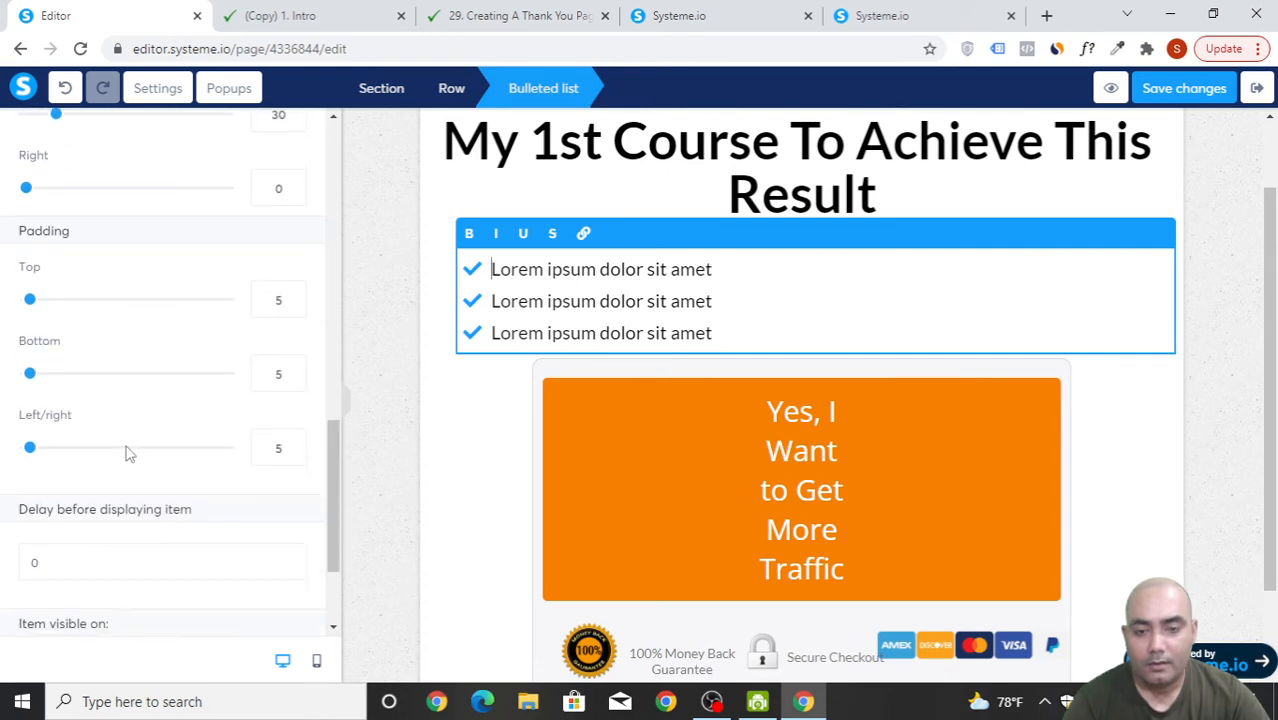
mouse_move(30, 448)
mouse_down()
mouse_move(174, 468)
mouse_move(160, 450)
mouse_move(34, 449)
mouse_up()
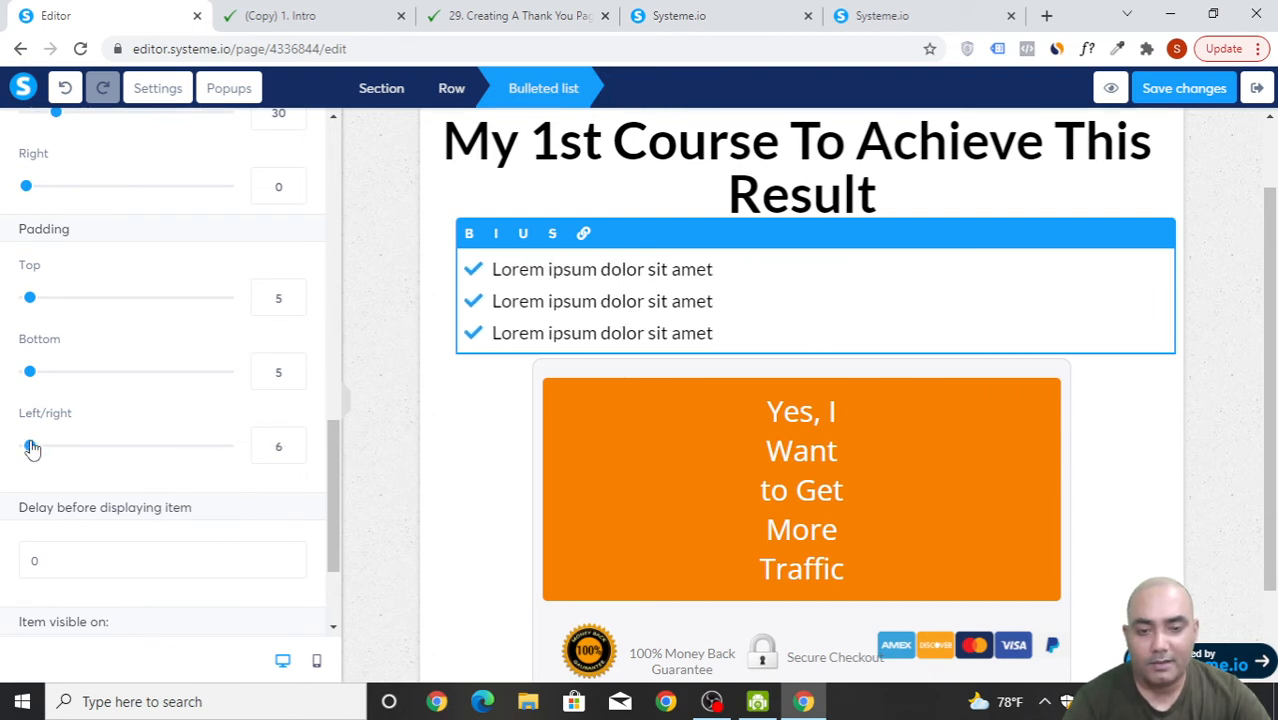
- Replace the bulleted list's placeholder items with a single bullet reading "cdjcsjkdbcskjdzbc"
click(733, 283)
drag(716, 302, 506, 268)
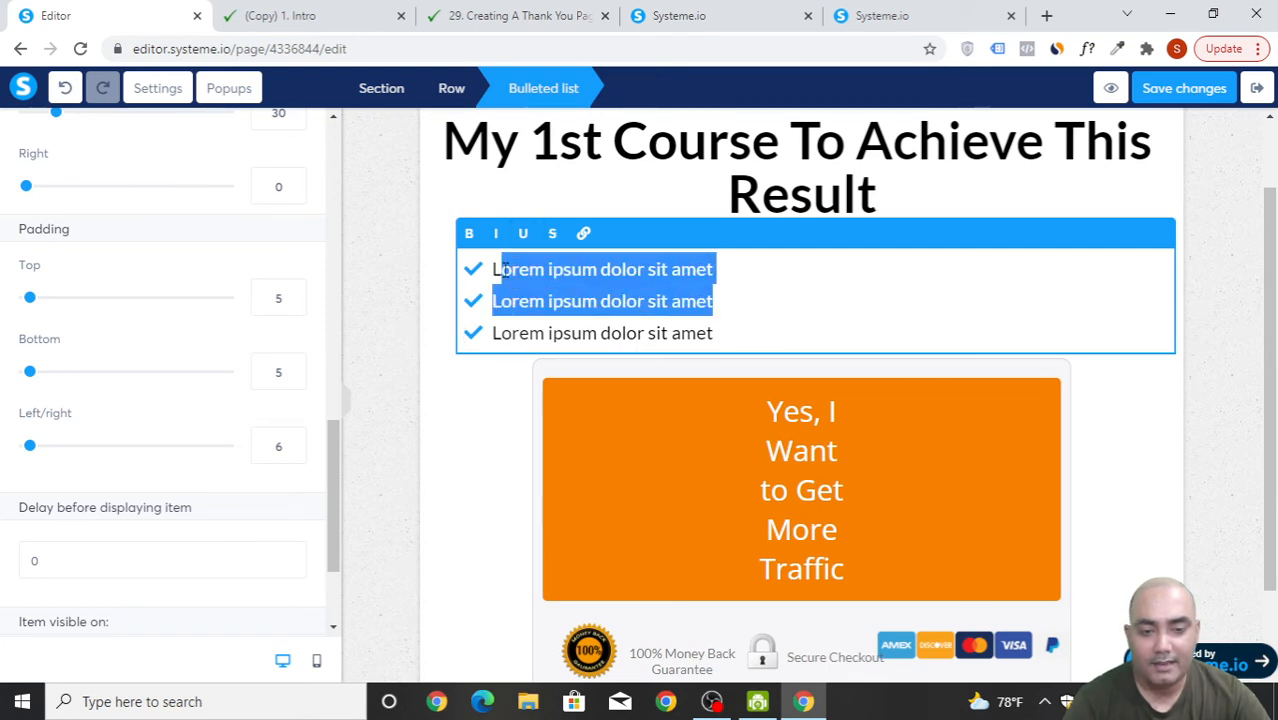
text(cdjcsjkdbcskjdzbc)
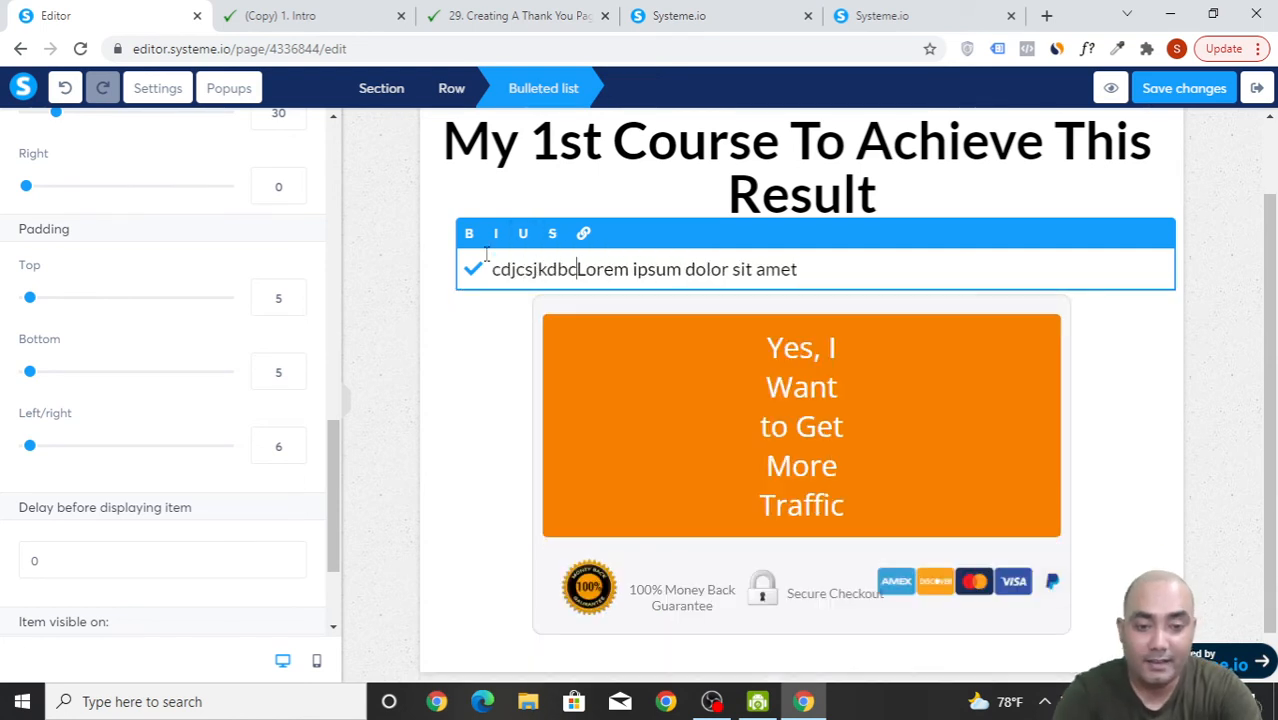
key(Delete)
key(Delete)
key(Delete)
key(Delete)
key(Delete)
key(Delete)
key(Delete)
key(Delete)
key(Delete)
key(Delete)
key(Delete)
key(Delete)
key(Delete)
key(Delete)
key(Delete)
key(Delete)
key(Delete)
key(Delete)
key(Delete)
key(Delete)
key(Delete)
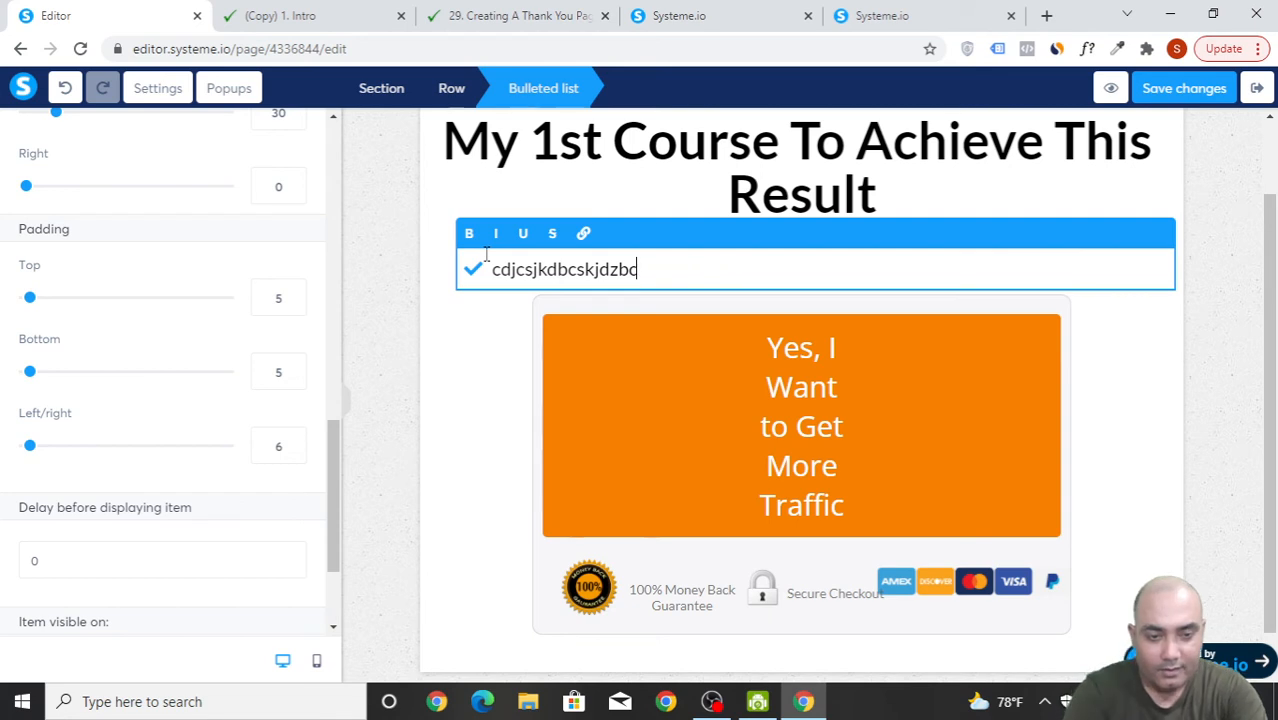
- Add two more bullets to the list, "cj cdKJCjkdCKJ" and "ckjcdkjb", and finish editing it
key(Return)
text(cj c)
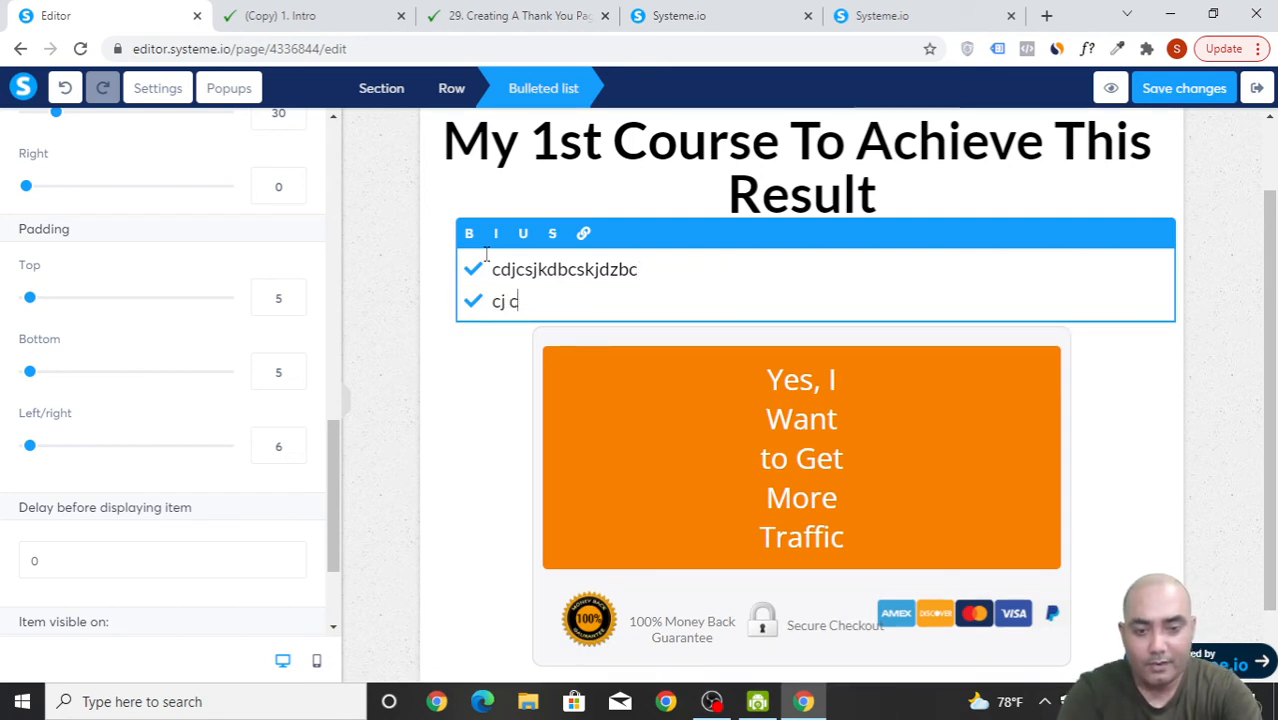
text(dKJCjkdCKJ)
key(Return)
text(ckjcdkjb)
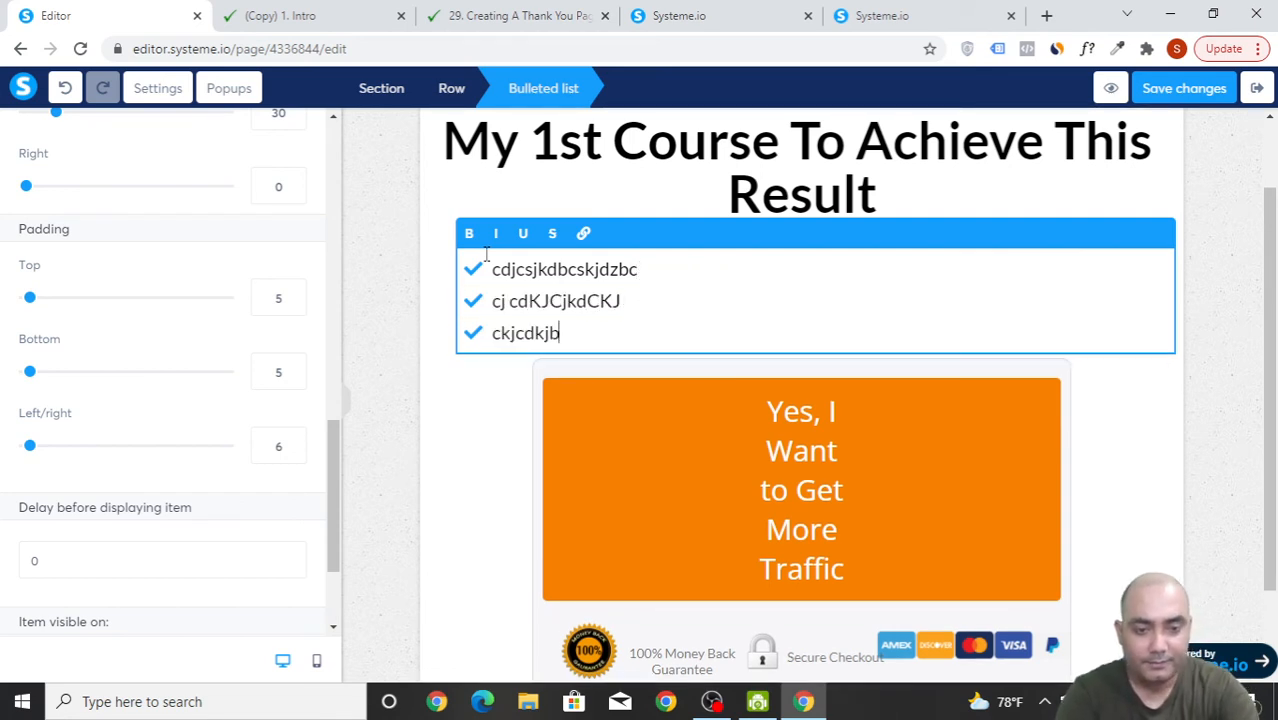
click(1150, 460)
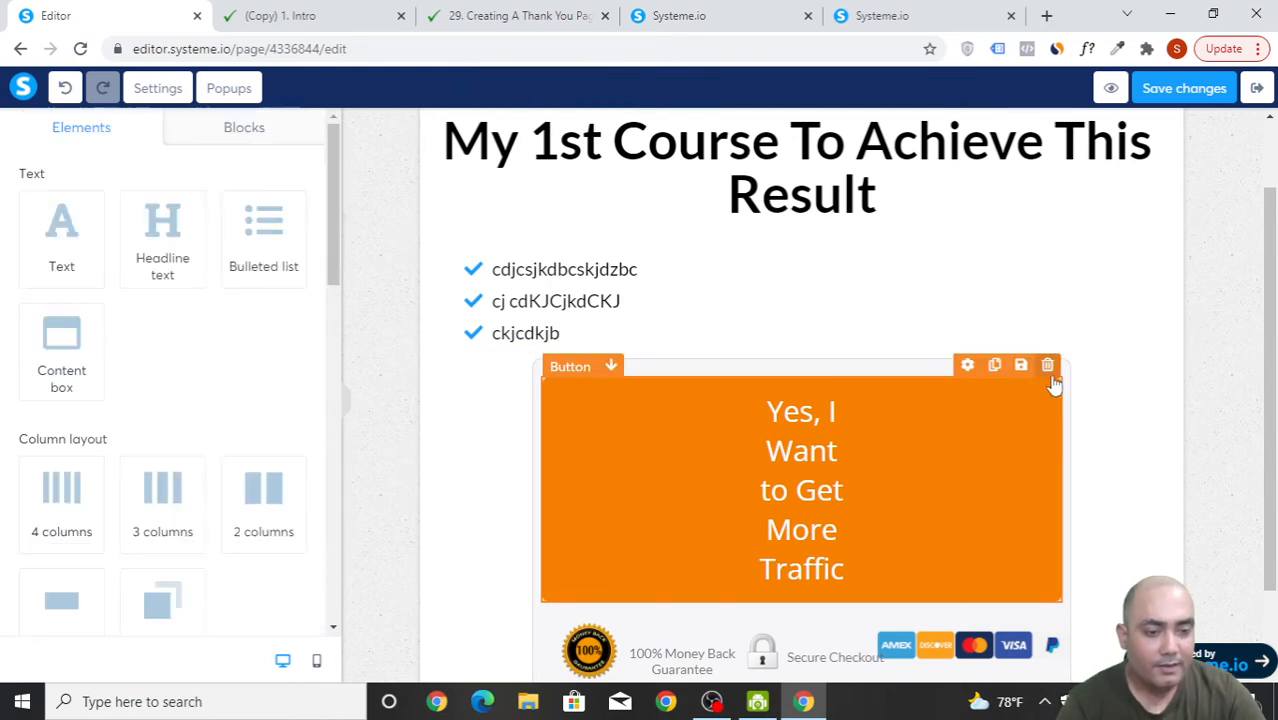
- Add an image element between the bulleted list and the orange button box
scroll(1018, 485, down, 1)
scroll(180, 450, down, 3)
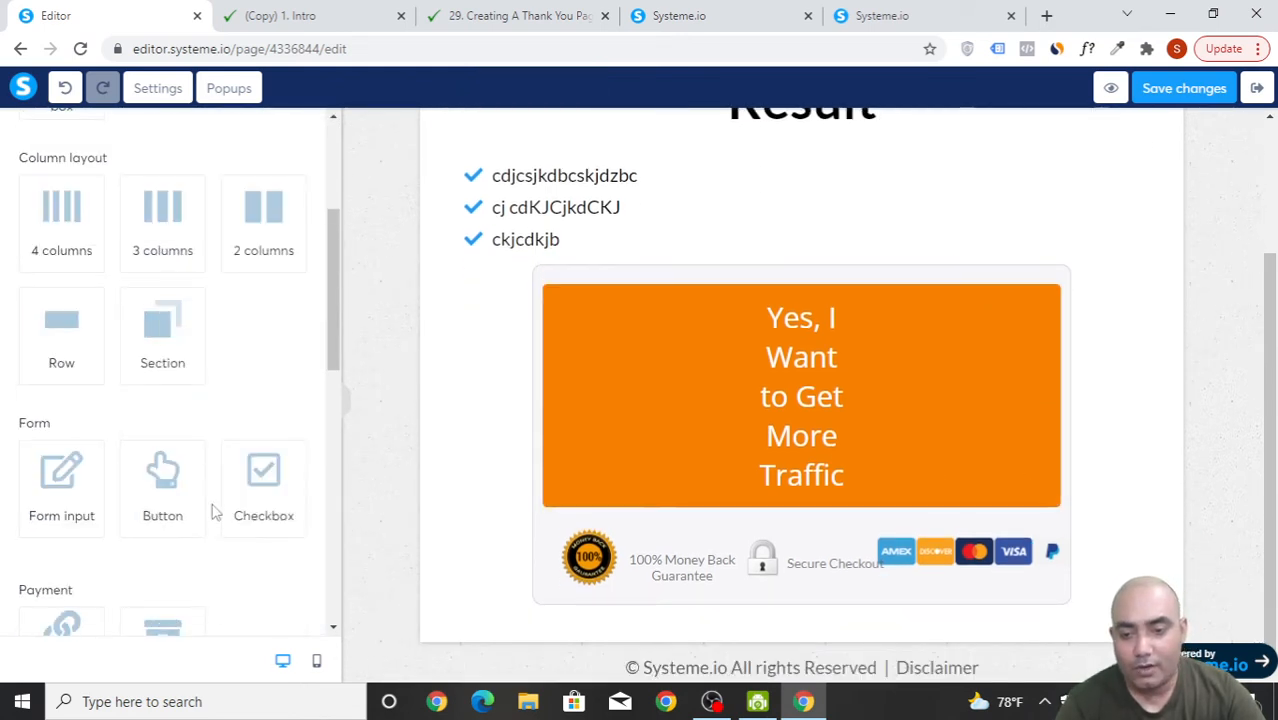
scroll(190, 515, down, 3)
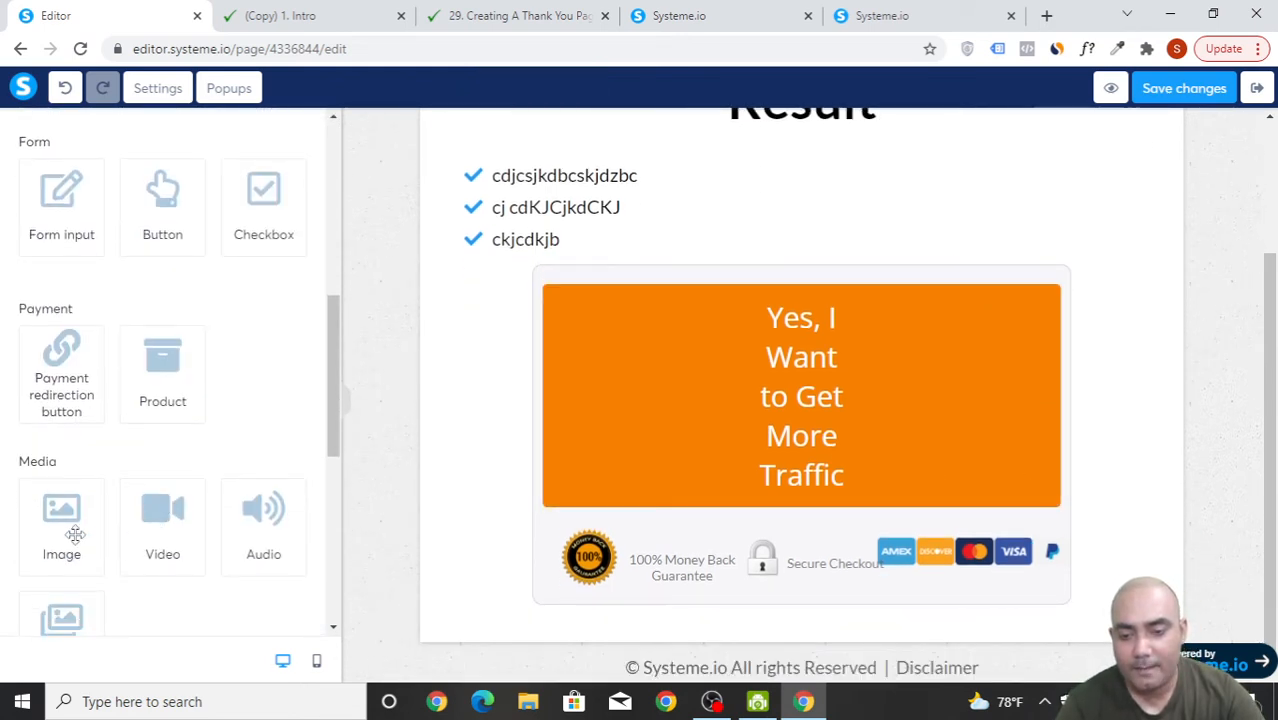
drag(75, 535, 805, 258)
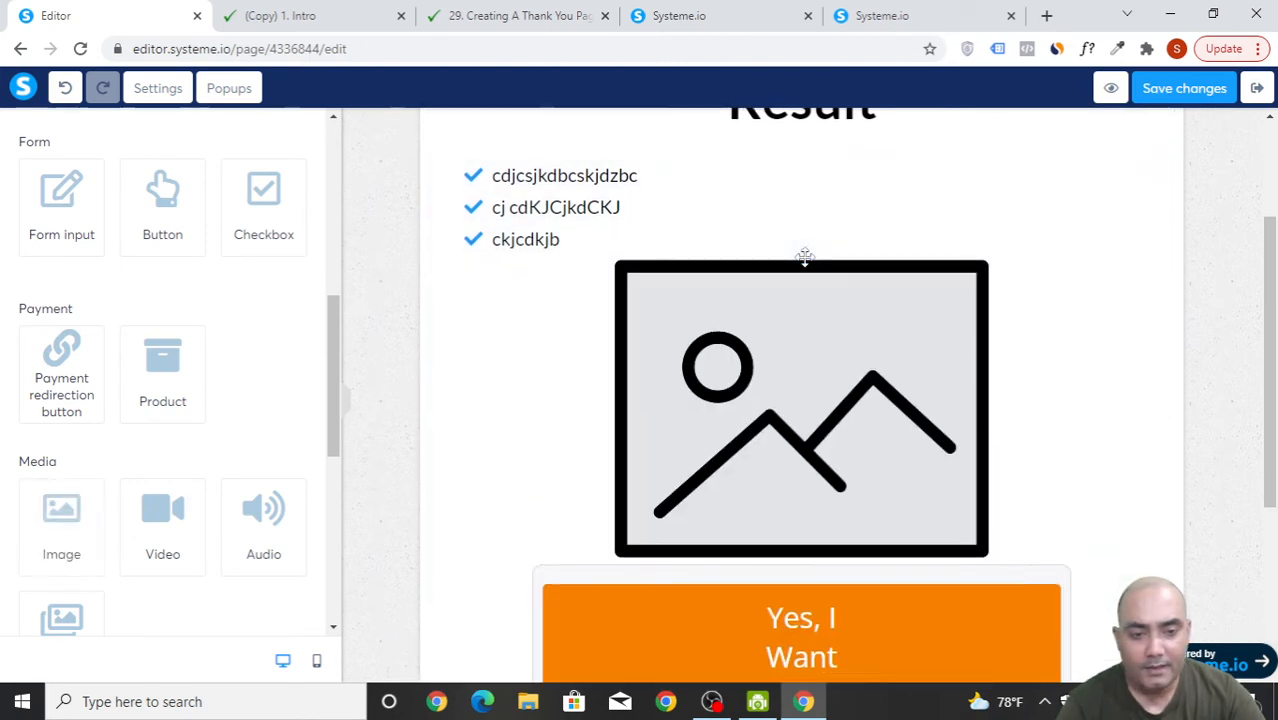
- Add a text element between the image and the orange button box
scroll(816, 434, down, 2)
scroll(60, 450, up, 4)
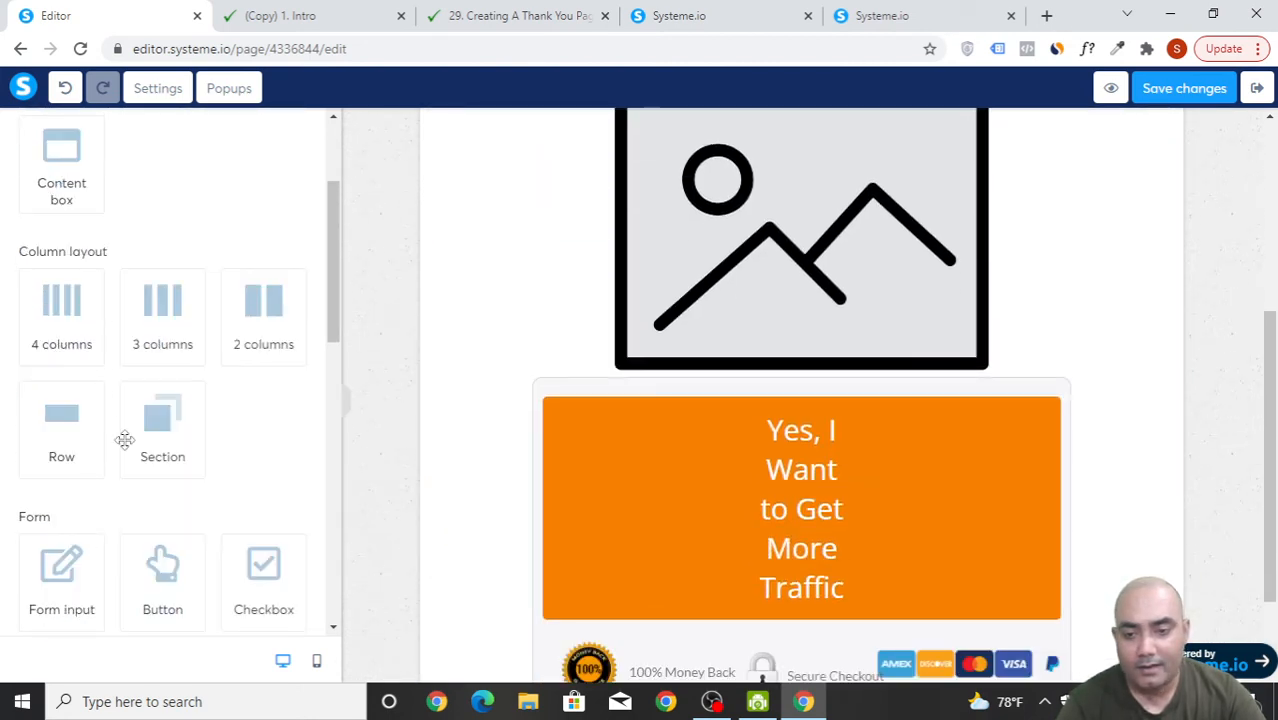
scroll(128, 455, up, 2)
drag(70, 264, 831, 372)
- Set the orange button's click action to Next step URL and save the page changes
scroll(1070, 290, down, 2)
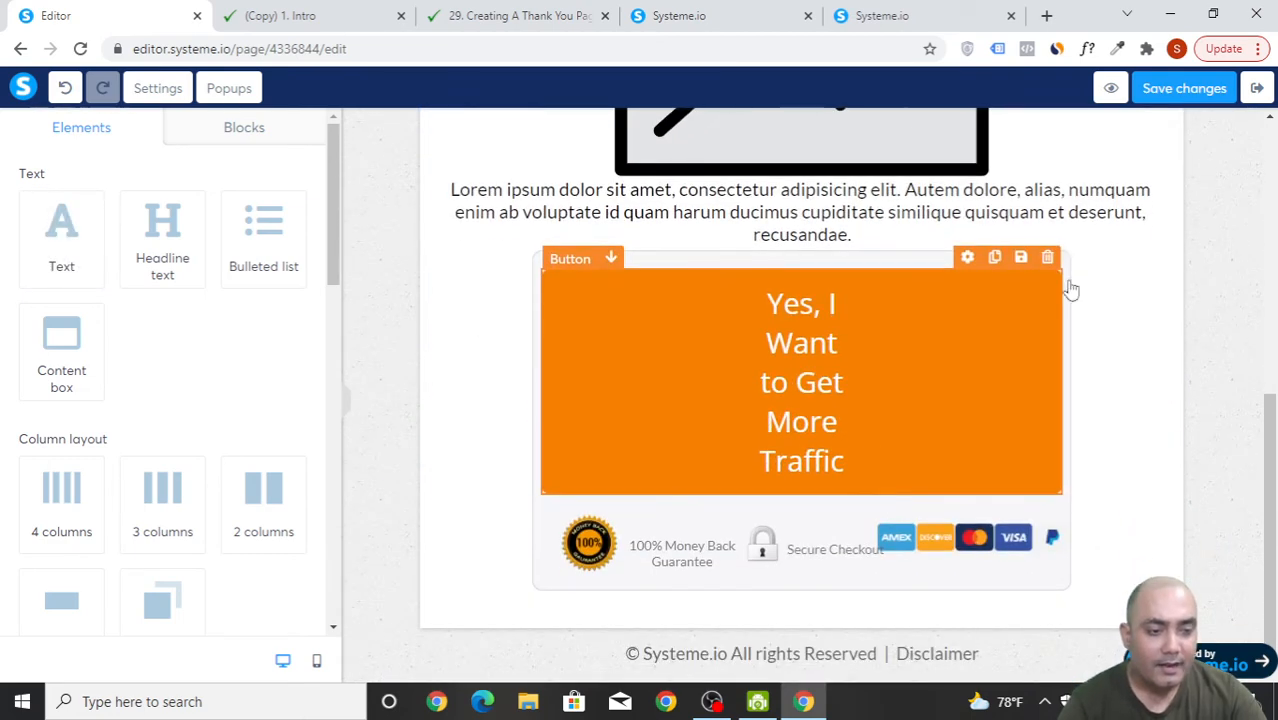
click(969, 259)
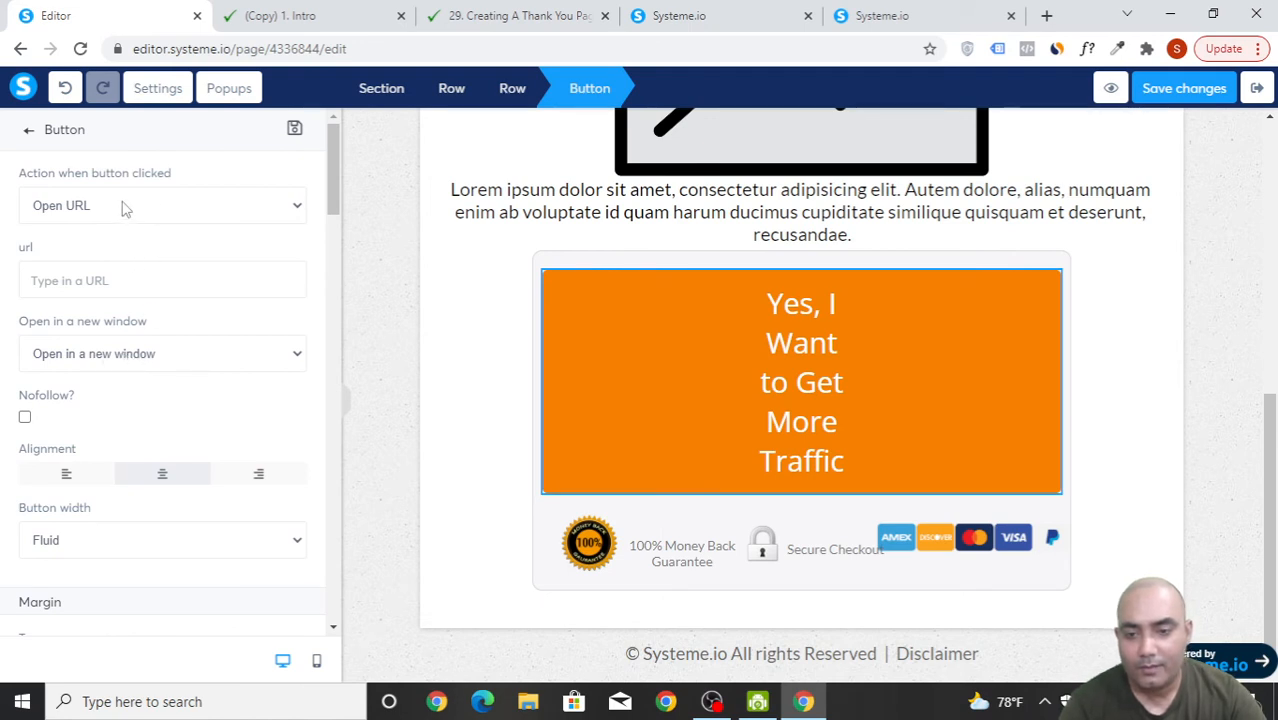
click(157, 218)
click(114, 277)
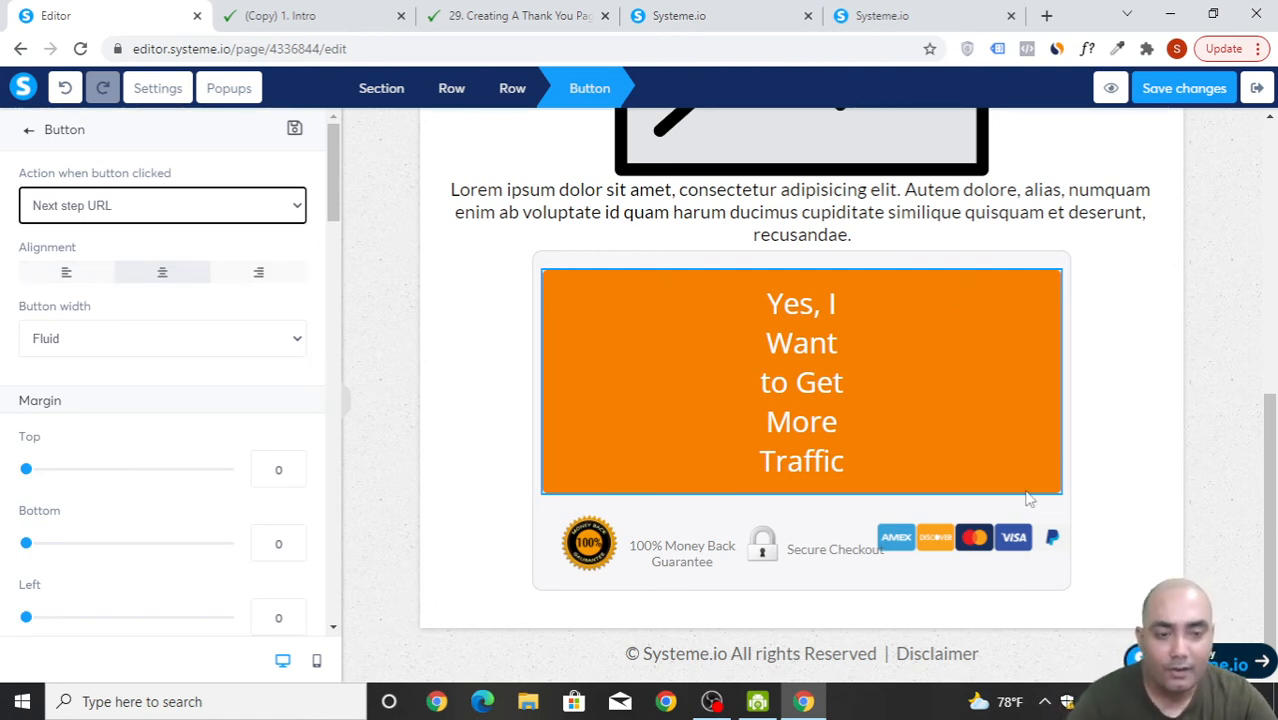
click(1107, 437)
click(1182, 88)
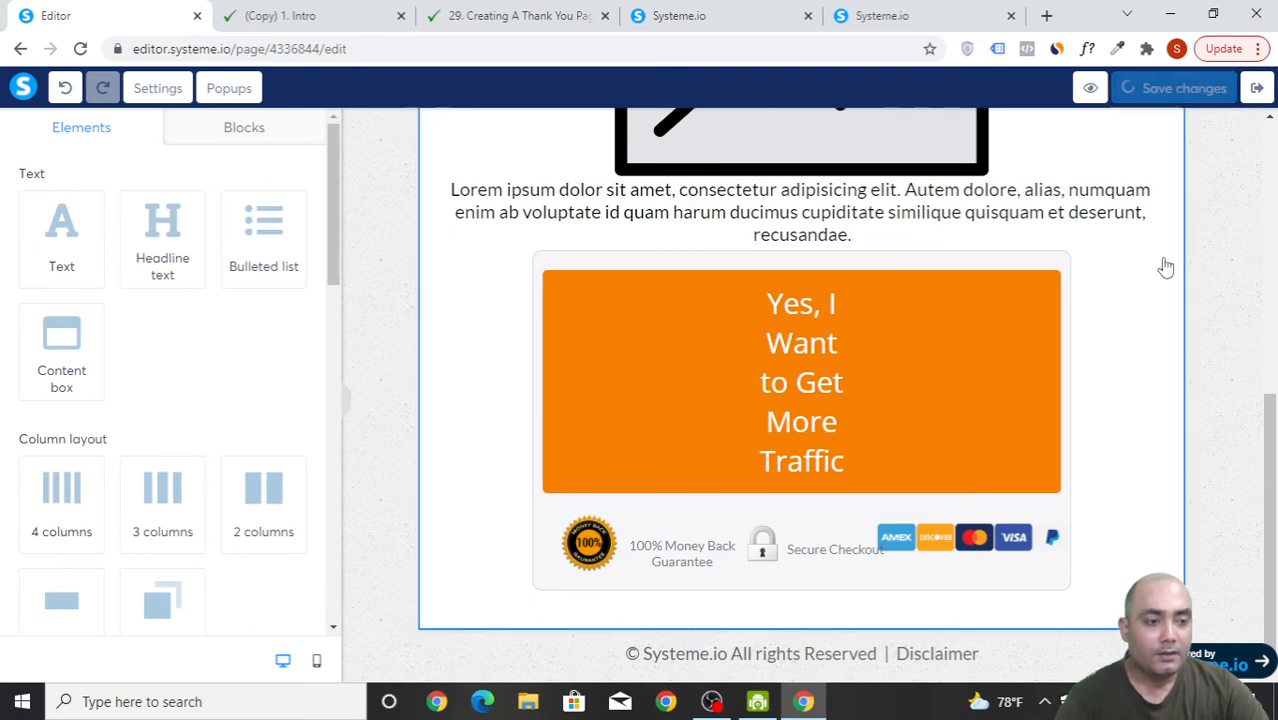
- Add a video element between the headline and the bulleted list
scroll(1107, 437, up, 5)
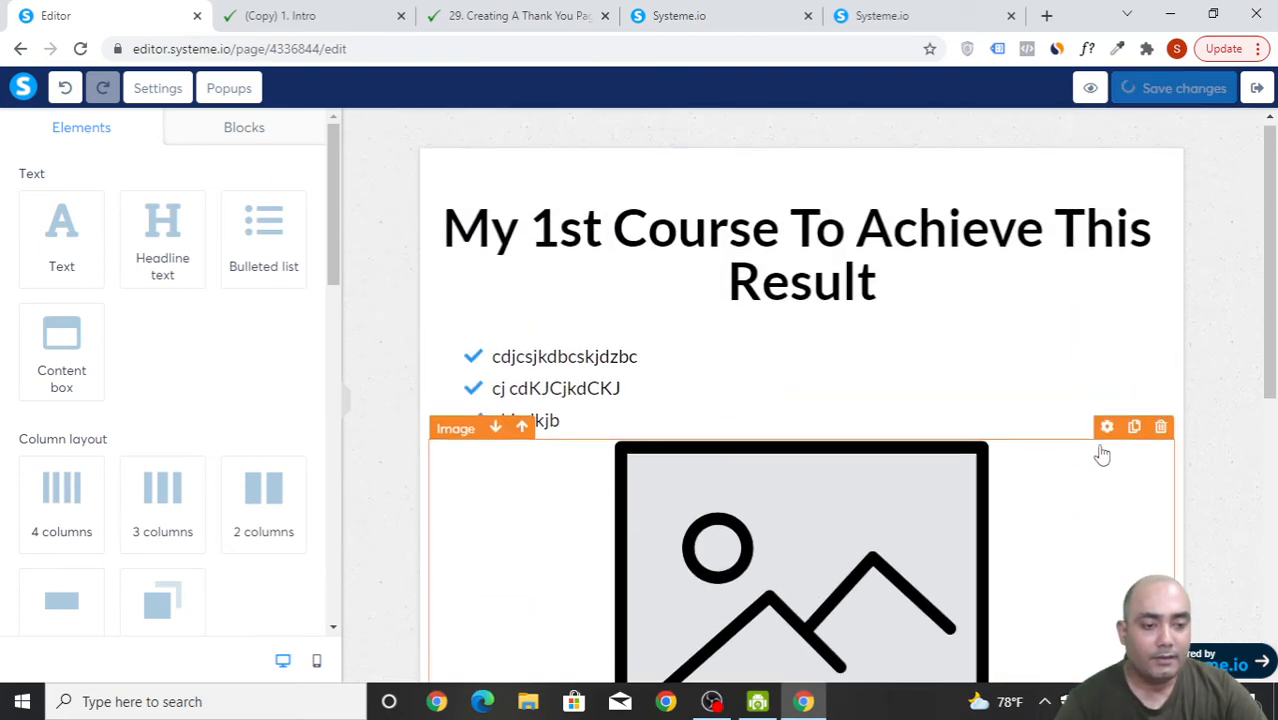
scroll(1101, 451, down, 1)
scroll(125, 502, down, 2)
scroll(257, 471, down, 6)
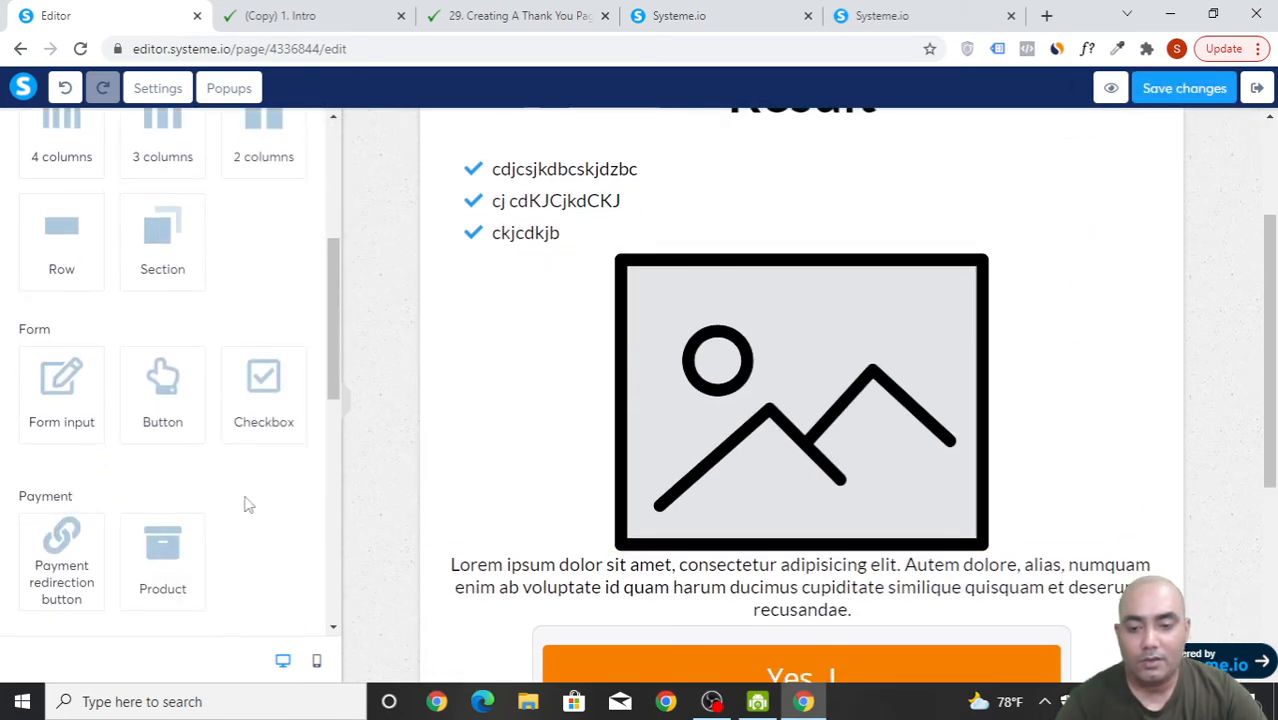
drag(169, 347, 798, 308)
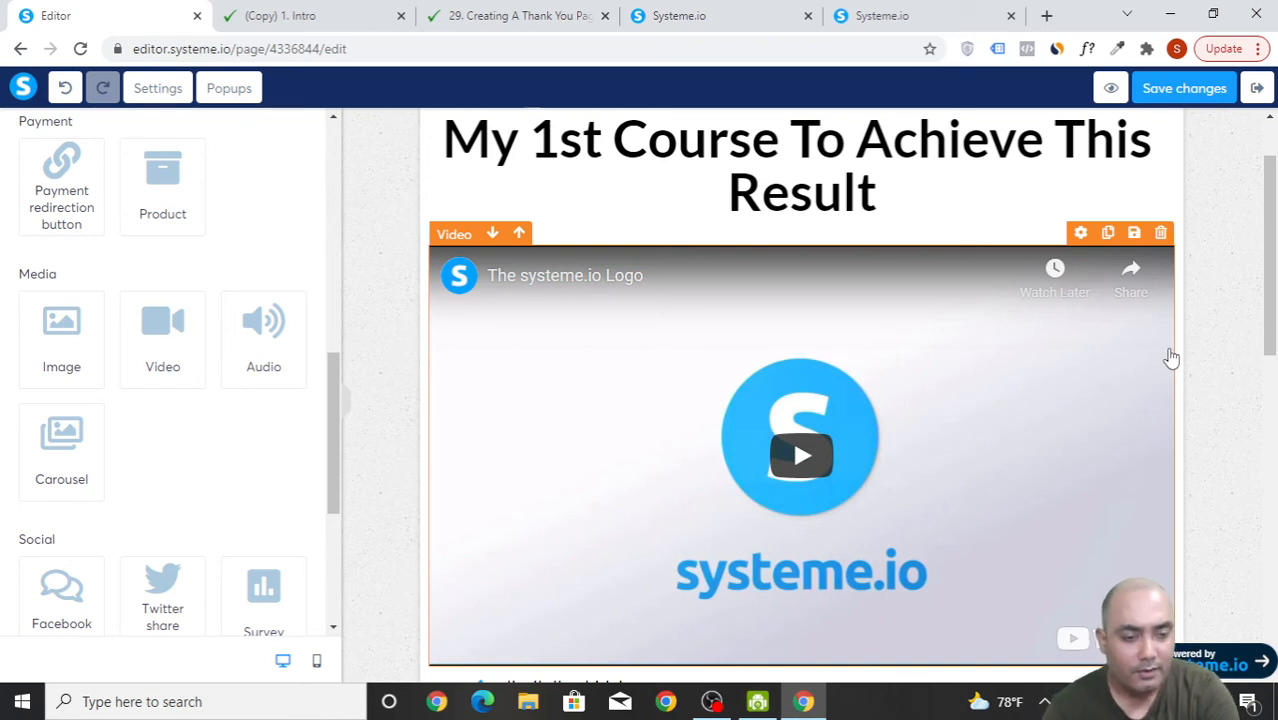
scroll(976, 474, down, 2)
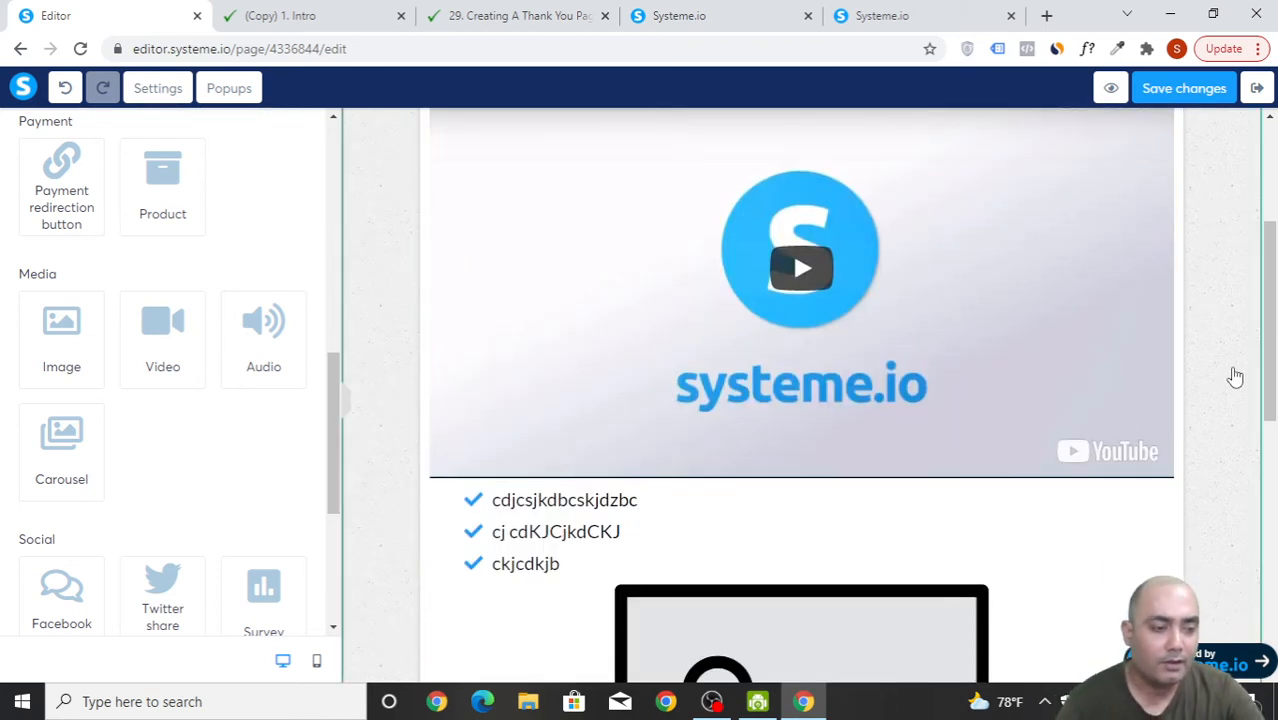
click(1208, 398)
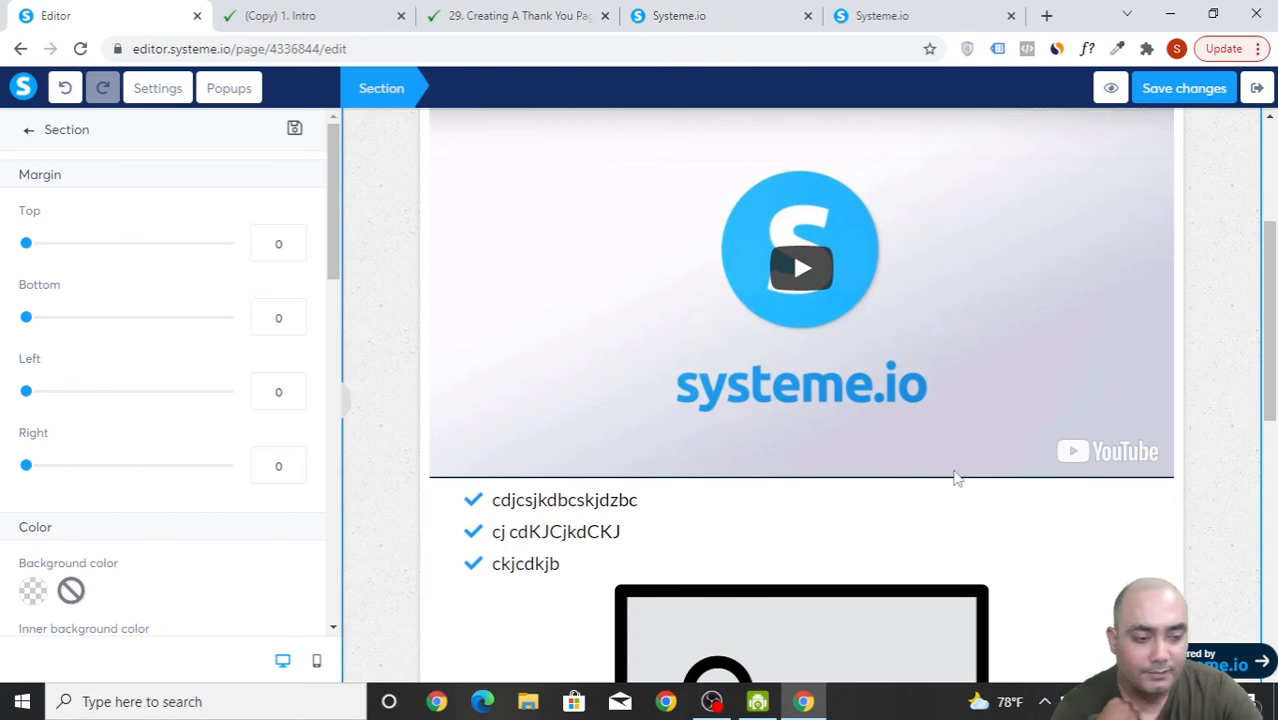
click(1013, 531)
- Review the page's affiliation, header tracking code and SEO settings, and save the sales page changes
scroll(981, 551, down, 6)
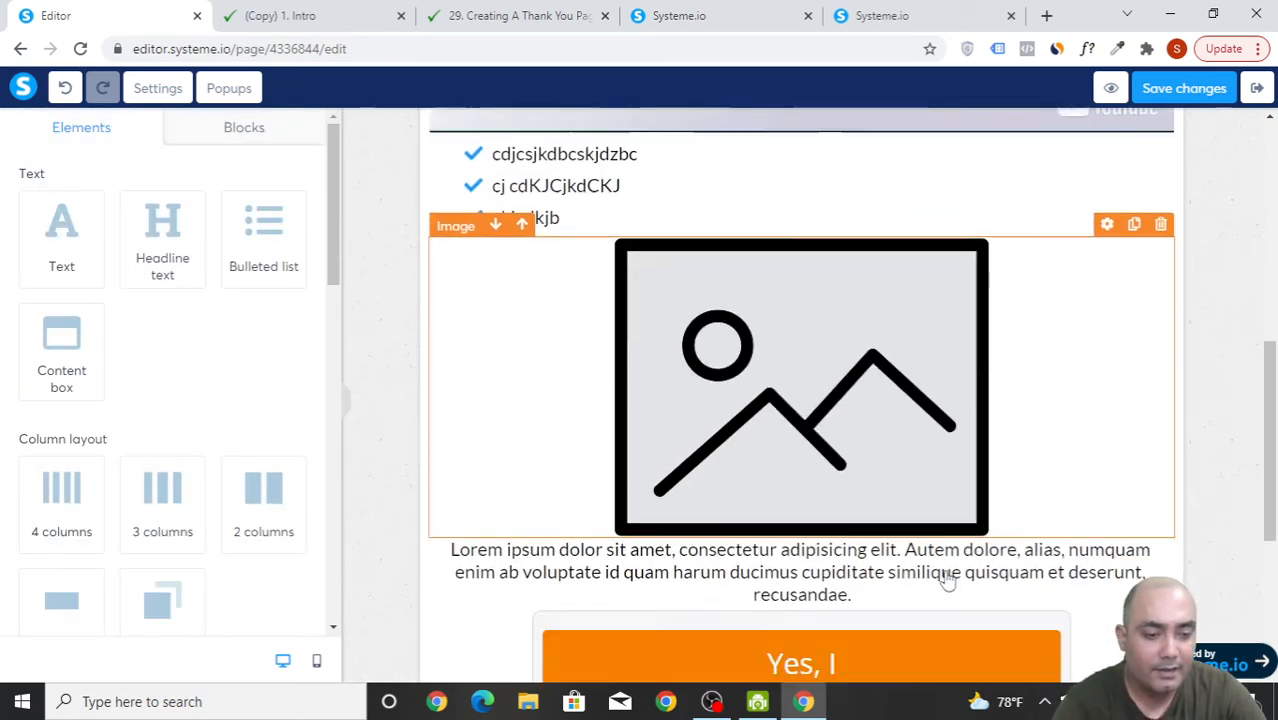
scroll(1214, 423, down, 1)
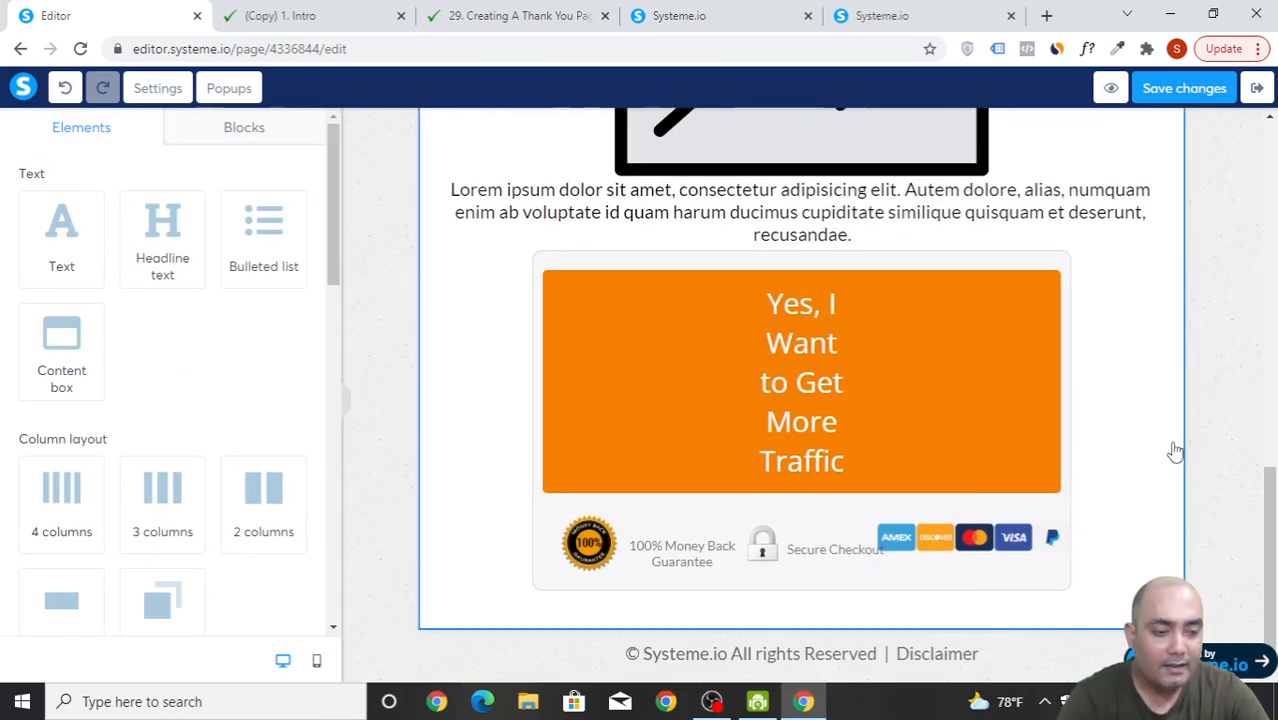
click(150, 92)
scroll(151, 465, down, 10)
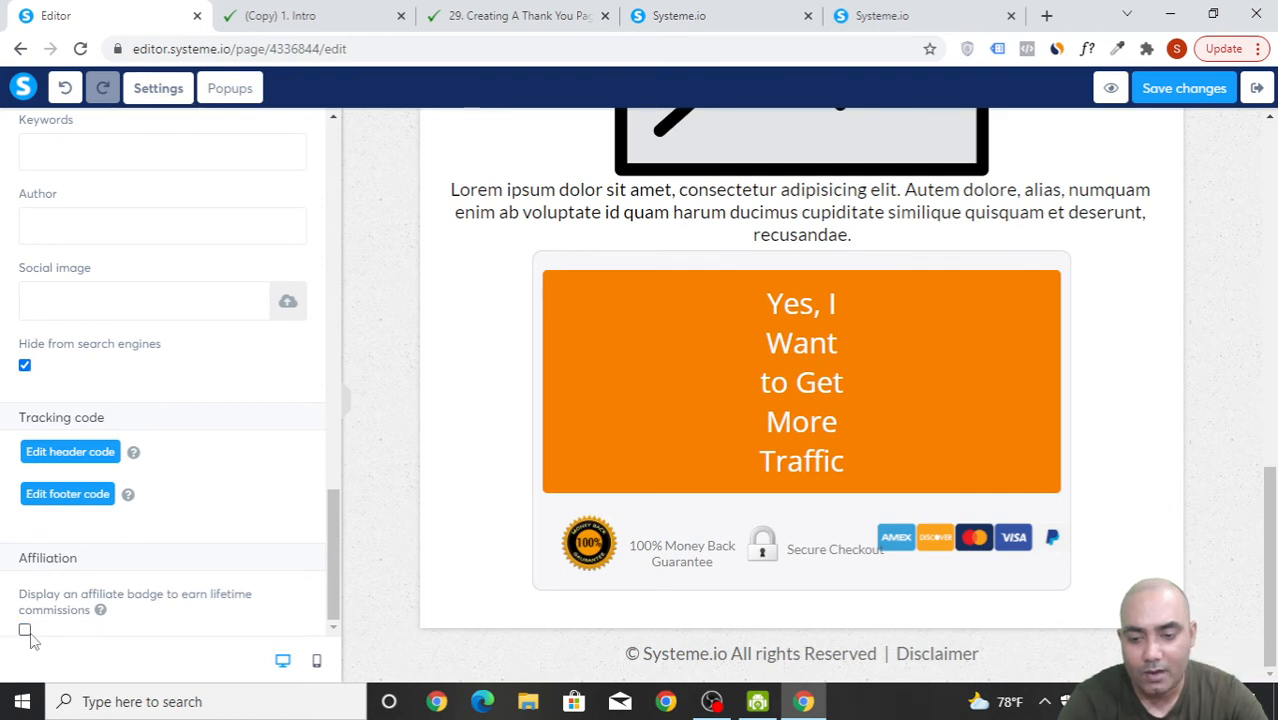
scroll(157, 583, up, 2)
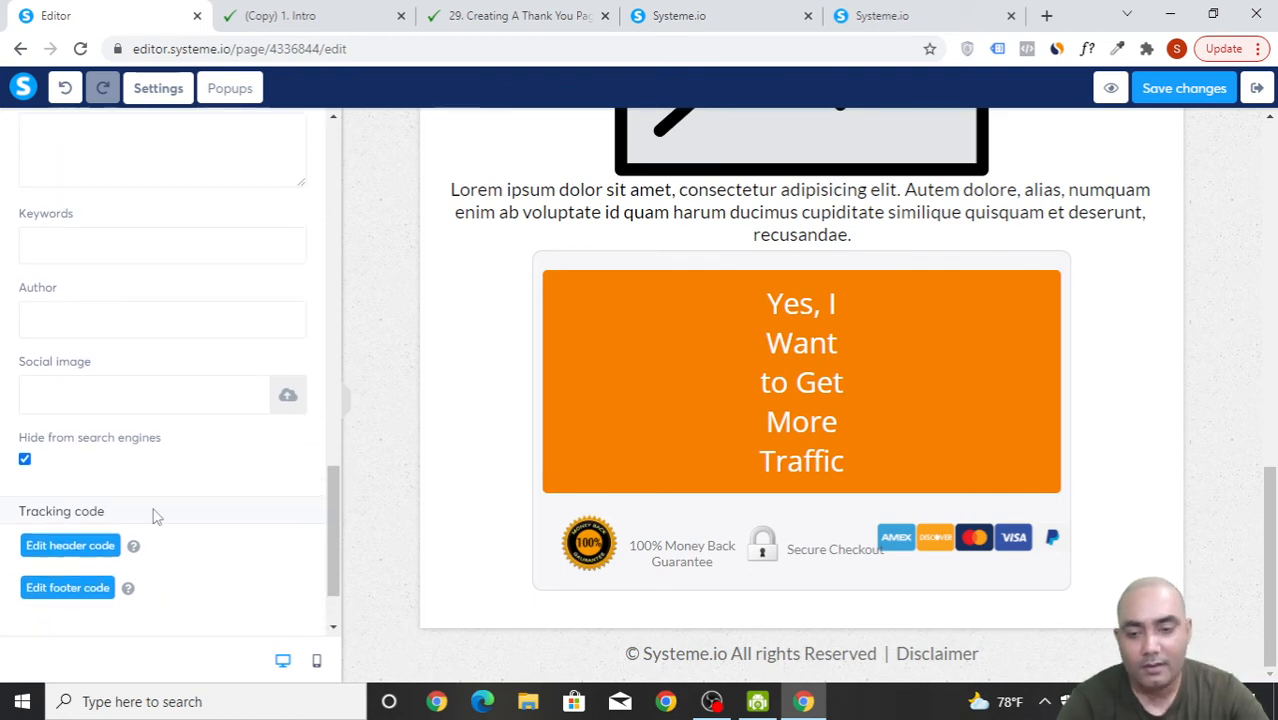
click(91, 549)
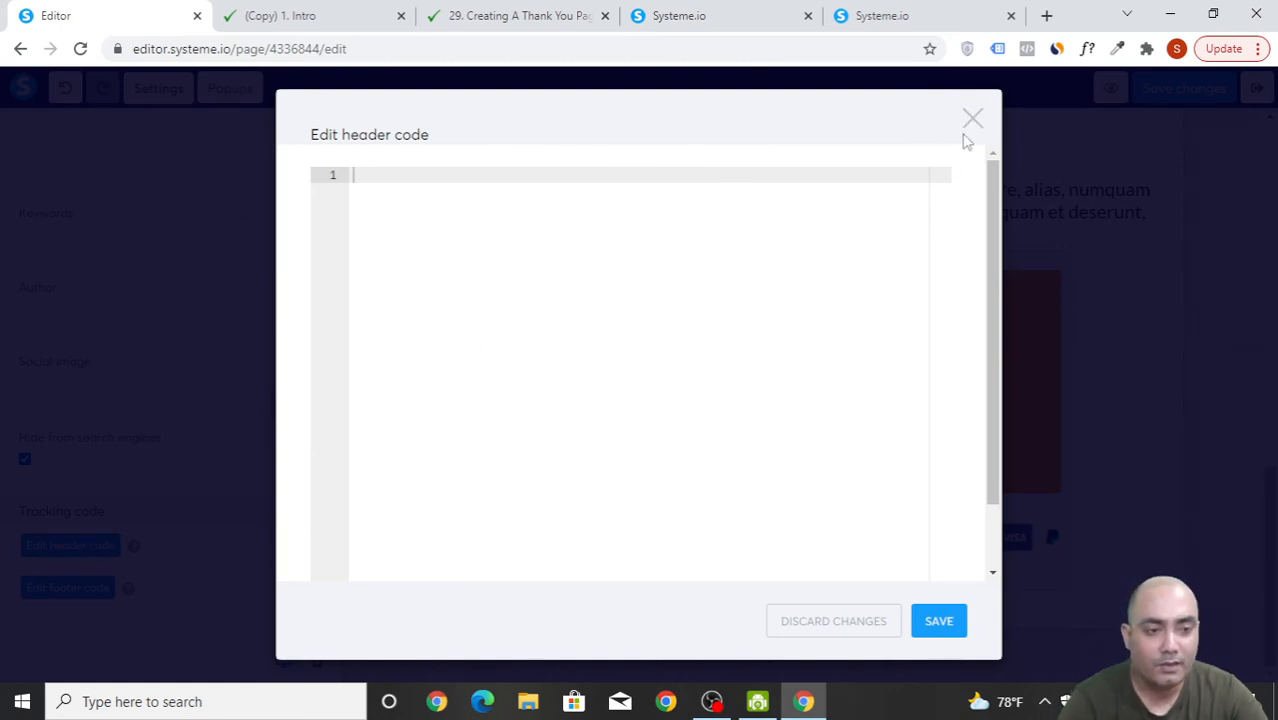
click(972, 119)
scroll(165, 508, up, 8)
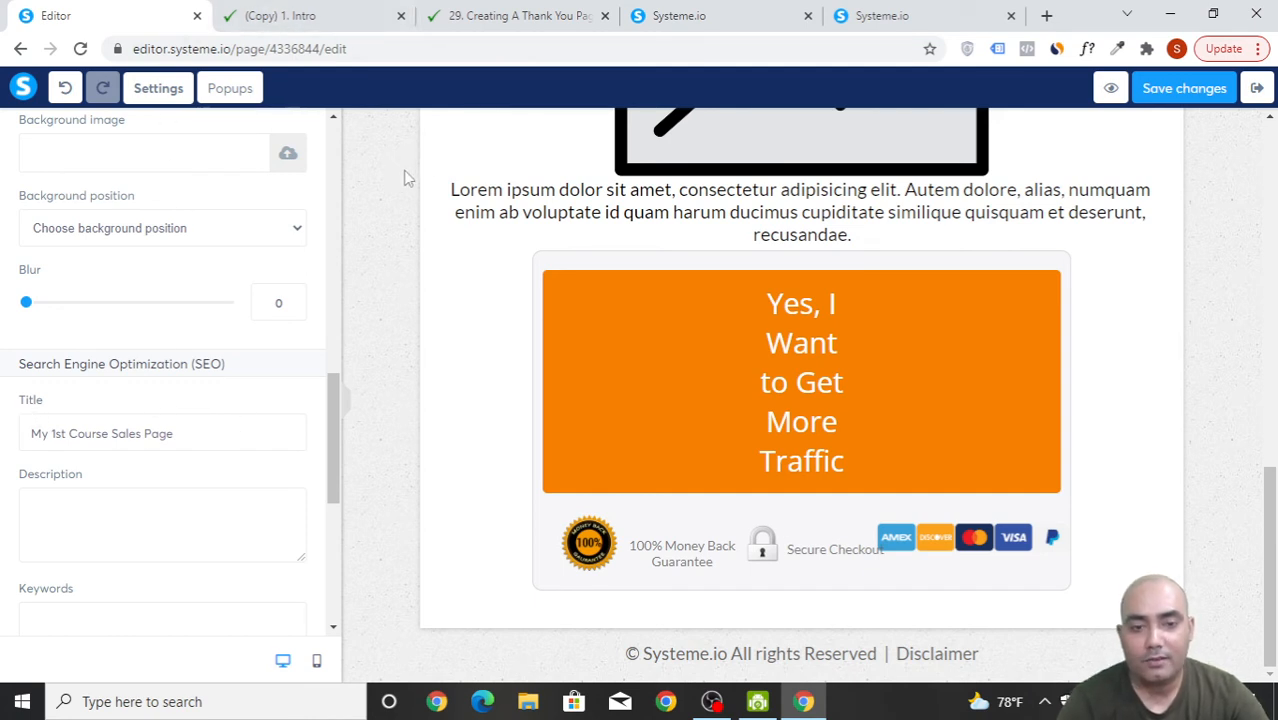
click(1186, 90)
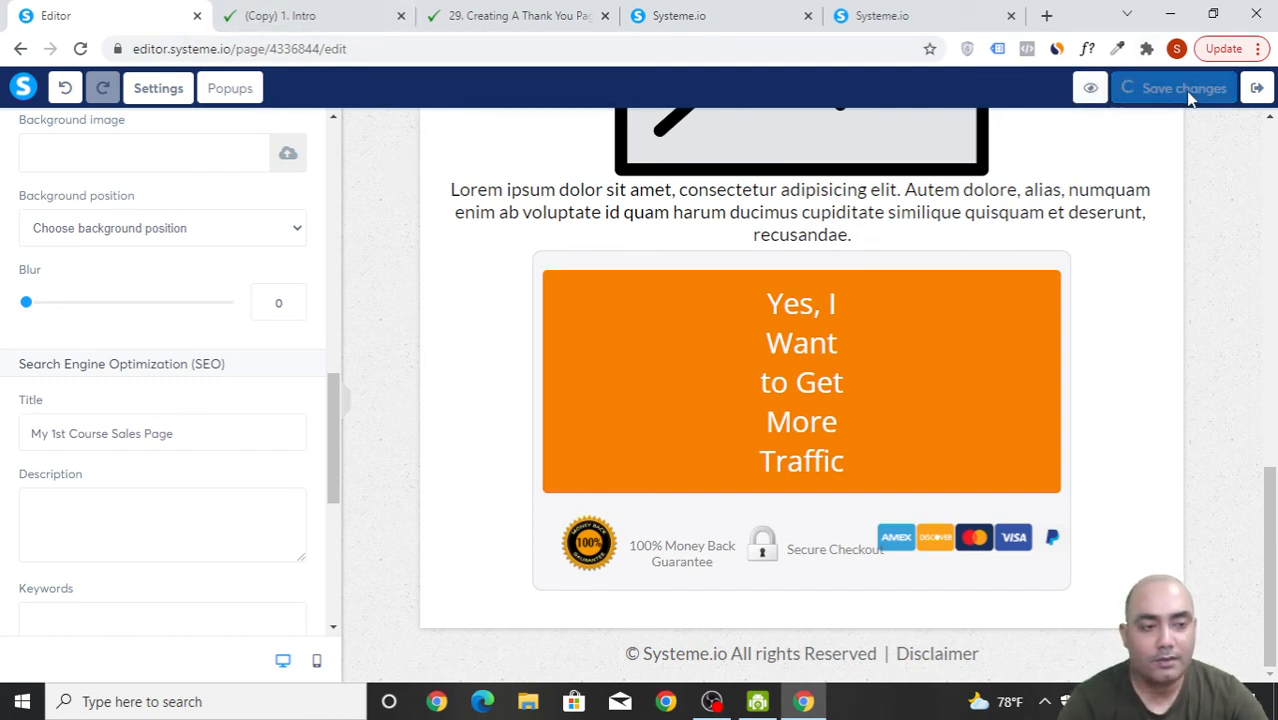
- Preview the sales page to check its title against the SEO title, close the preview and exit the page editor
click(1095, 90)
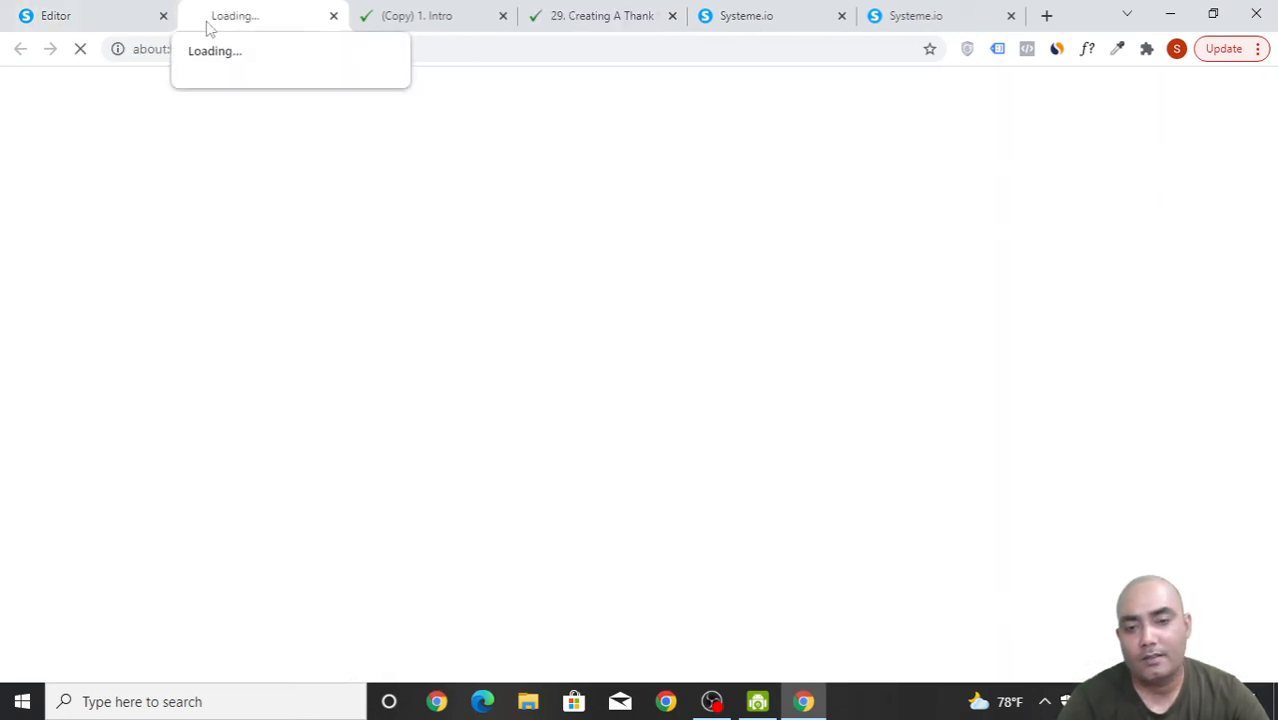
click(123, 12)
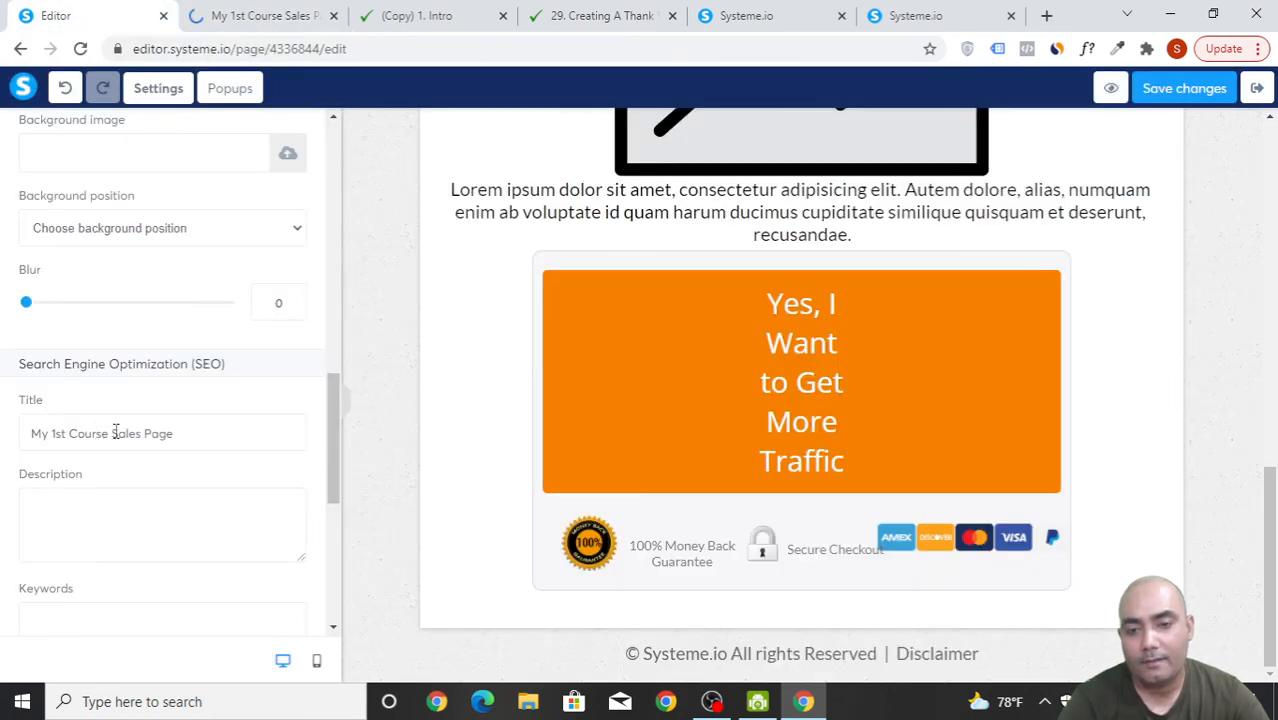
drag(188, 432, 3, 449)
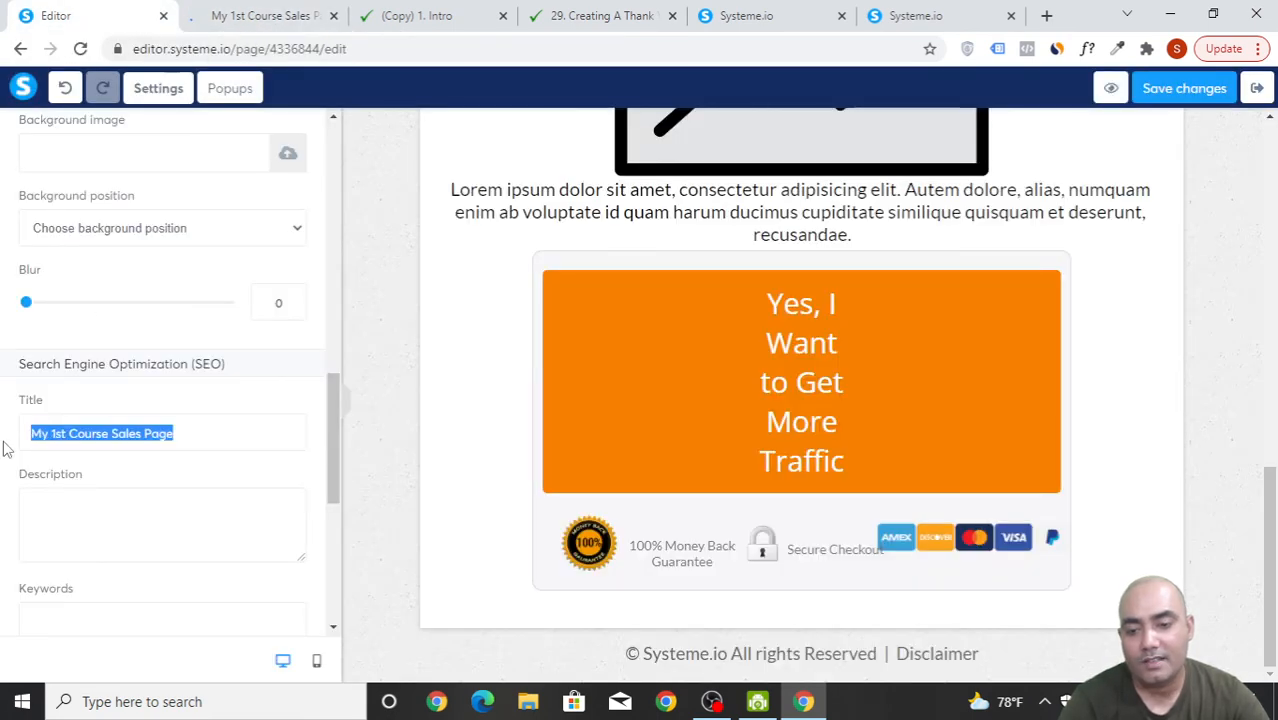
click(259, 15)
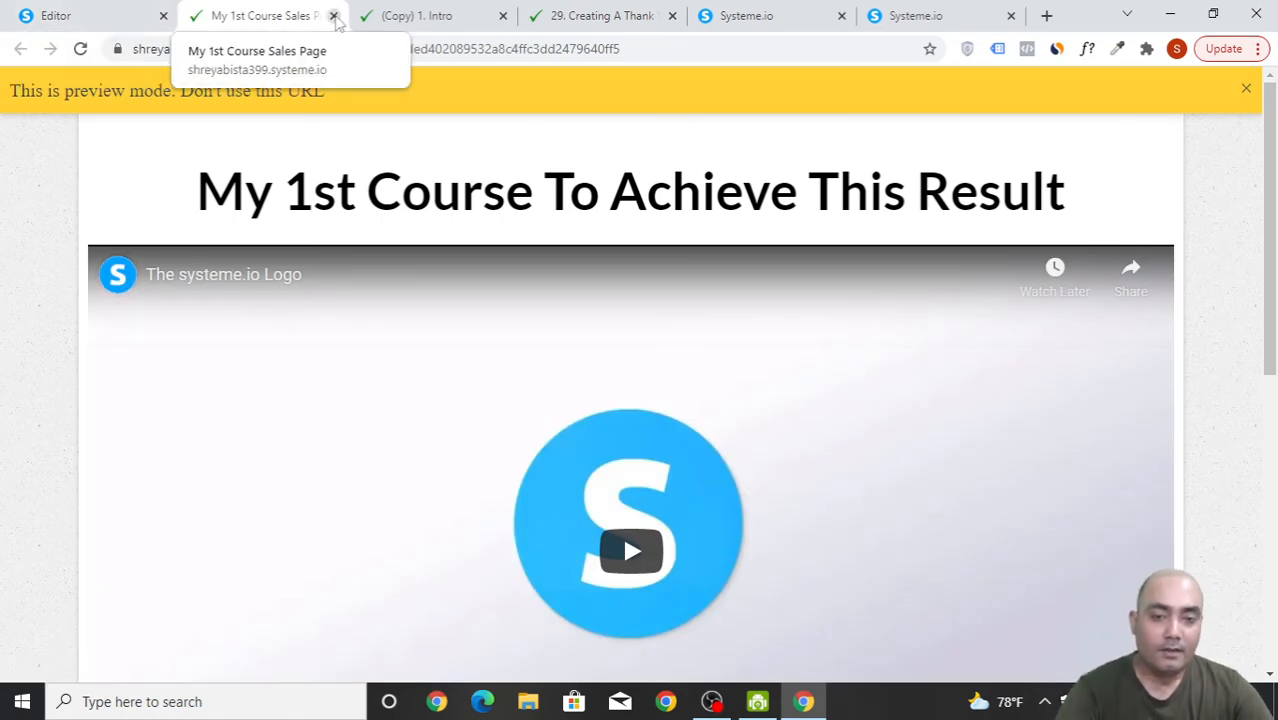
click(333, 16)
click(1213, 93)
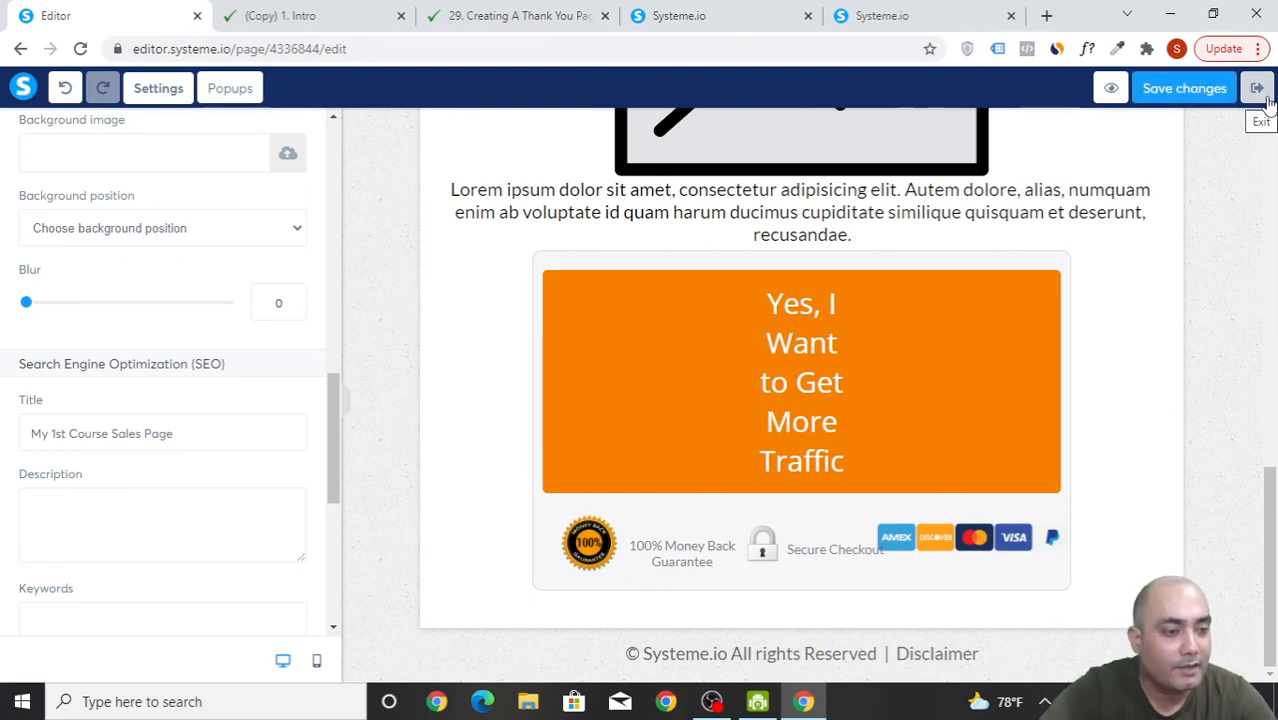
click(1267, 103)
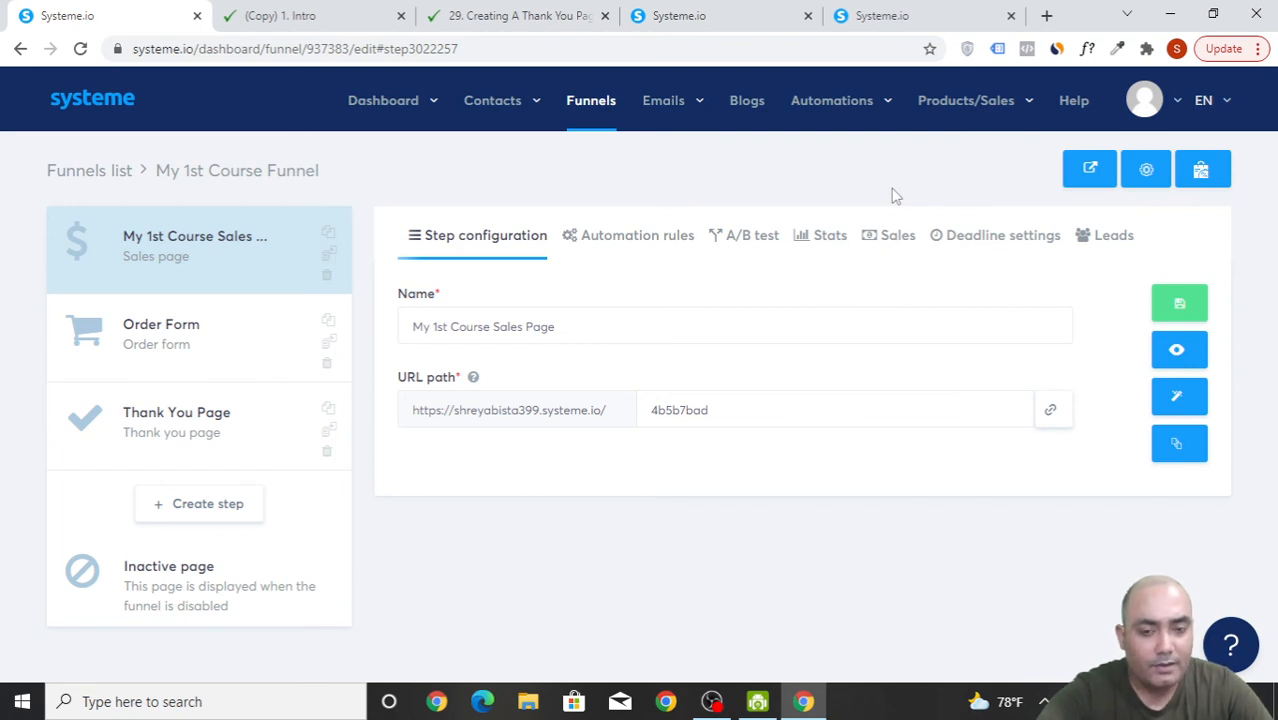
- Open the course settings of My 1st Course from the courses list
mouse_move(983, 122)
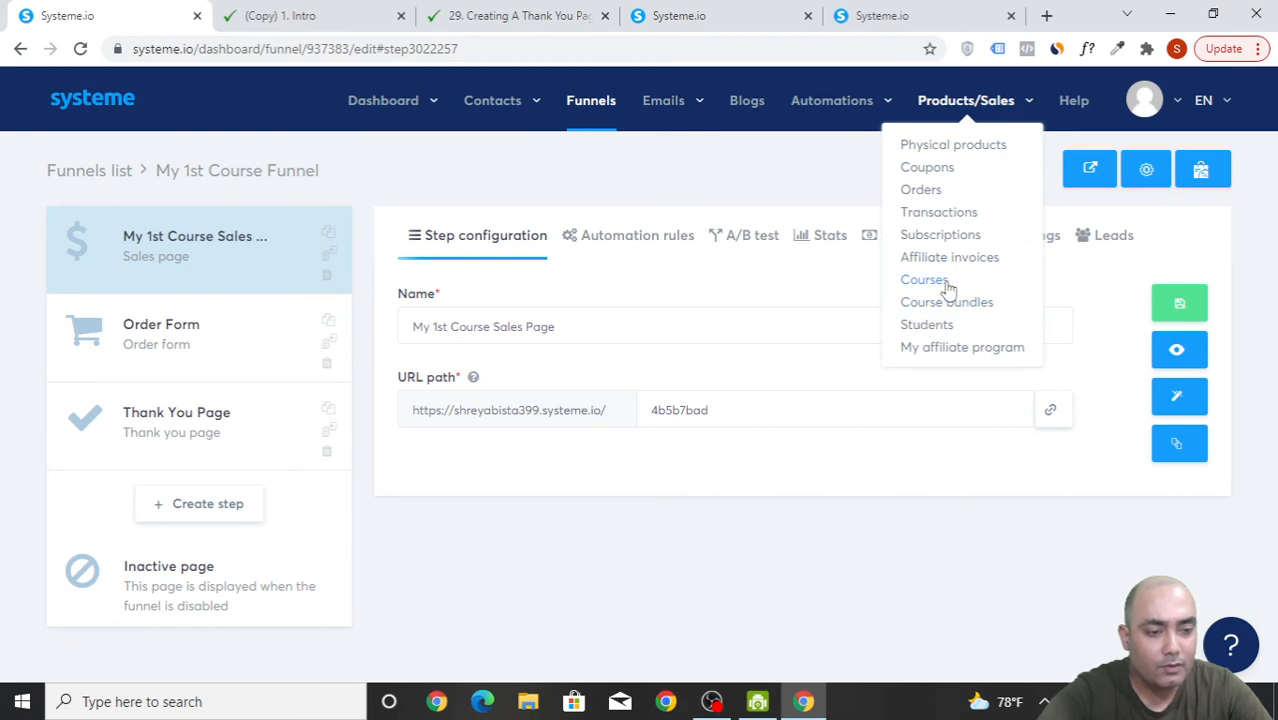
click(926, 280)
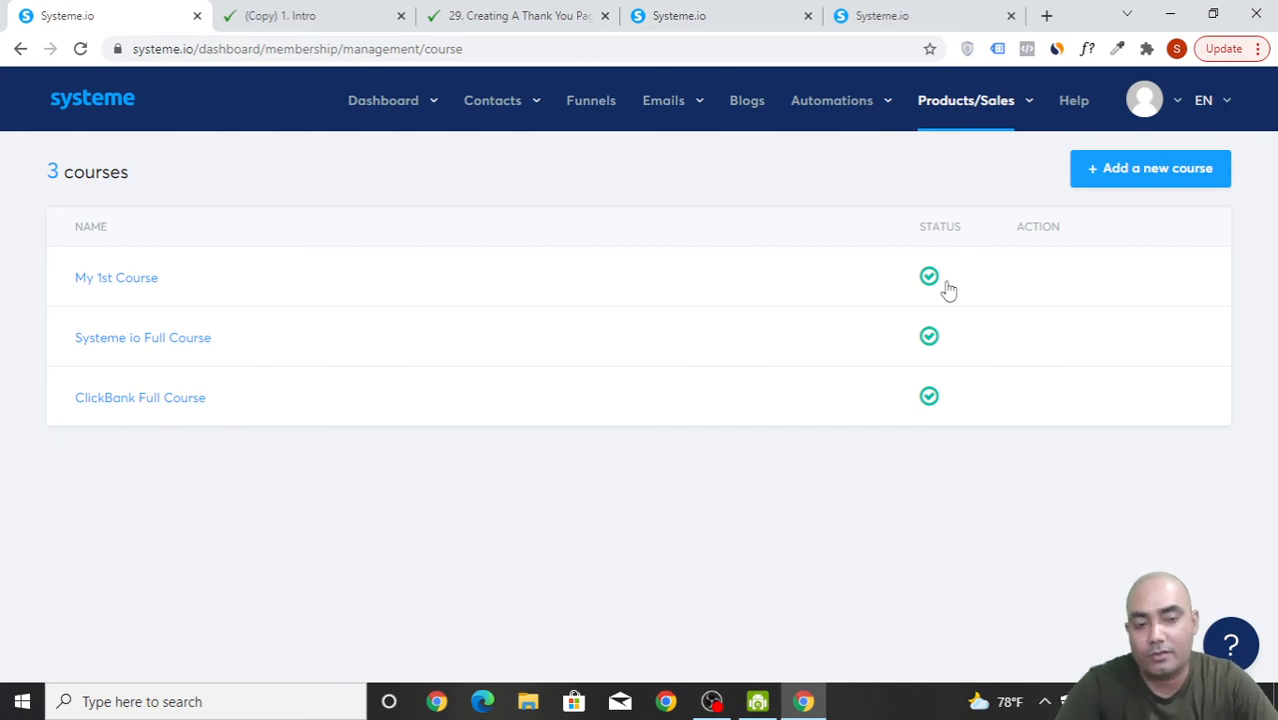
click(125, 288)
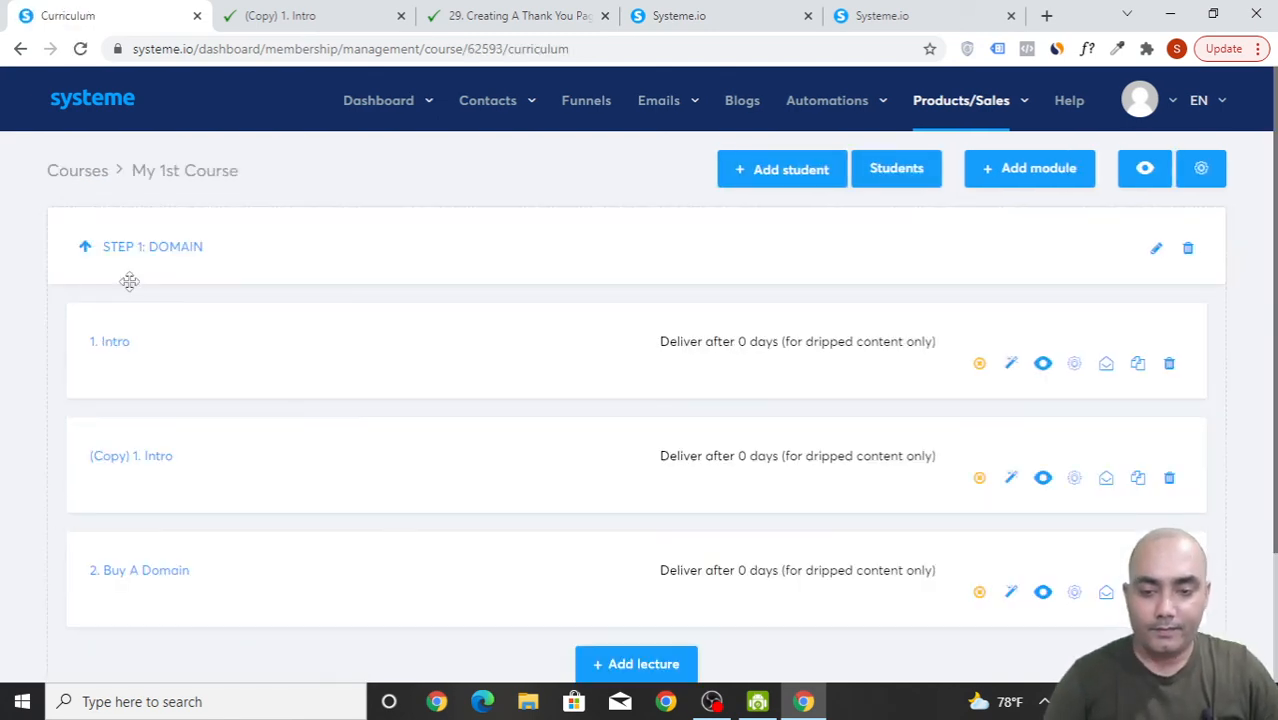
scroll(745, 330, down, 2)
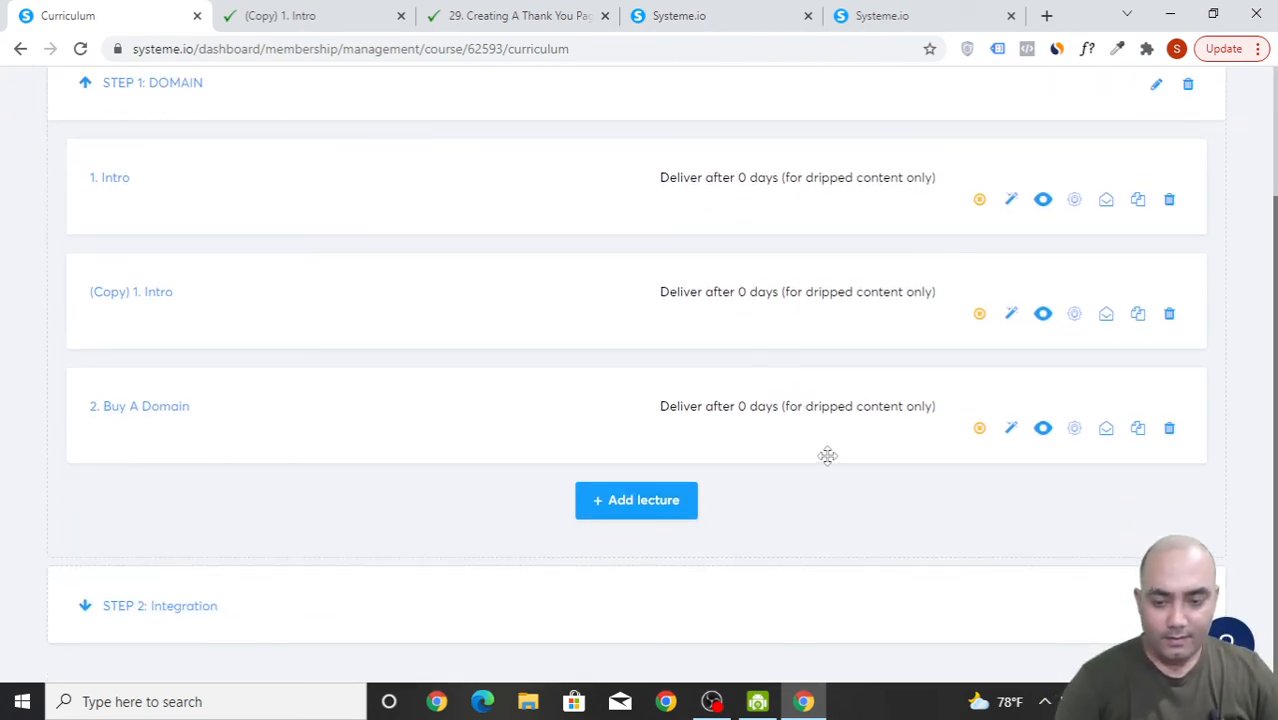
scroll(830, 458, up, 2)
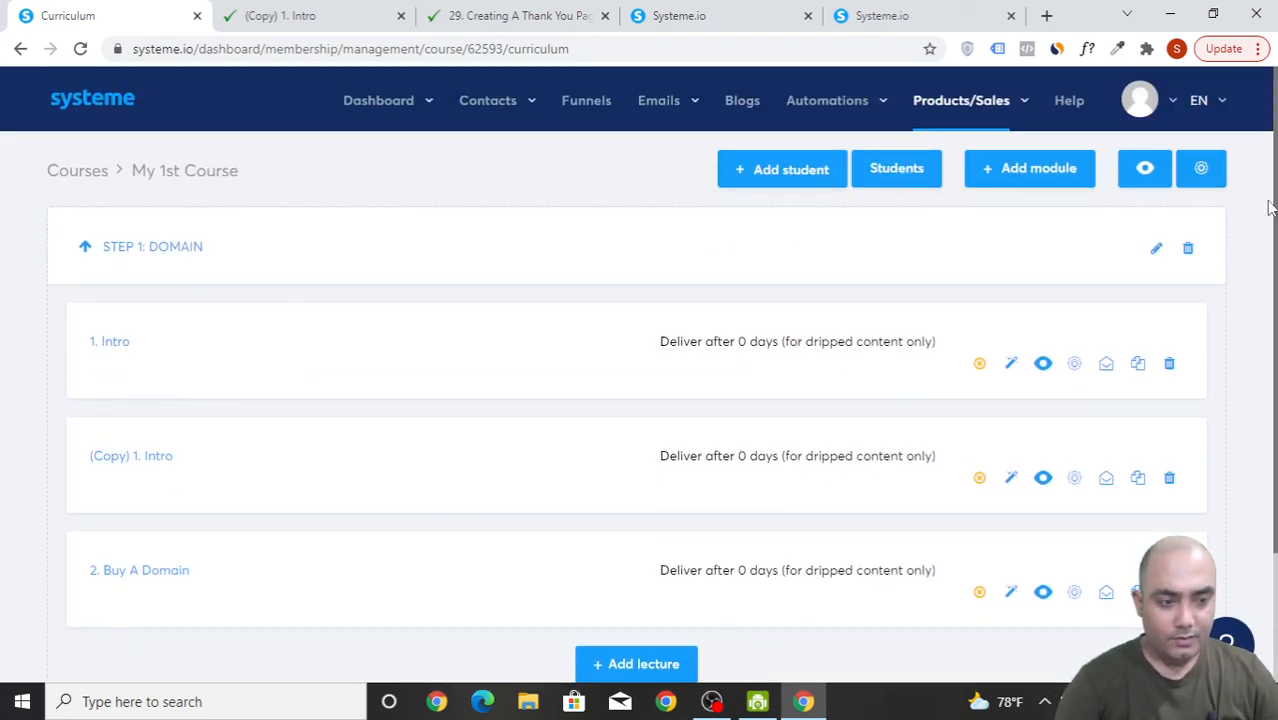
click(1198, 171)
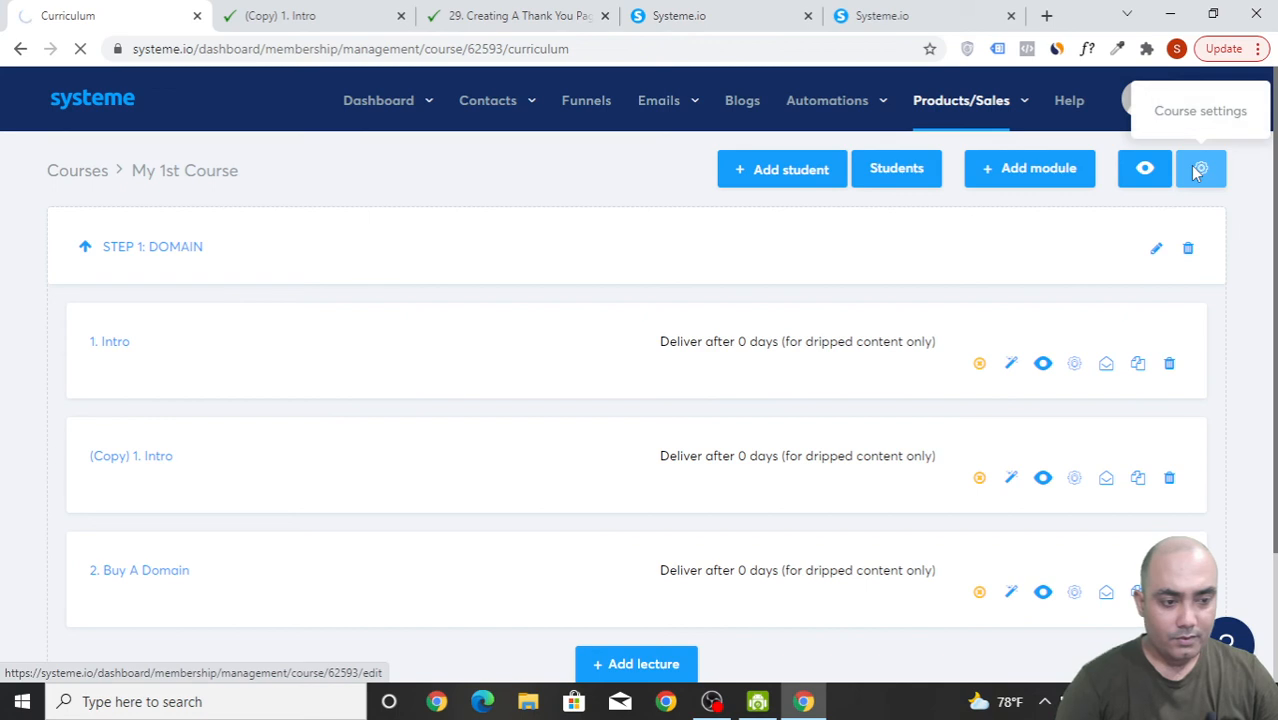
- Set the course's sales page to My 1st Course Sales Page in My 1st Course Funnel and save the course settings
scroll(436, 465, down, 6)
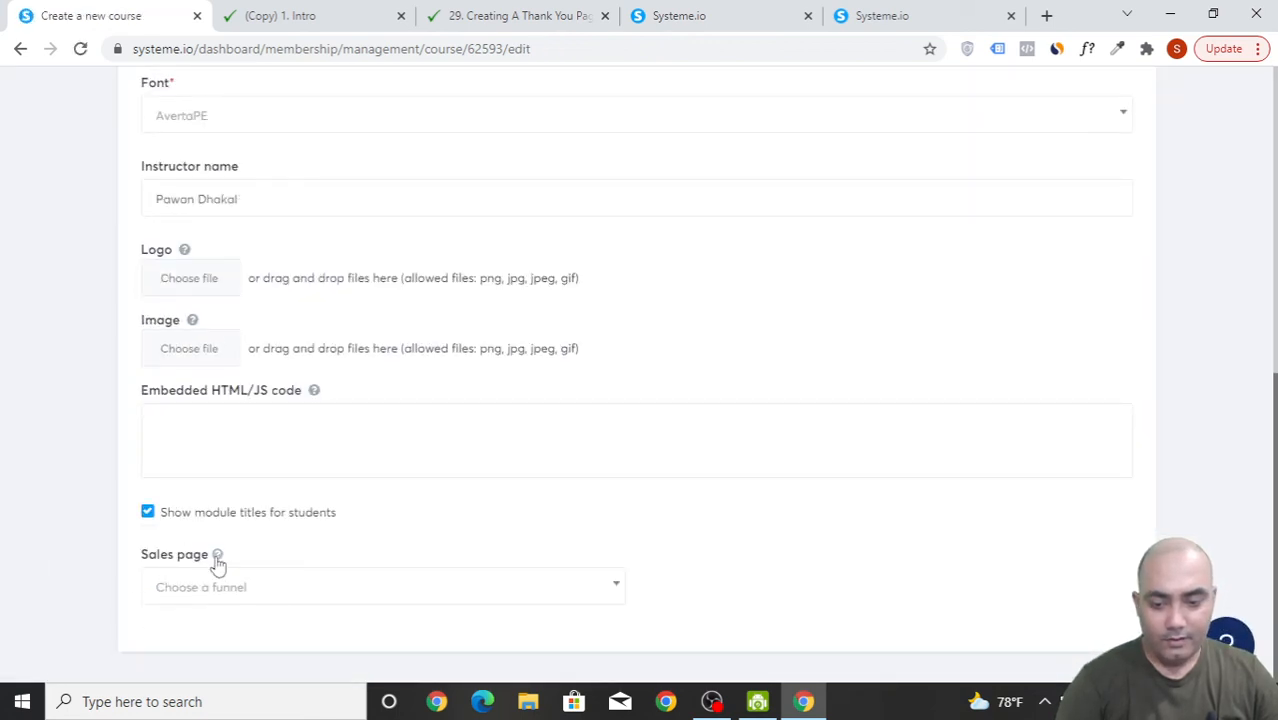
mouse_move(218, 566)
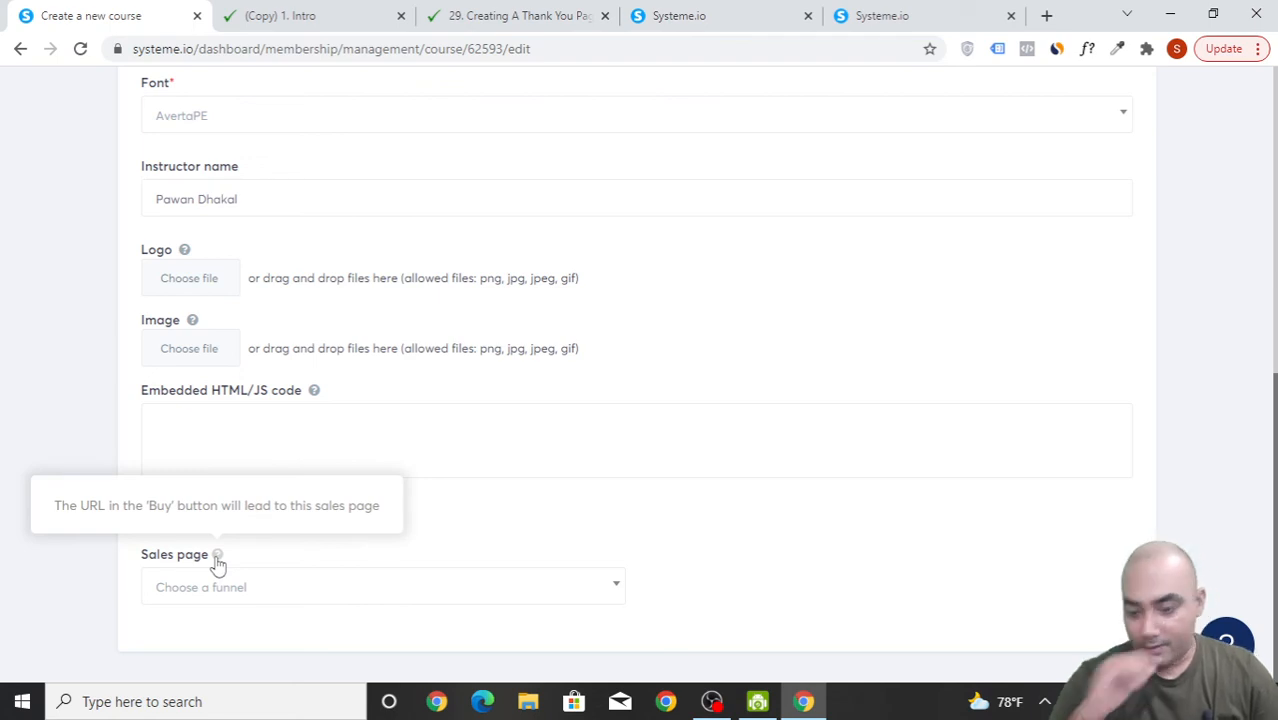
click(262, 596)
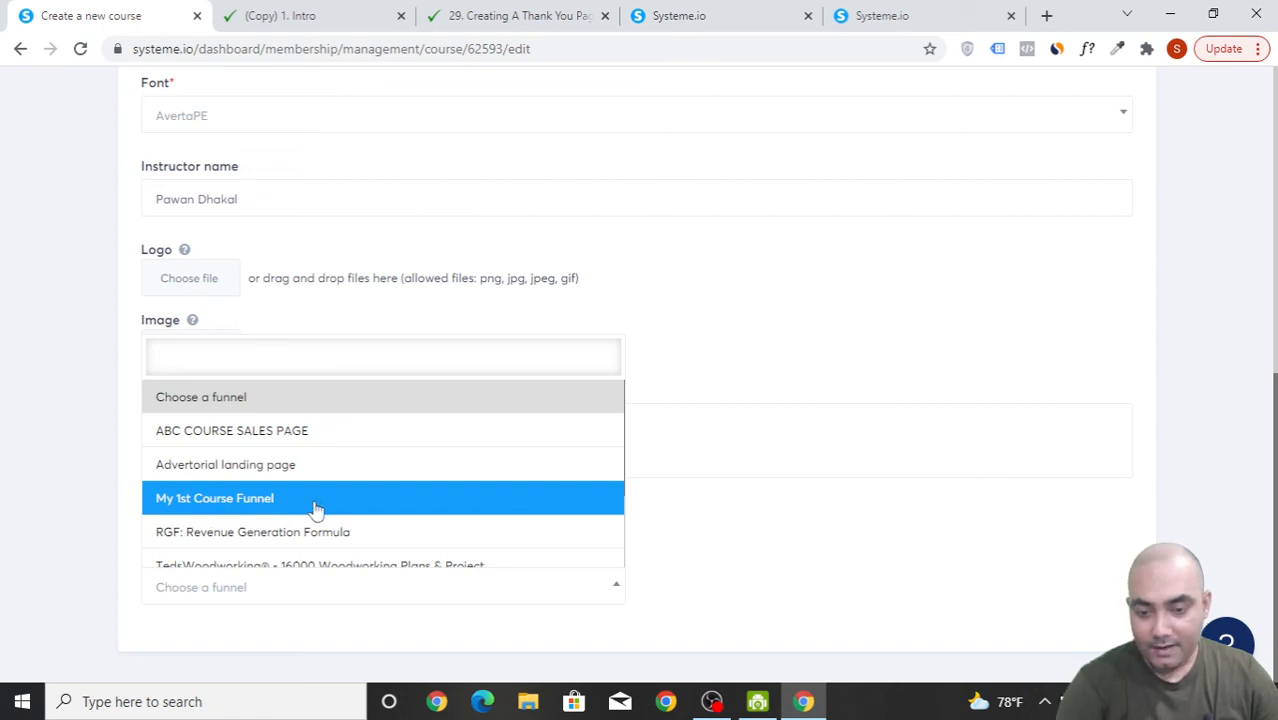
click(315, 509)
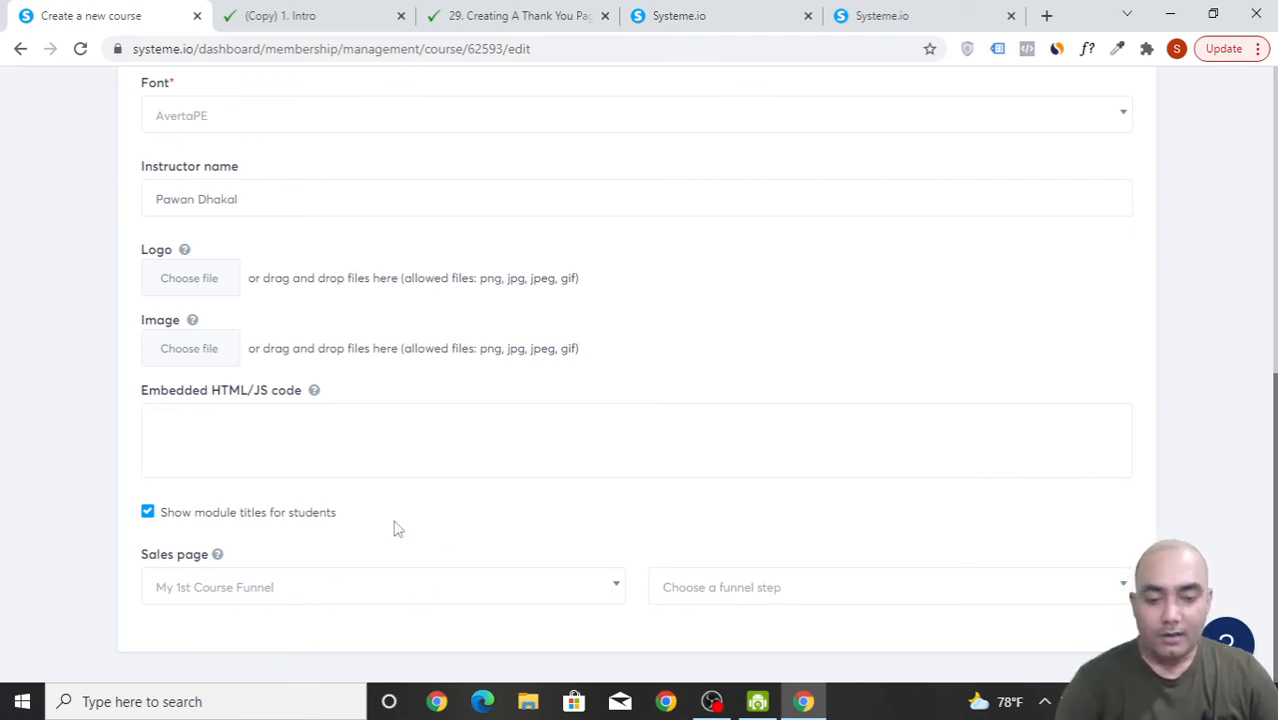
click(790, 595)
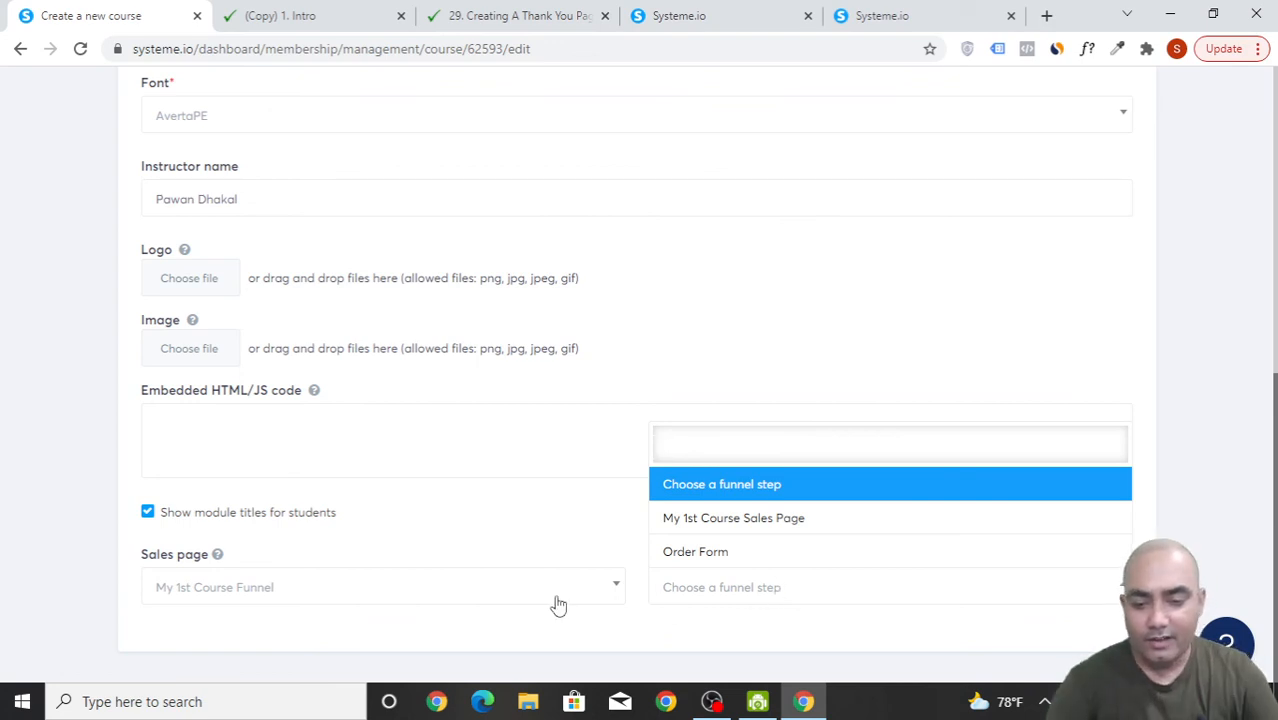
click(484, 598)
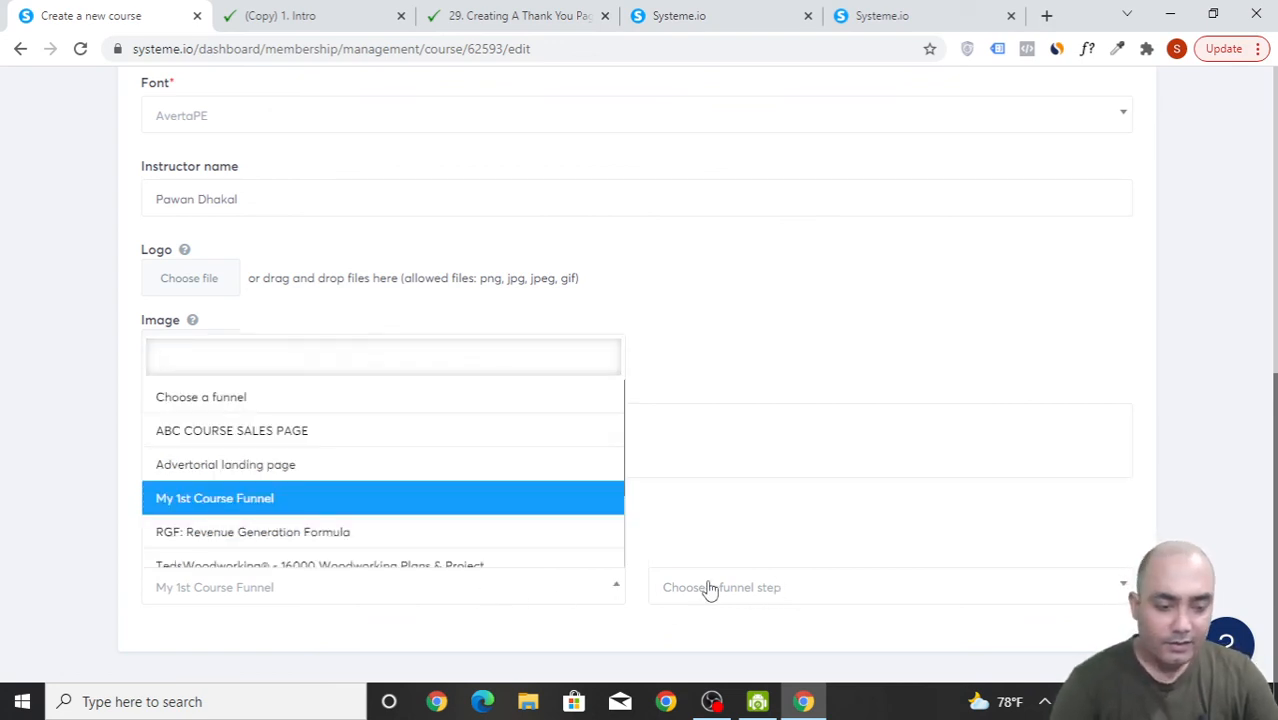
click(781, 600)
click(777, 525)
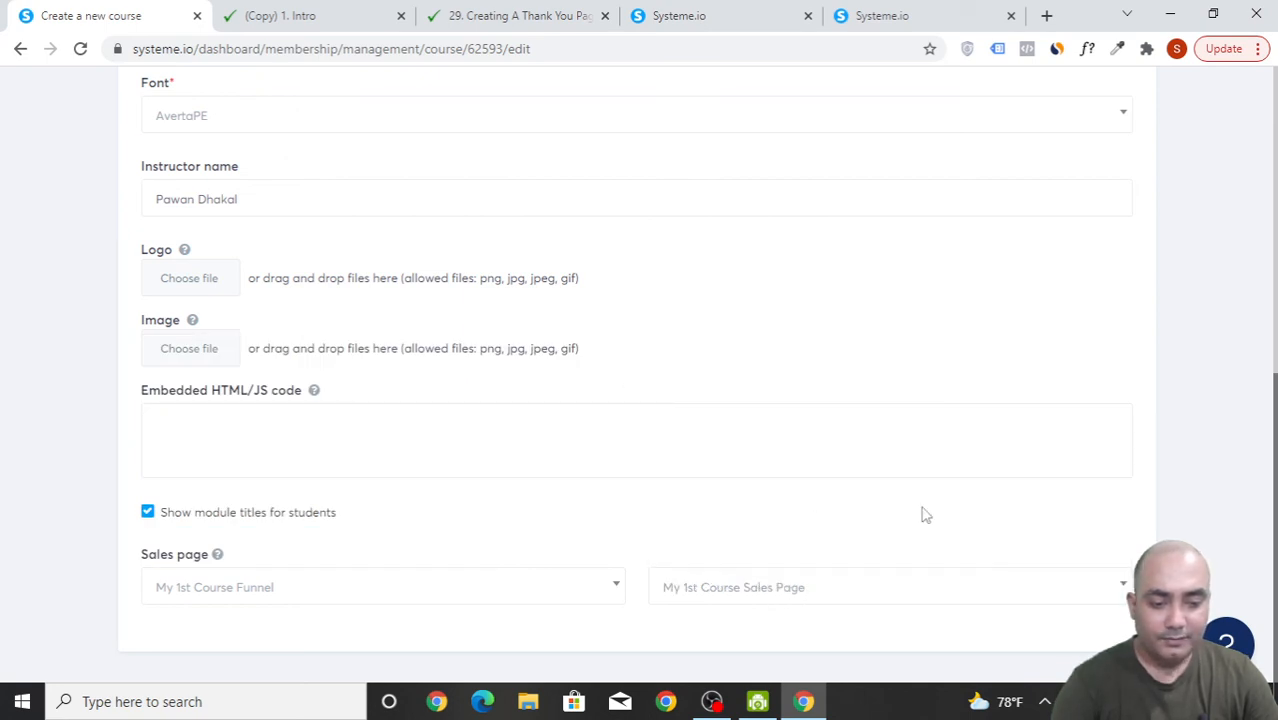
scroll(1160, 470, up, 6)
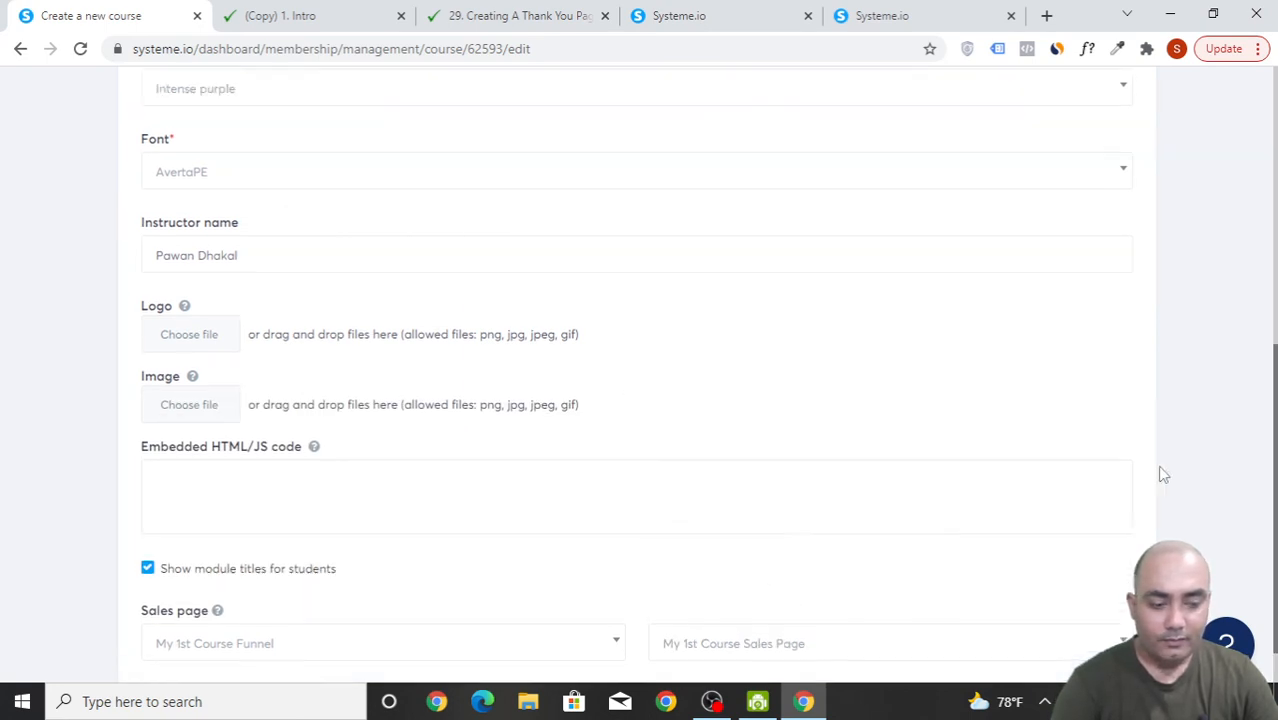
click(1118, 180)
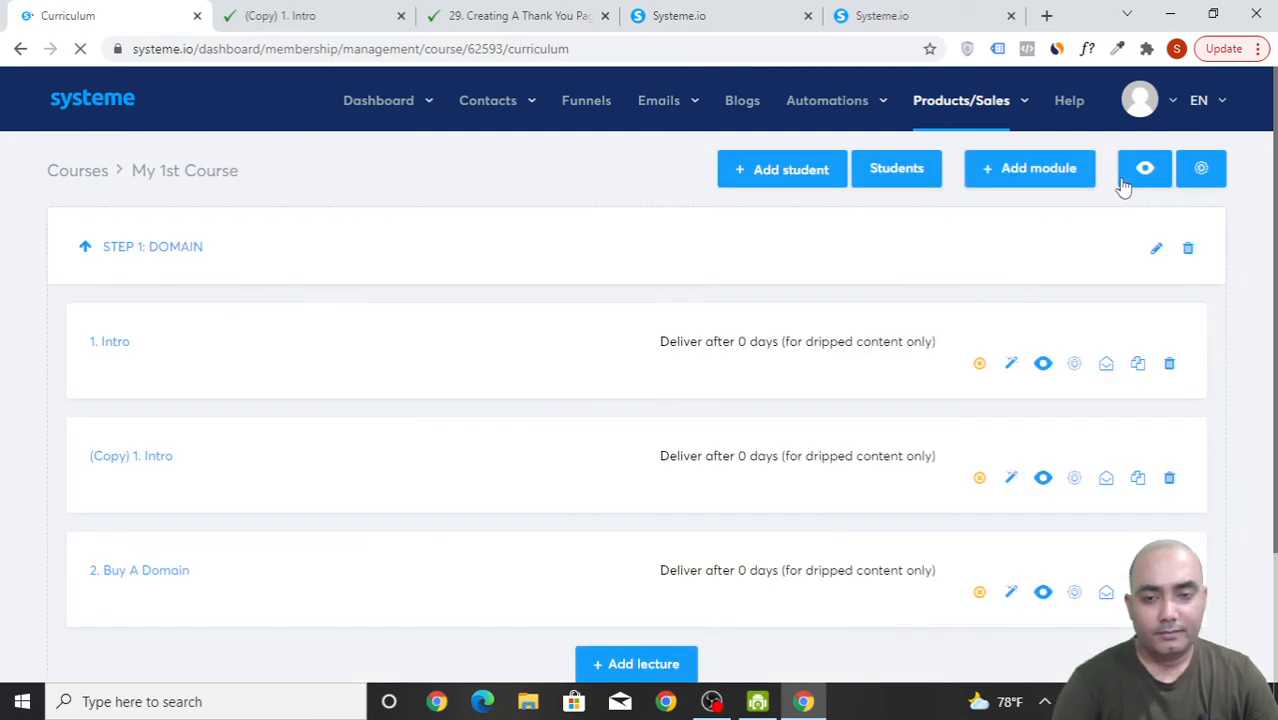
- Set the affiliate commission to 40% on the Order Form step of My 1st Course Funnel
click(581, 110)
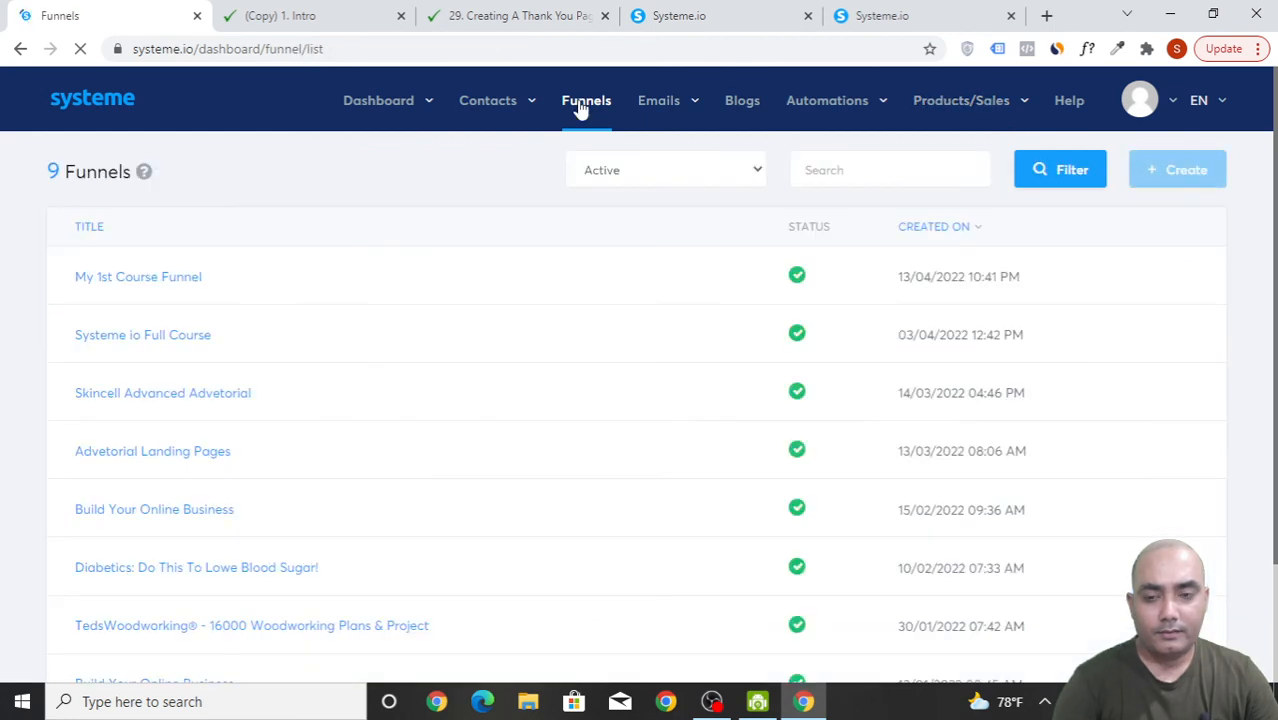
click(184, 283)
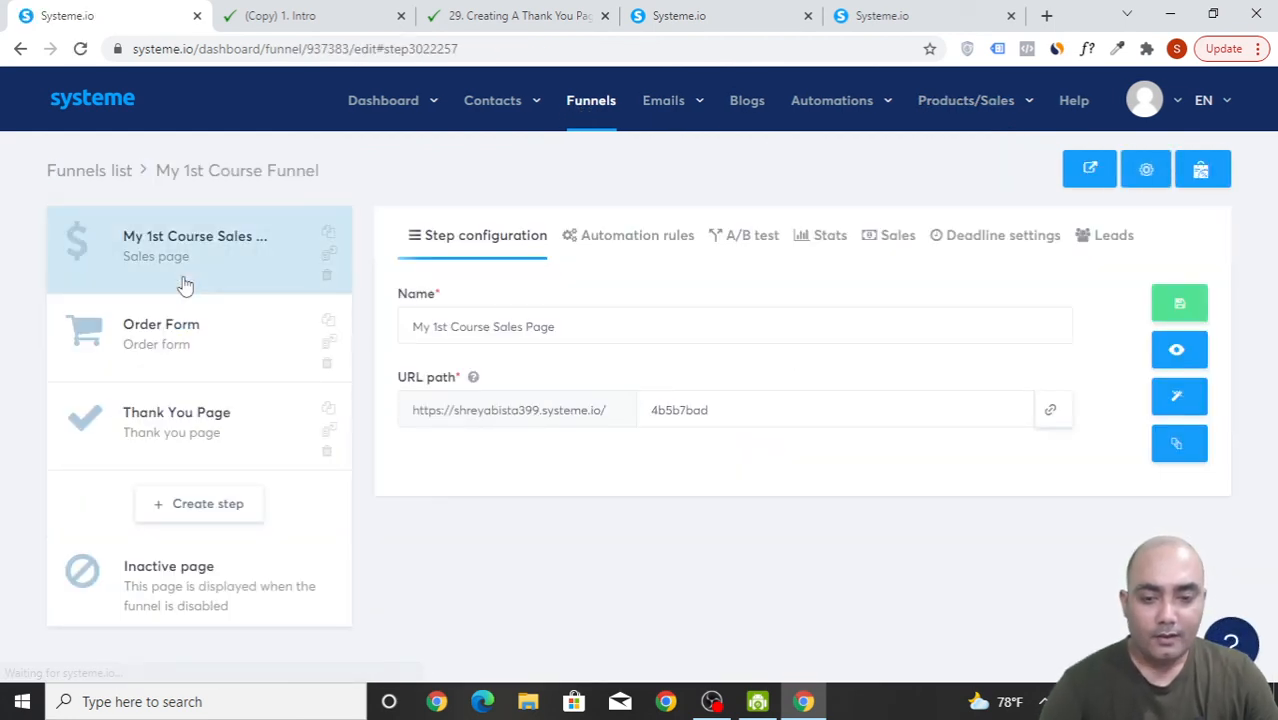
click(229, 341)
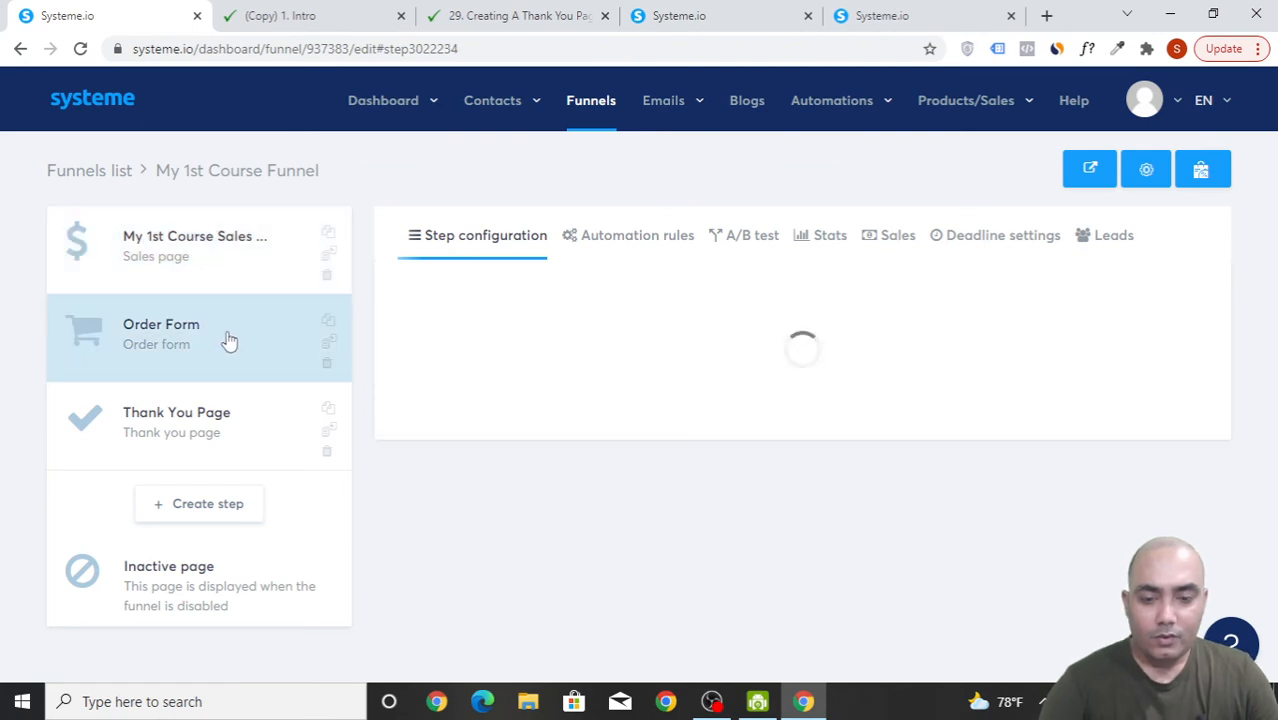
scroll(584, 452, down, 2)
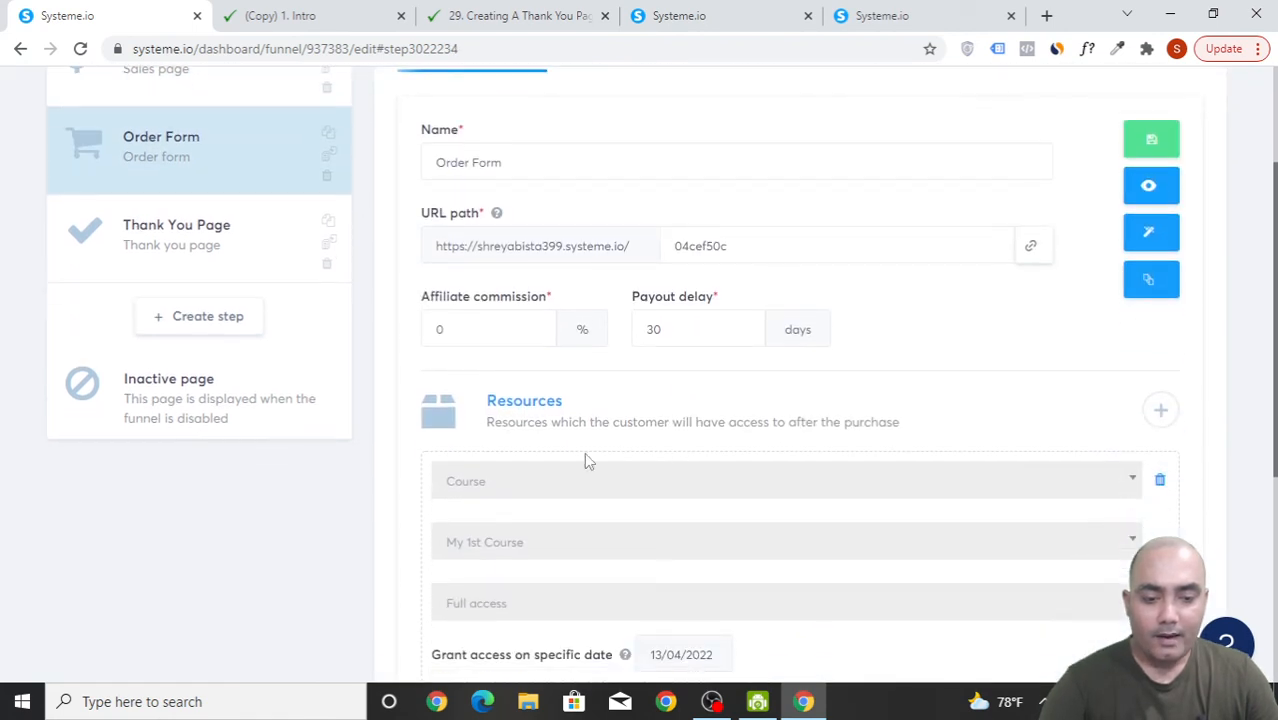
click(438, 328)
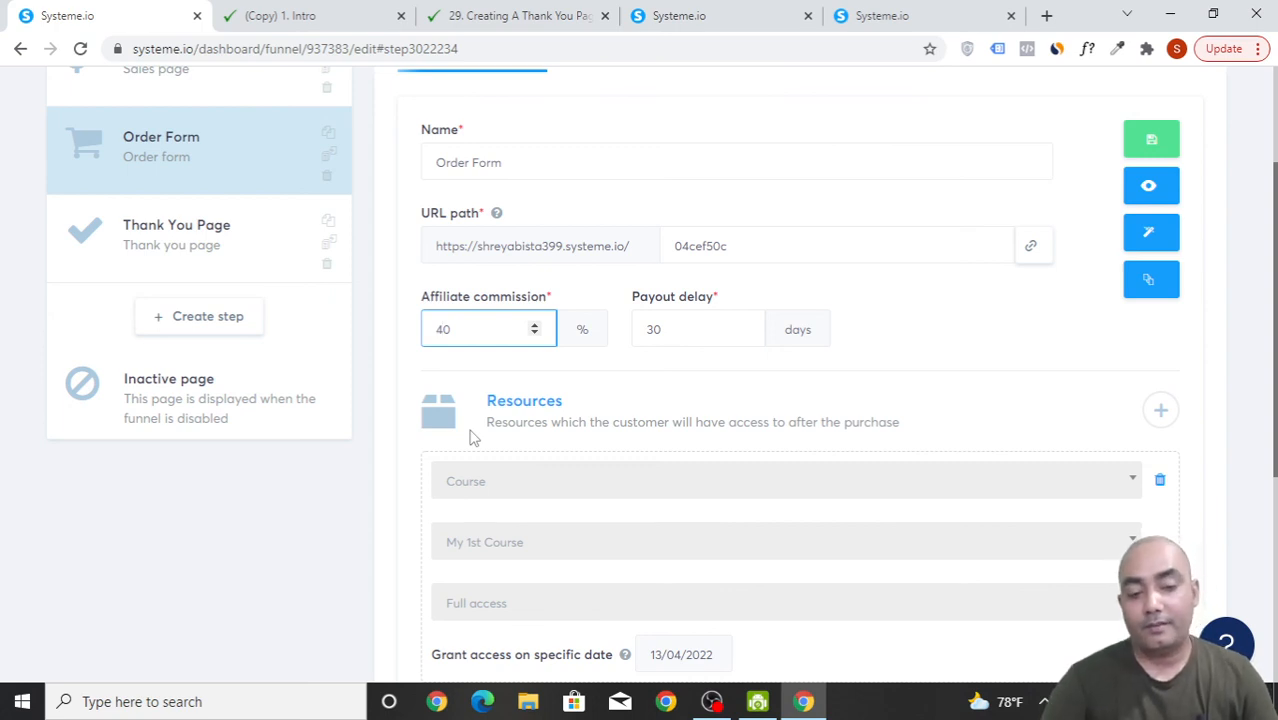
click(883, 313)
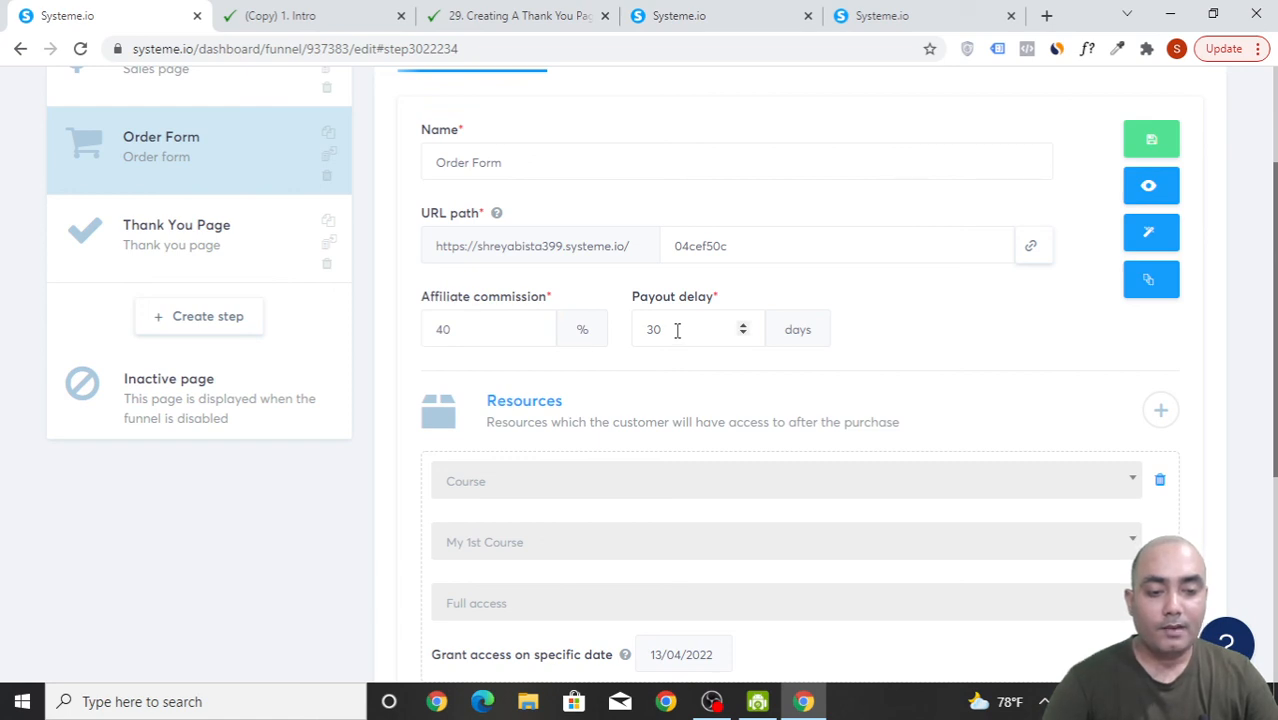
- Set the order form's payout delay to 45 days and save the funnel step
drag(686, 329, 612, 338)
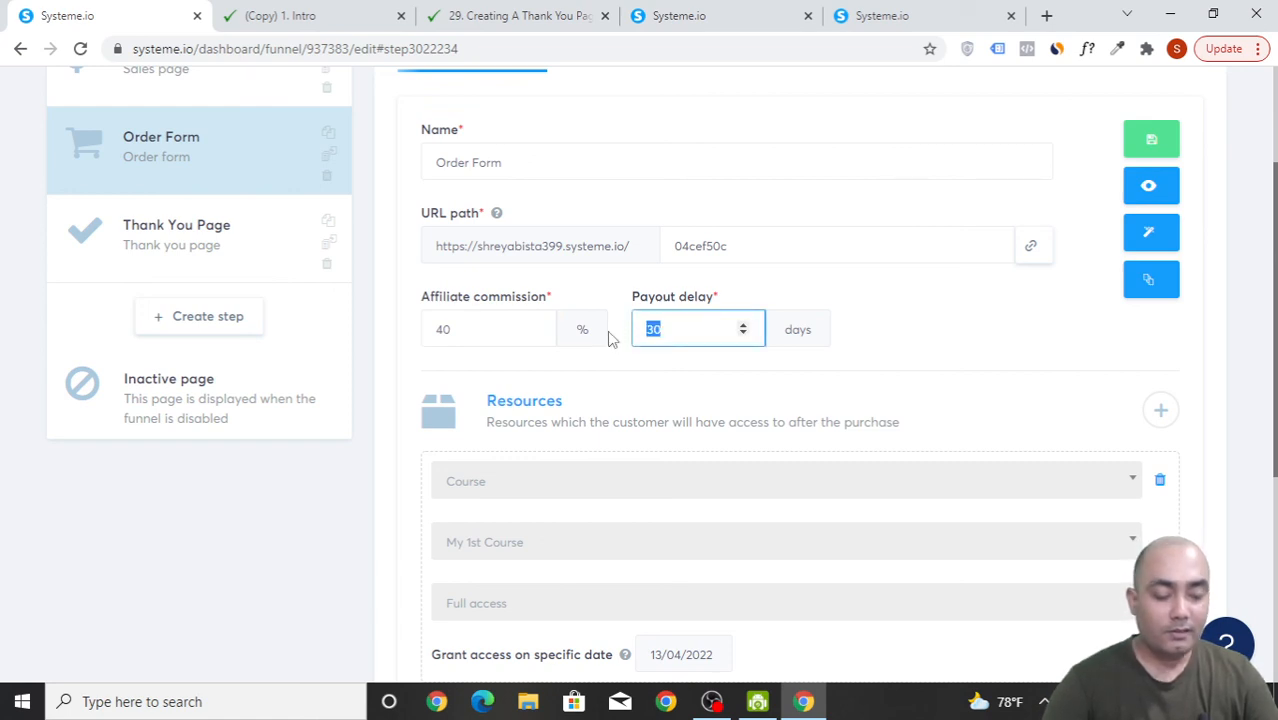
click(936, 344)
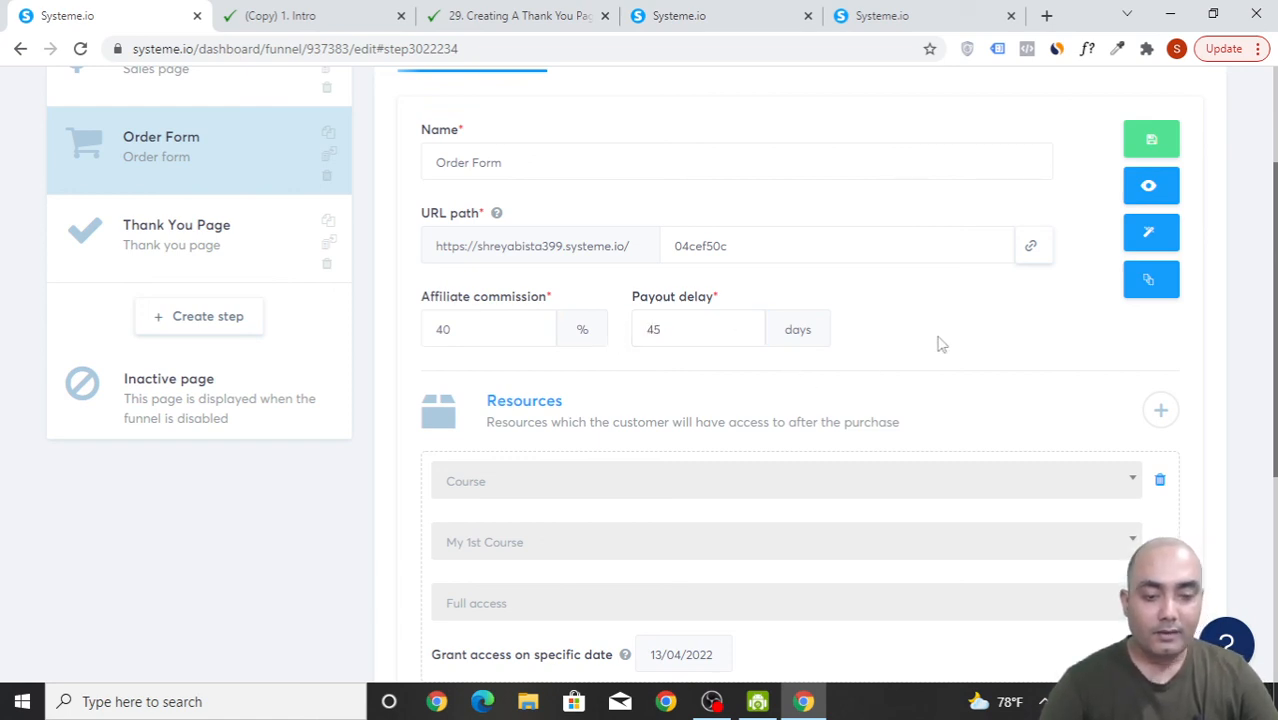
scroll(945, 343, up, 2)
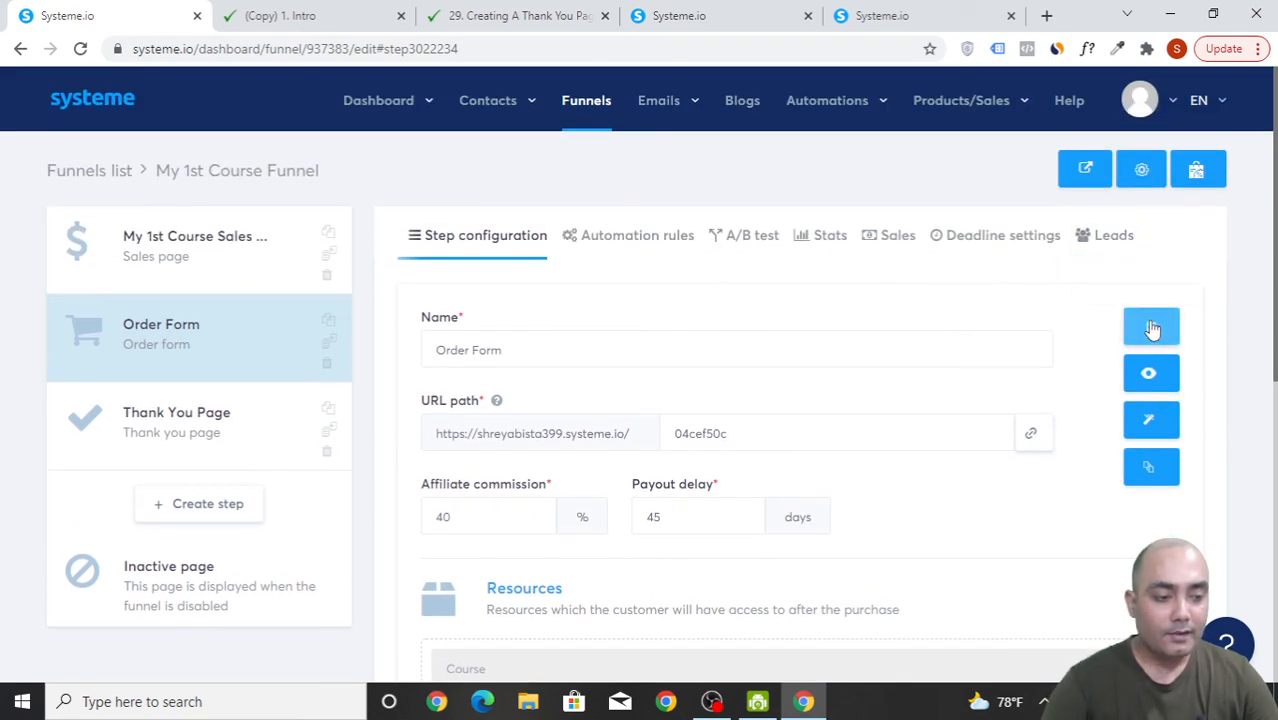
click(1152, 325)
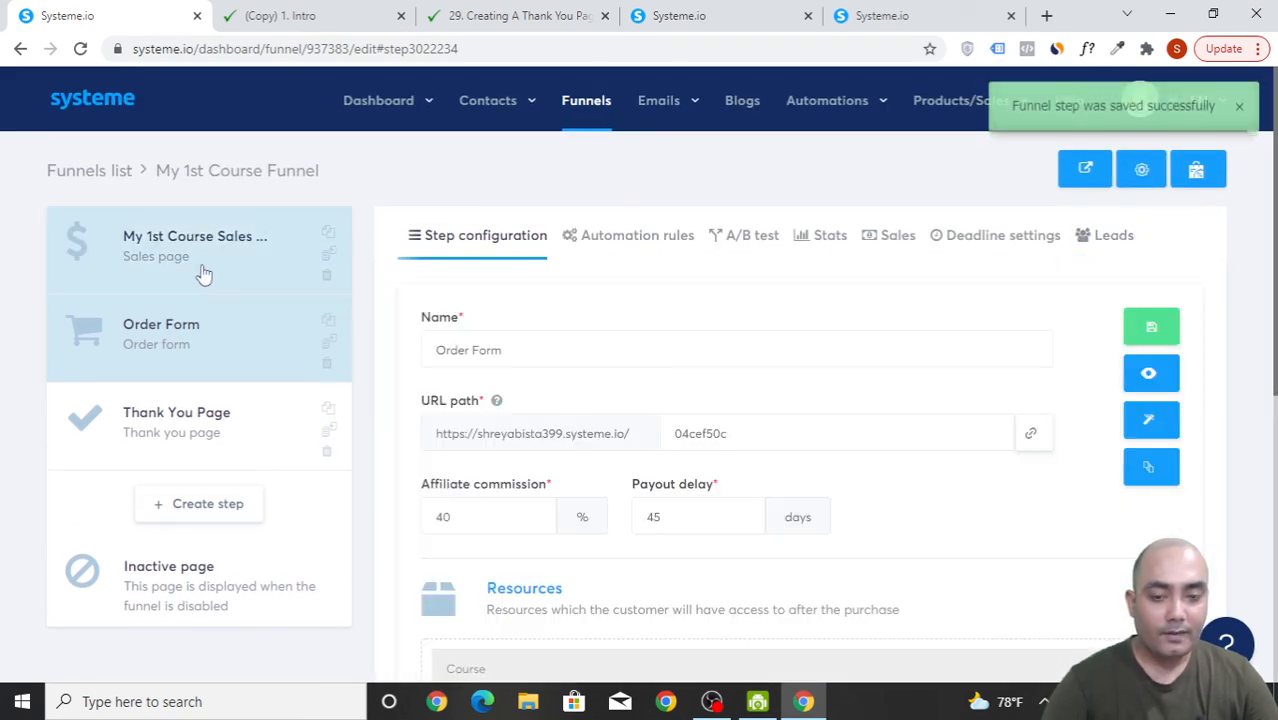
- View the marketplace offer creation form from the funnel's sales page step and close it without entering anything
click(203, 274)
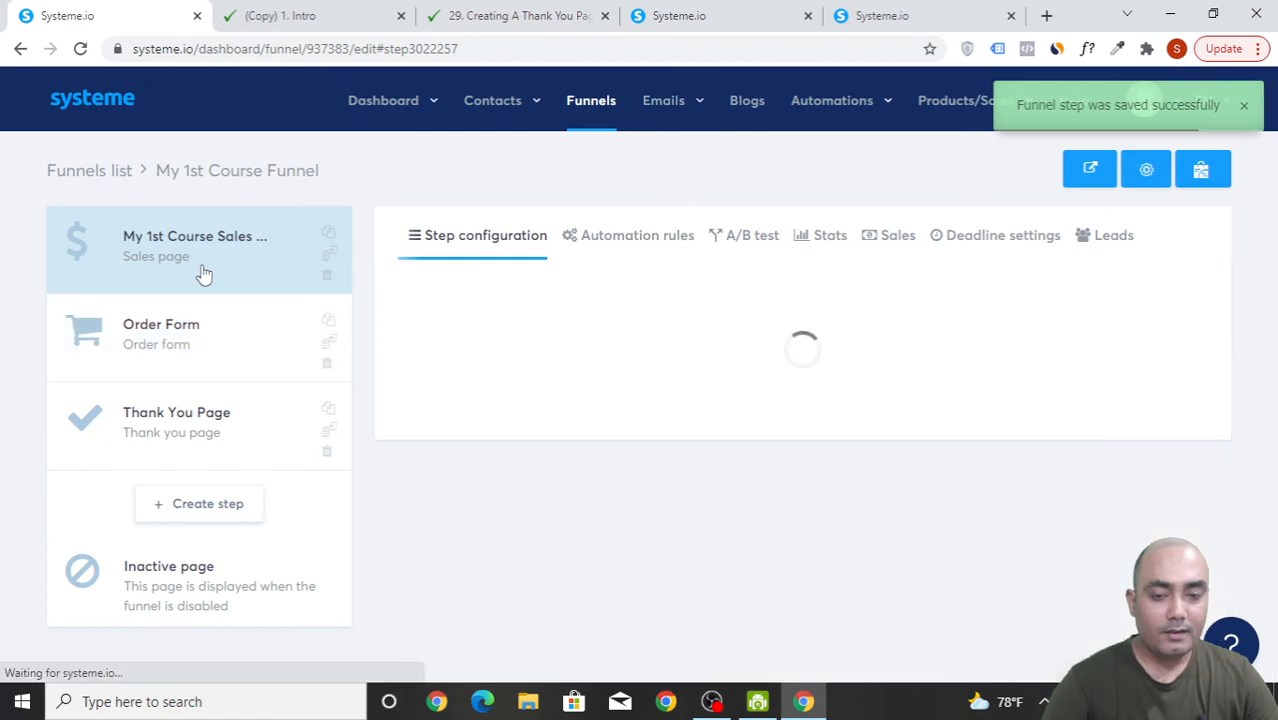
click(1200, 174)
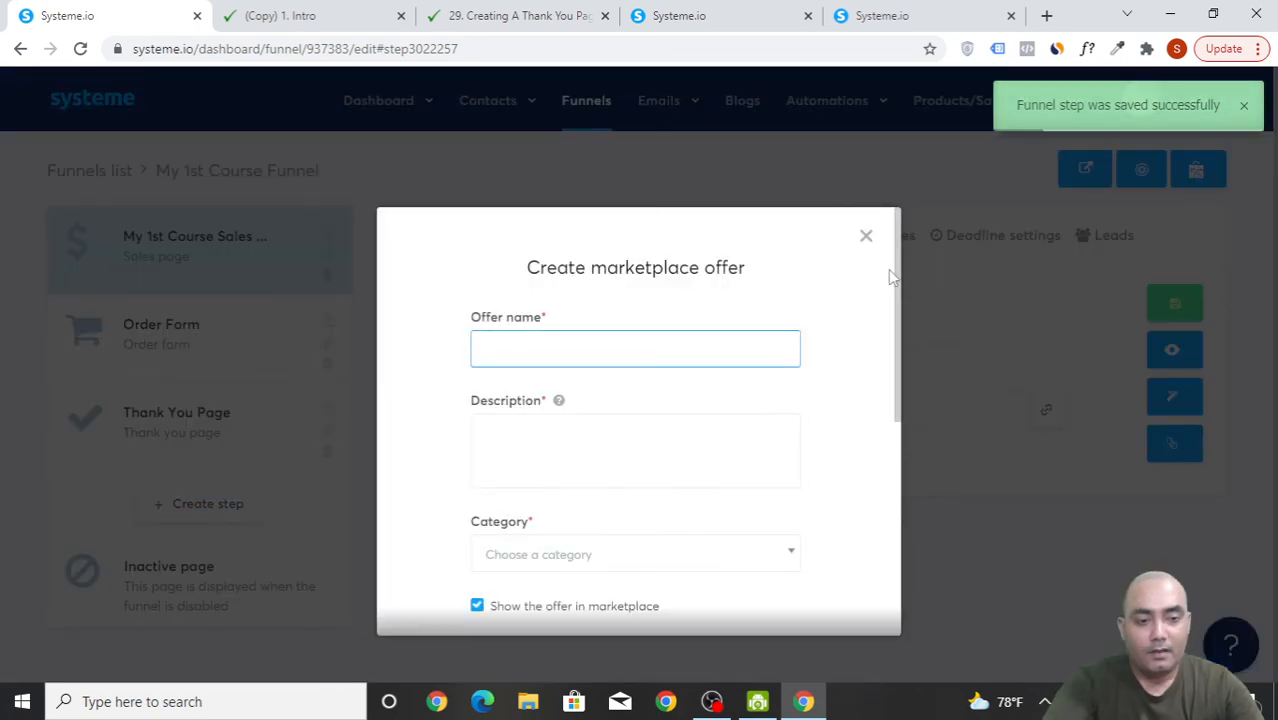
click(866, 236)
- Open the Marketplace in a separate browser tab to view its offers
mouse_move(405, 108)
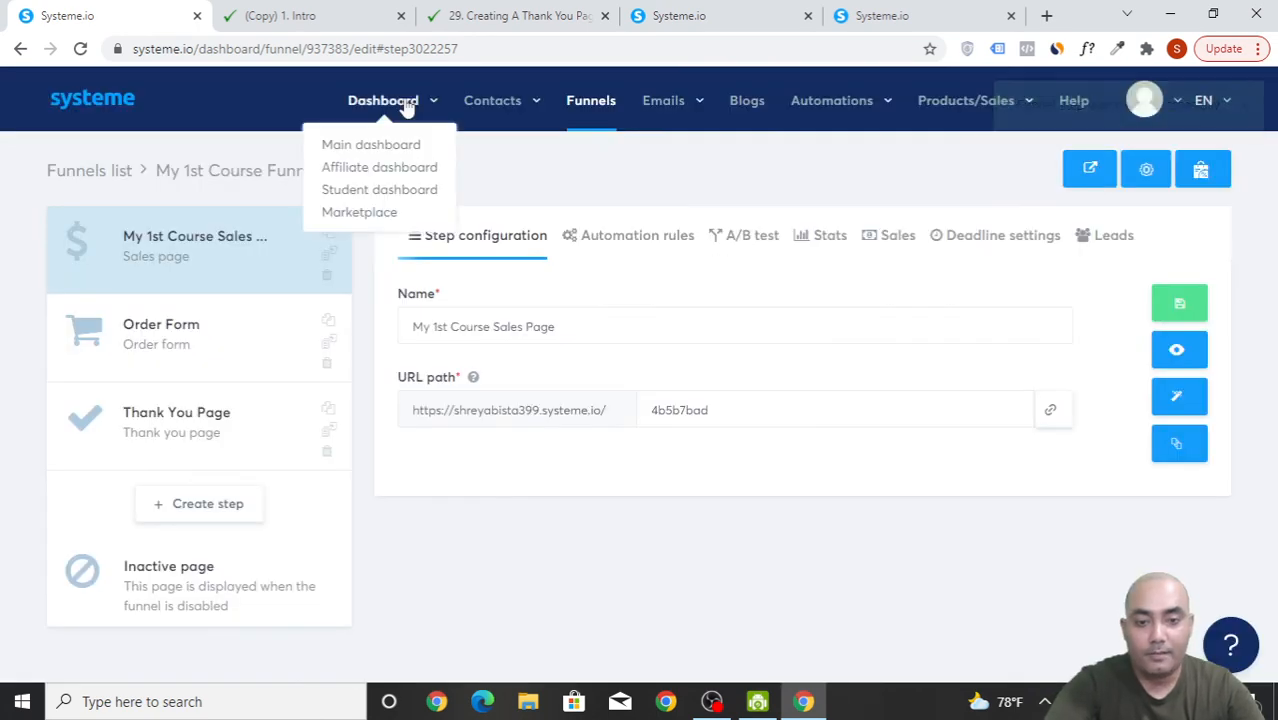
right_click(376, 226)
click(420, 232)
click(231, 17)
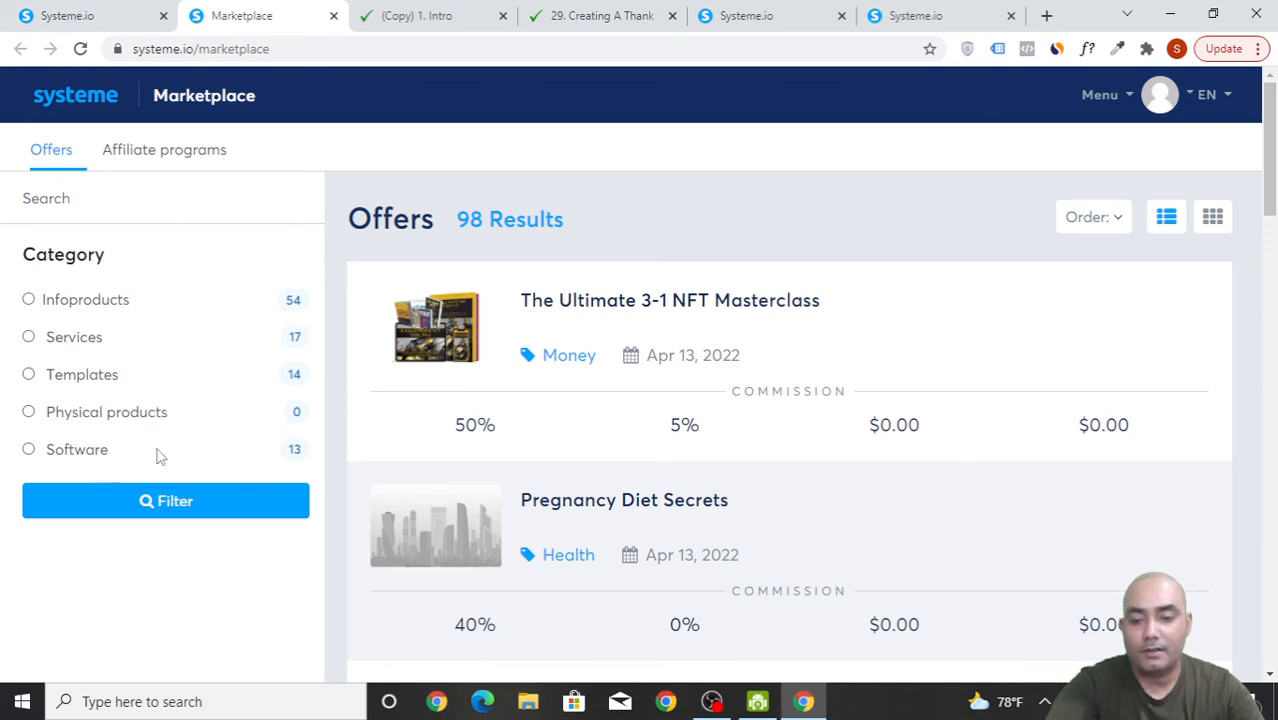
- Browse the offers listed in the Marketplace and return to My 1st Course Funnel
scroll(828, 420, down, 3)
scroll(828, 420, down, 3)
scroll(810, 405, up, 6)
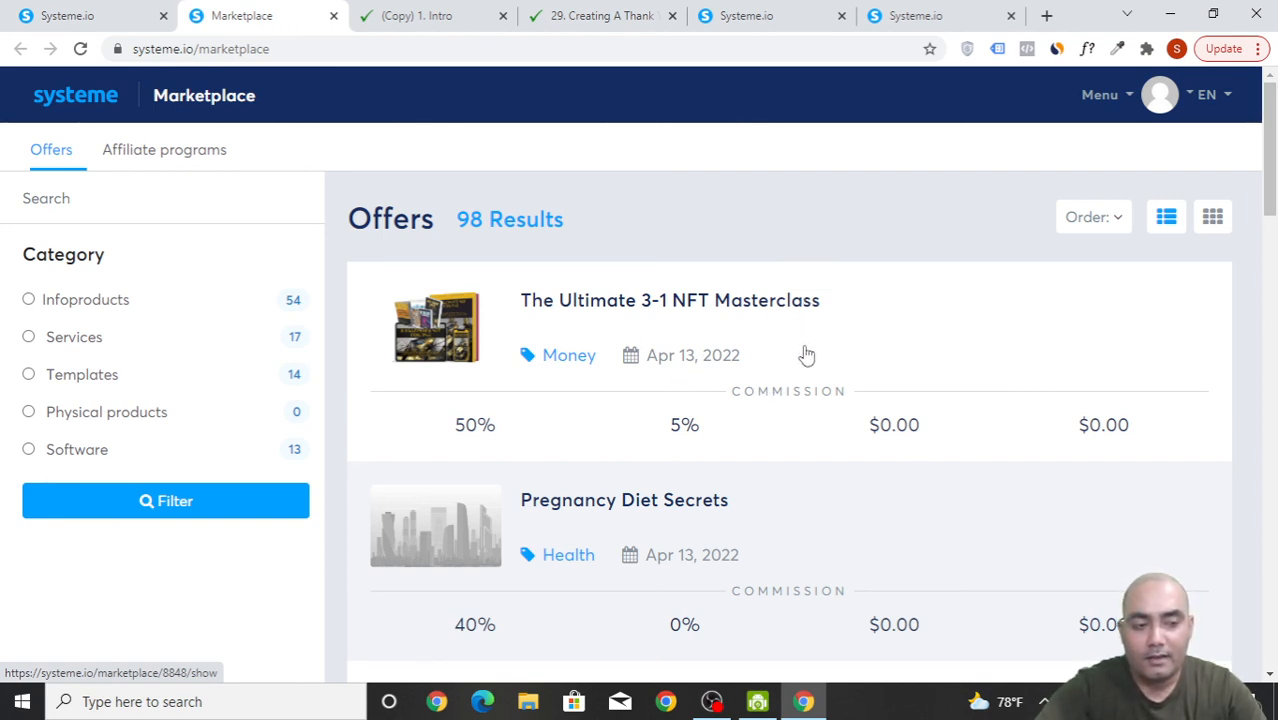
click(85, 15)
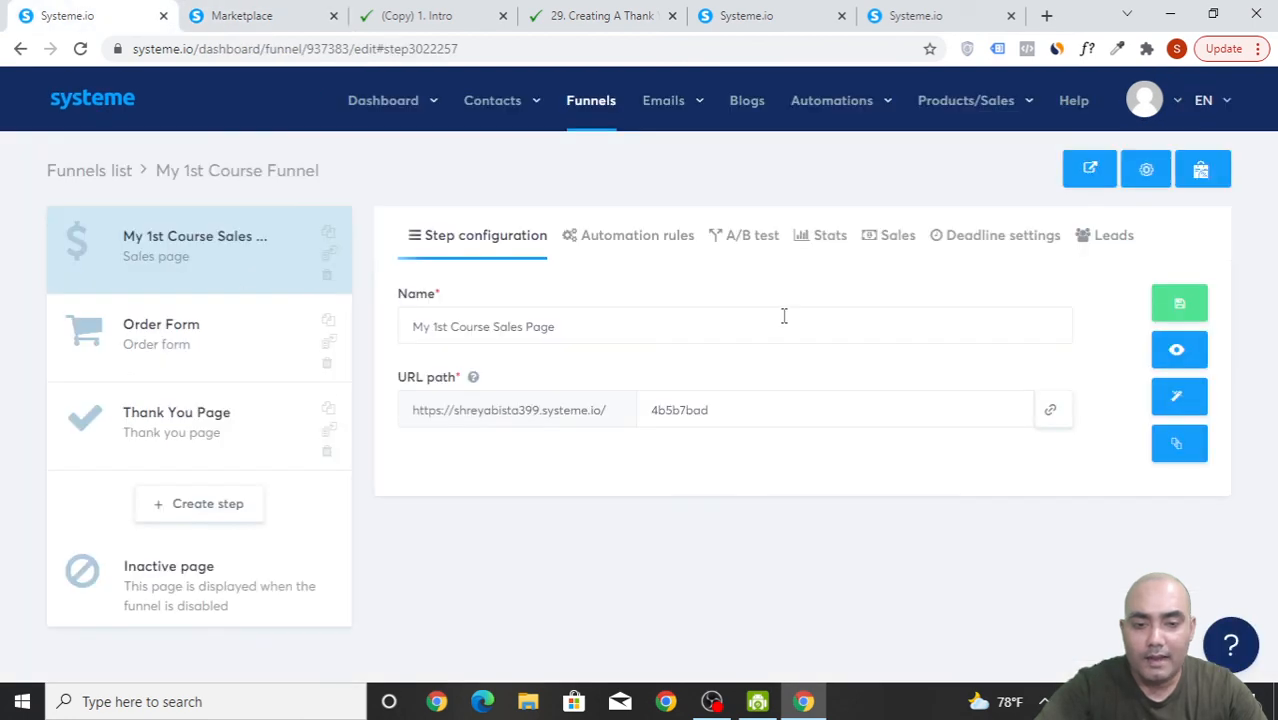
click(213, 12)
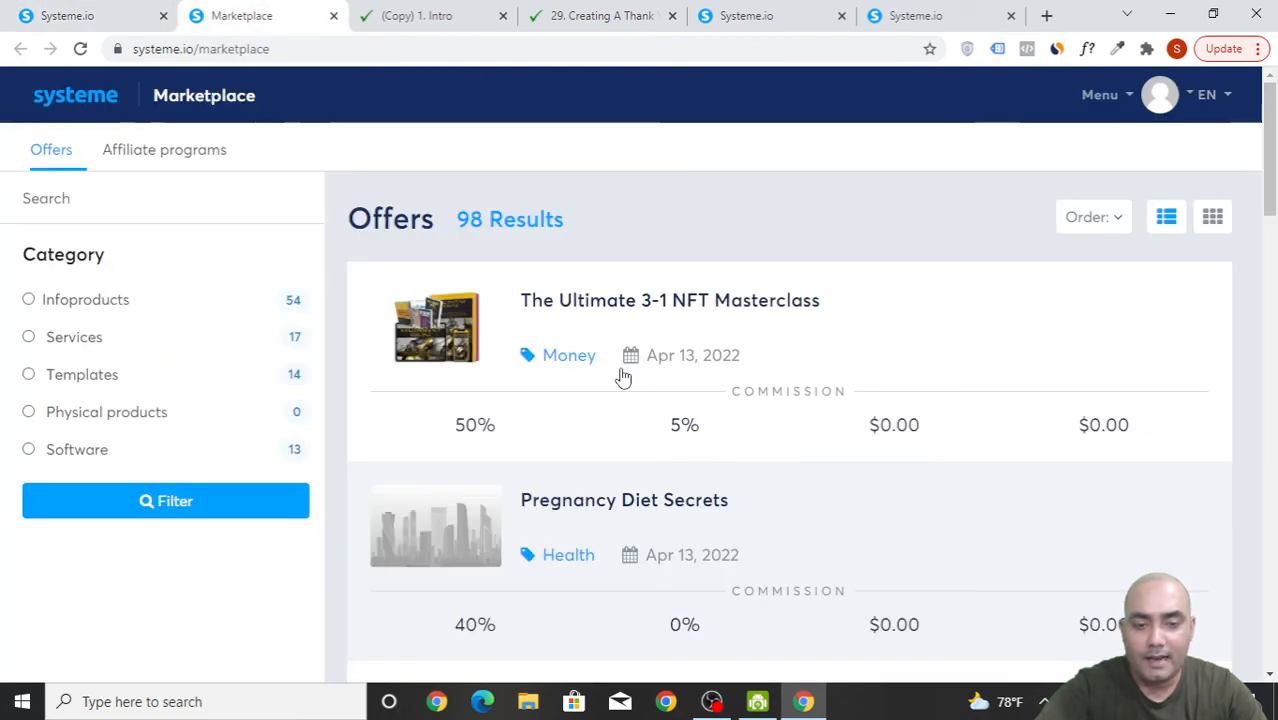
click(72, 12)
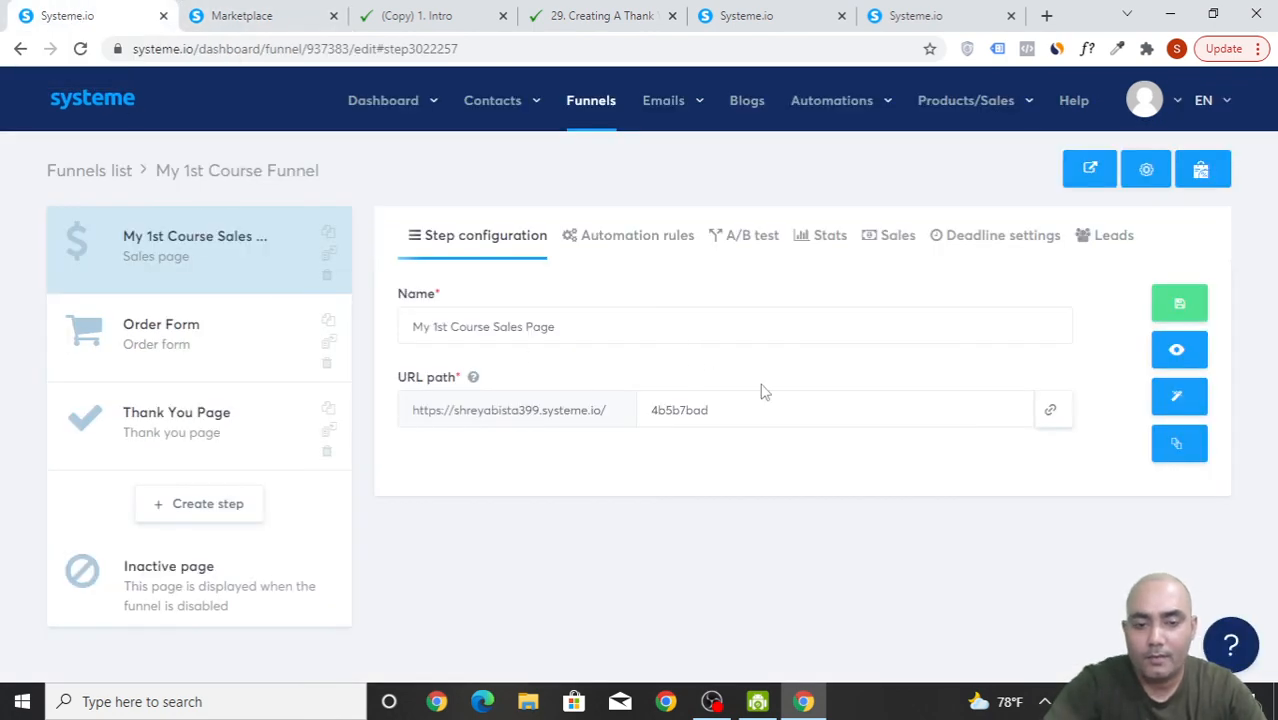
- Start a new marketplace offer for the funnel and enter My 1st Course as its offer name
click(1201, 170)
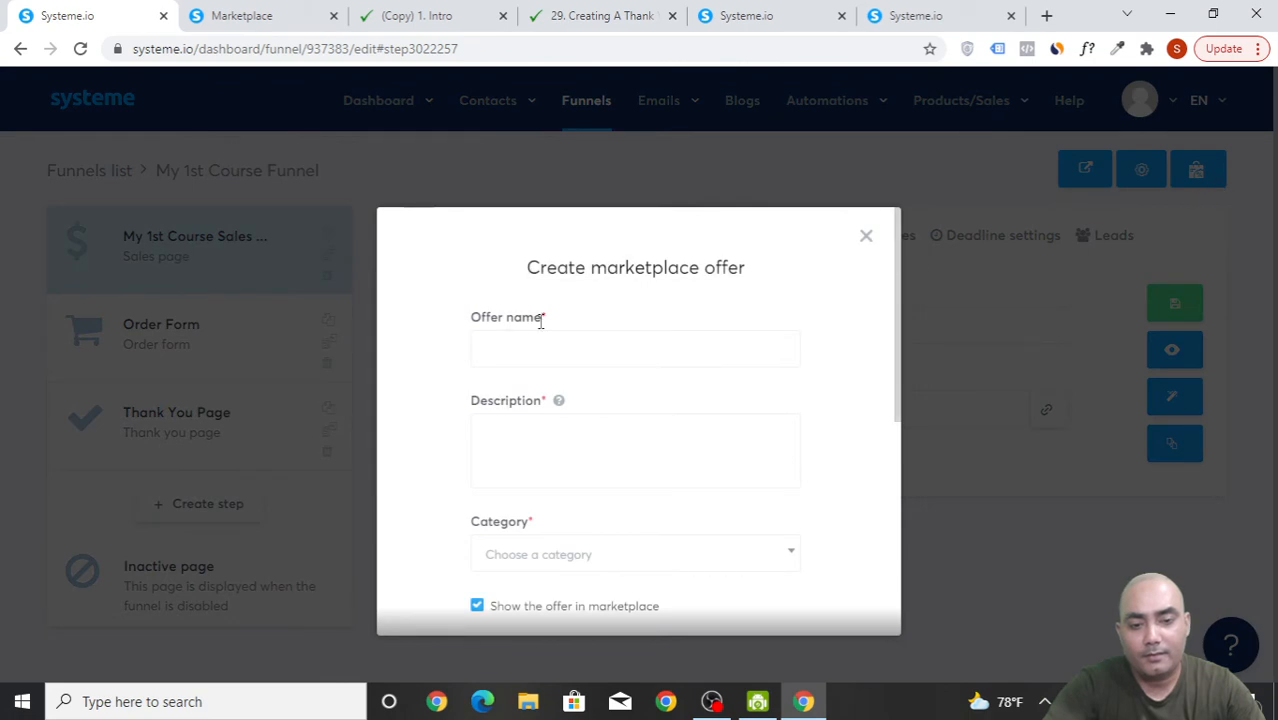
click(545, 346)
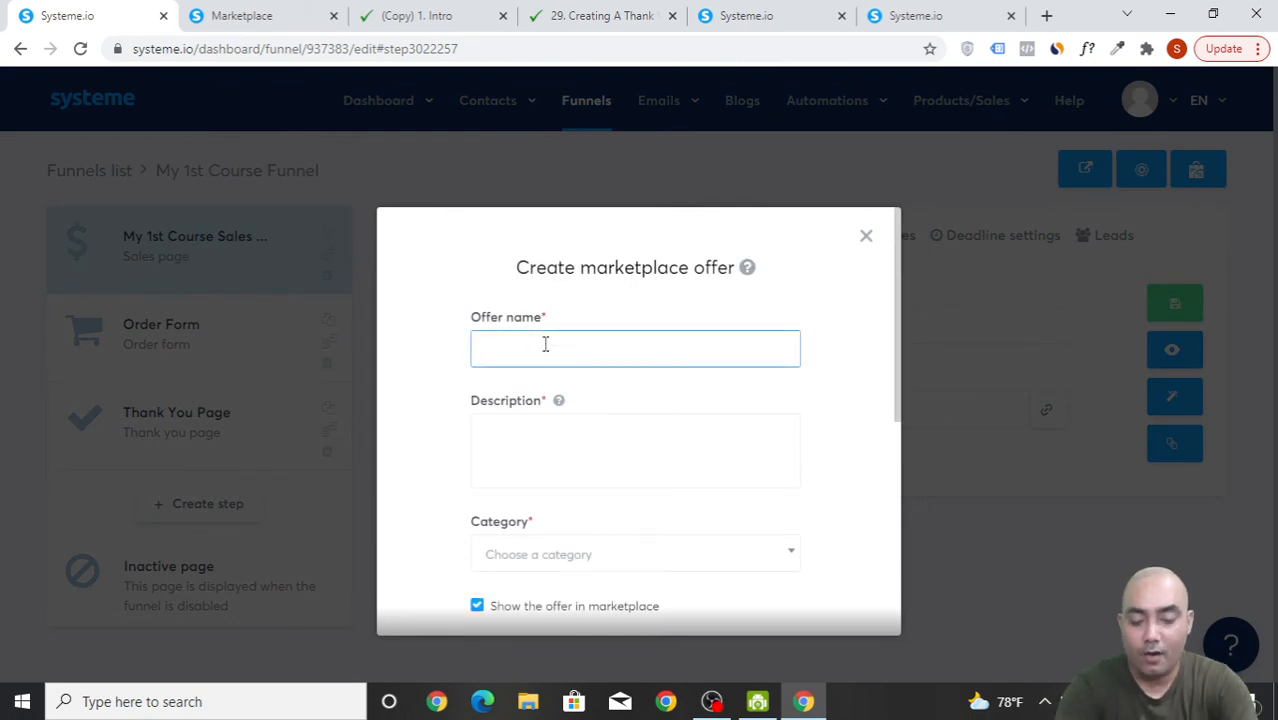
text(My 1)
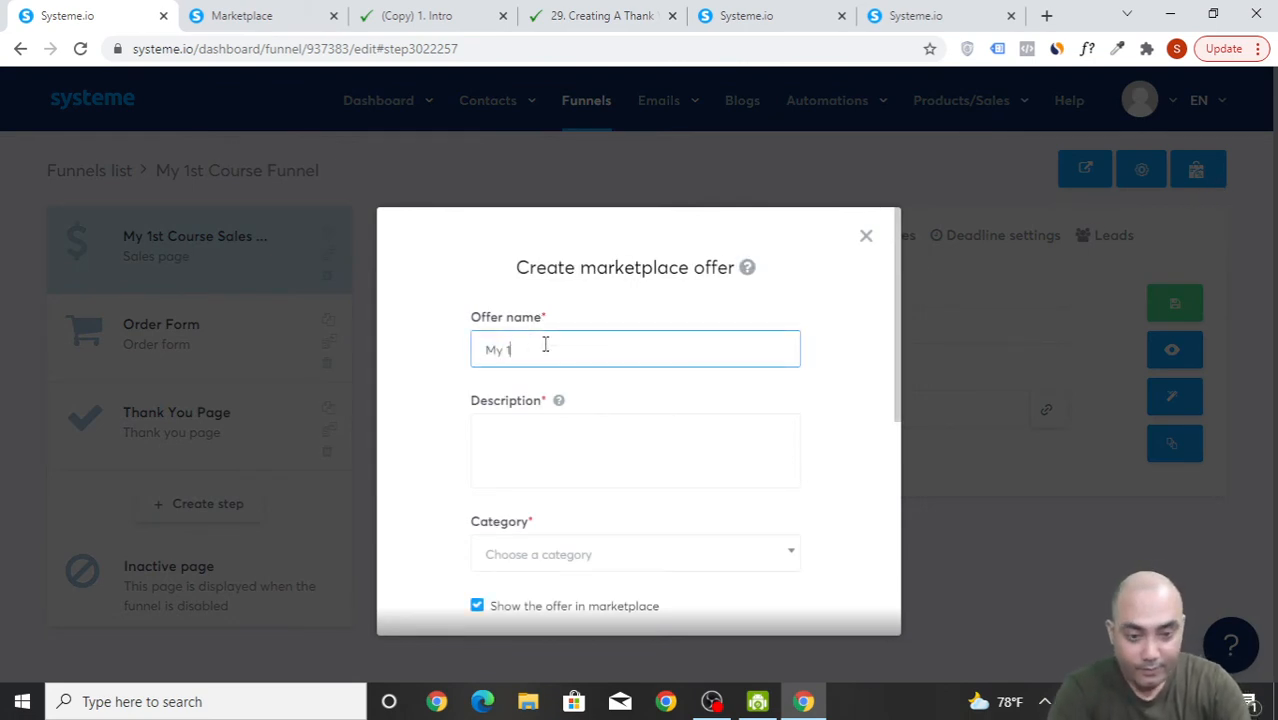
text(st Course)
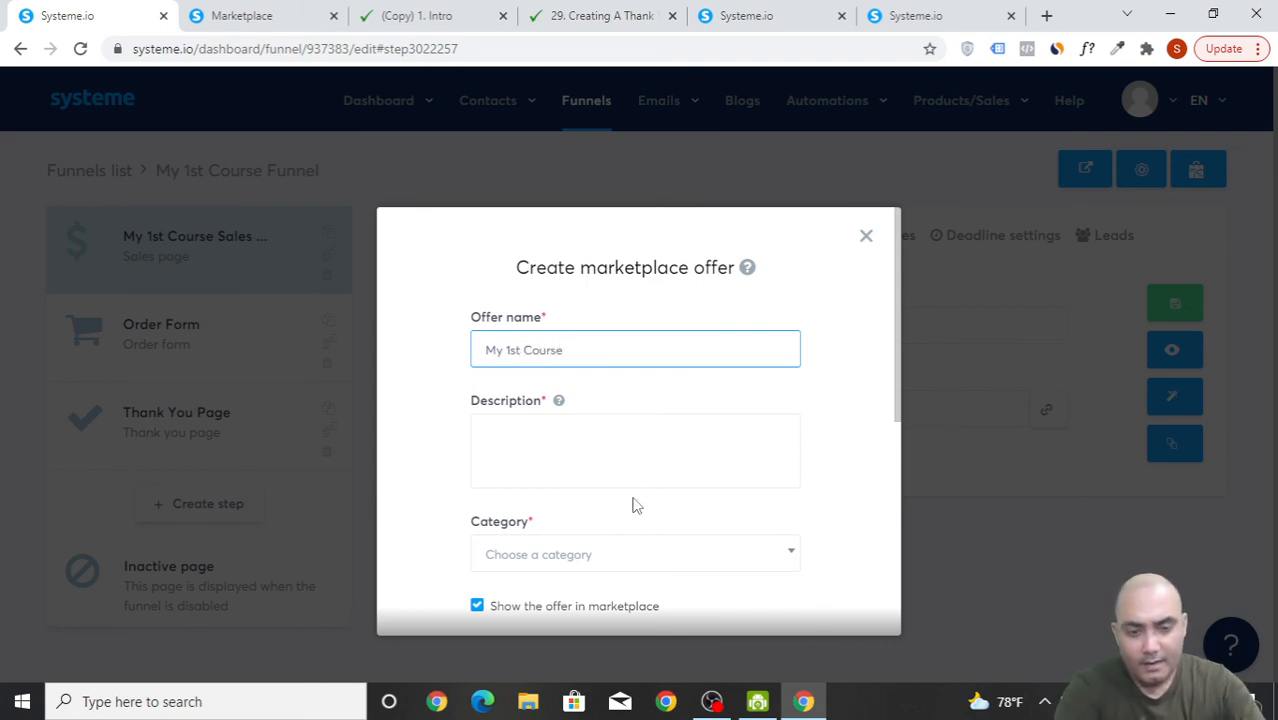
click(617, 474)
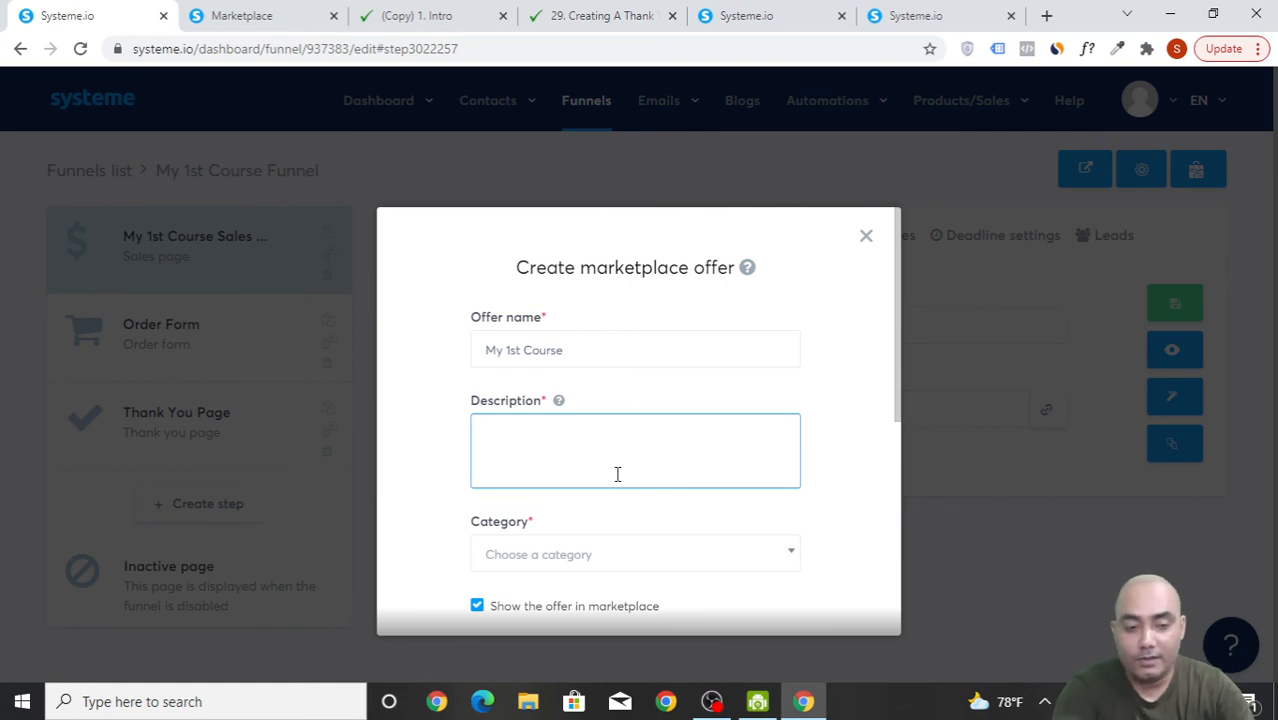
click(546, 400)
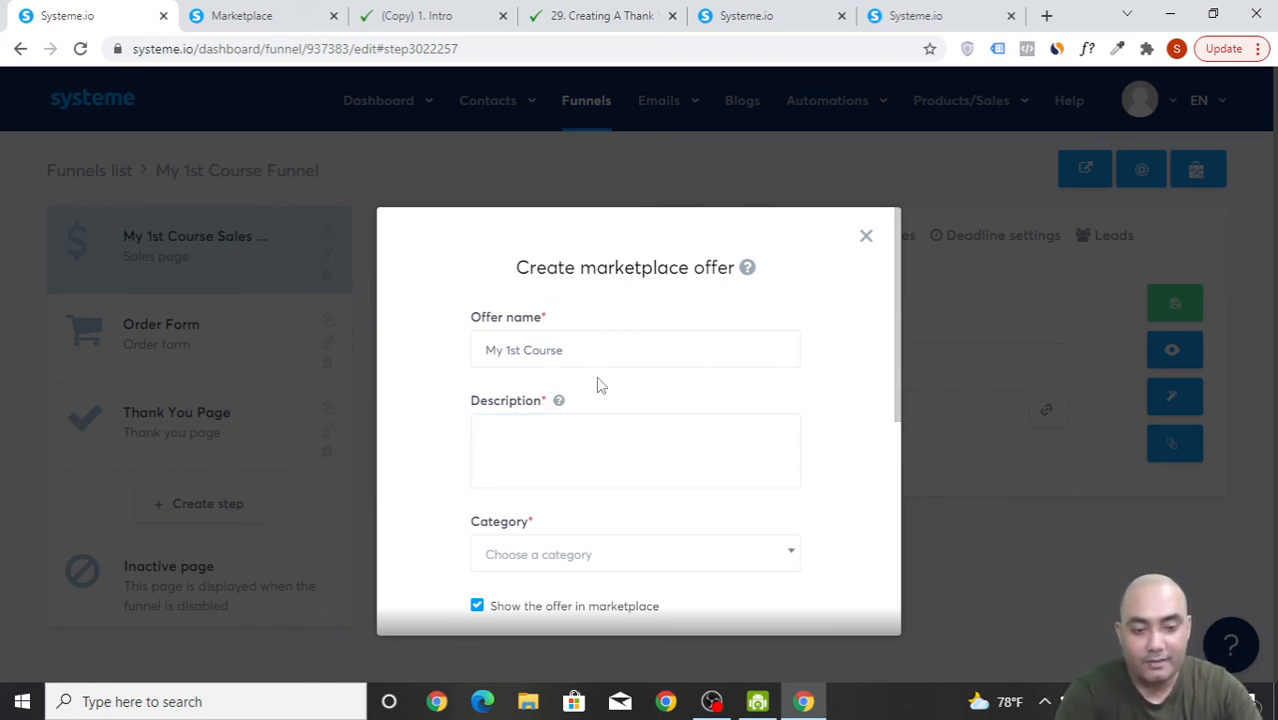
- Set the marketplace offer's category to Infoproducts
scroll(600, 386, down, 2)
click(668, 378)
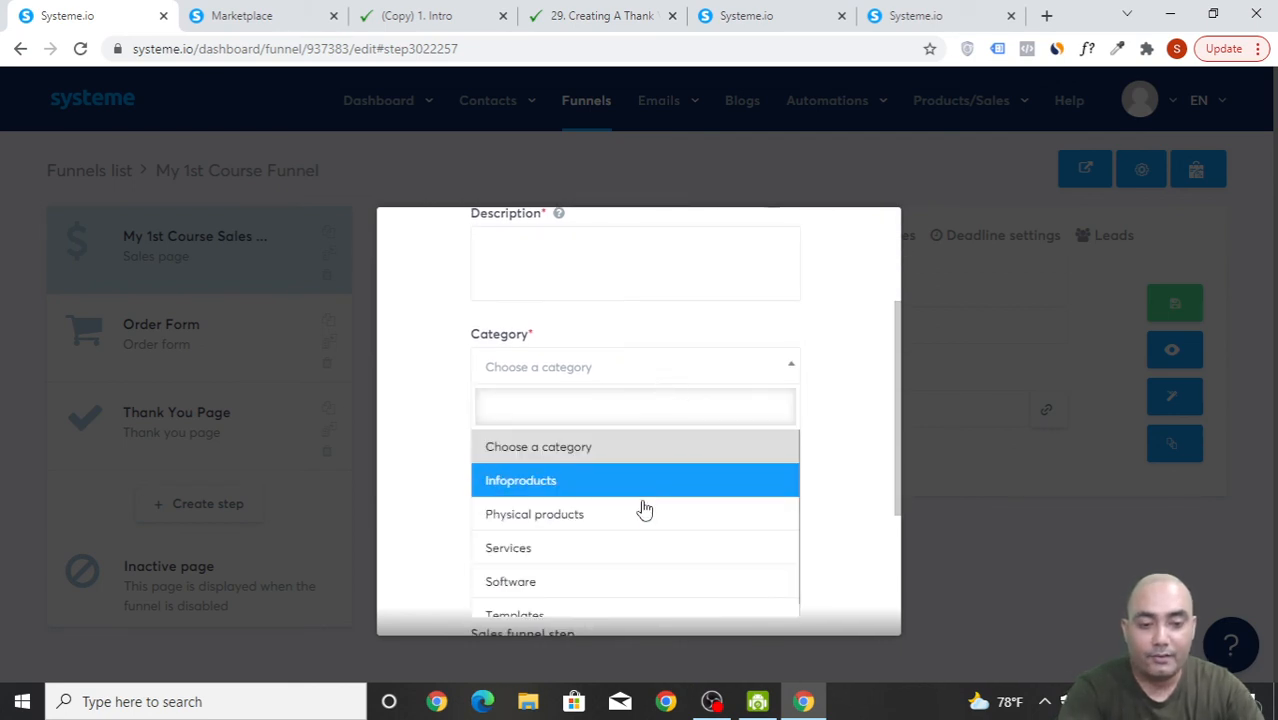
click(610, 482)
scroll(609, 487, down, 1)
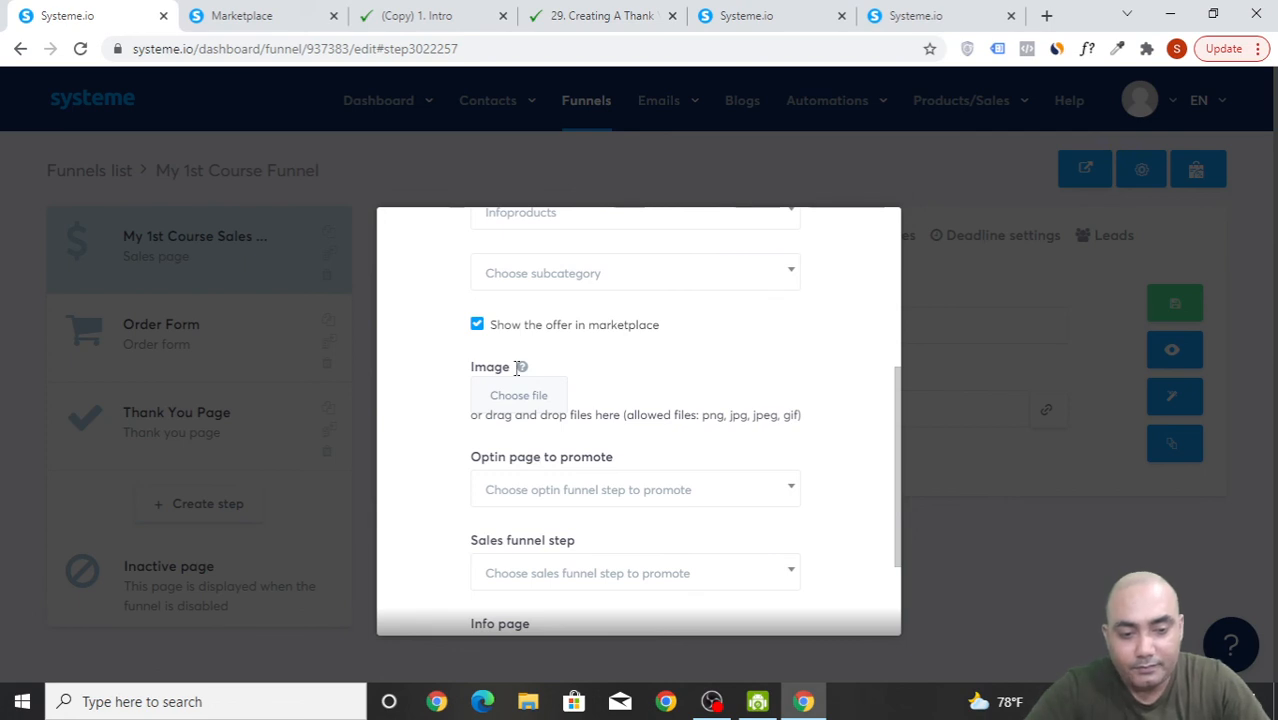
mouse_move(527, 378)
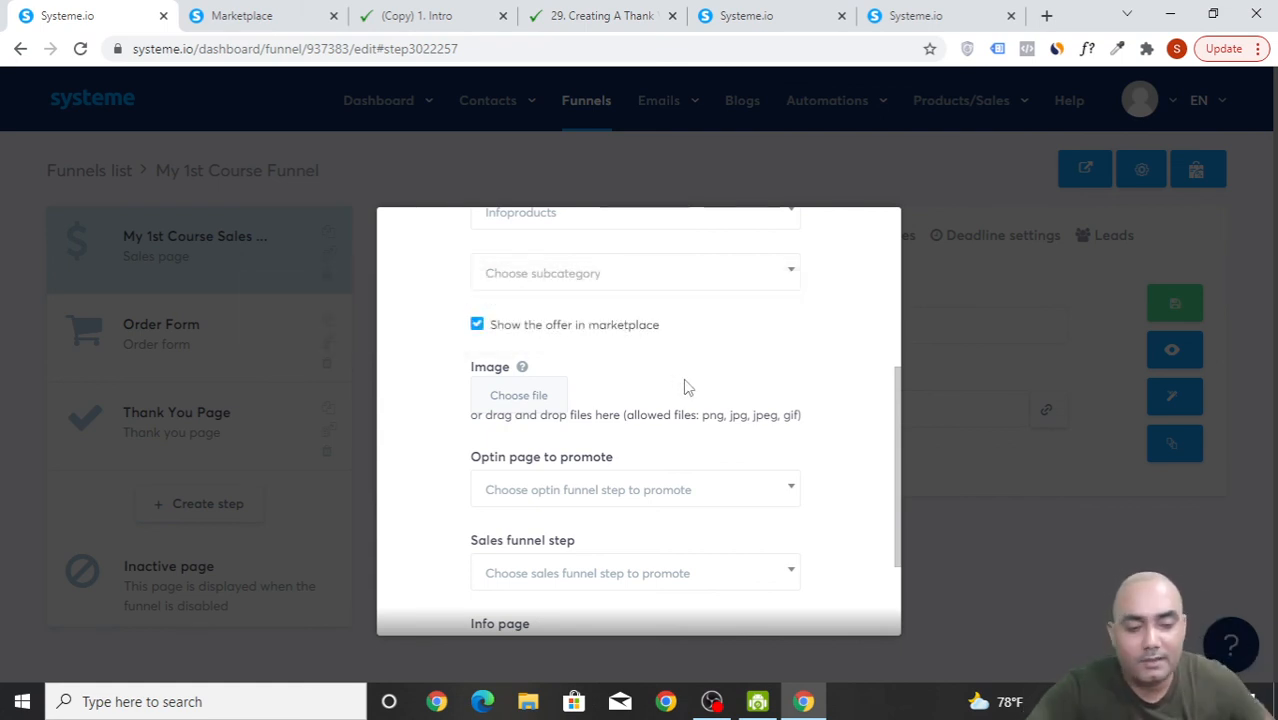
- Choose My 1st Course Sales Page as the offer's sales funnel step and check the info page choices
scroll(688, 390, down, 2)
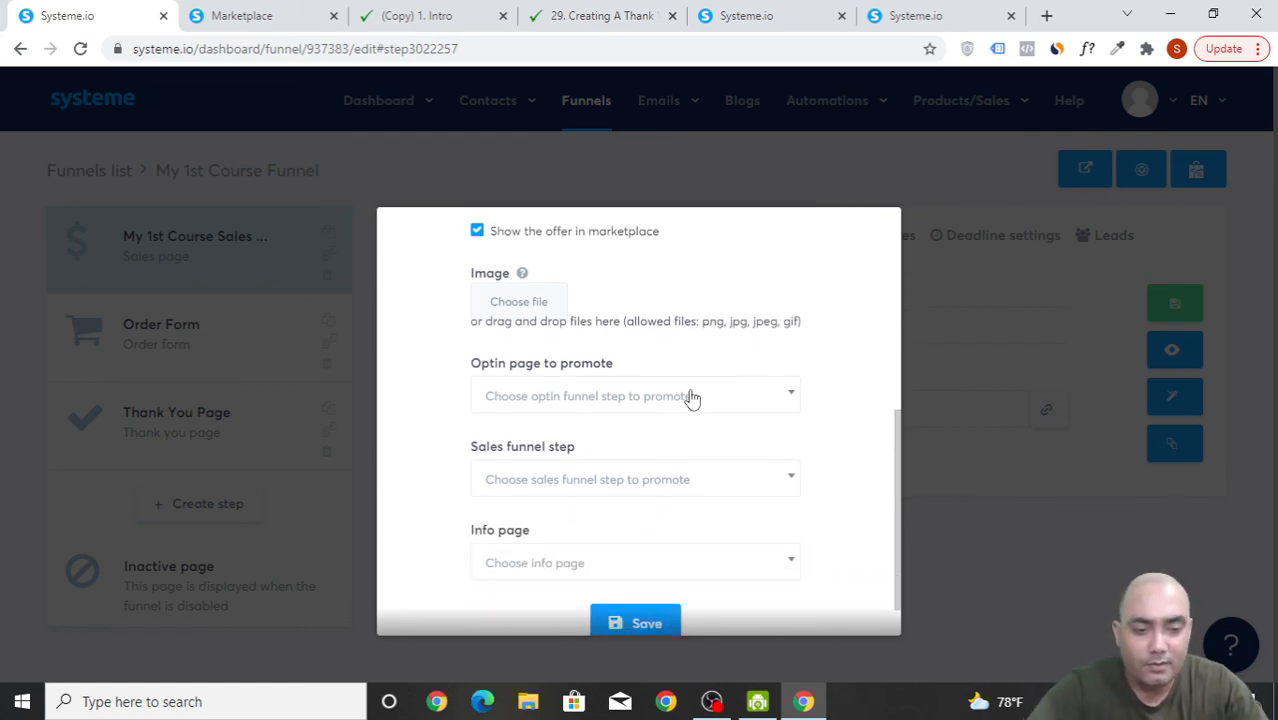
scroll(653, 420, down, 1)
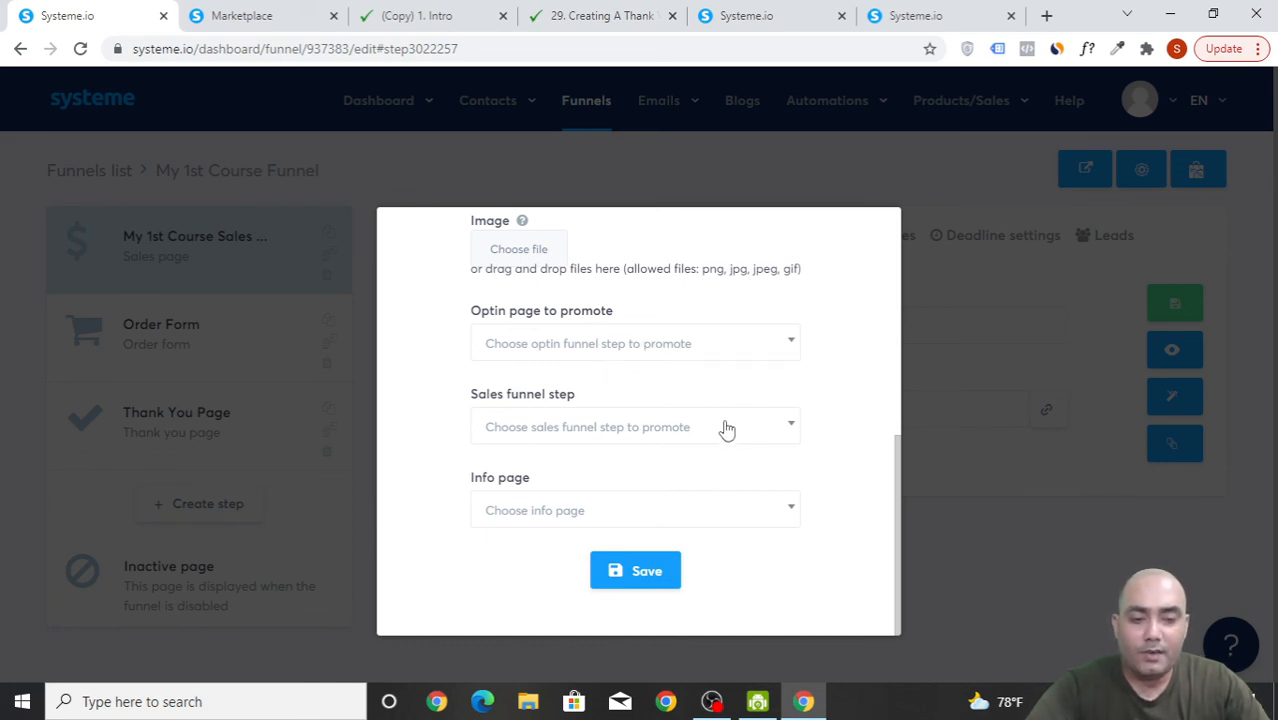
click(612, 433)
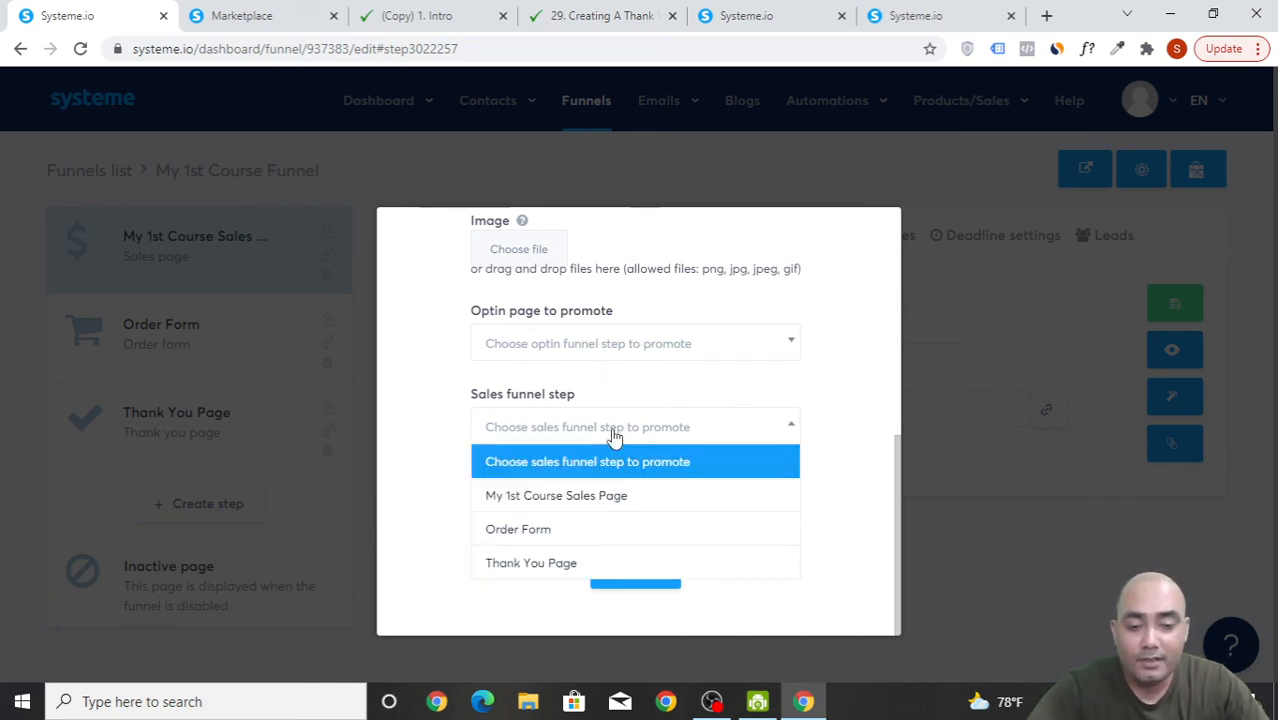
click(647, 506)
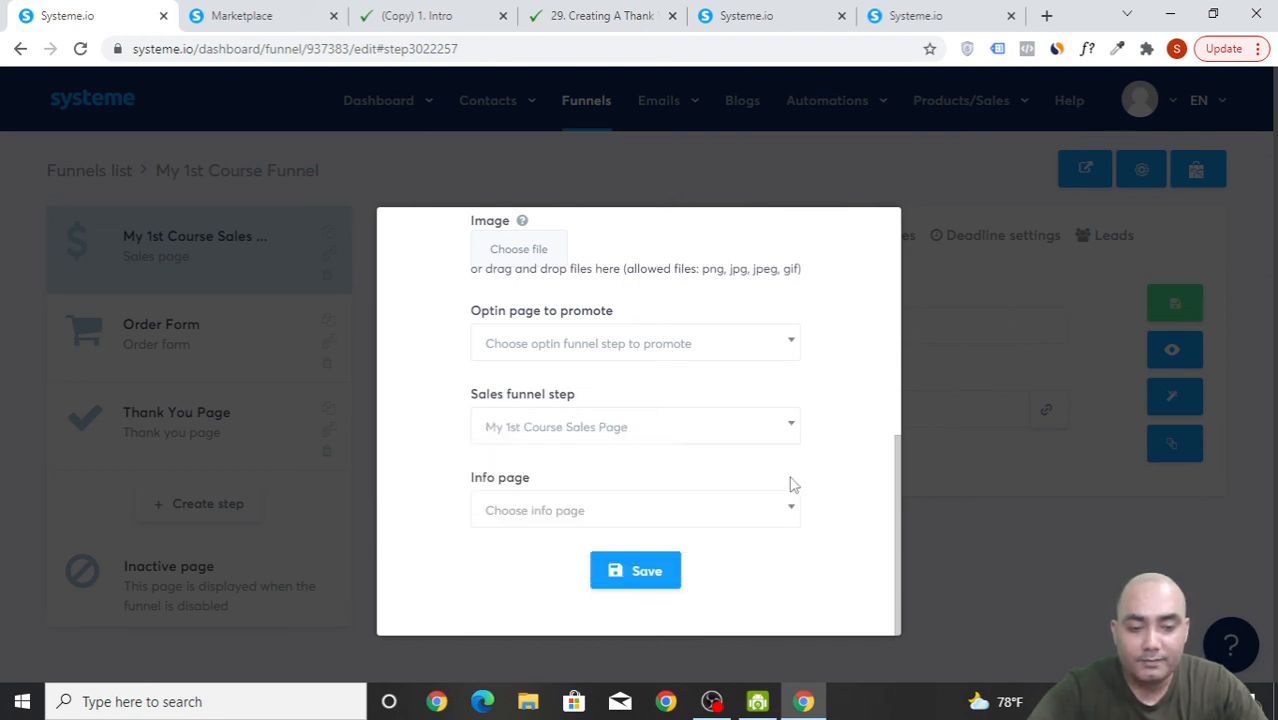
click(585, 512)
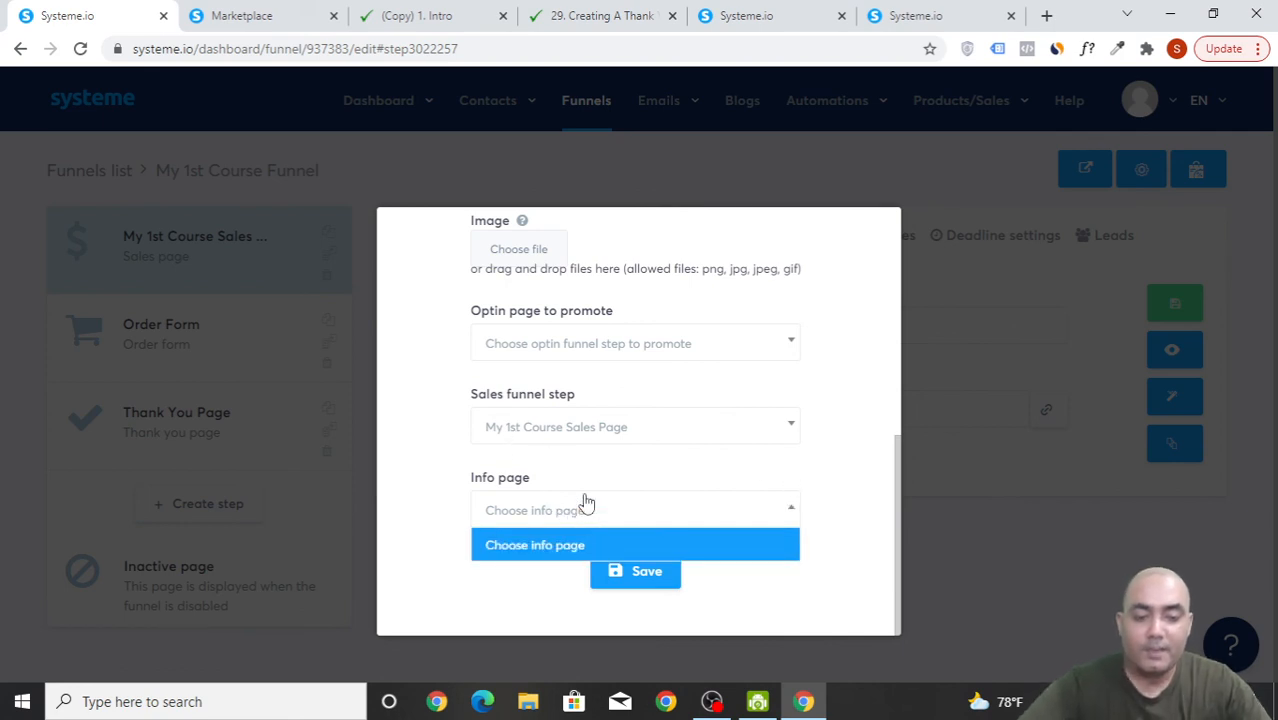
click(750, 545)
- Review the marketplace offer form from start to end and close it without saving
scroll(725, 506, up, 3)
scroll(727, 503, up, 3)
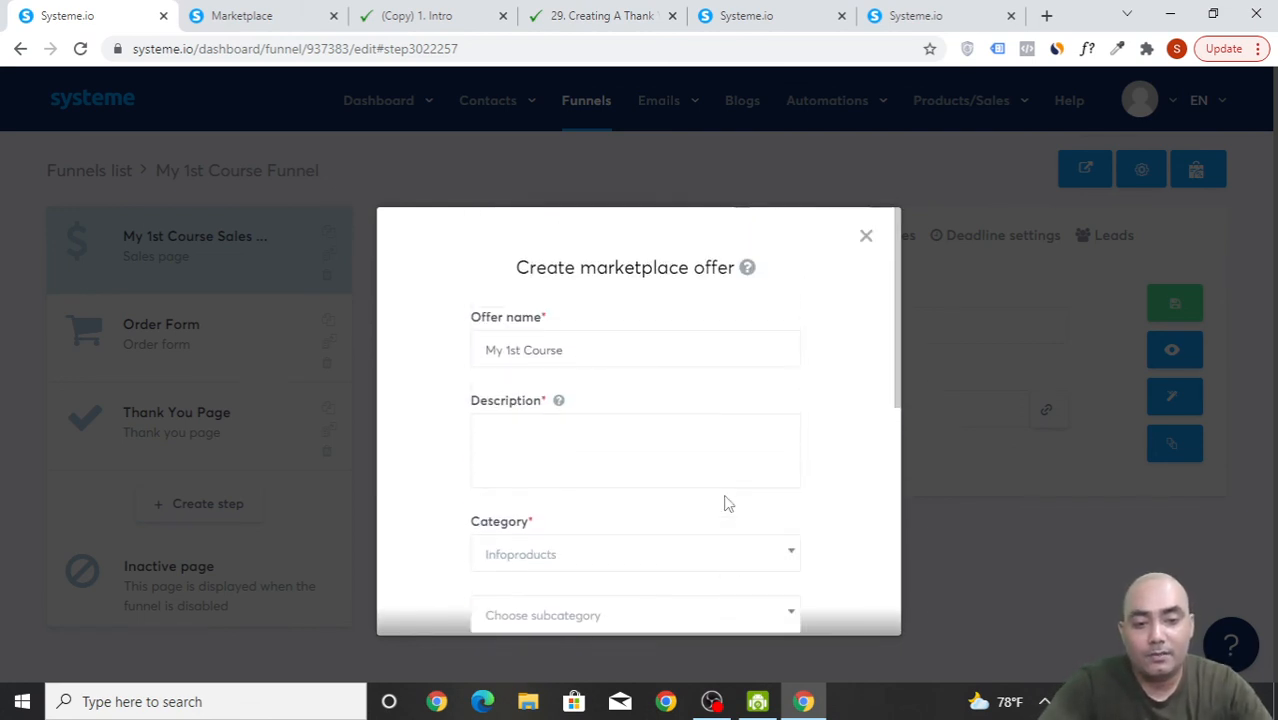
scroll(726, 503, down, 5)
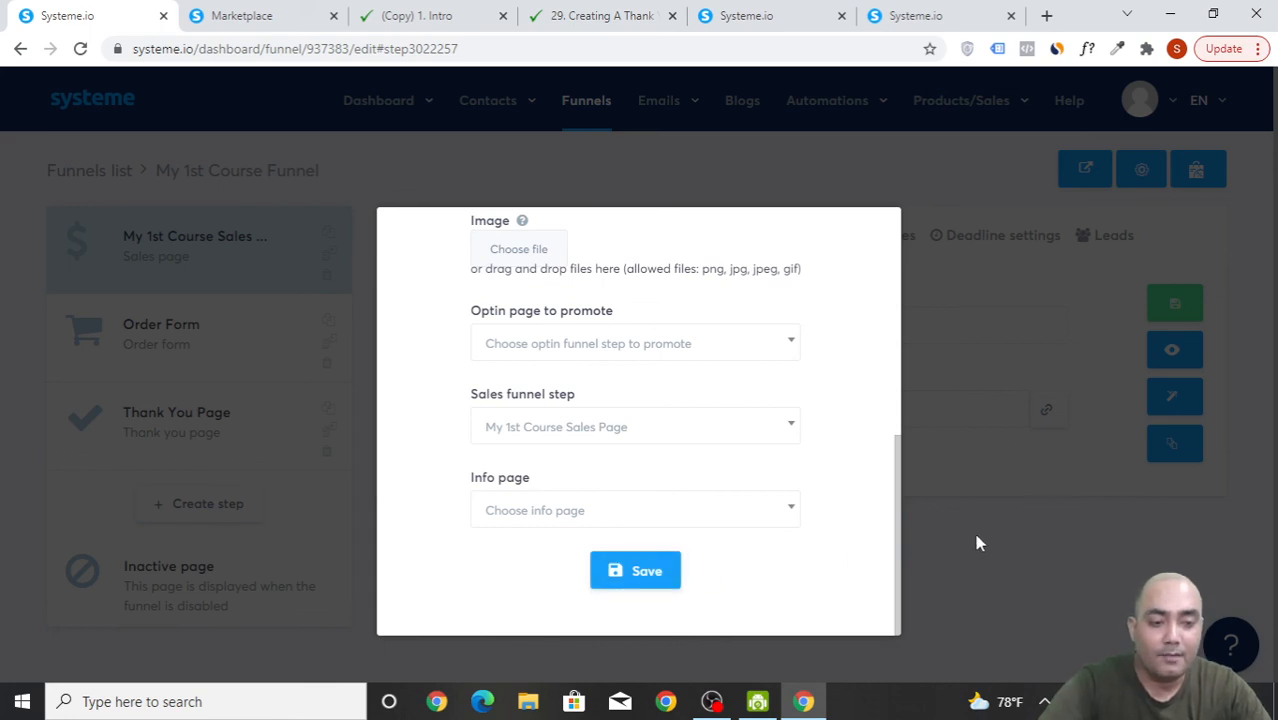
scroll(745, 488, up, 2)
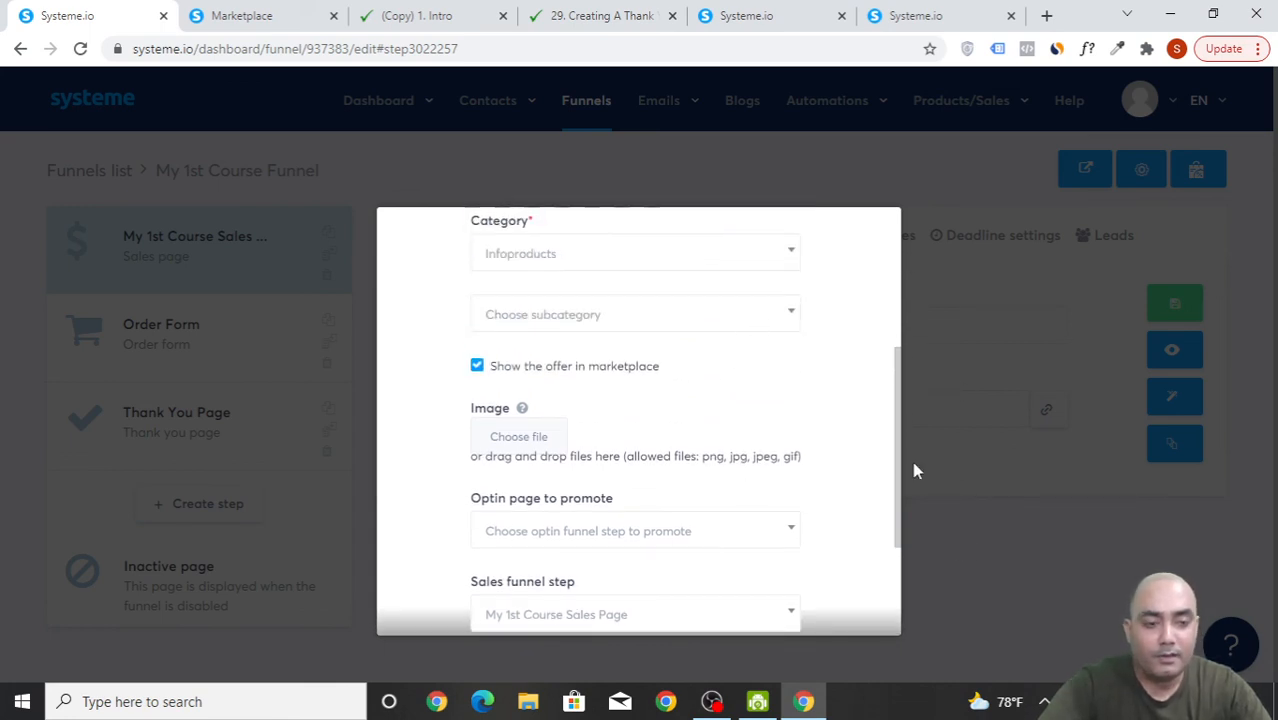
scroll(759, 508, up, 3)
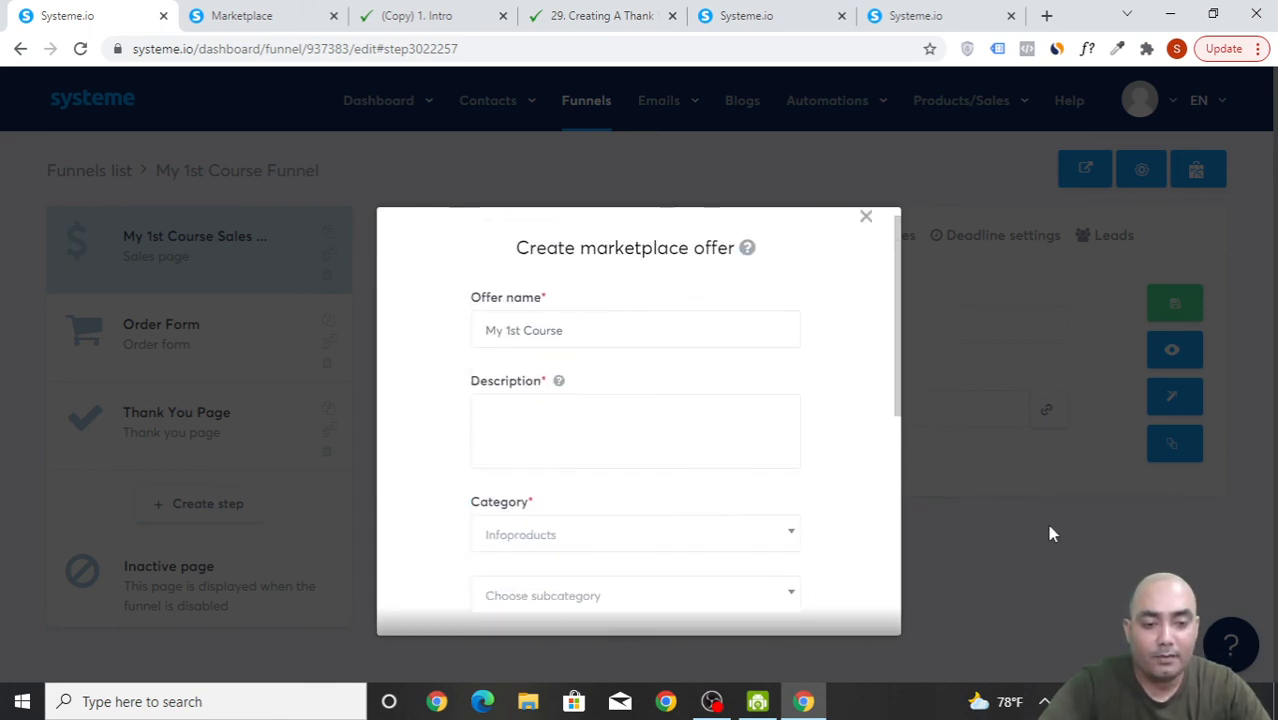
click(866, 217)
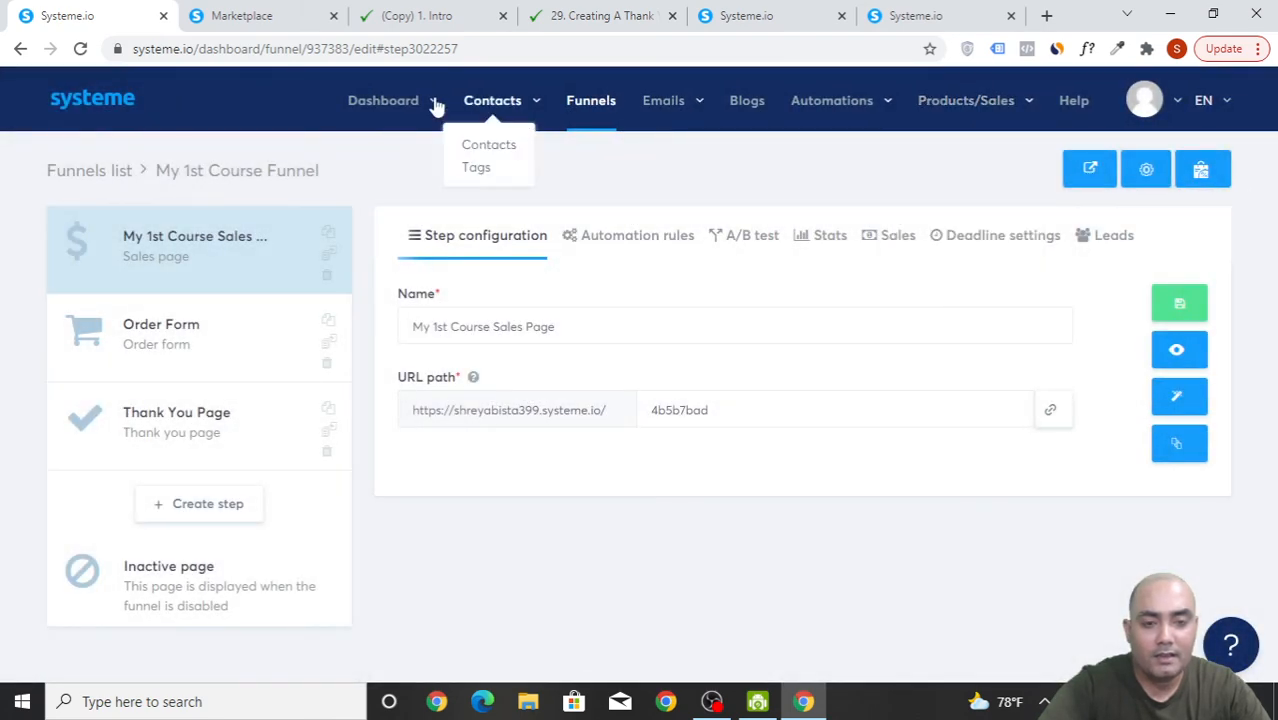
- Check the Marketplace offers again and review the Order Form step's affiliate commission, payout delay, resources and price plans
click(280, 15)
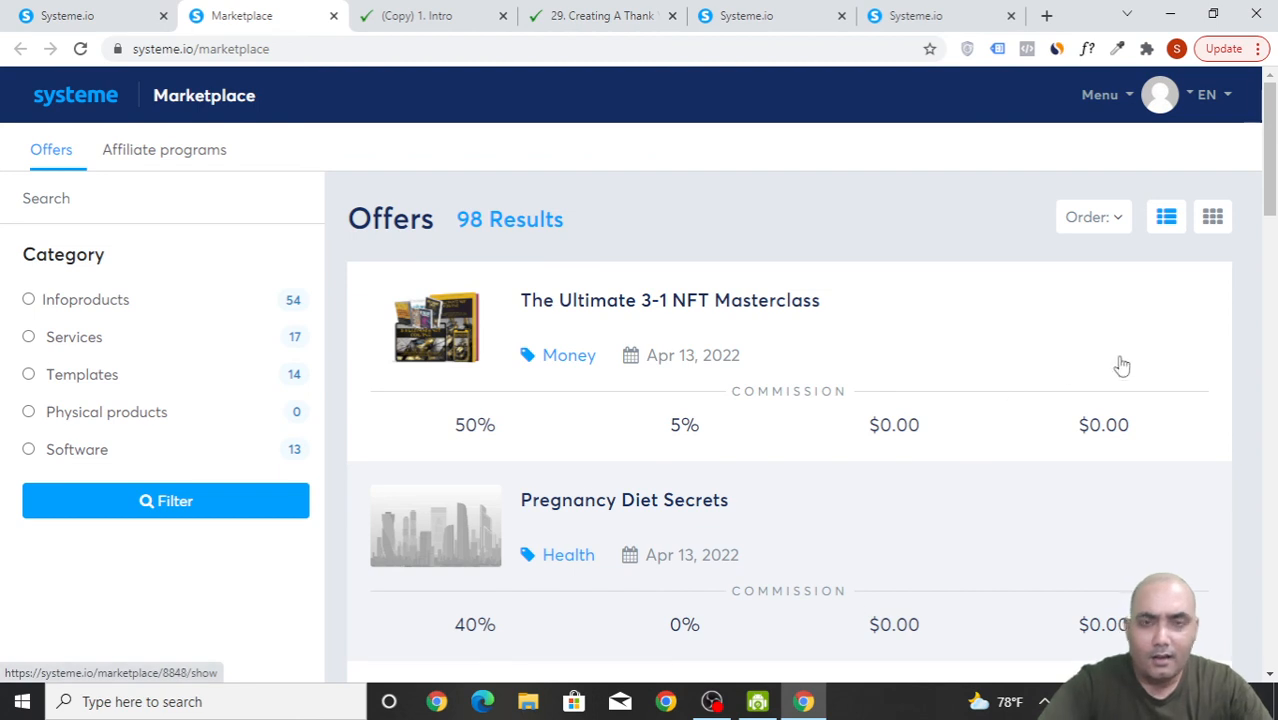
click(77, 15)
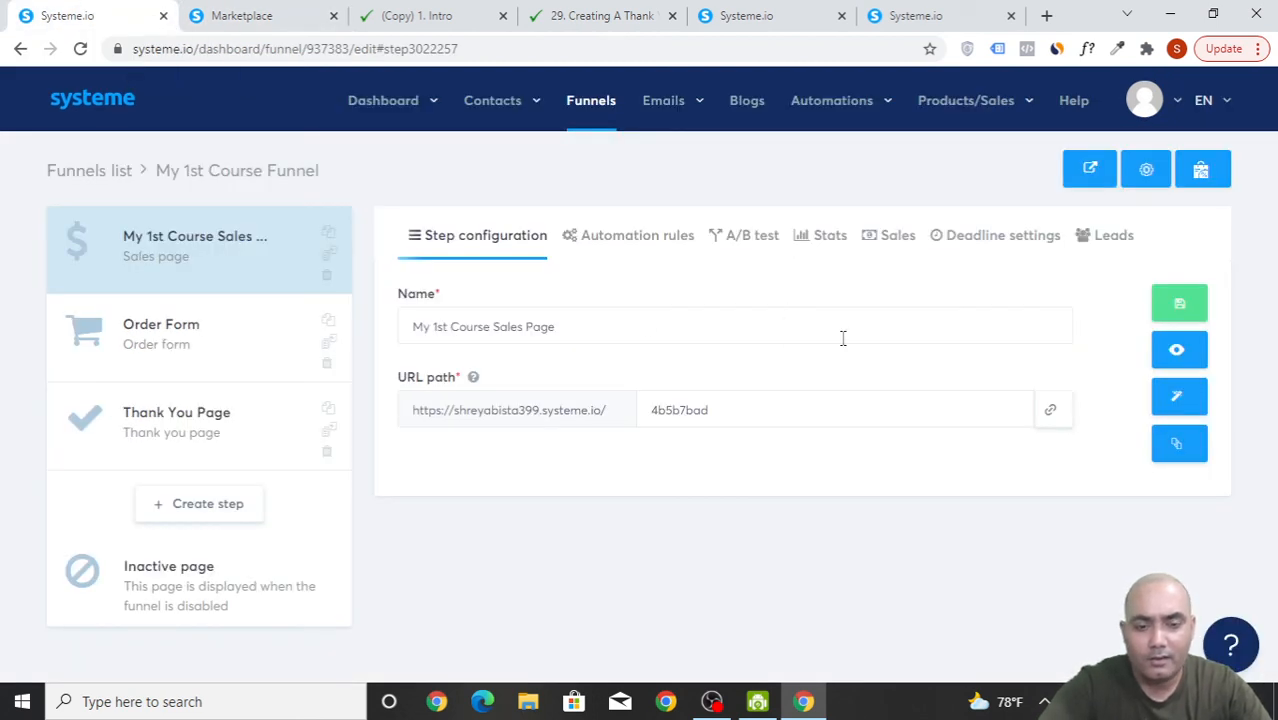
click(227, 352)
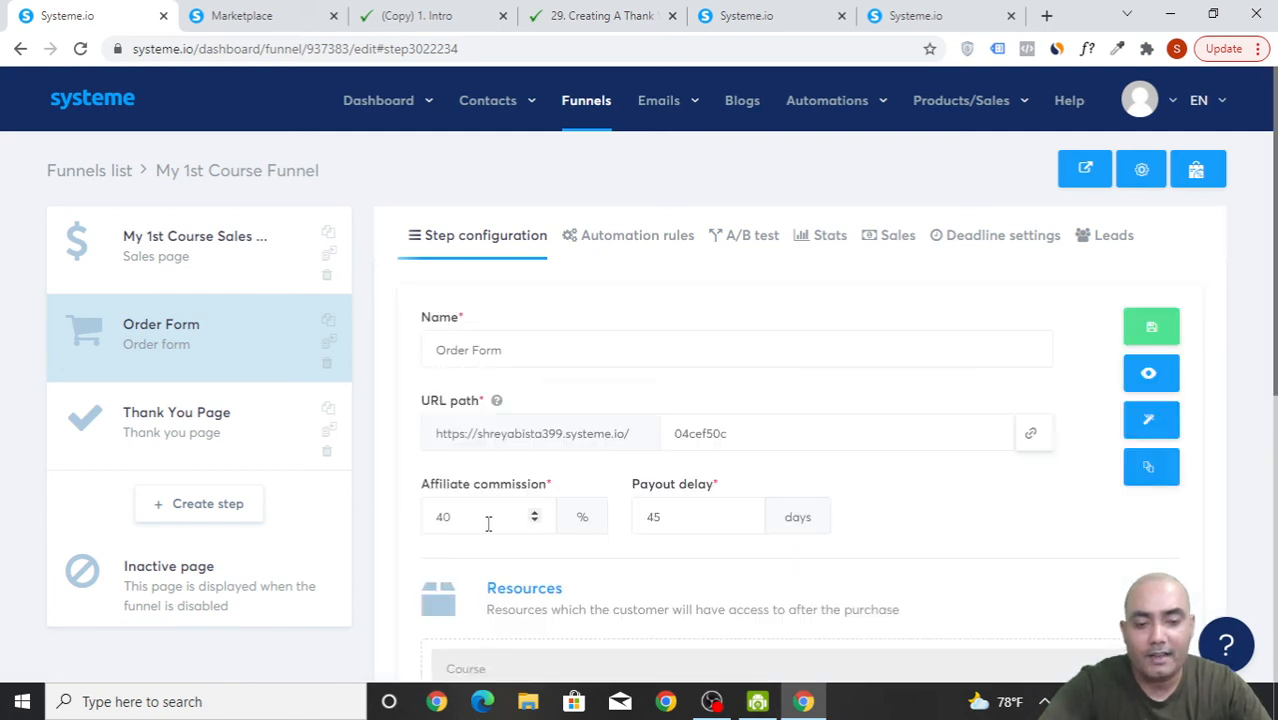
triple_click(634, 488)
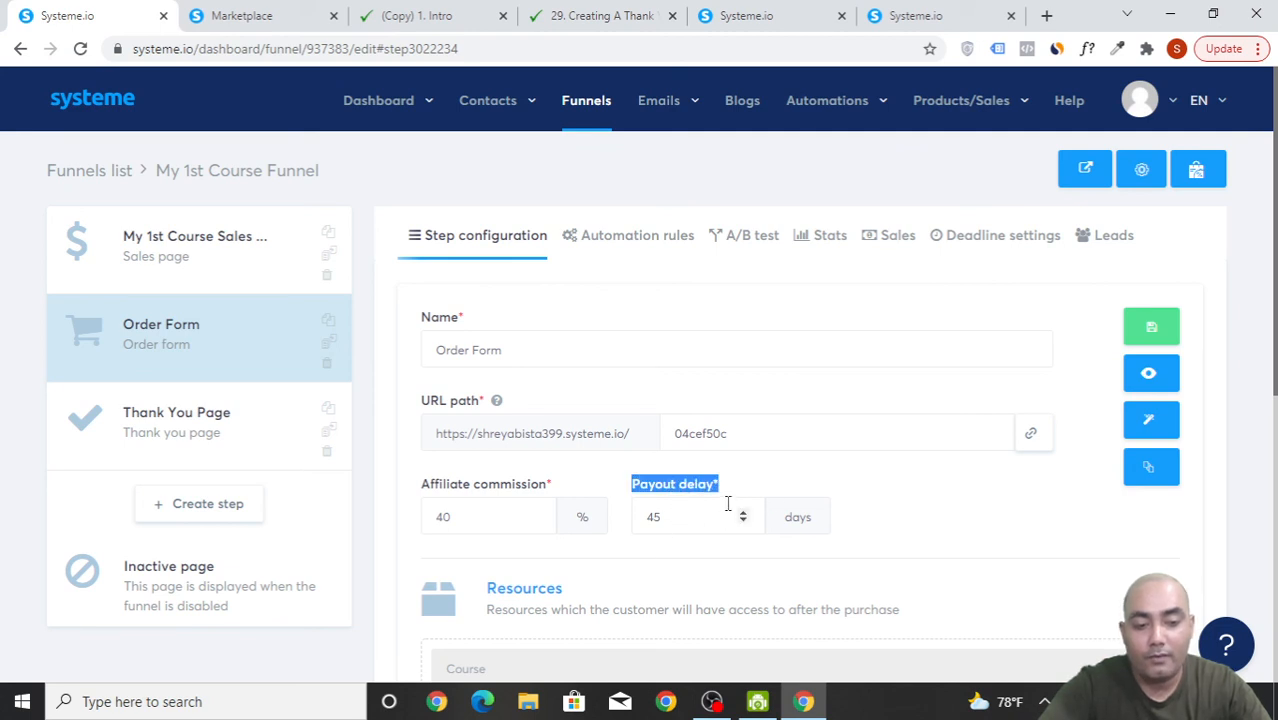
click(868, 512)
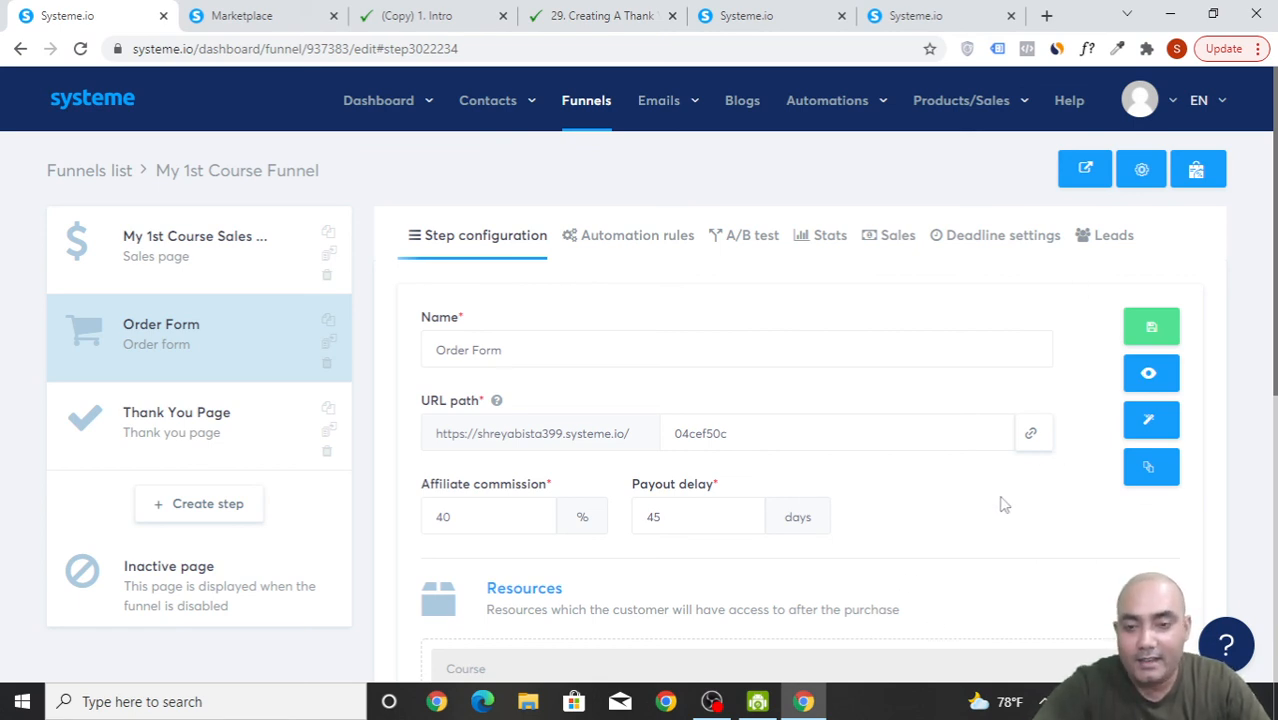
scroll(1015, 507, down, 5)
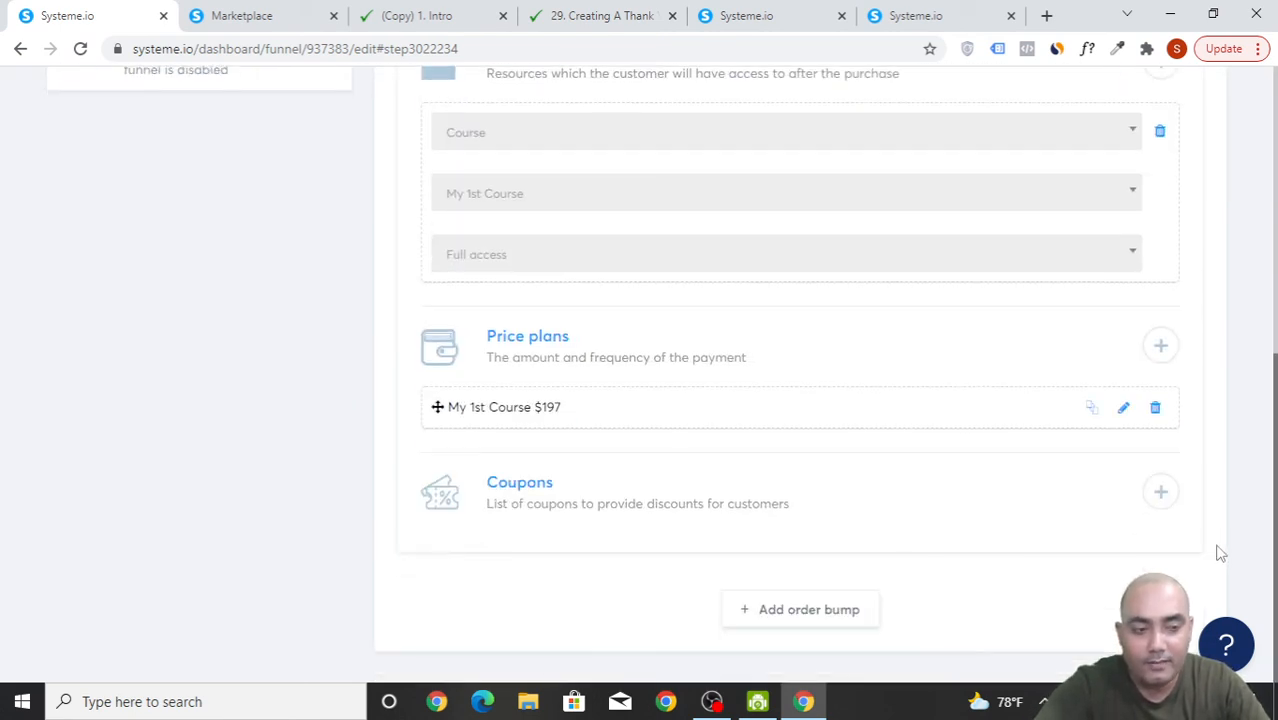
scroll(1222, 571, up, 5)
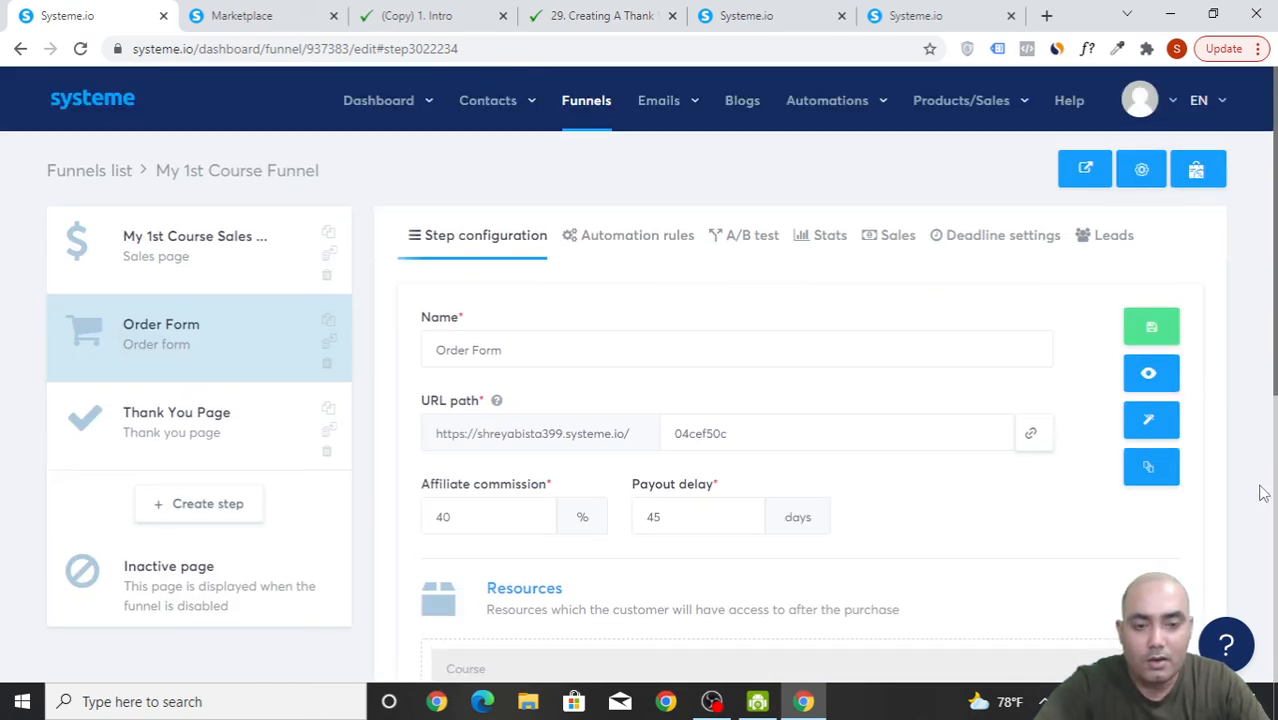
mouse_move(875, 113)
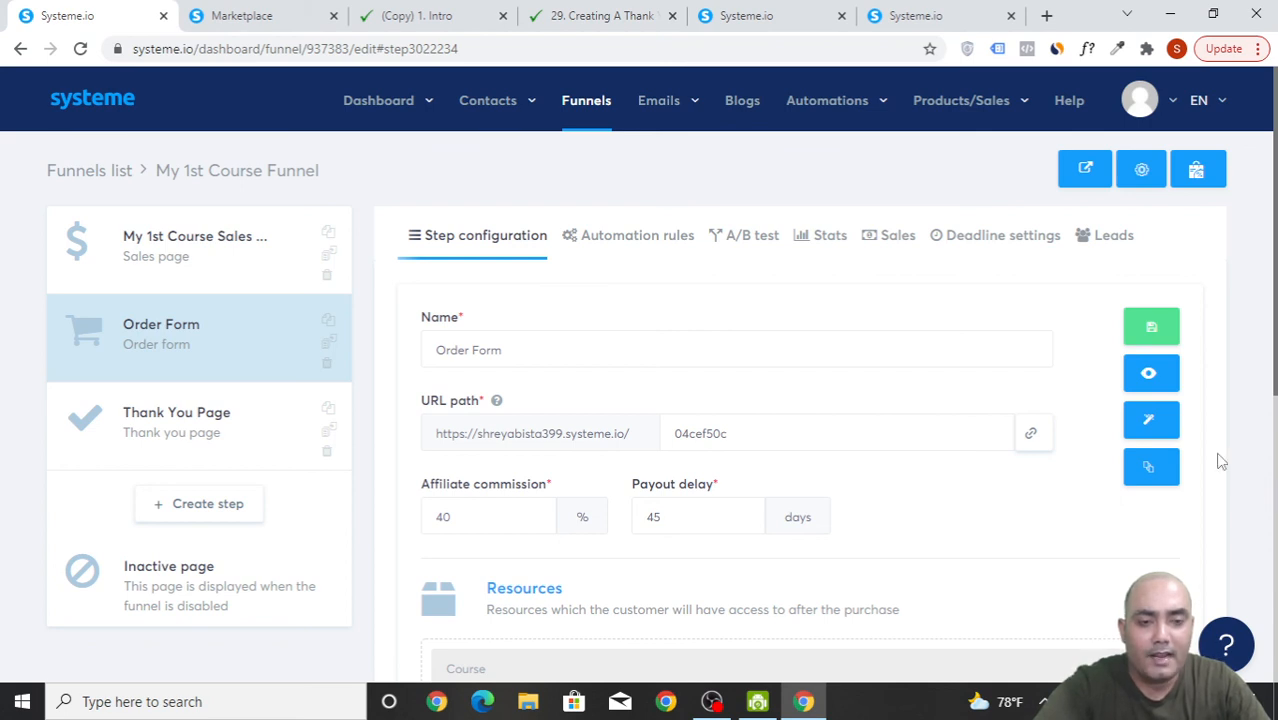
- Look over the Policy Pages funnel, the course enrollments and the Creating Sales Page lessons, and return to the Order Form step
click(764, 15)
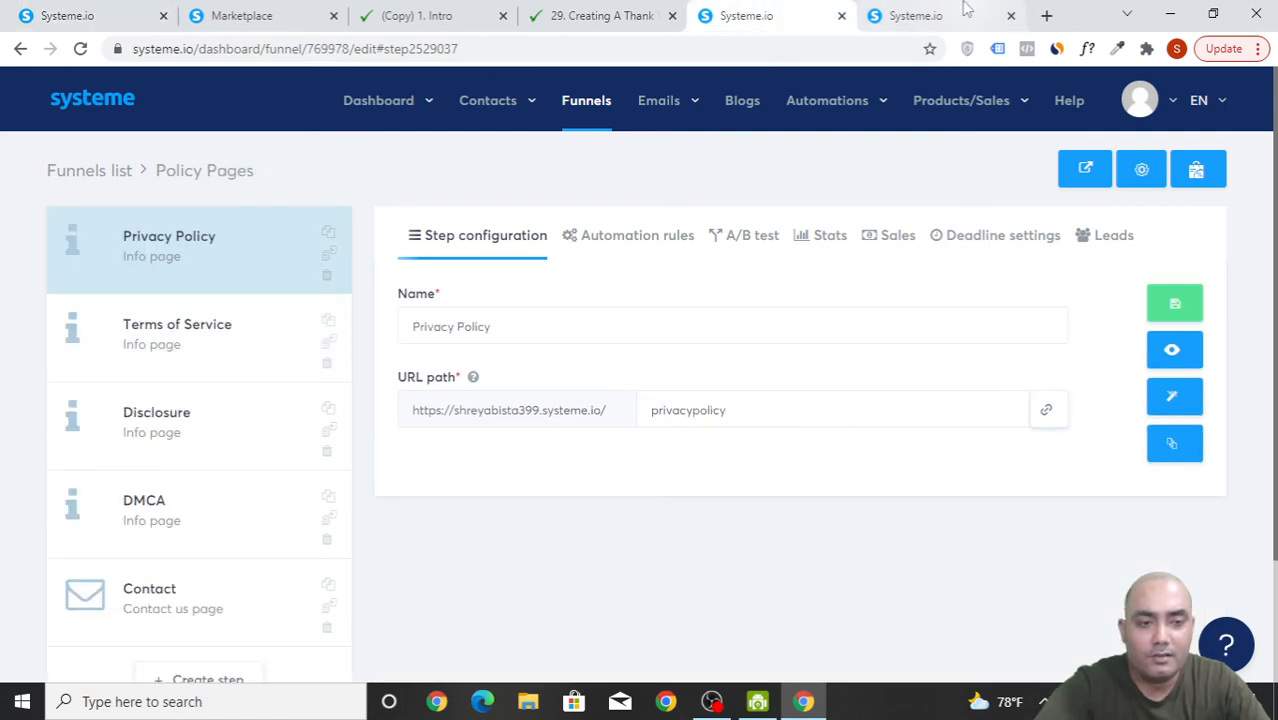
click(945, 14)
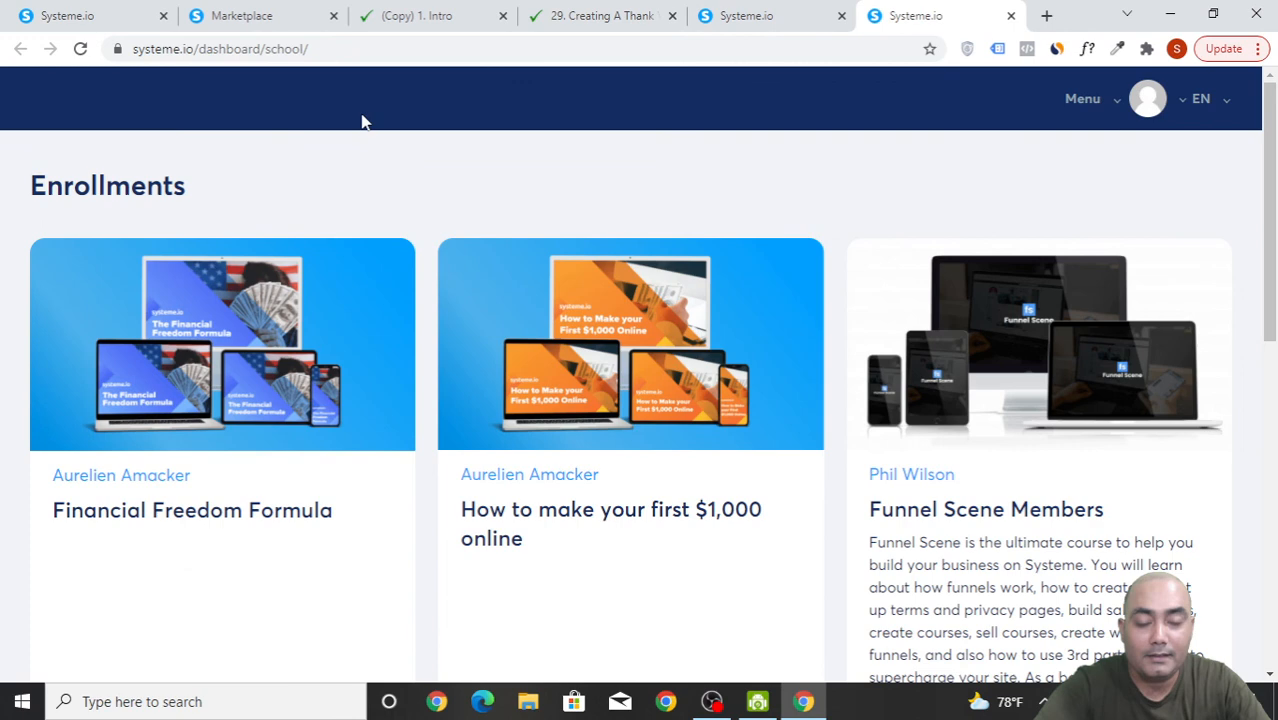
click(590, 15)
scroll(293, 303, up, 3)
scroll(293, 303, down, 3)
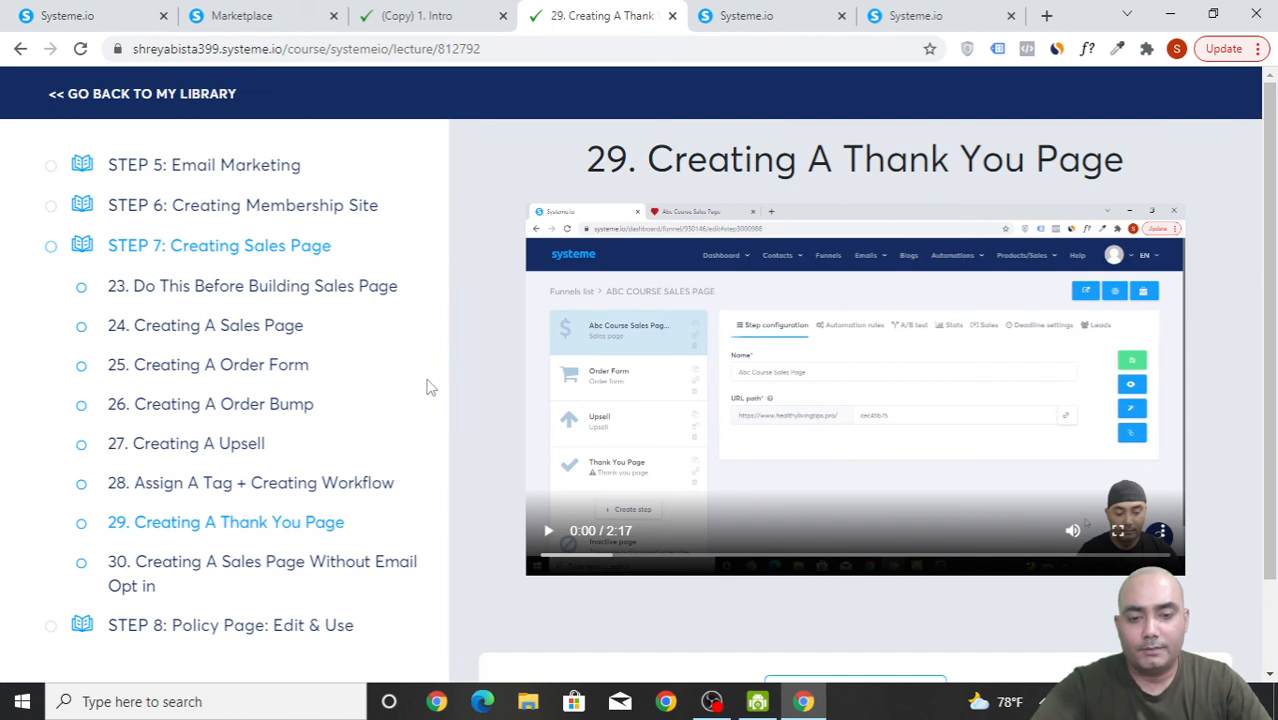
click(99, 9)
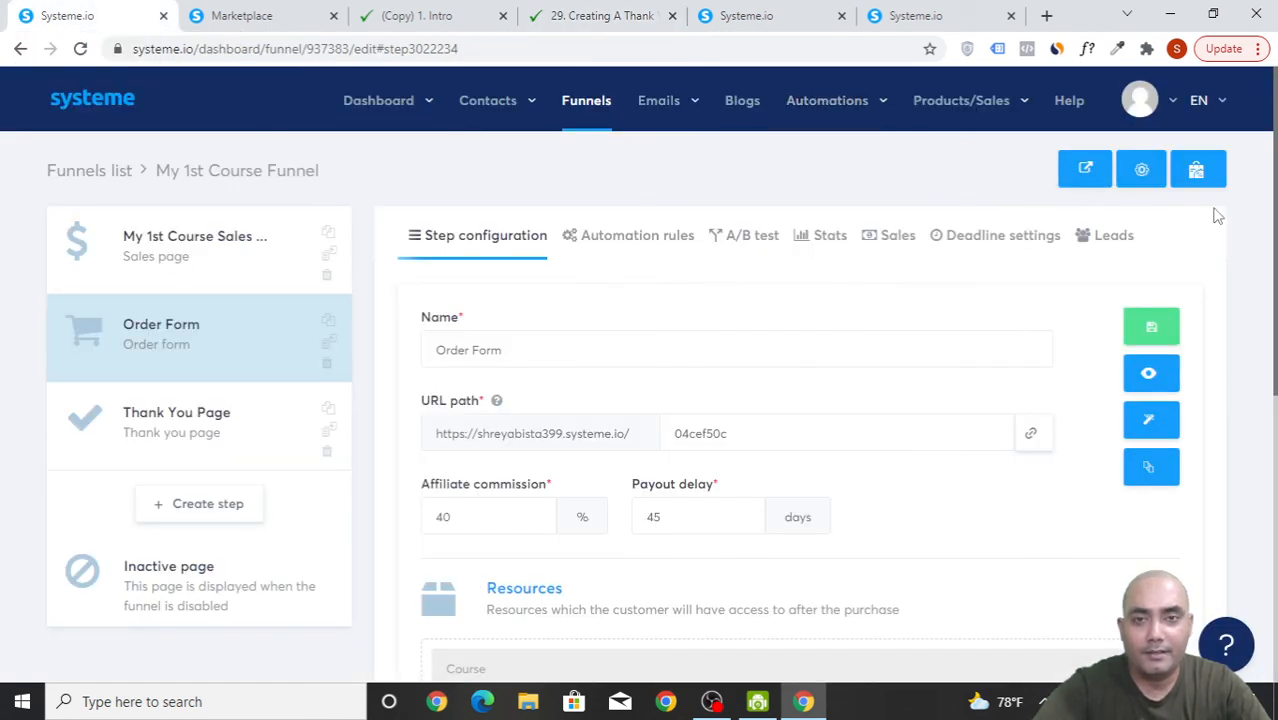